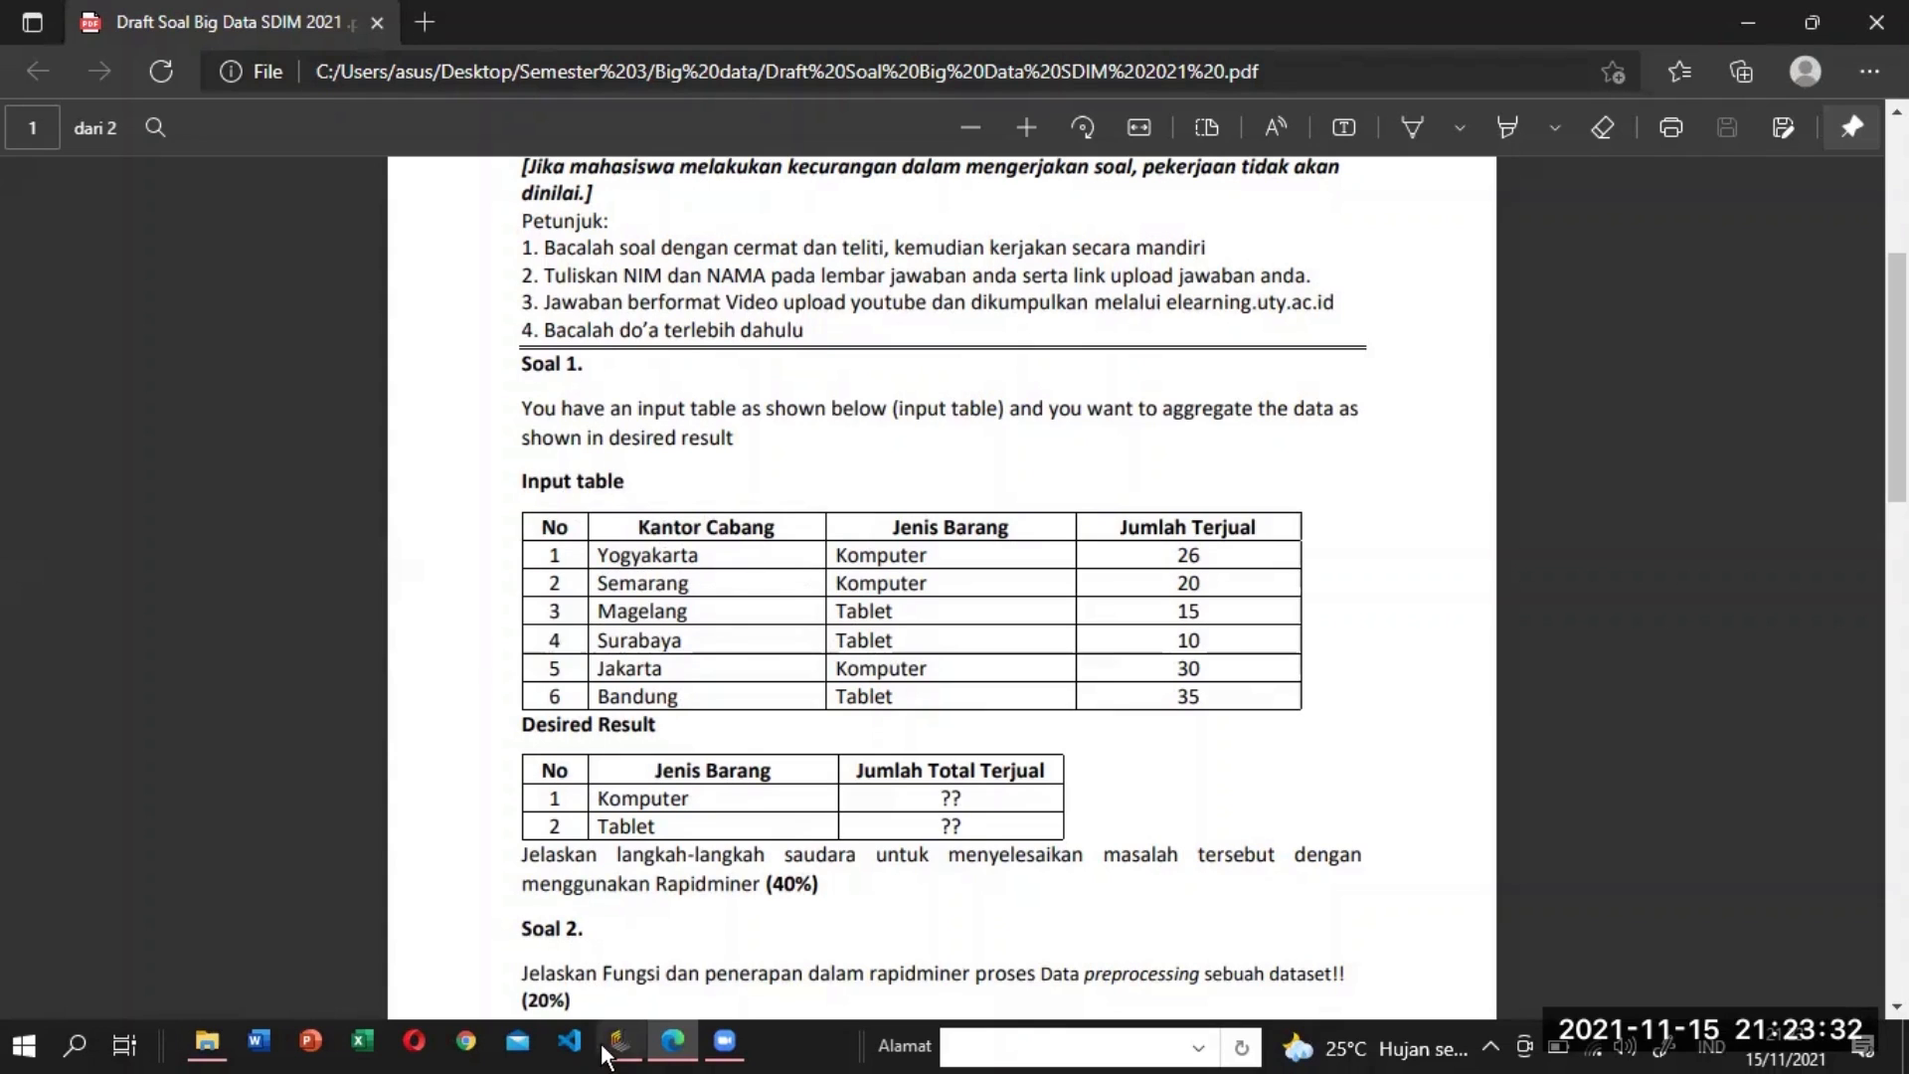
Switch to RapidMiner and load Data Penjualan Computer.xlsx from the computer's Big data folder for import, accepting the default cell selection.
mouse_move(616, 1046)
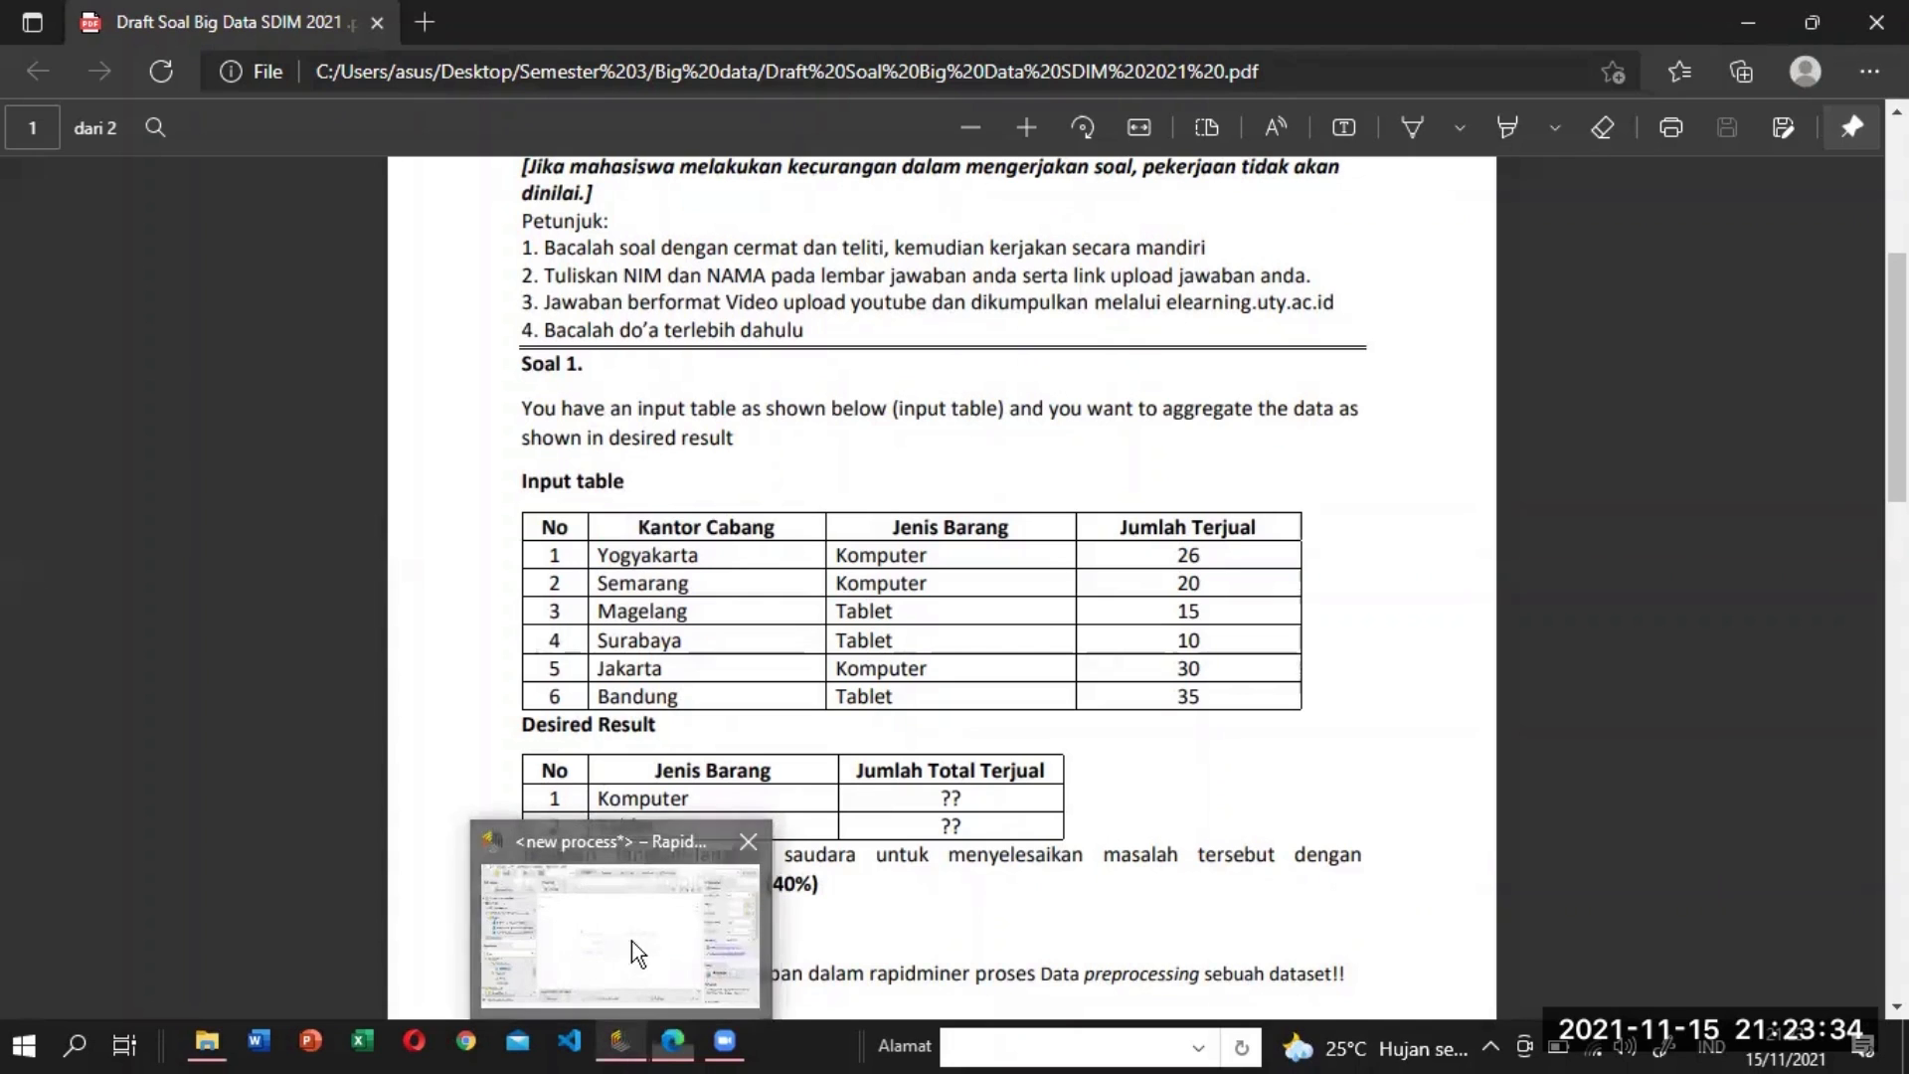
left_click(630, 940)
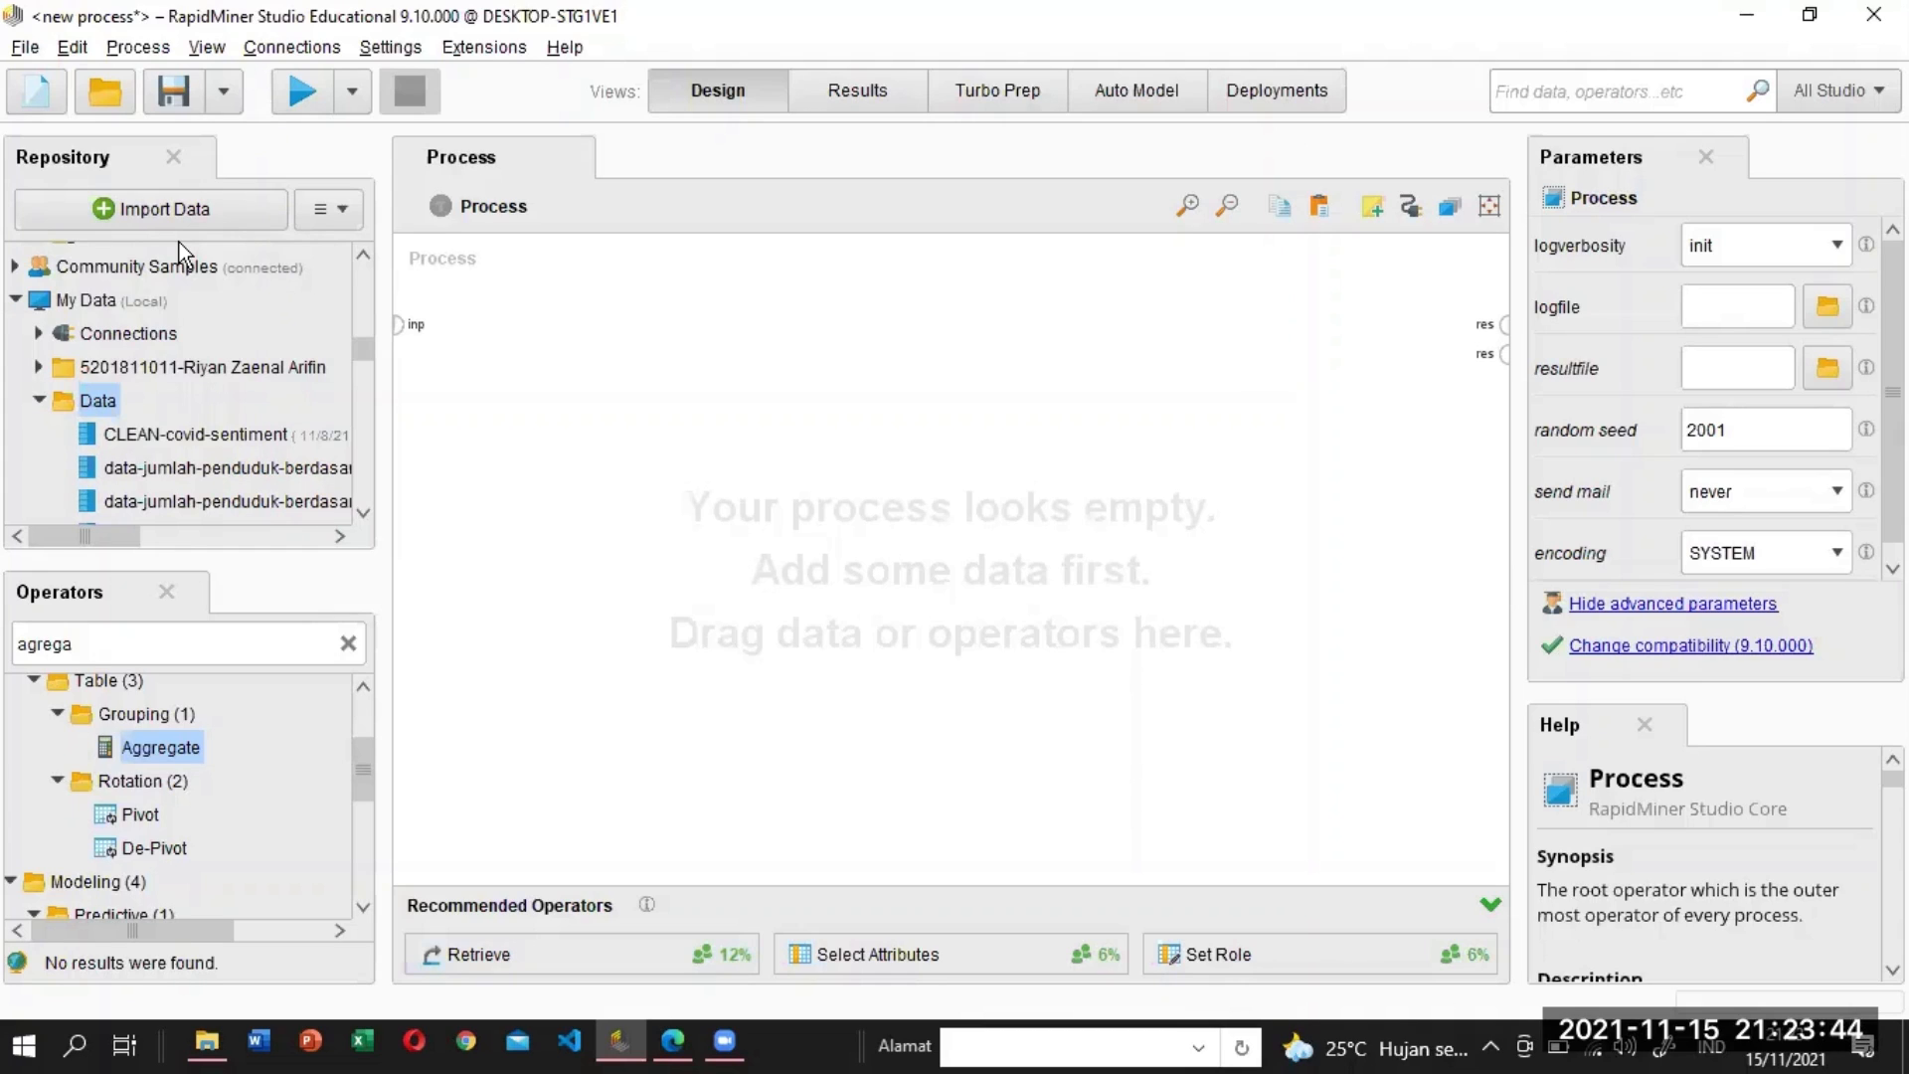
left_click(183, 213)
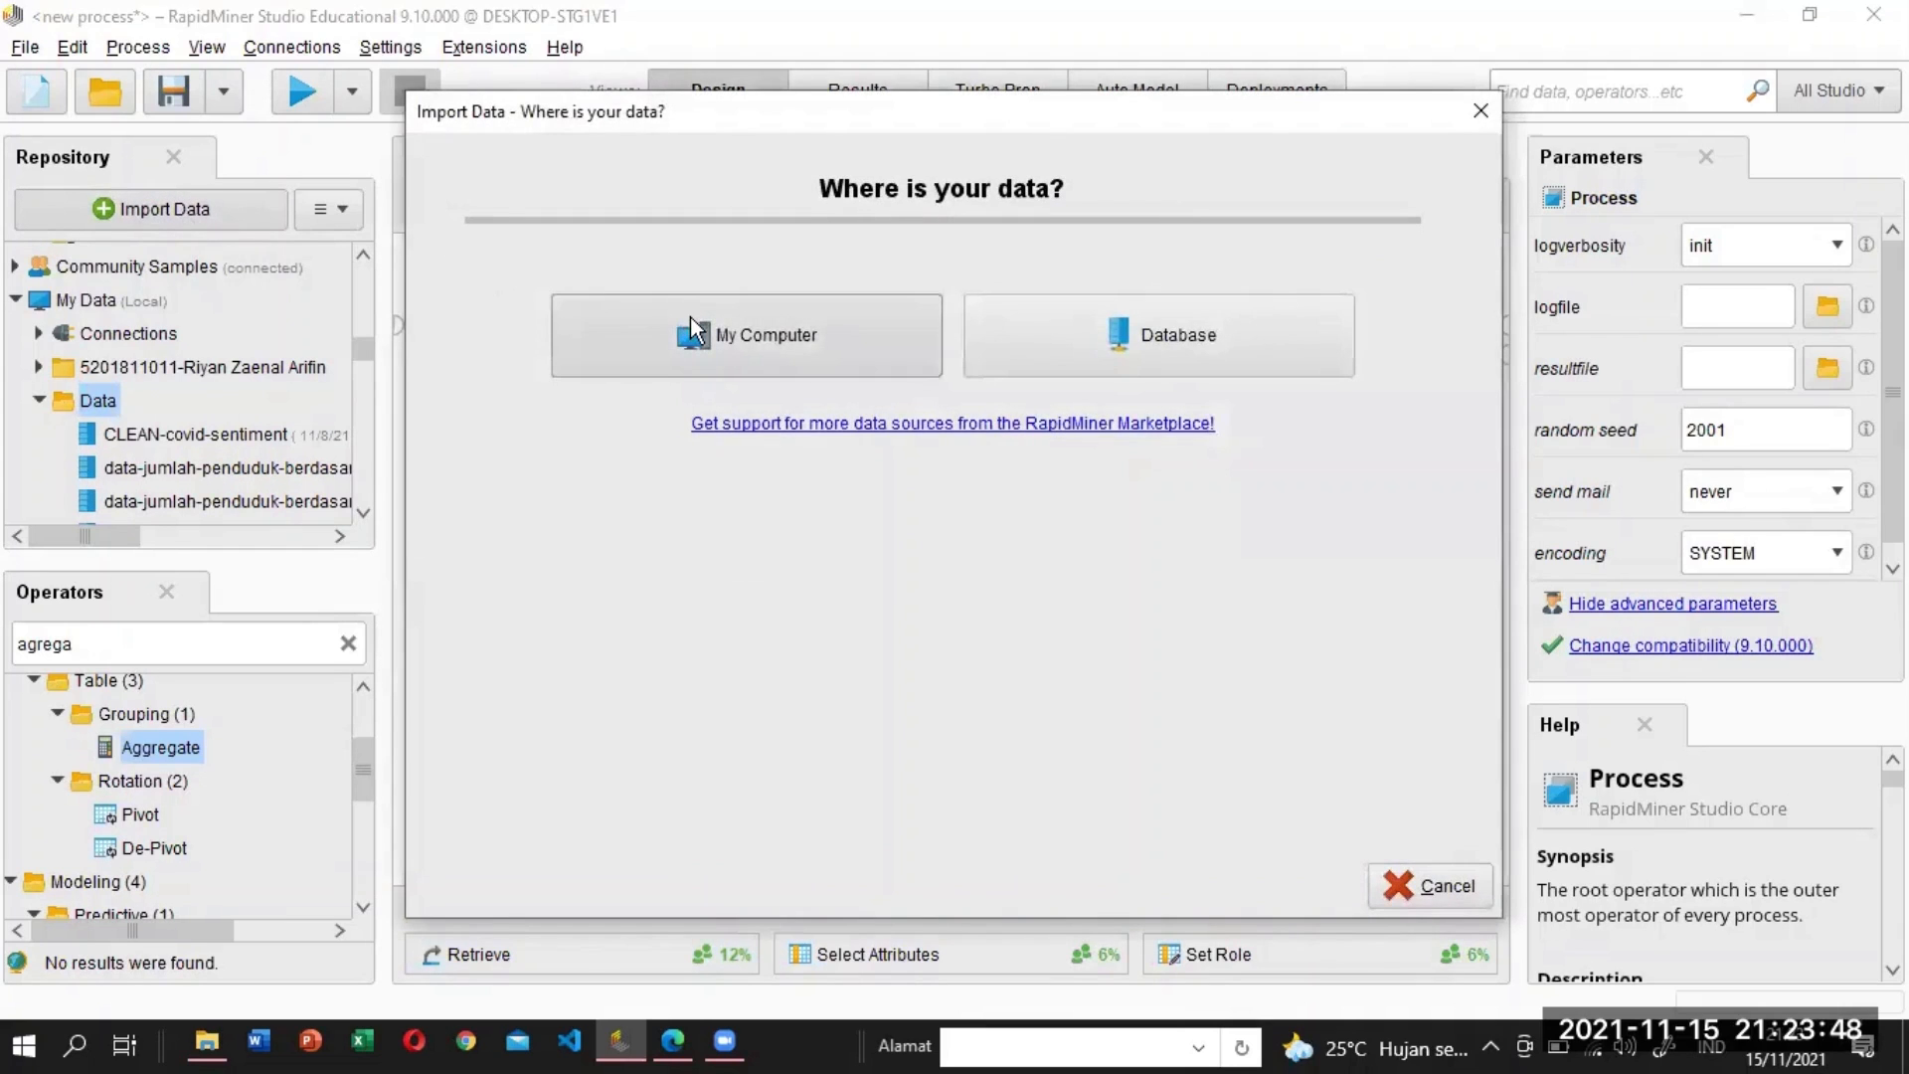
left_click(693, 331)
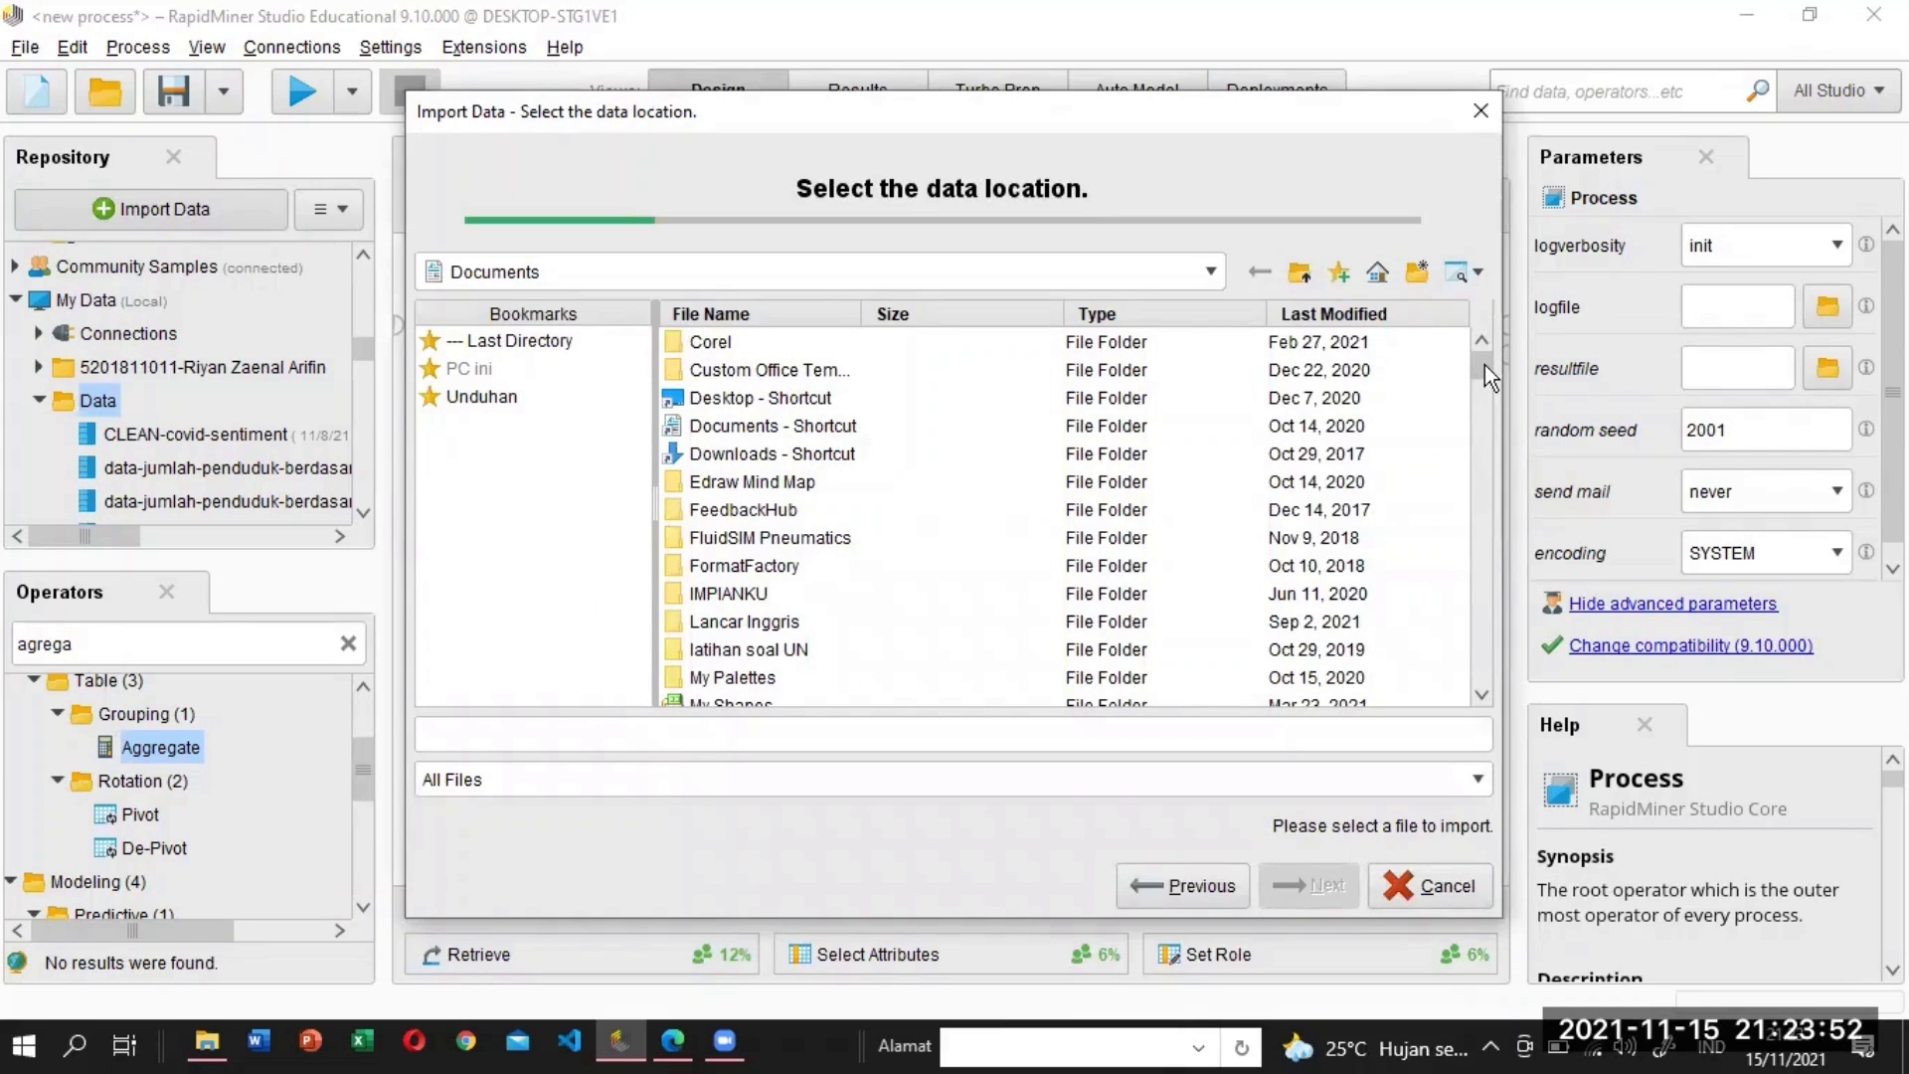
mouse_move(1483, 366)
left_mouse_down()
mouse_move(1493, 398)
mouse_move(1493, 348)
left_mouse_up()
left_click(553, 337)
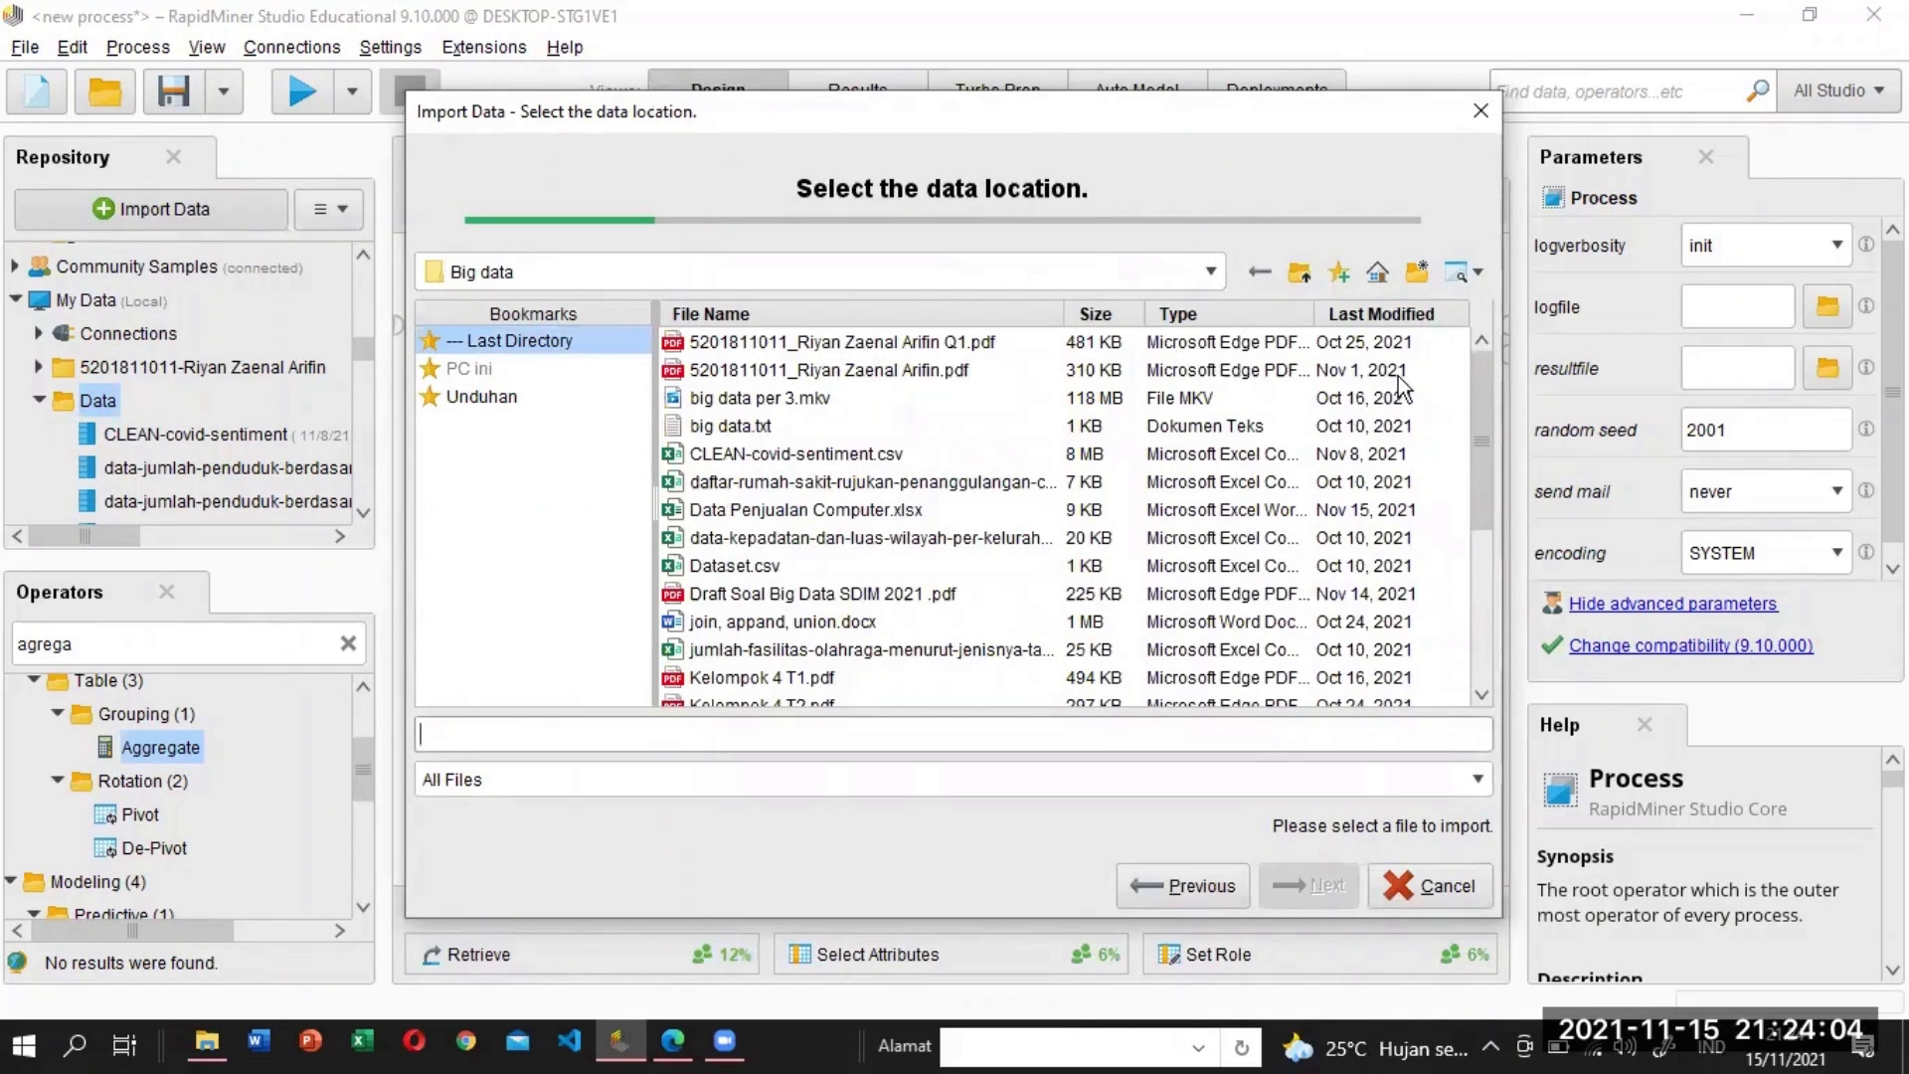
left_click_drag(1479, 372, 1440, 354)
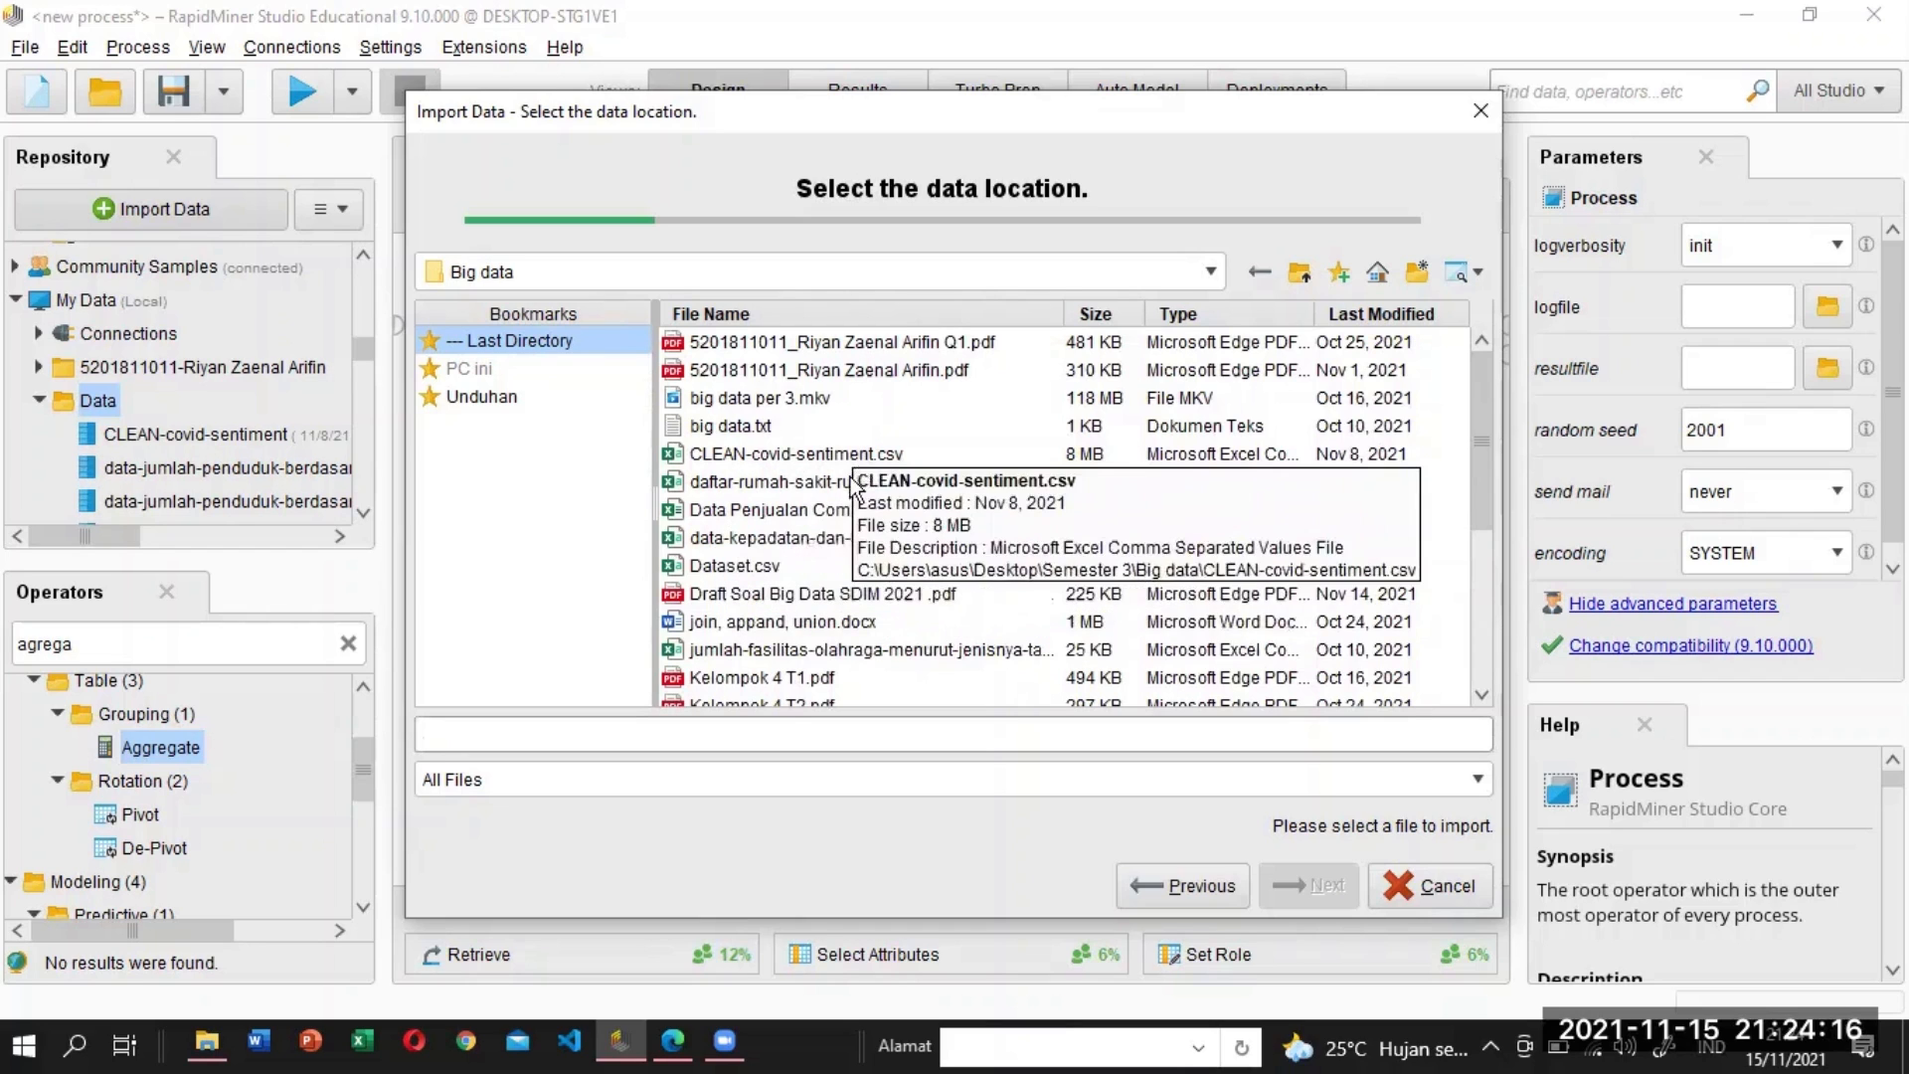
left_click(712, 509)
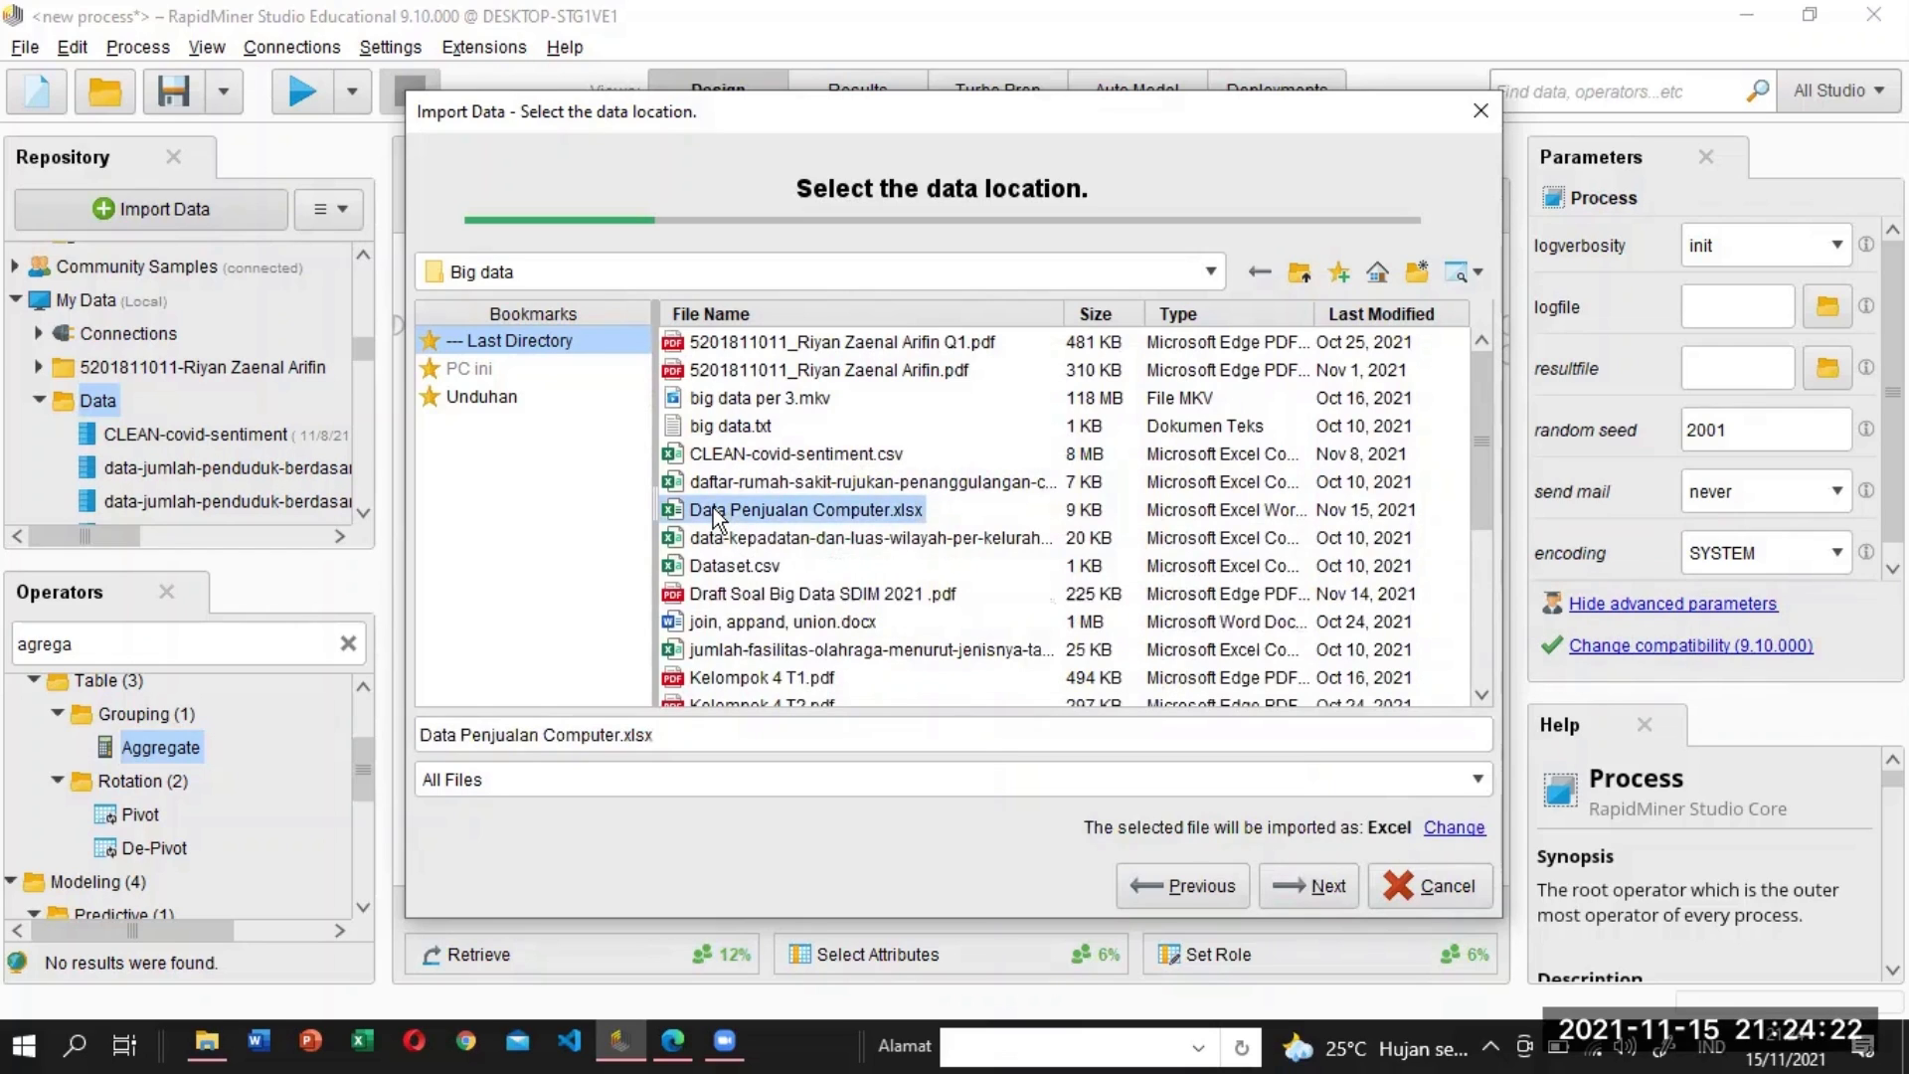
left_click(1298, 880)
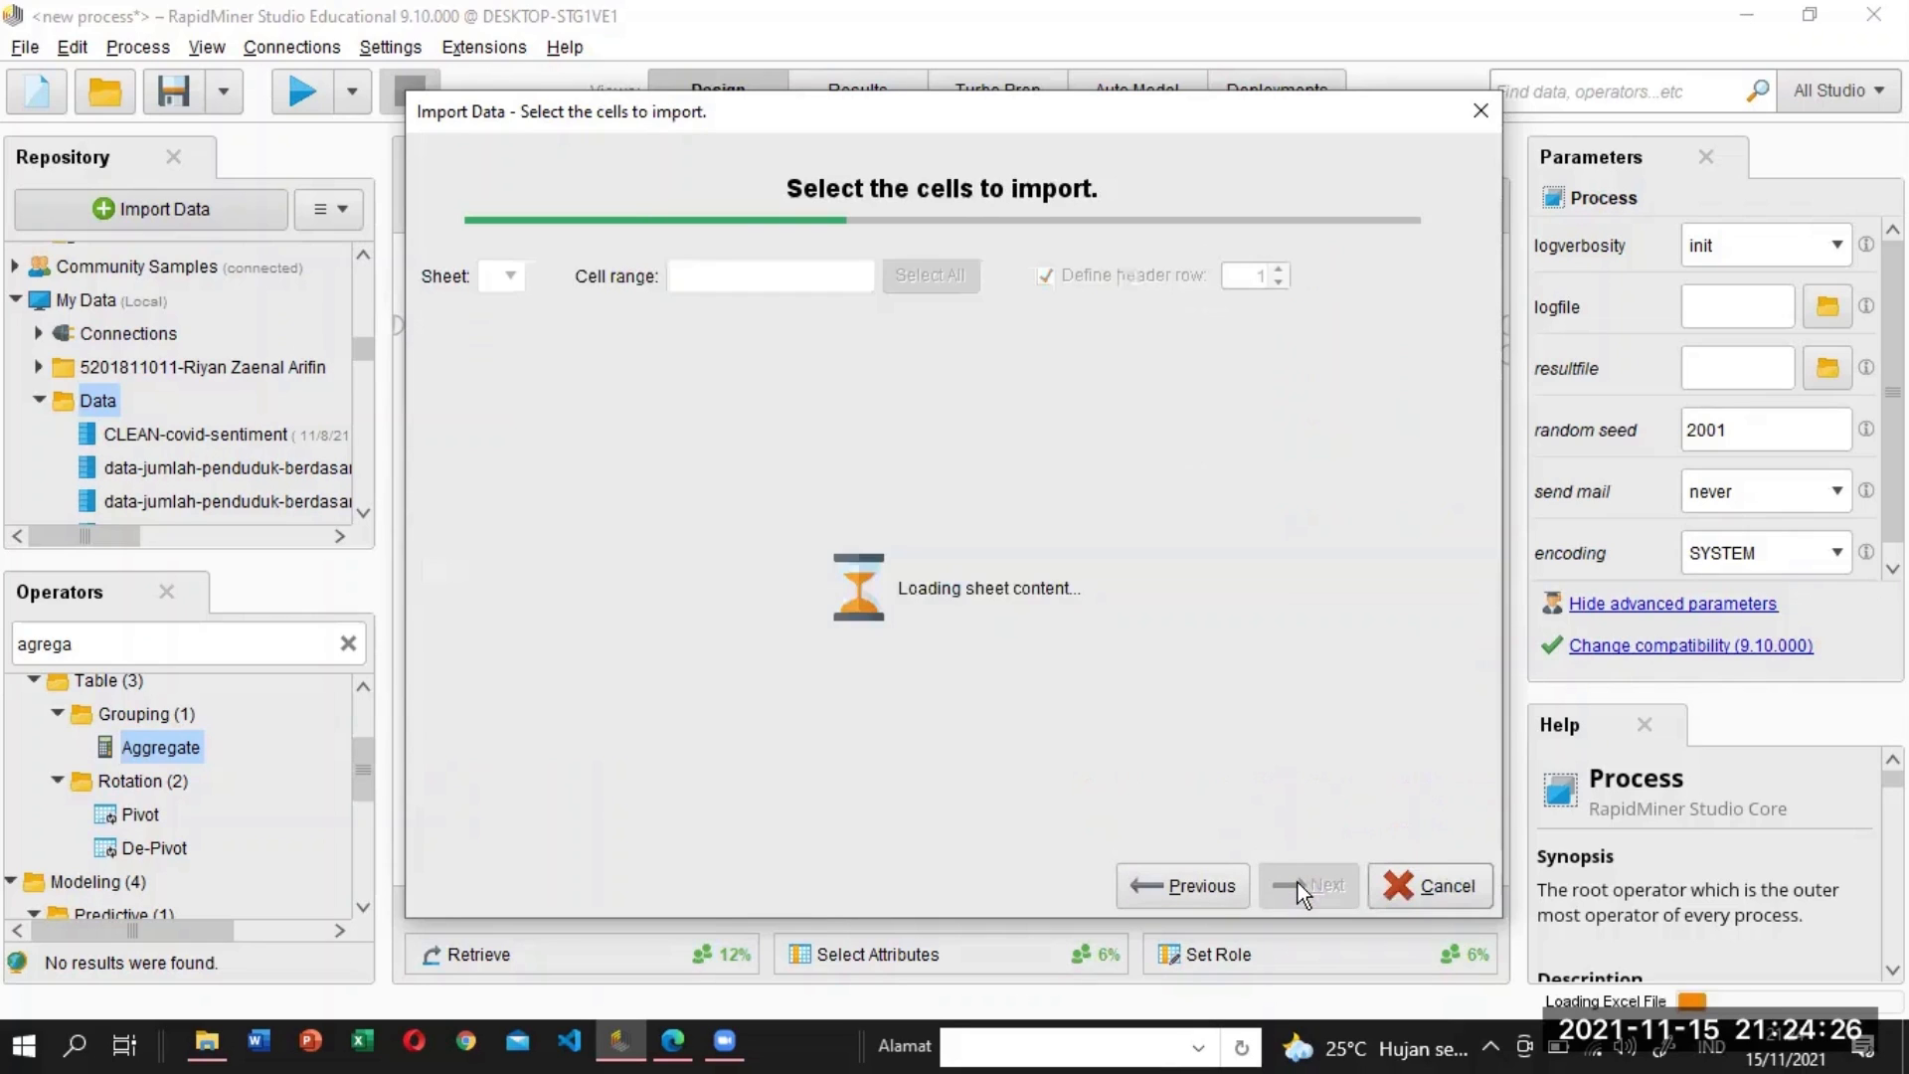
left_click(1297, 883)
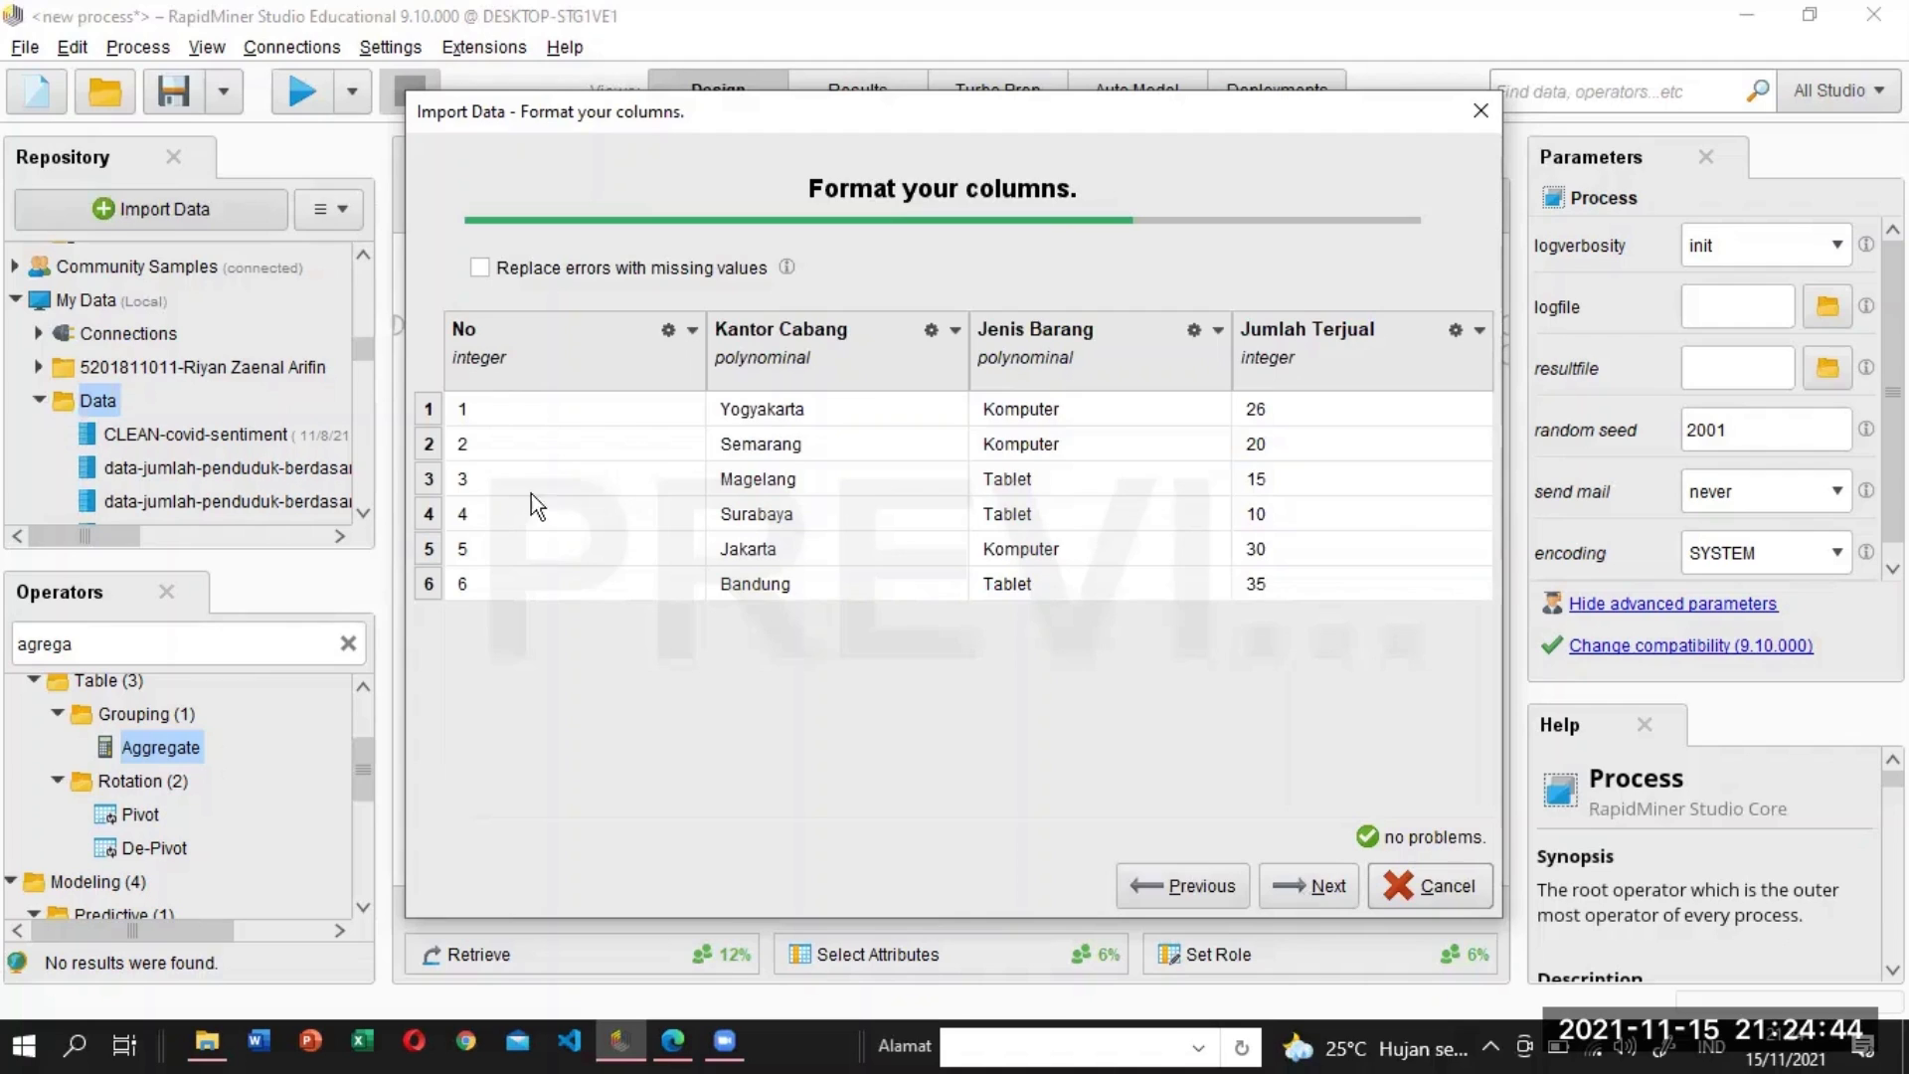
Change the type of the Jenis Barang column to binominal in the import column formatting.
left_click(693, 330)
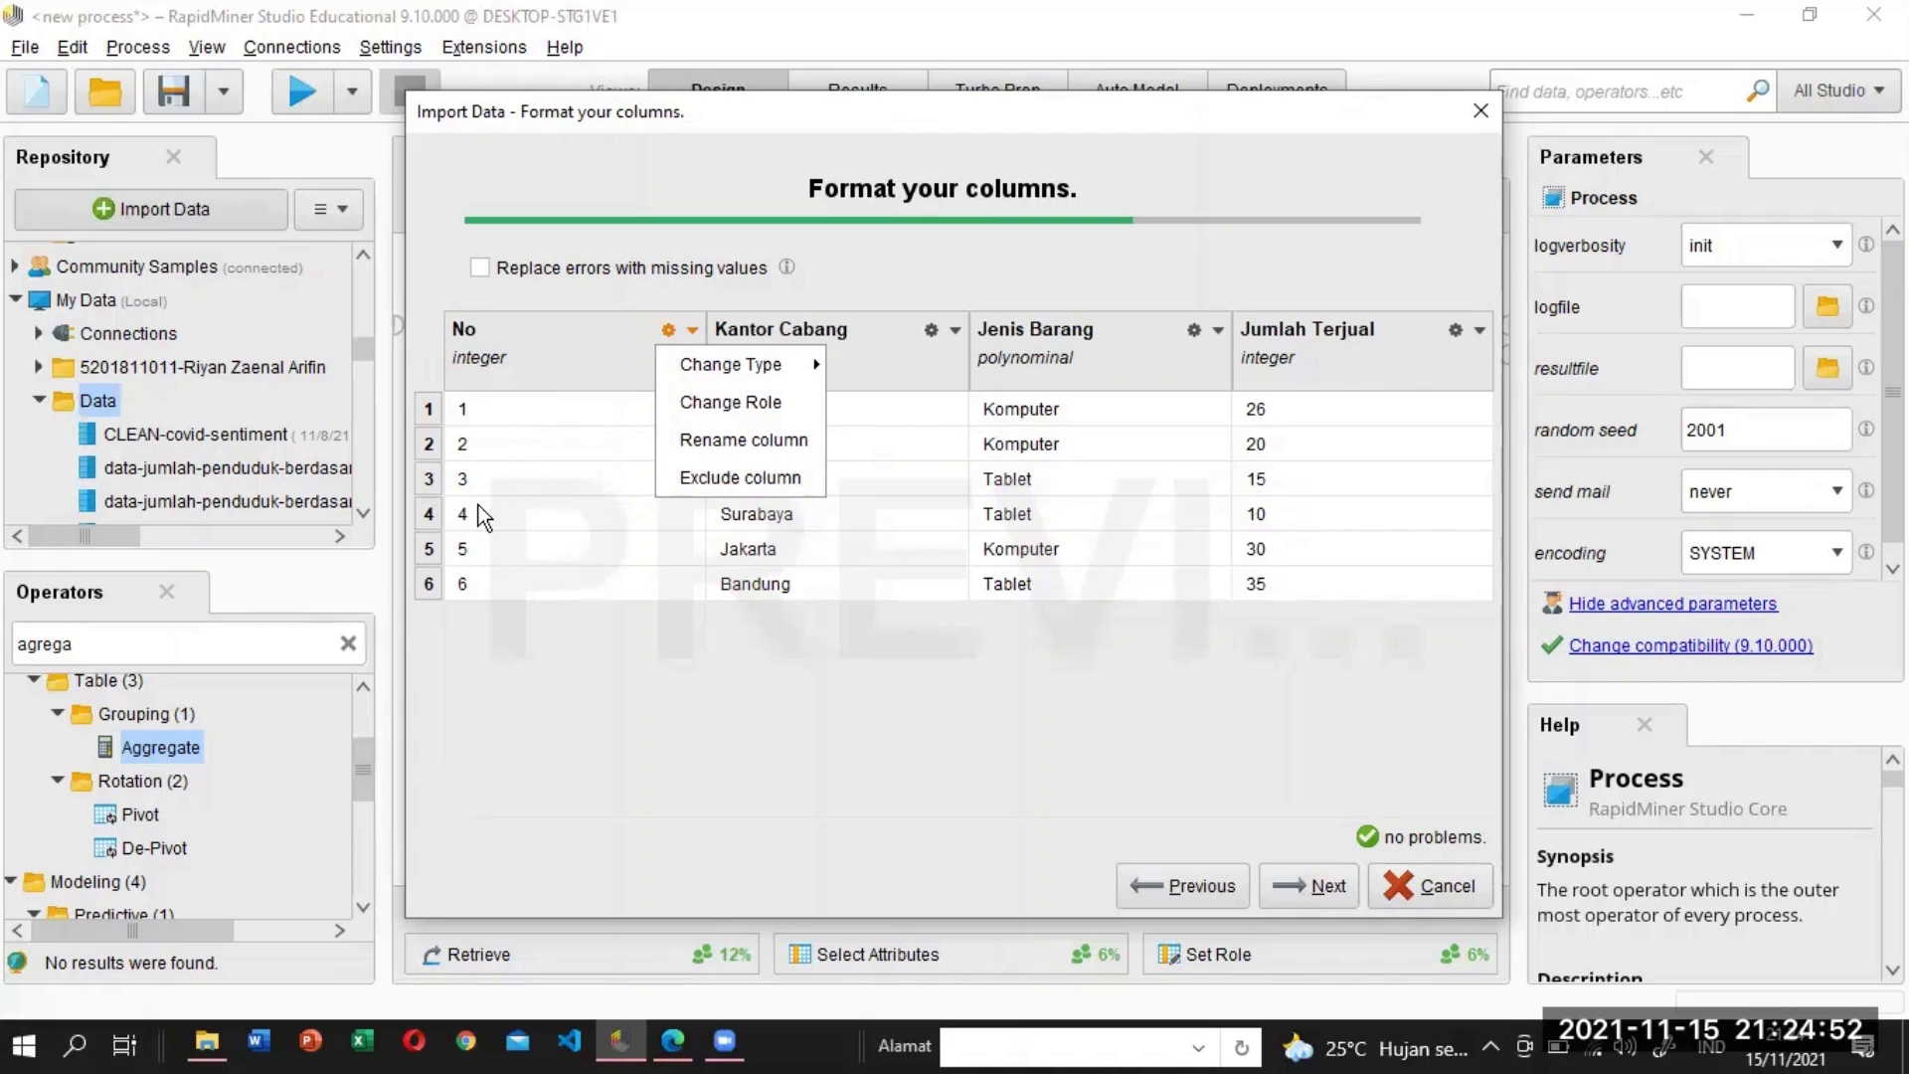
left_click(503, 372)
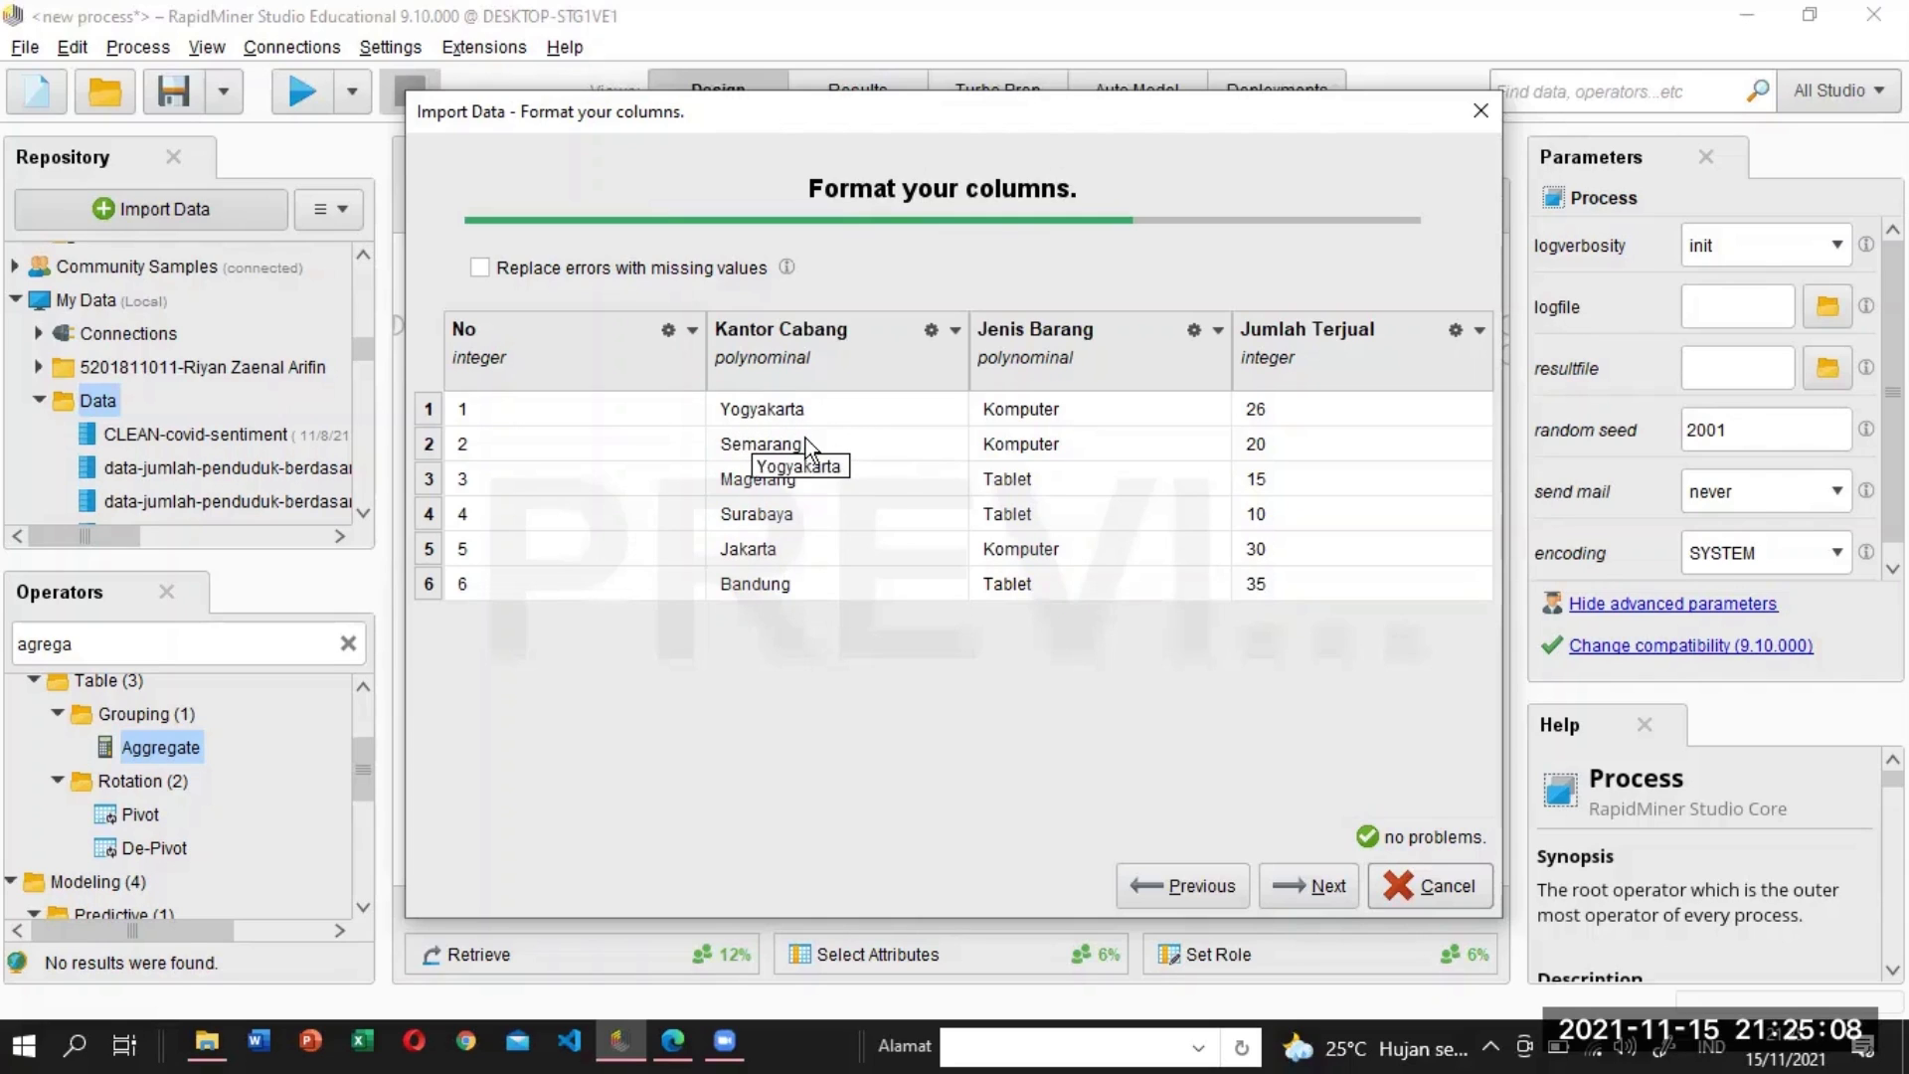
left_click(955, 329)
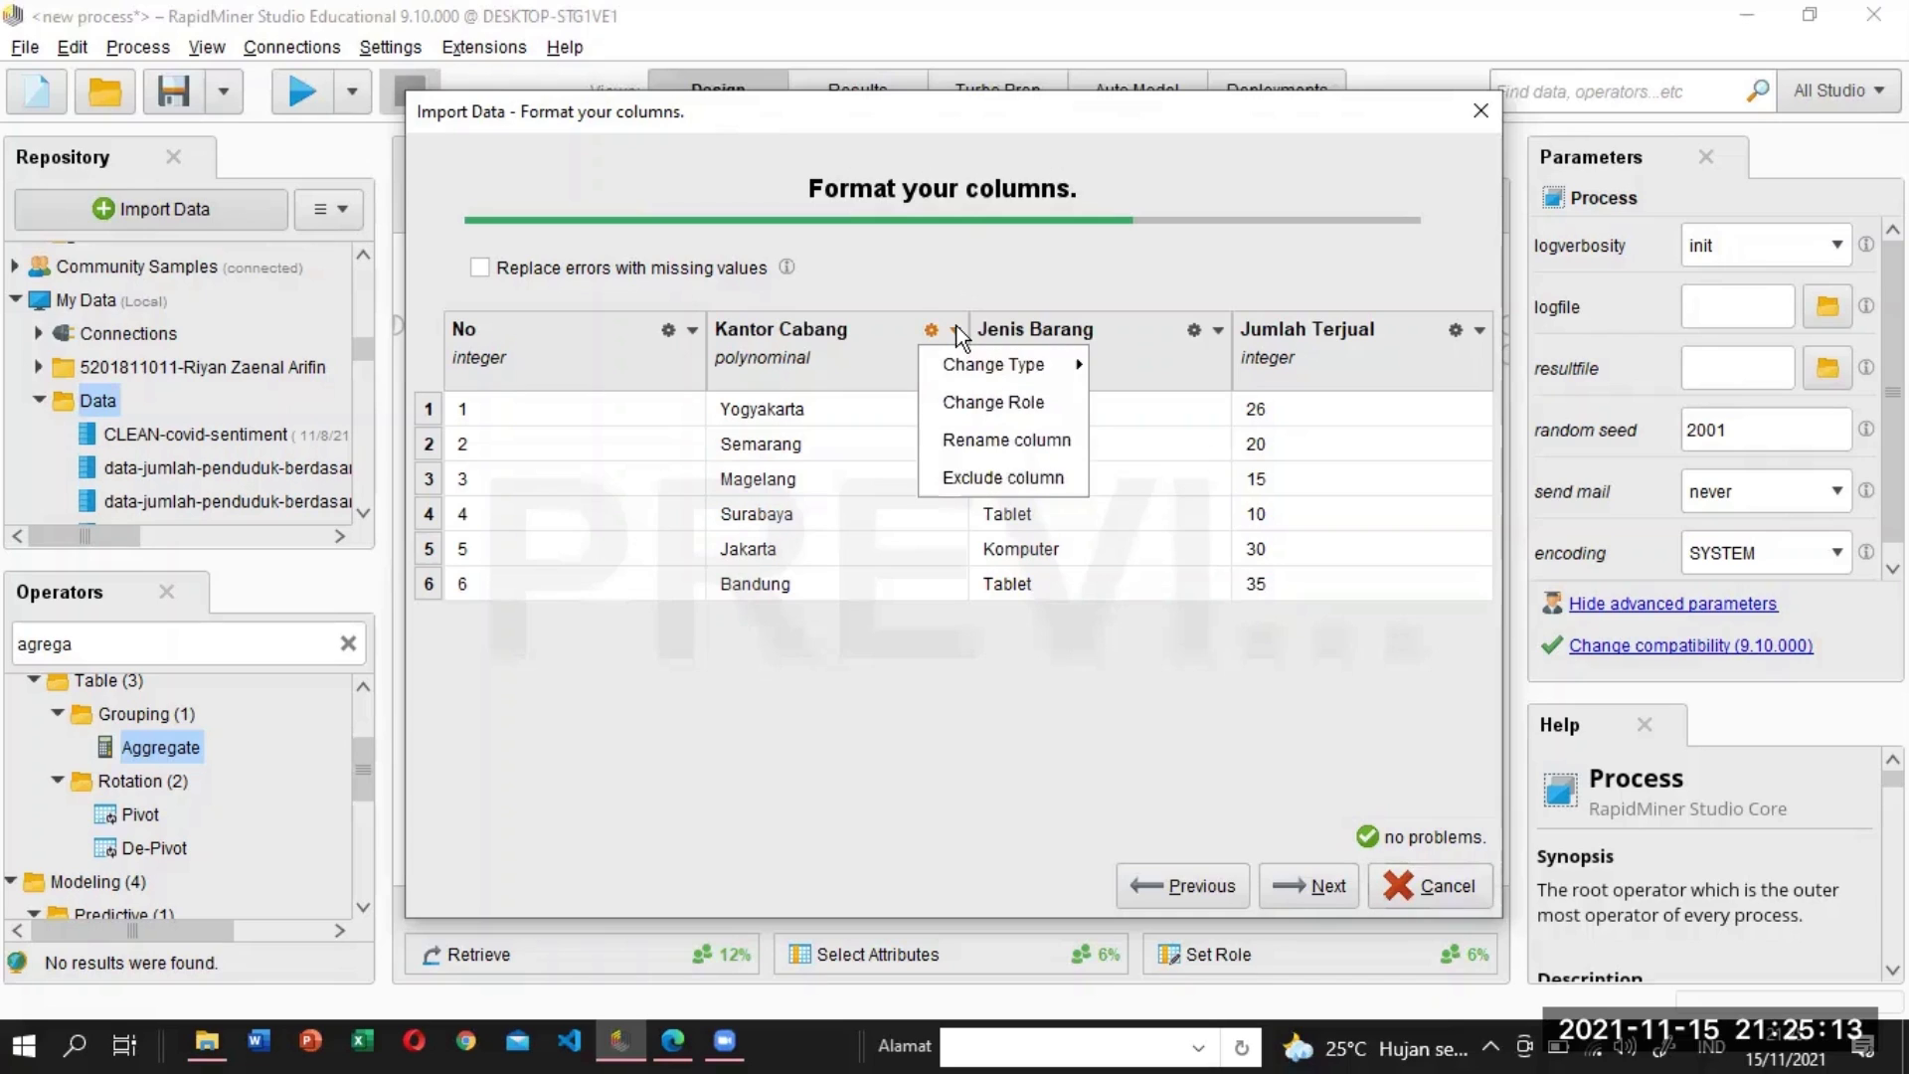
left_click(1214, 331)
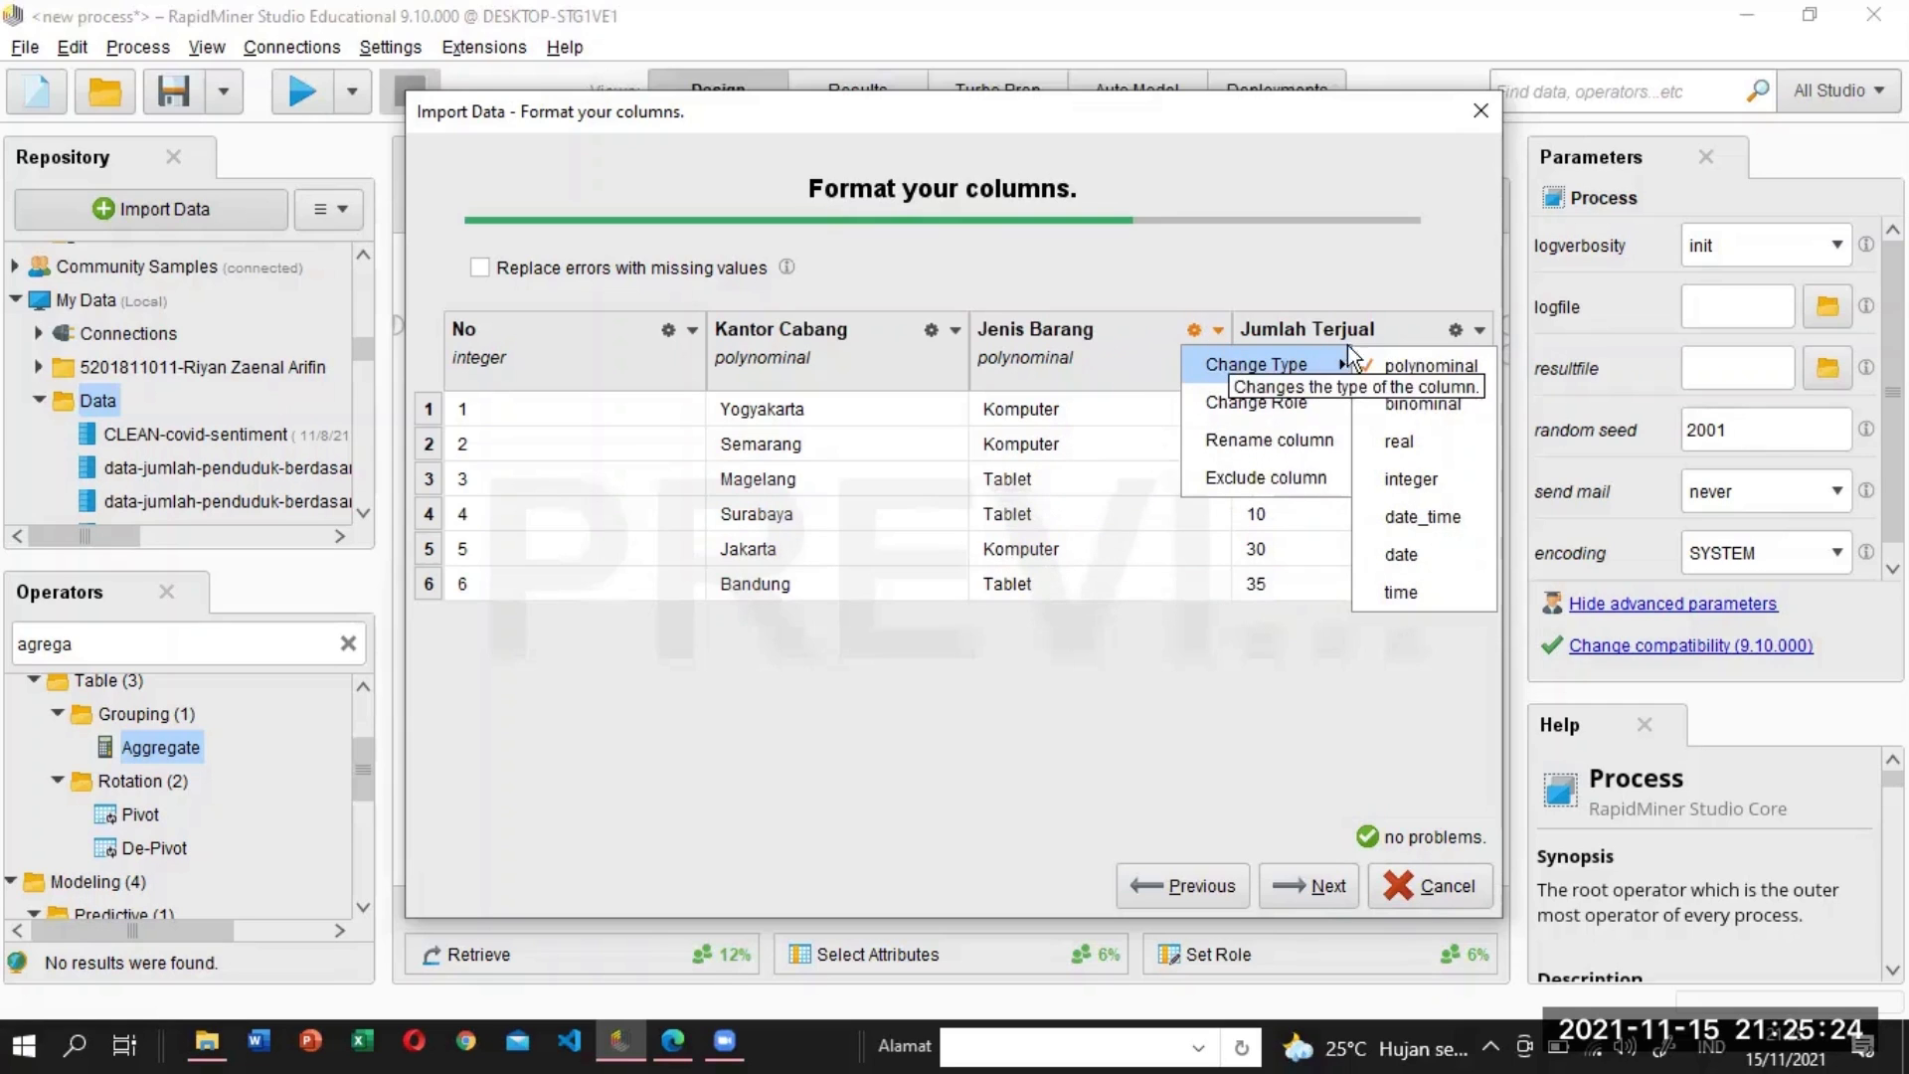
left_click(1425, 402)
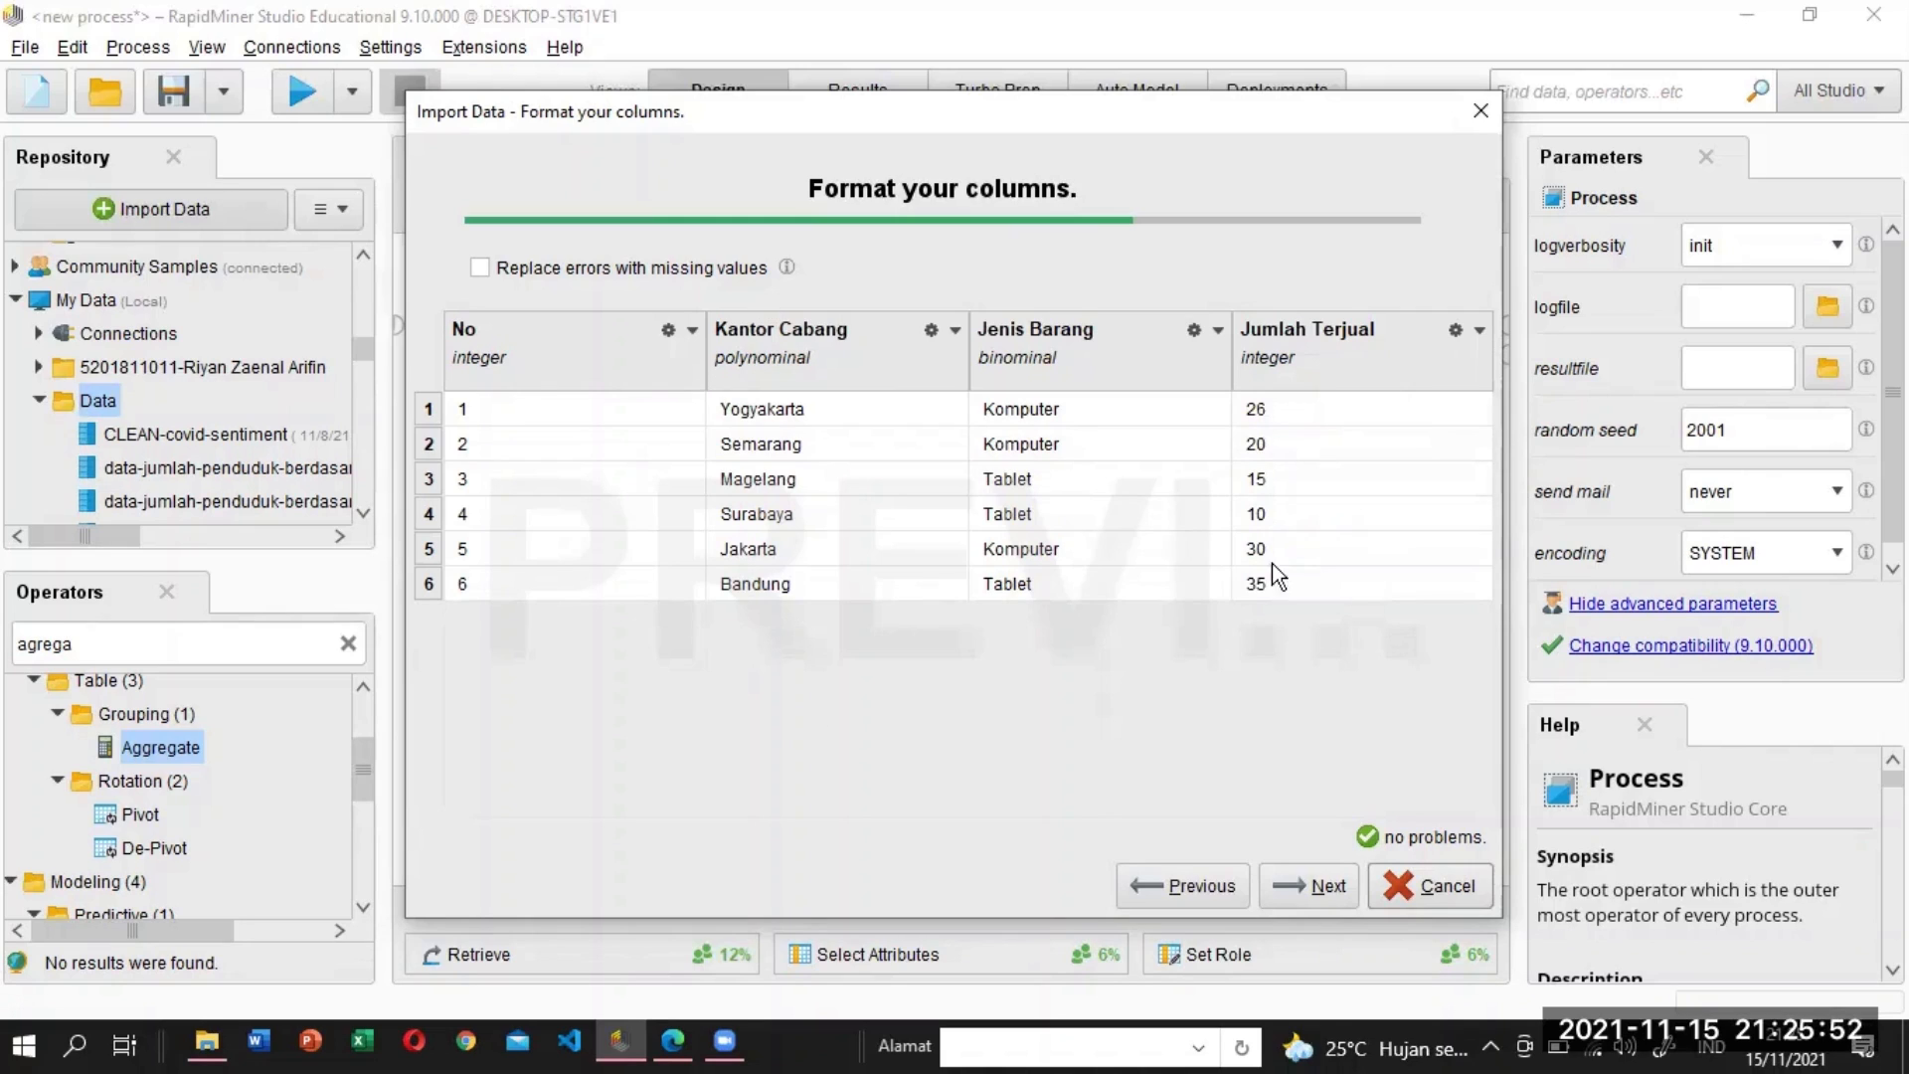
Store the imported table in the My Data repository's Data folder as Data Penjualan Computer and finish the import.
left_click(1308, 878)
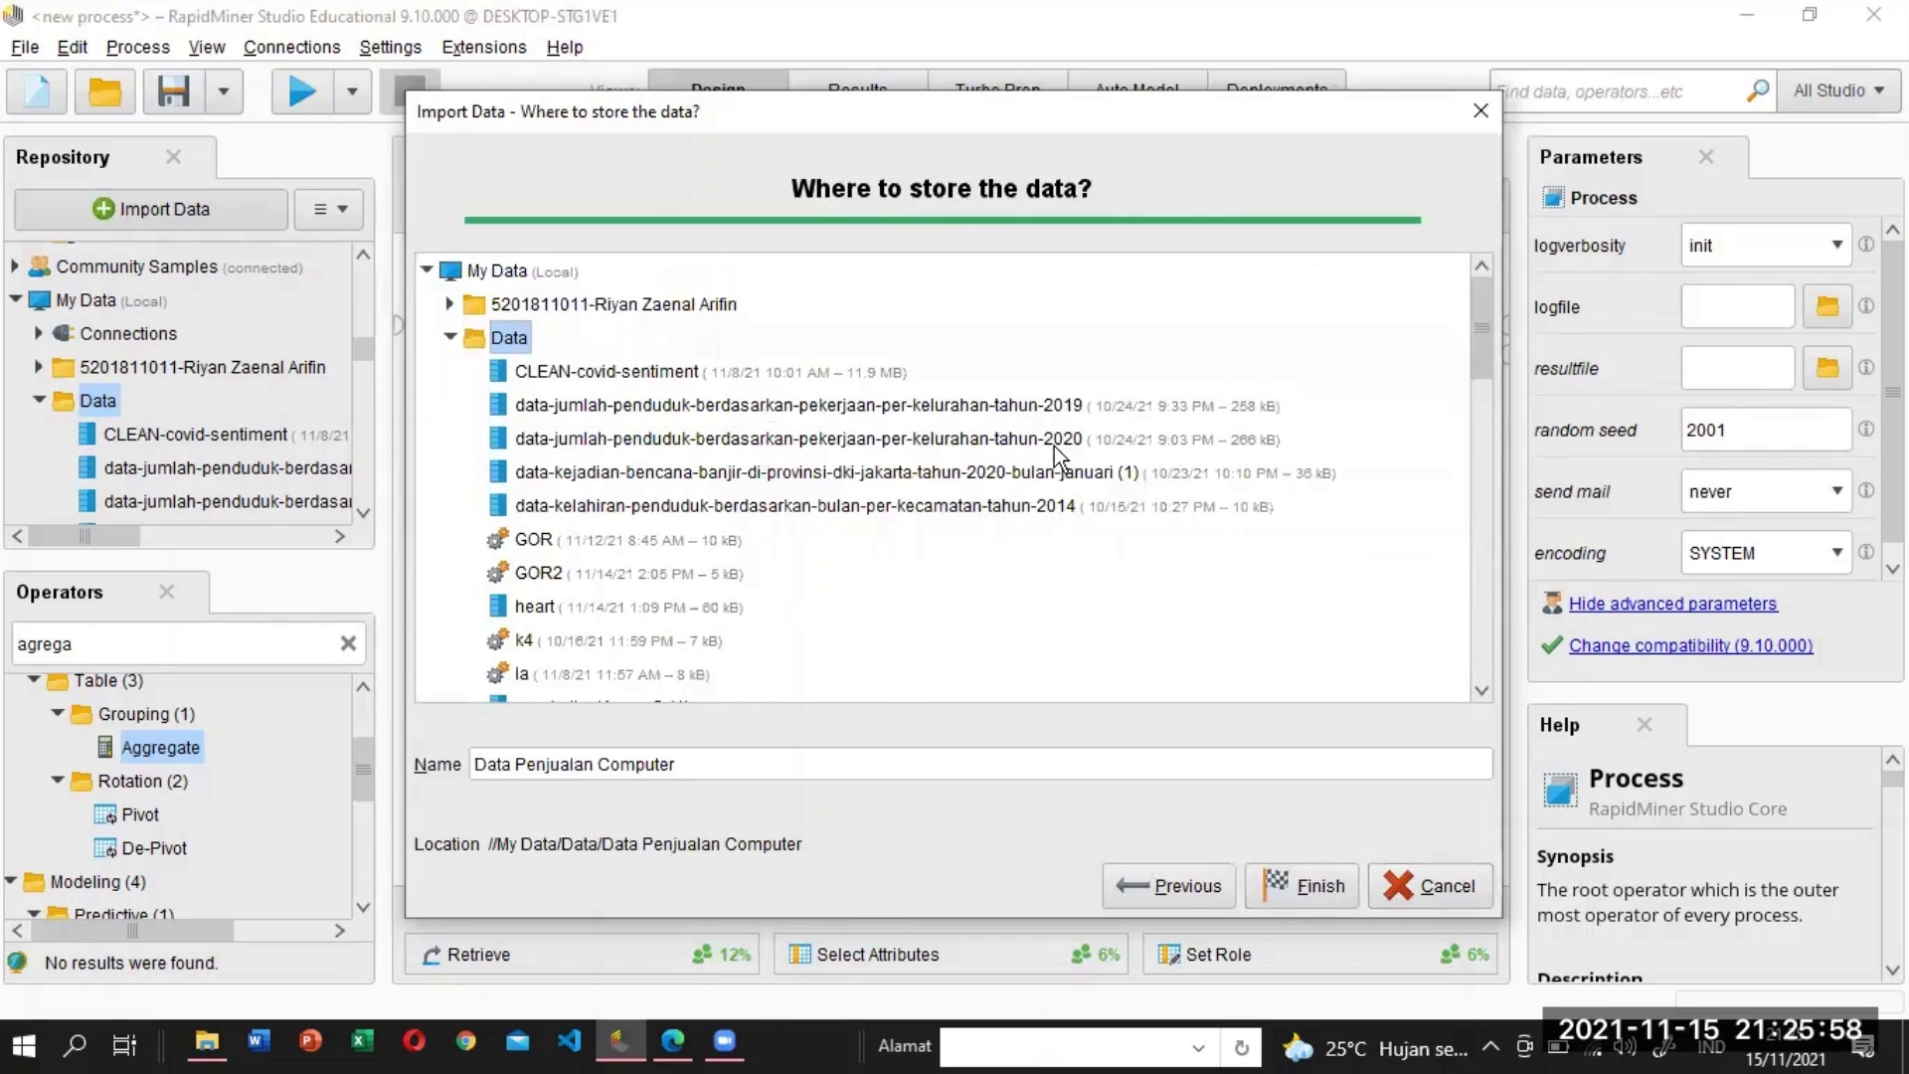
left_click_drag(1473, 354, 1468, 289)
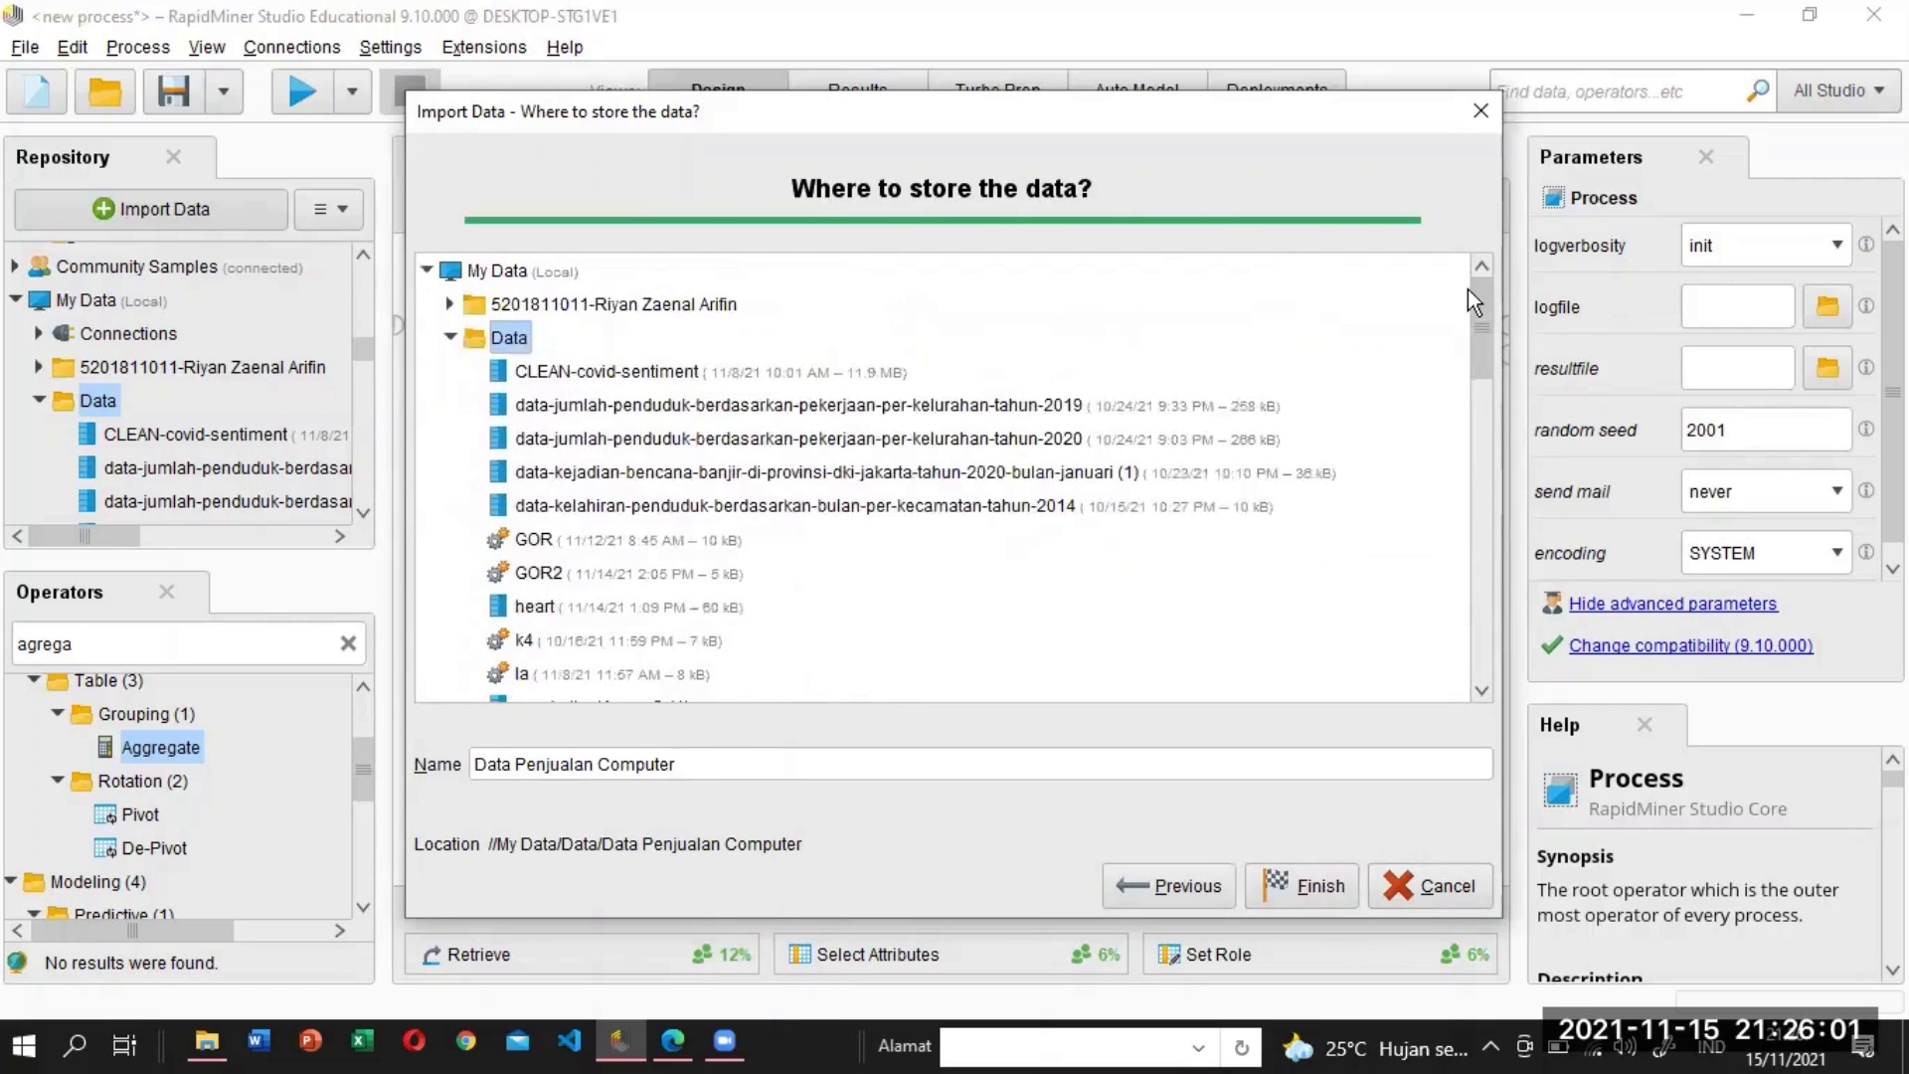
left_click(1314, 884)
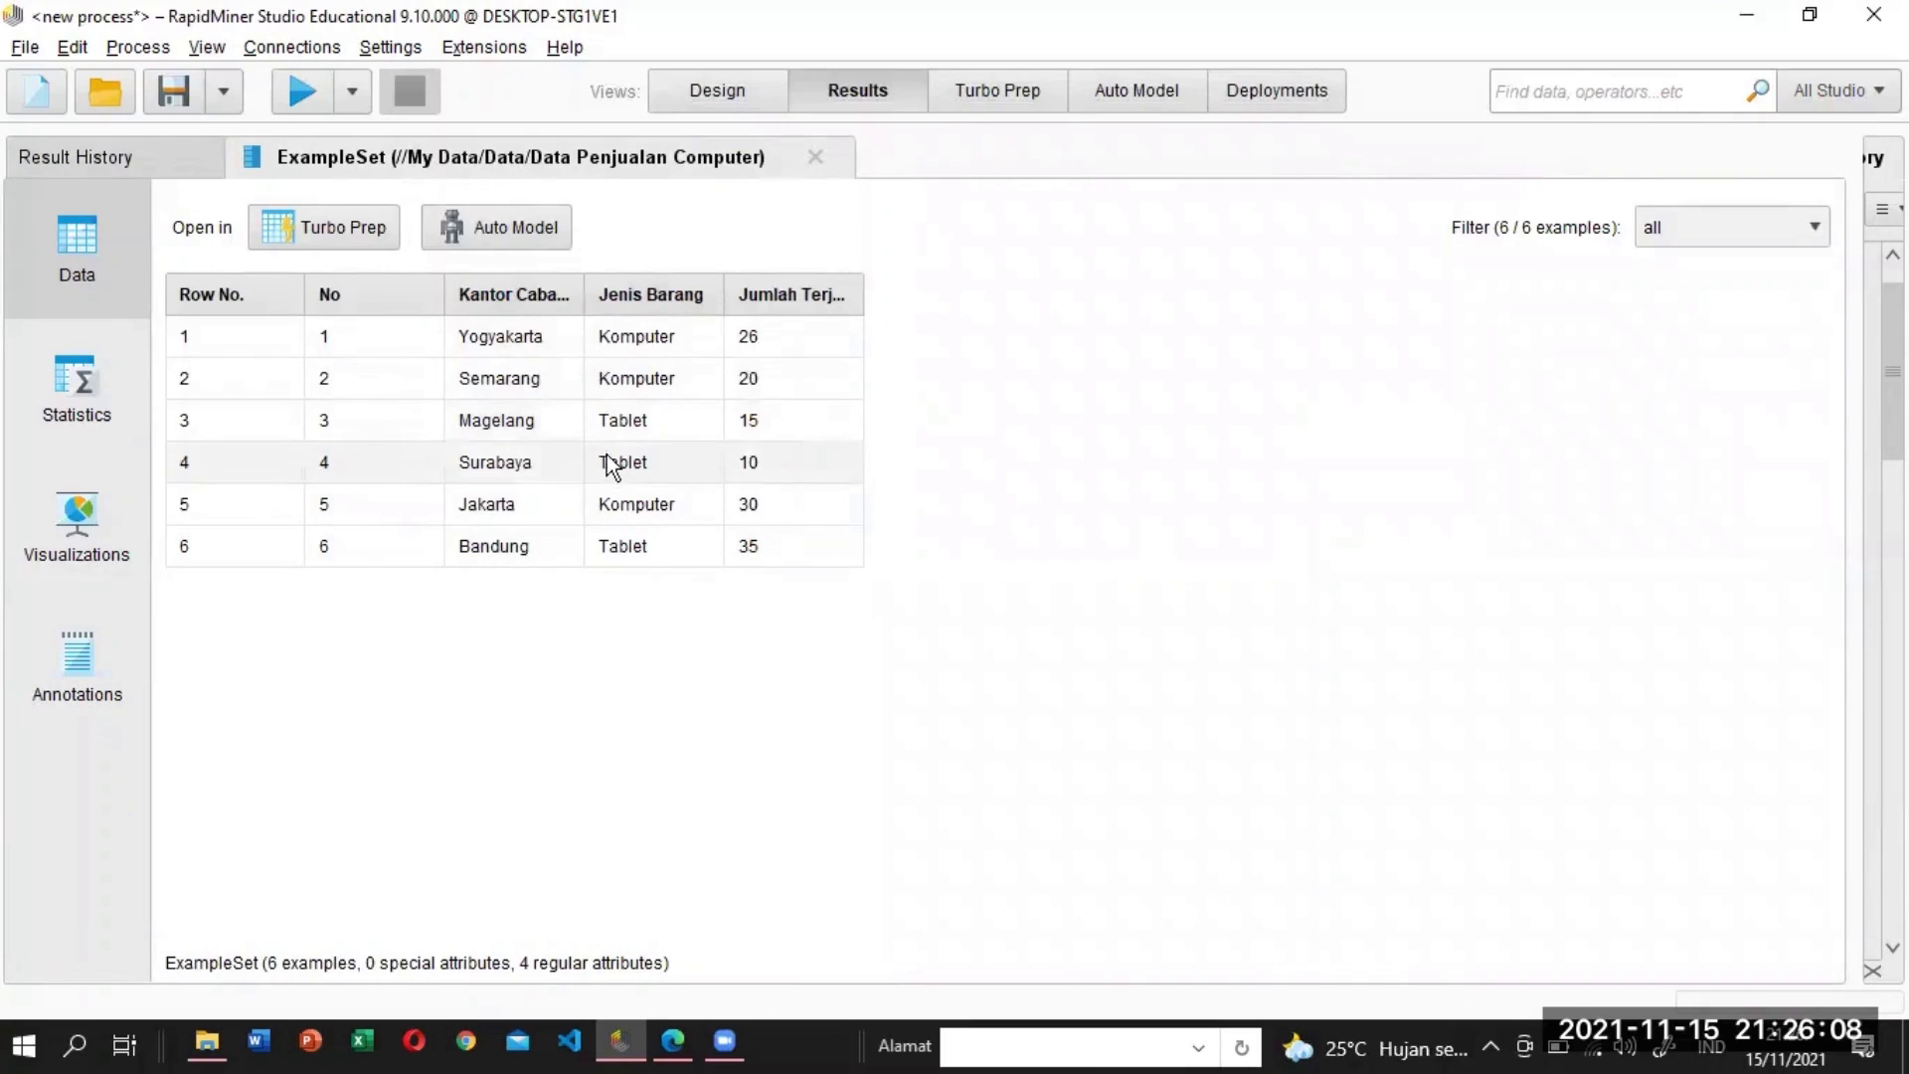
Place the Data Penjualan Computer dataset in the empty process and connect its output to the process result port.
left_click(713, 94)
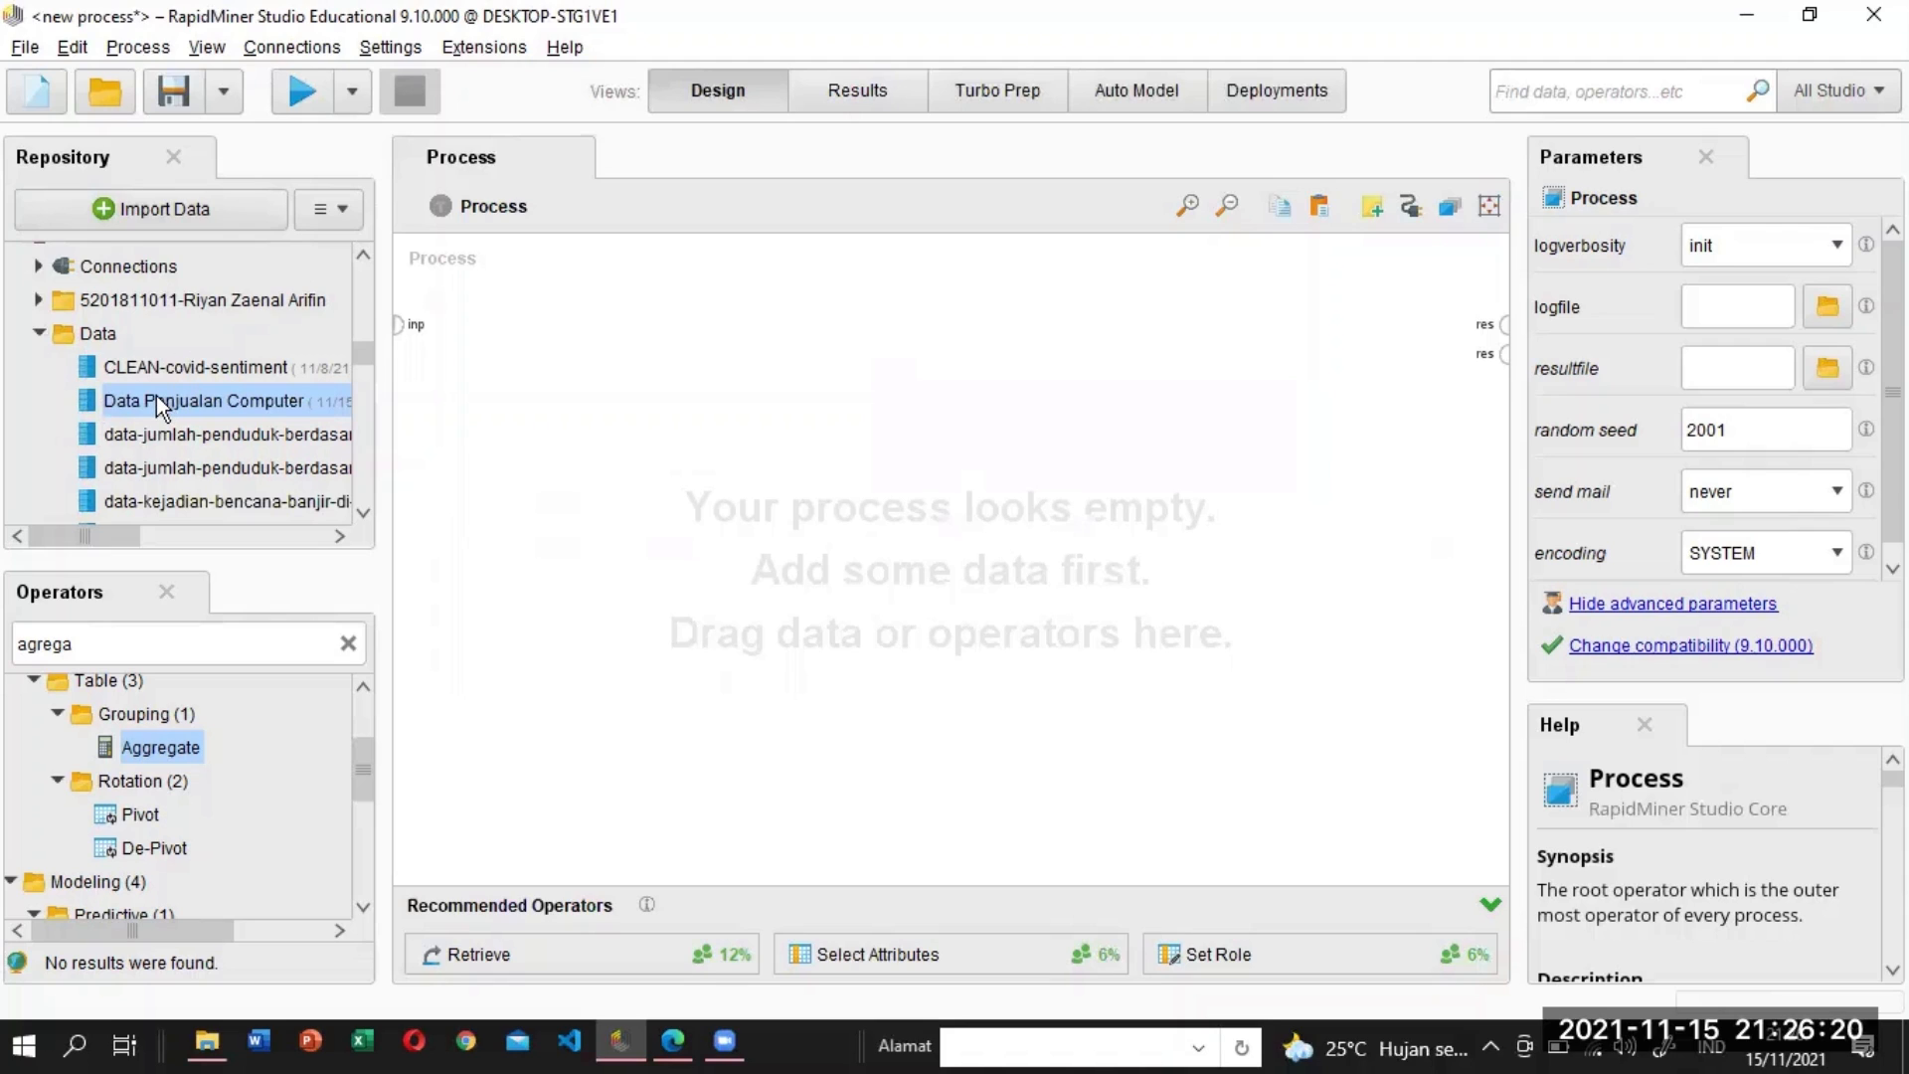
left_click_drag(157, 396, 485, 336)
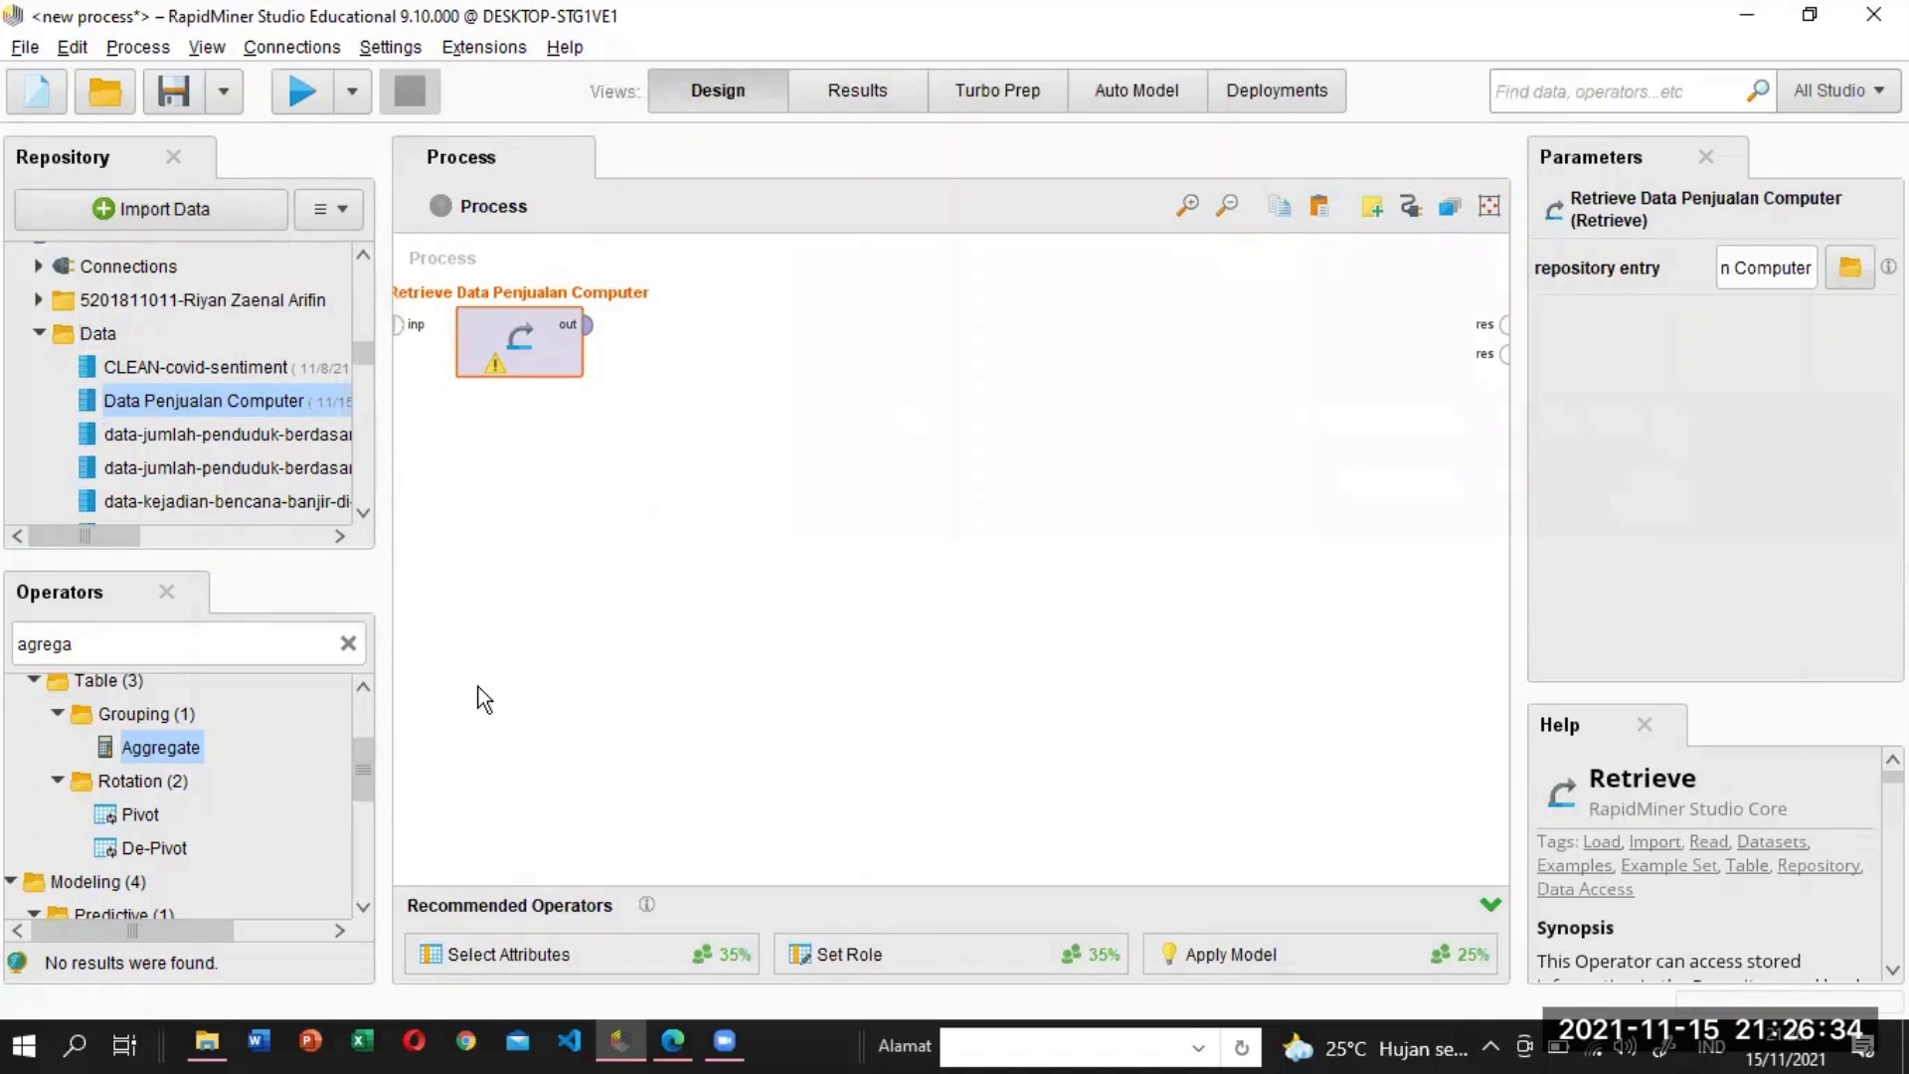
left_click_drag(171, 751, 177, 758)
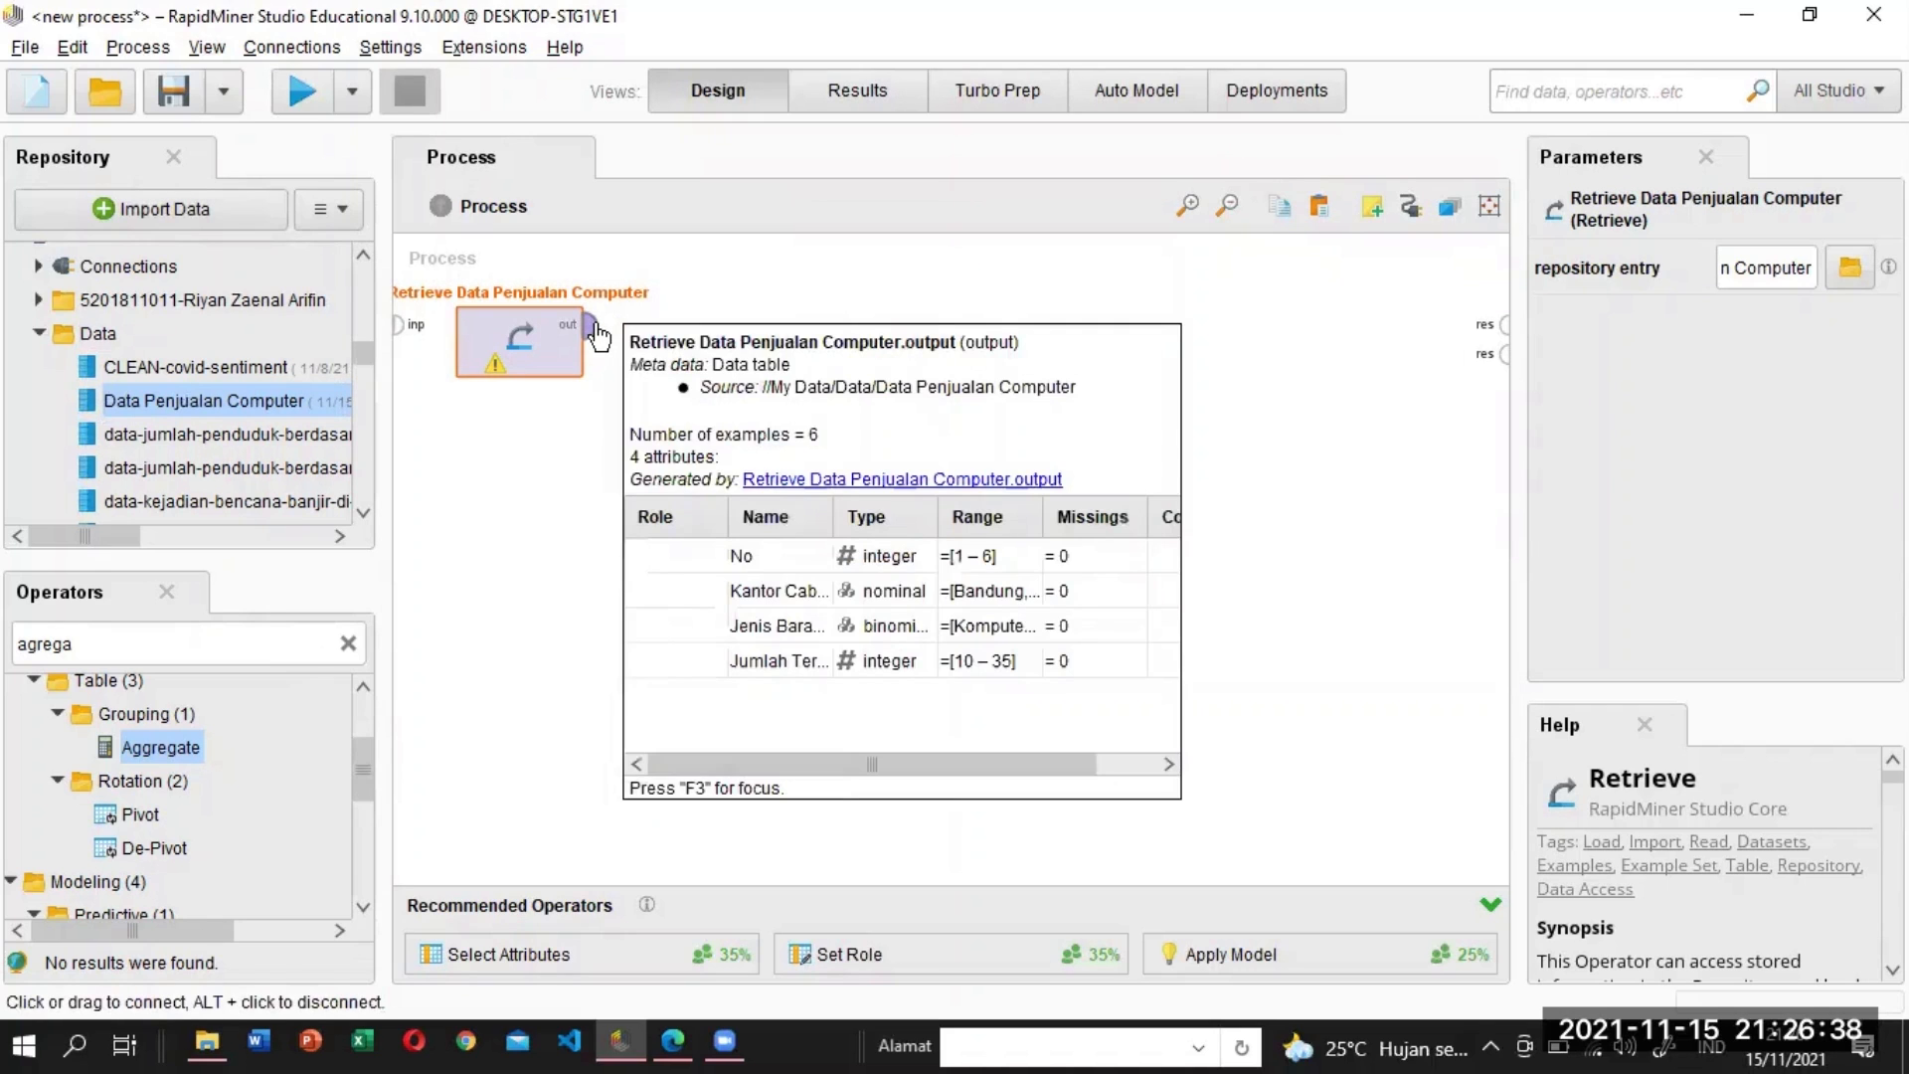
left_click(594, 328)
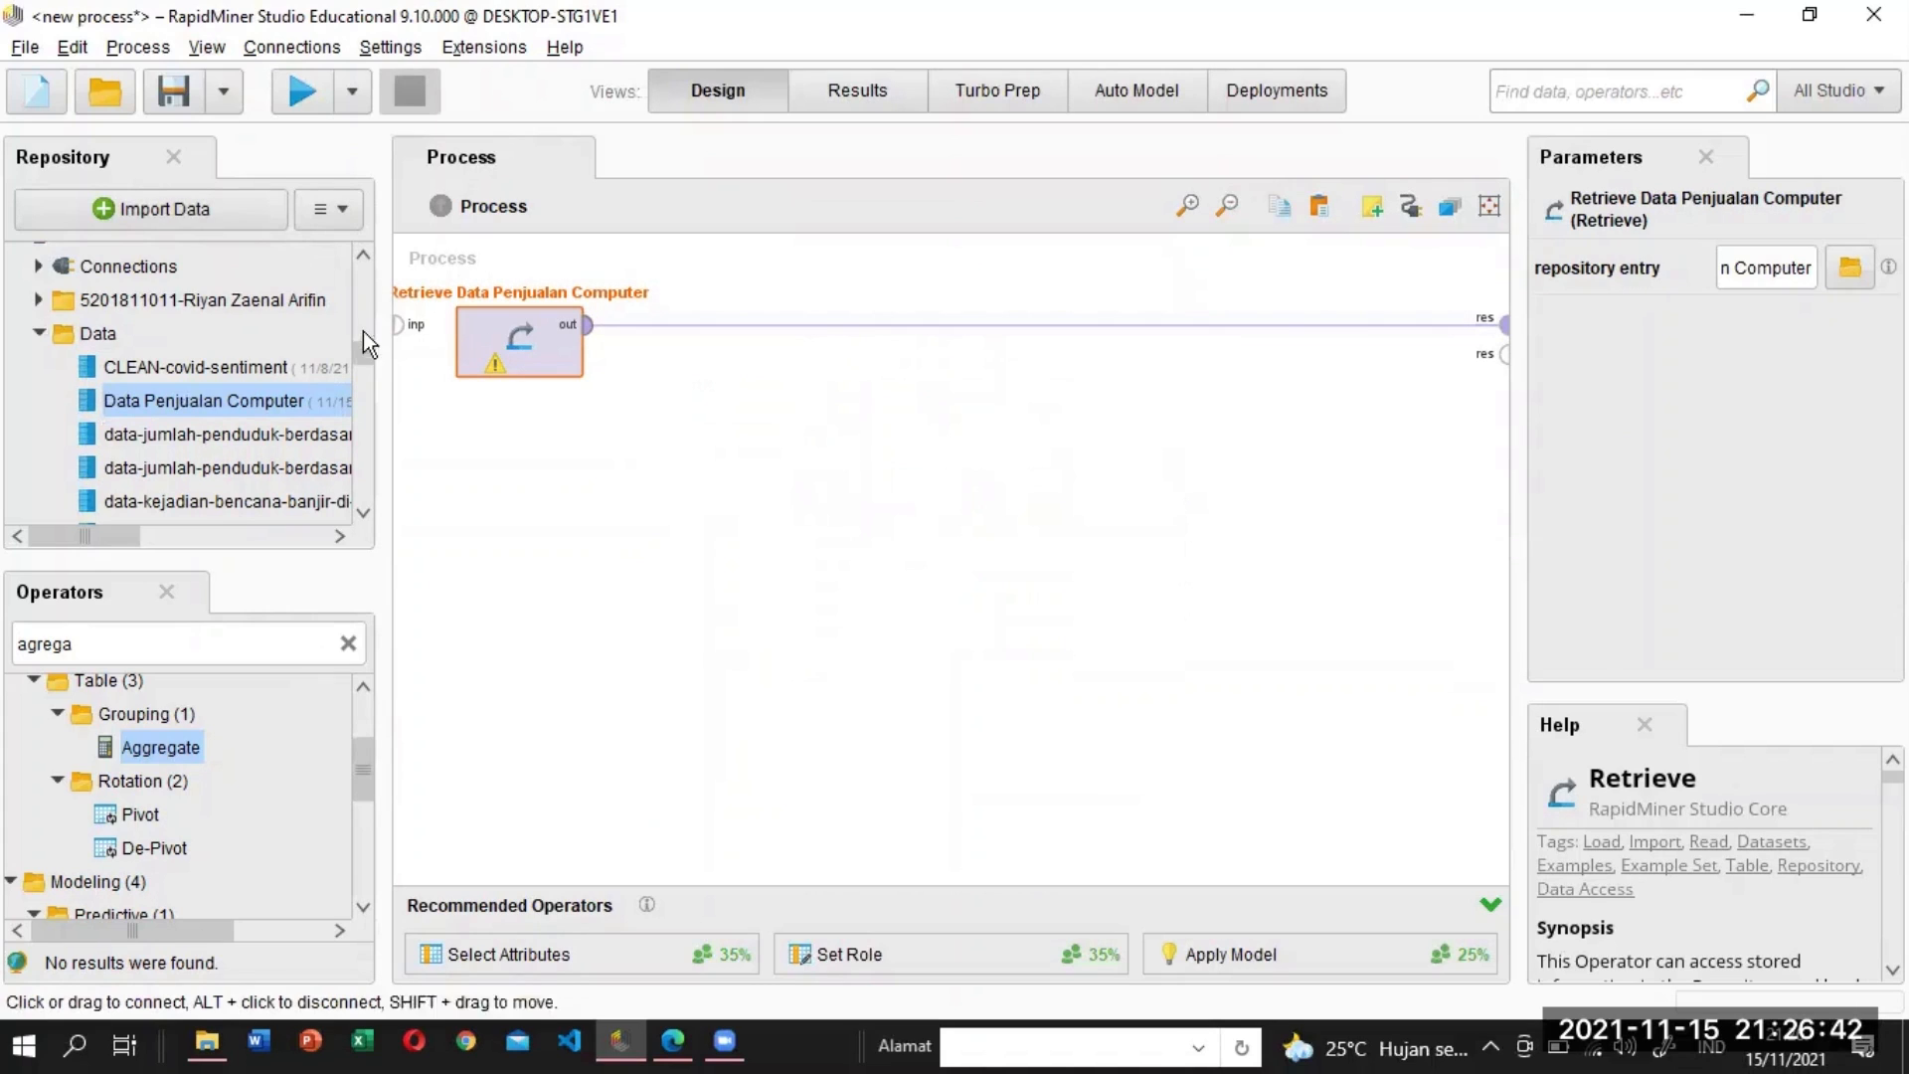
Run the process and view the statistics of the retrieved dataset's attributes.
left_click(296, 91)
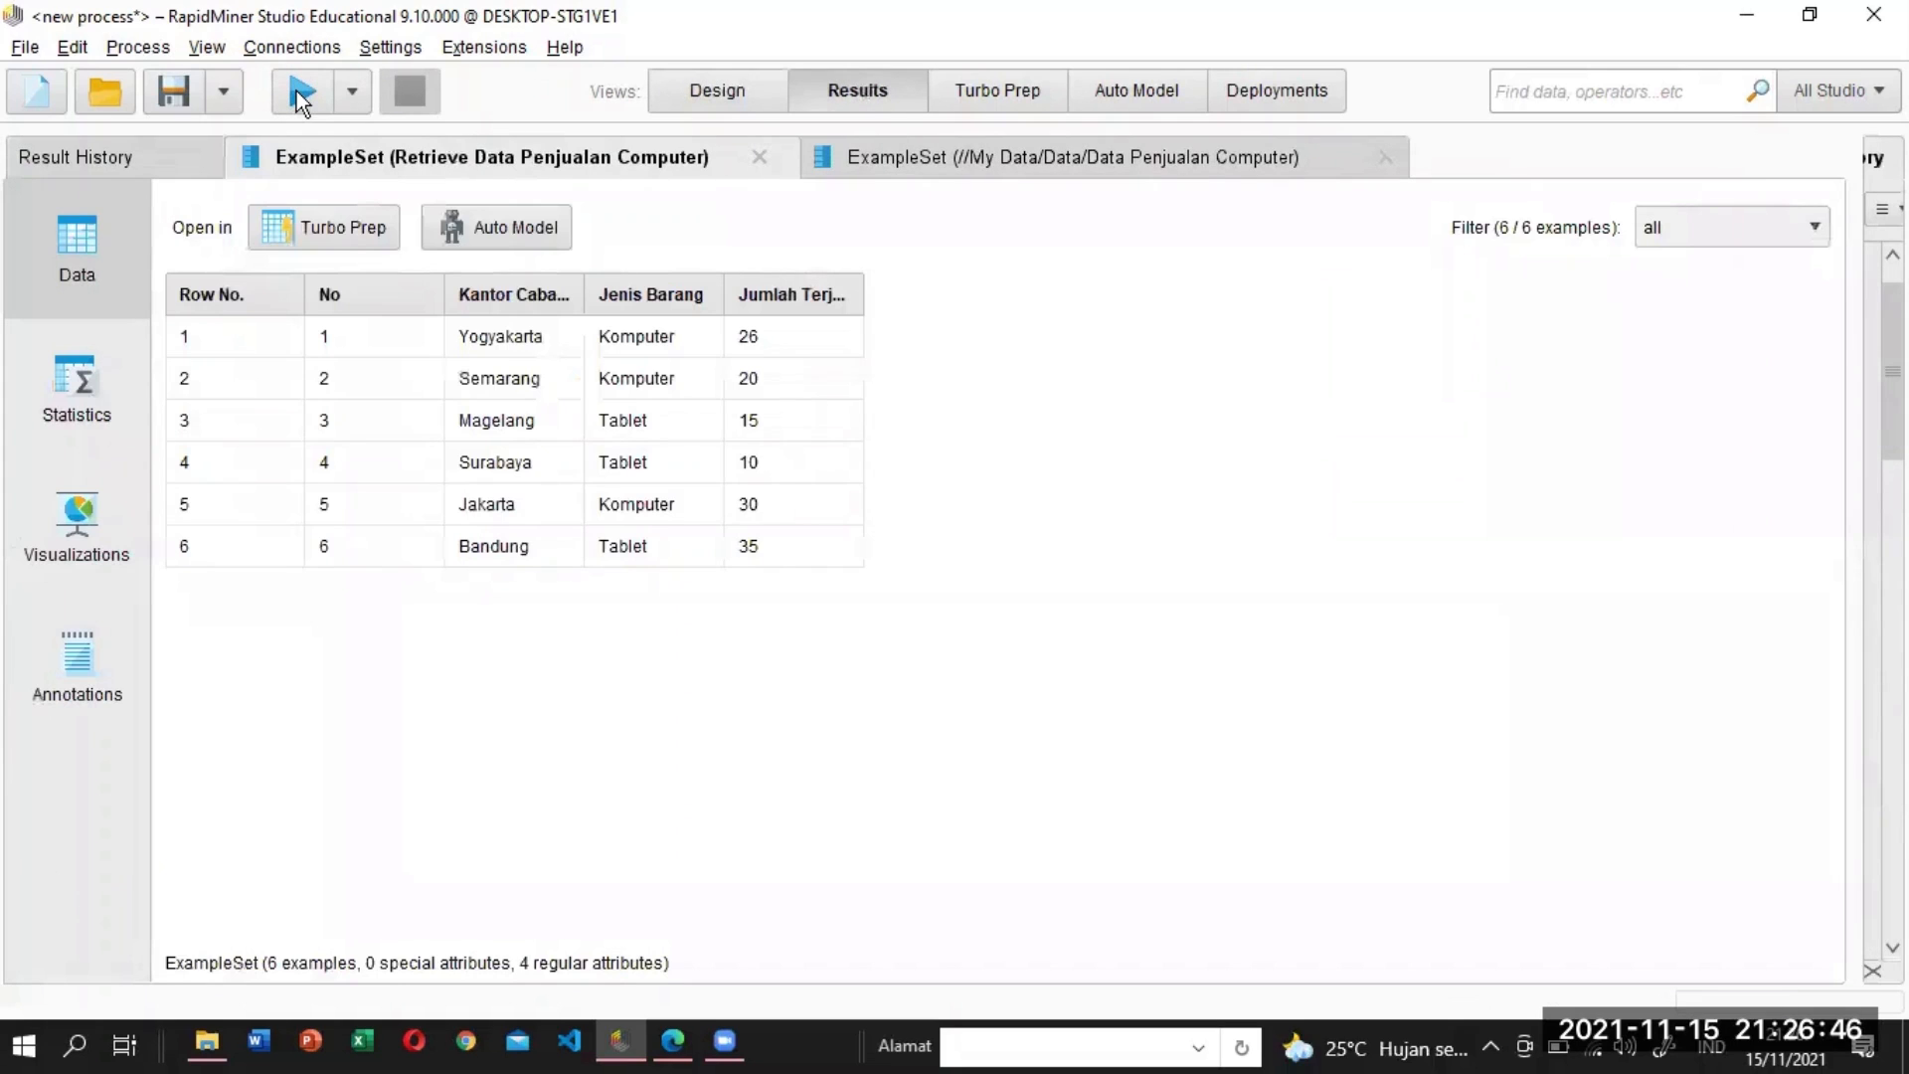
left_click(67, 404)
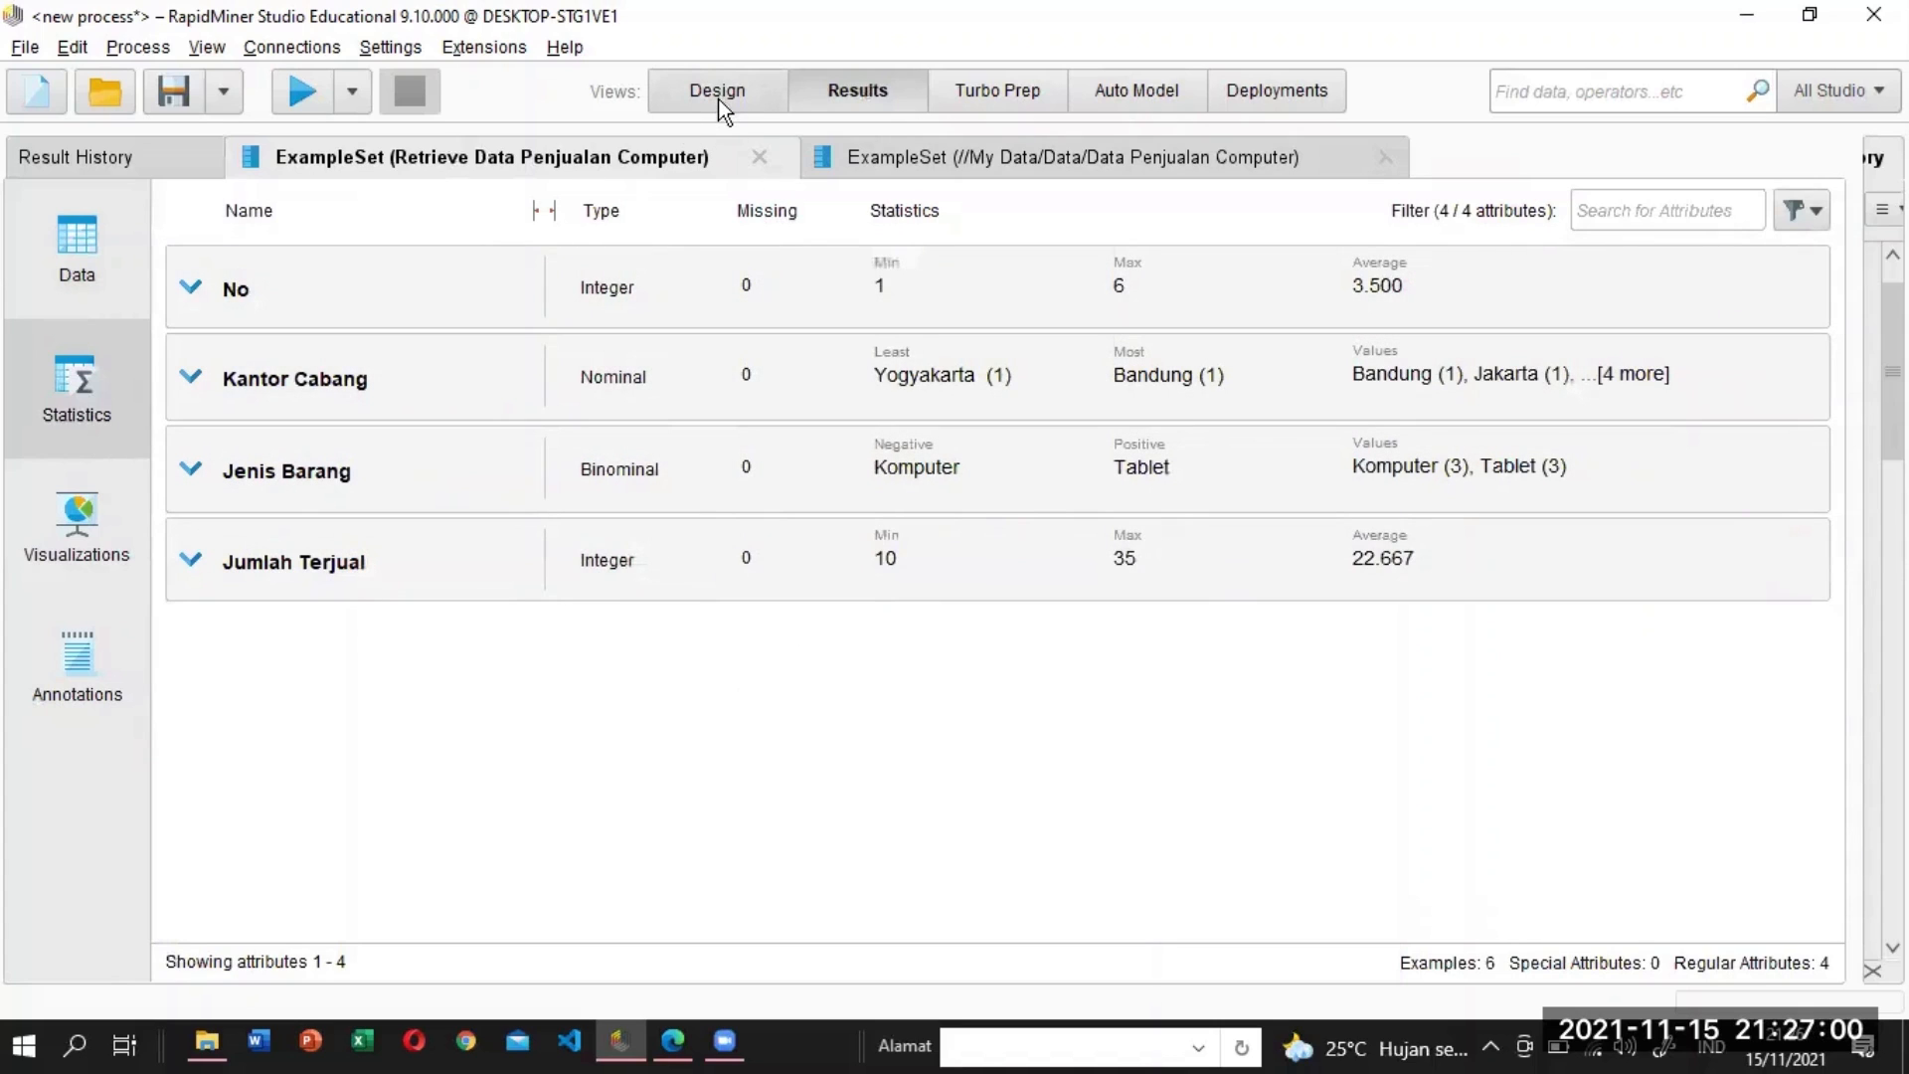
Remove the connection from the dataset to the result port in the process design and check the desired result table in the exam PDF.
left_click(718, 91)
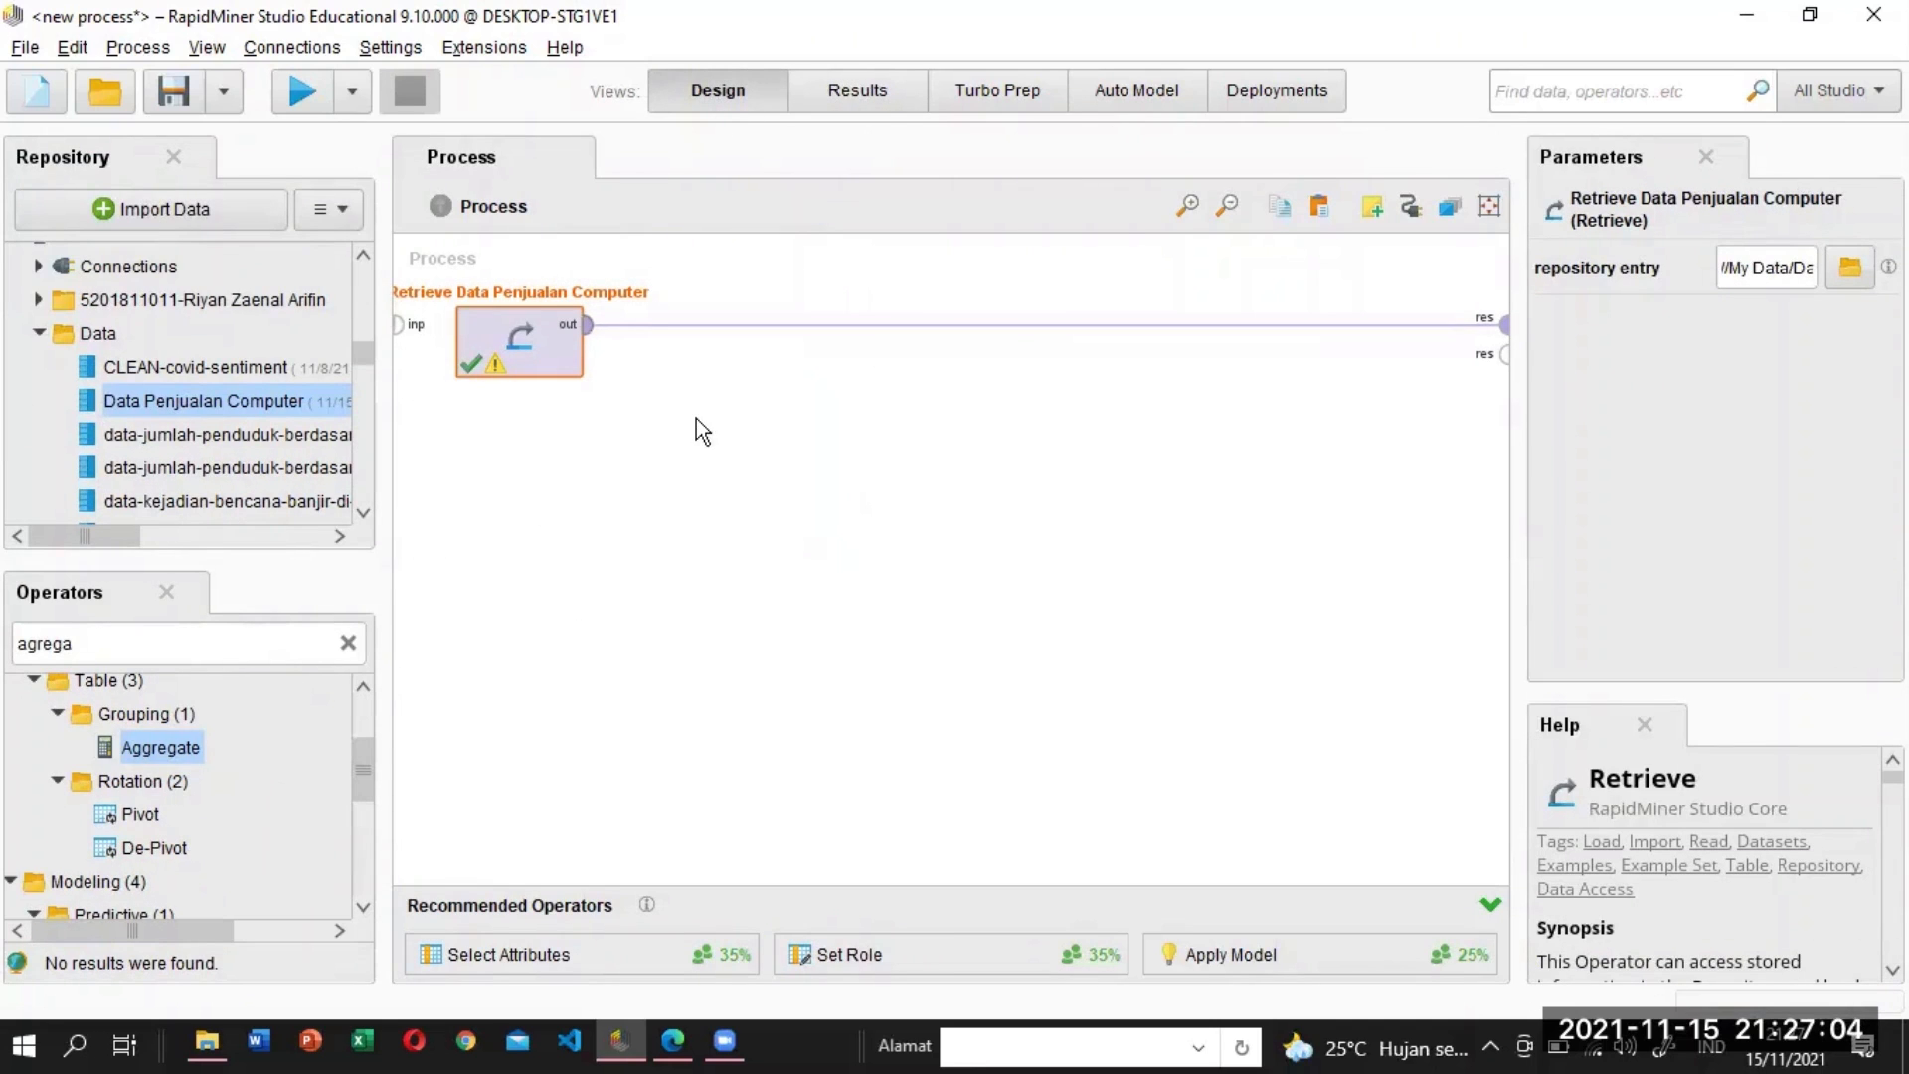
left_click(1042, 324, "alt")
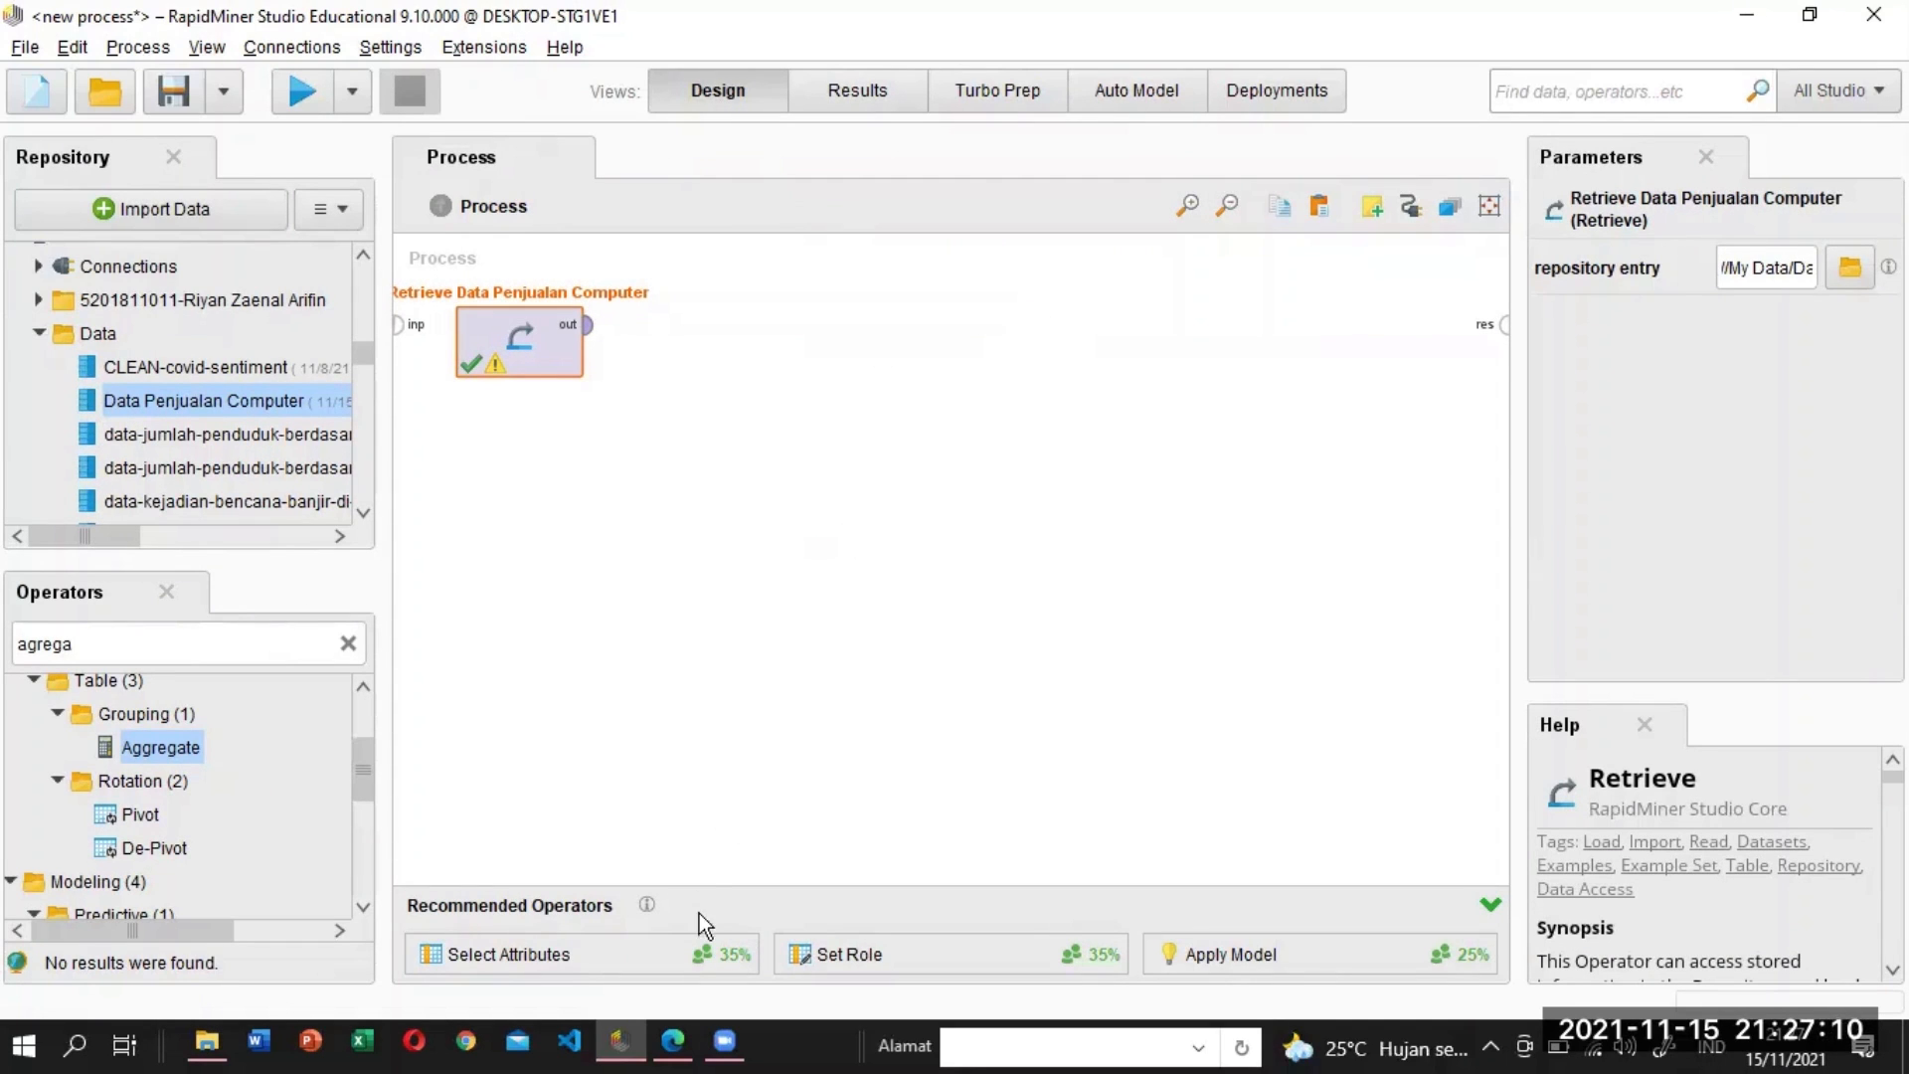
mouse_move(673, 1041)
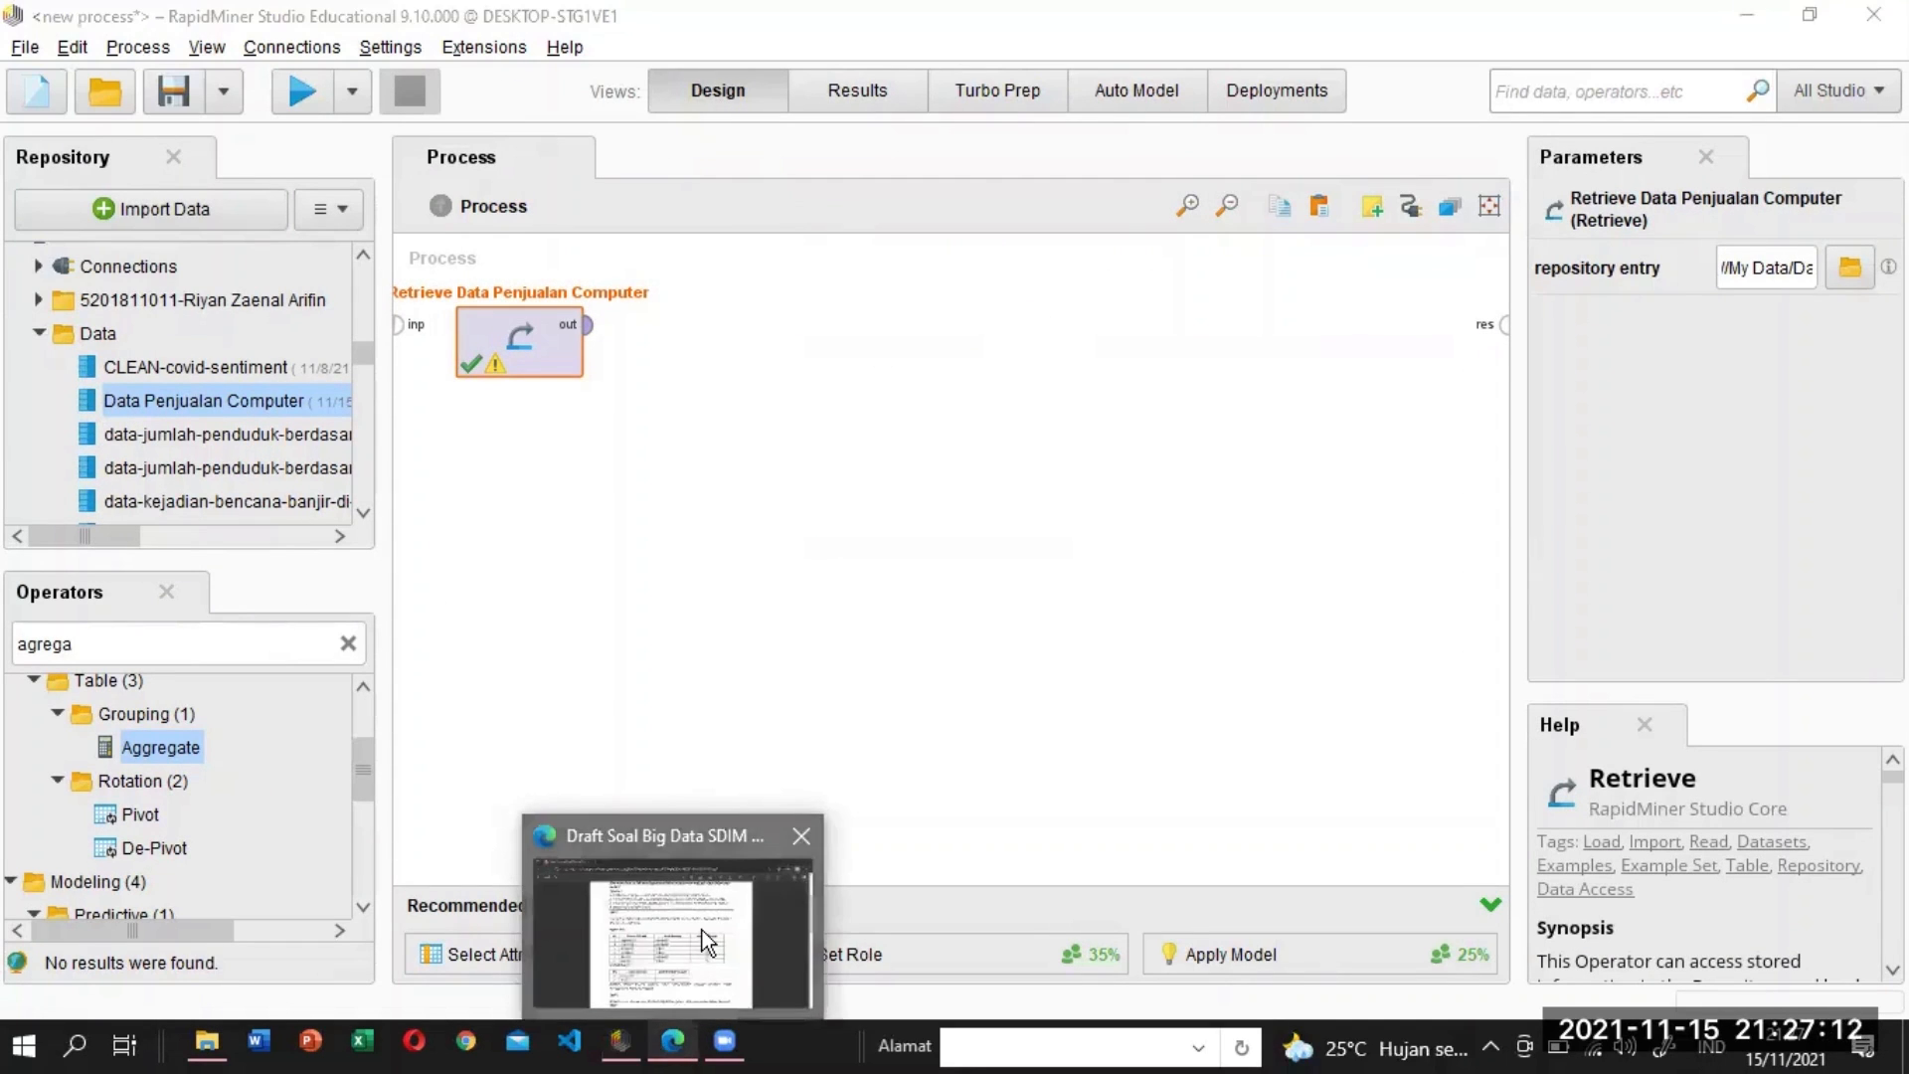
left_click(702, 929)
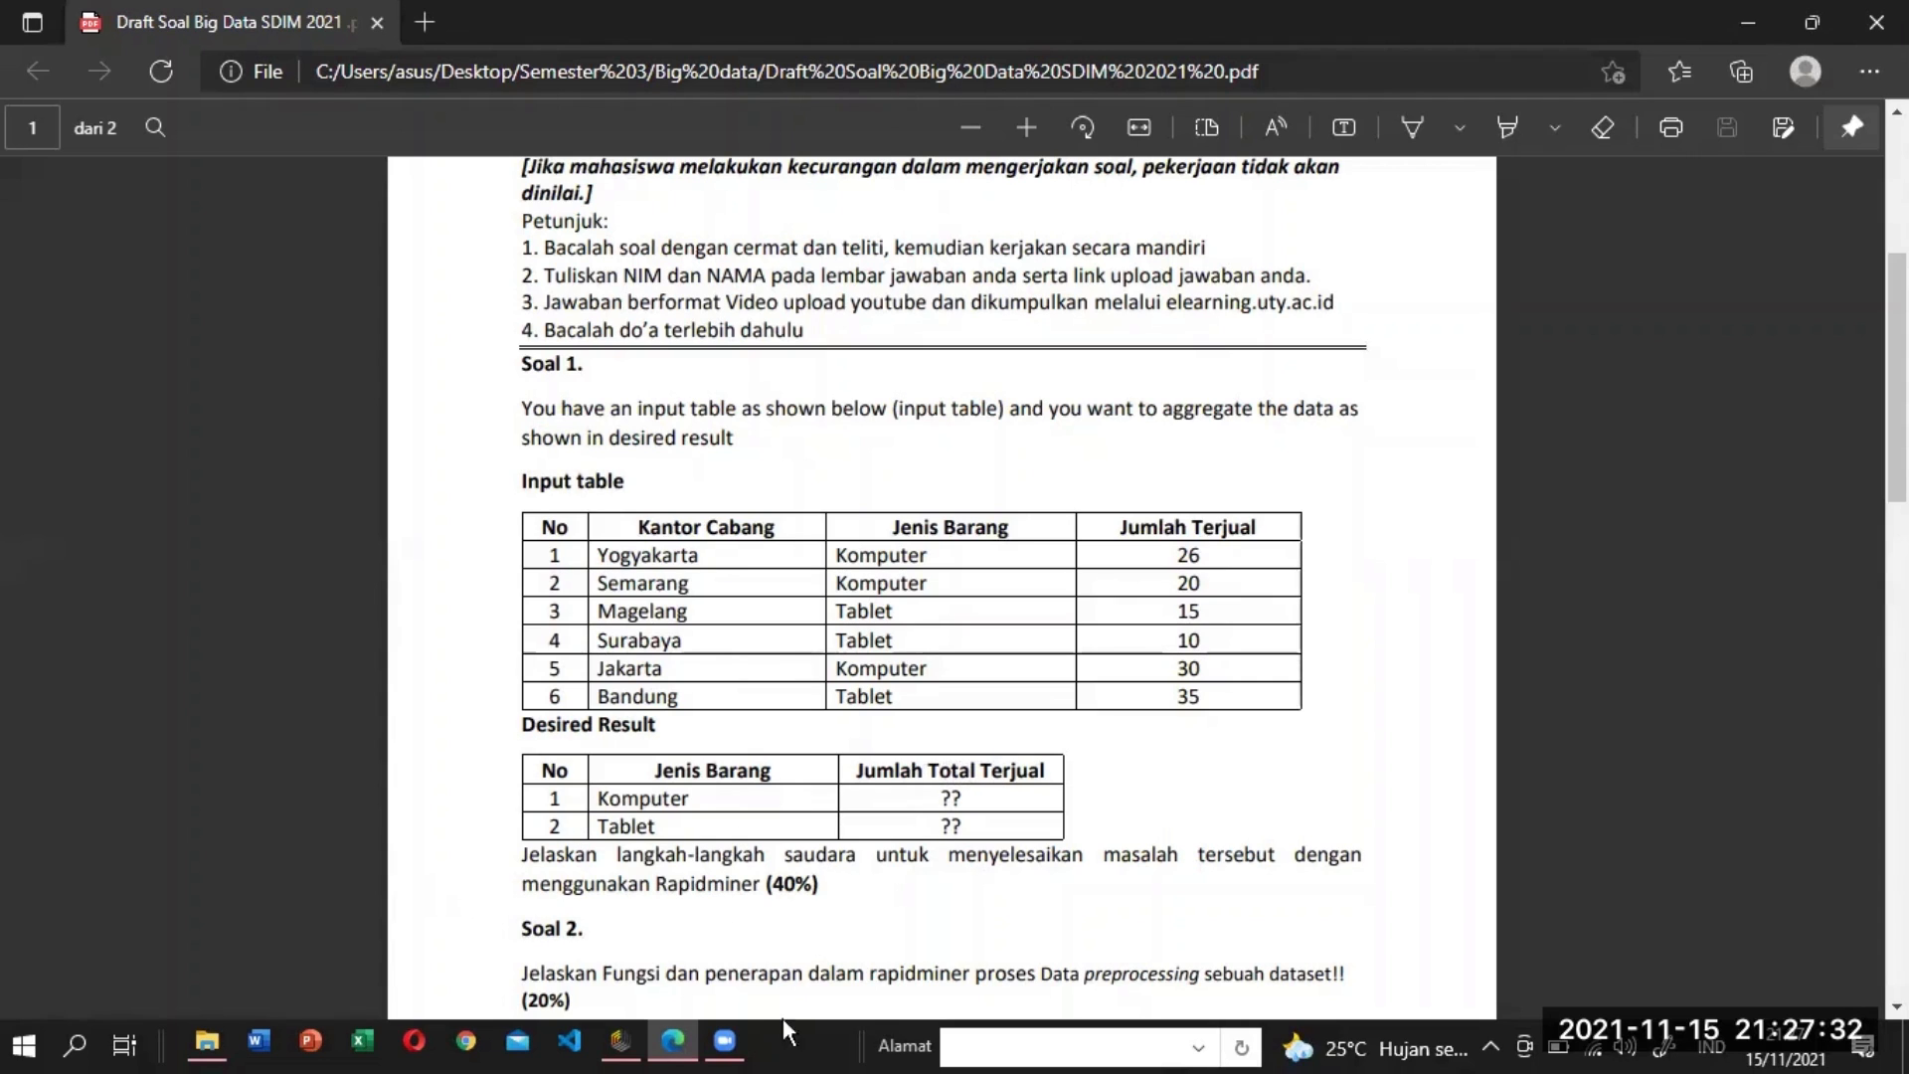
mouse_move(721, 1049)
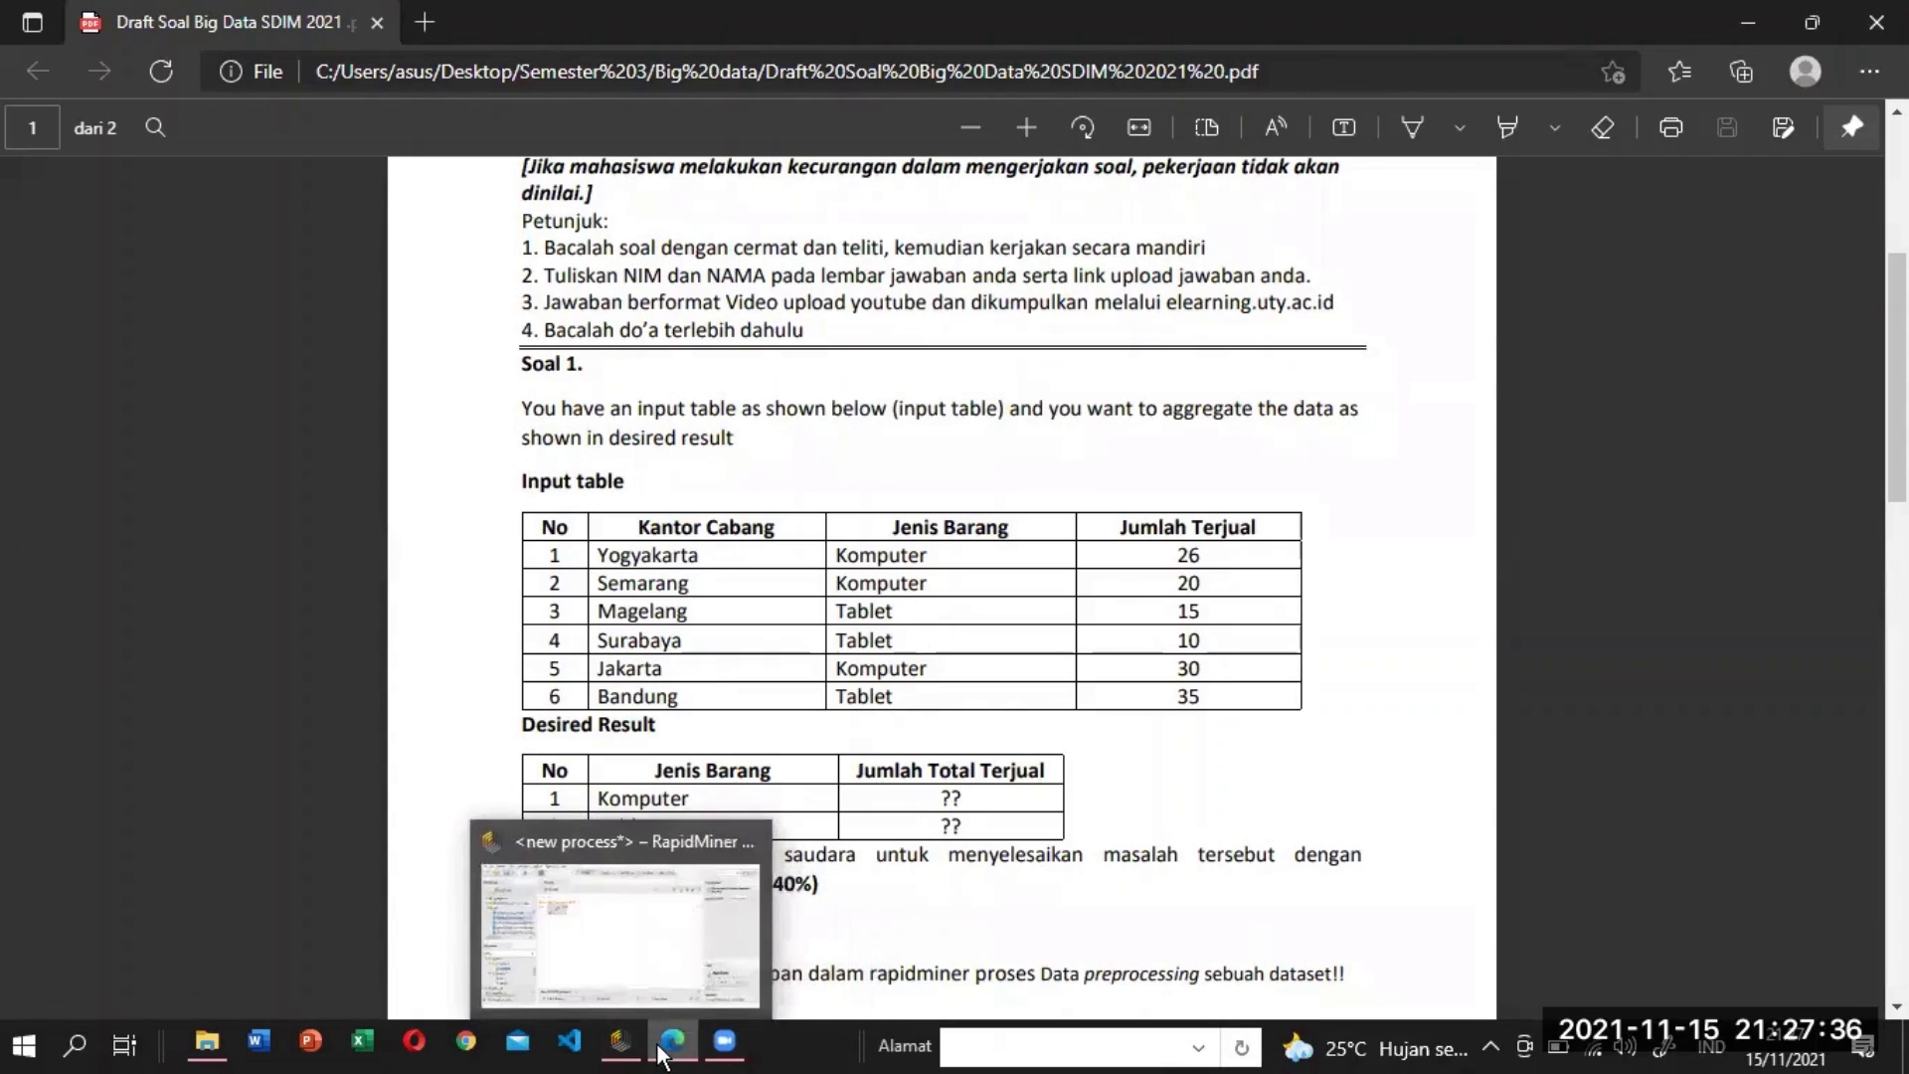
left_click(618, 960)
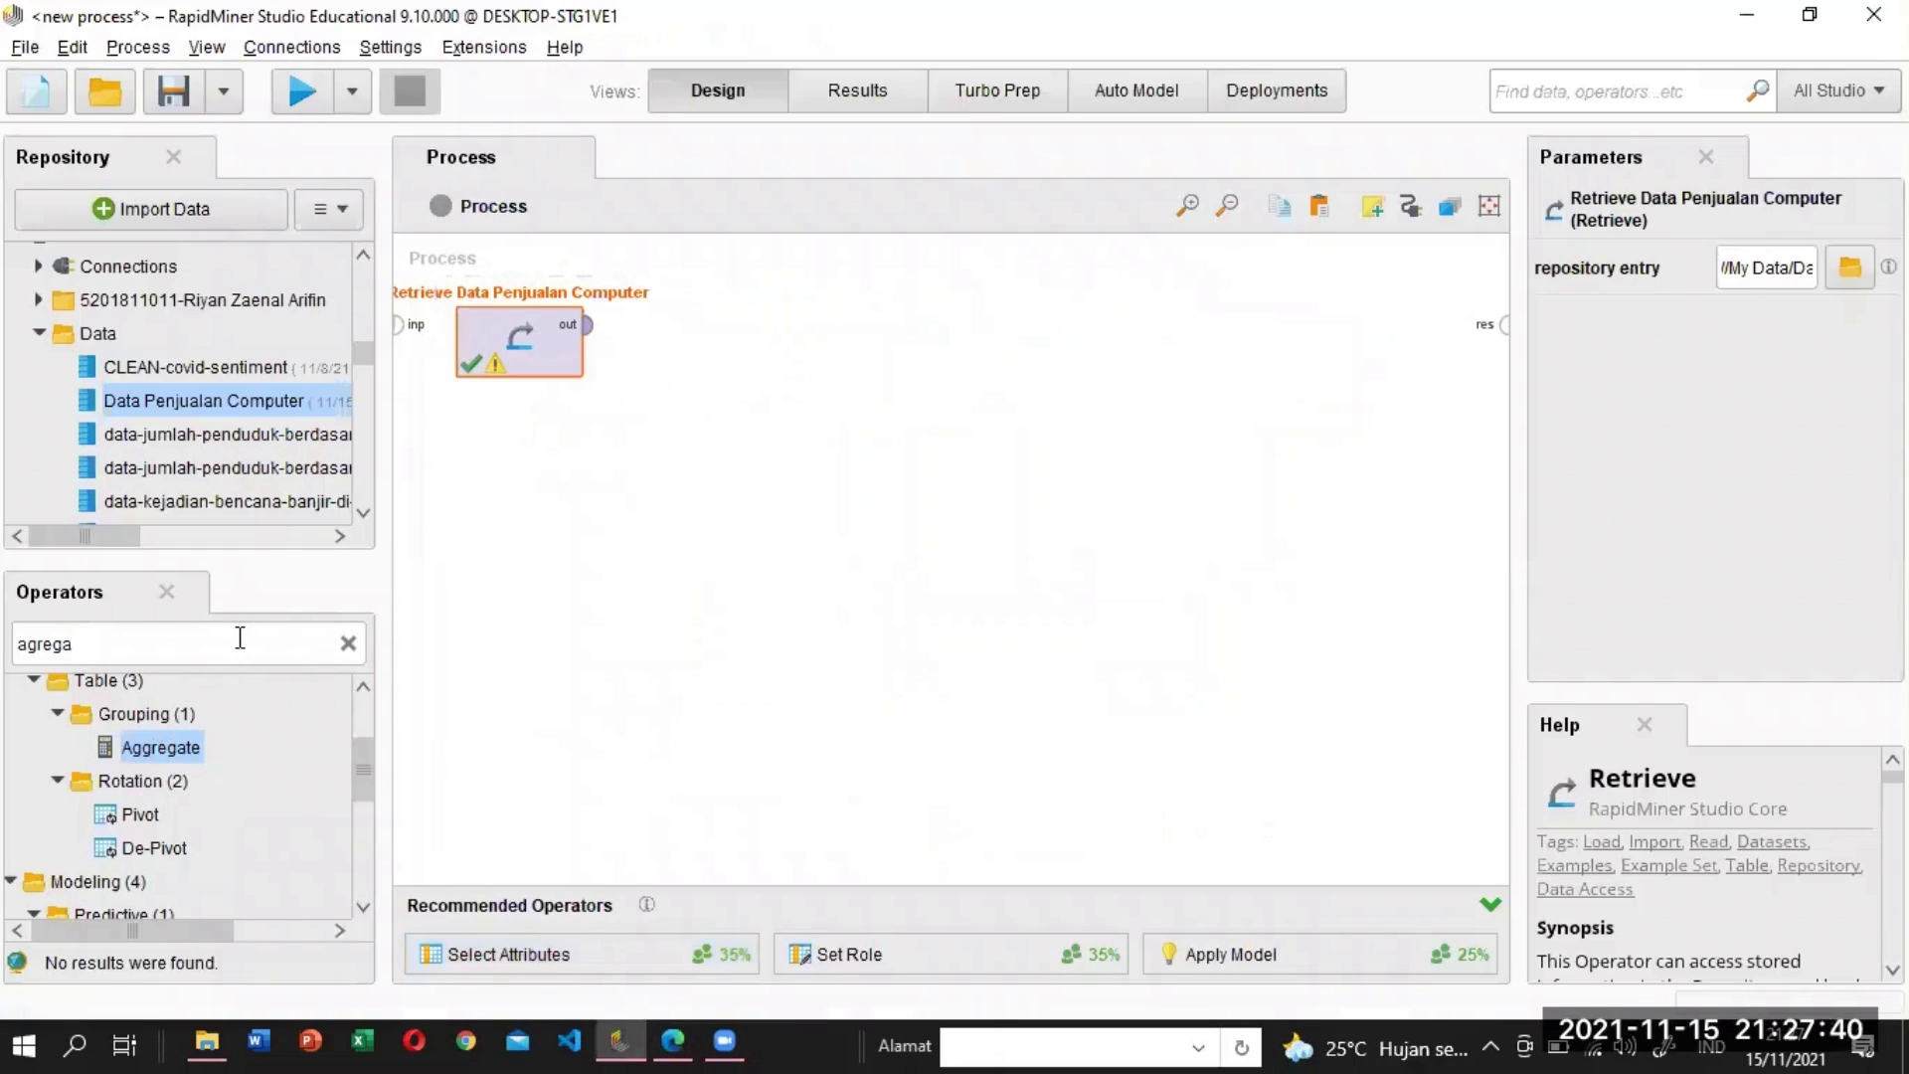
Add an Aggregate operator beside the retrieved dataset and connect the dataset's output to the operator's example set input.
left_click_drag(151, 746, 698, 334)
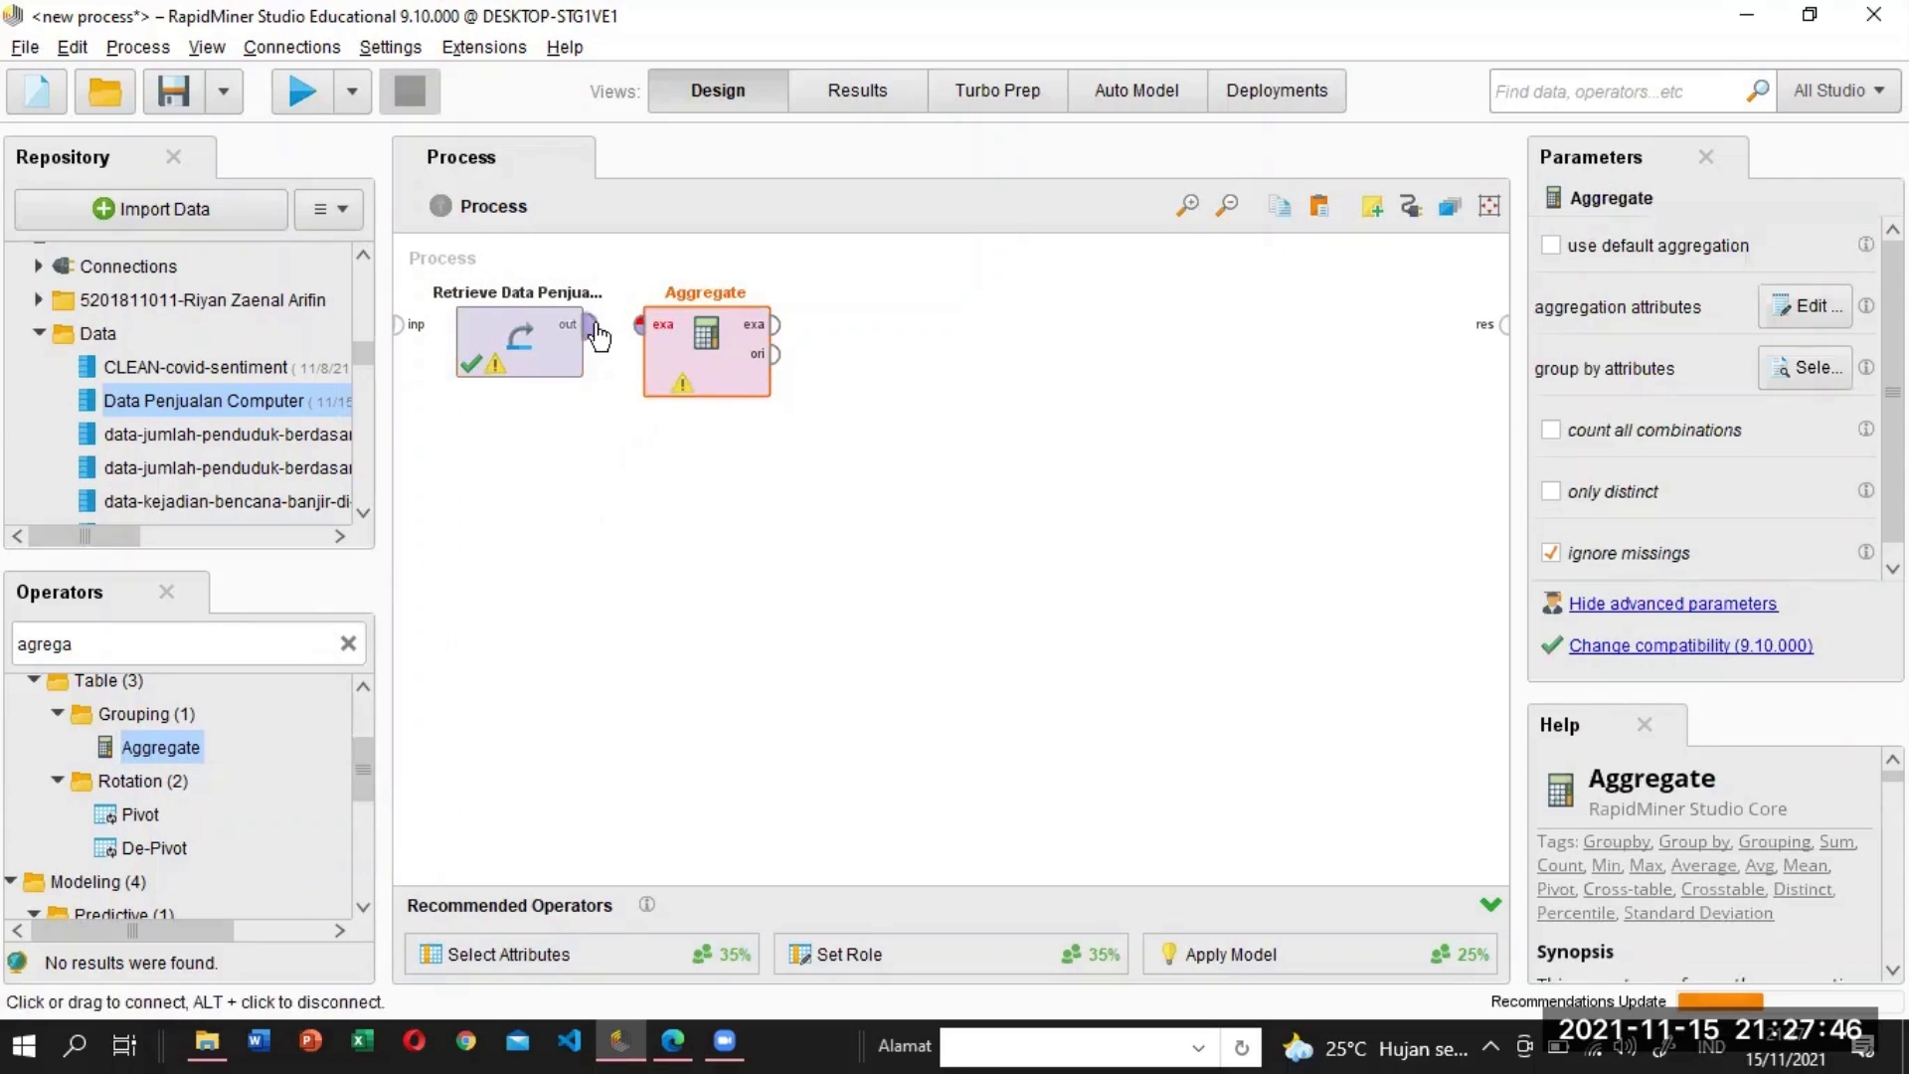
left_click(586, 326)
left_click(644, 326)
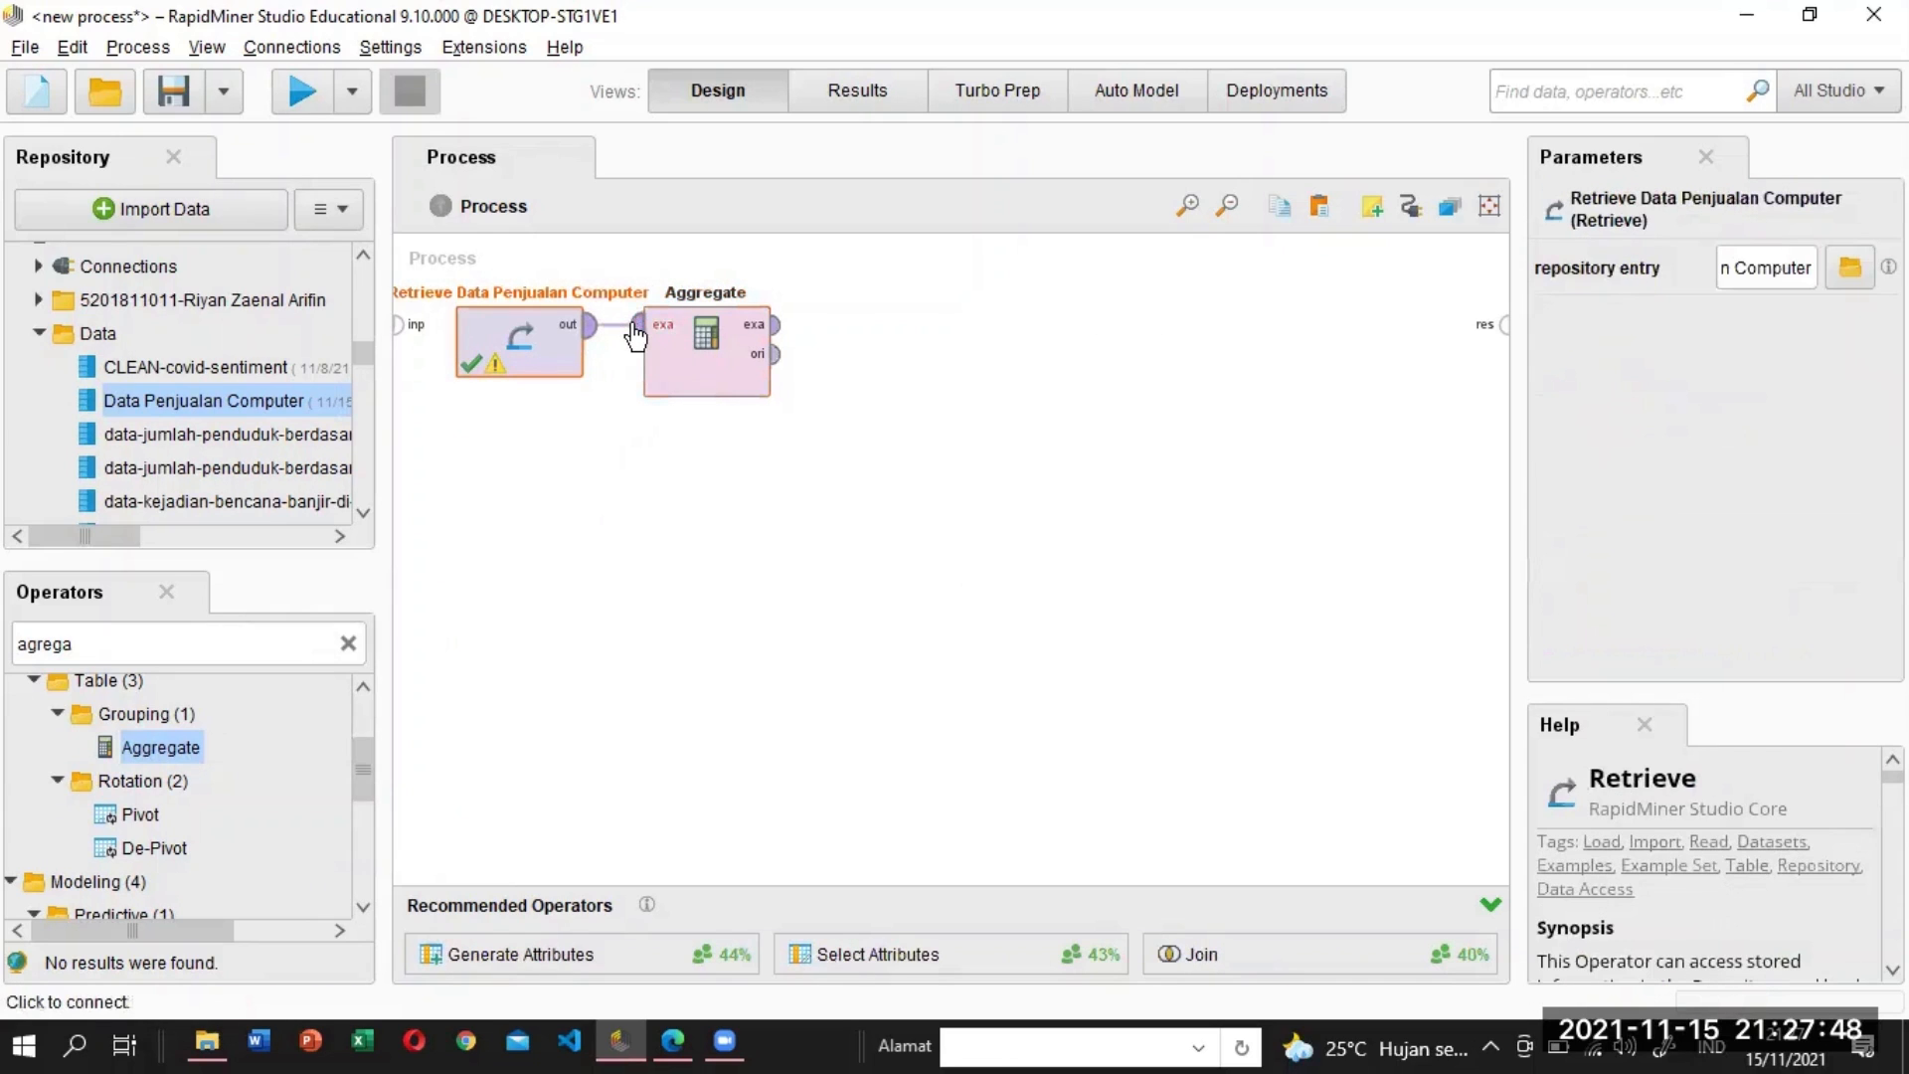
Check the desired result table in the exam PDF and set the Aggregate operator to group by Jenis Barang.
left_click(668, 328)
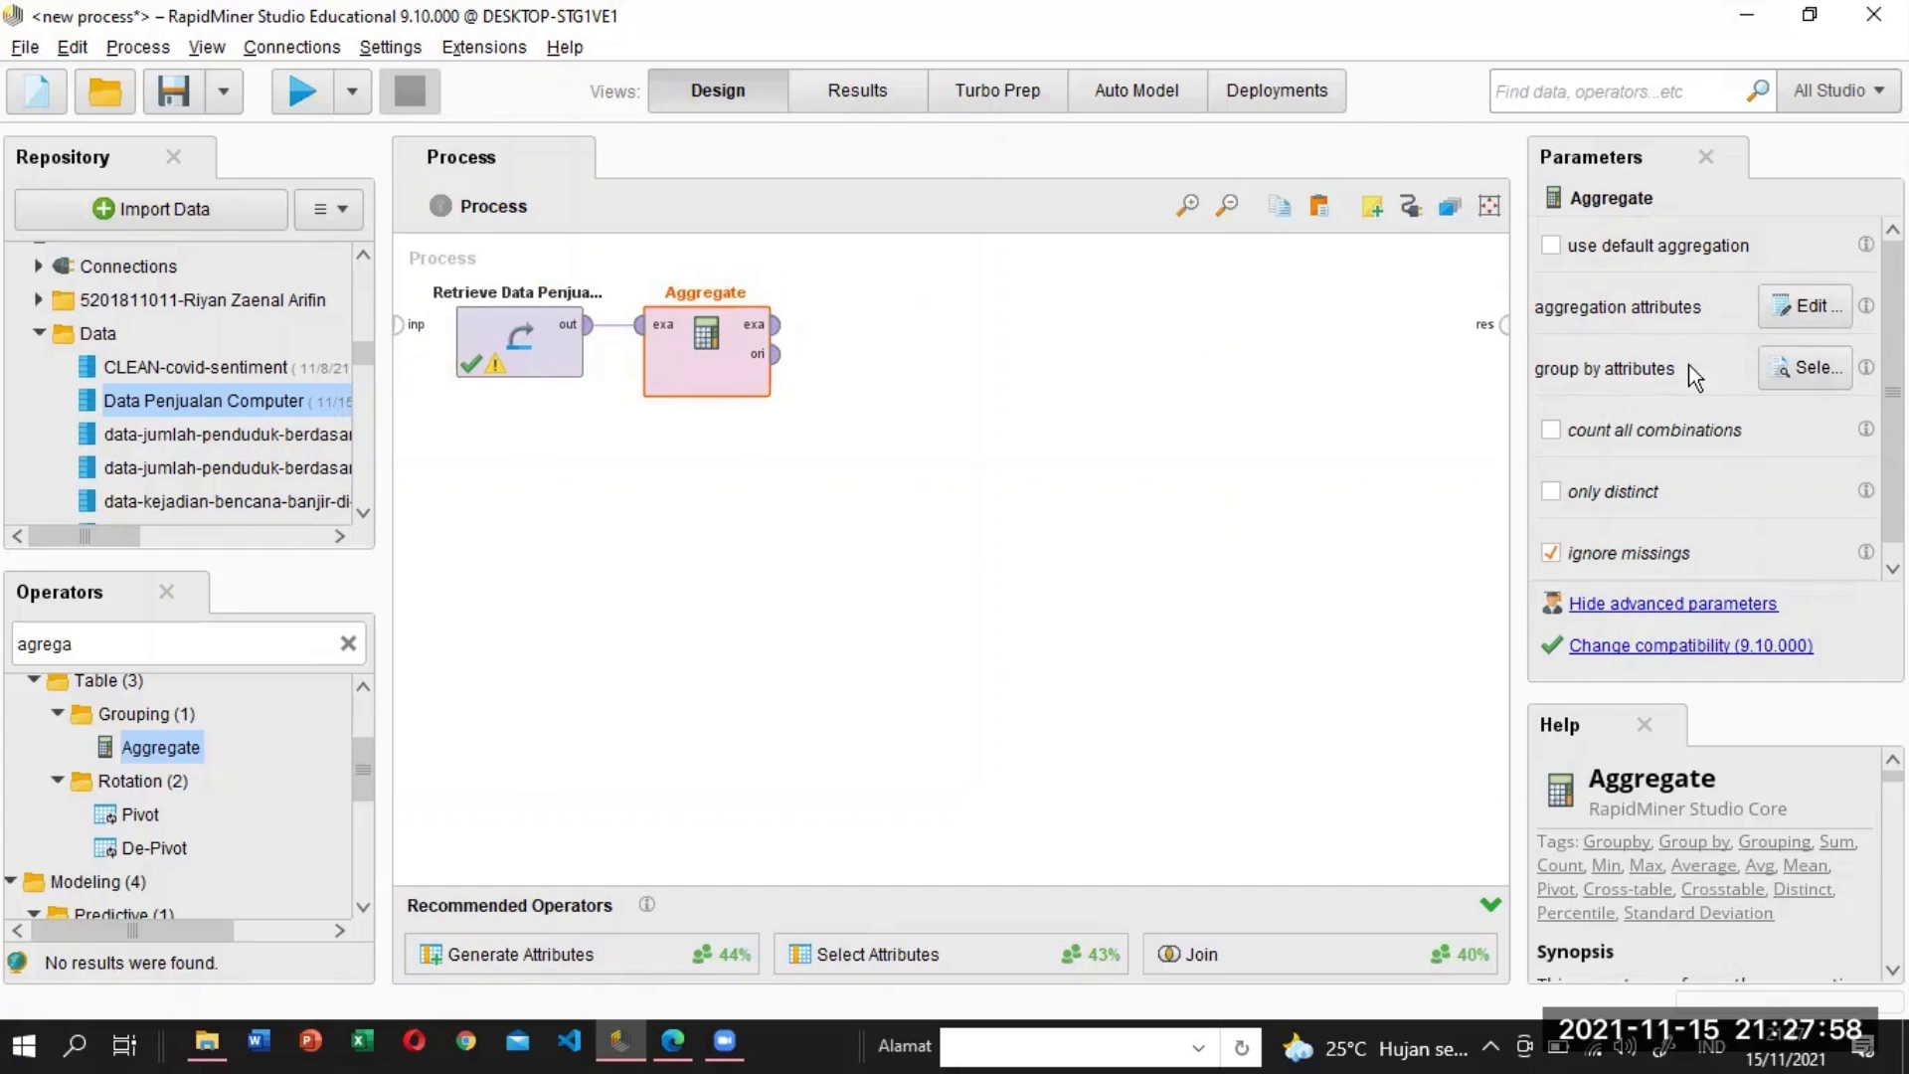
left_click(1786, 365)
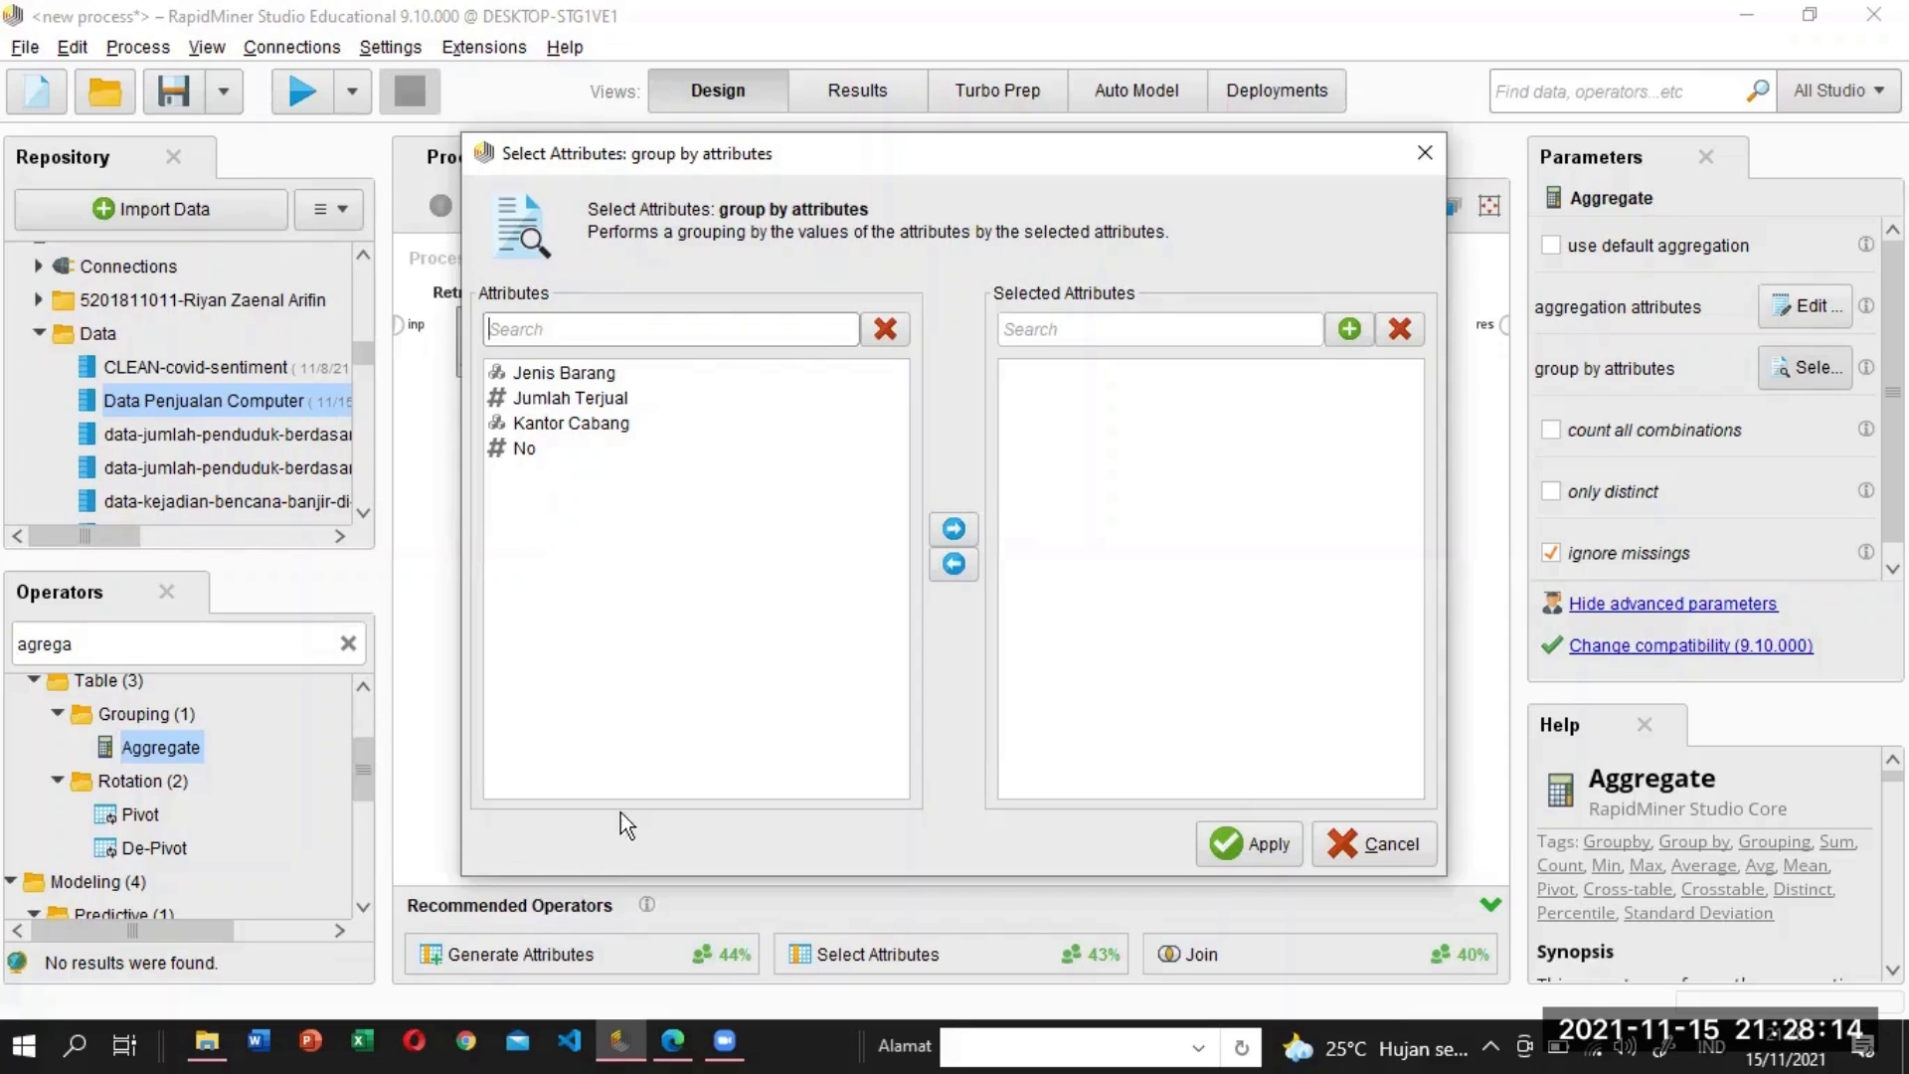
mouse_move(673, 1044)
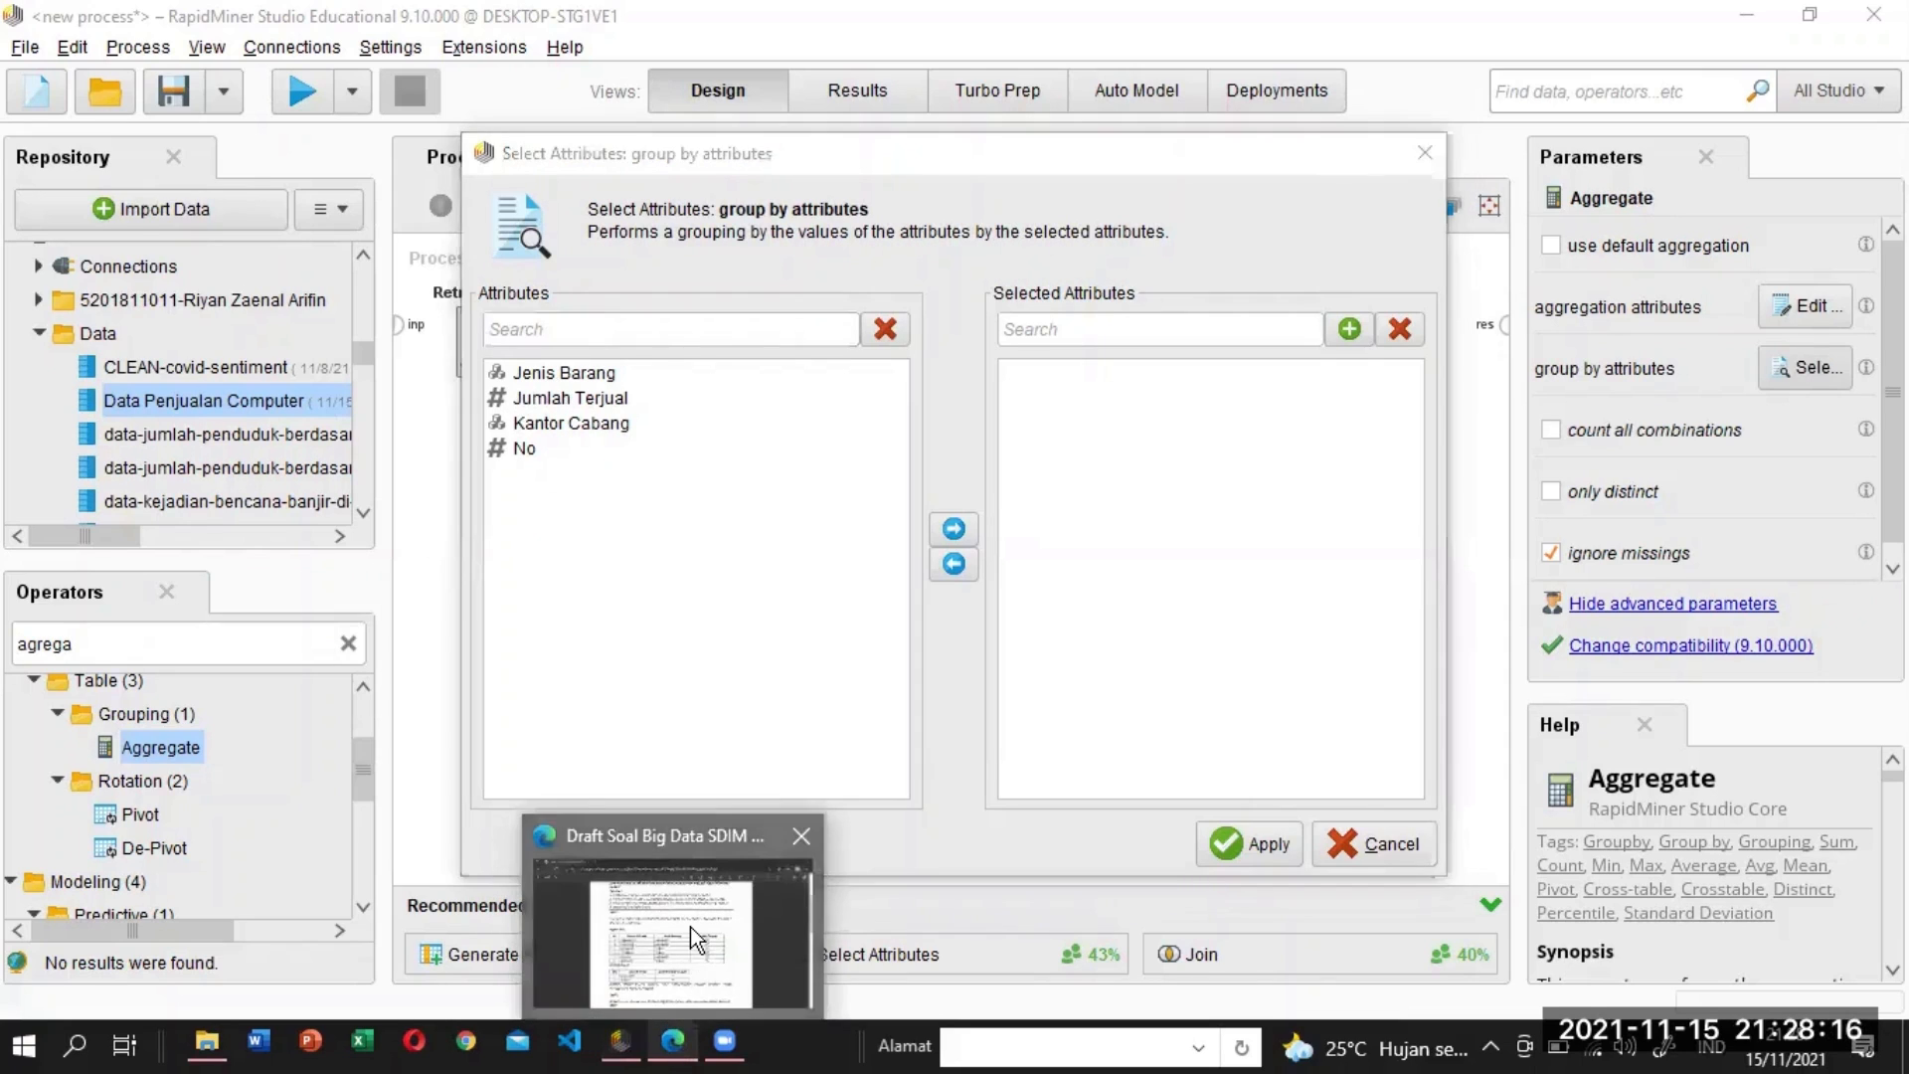
left_click(690, 927)
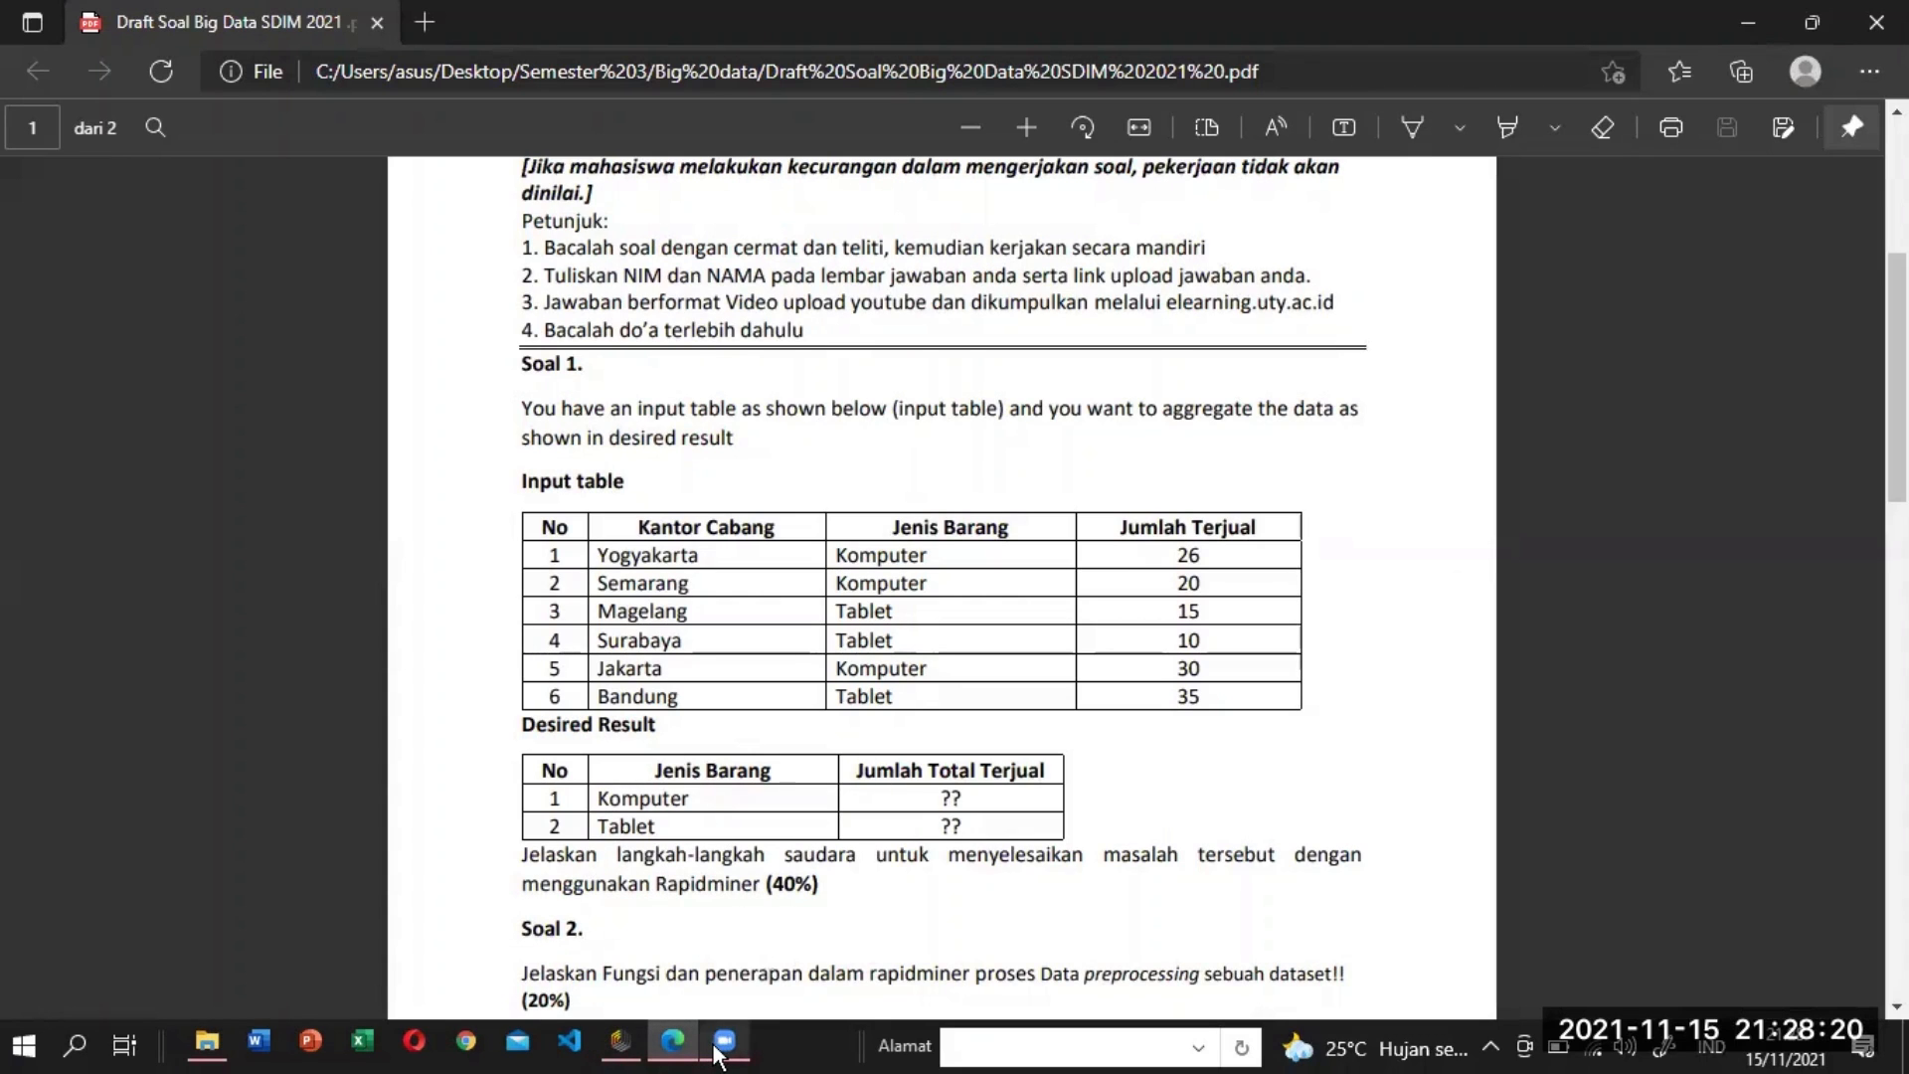
mouse_move(620, 1045)
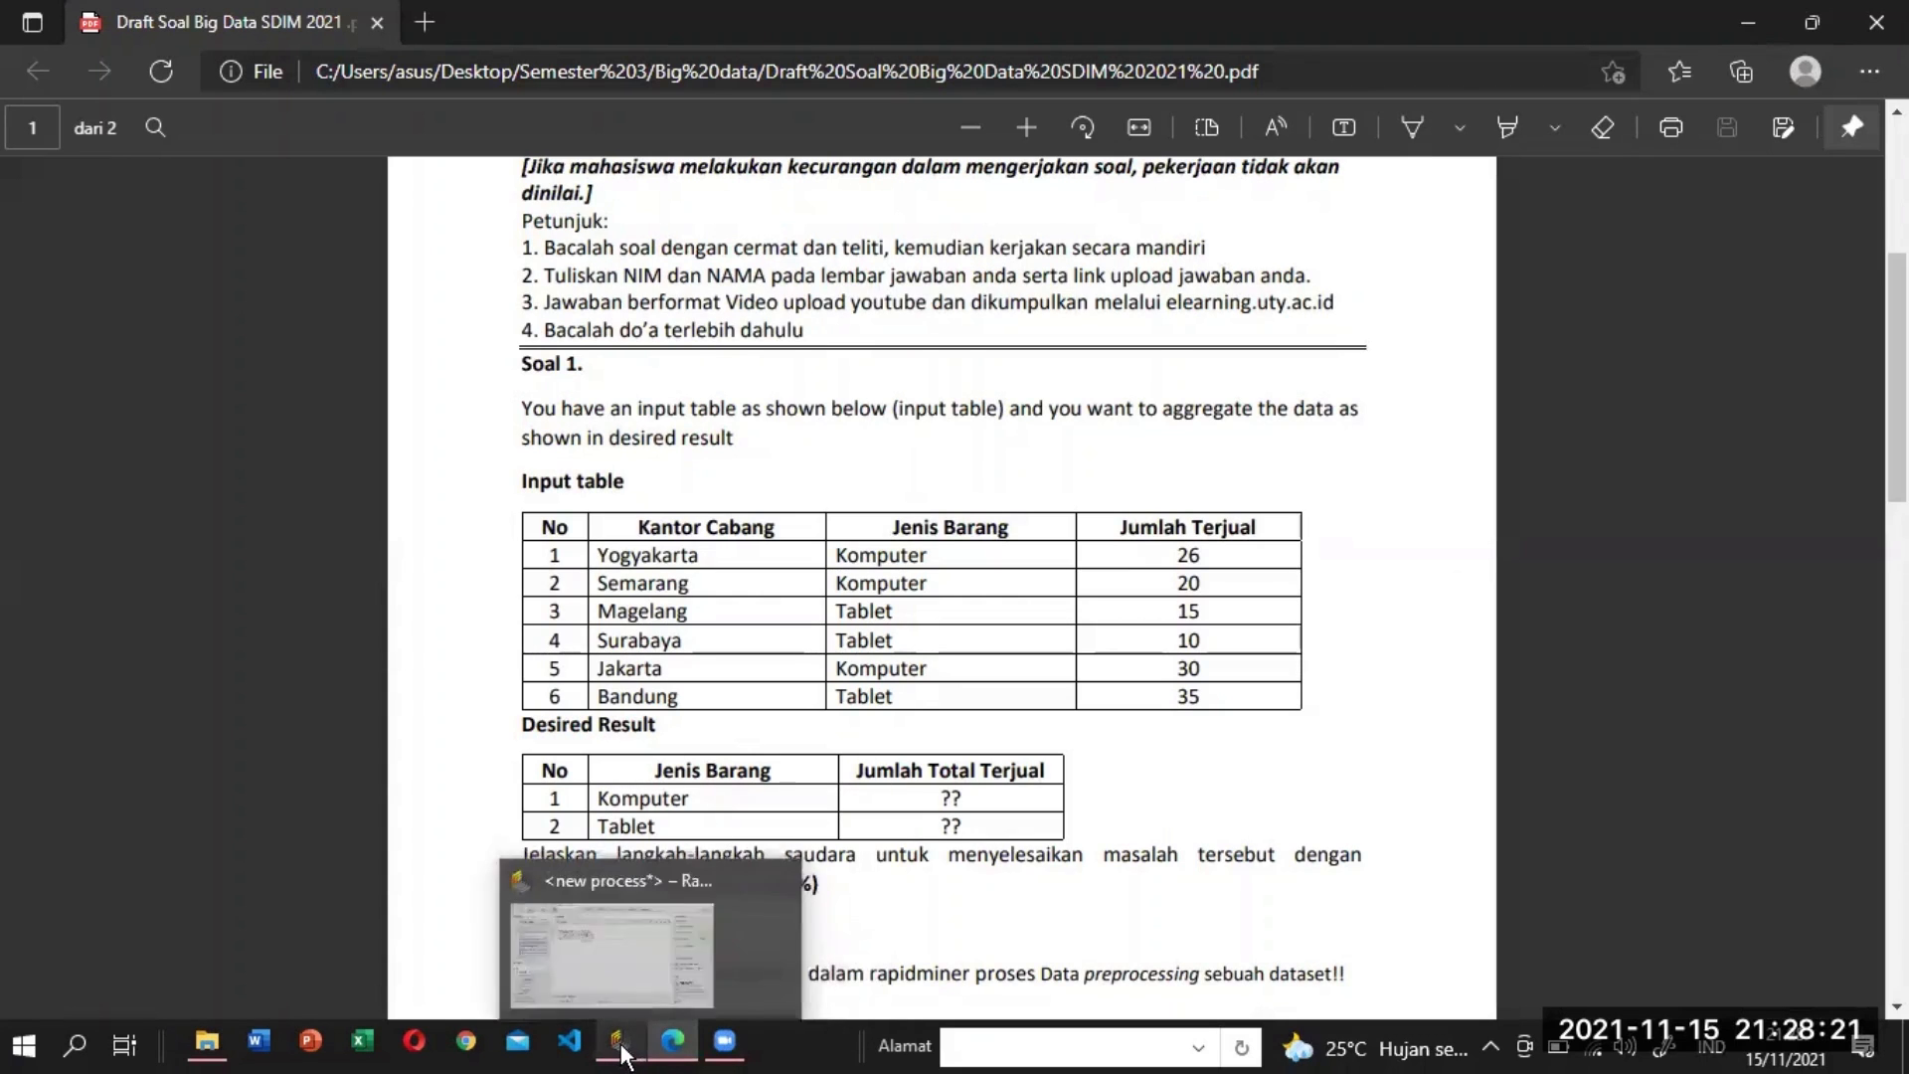
left_click(618, 957)
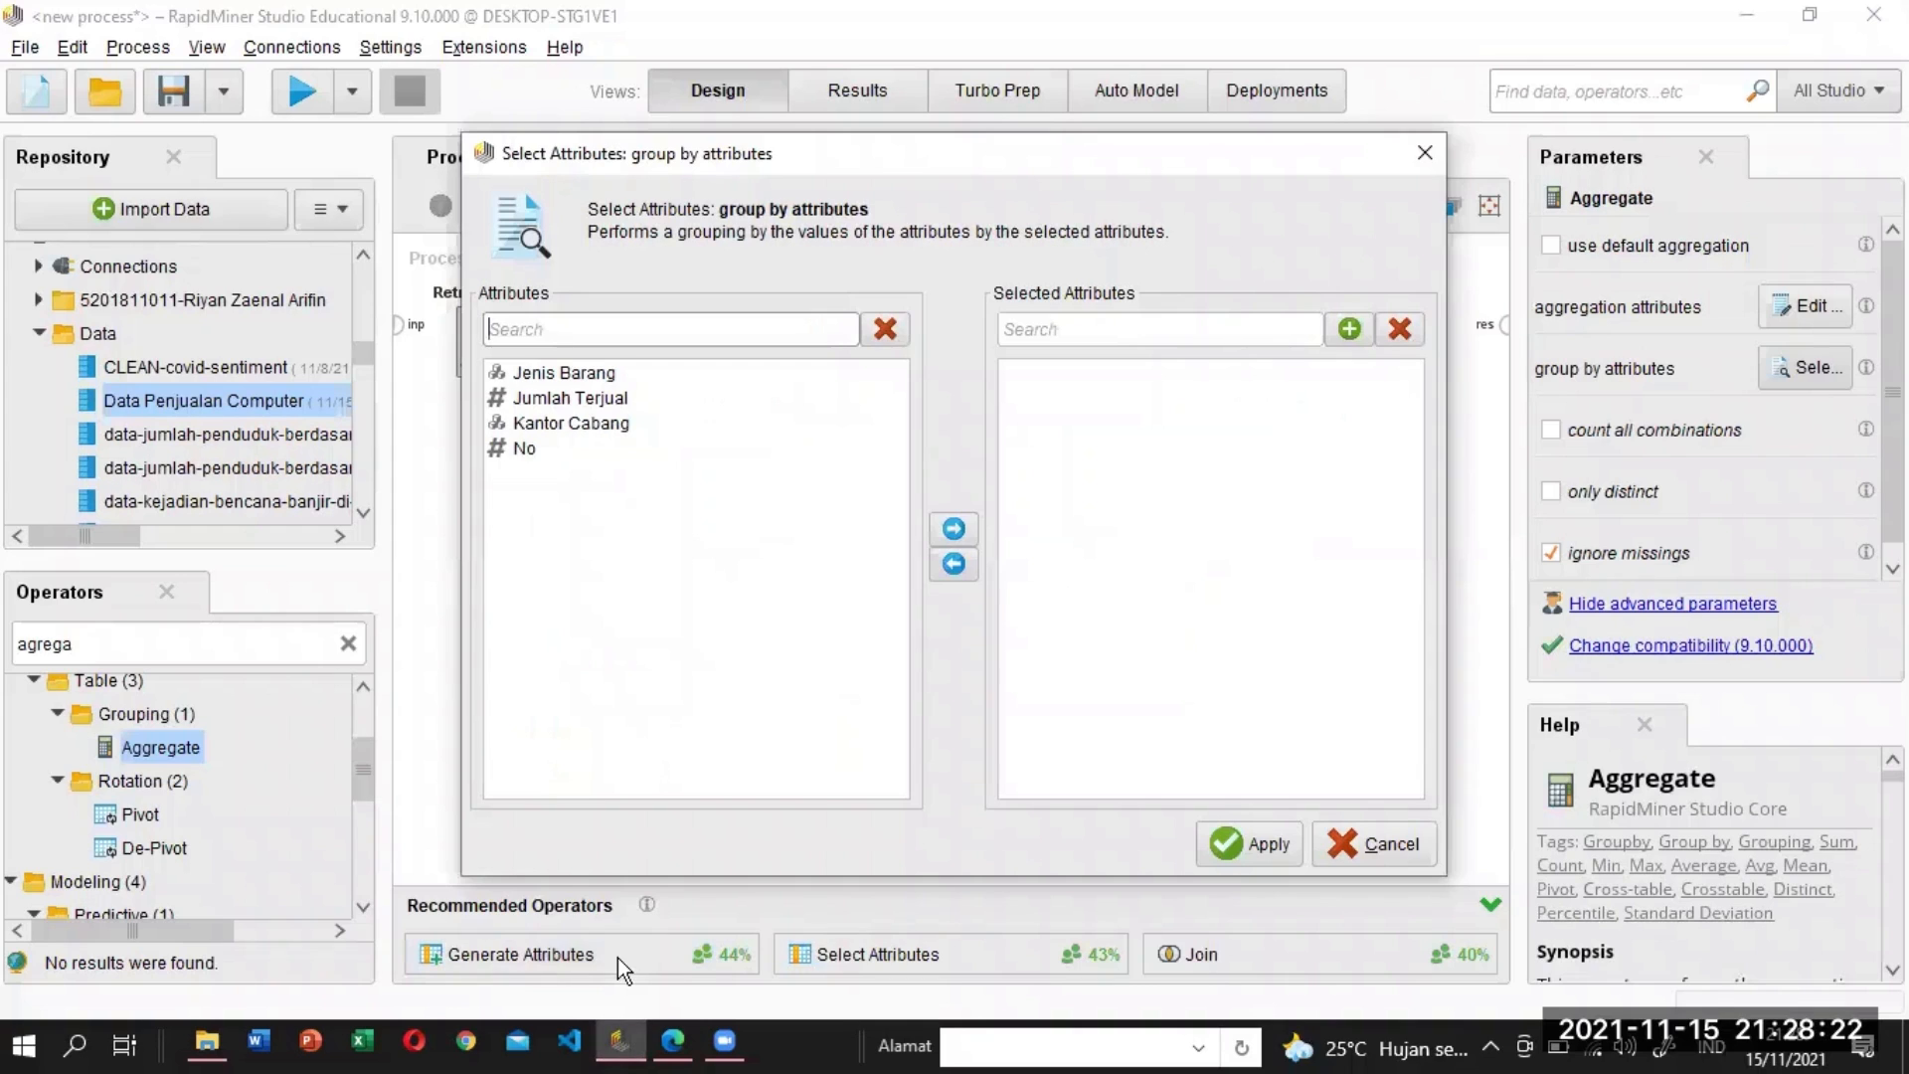
left_click(562, 376)
left_click(953, 528)
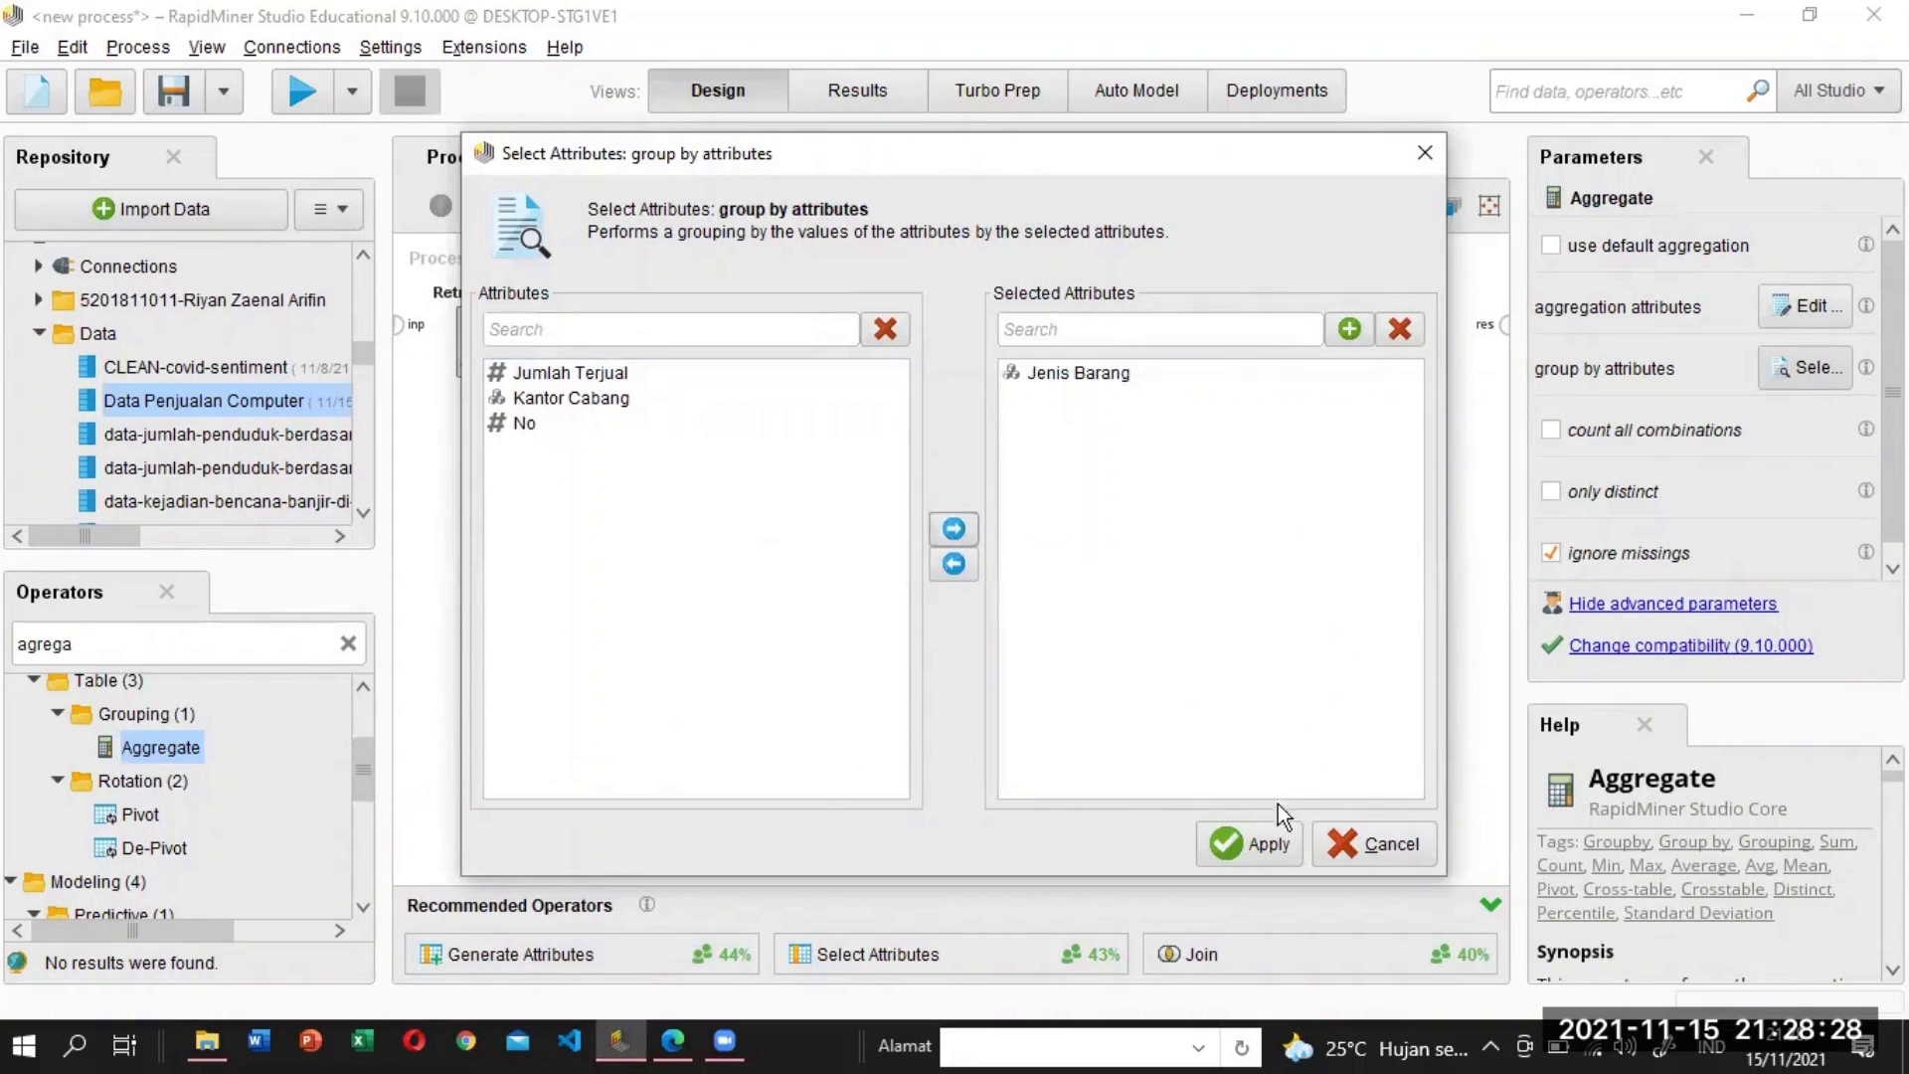
left_click(1233, 845)
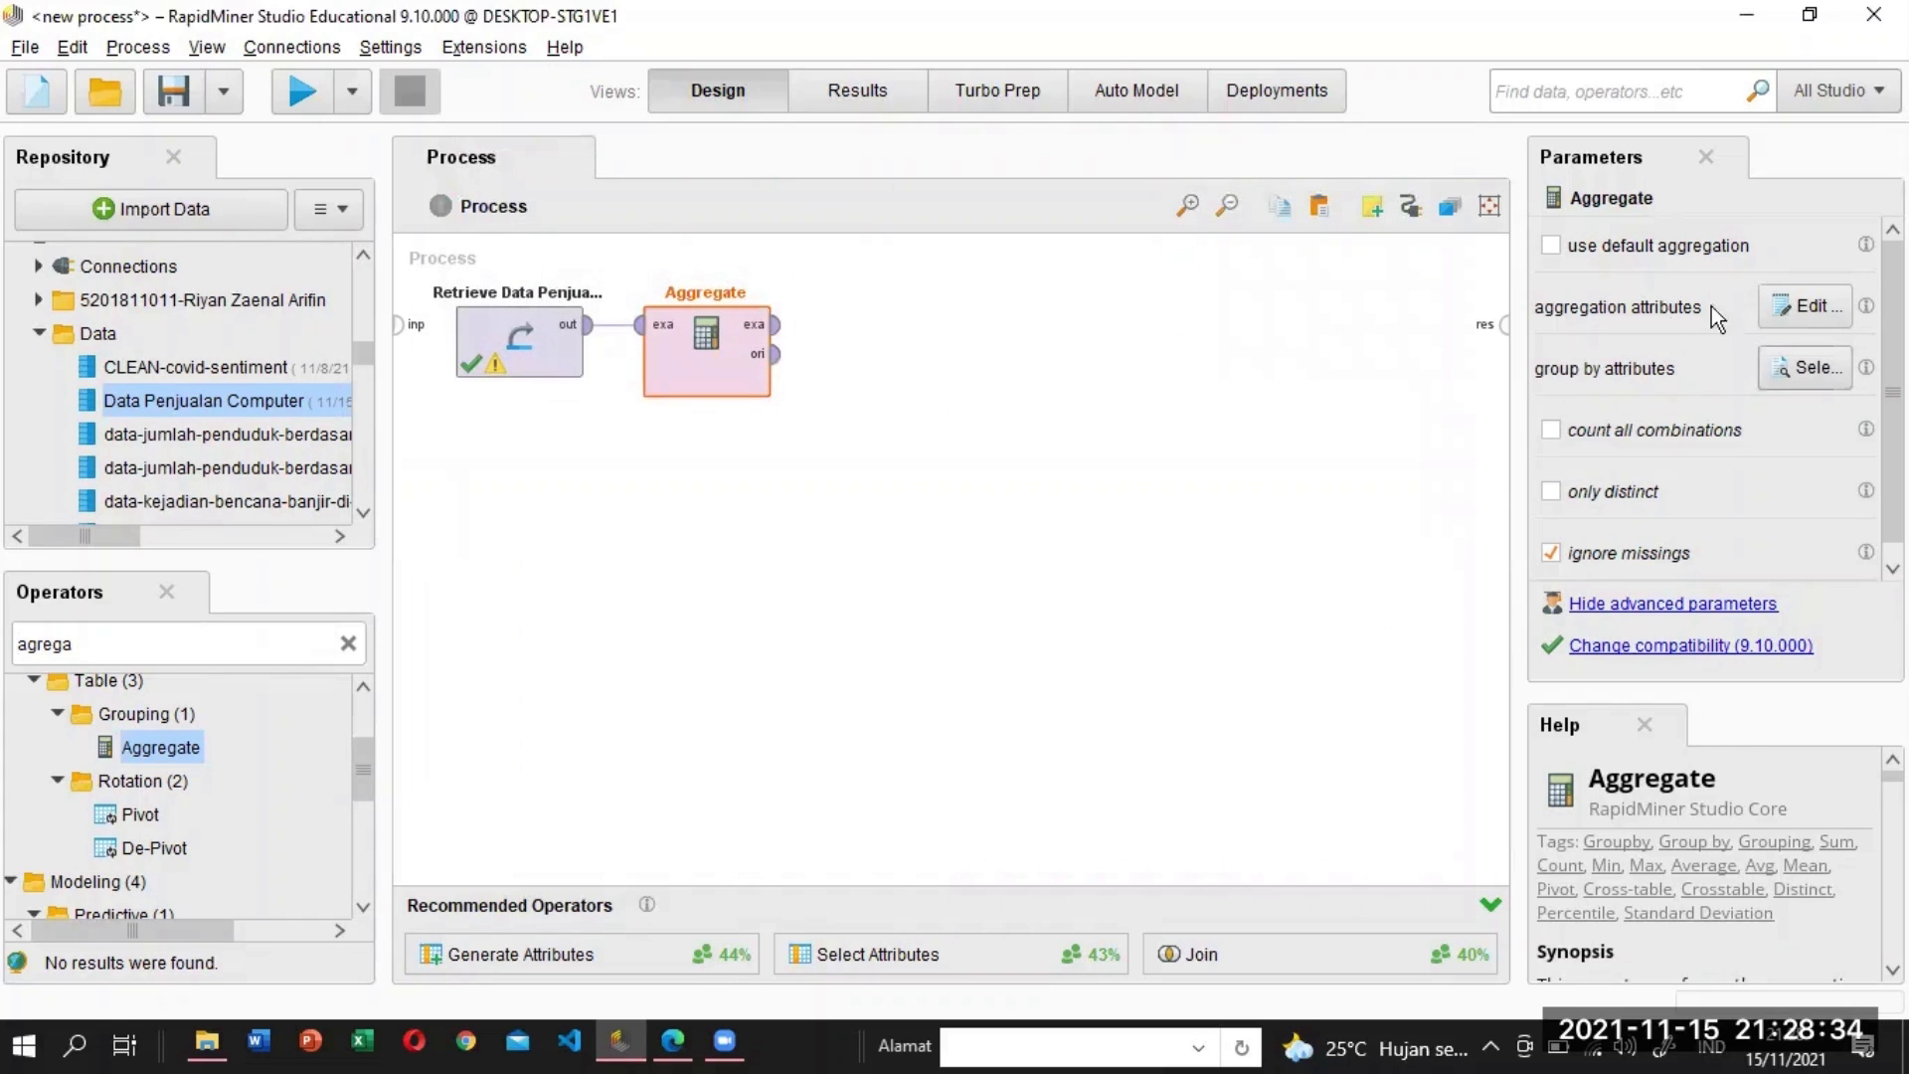
Set the Aggregate operator's aggregation attribute to Jumlah Terjual with the sum function.
left_click(1806, 308)
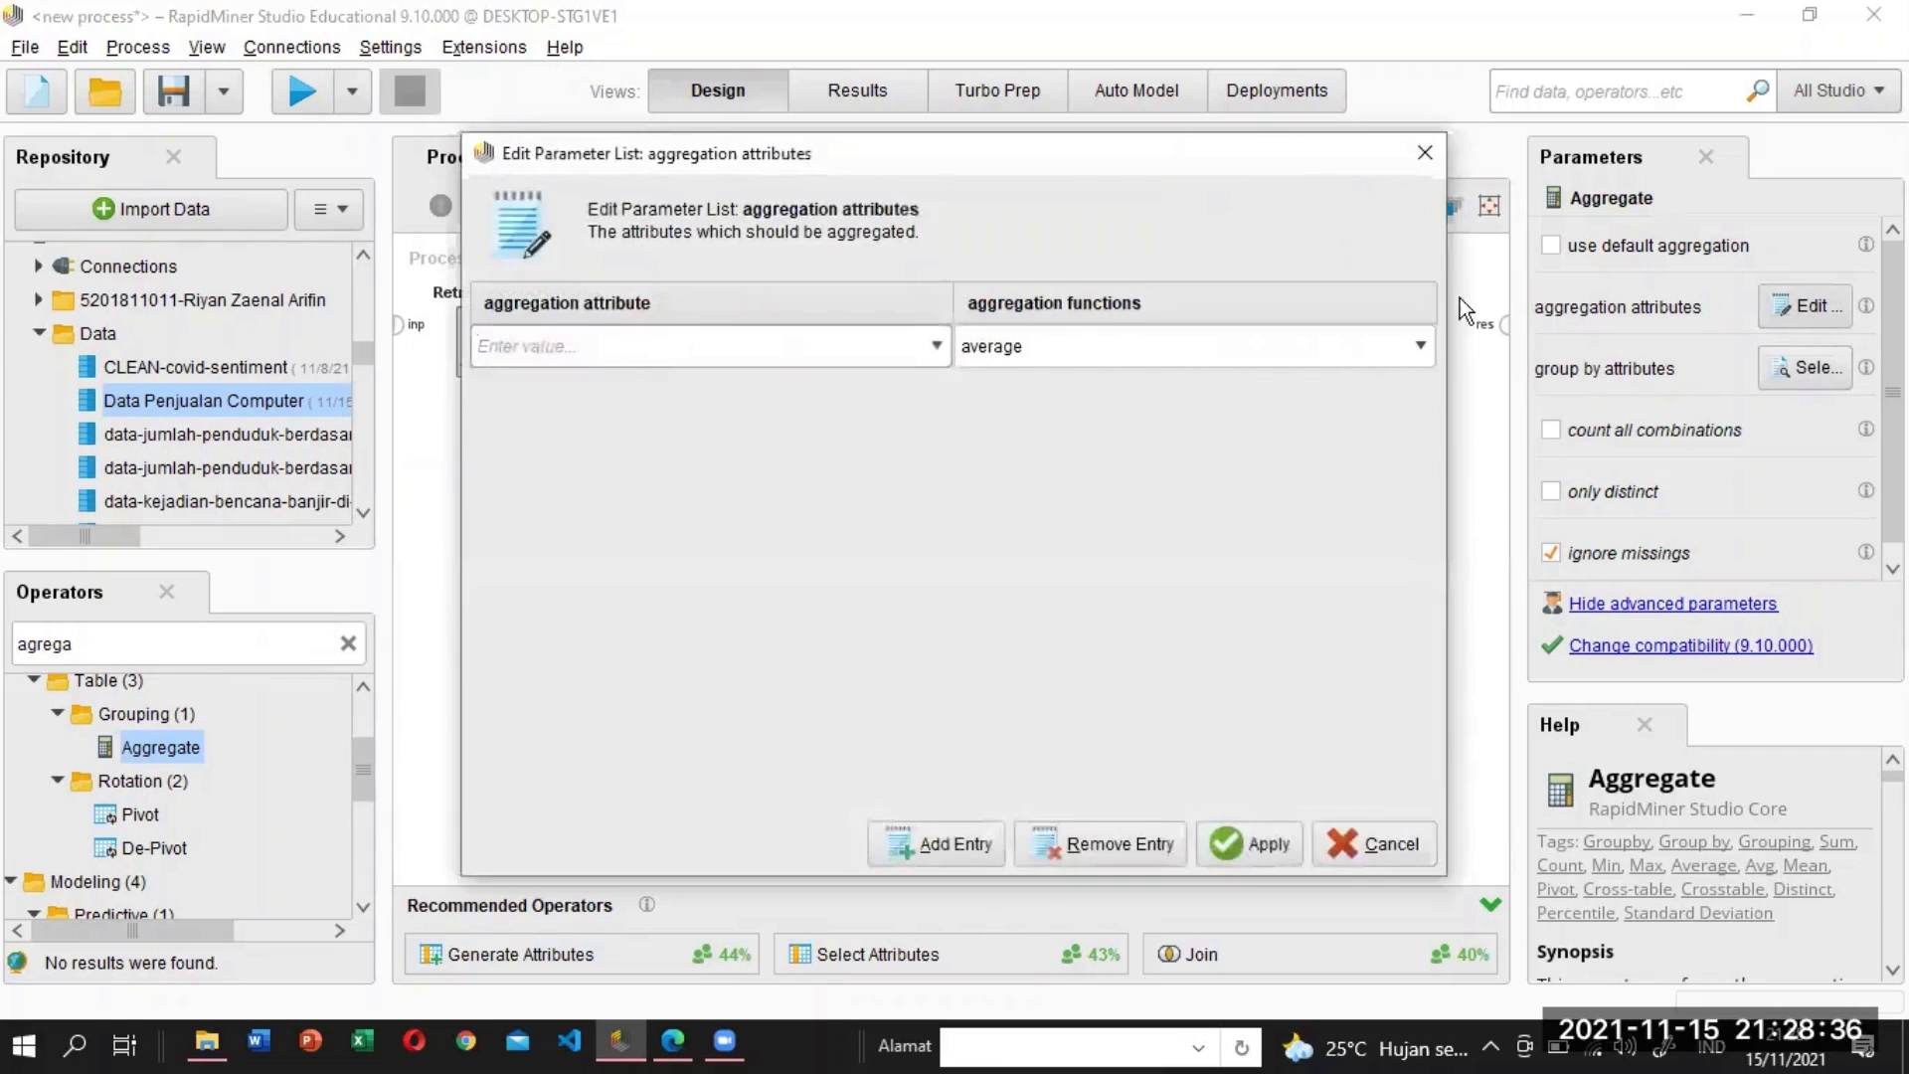
left_click(937, 345)
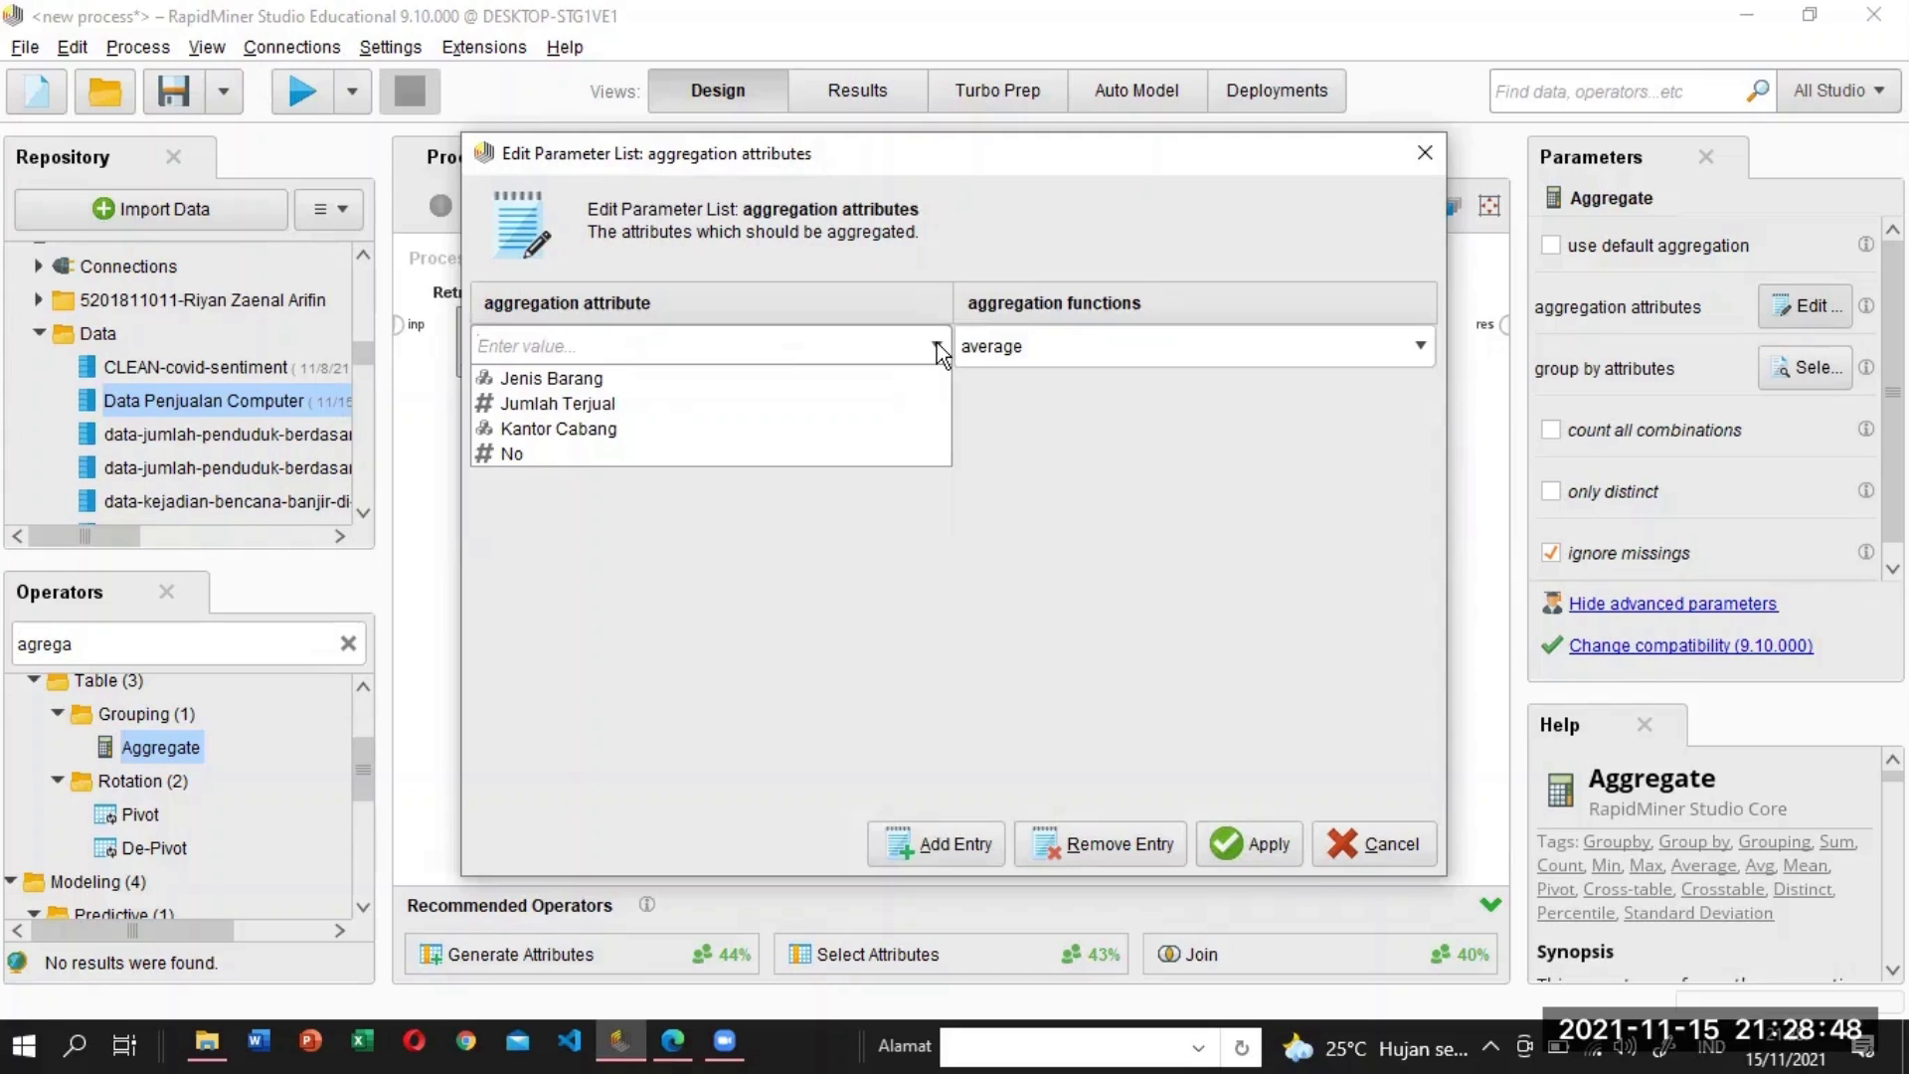
left_click(617, 399)
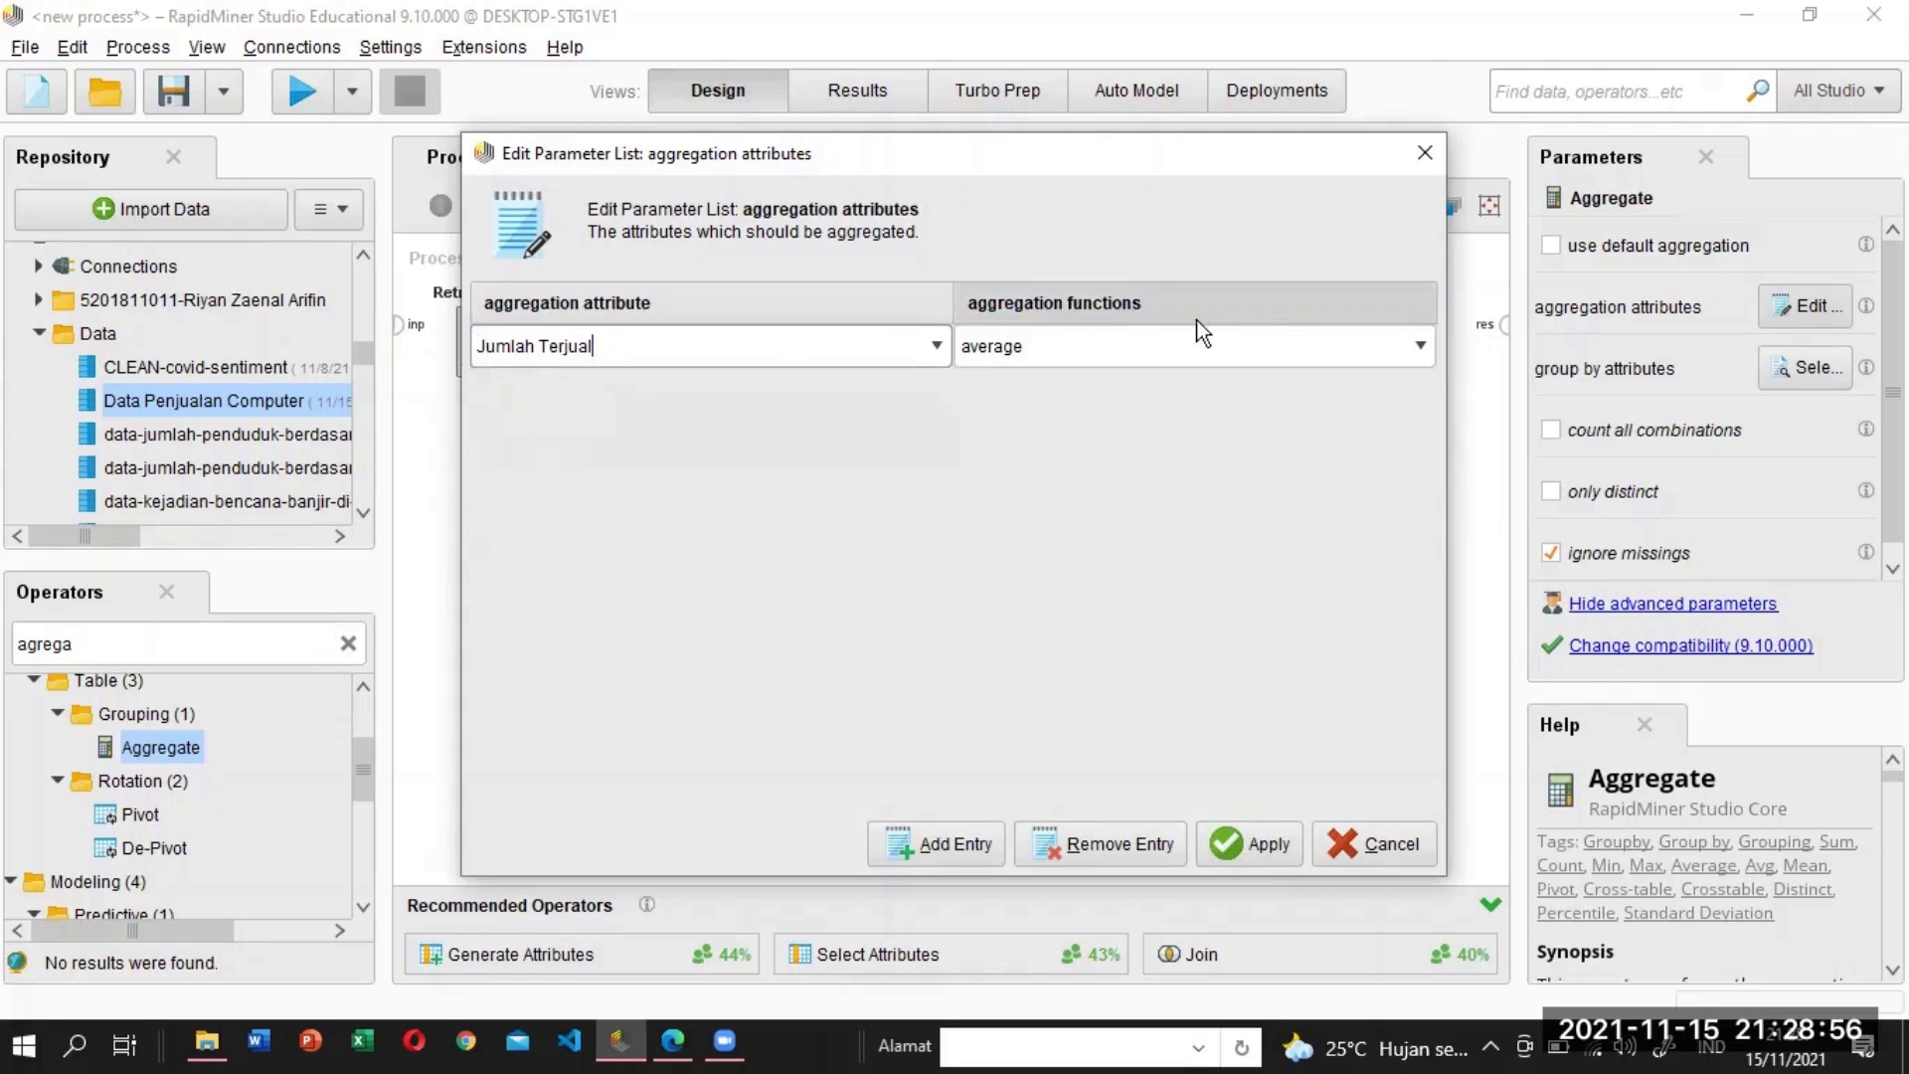
left_click(1419, 348)
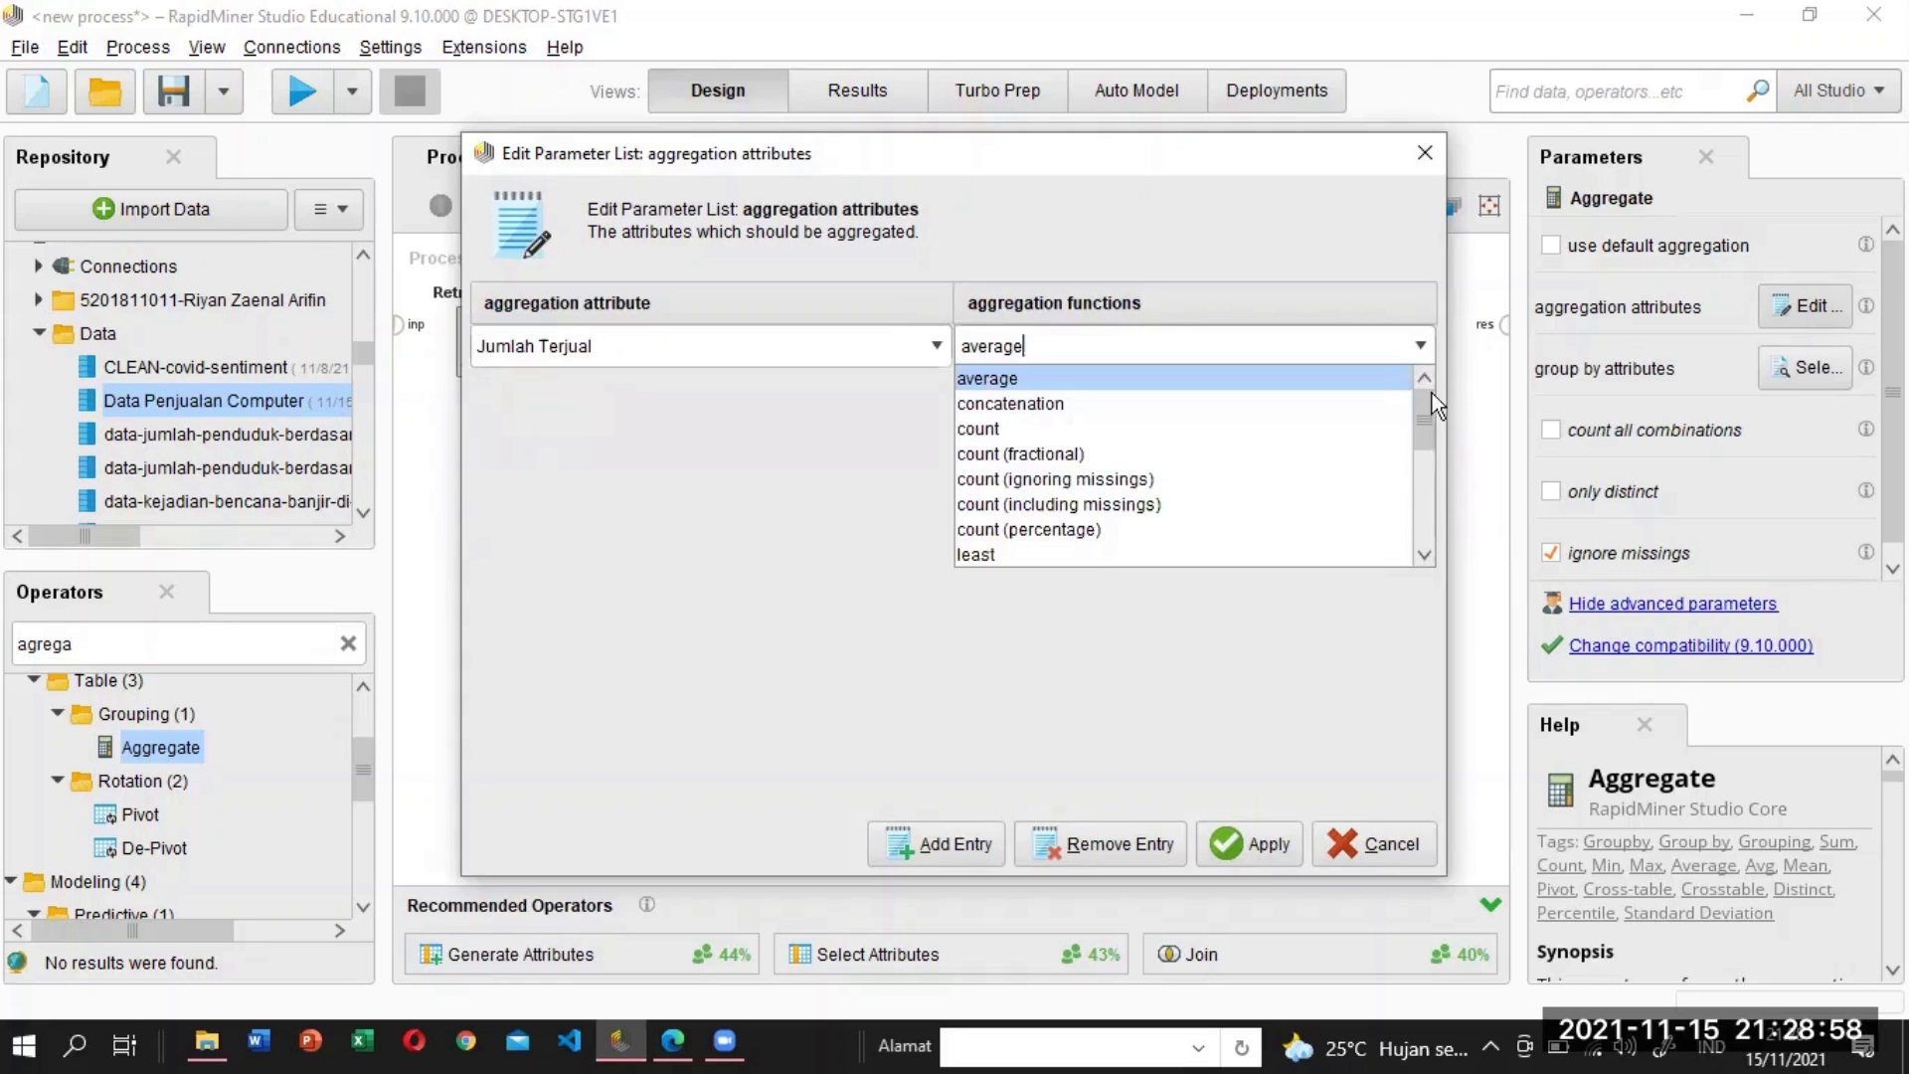
left_click_drag(1415, 418, 1411, 548)
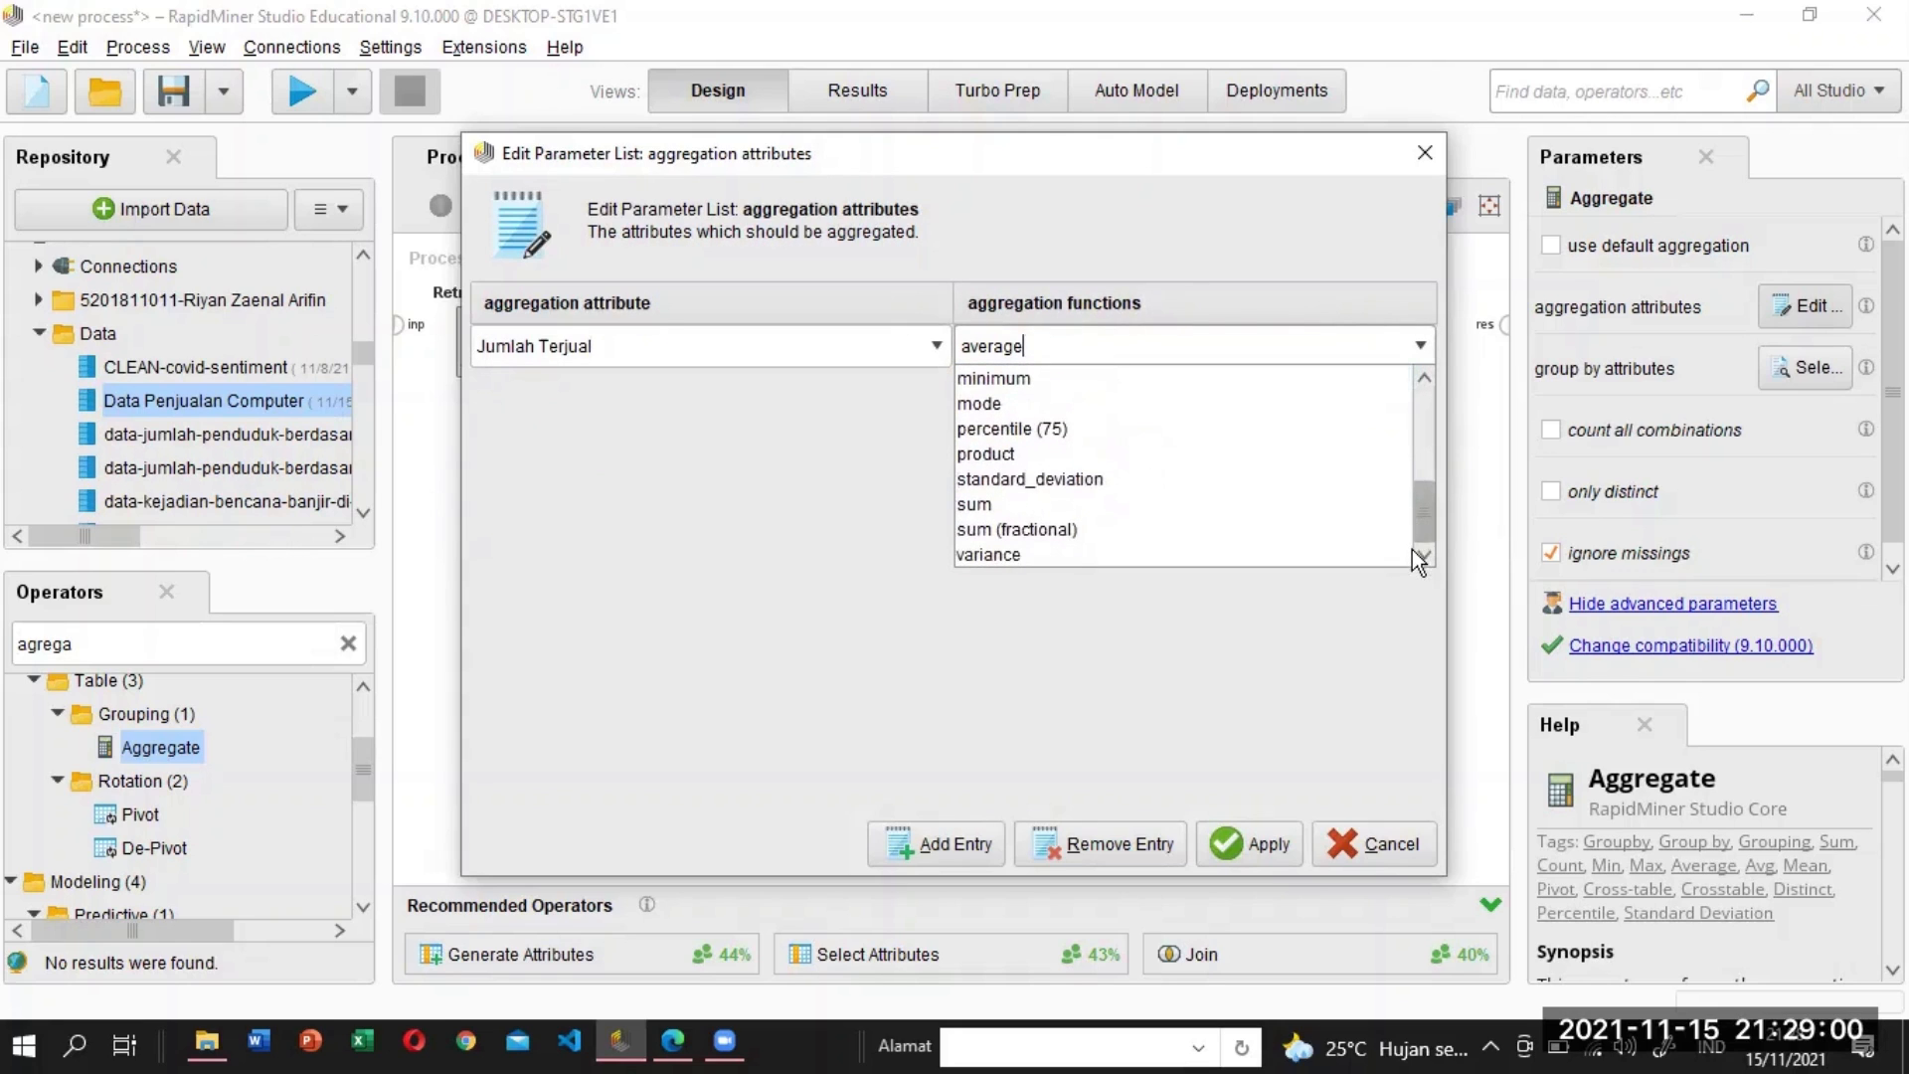
left_click(1196, 502)
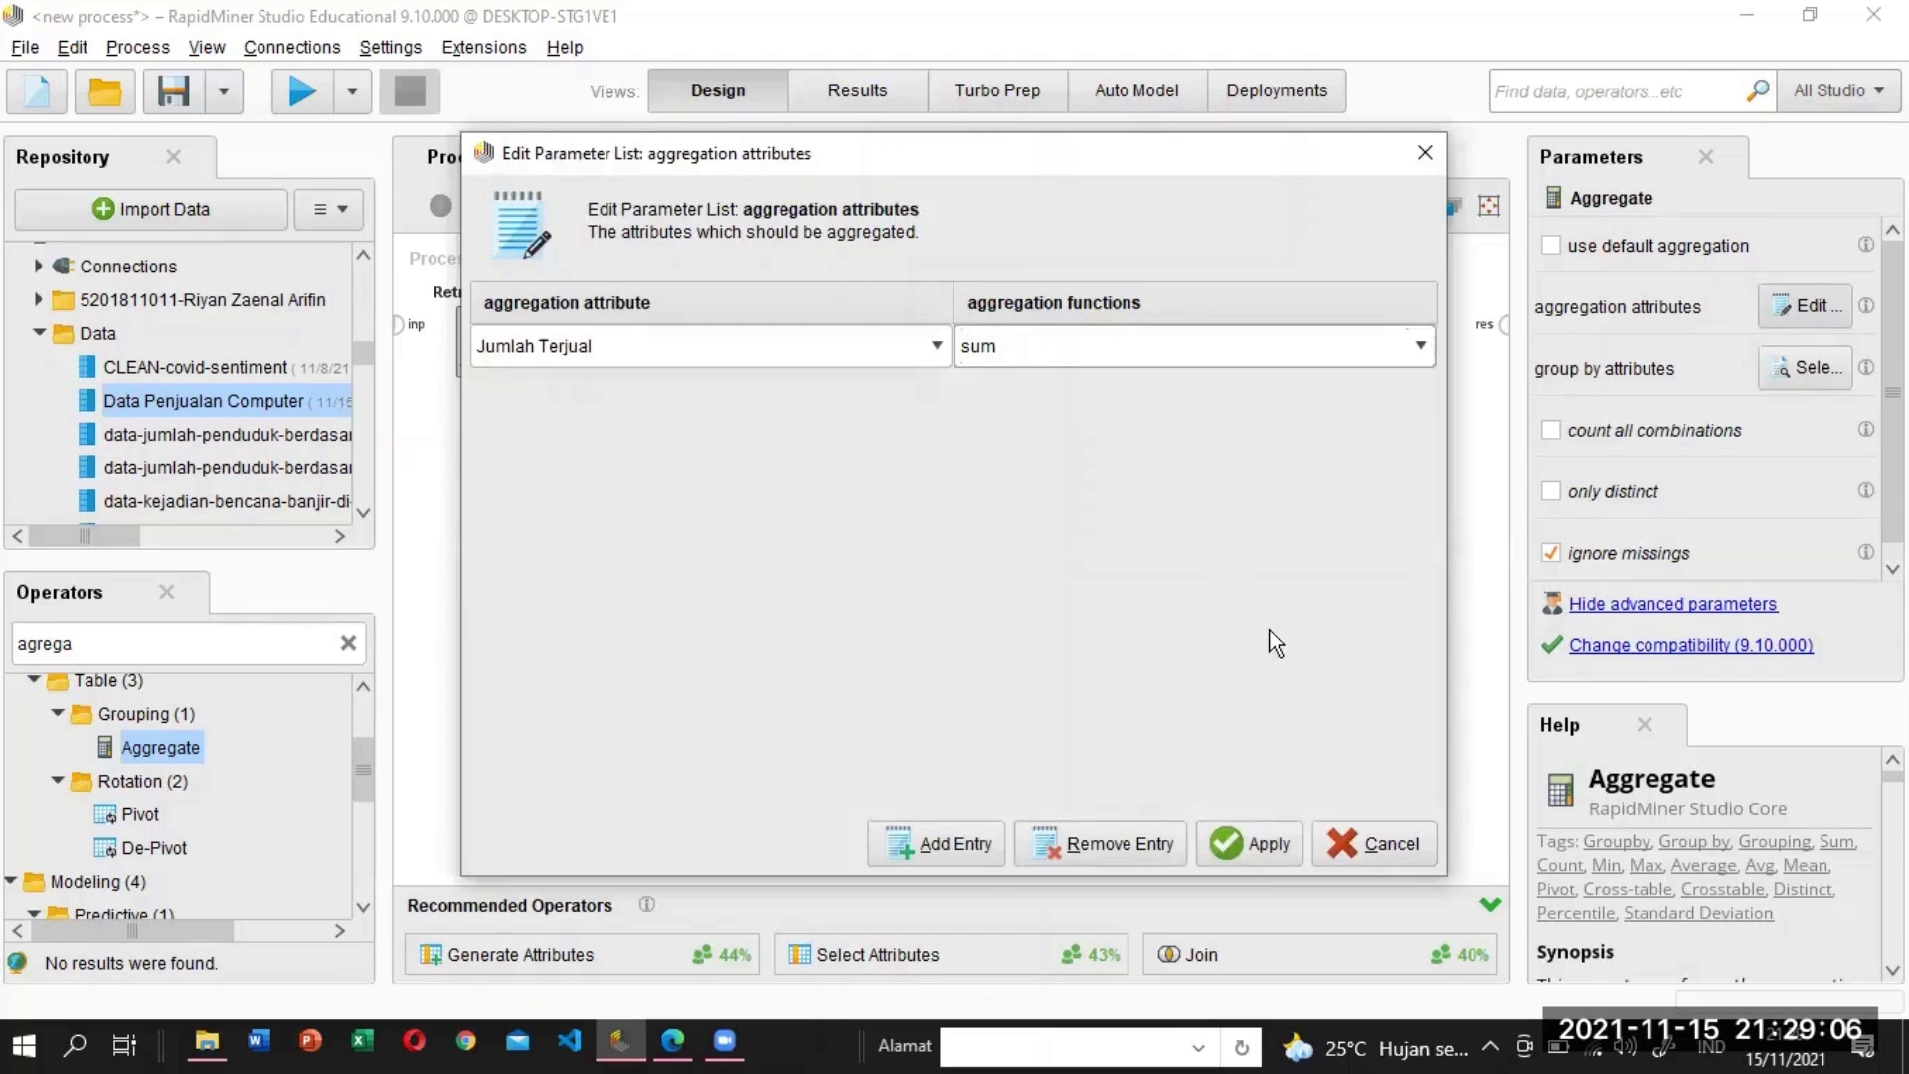
left_click(1231, 844)
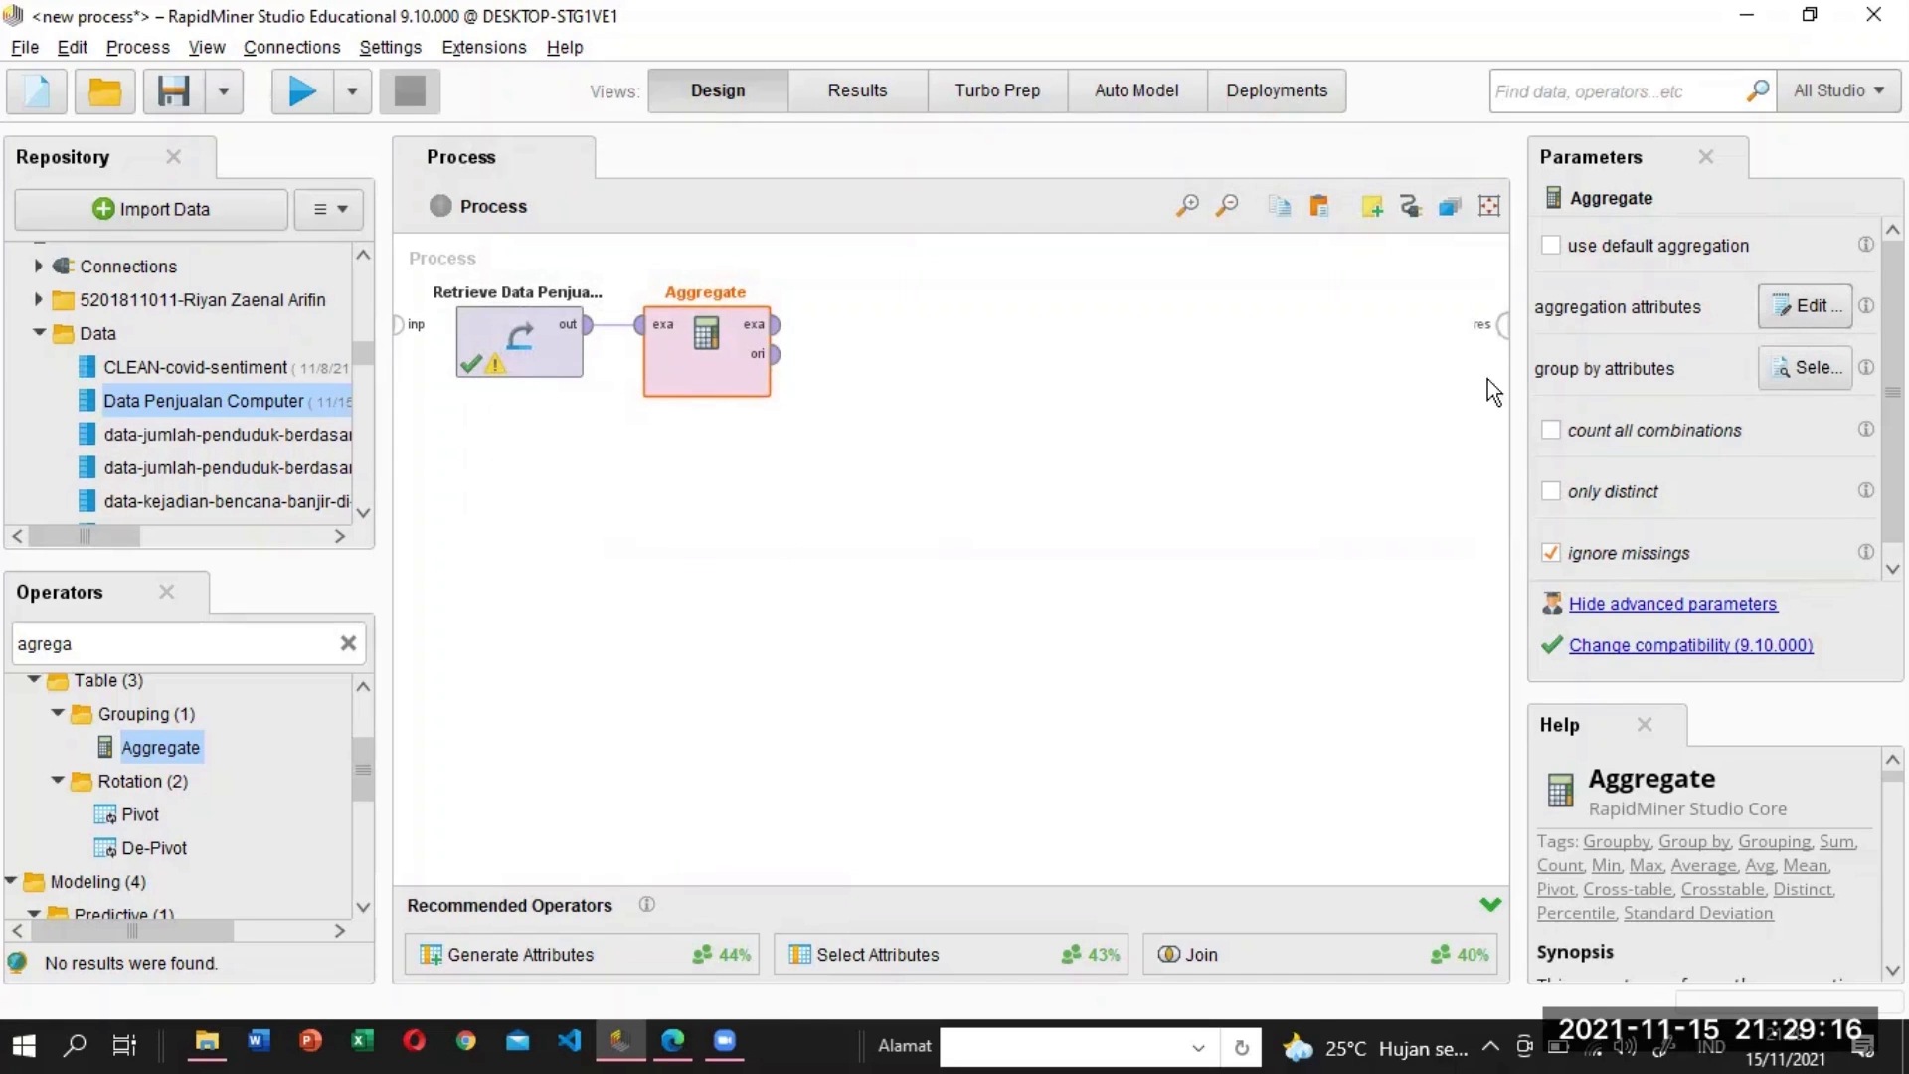
Connect the Aggregate operator's example set output to the process result port and run the process.
double_click(773, 328)
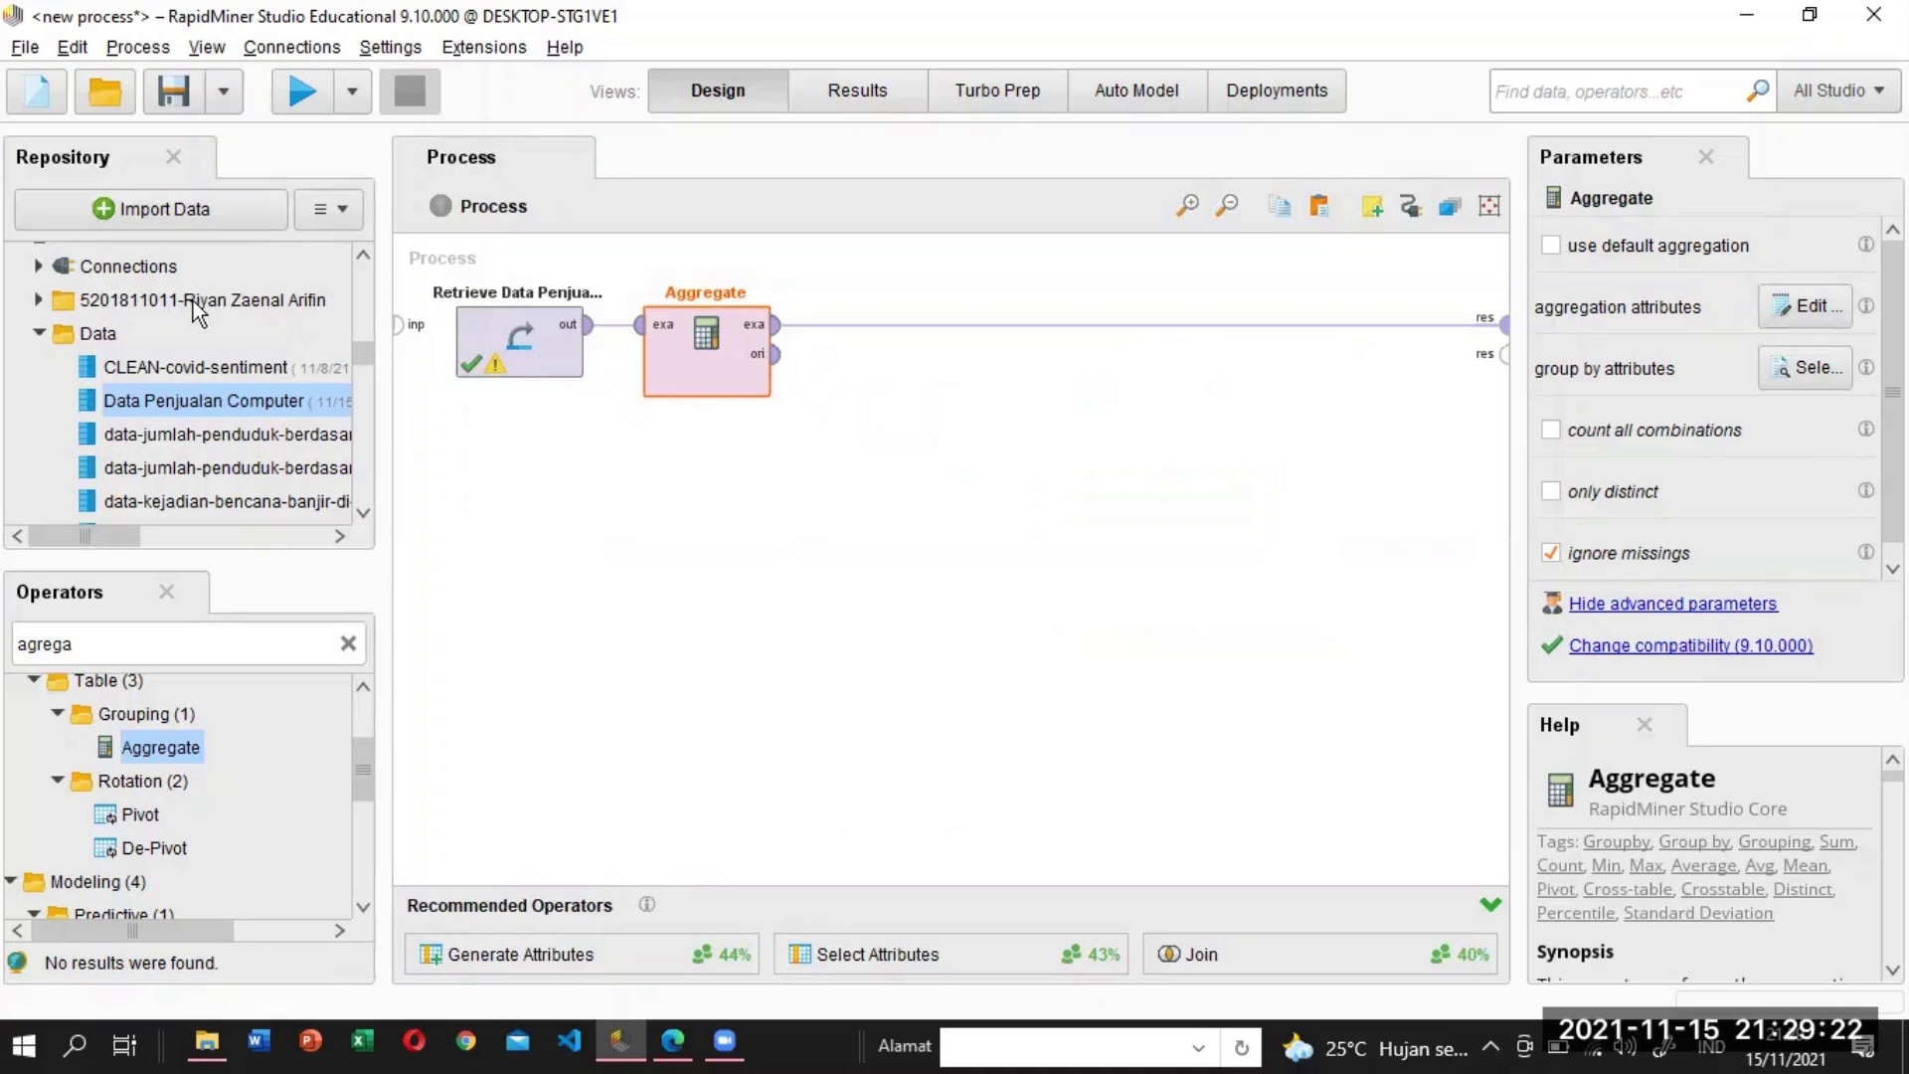
left_click(291, 94)
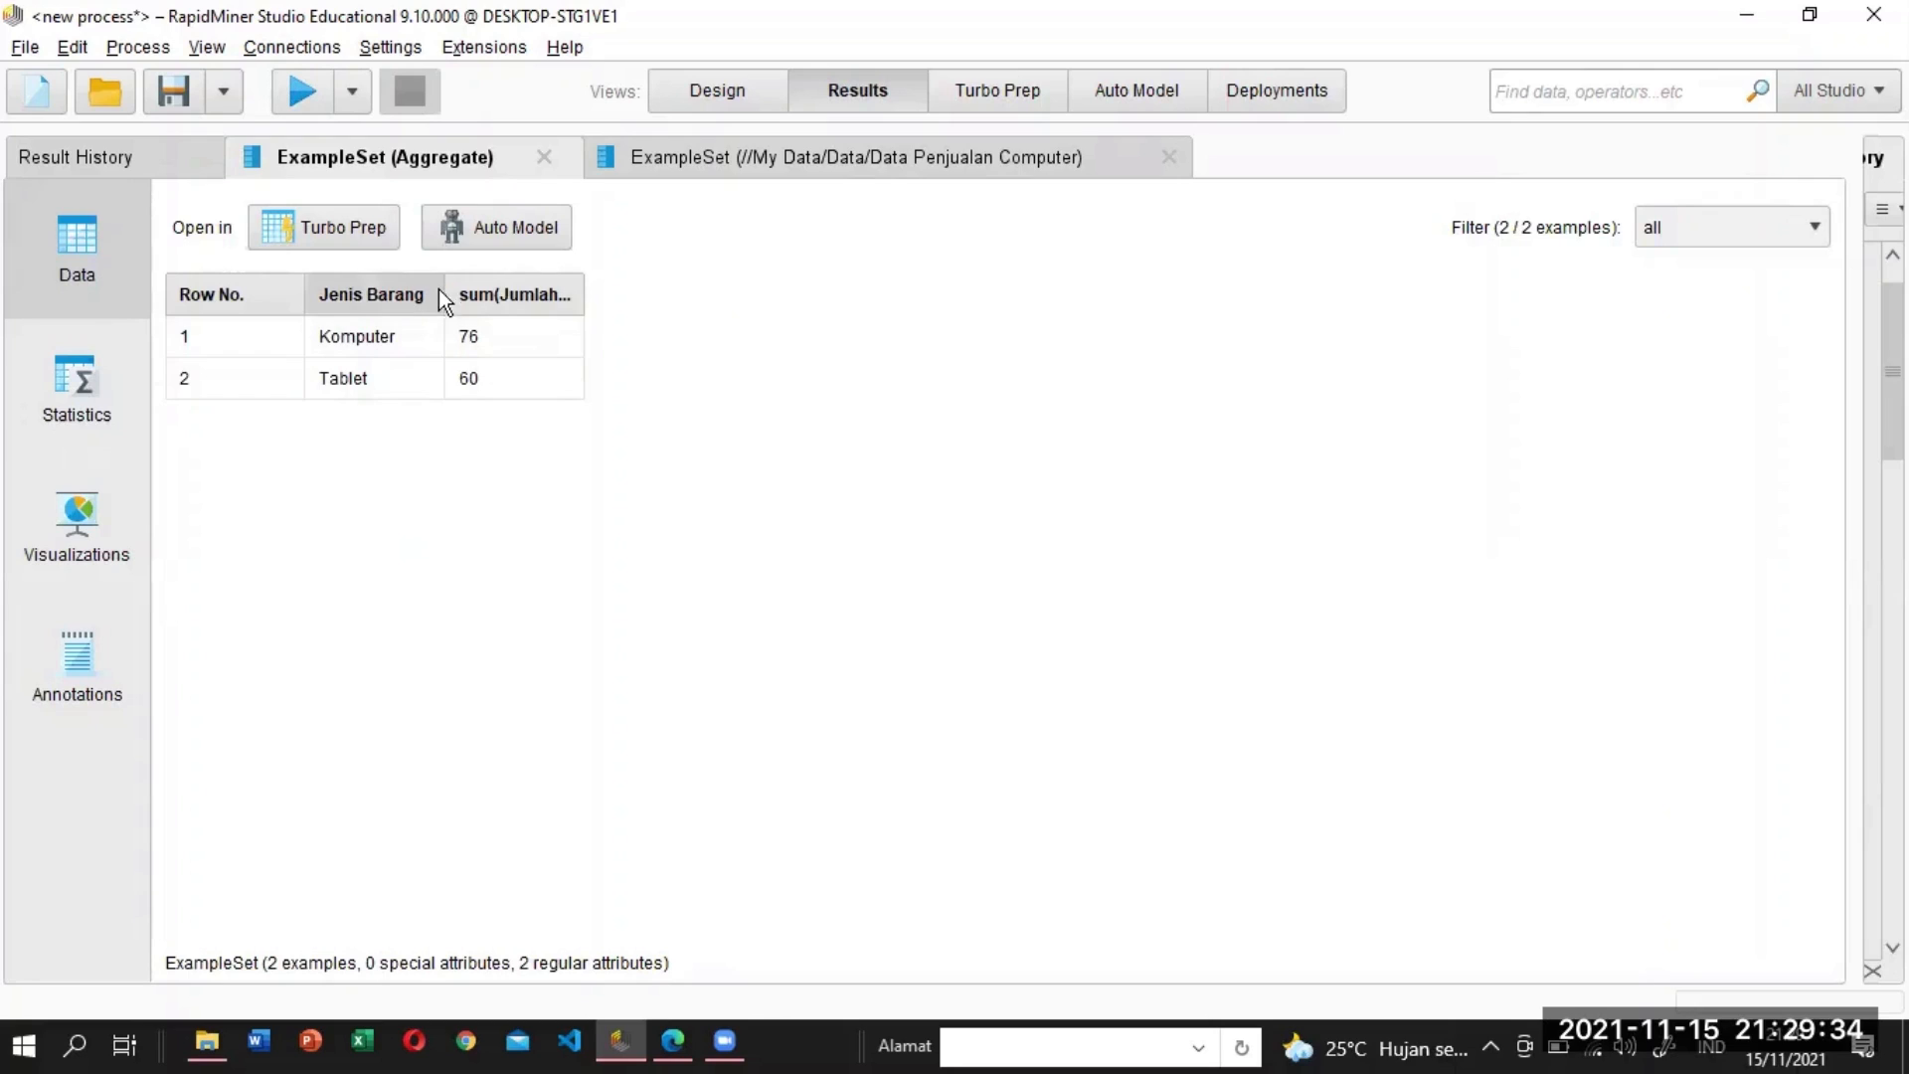
Widen the Jenis Barang and sum(Jumlah Terjual) columns and review the aggregated result alongside the process design.
mouse_move(444, 294)
left_mouse_down()
mouse_move(499, 294)
mouse_move(470, 294)
left_mouse_up()
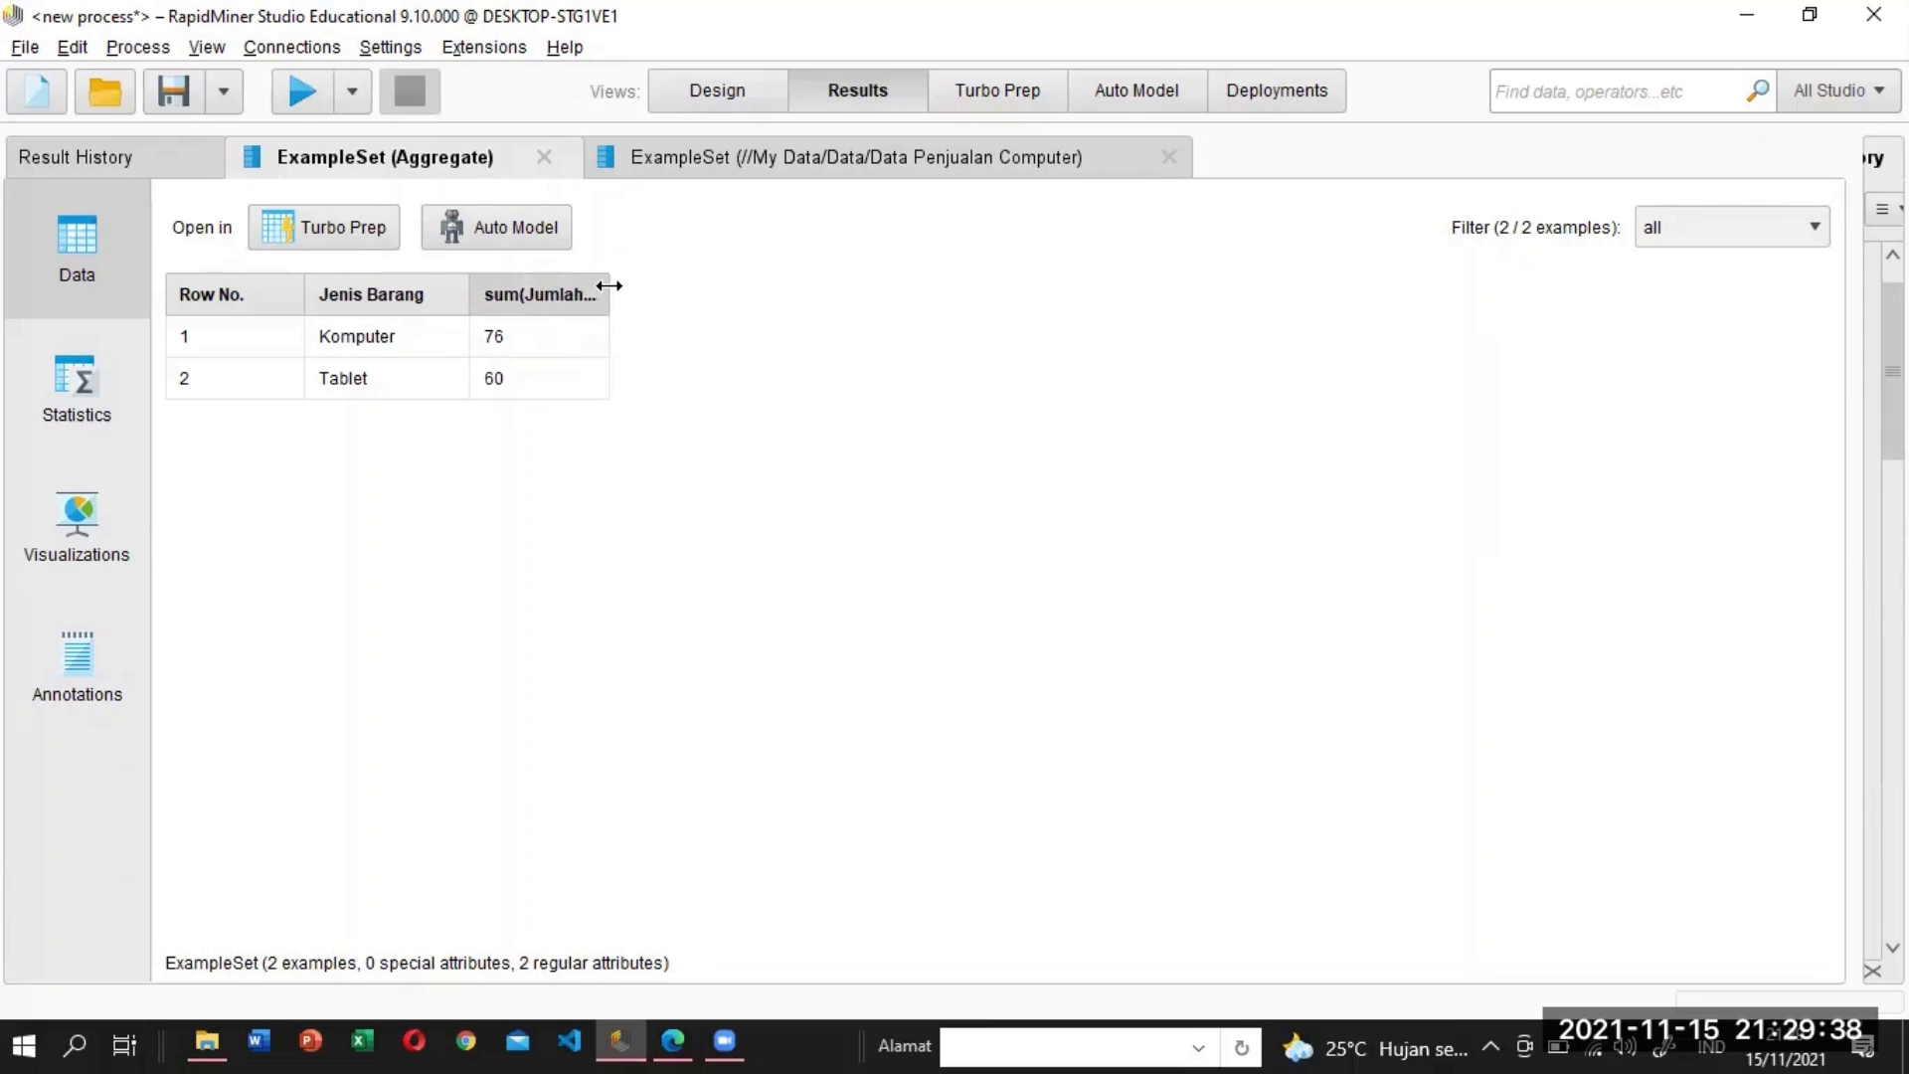
left_click_drag(610, 288, 682, 291)
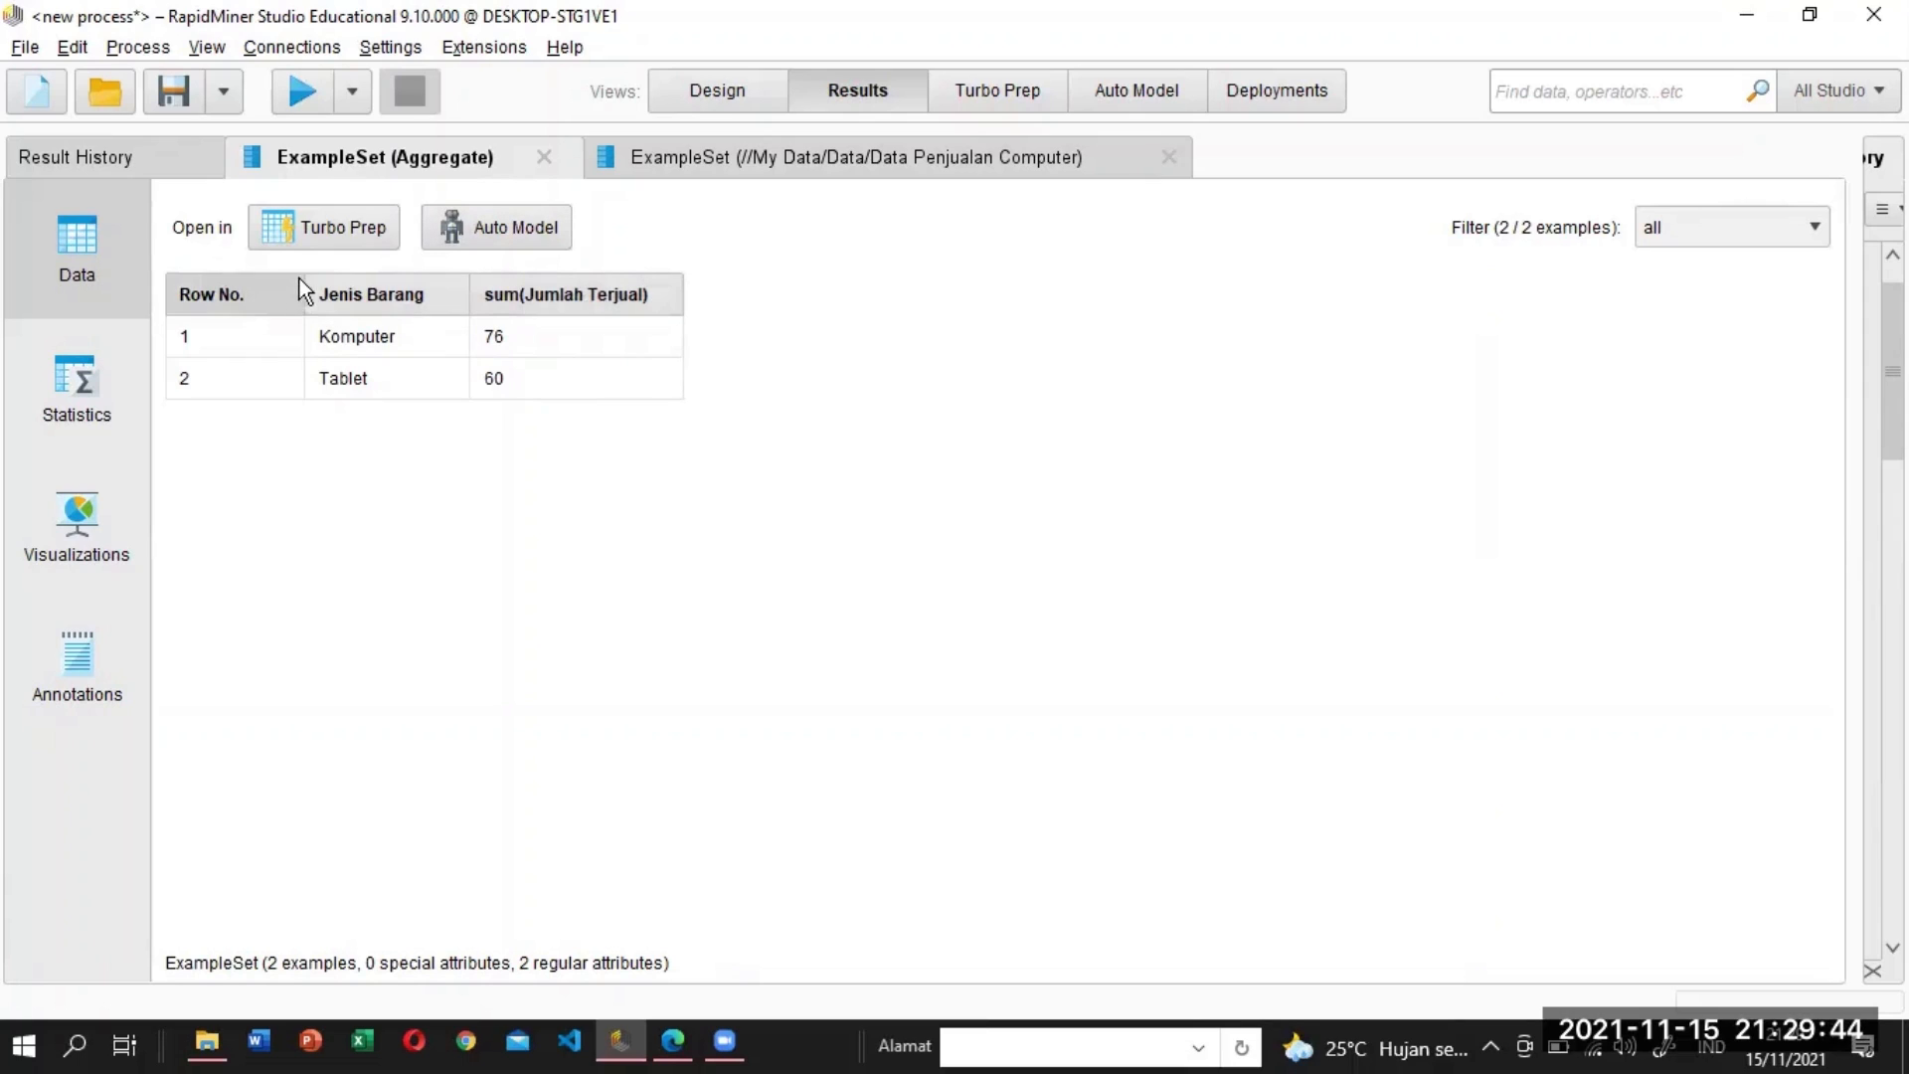
left_click(710, 92)
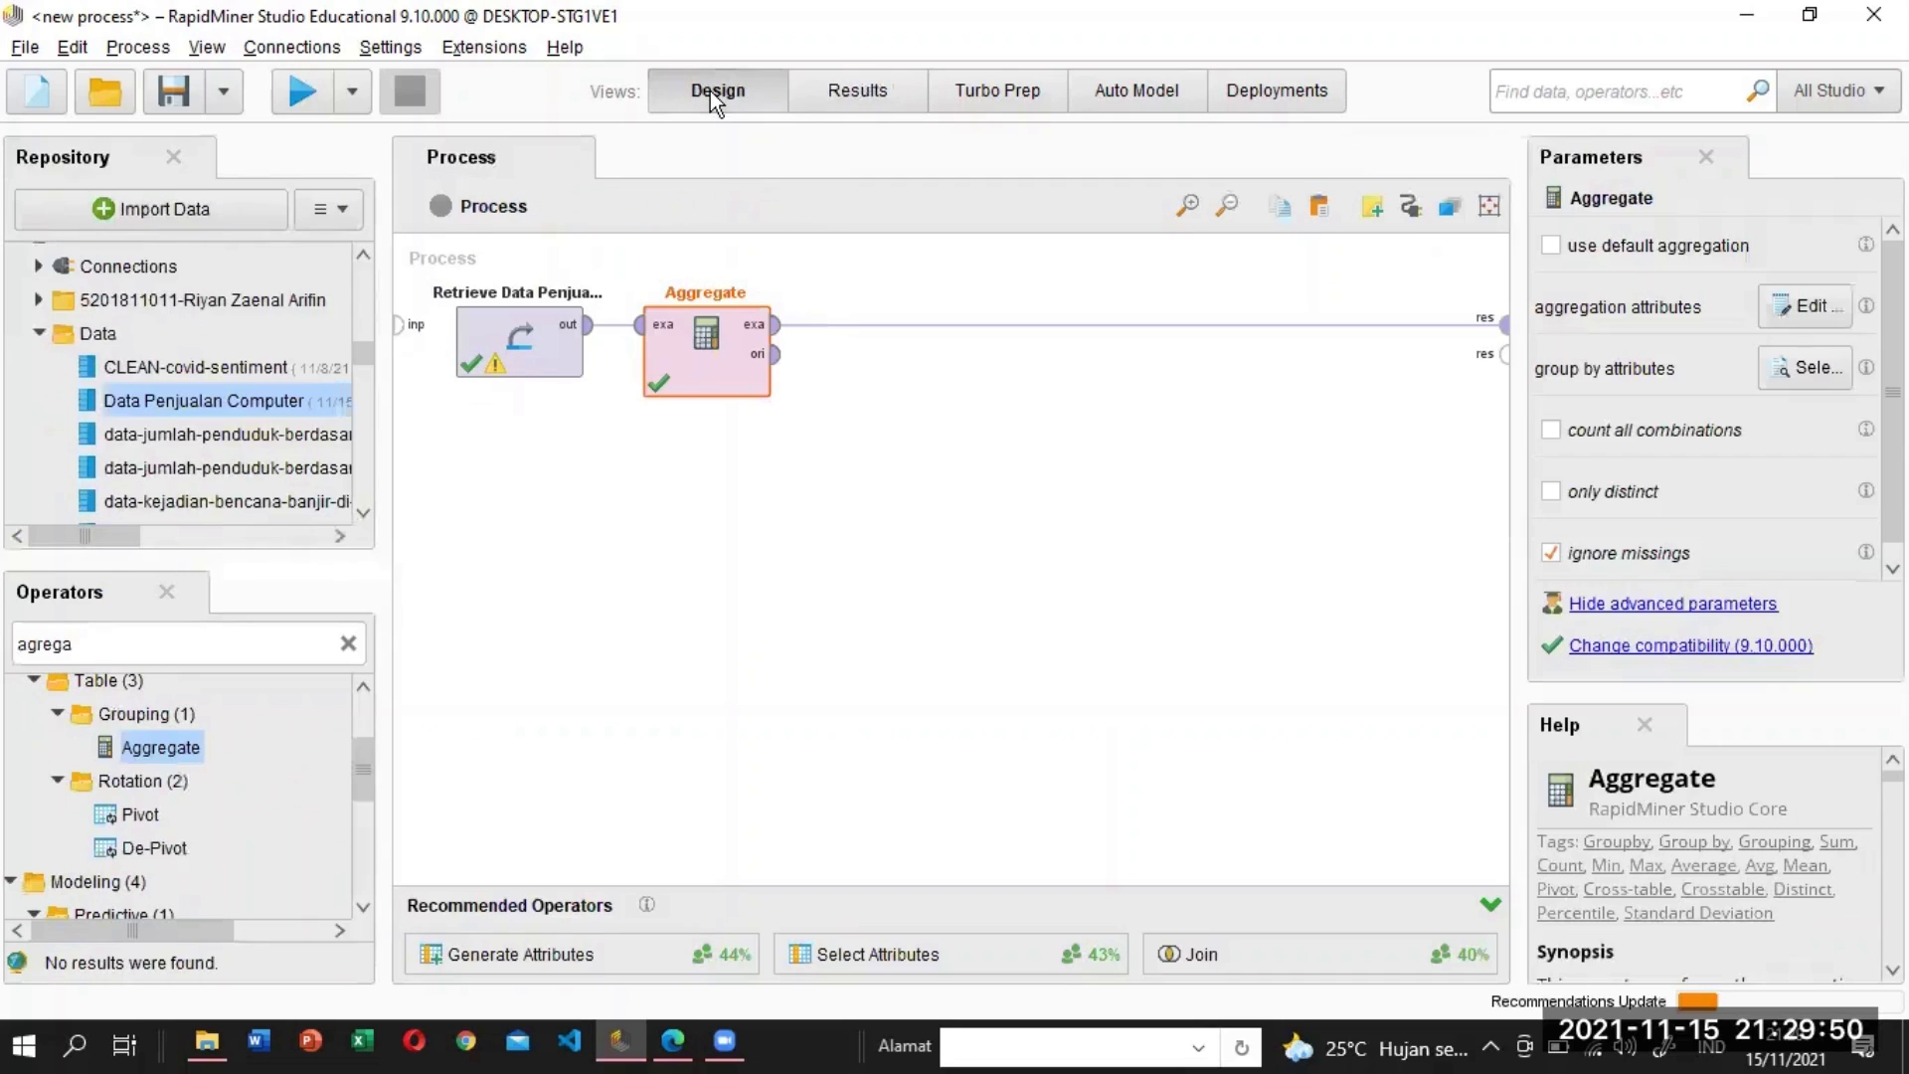
left_click(868, 96)
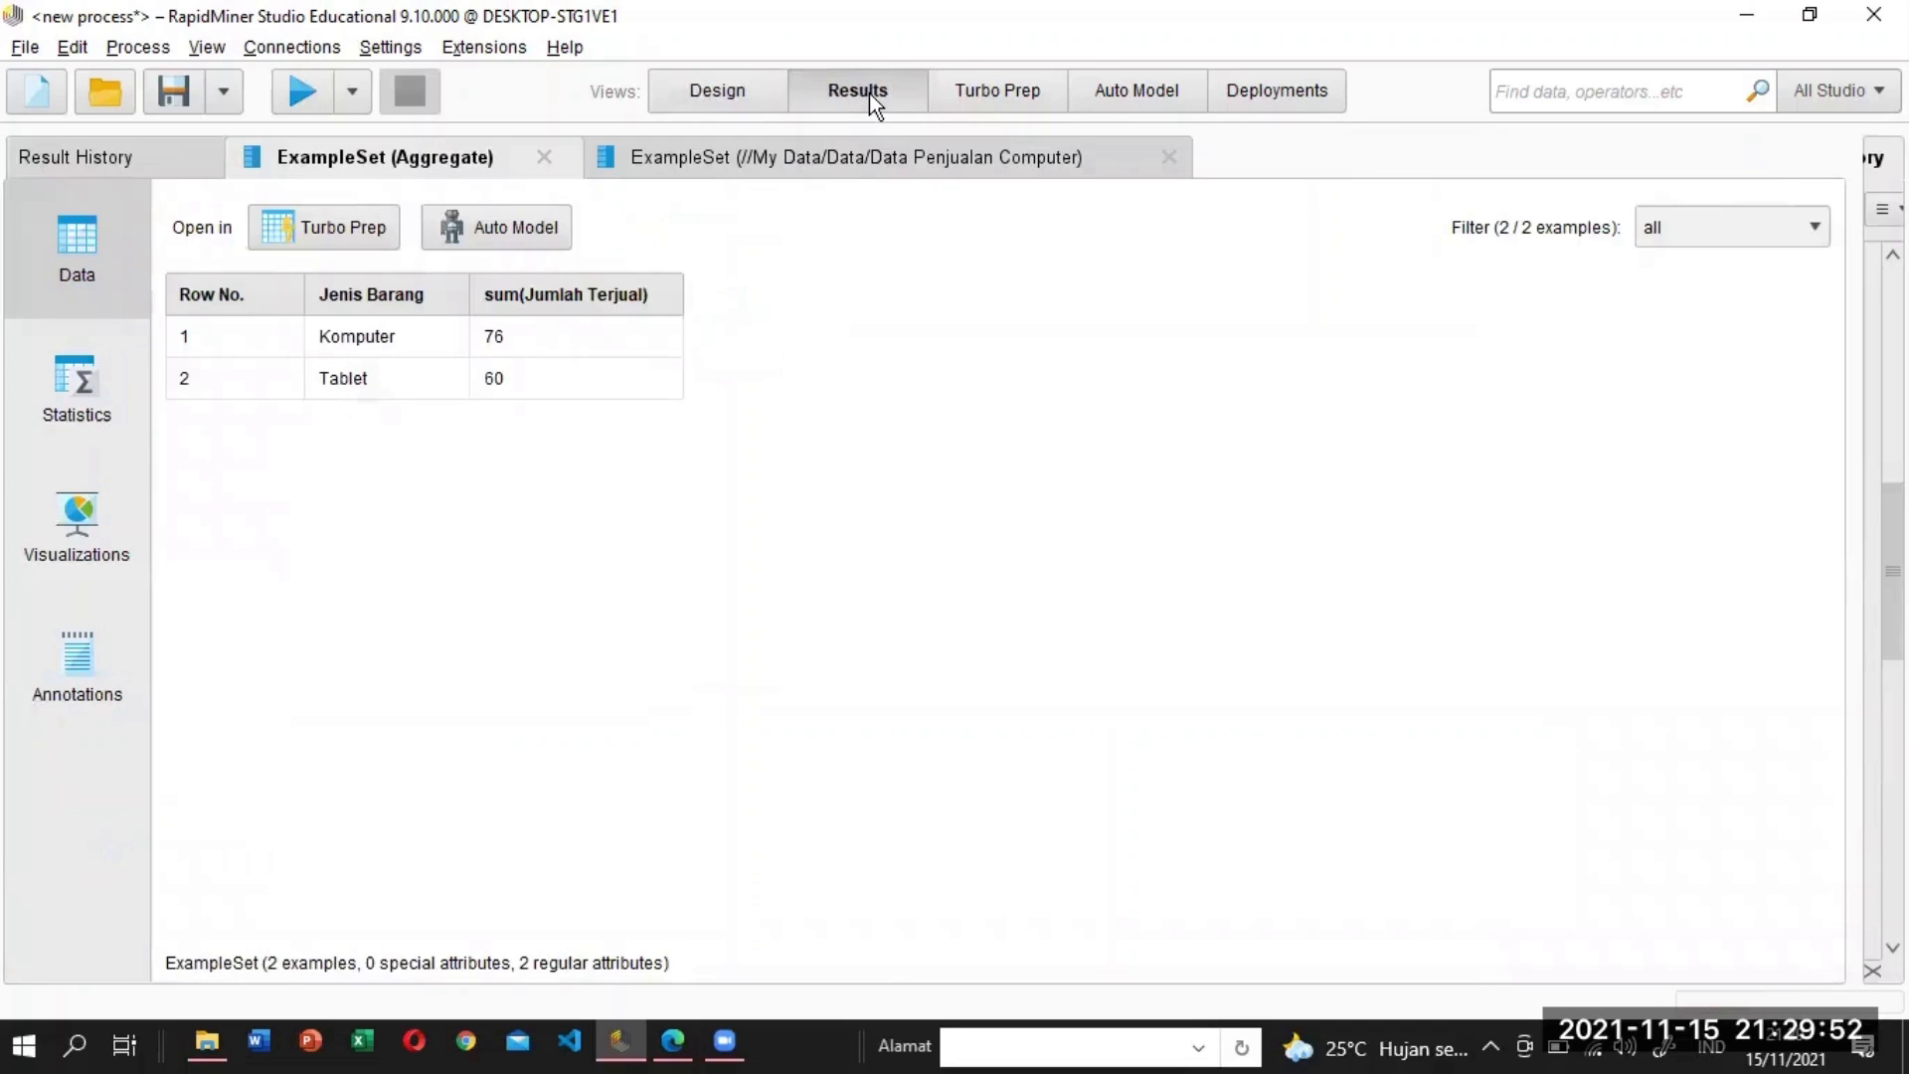
left_click(958, 51)
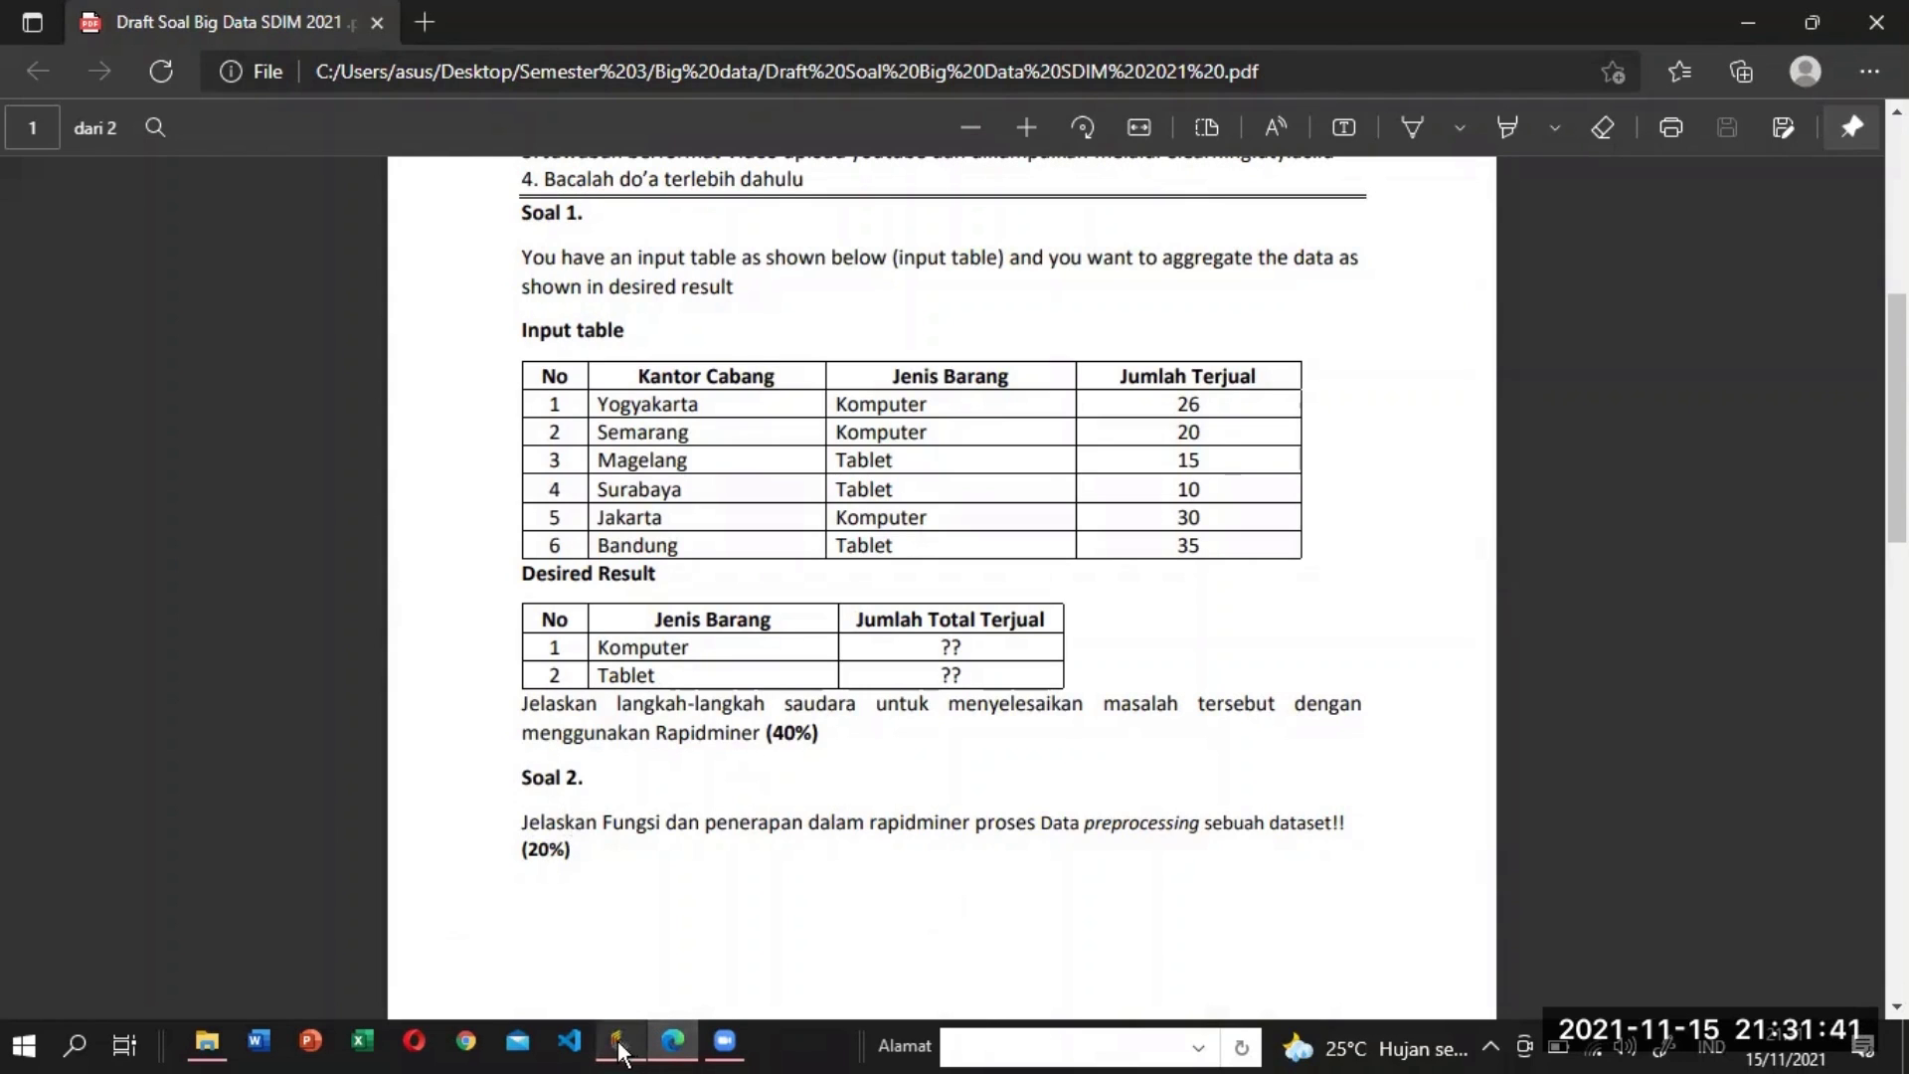
Return from the exam PDF to RapidMiner and place the Titanic sample dataset in the empty process.
mouse_move(620, 1043)
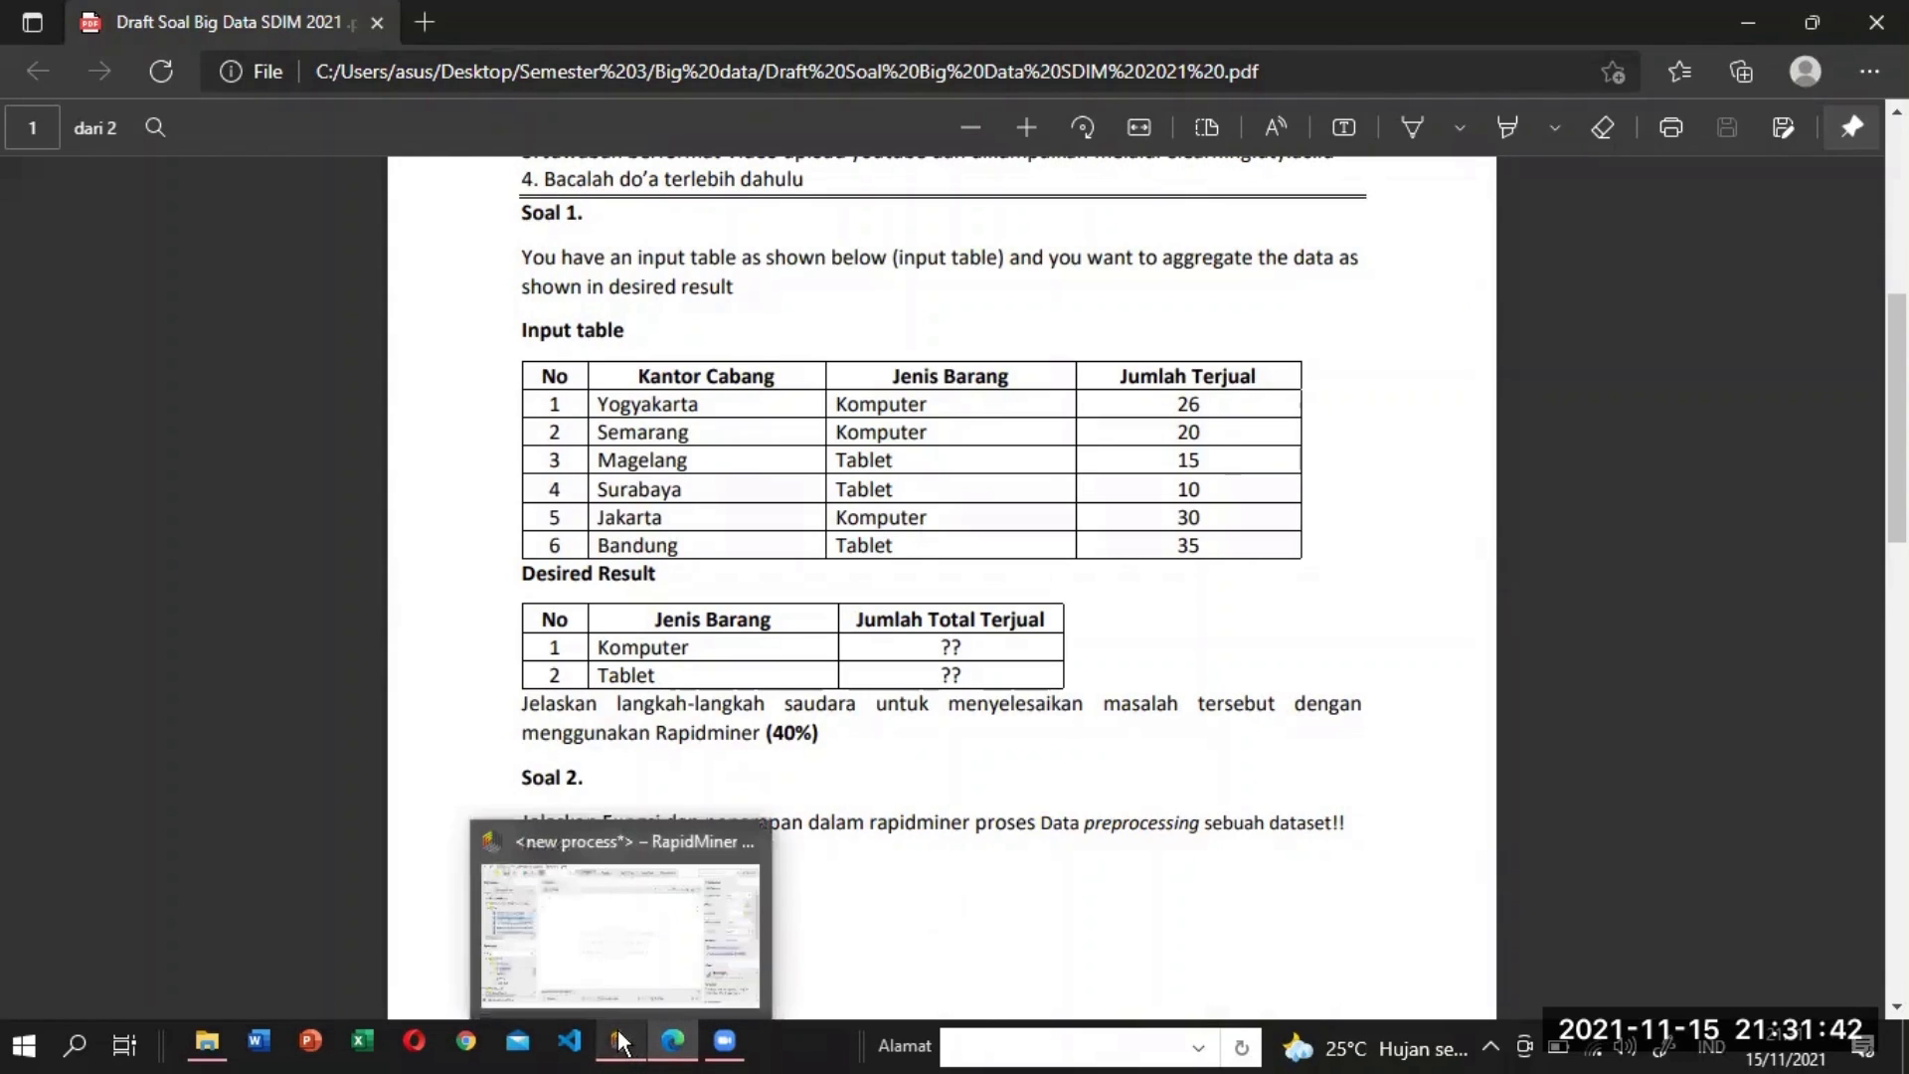
left_click(606, 933)
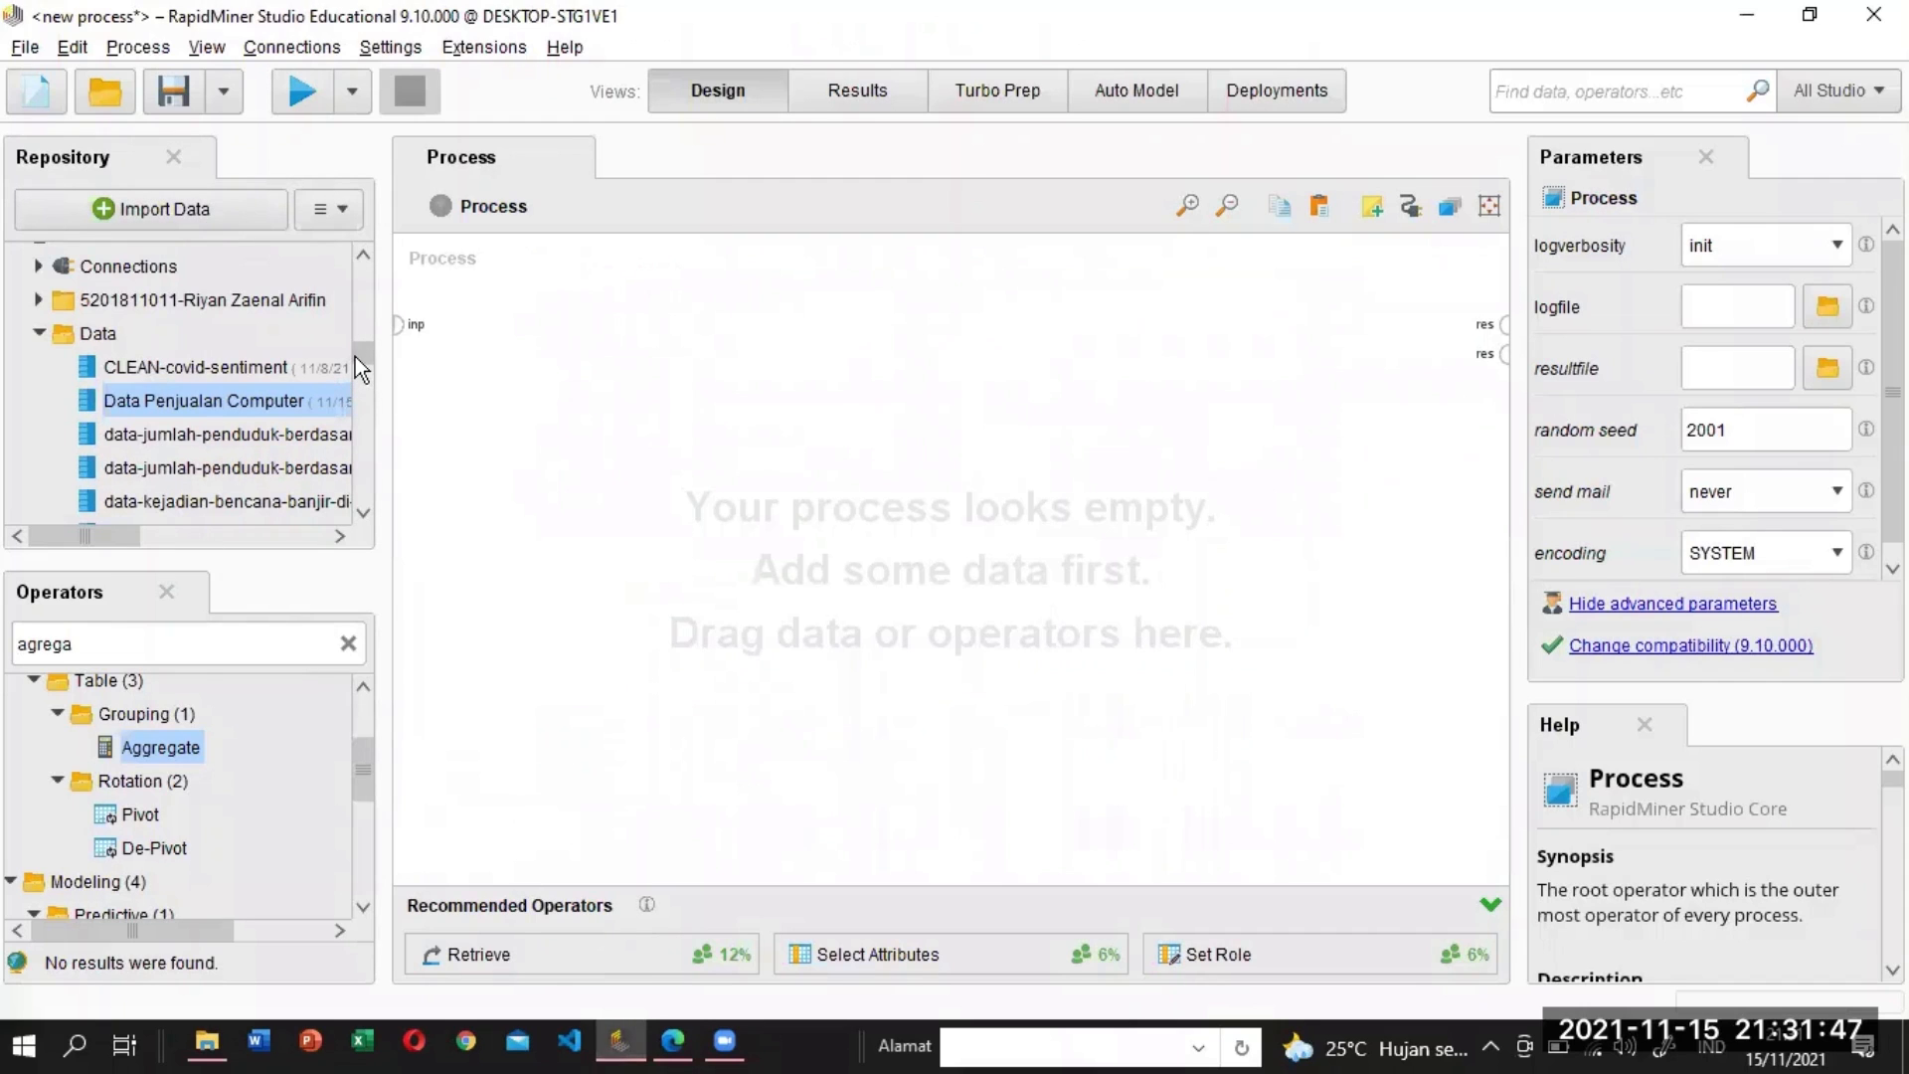
left_click_drag(362, 354, 344, 242)
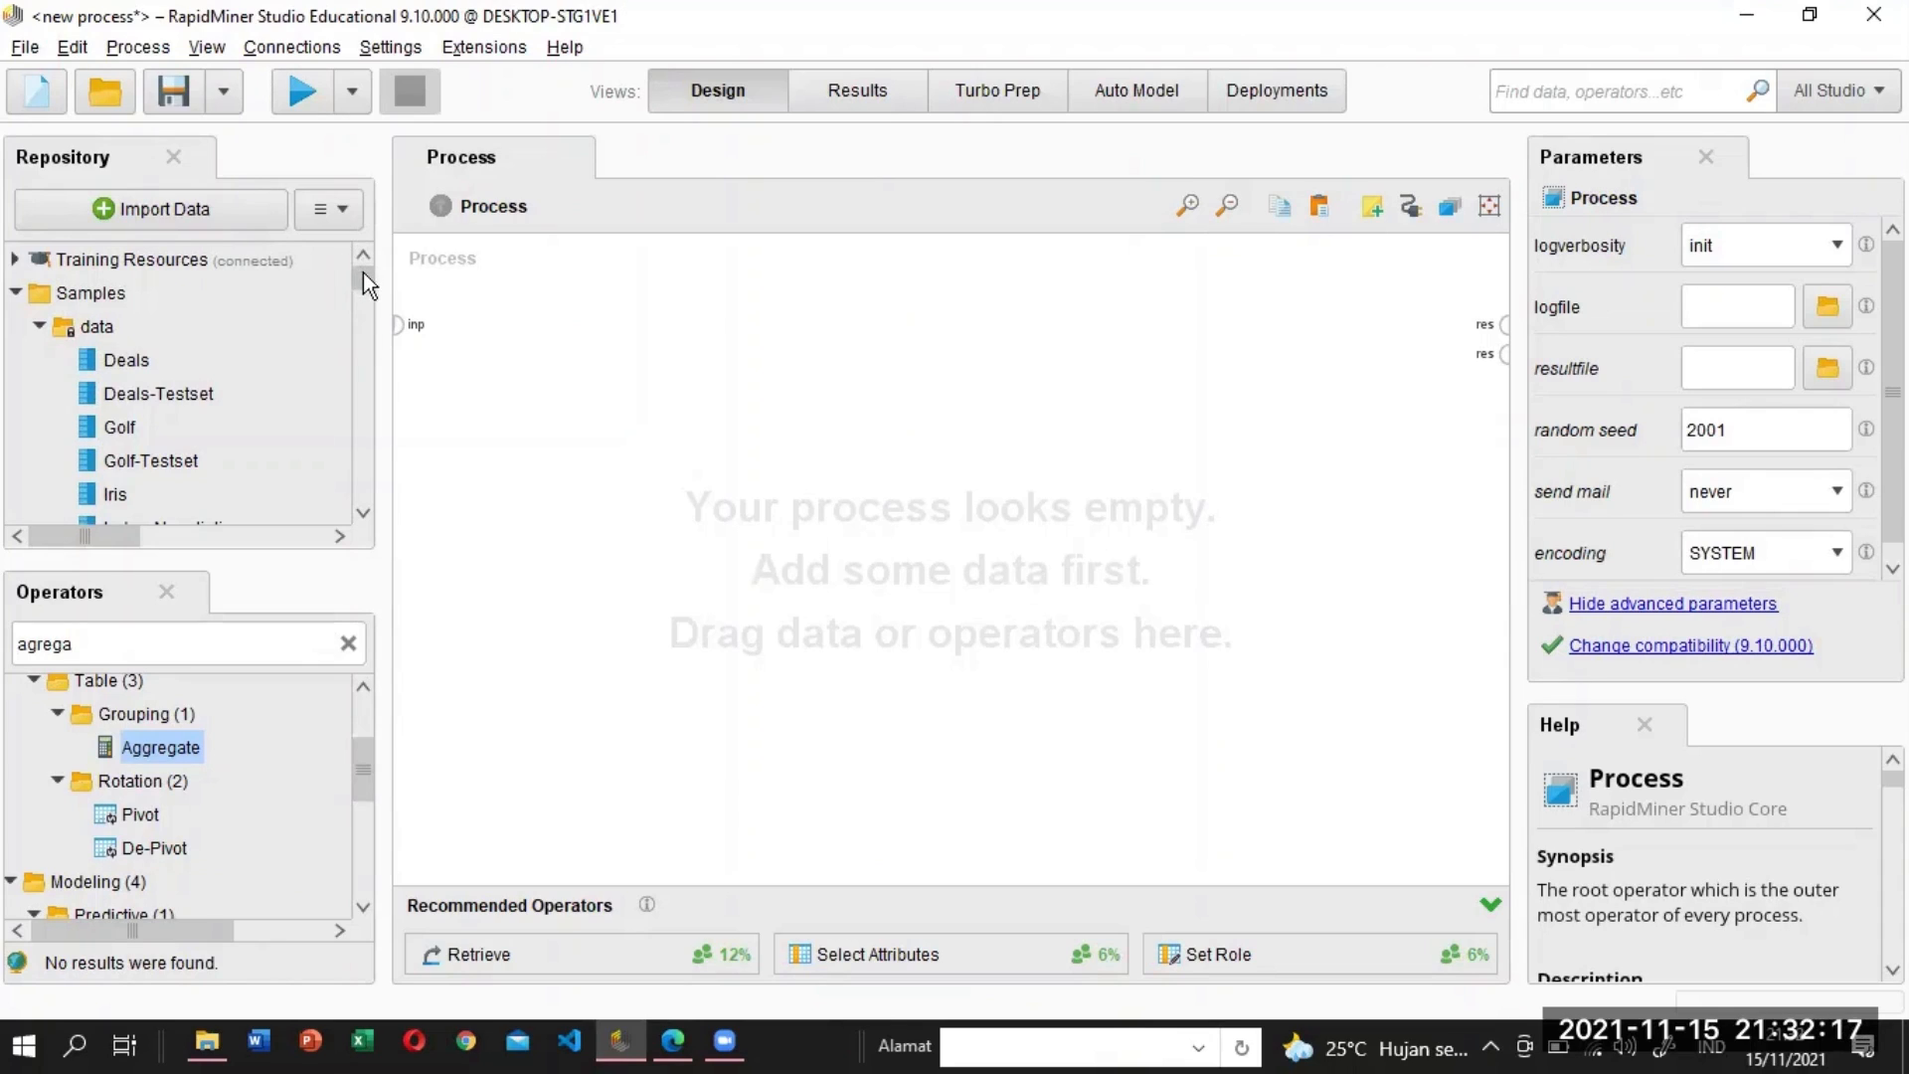
scroll(363, 278, "down", 5)
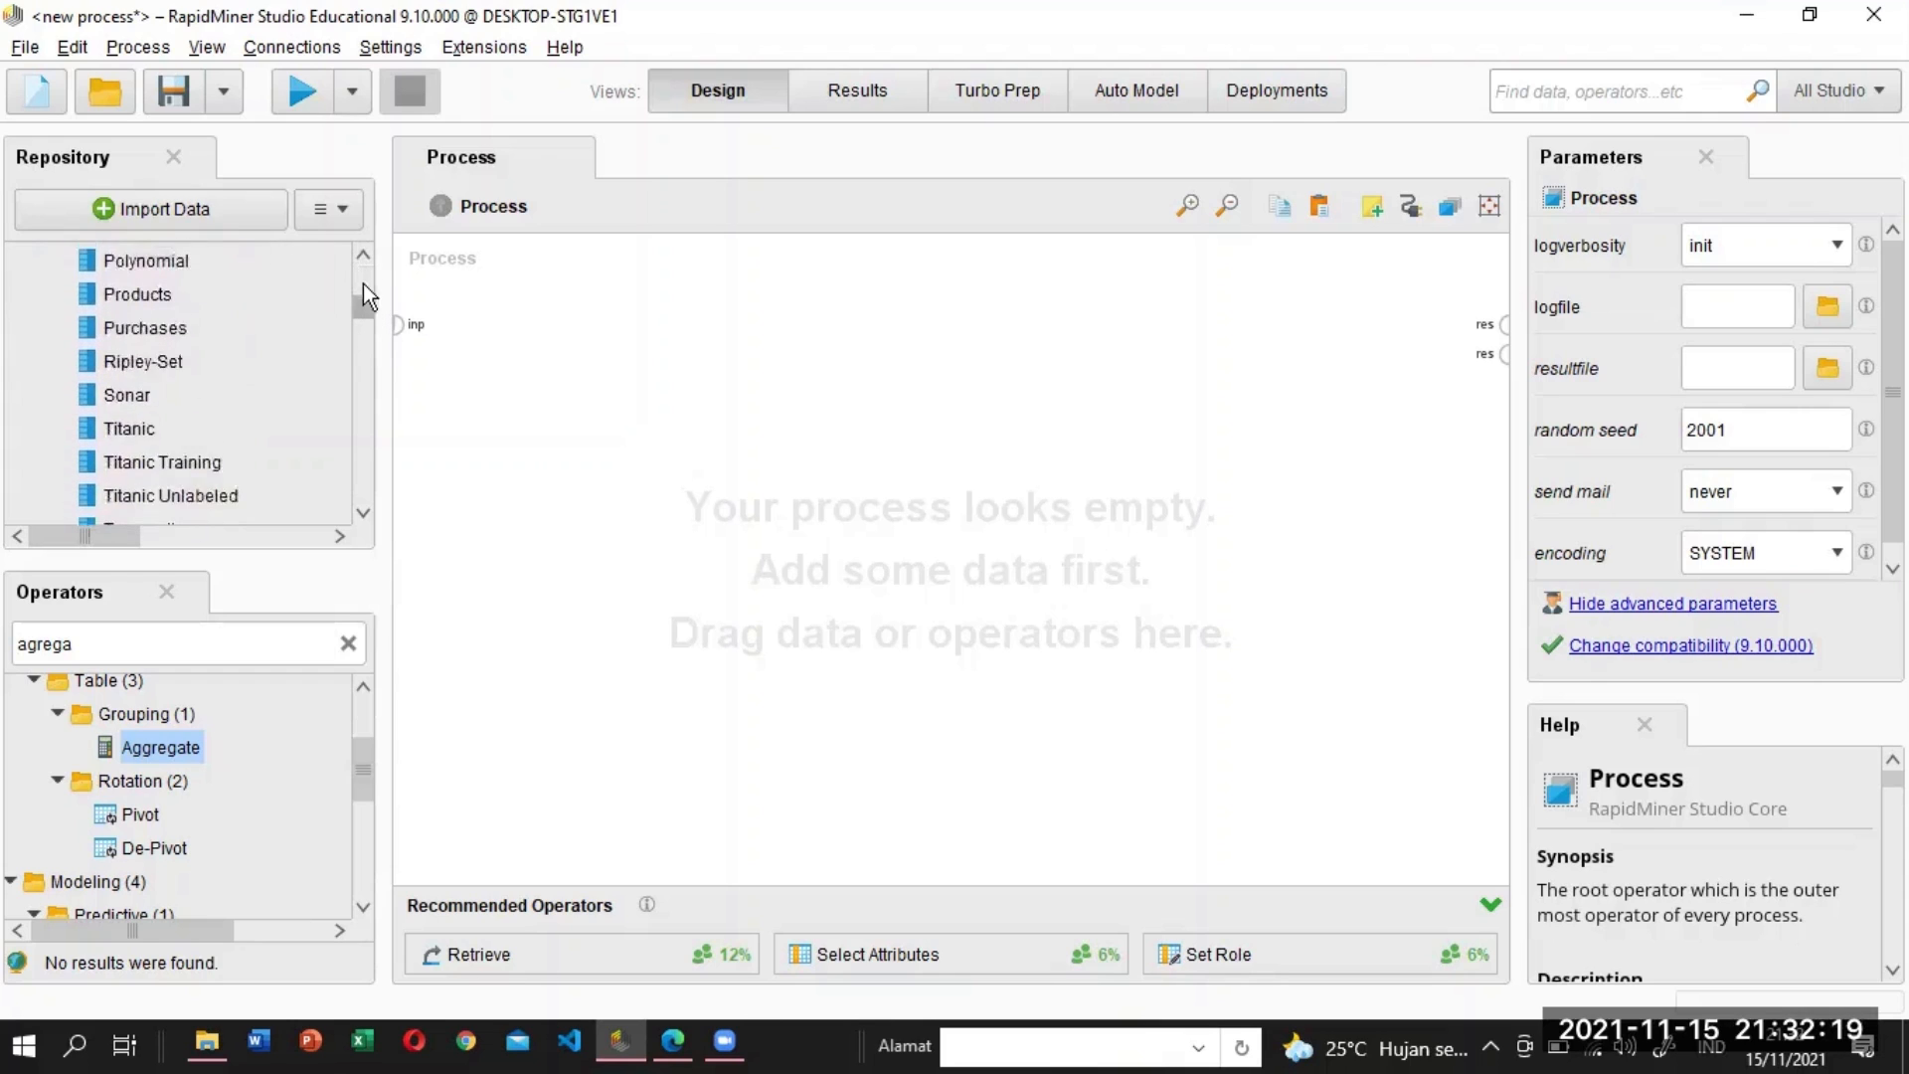
left_click_drag(363, 283, 326, 312)
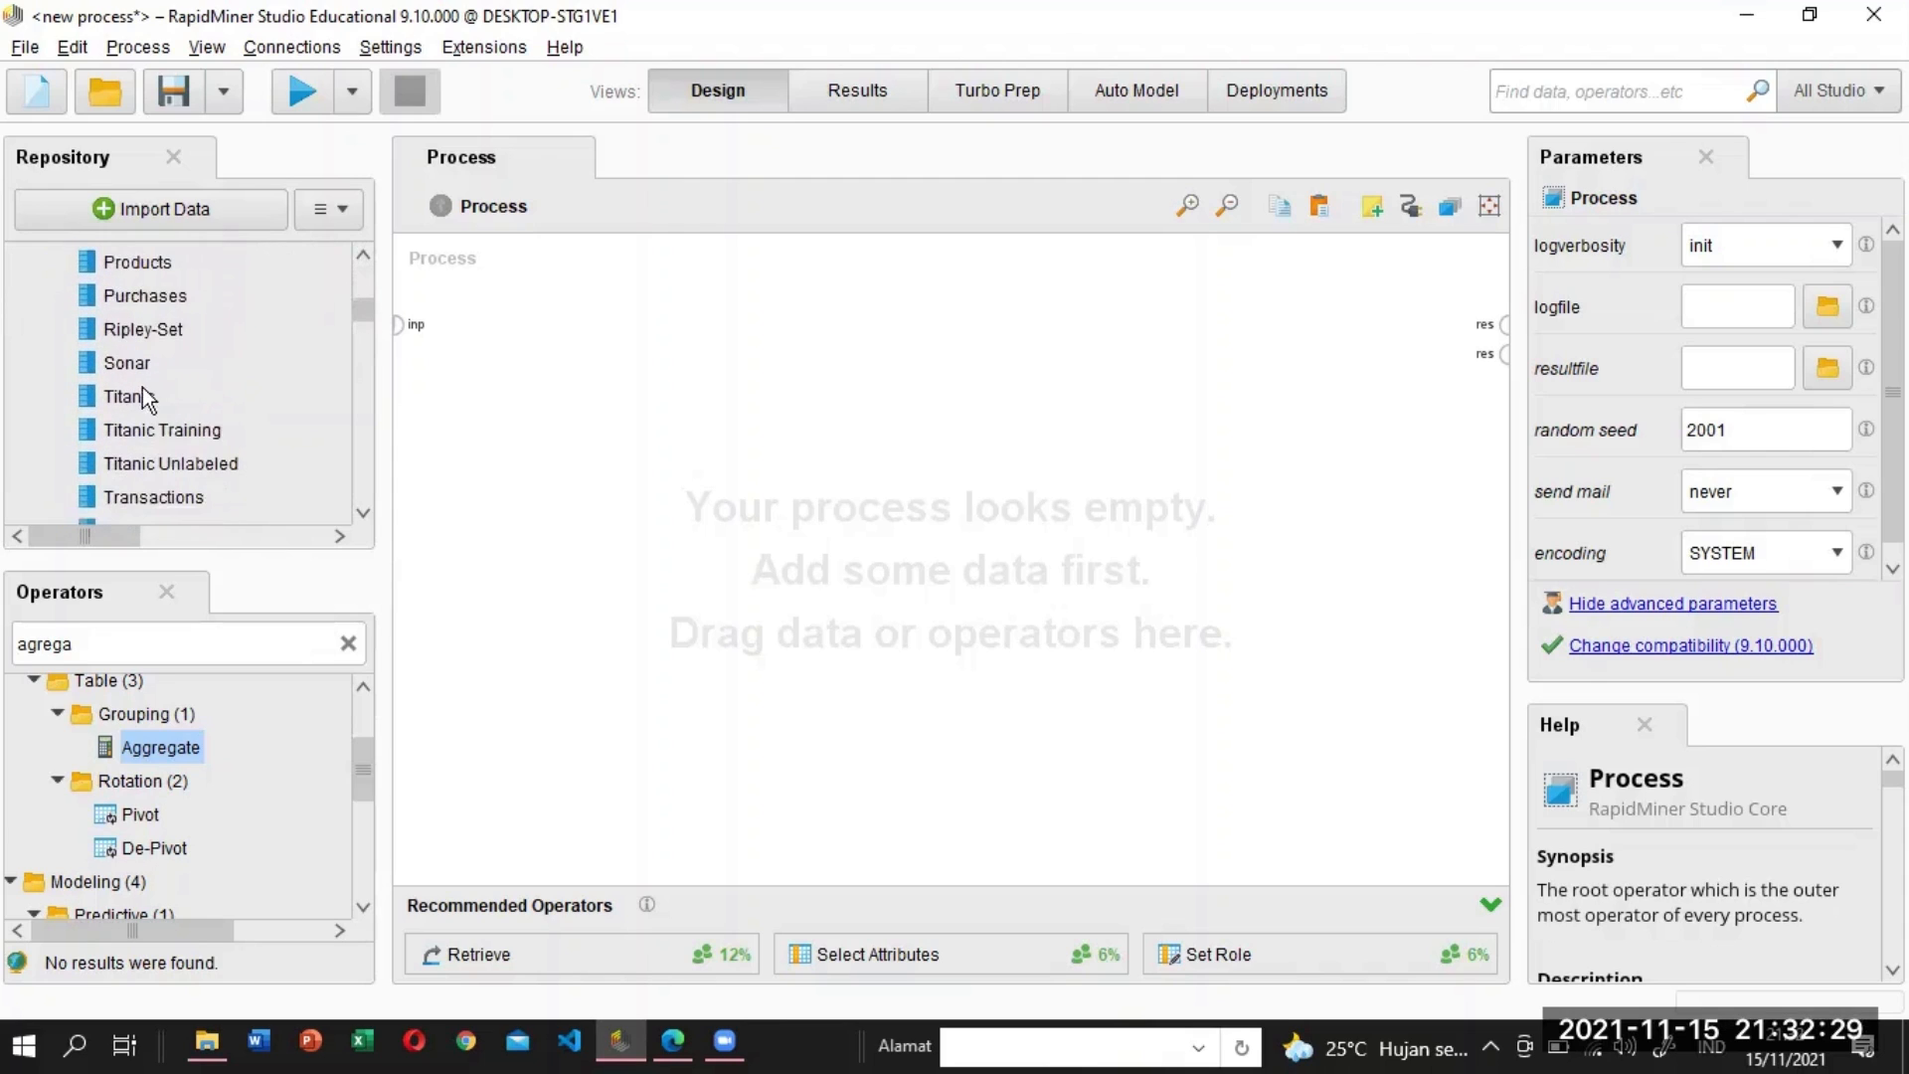
left_click_drag(125, 392, 484, 341)
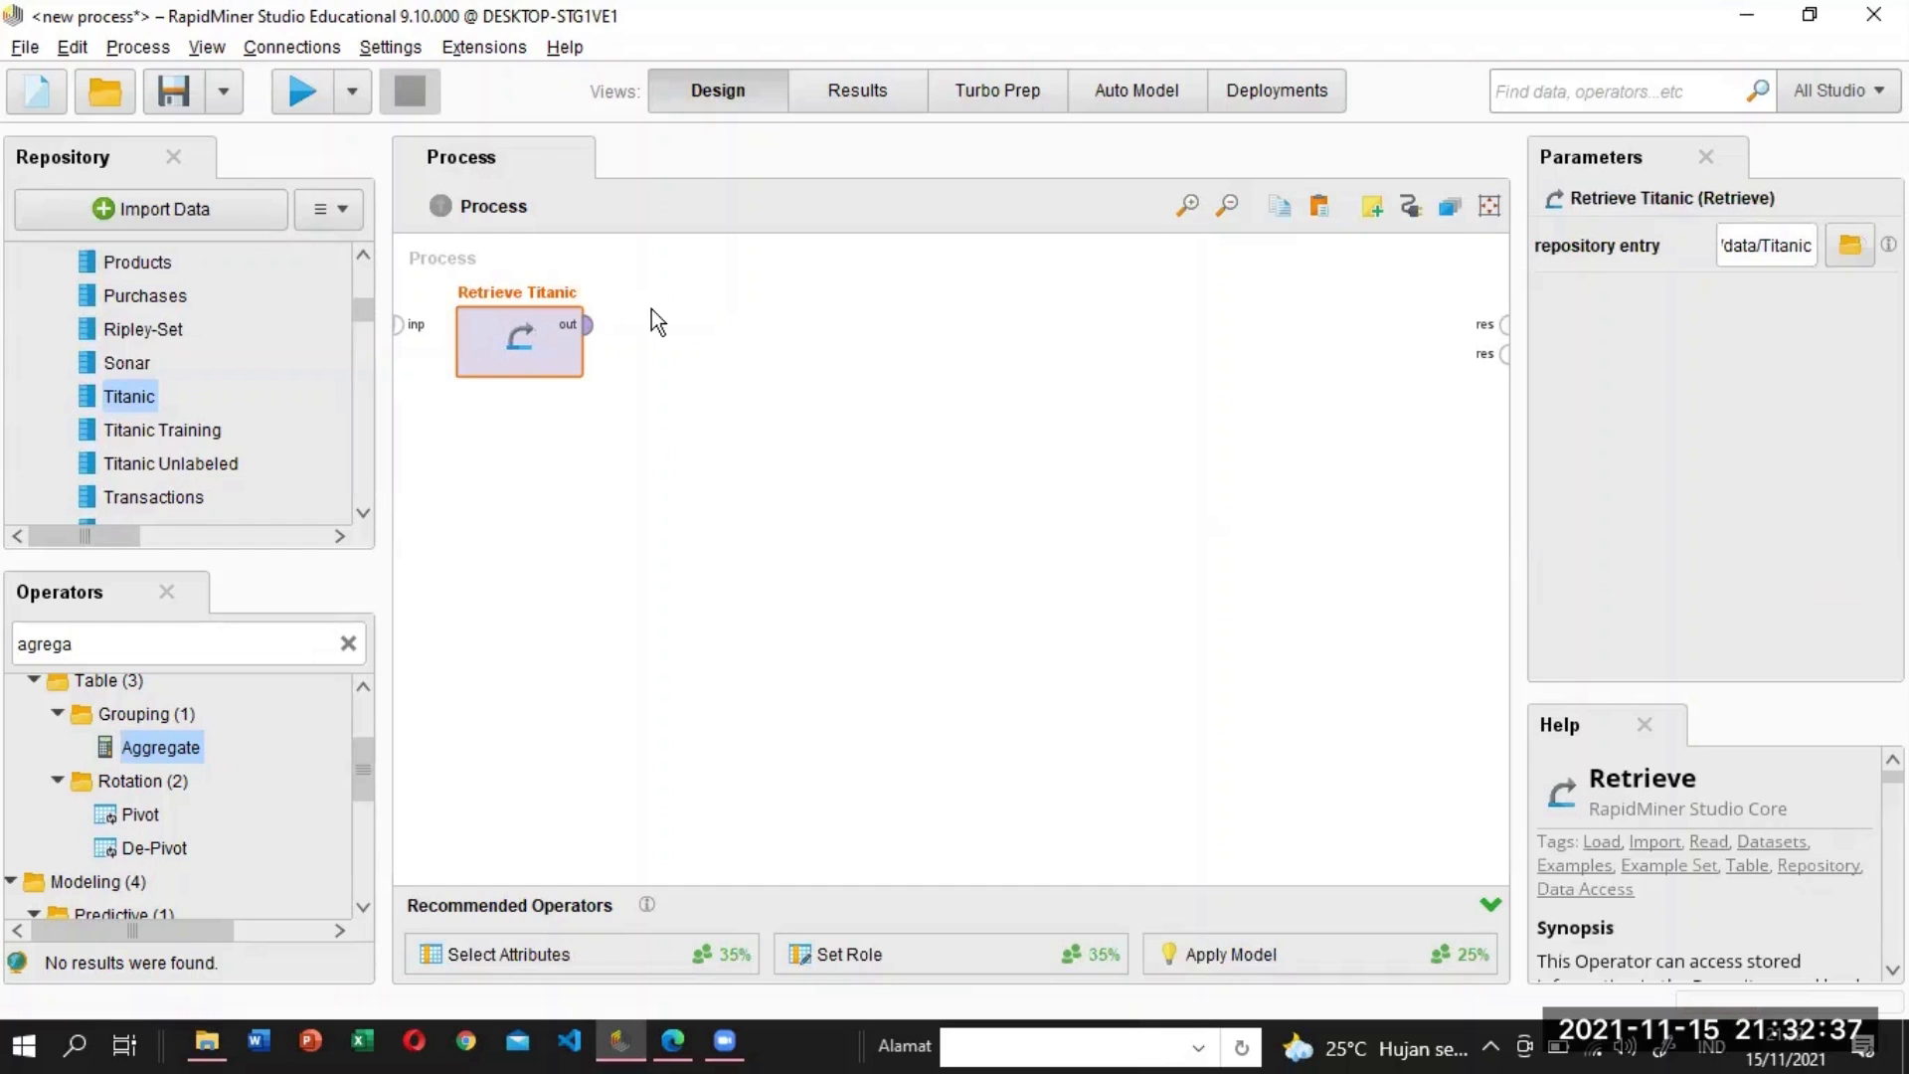
Connect the Titanic dataset's output to the process result port and run the process.
mouse_move(591, 336)
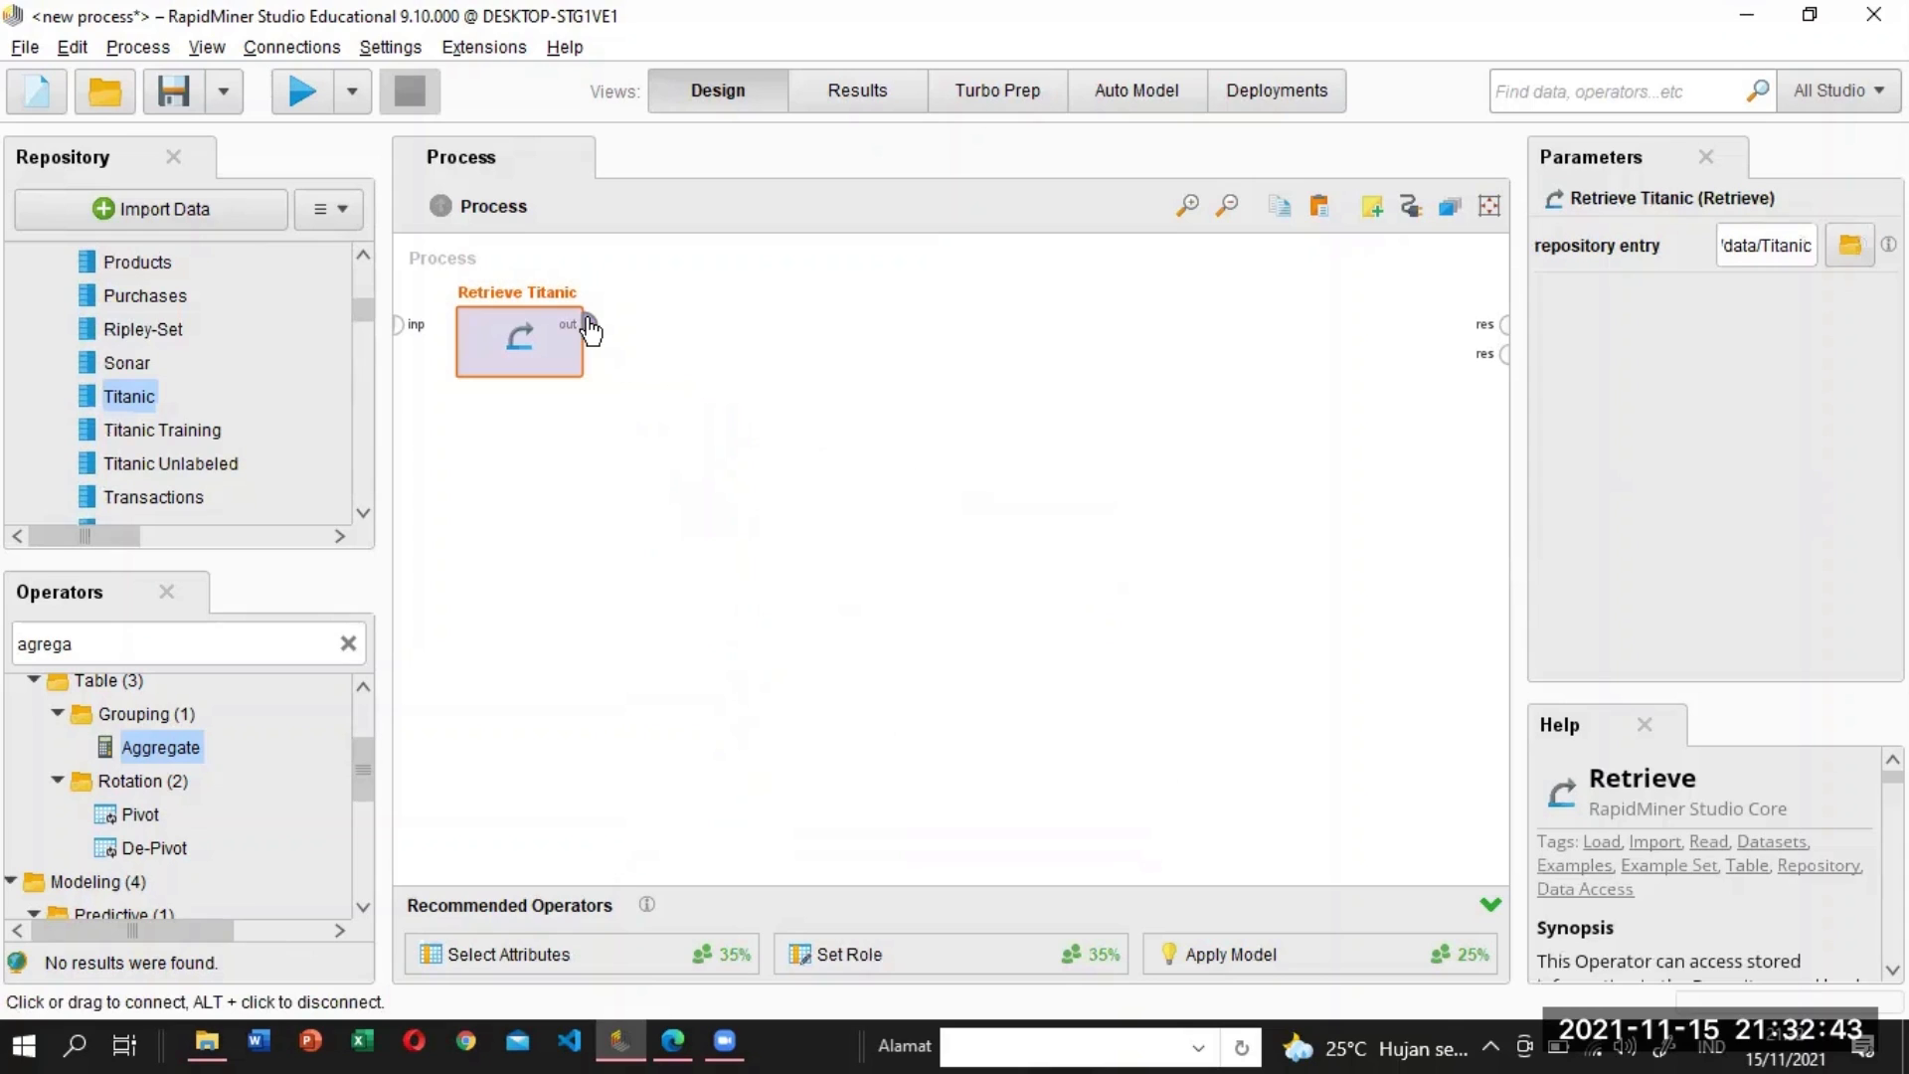
left_click(588, 326)
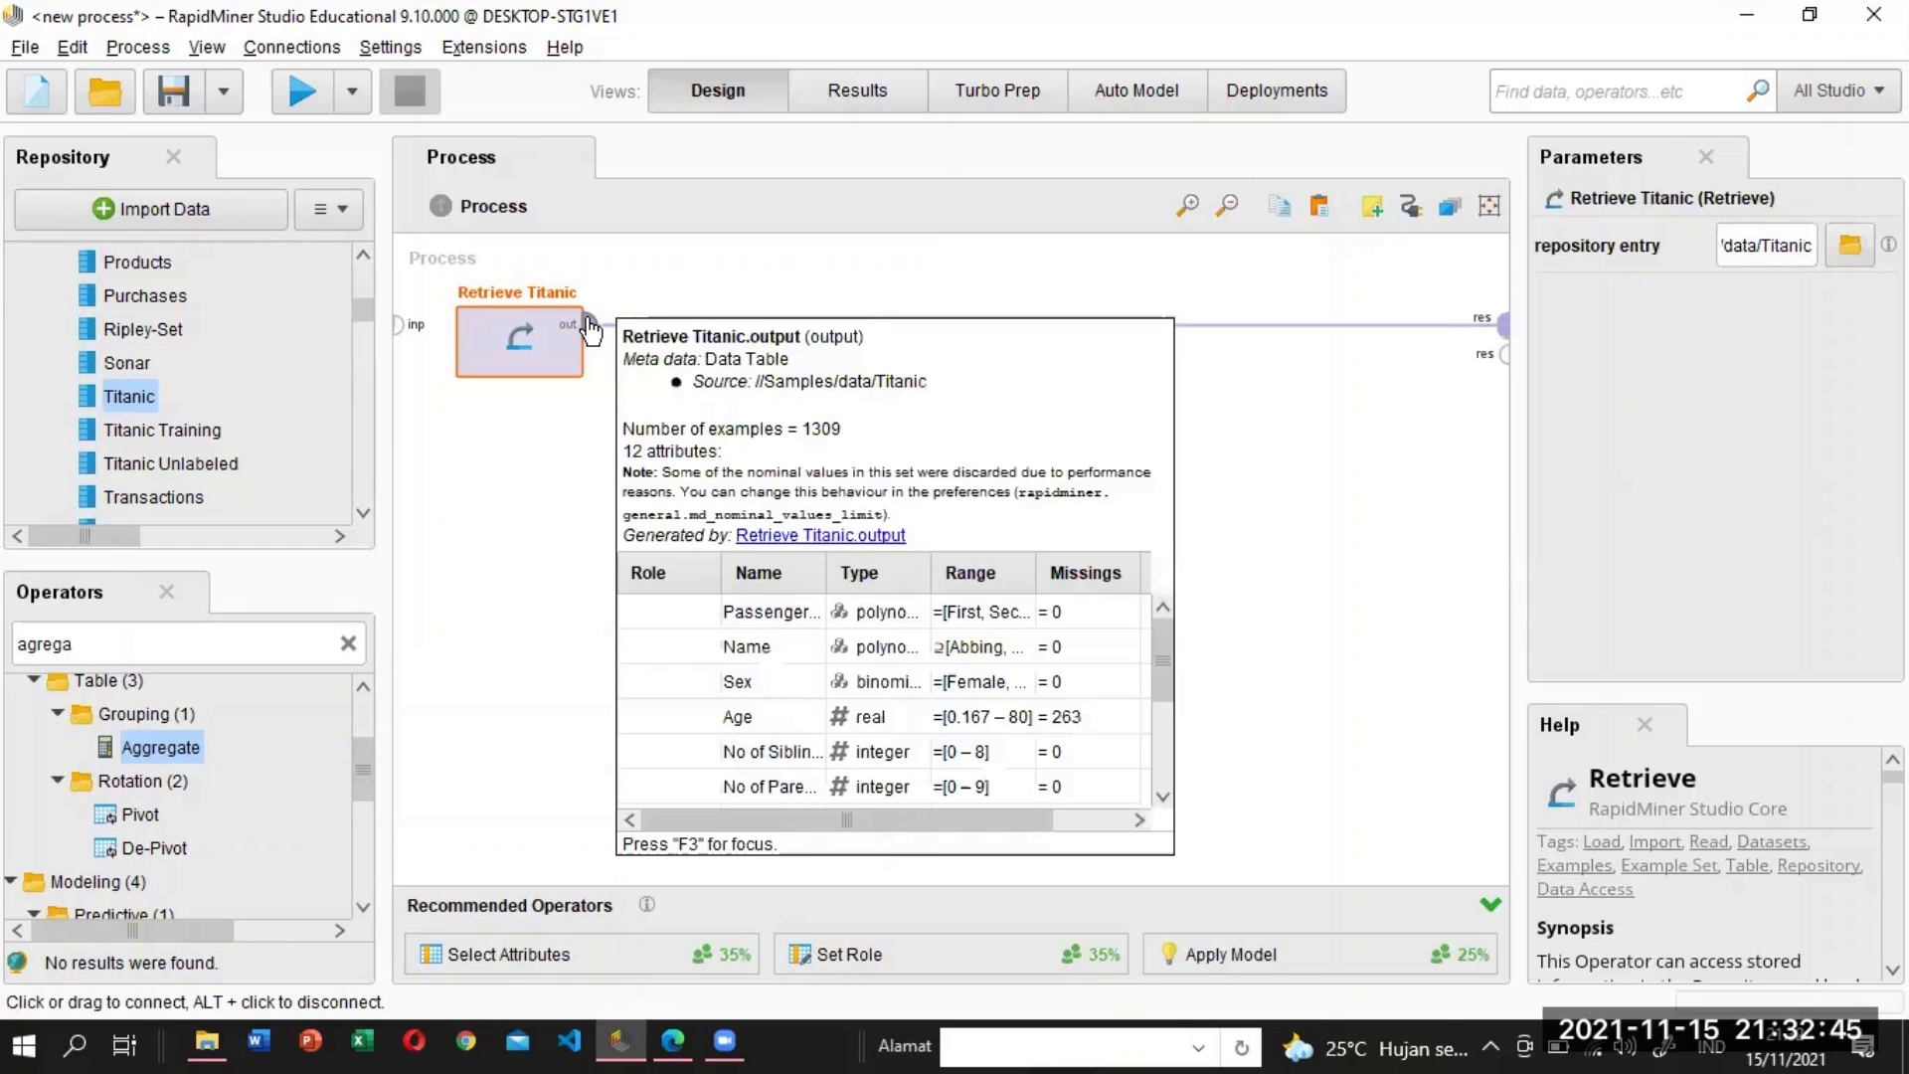
left_click(298, 92)
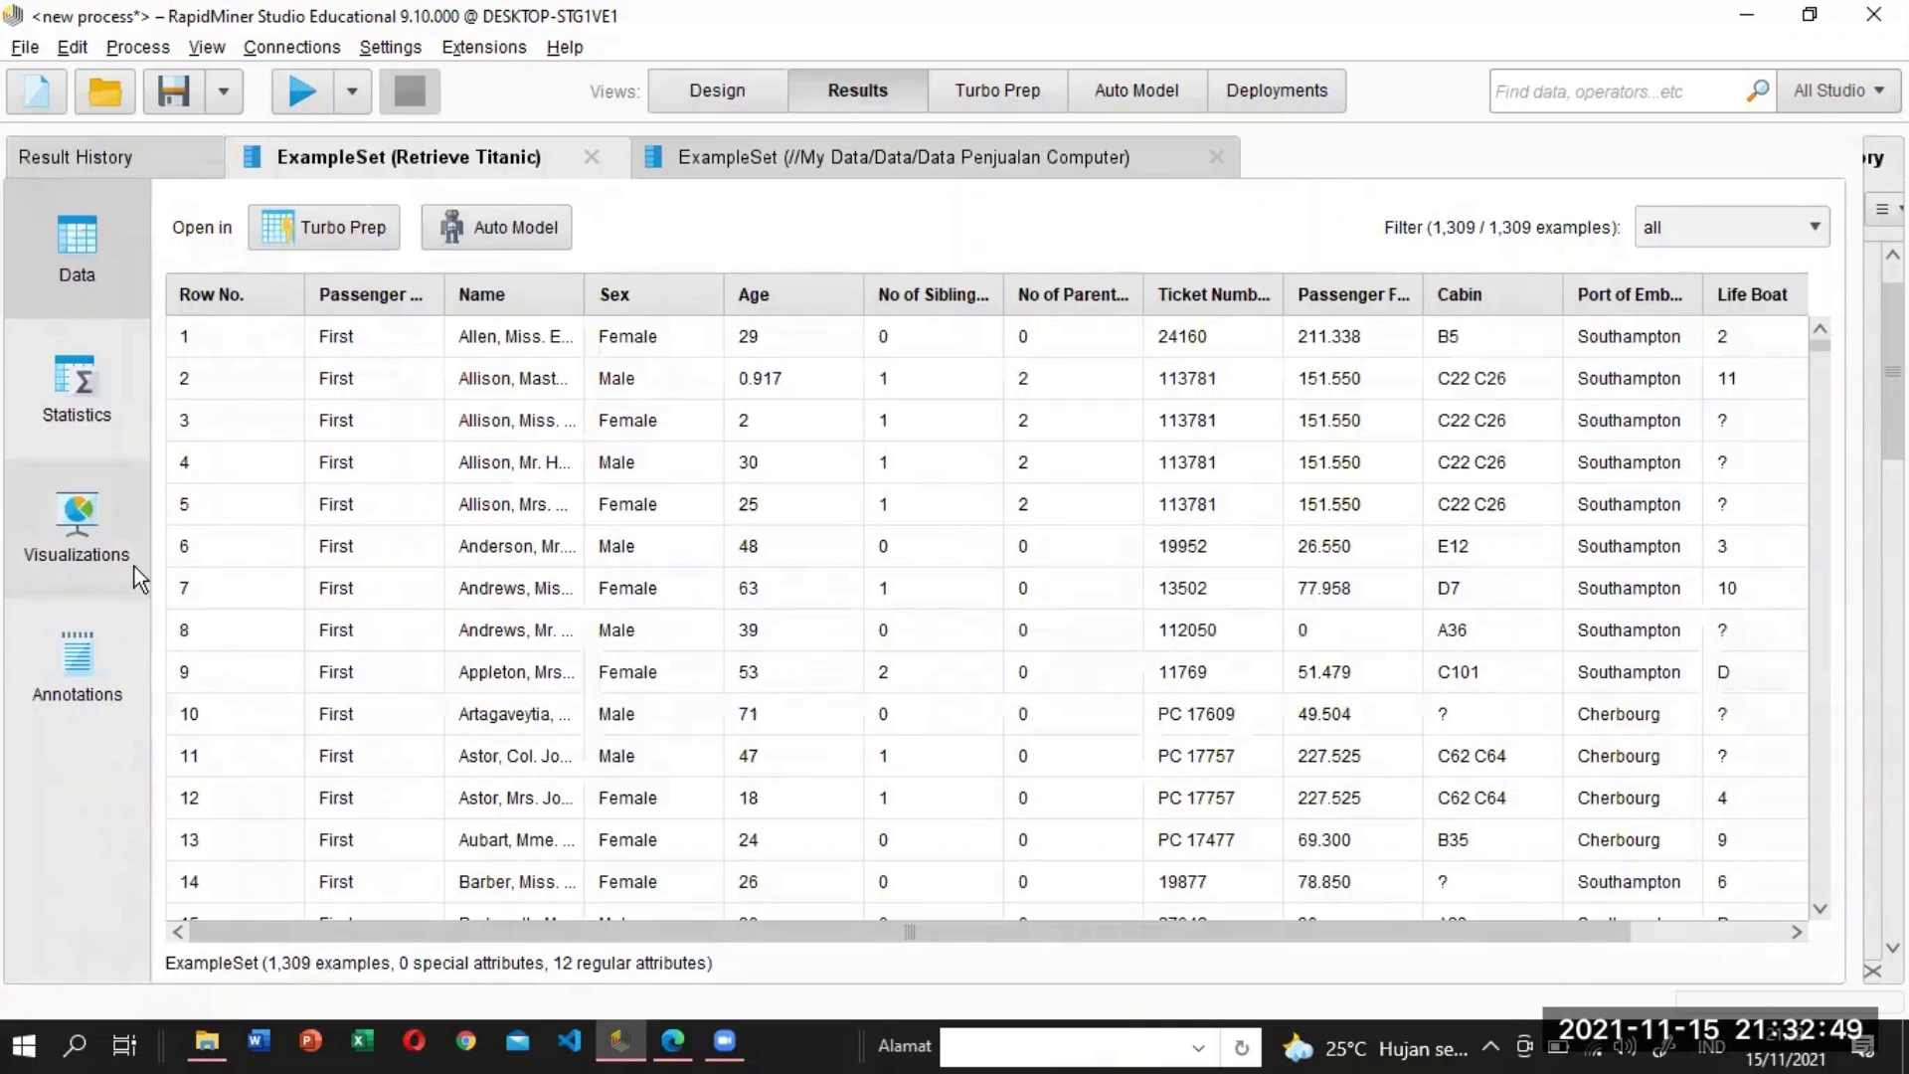
Examine the Titanic attribute statistics, expanding the details of Age and Passenger Fare to check their missing values.
left_click(83, 375)
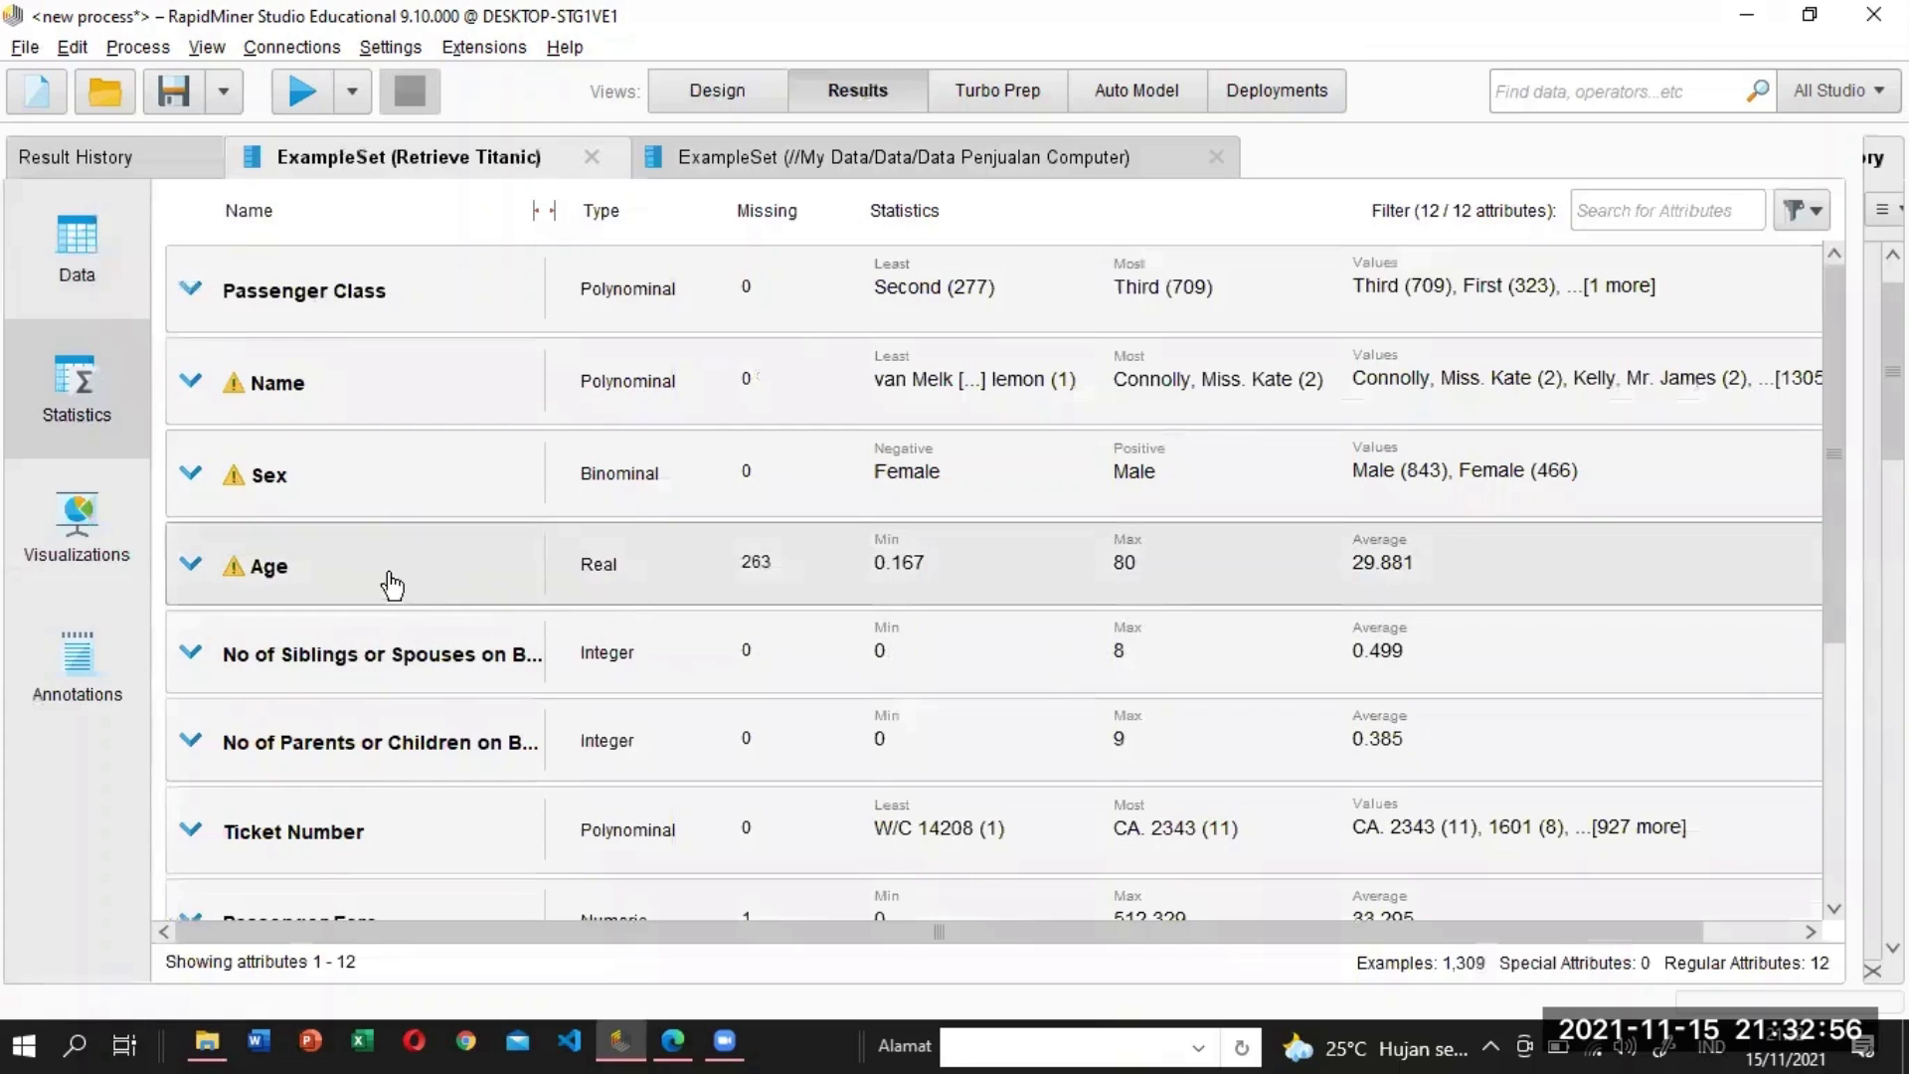
left_click(192, 567)
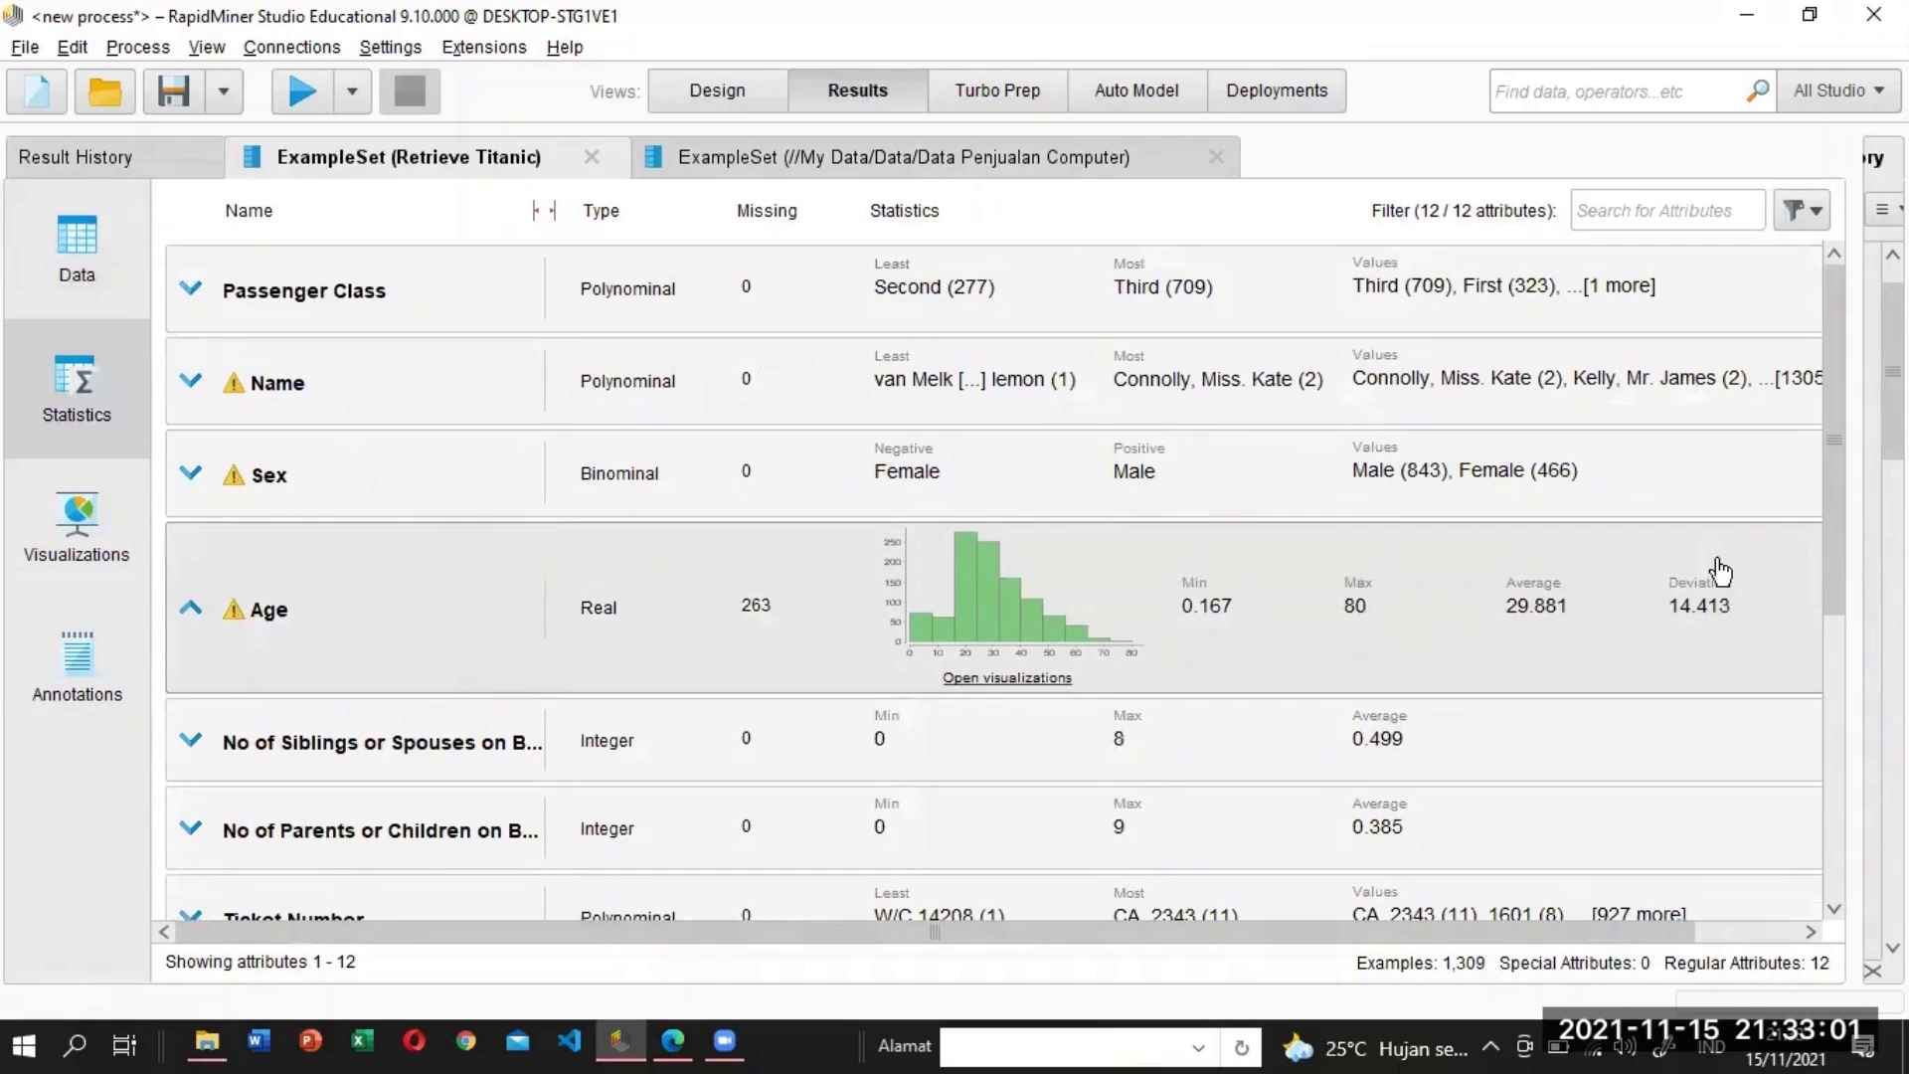
scroll(1842, 497, "down", 3)
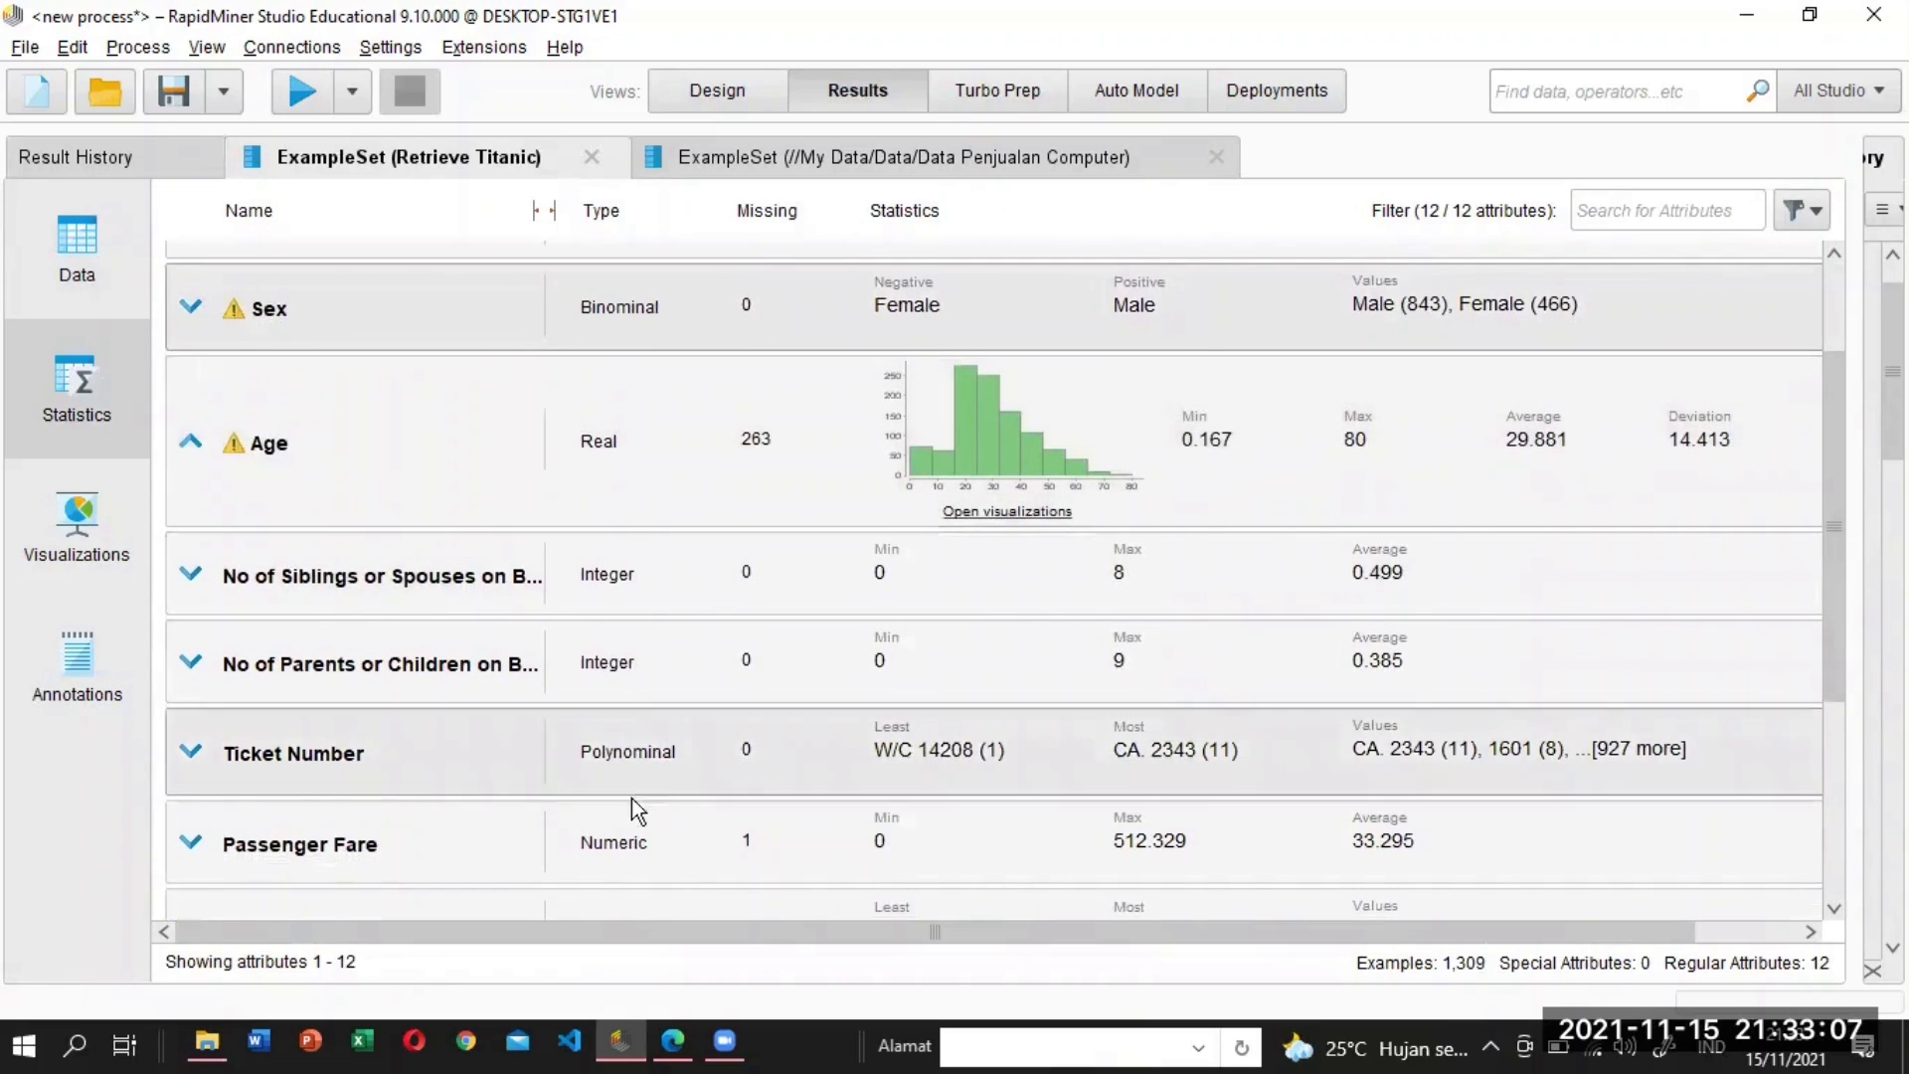
left_click(199, 845)
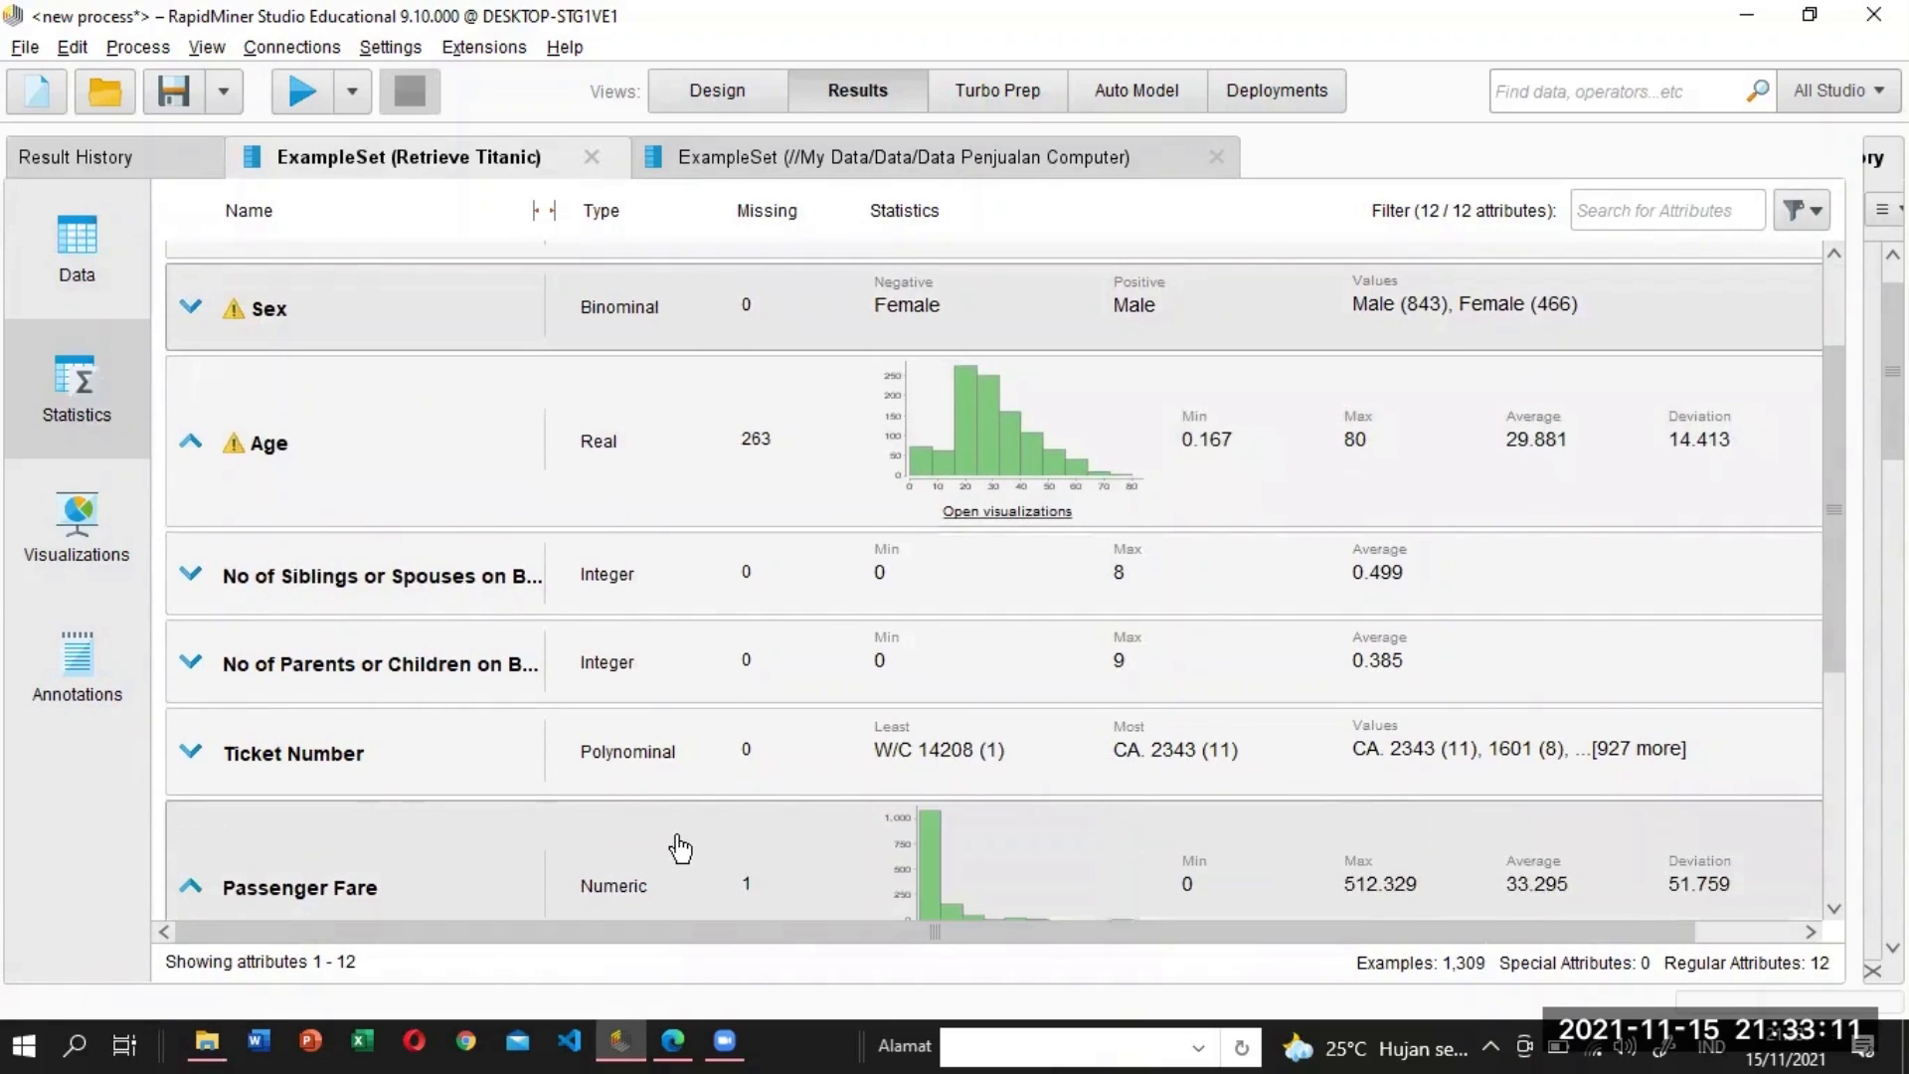
Examine the missing-value counts of all Titanic attributes, from Passenger Class through Survived, in the statistics.
scroll(1839, 535, "down", 3)
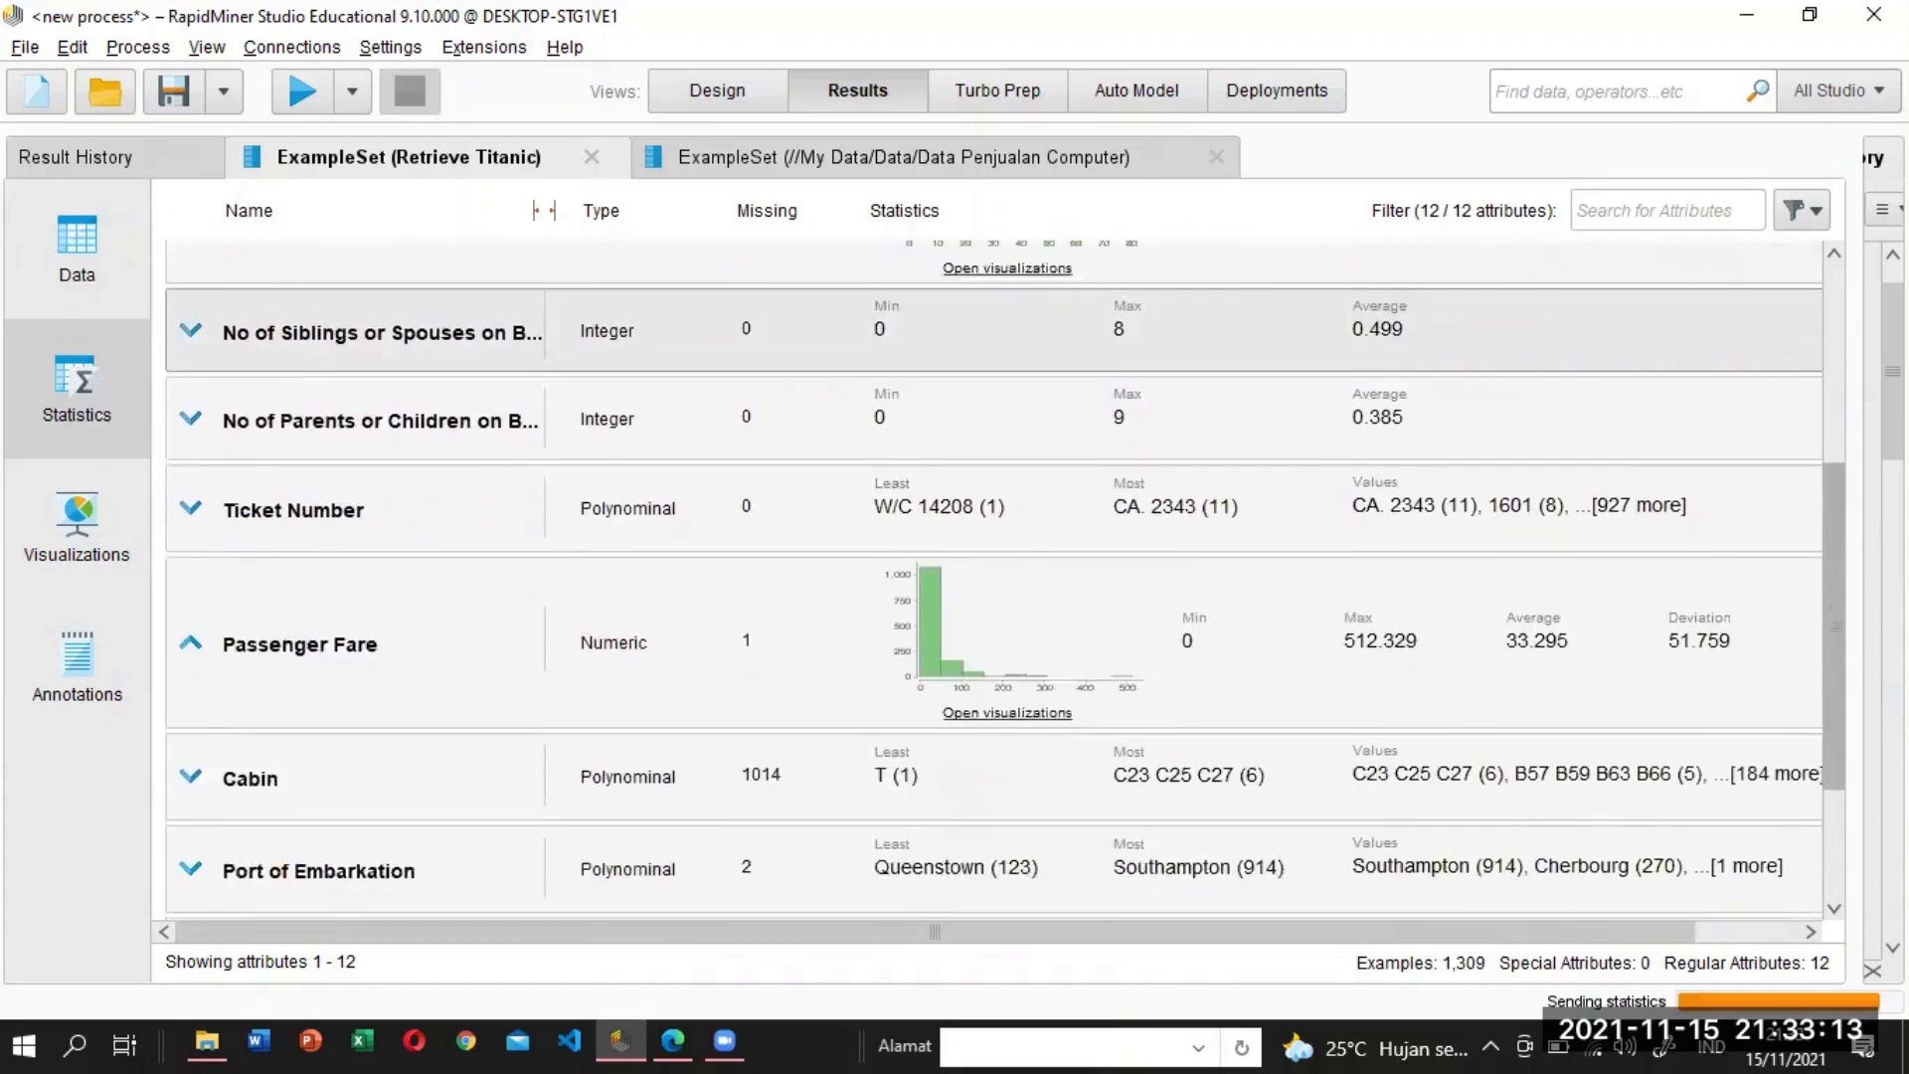
scroll(1840, 535, "down", 3)
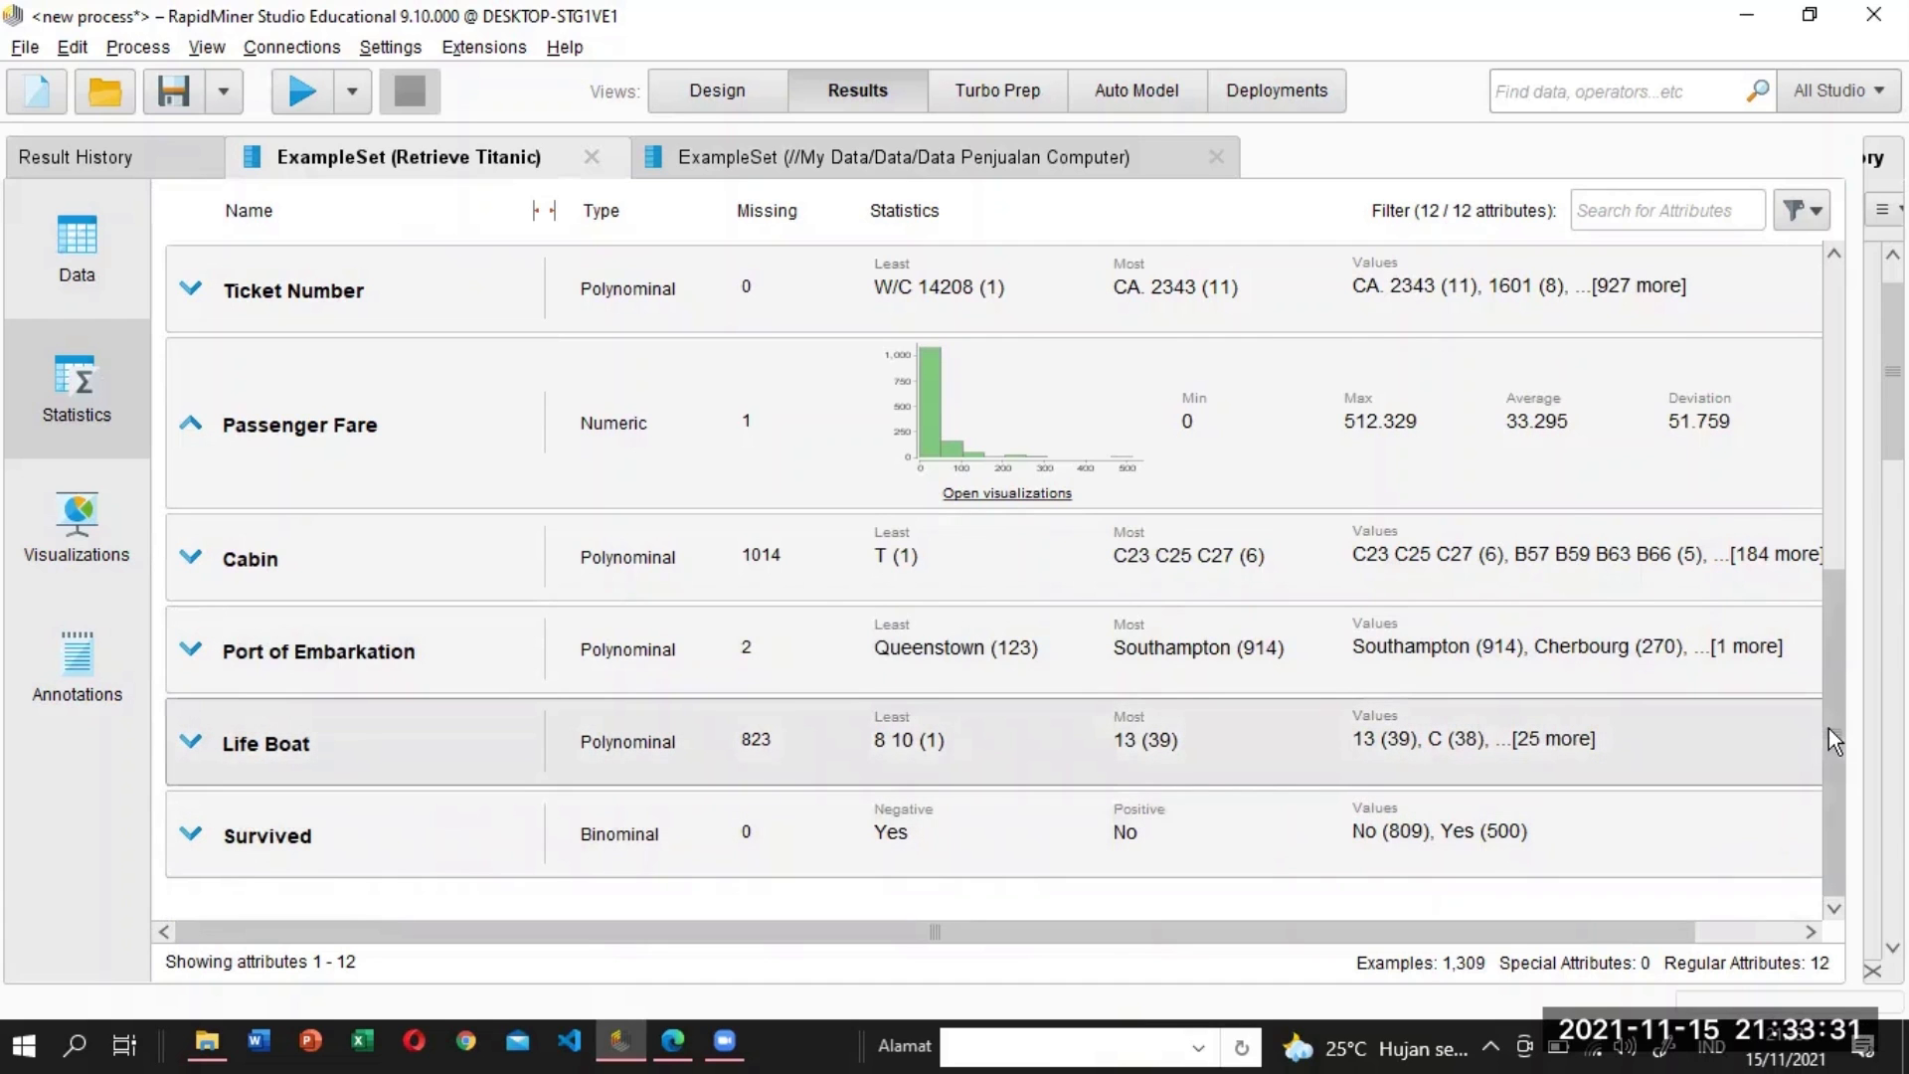
scroll(1828, 644, "up", 6)
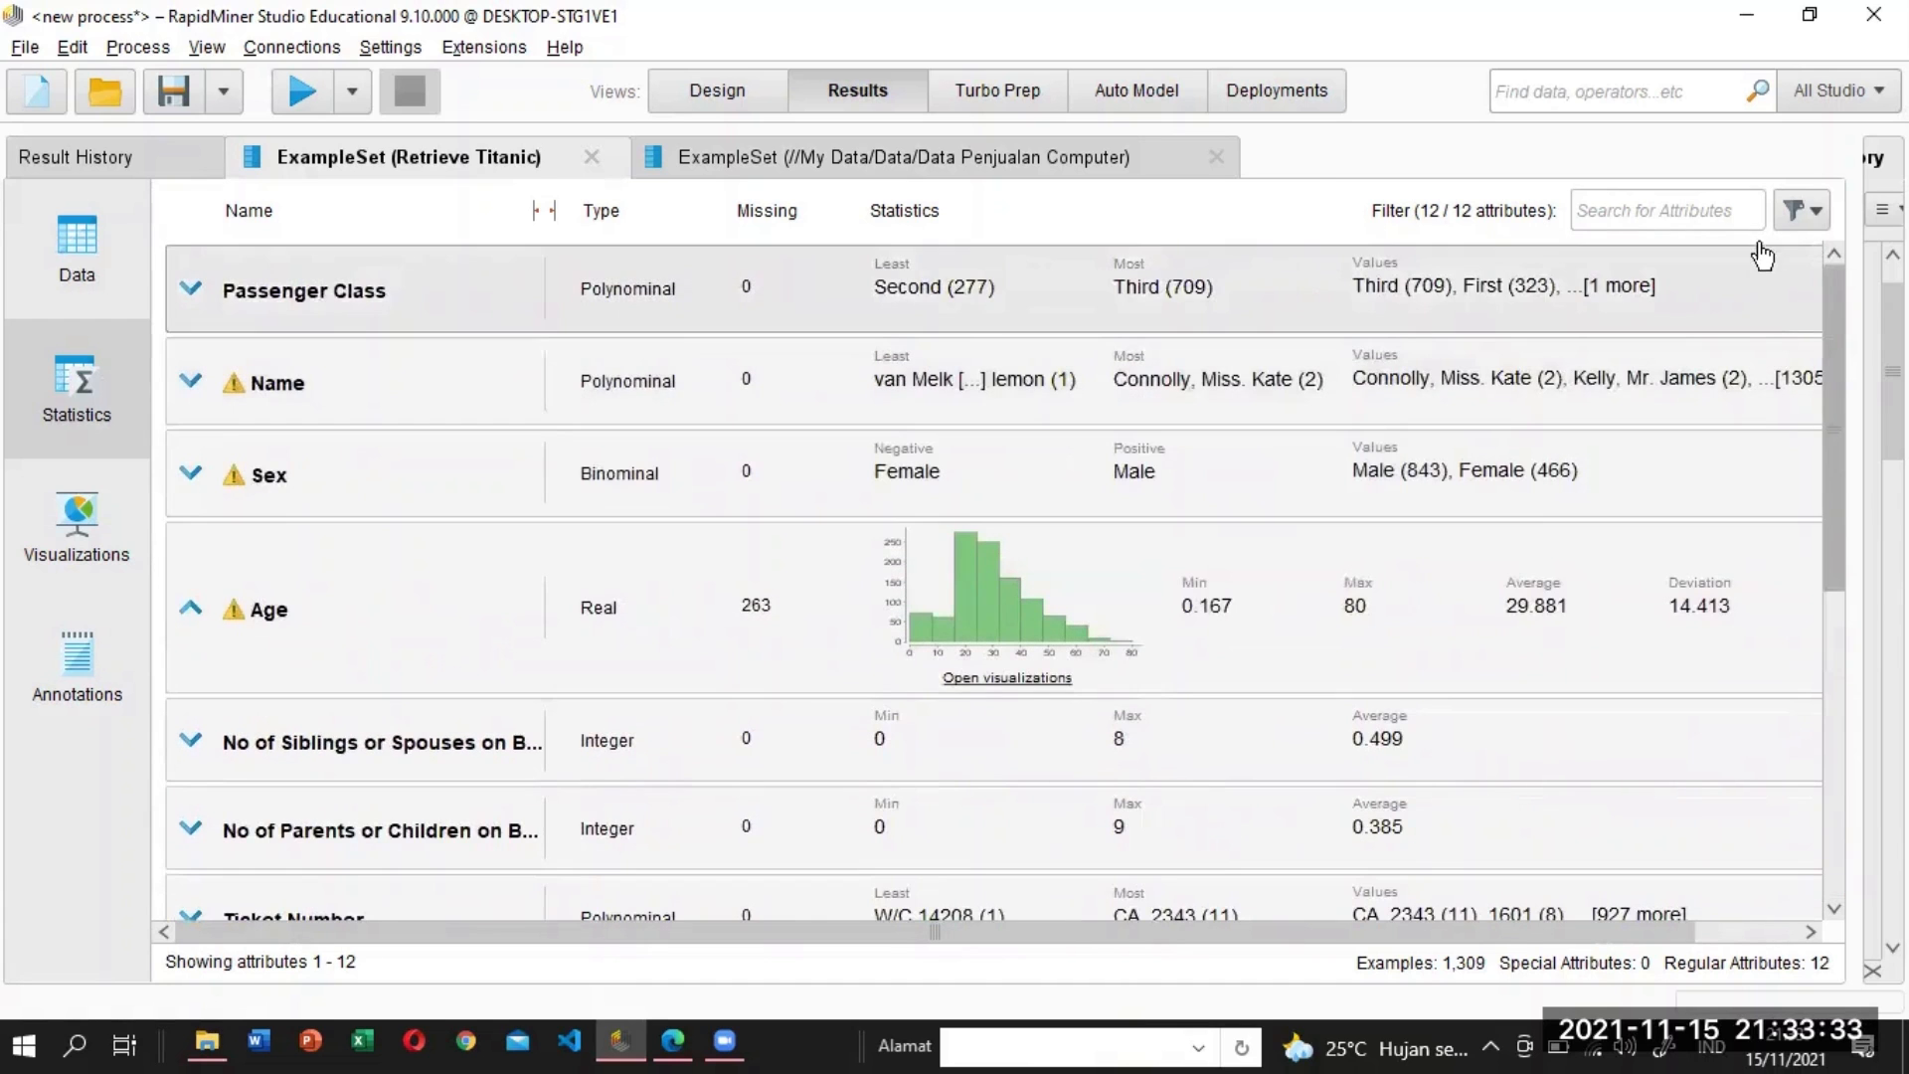
scroll(1841, 449, "down", 1)
scroll(1825, 403, "up", 1)
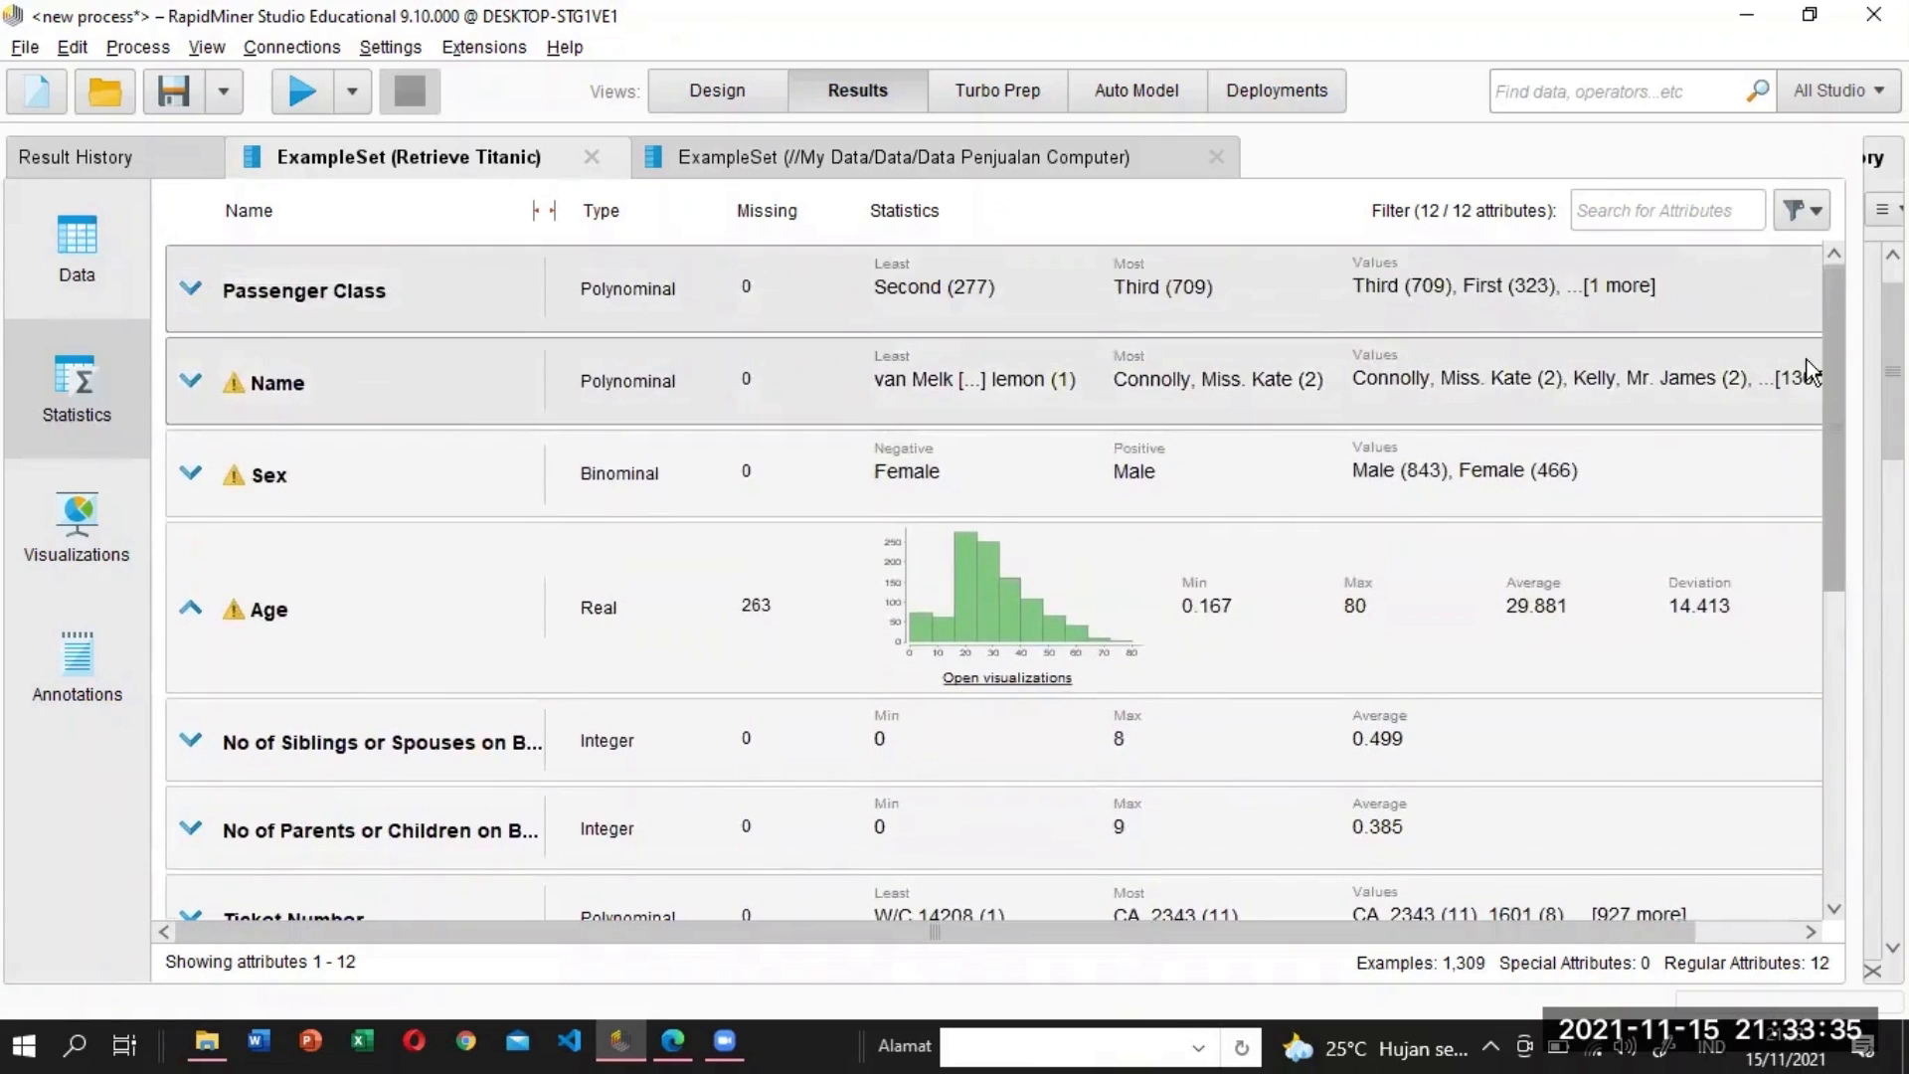
scroll(1813, 437, "down", 2)
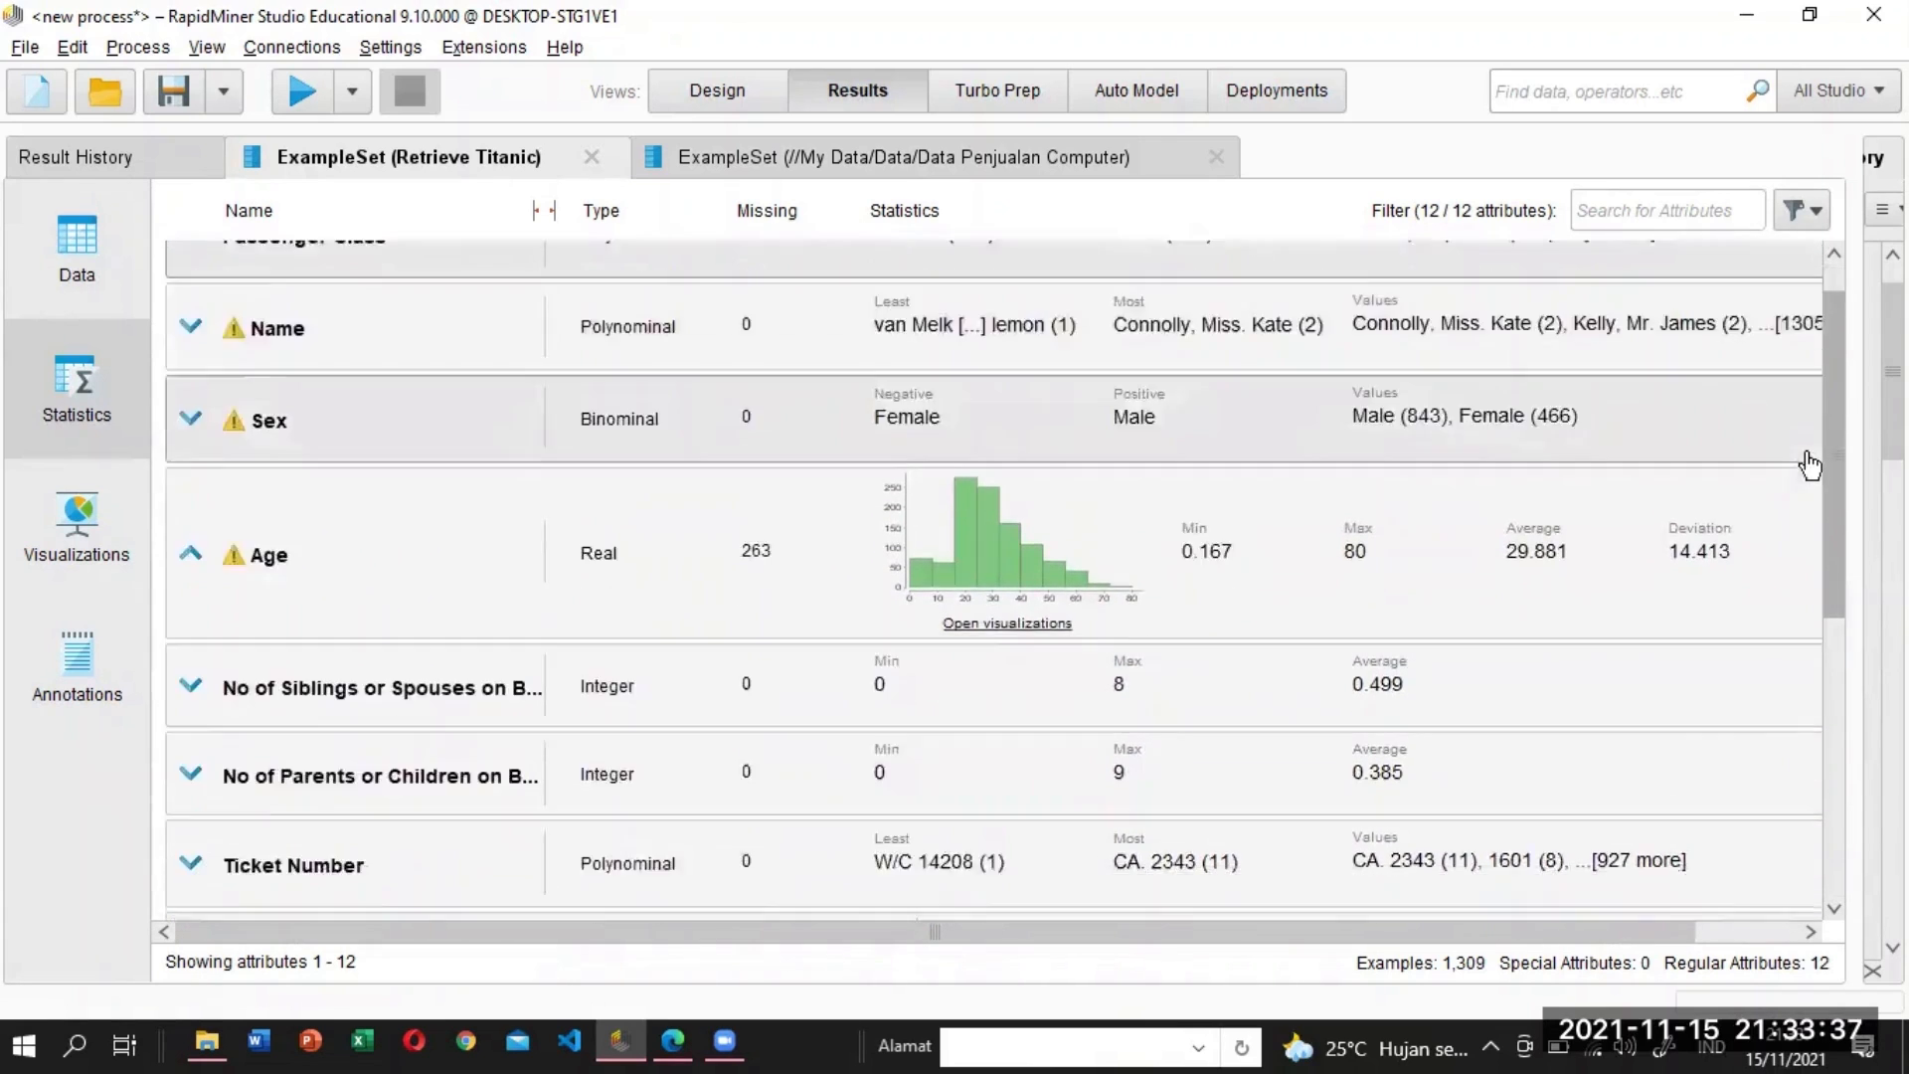
scroll(1799, 477, "up", 2)
scroll(1800, 457, "down", 5)
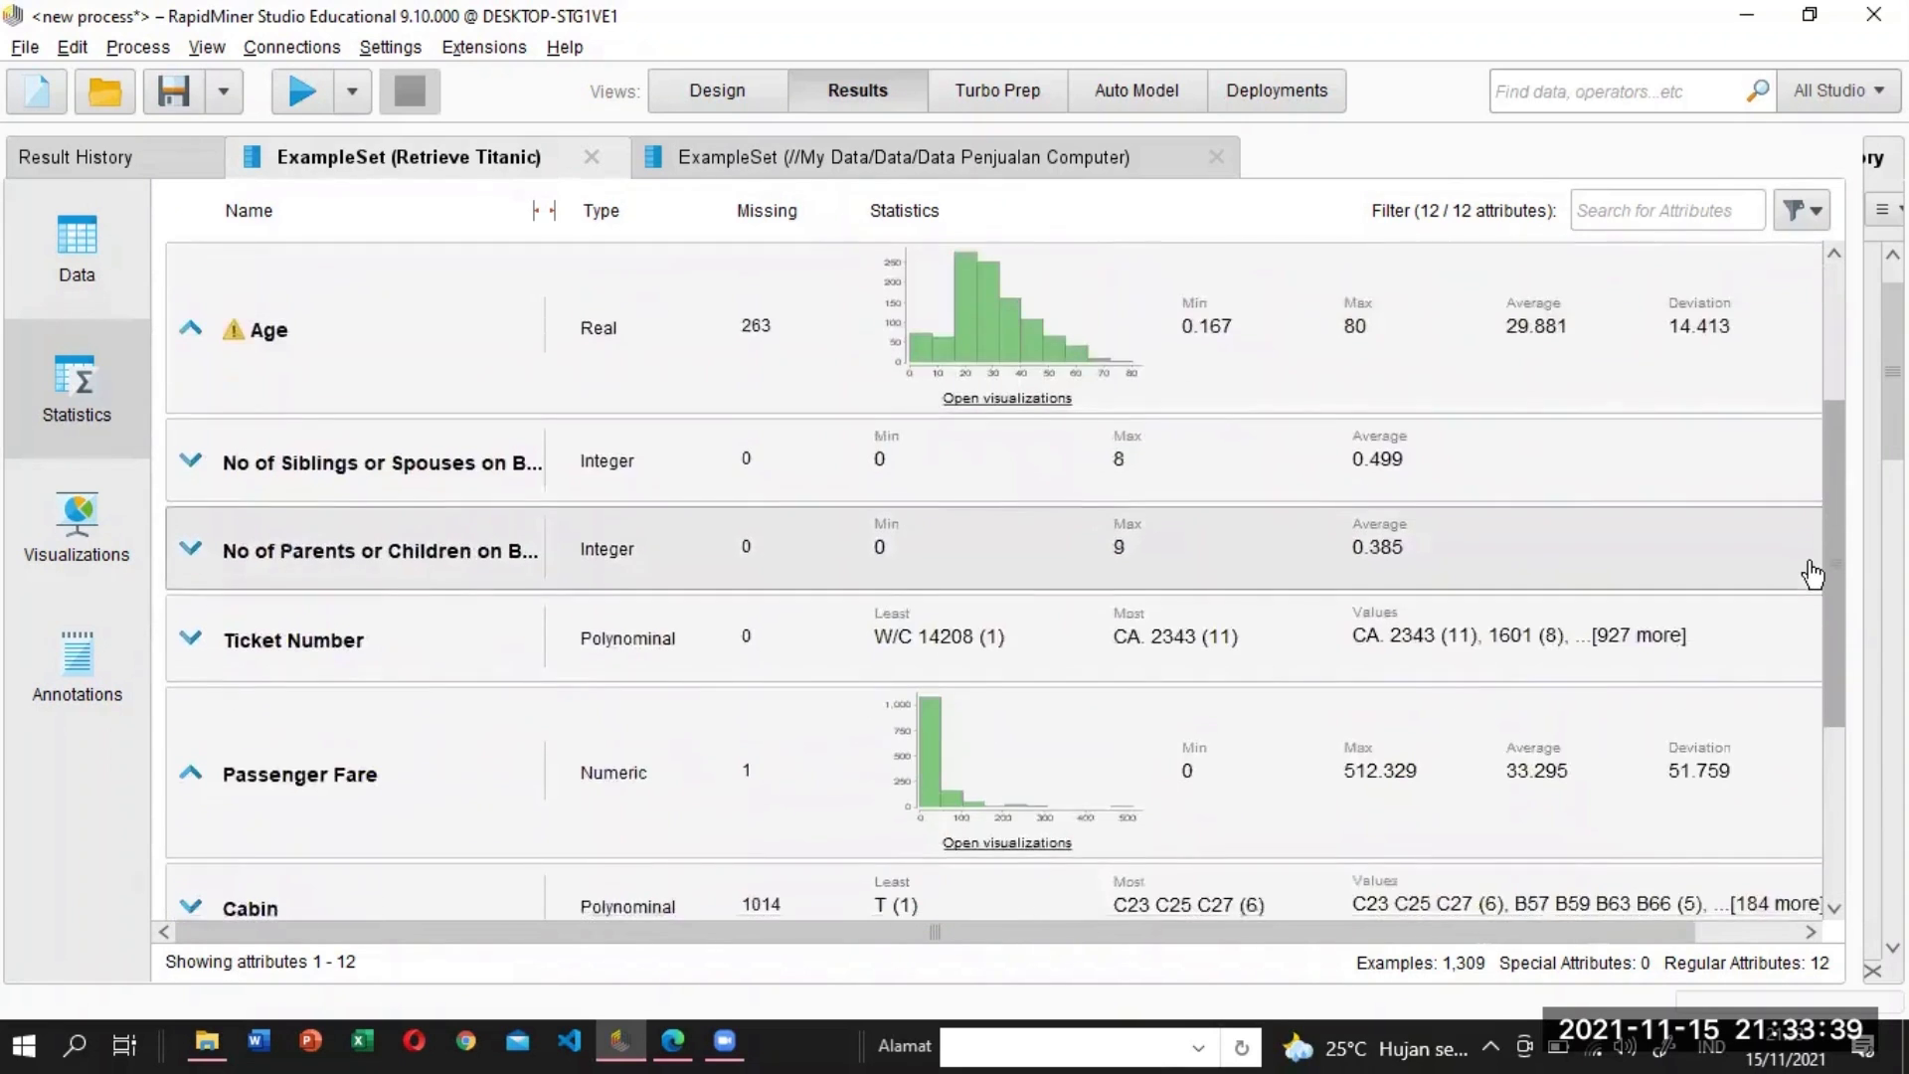
scroll(1814, 656, "down", 3)
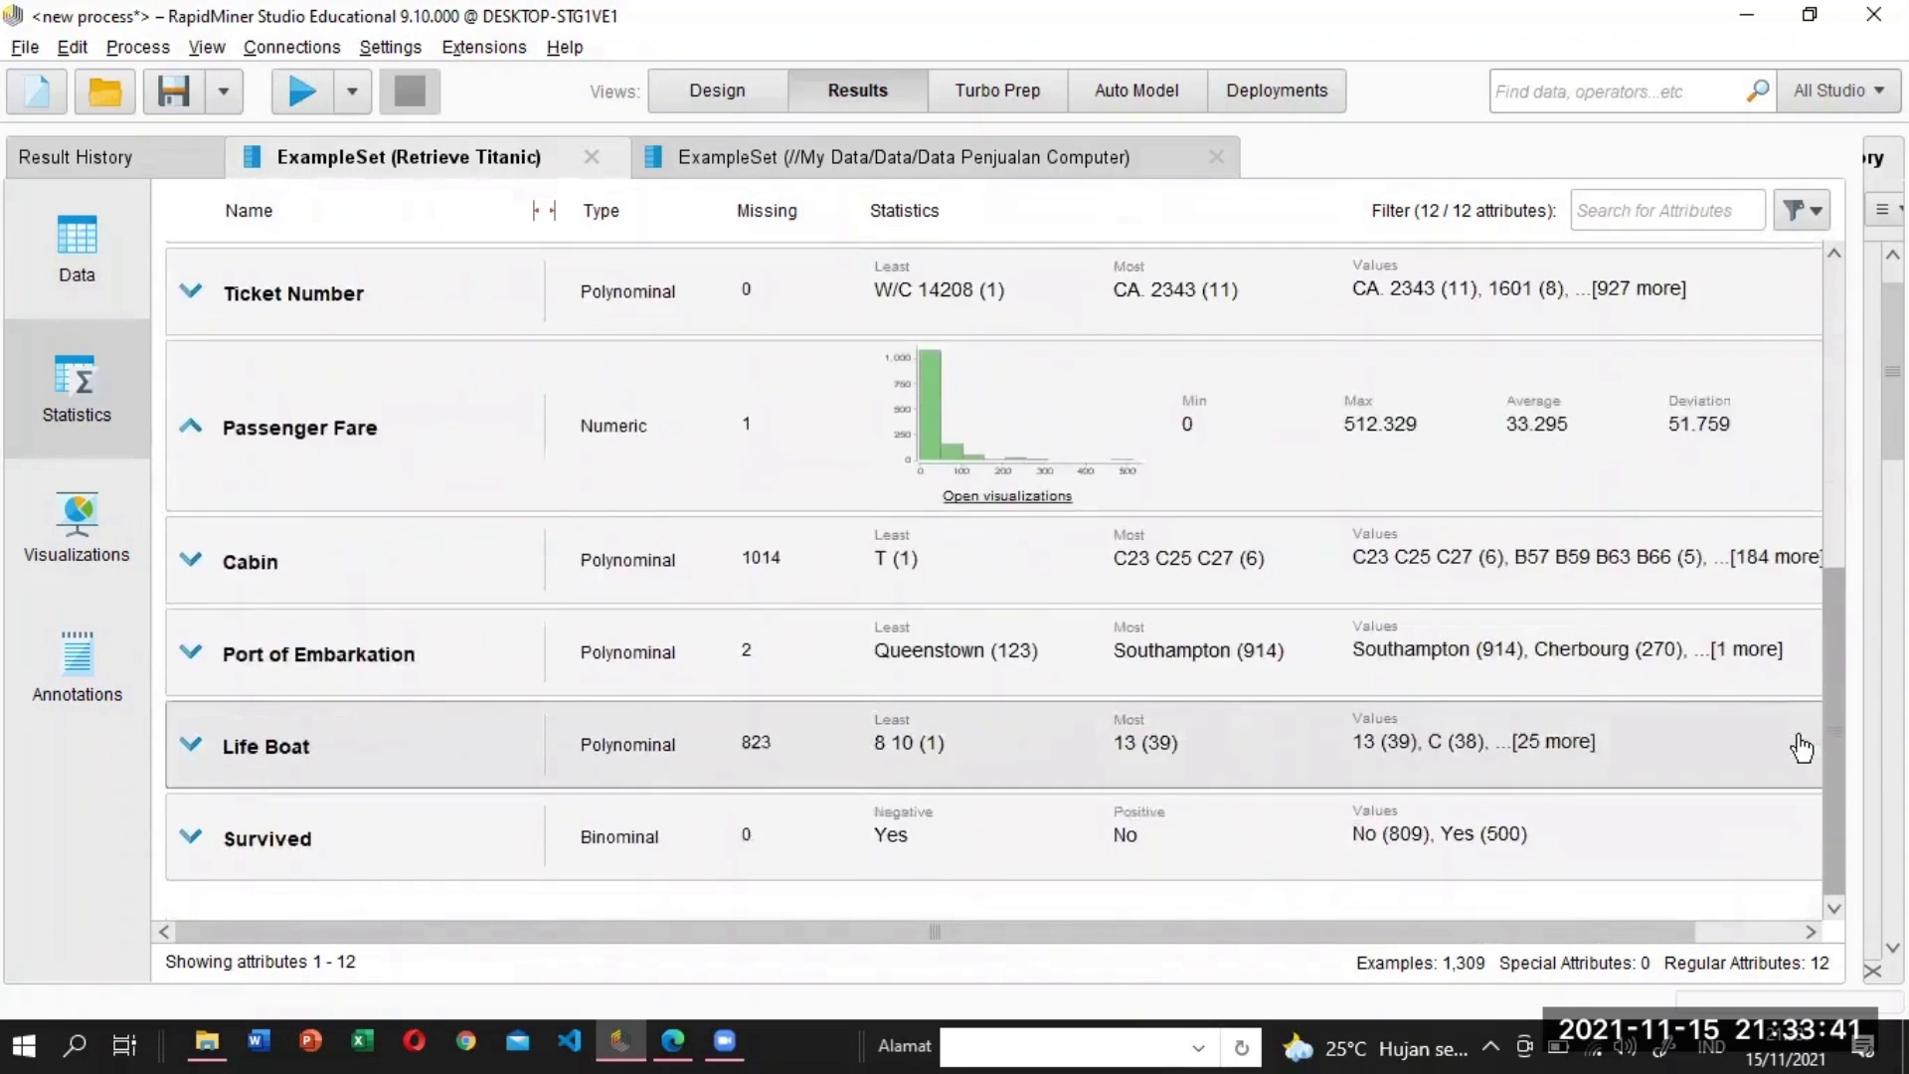
scroll(1785, 771, "up", 8)
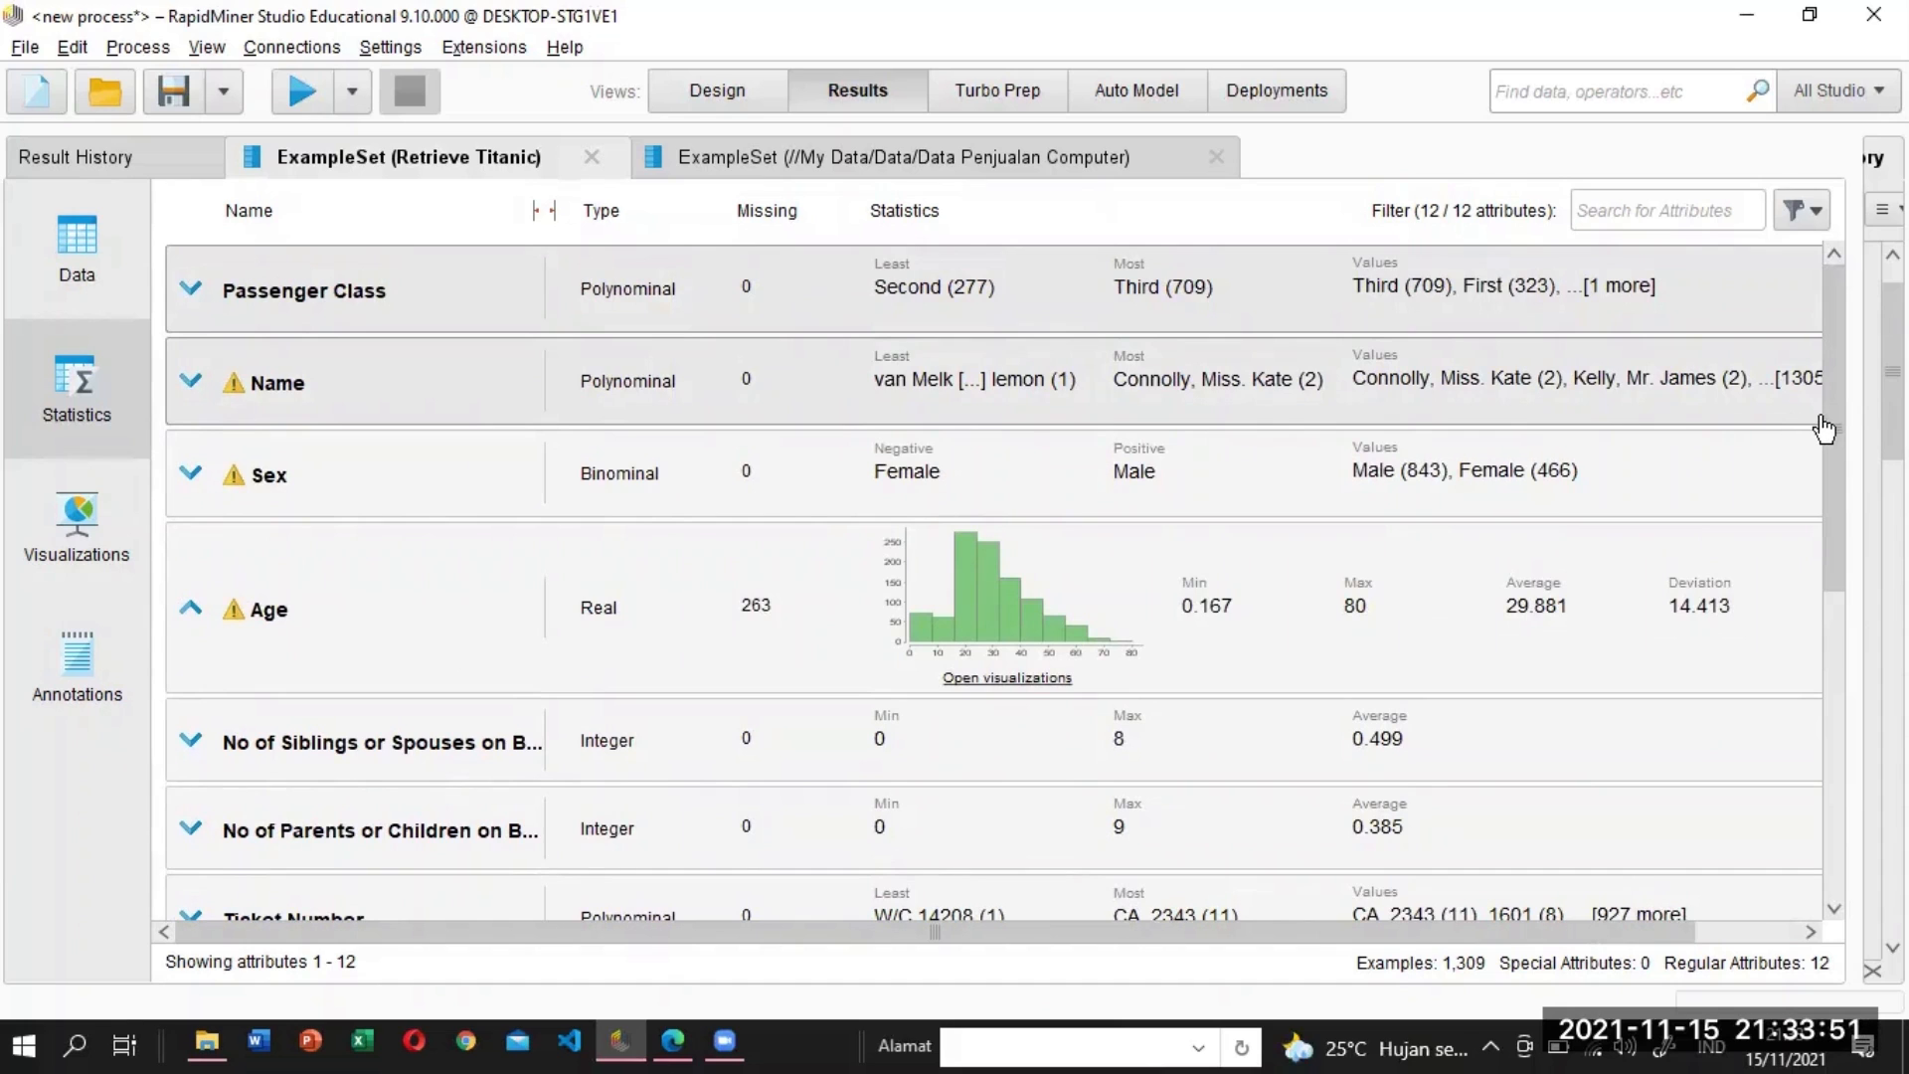
left_click(1819, 421)
left_click_drag(1828, 445, 1831, 596)
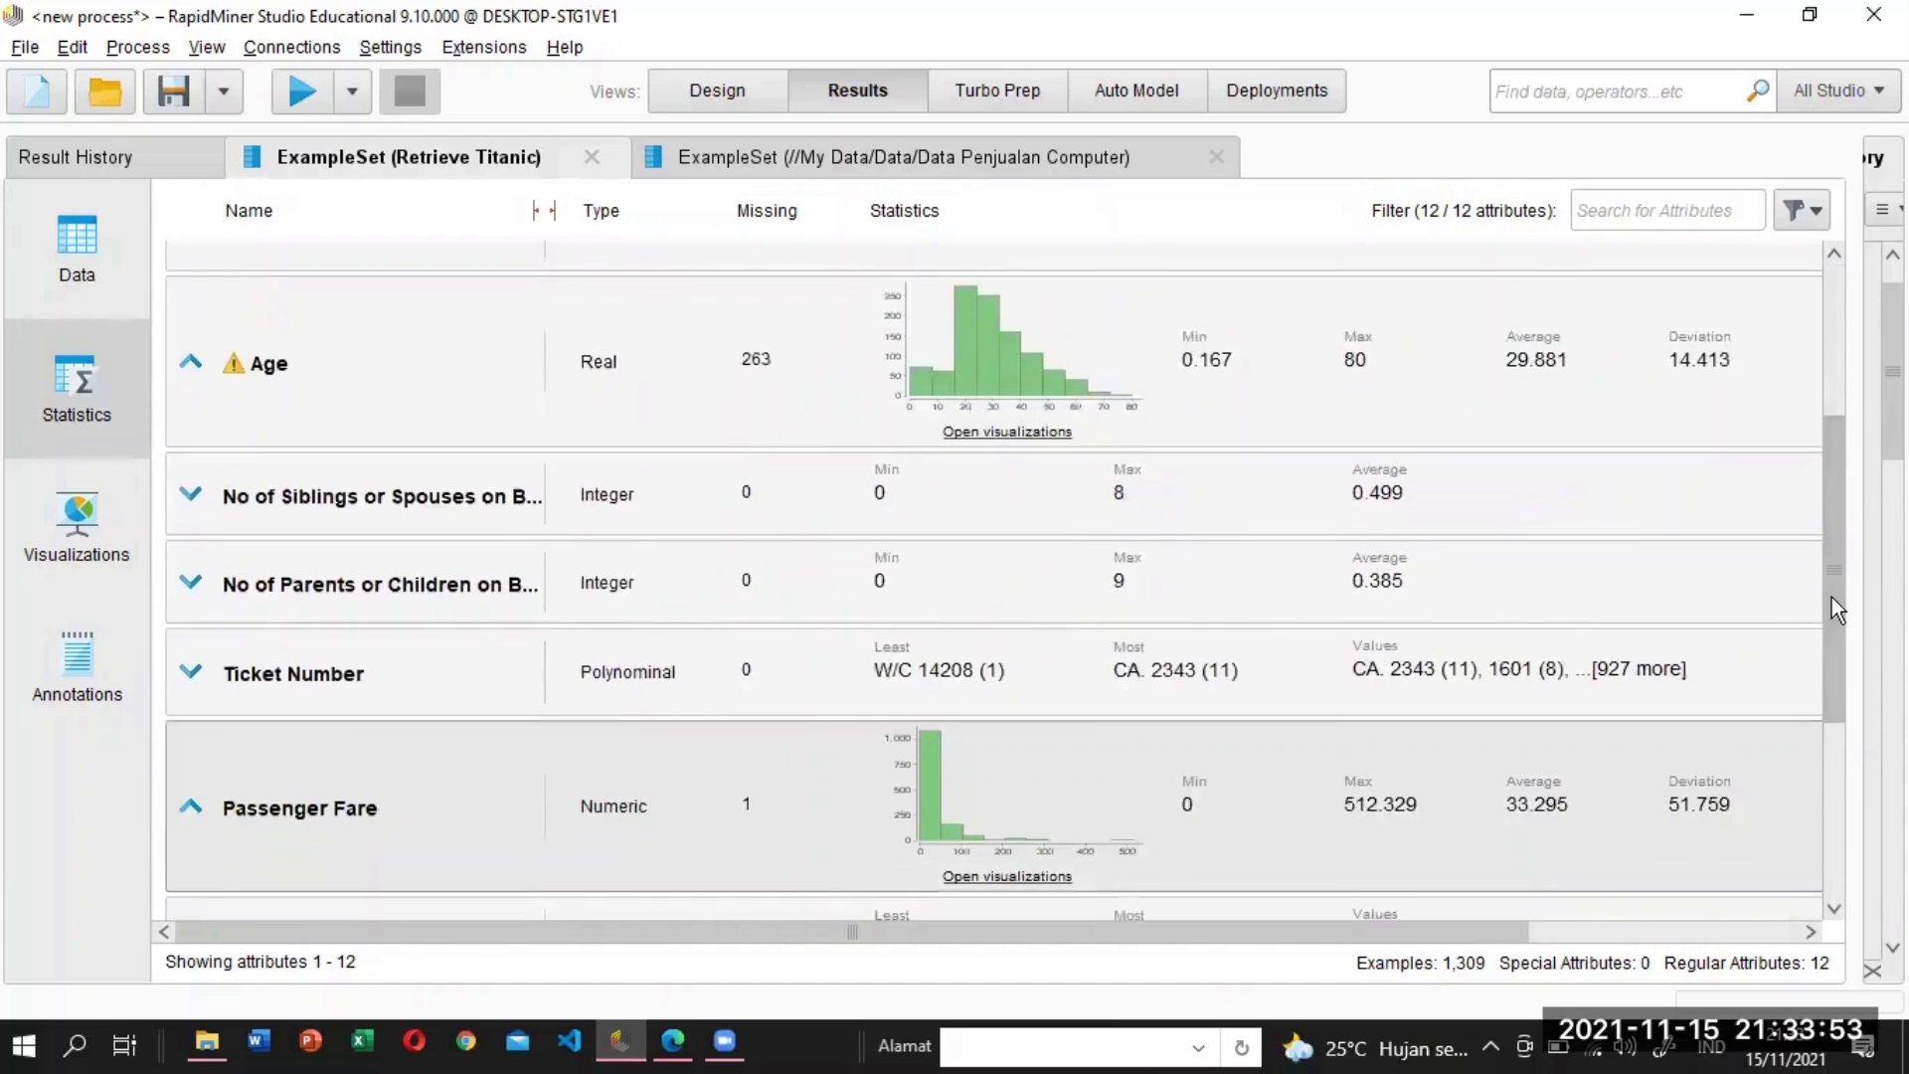
Find the Replace Missing Values operator and insert it into the process between Retrieve Titanic and the result port.
left_click(747, 87)
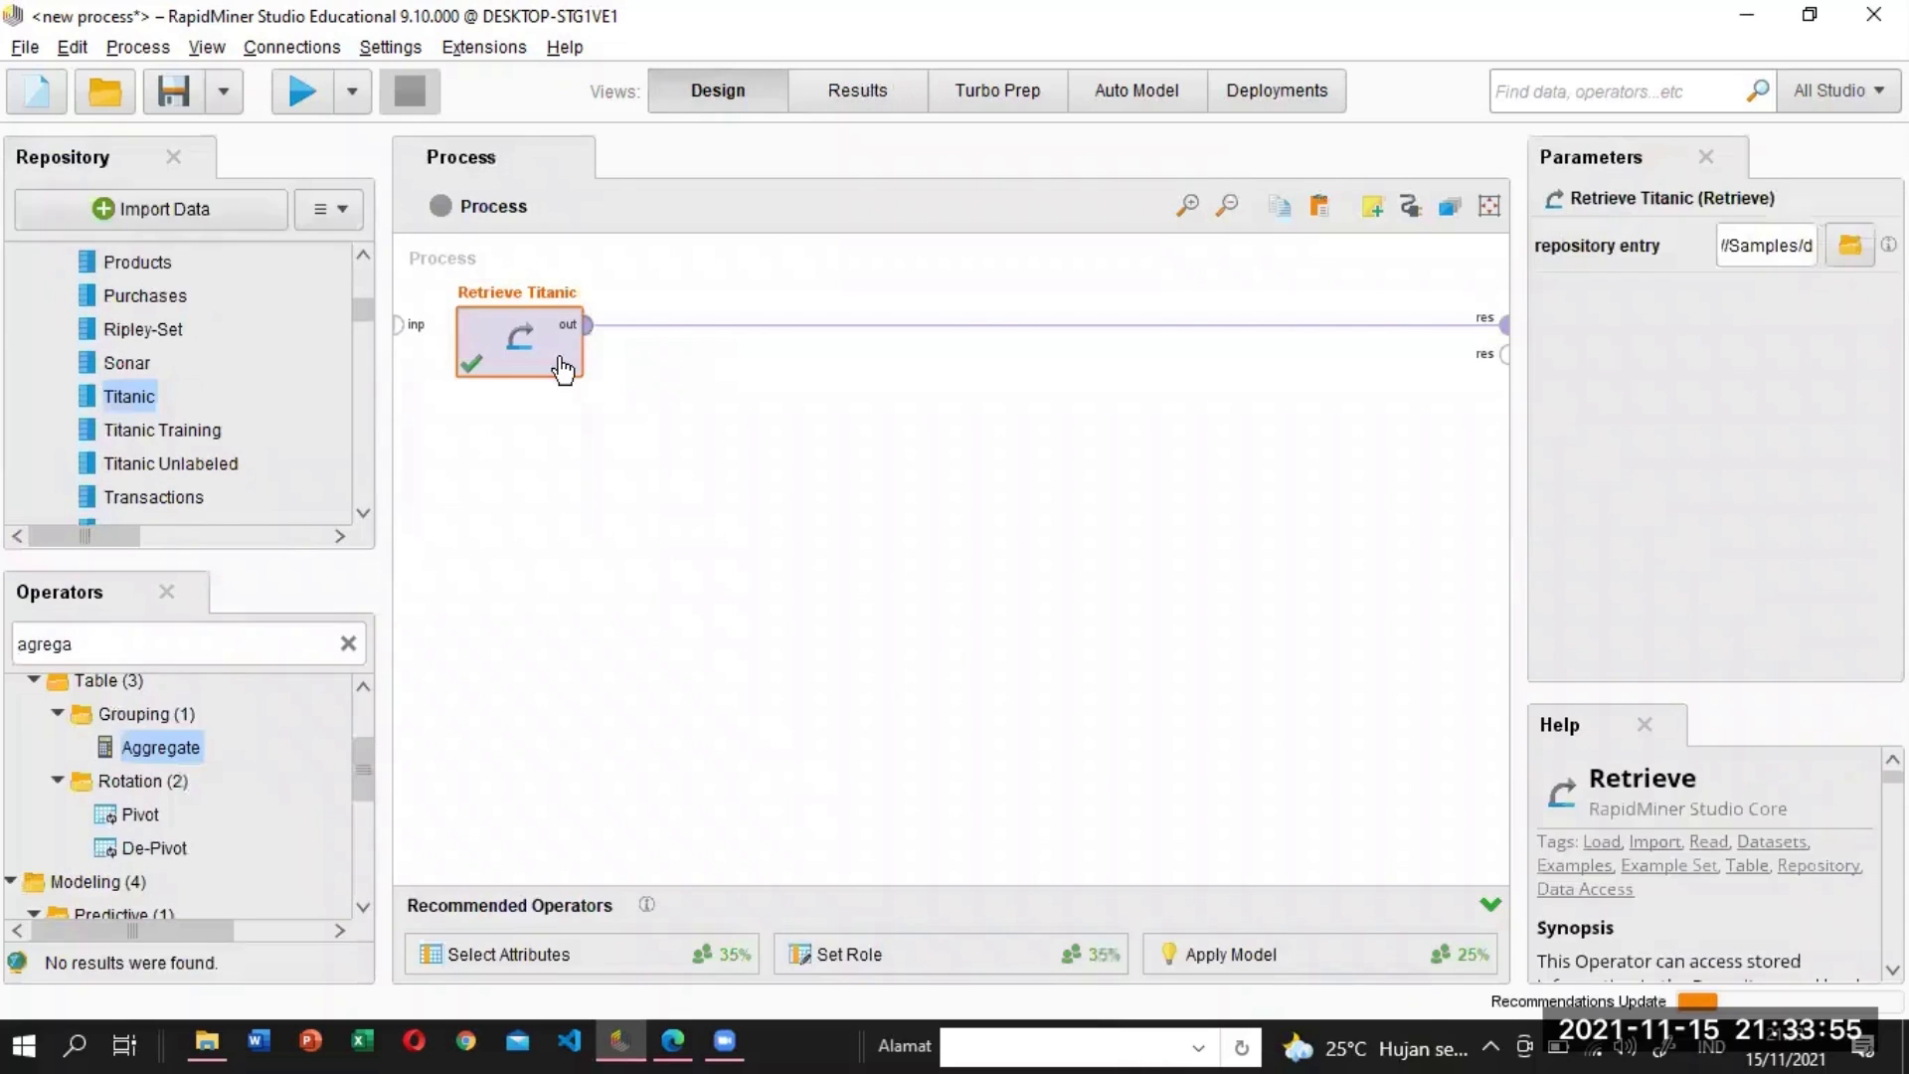
left_click(350, 646)
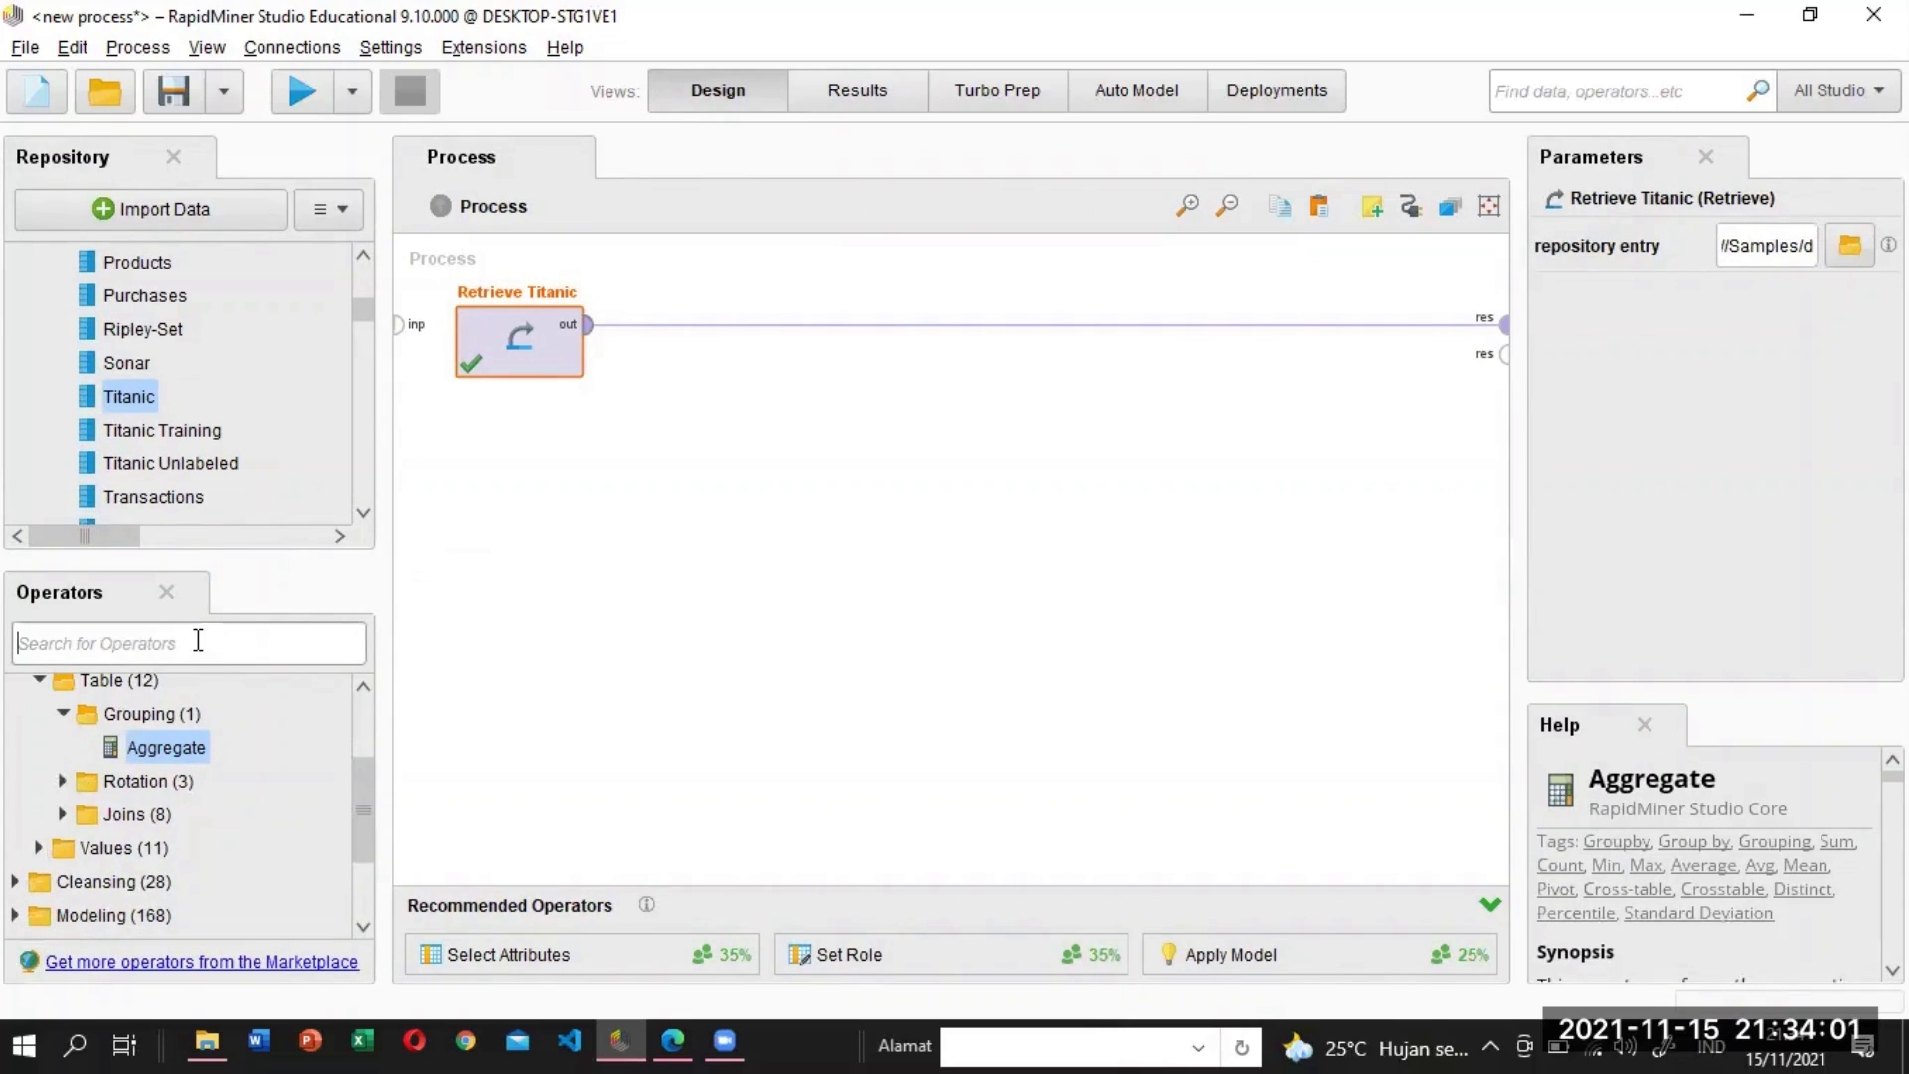
type("repla")
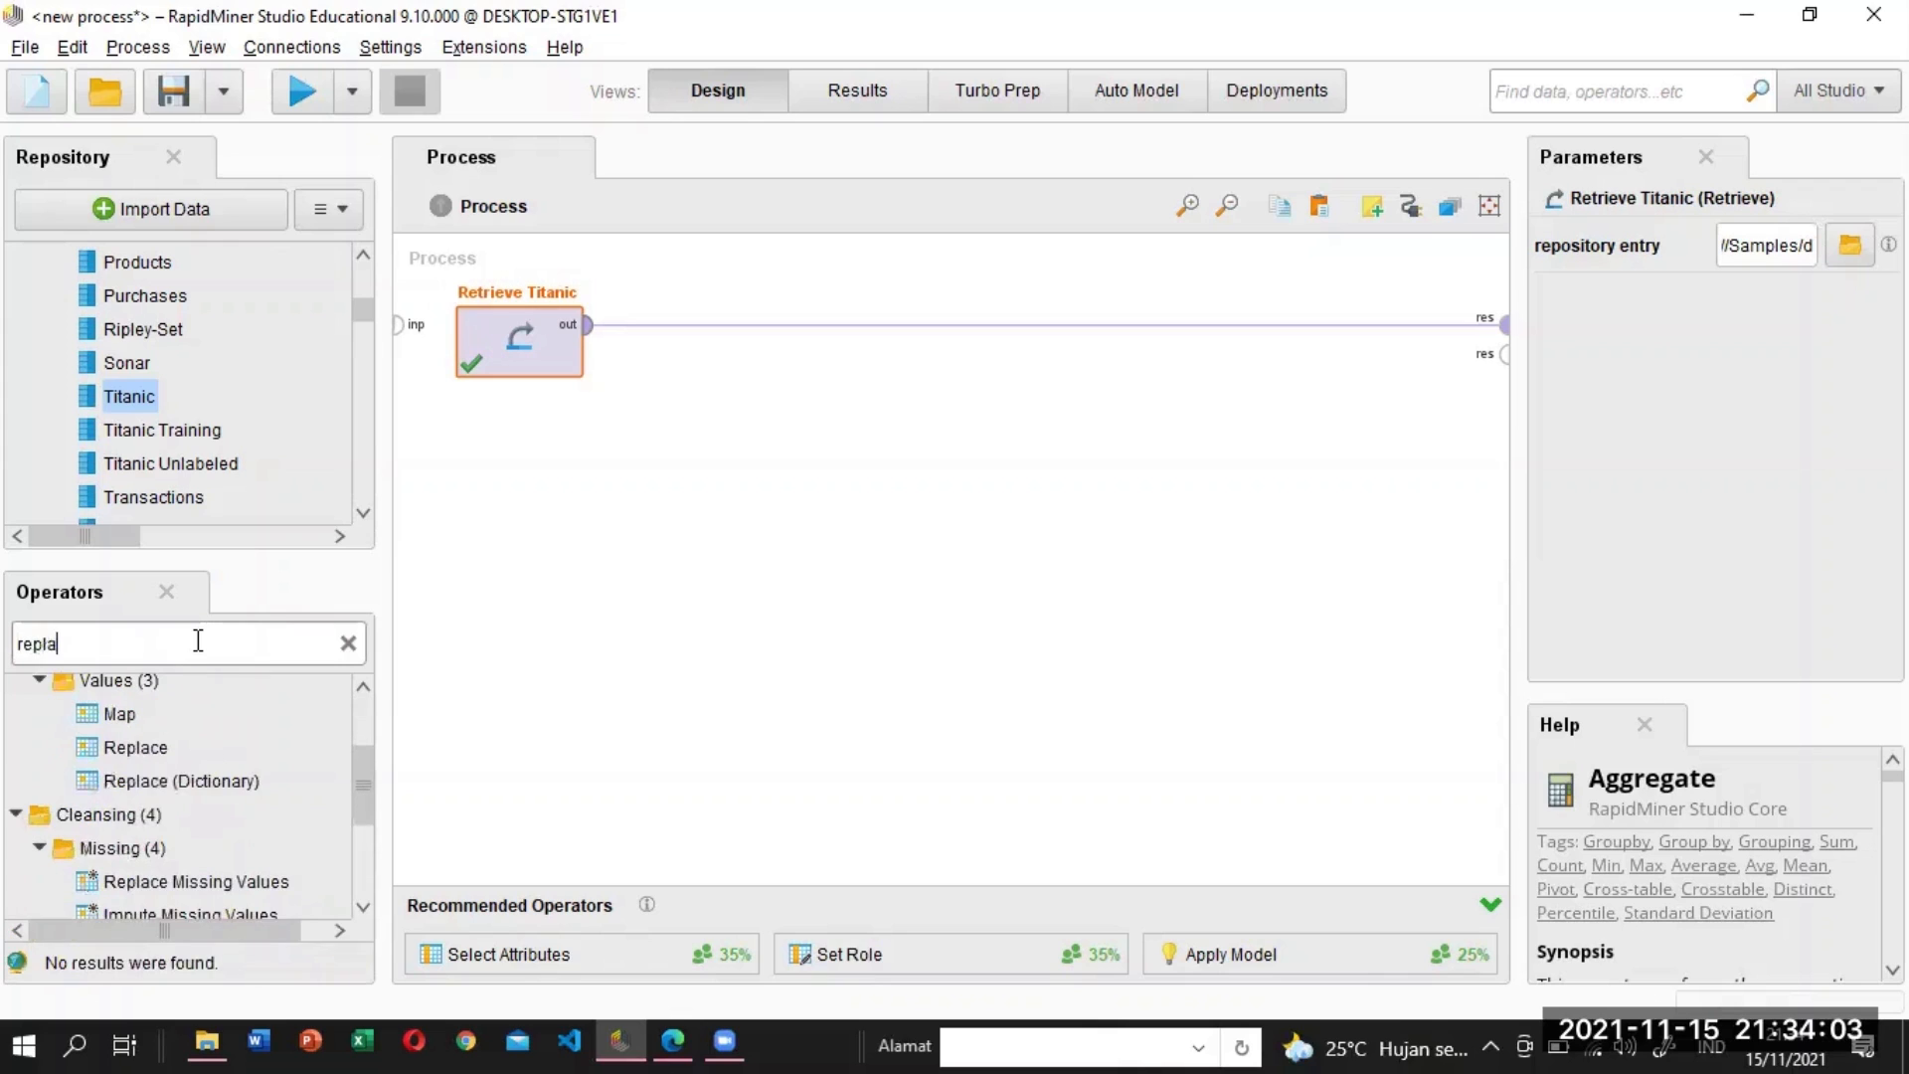
type("c")
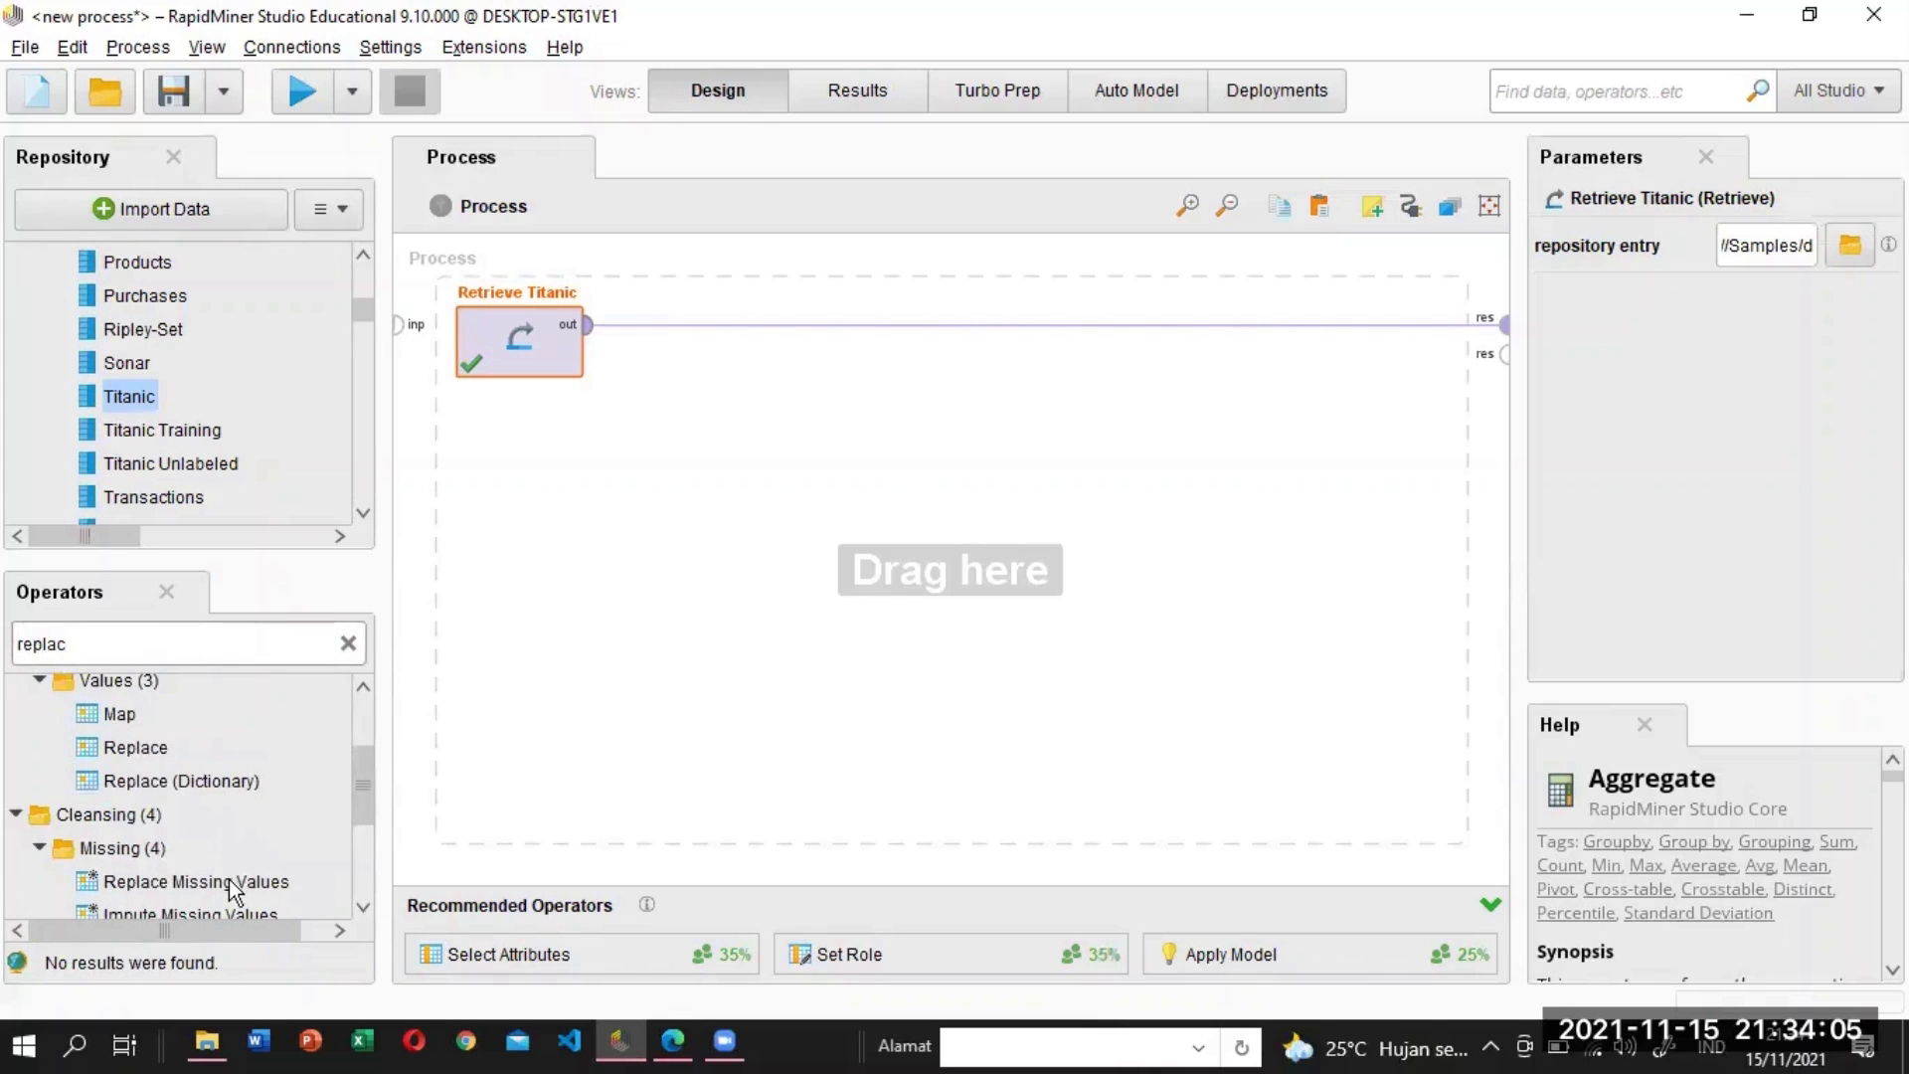
left_click_drag(215, 891, 724, 324)
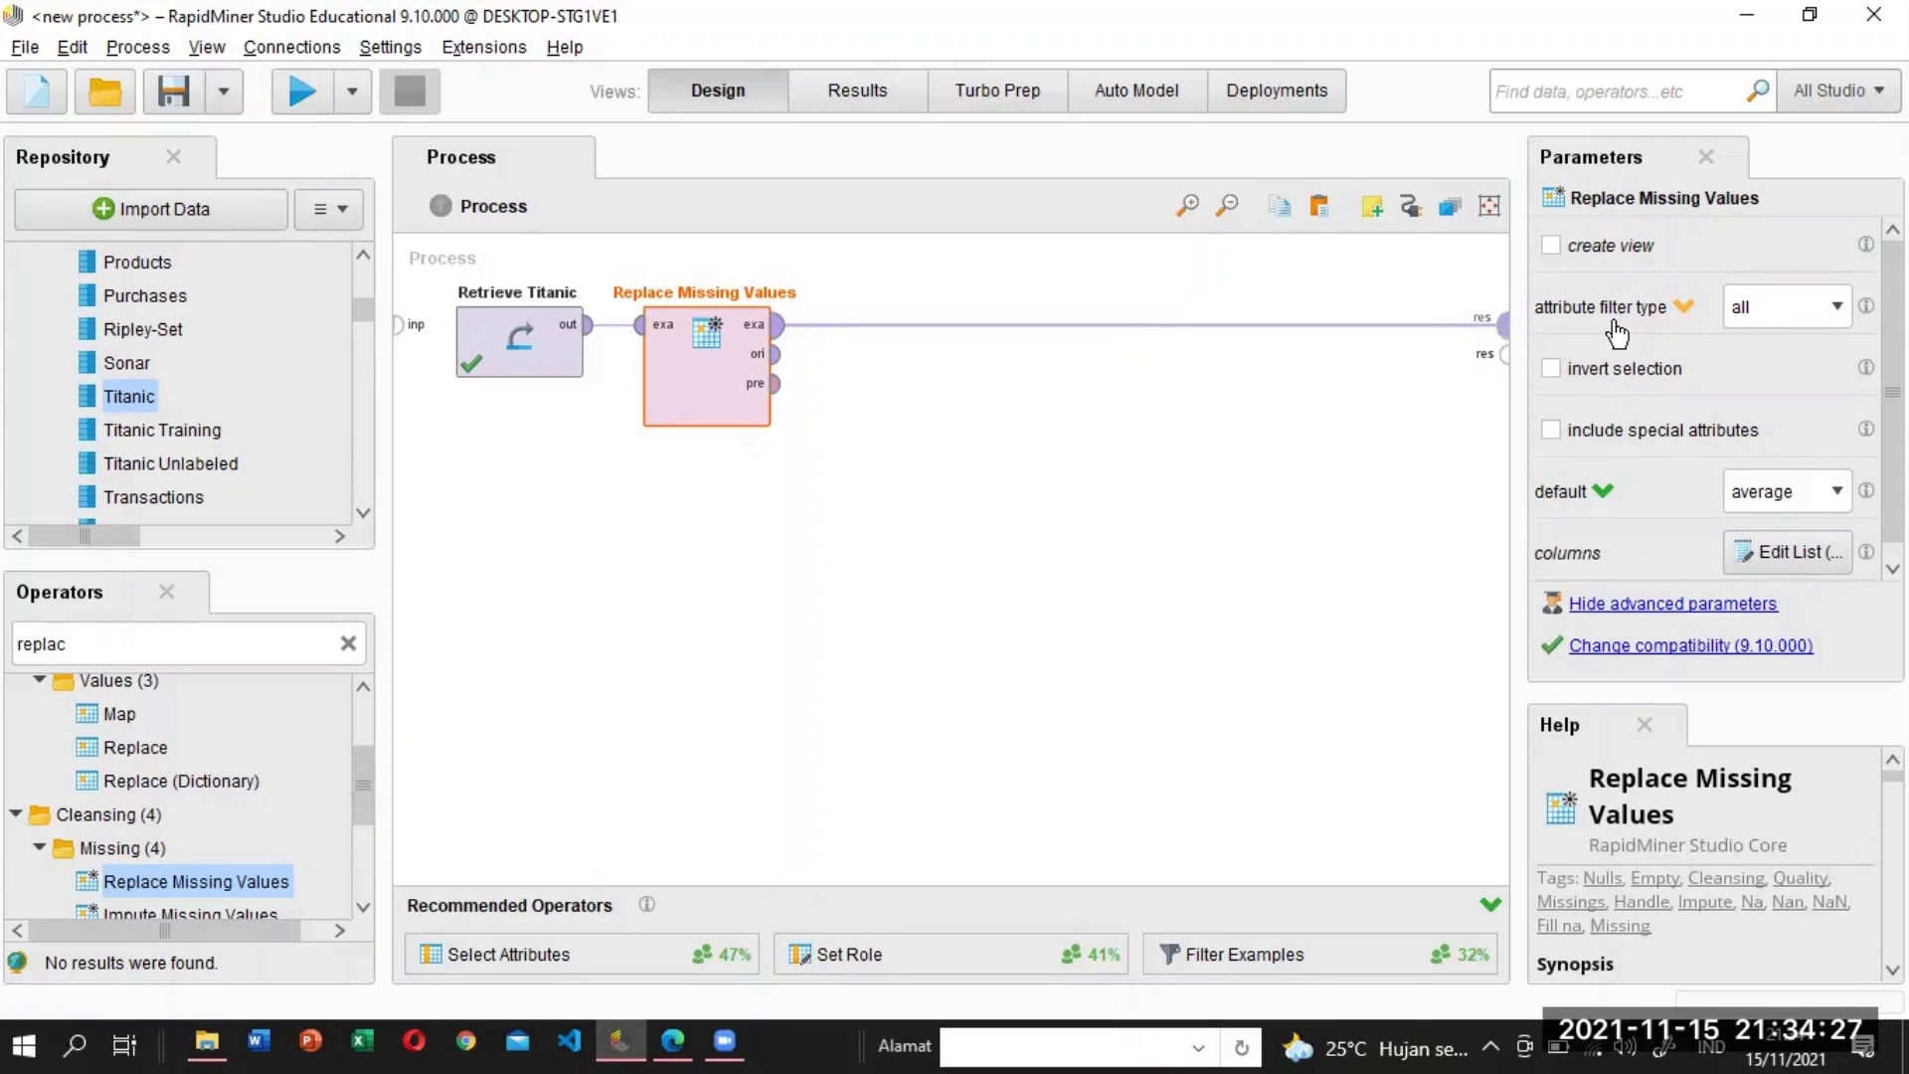
Set the attribute filter type of the Replace Missing Values operator to subset.
left_click(1838, 310)
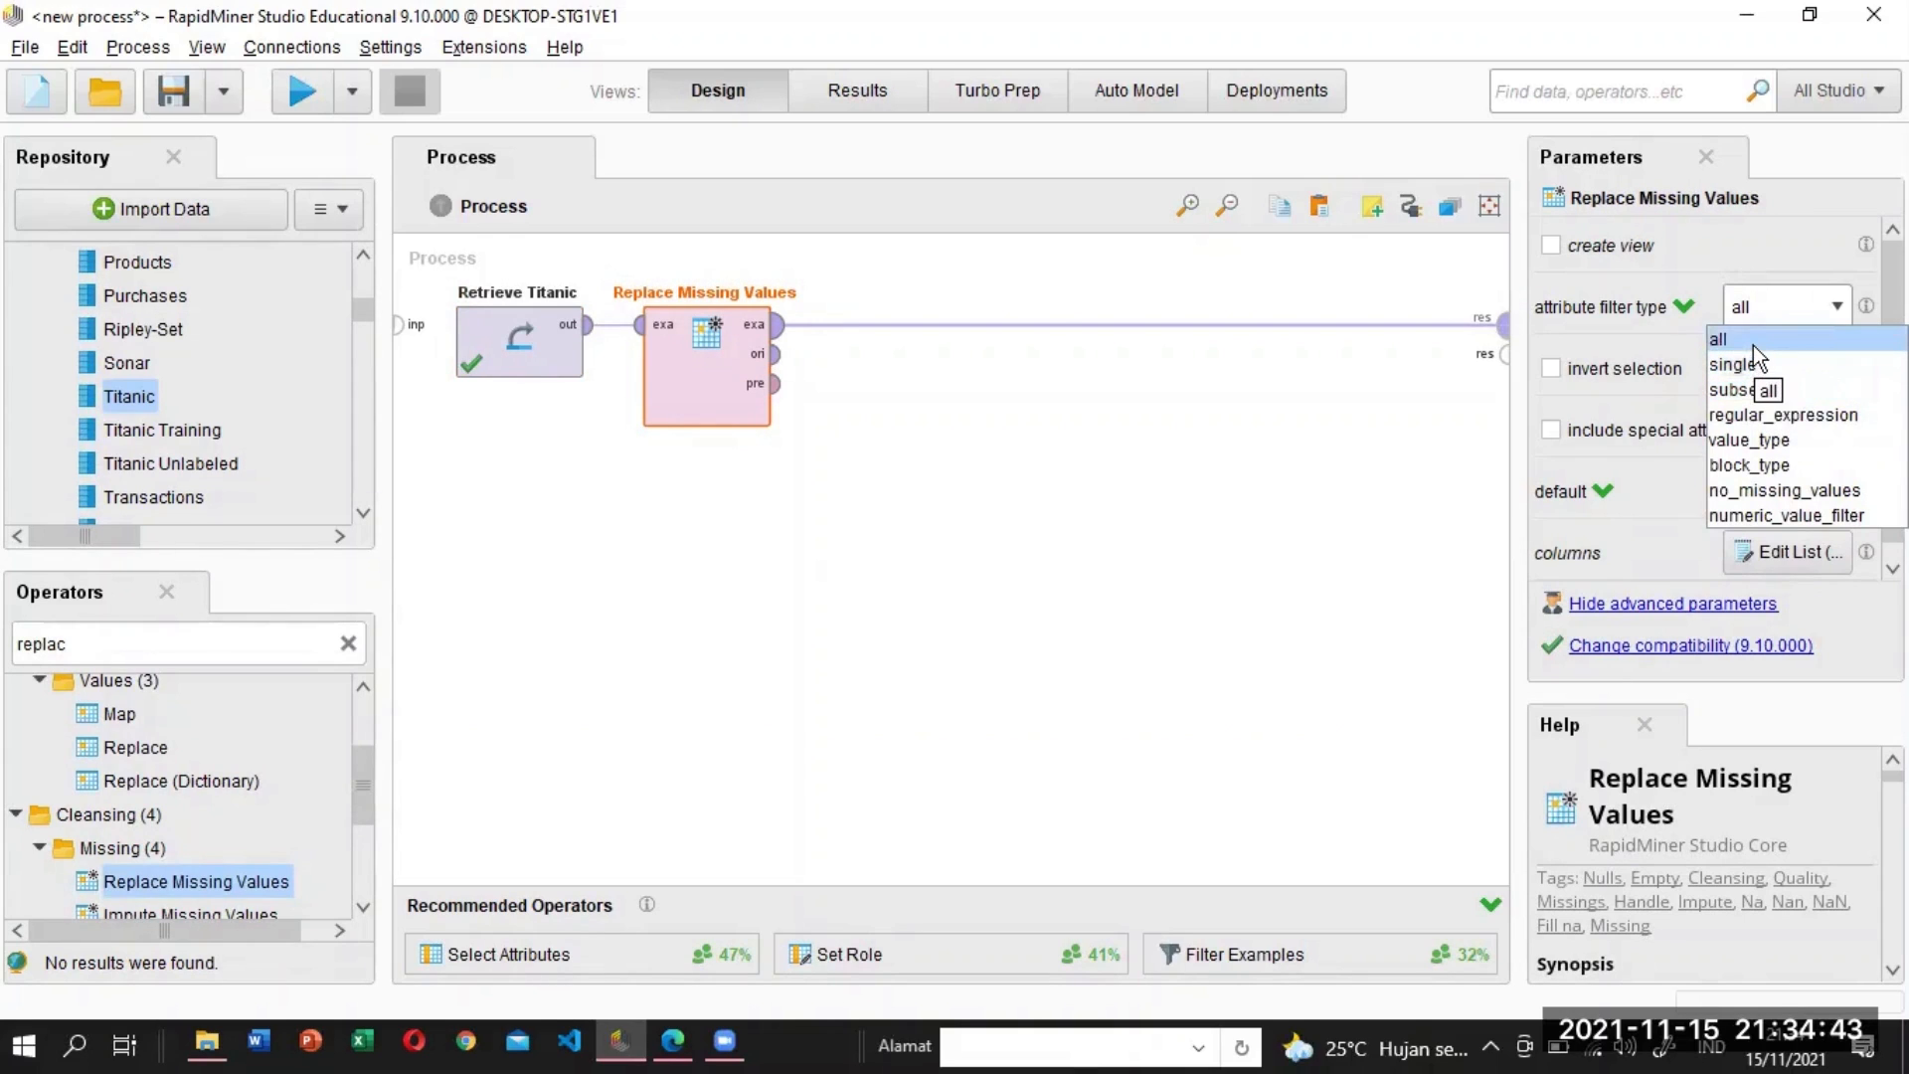
left_click(1837, 309)
left_click(1838, 314)
left_click(1749, 366)
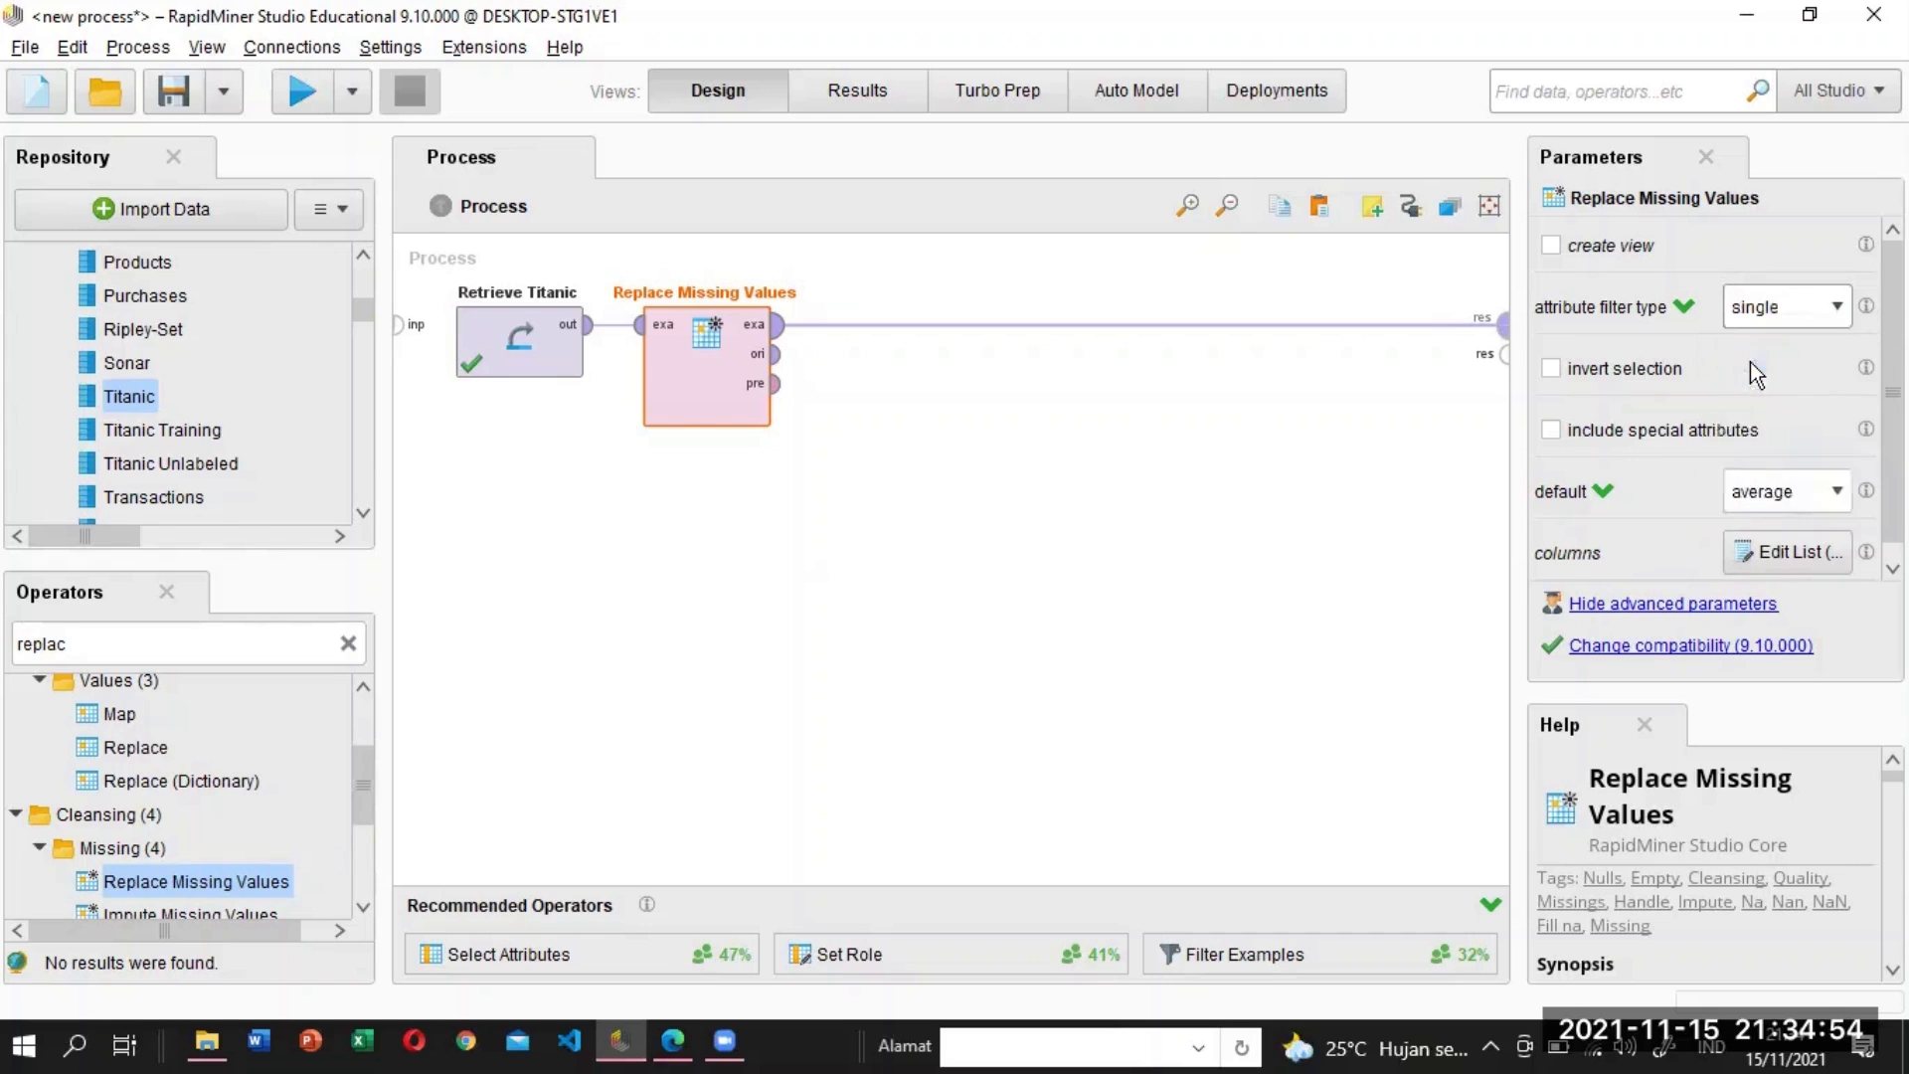
left_click(1838, 308)
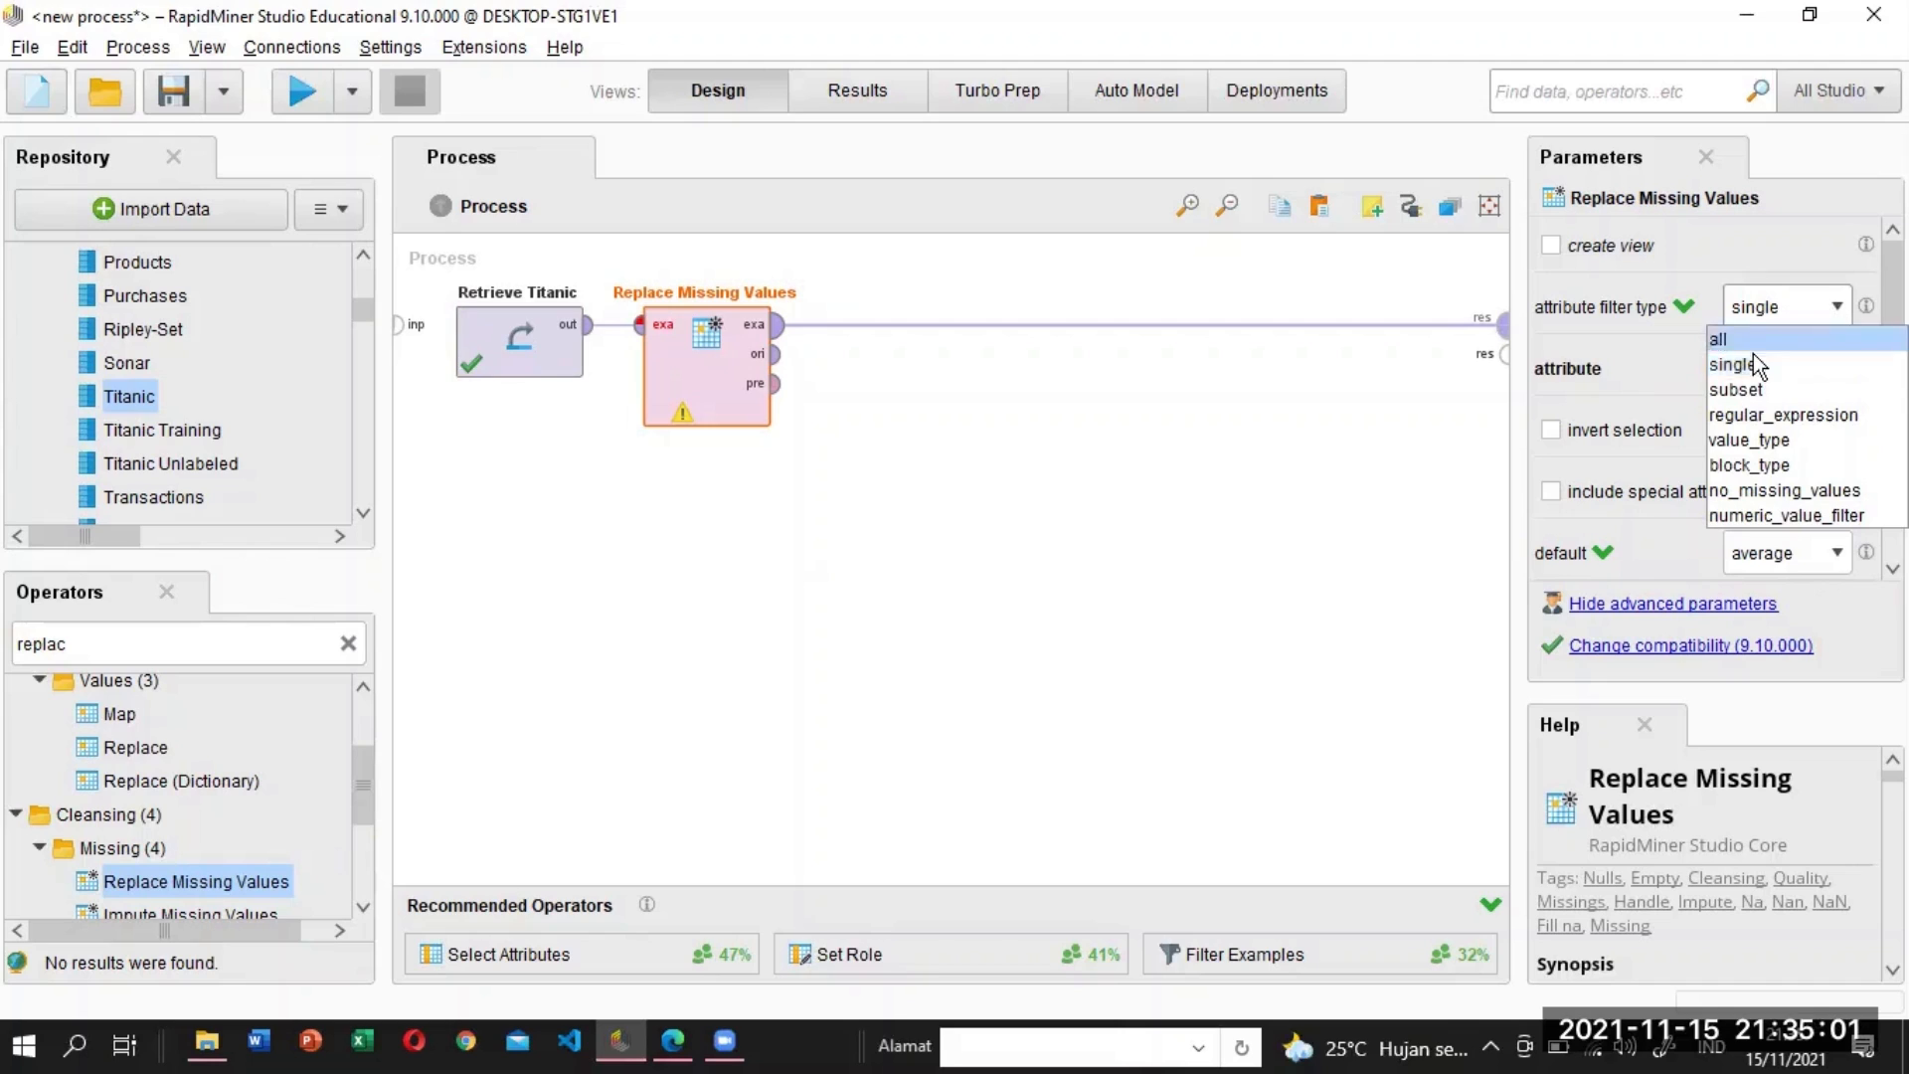
left_click(1725, 398)
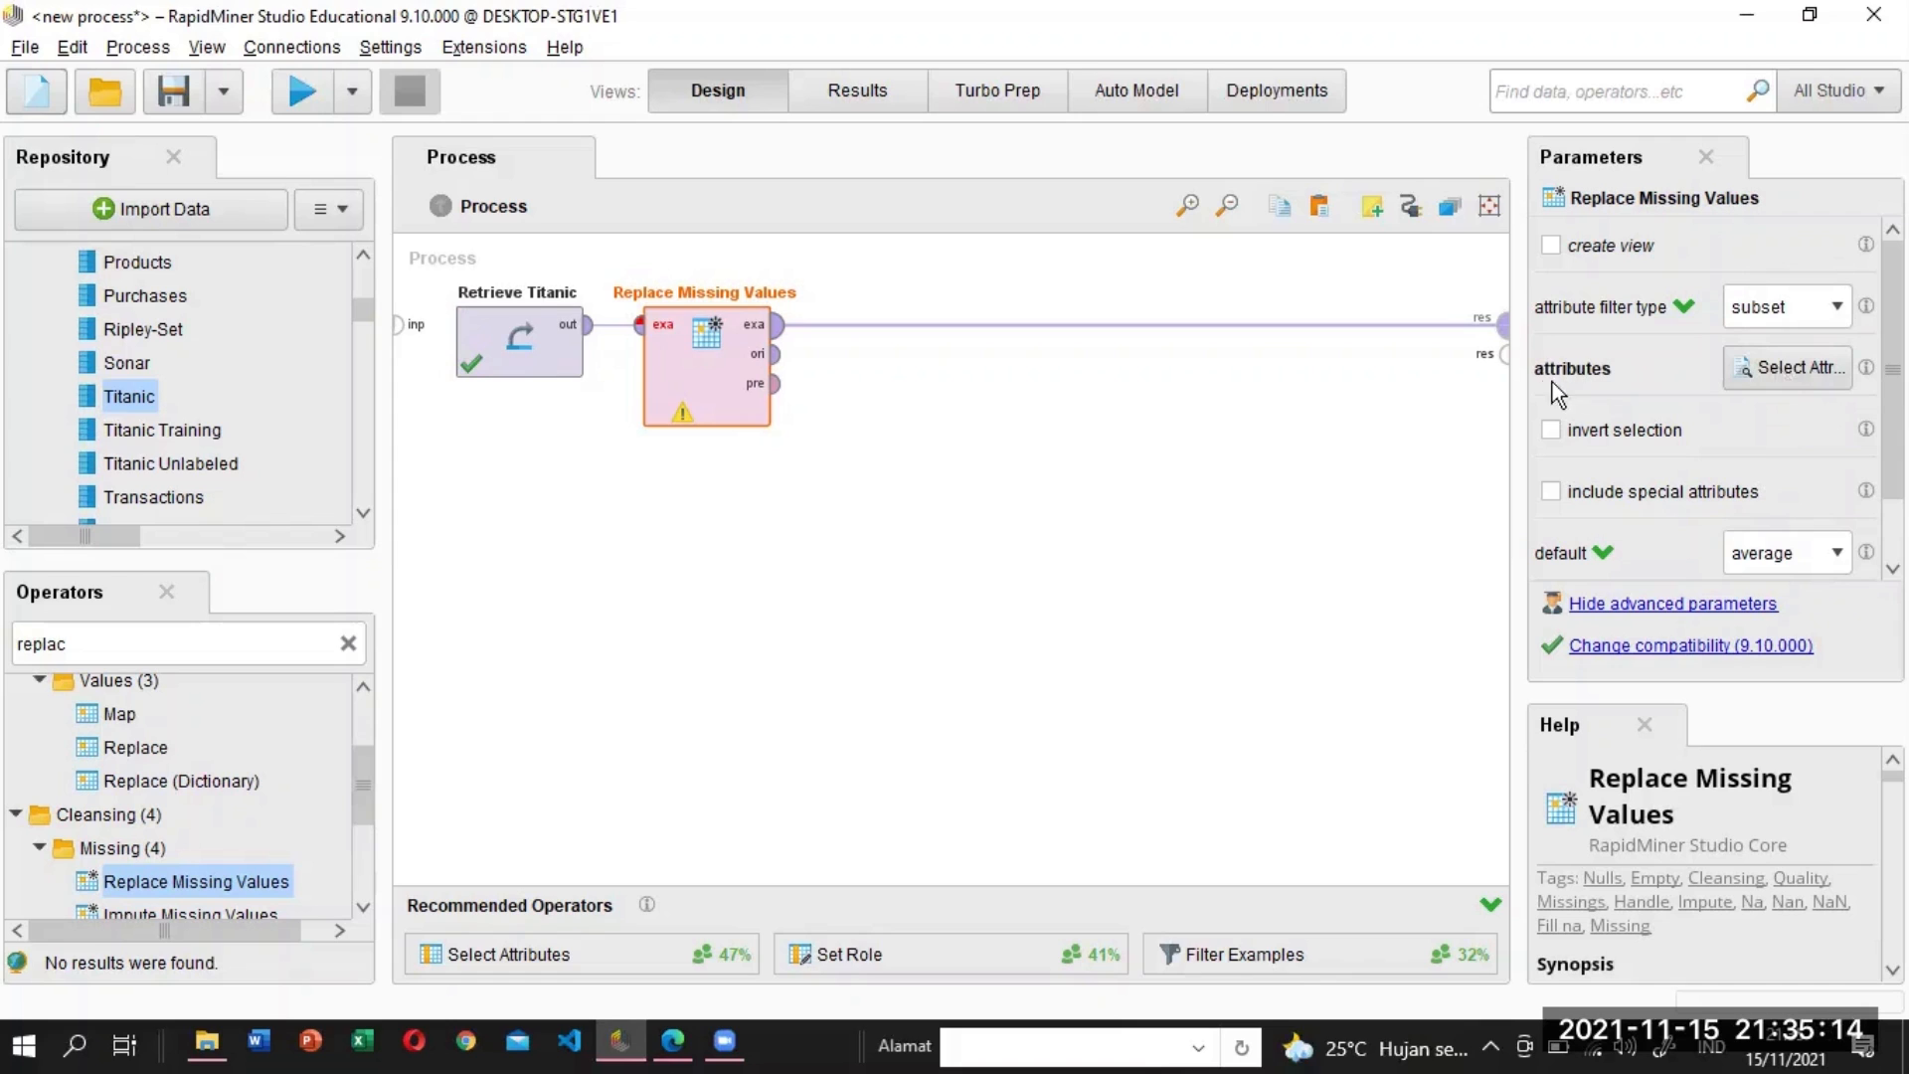
left_click(1753, 382)
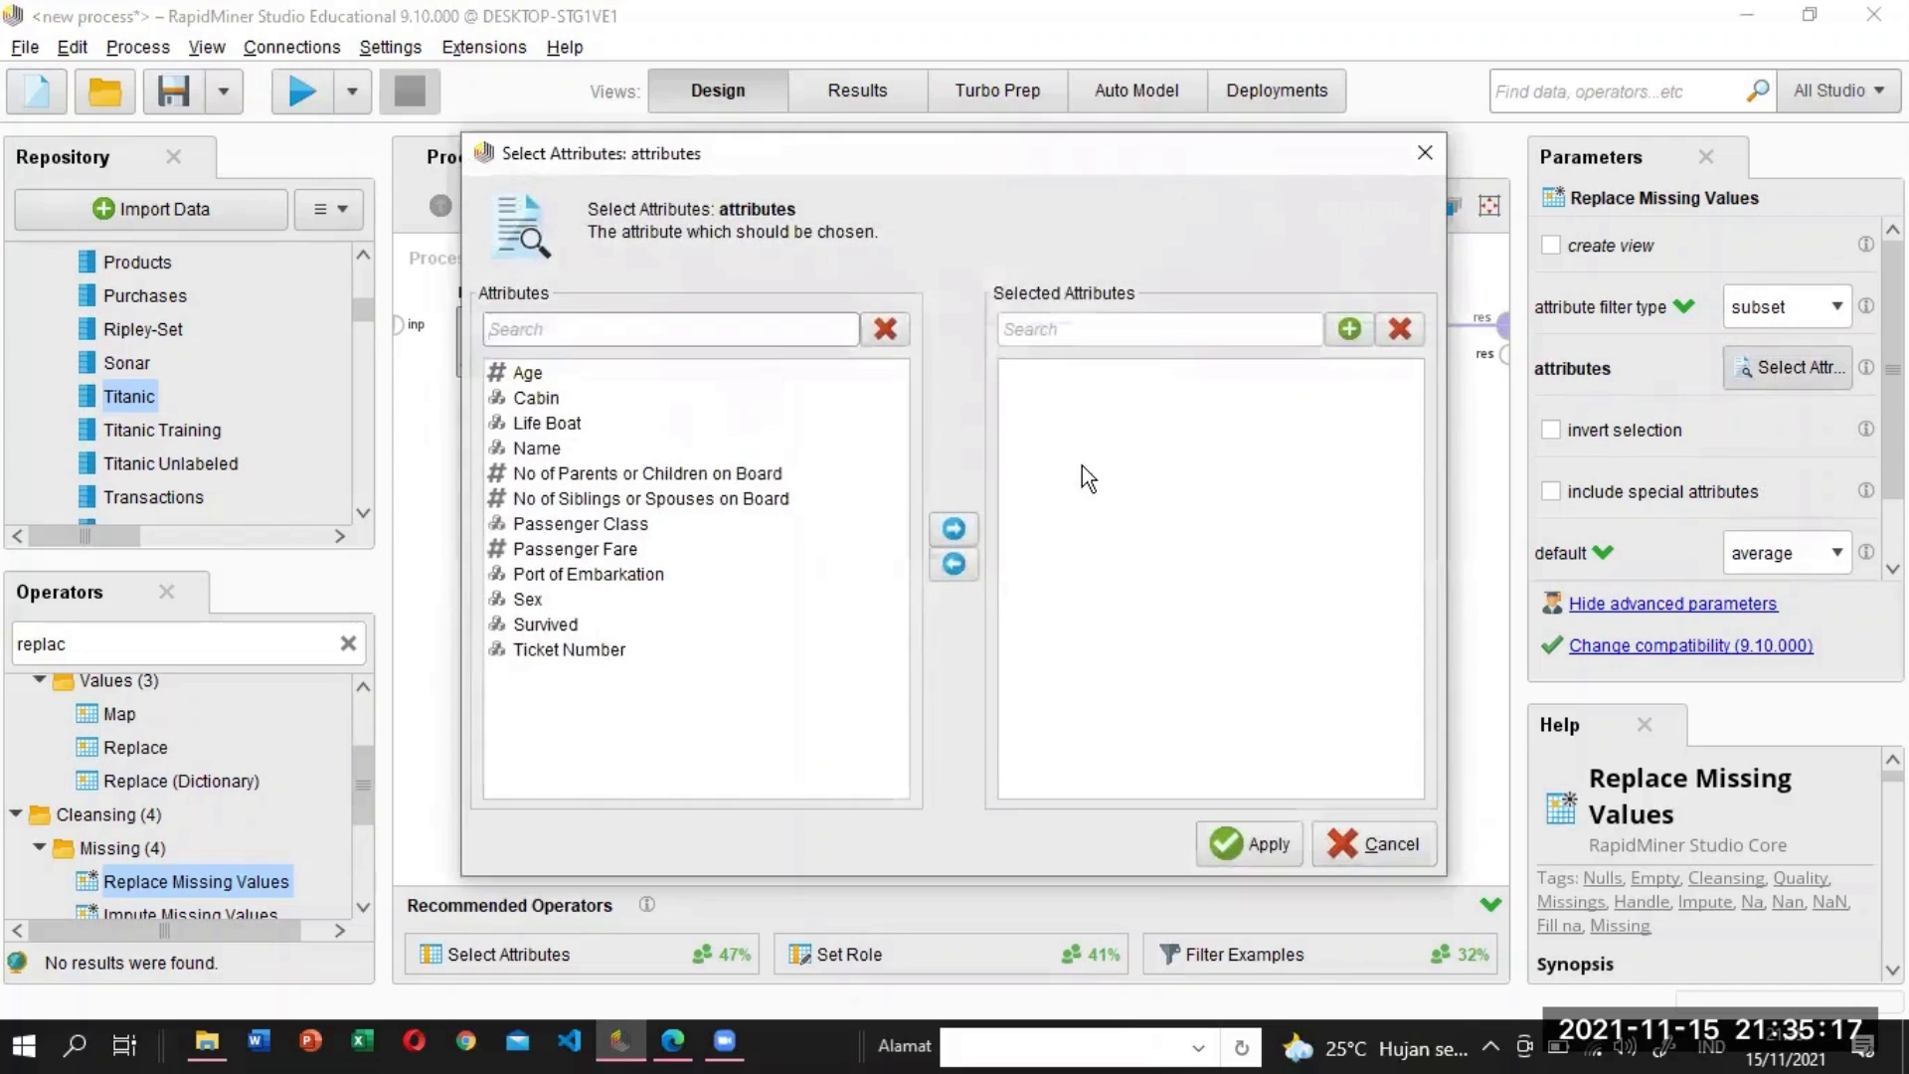
left_click(533, 378)
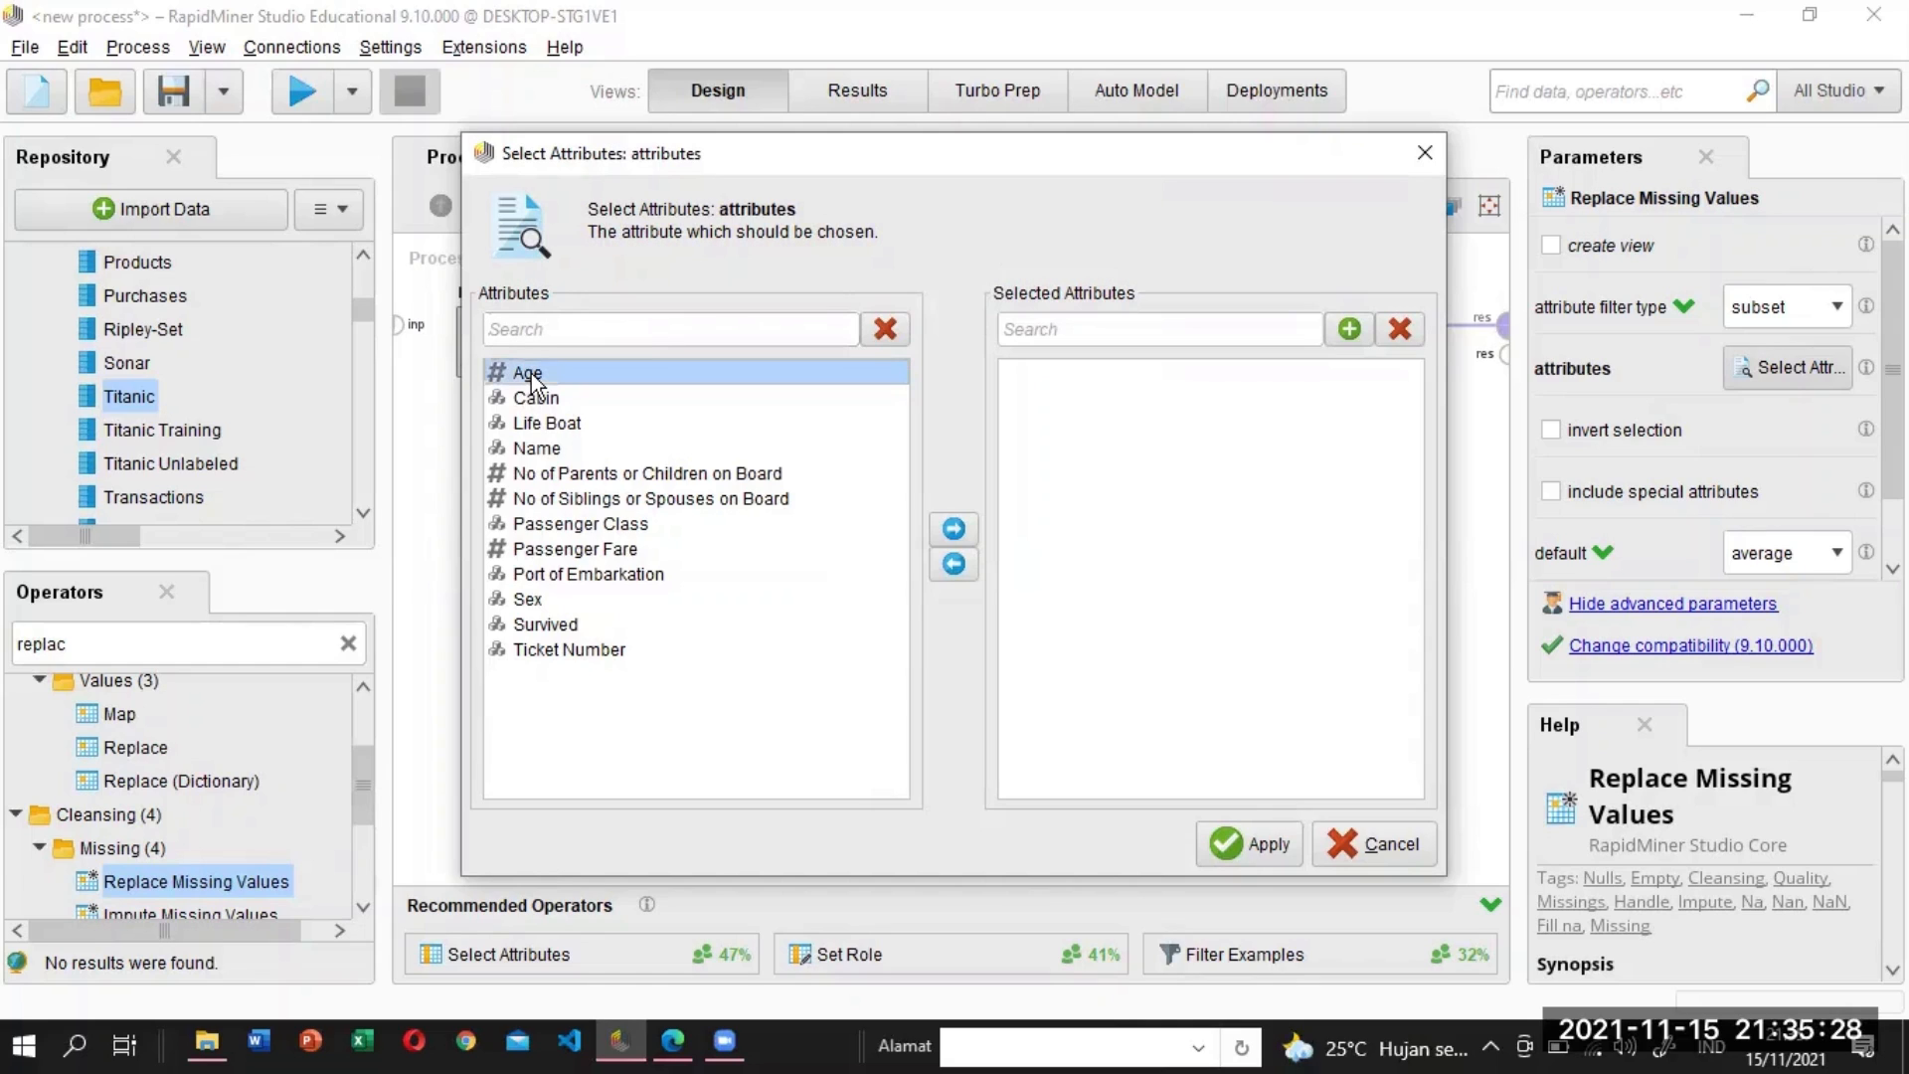
left_click(961, 533)
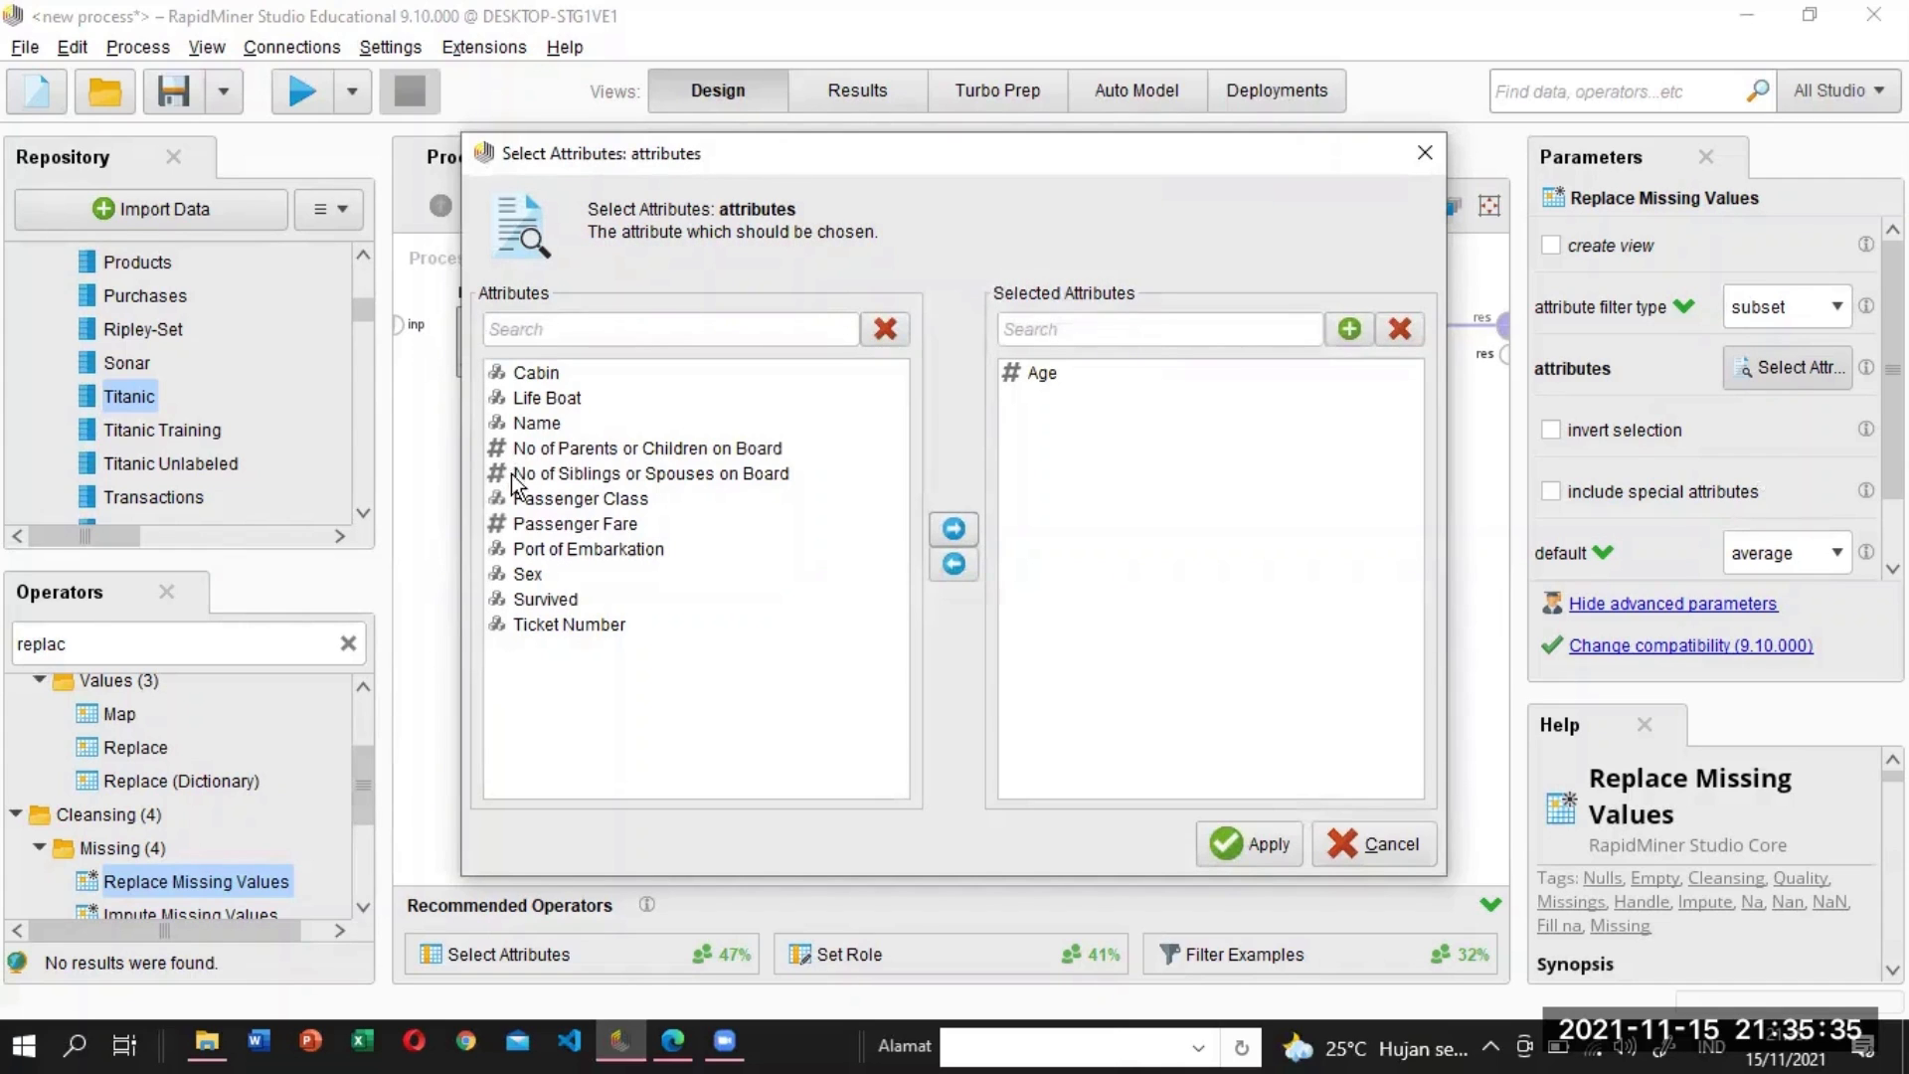
left_click(515, 551)
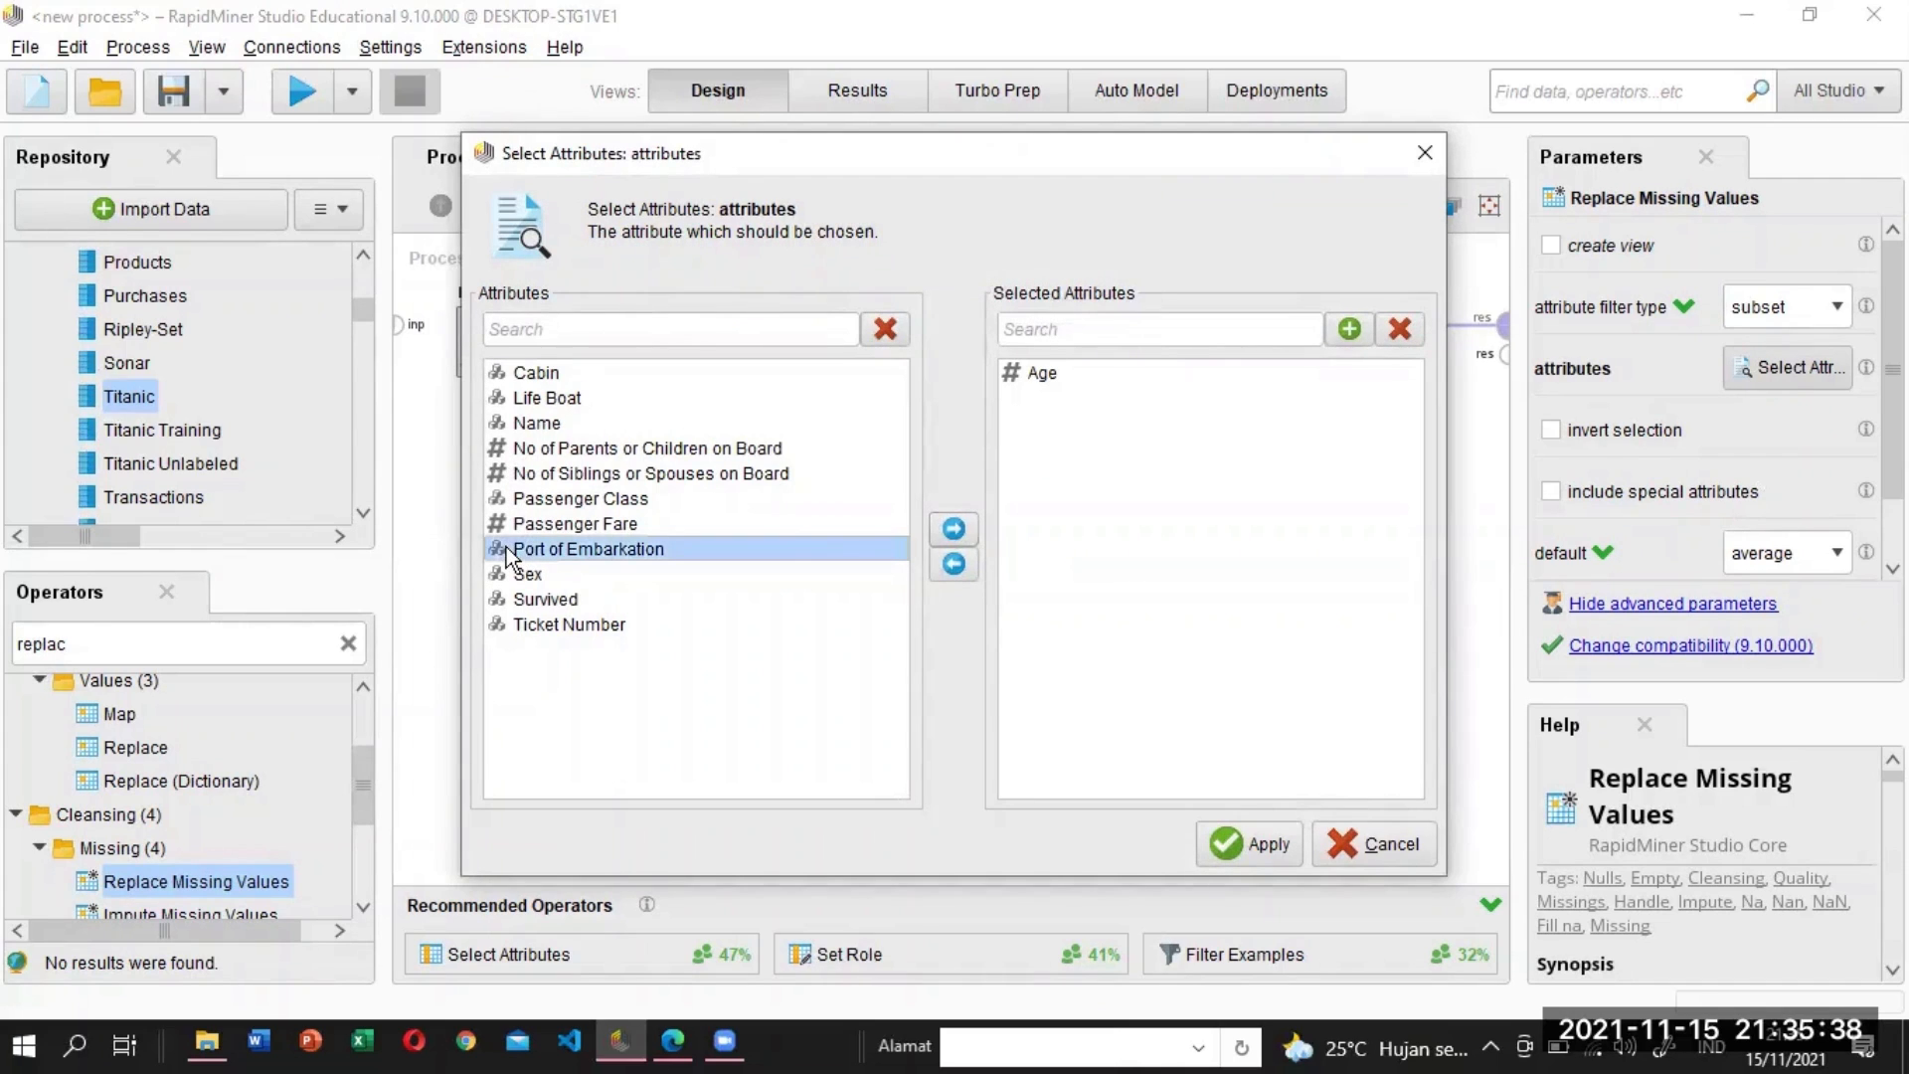
left_click(953, 528)
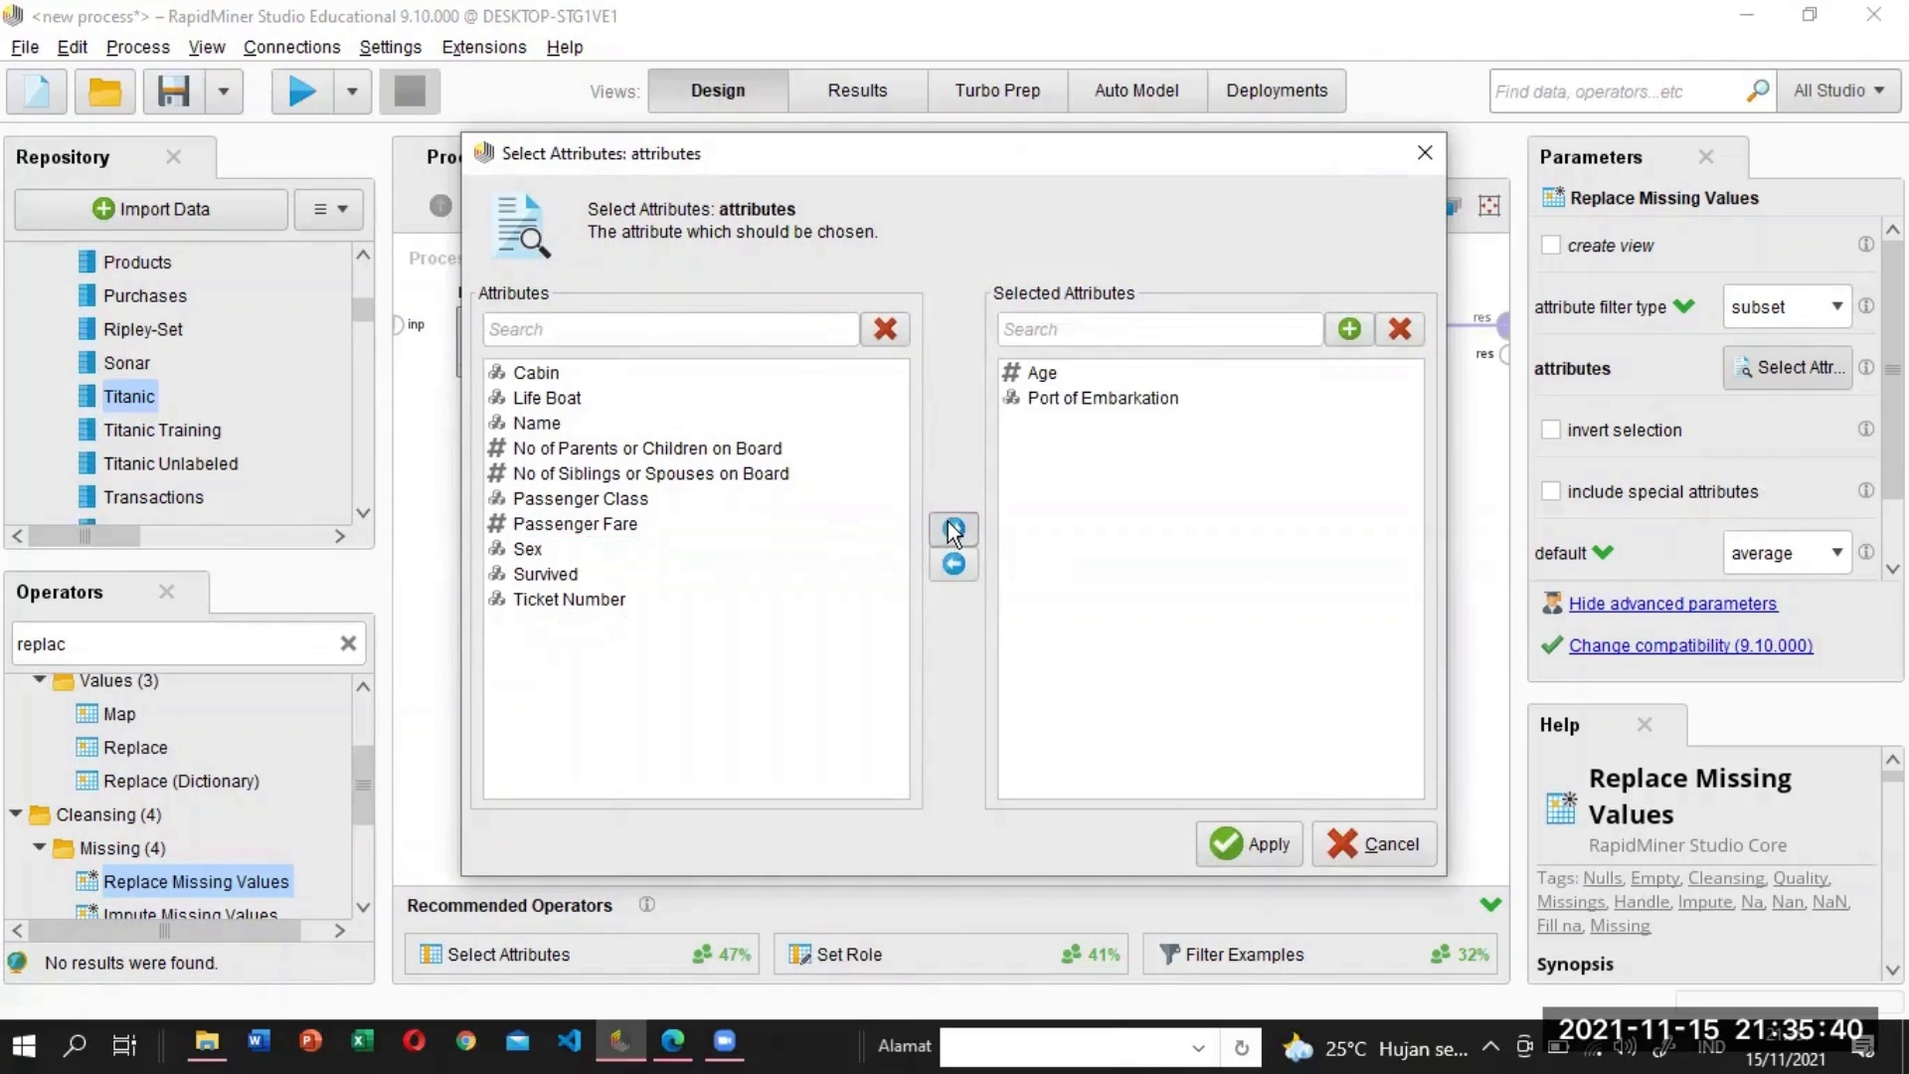
left_click(502, 524)
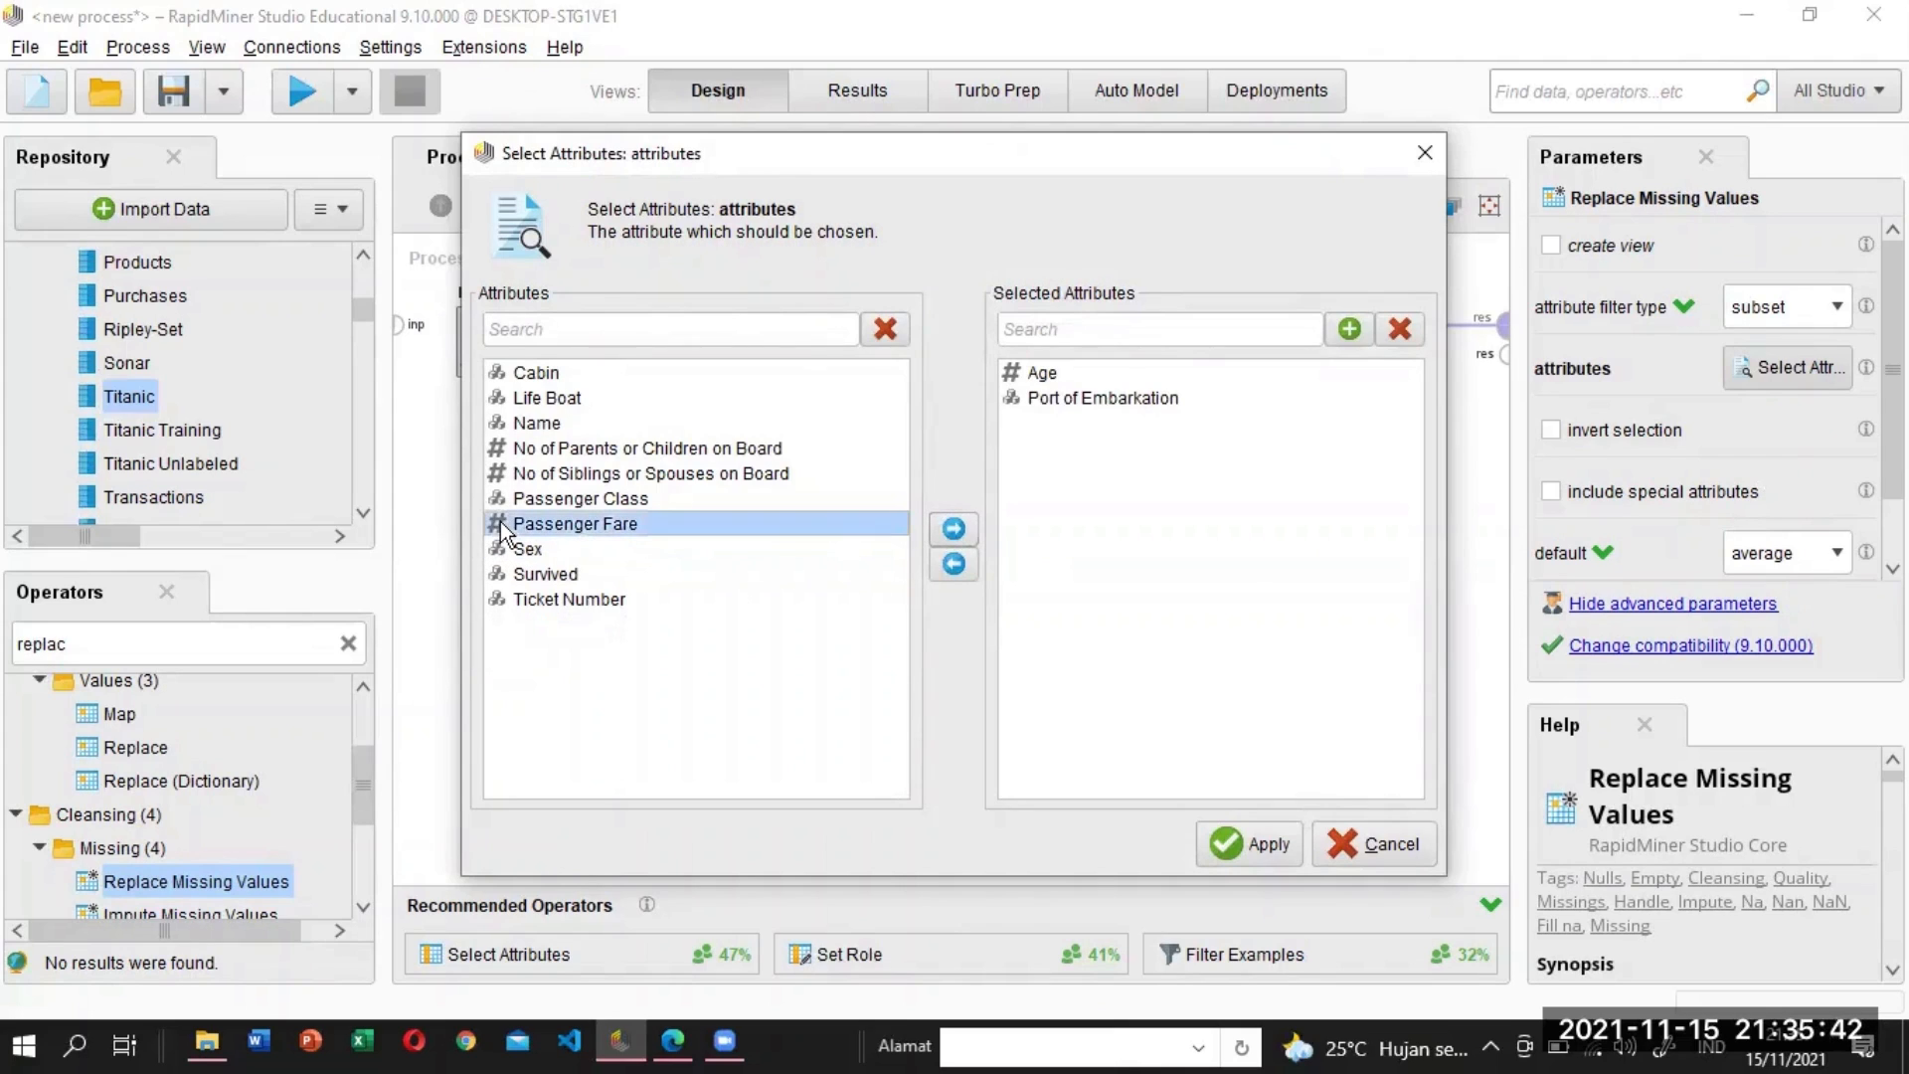
left_click(953, 530)
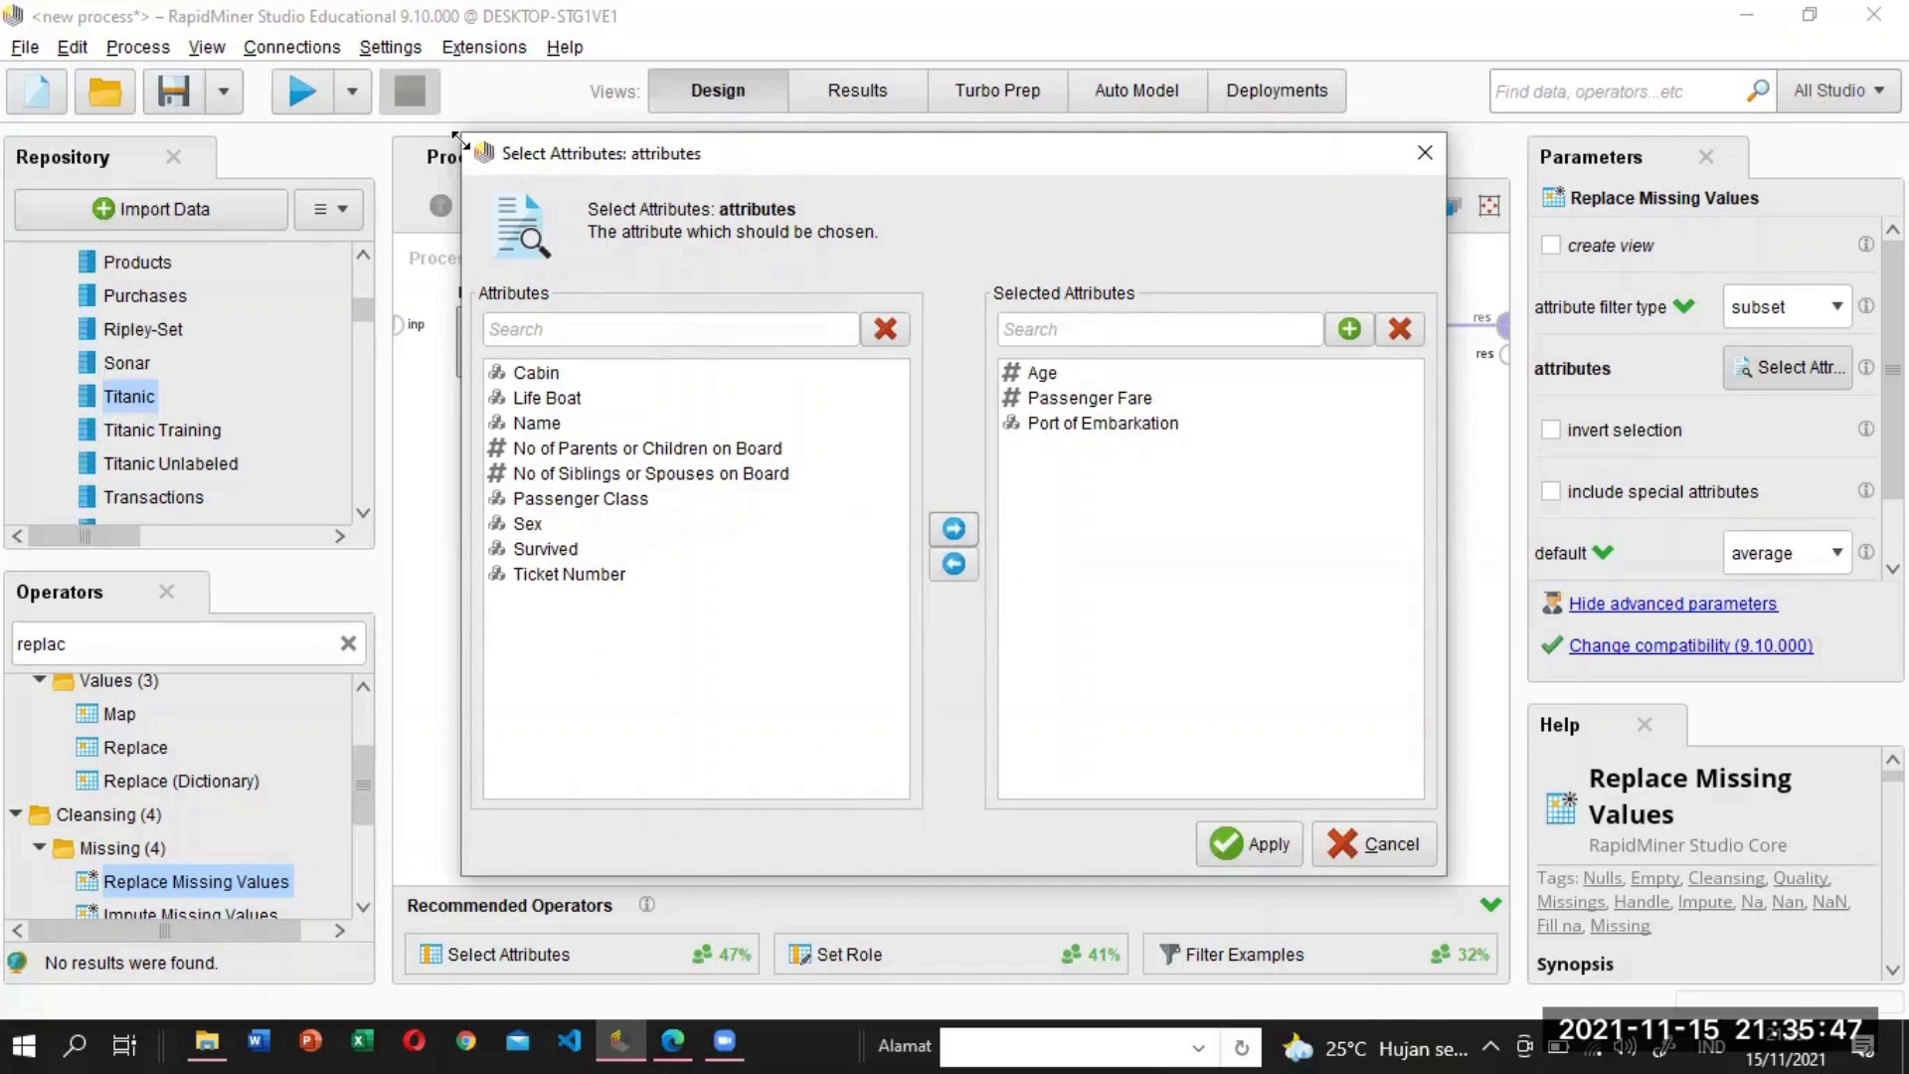
left_click_drag(460, 139, 818, 447)
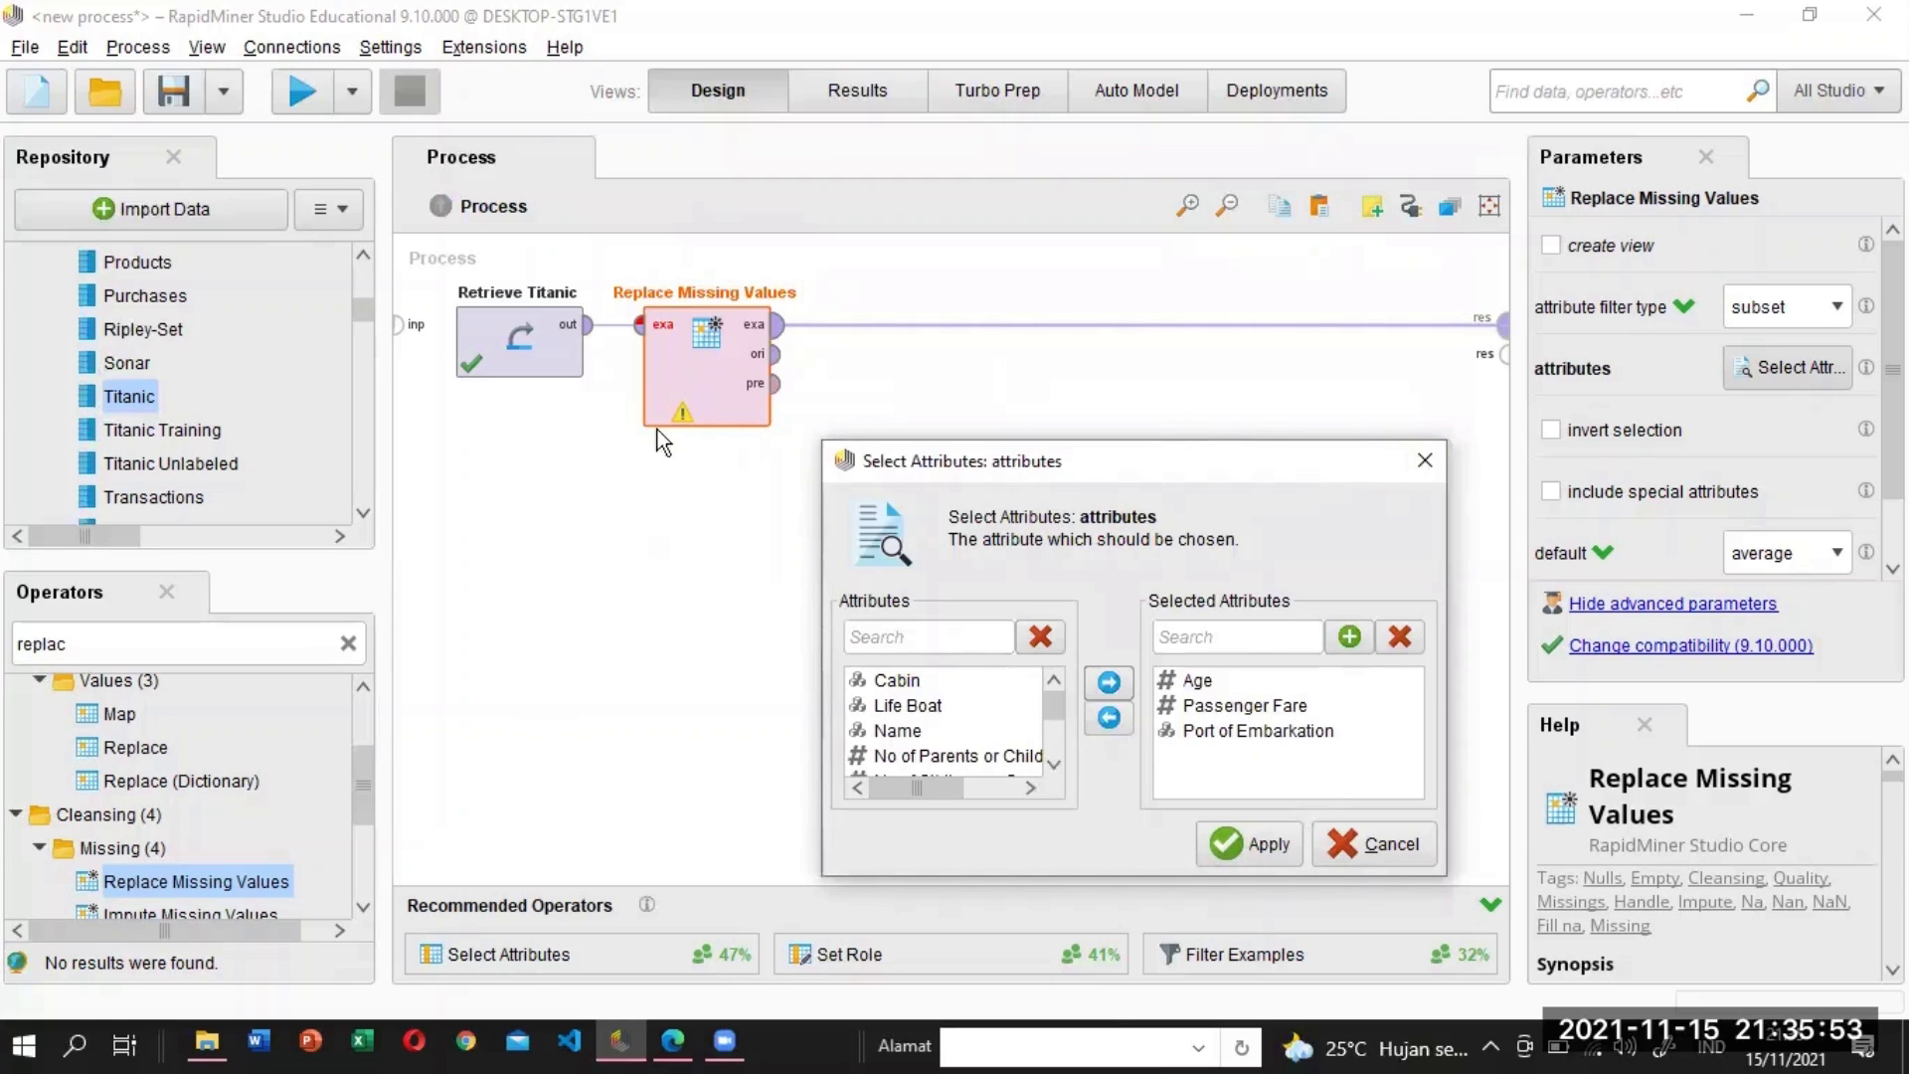
left_click(1425, 459)
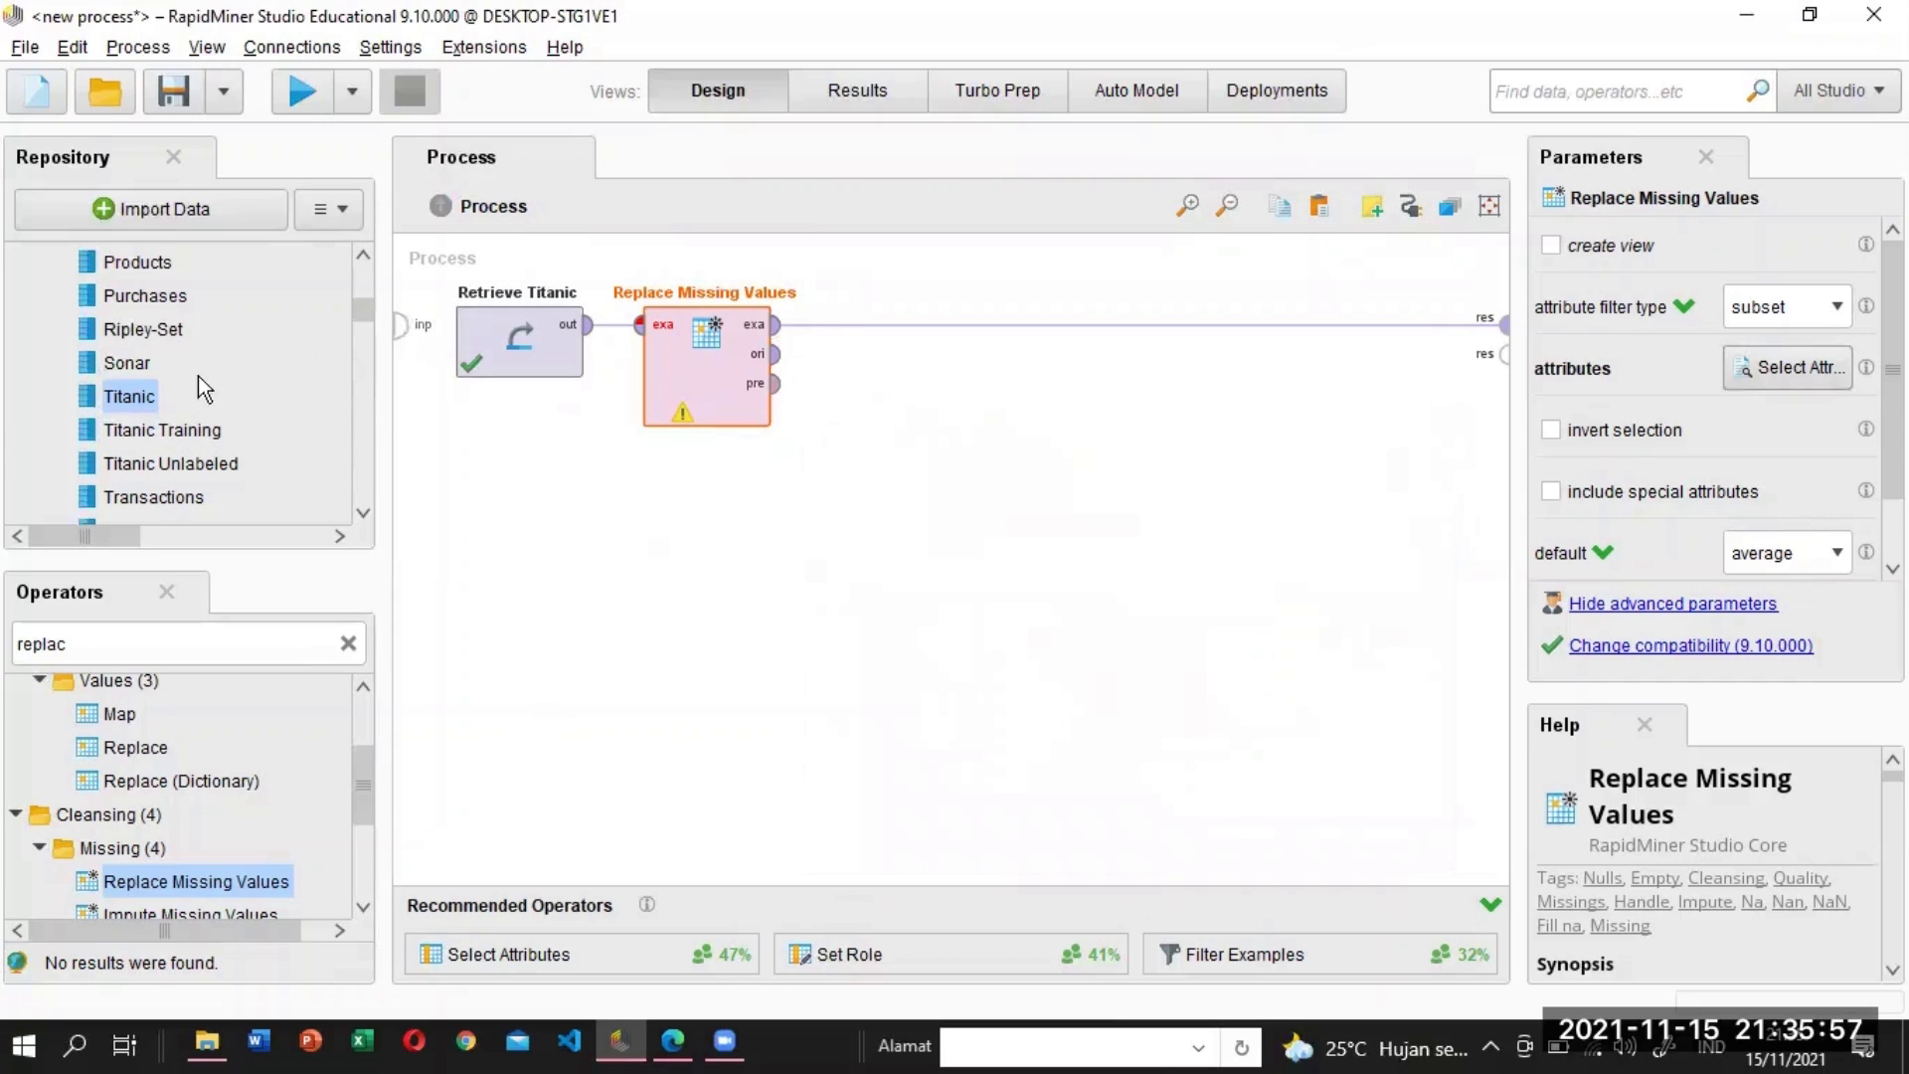
Recheck in the Titanic result statistics which attributes have missing values.
left_click(826, 76)
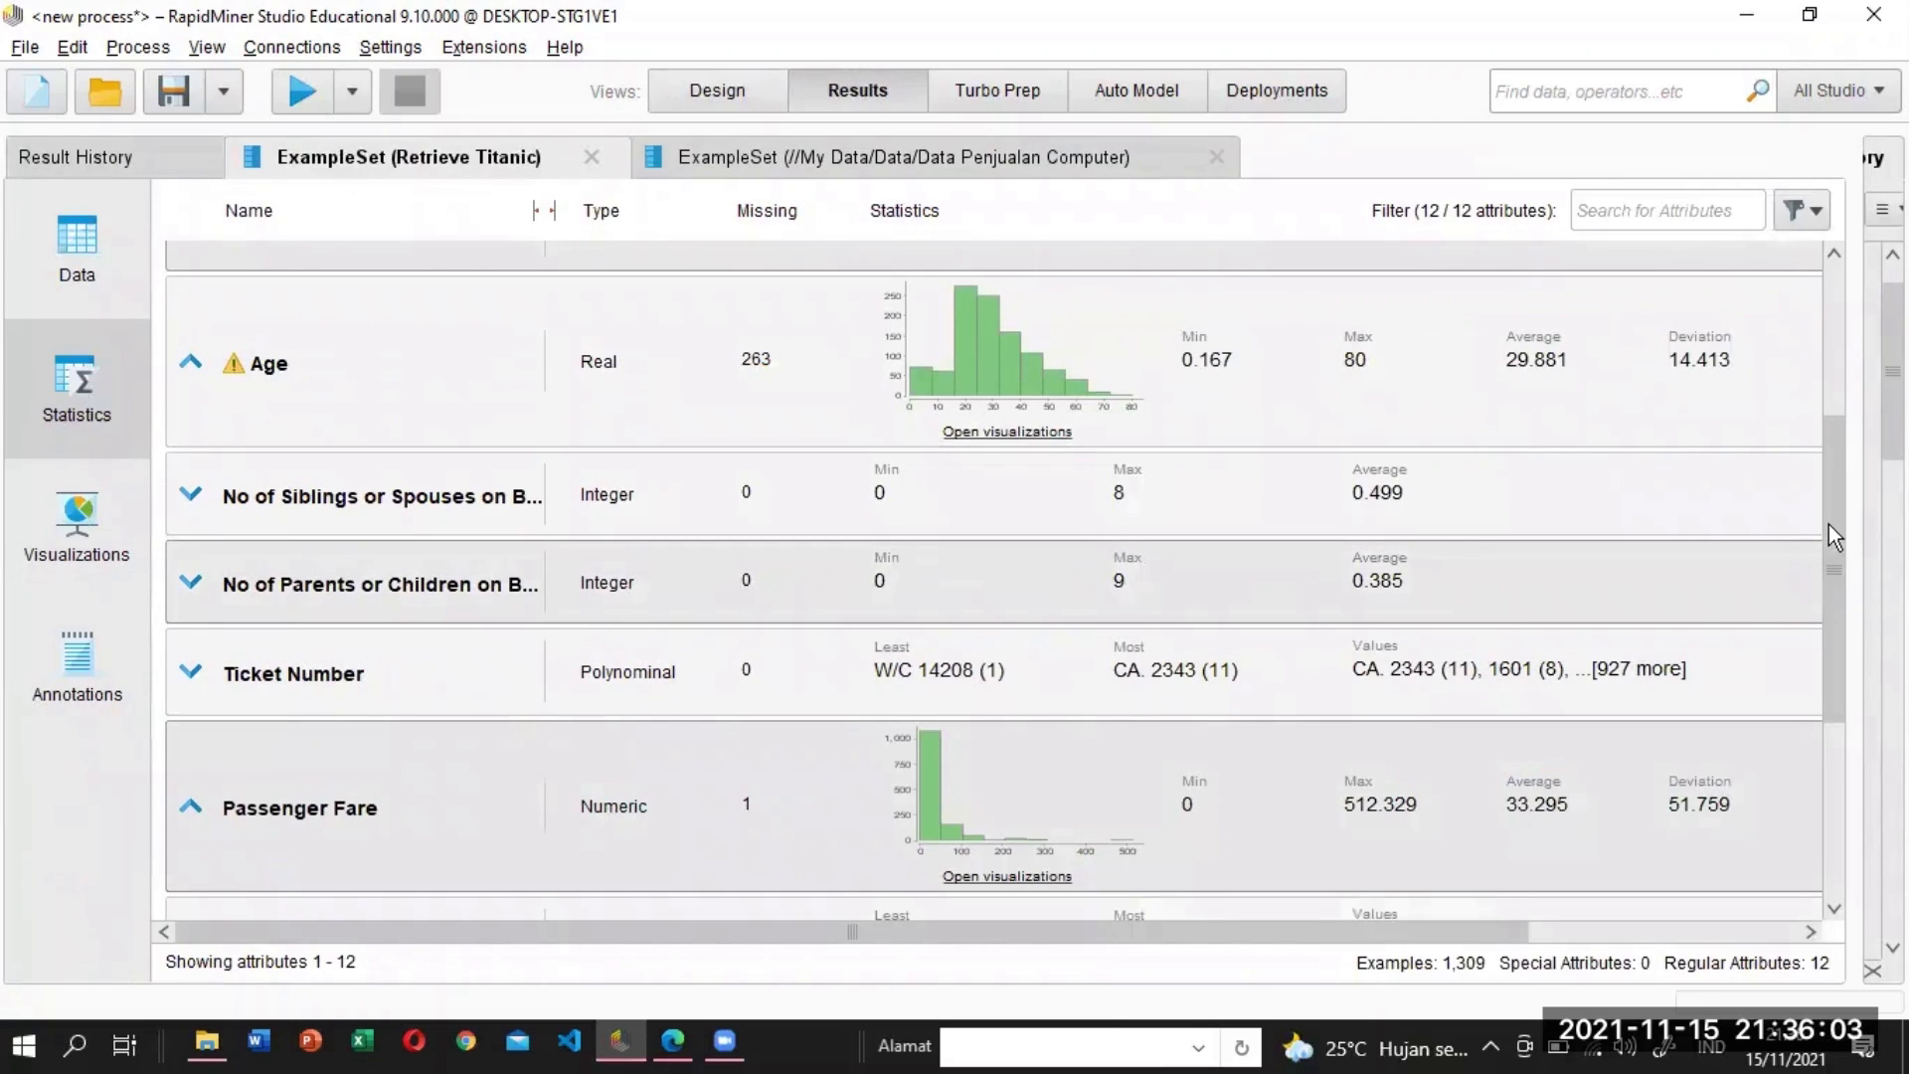
scroll(1829, 537, "up", 3)
scroll(1804, 557, "down", 3)
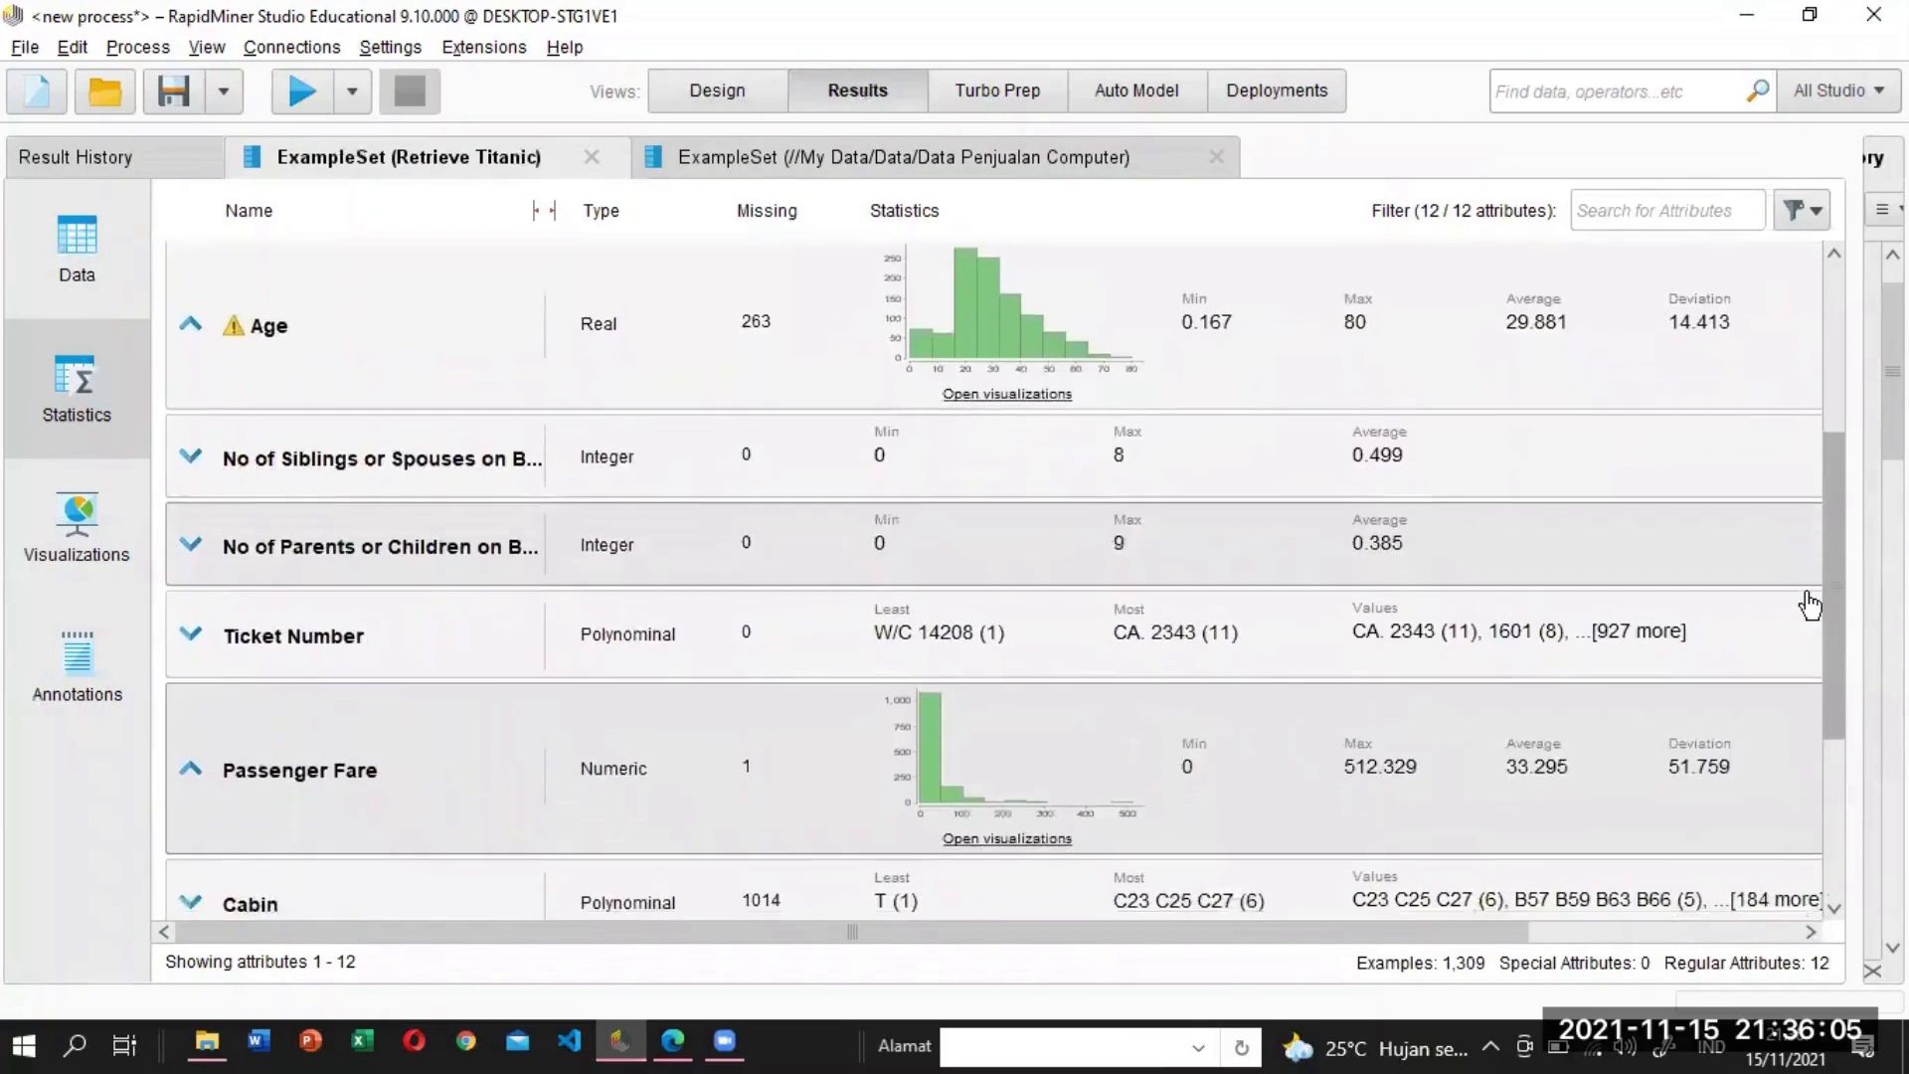
scroll(1809, 605, "up", 3)
scroll(1810, 626, "down", 6)
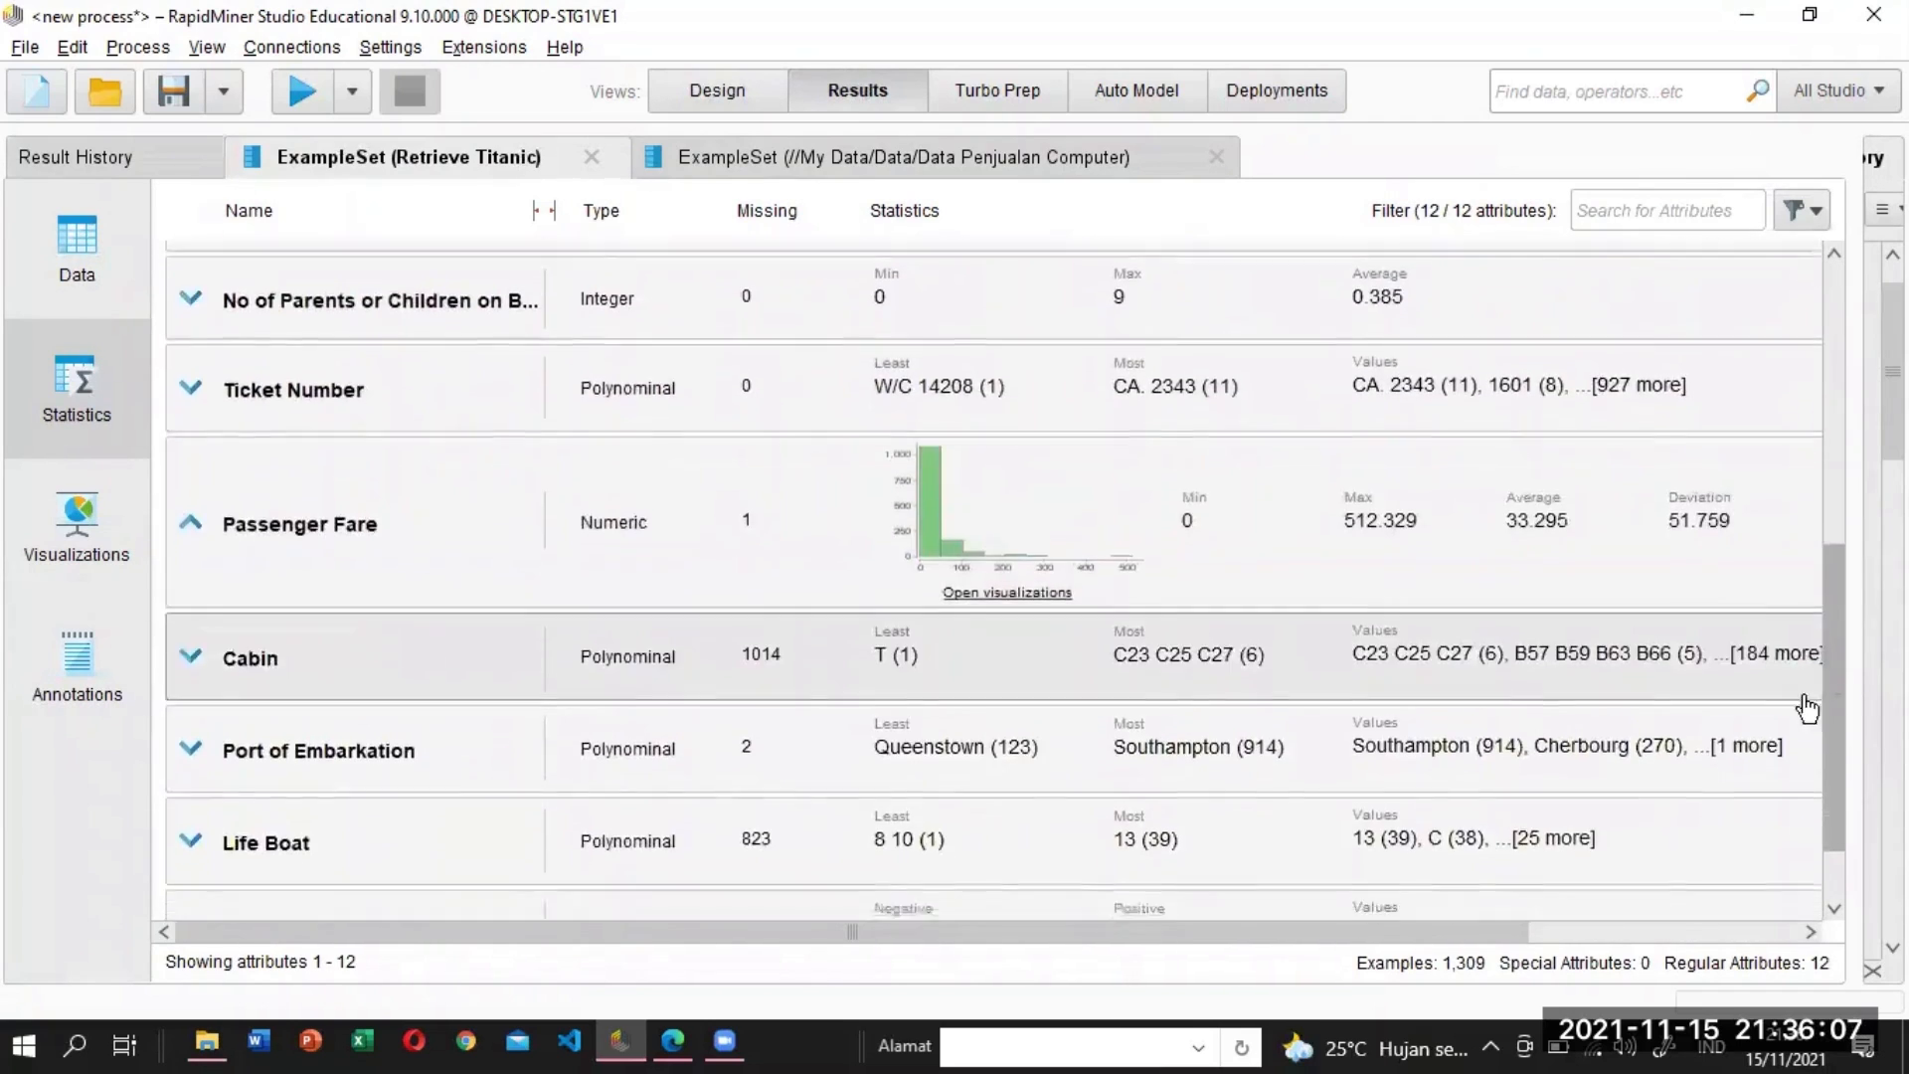
scroll(1806, 708, "down", 2)
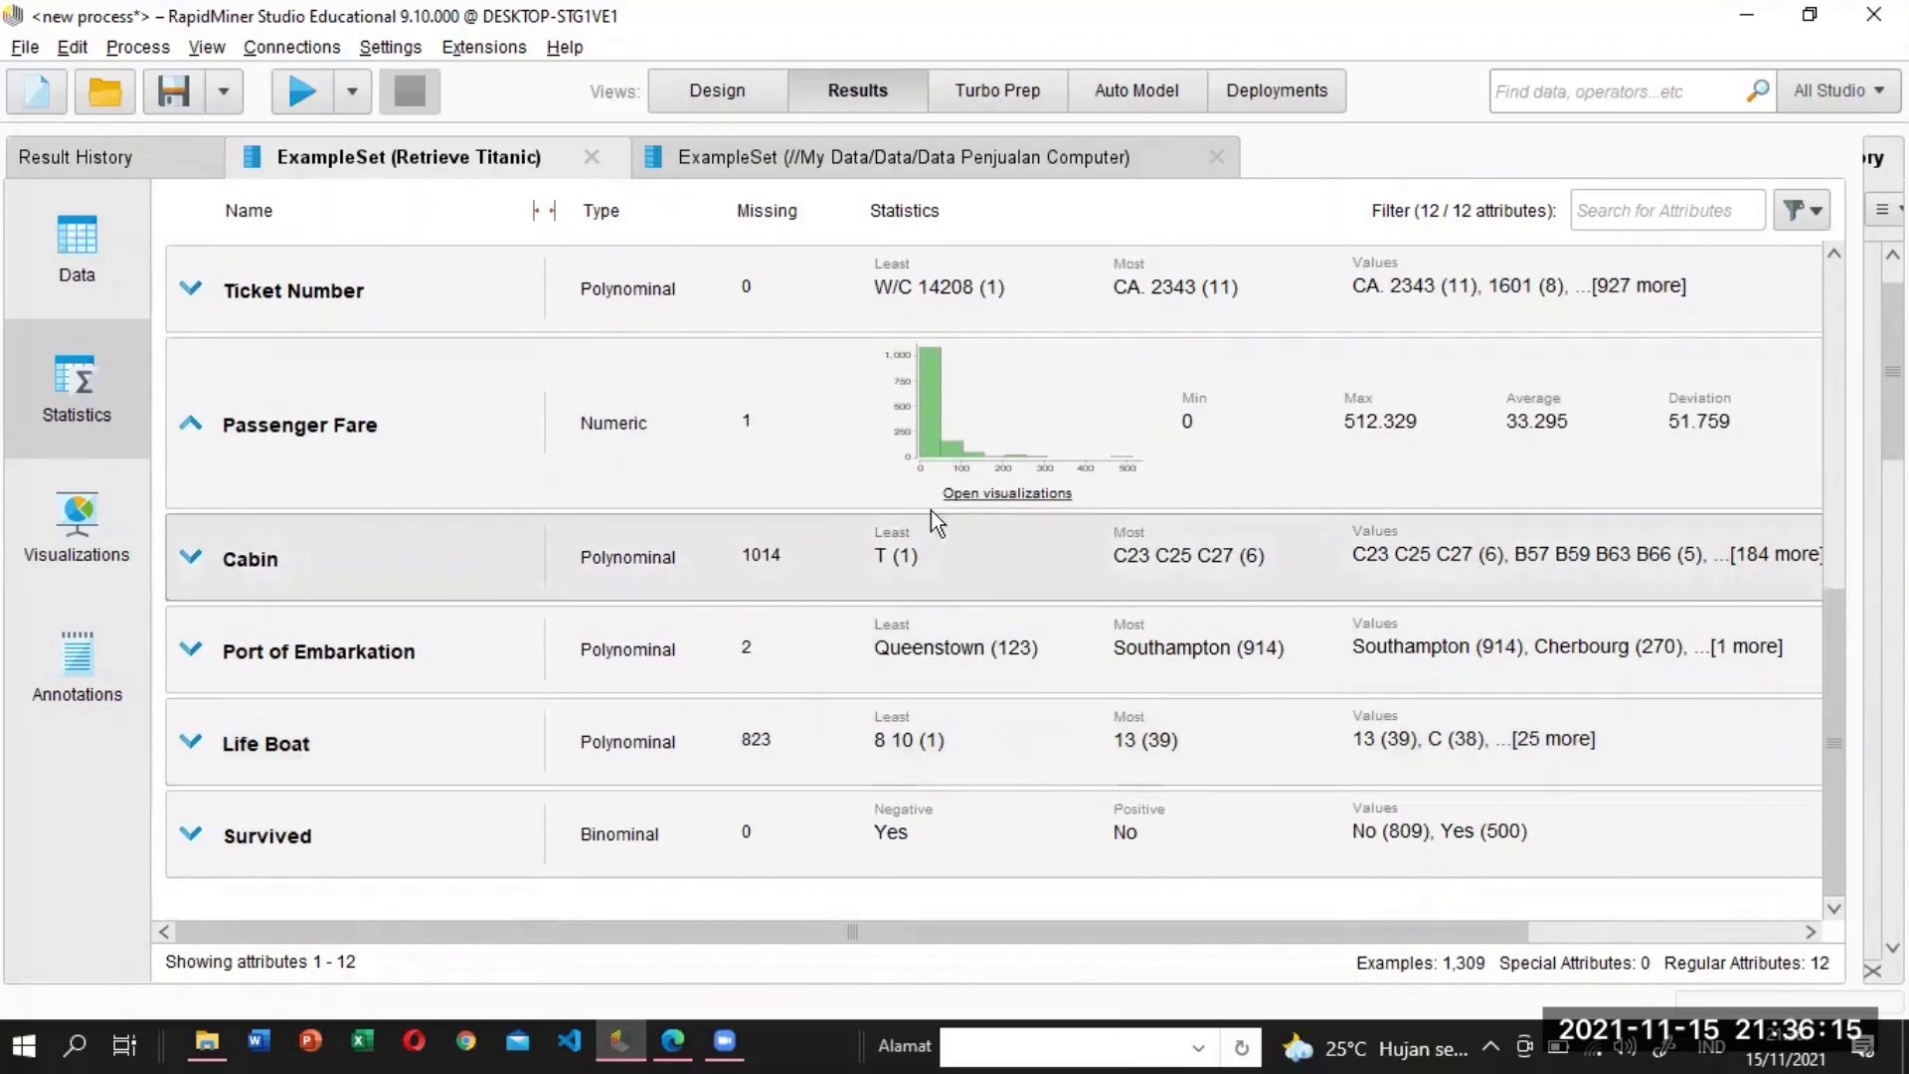
Choose Age, Cabin, Life Boat, Passenger Fare and Port of Embarkation as the attribute subset of Replace Missing Values and run the process.
left_click(735, 86)
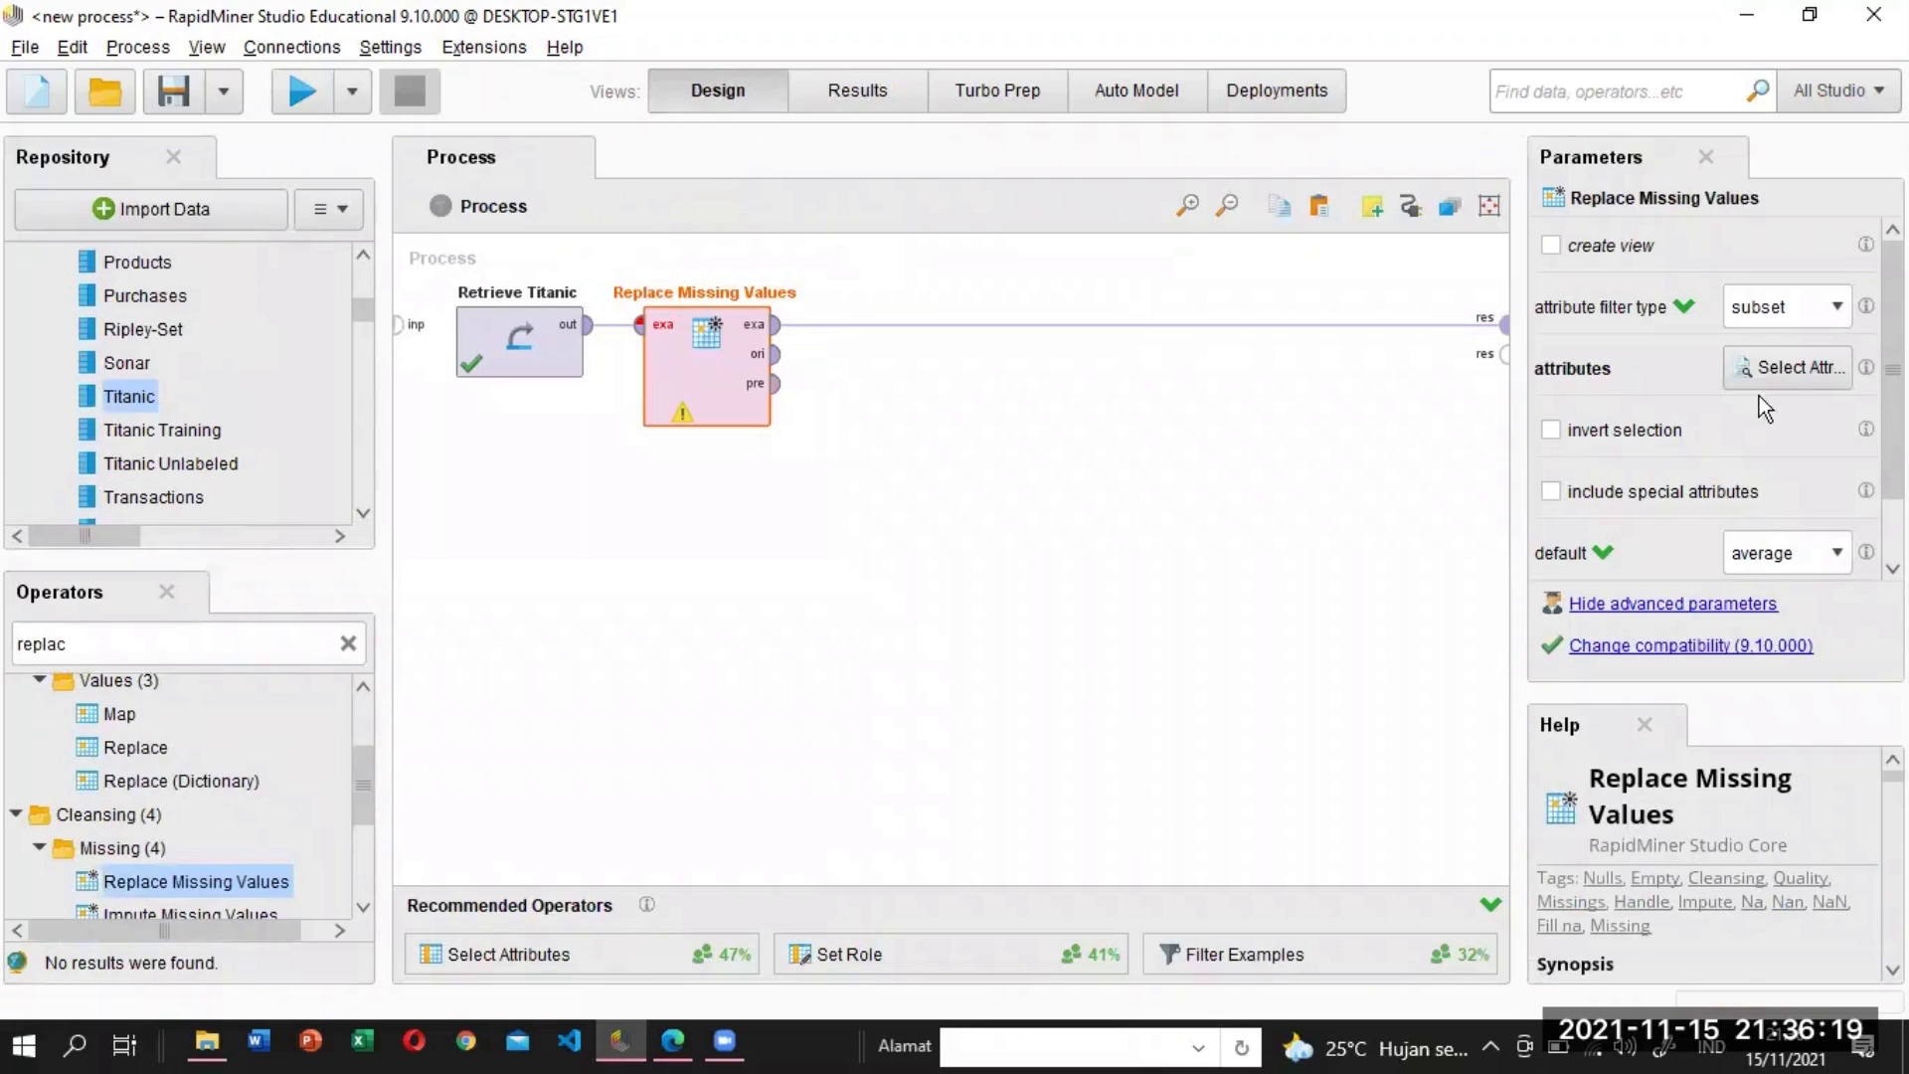
left_click(1790, 370)
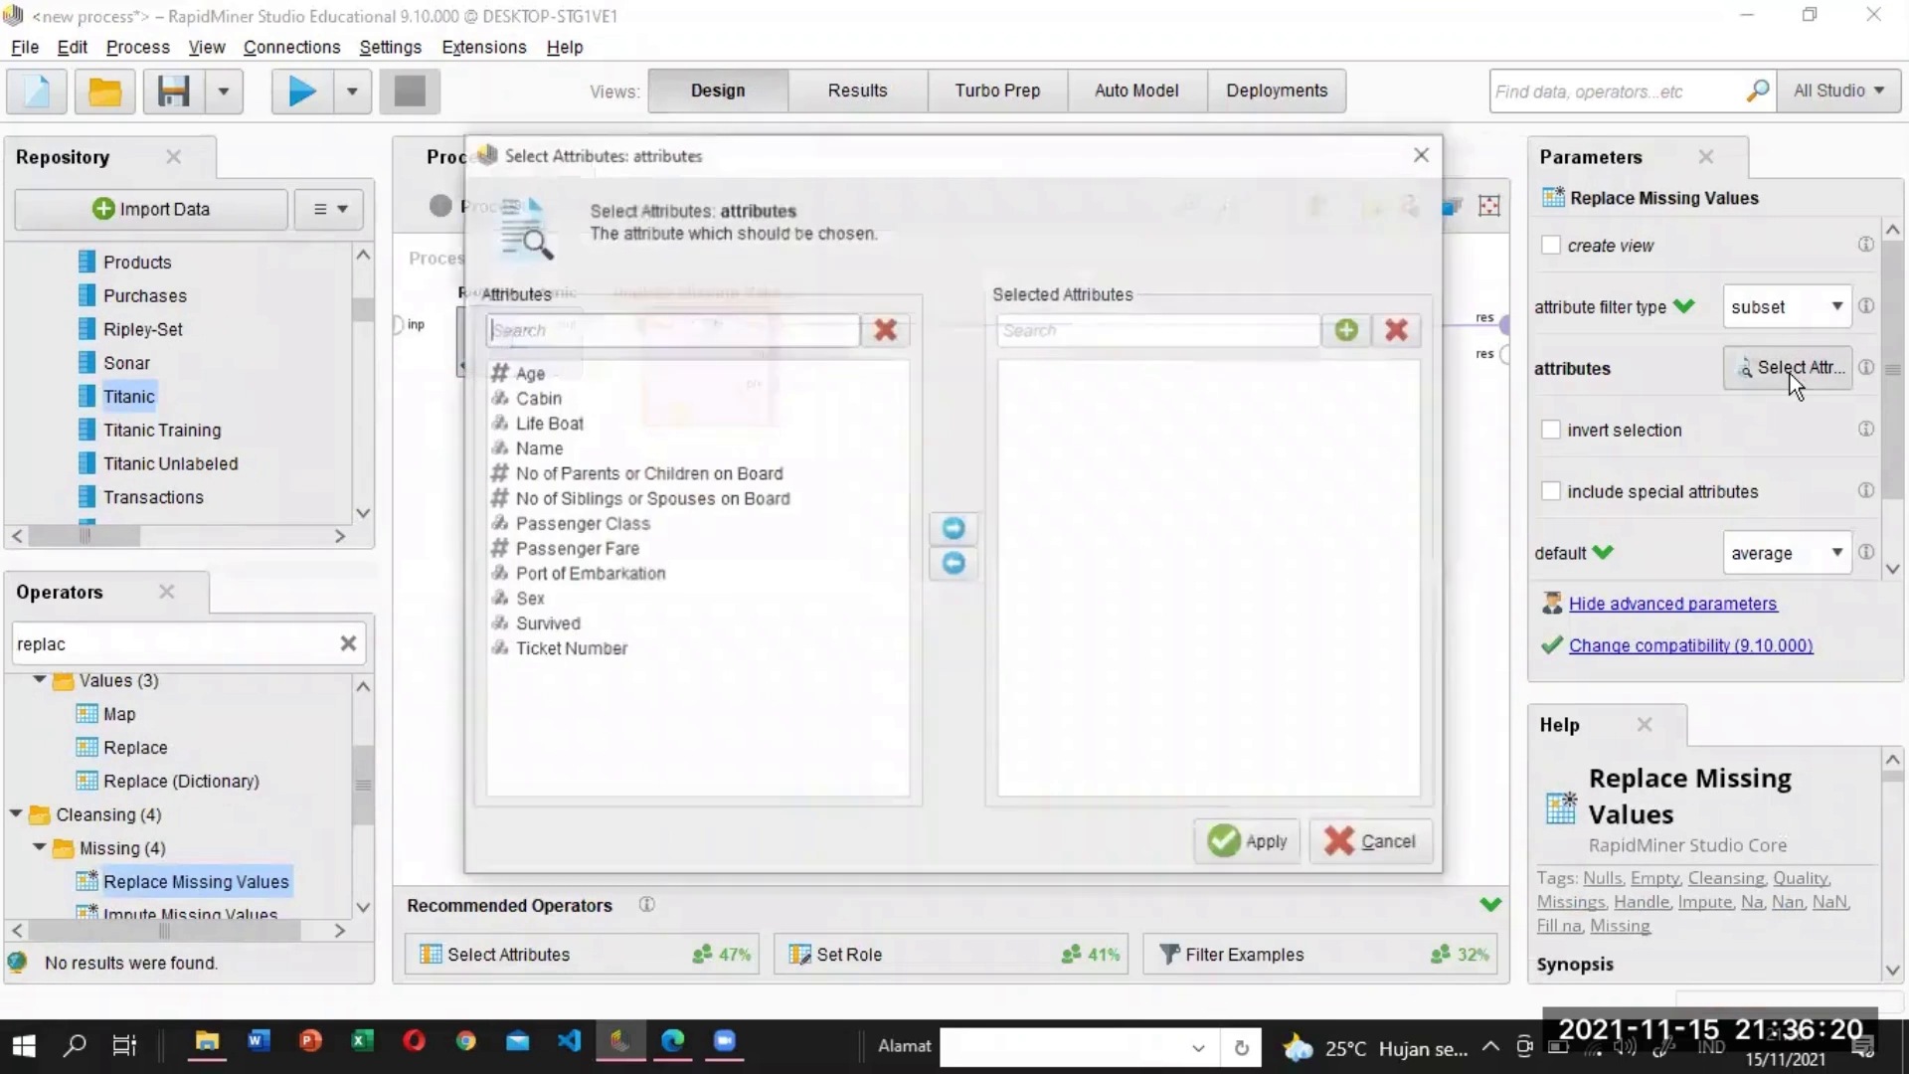
left_click(540, 378)
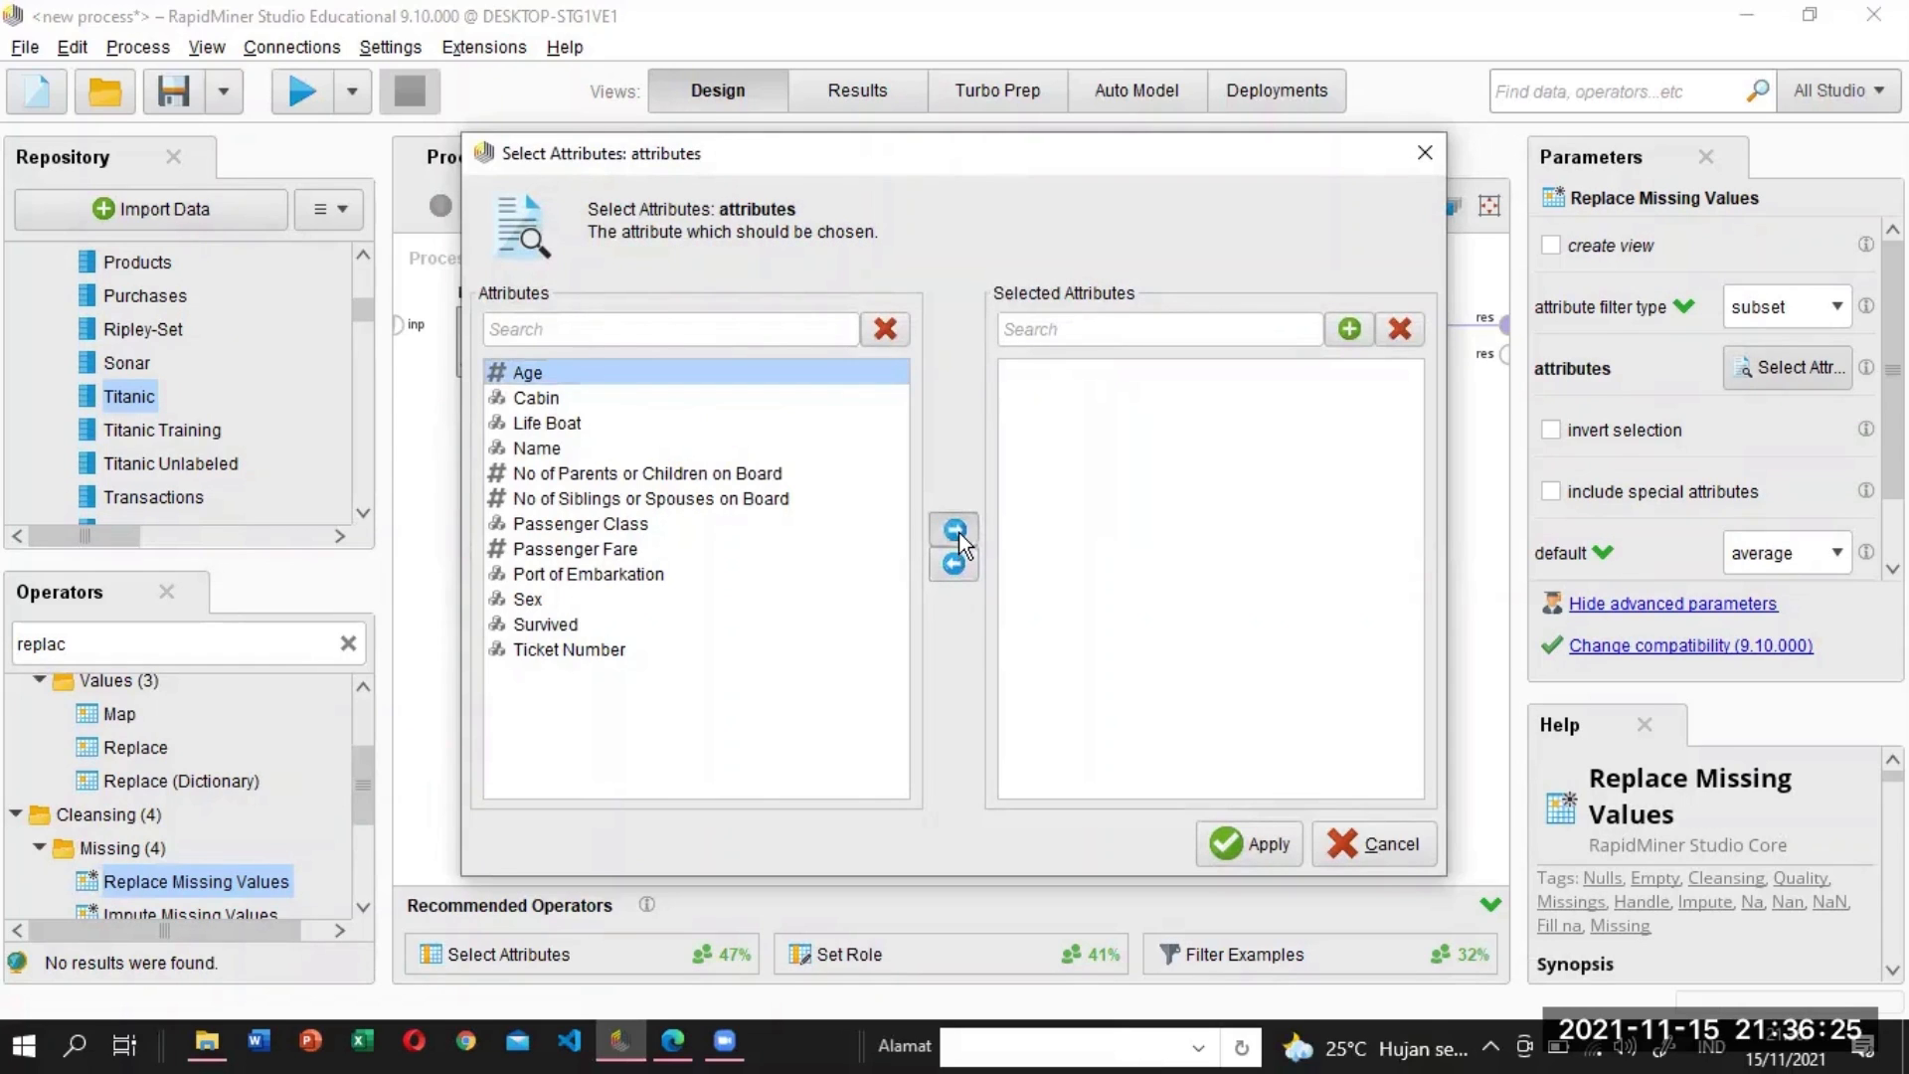
left_click(954, 530)
left_click(560, 378)
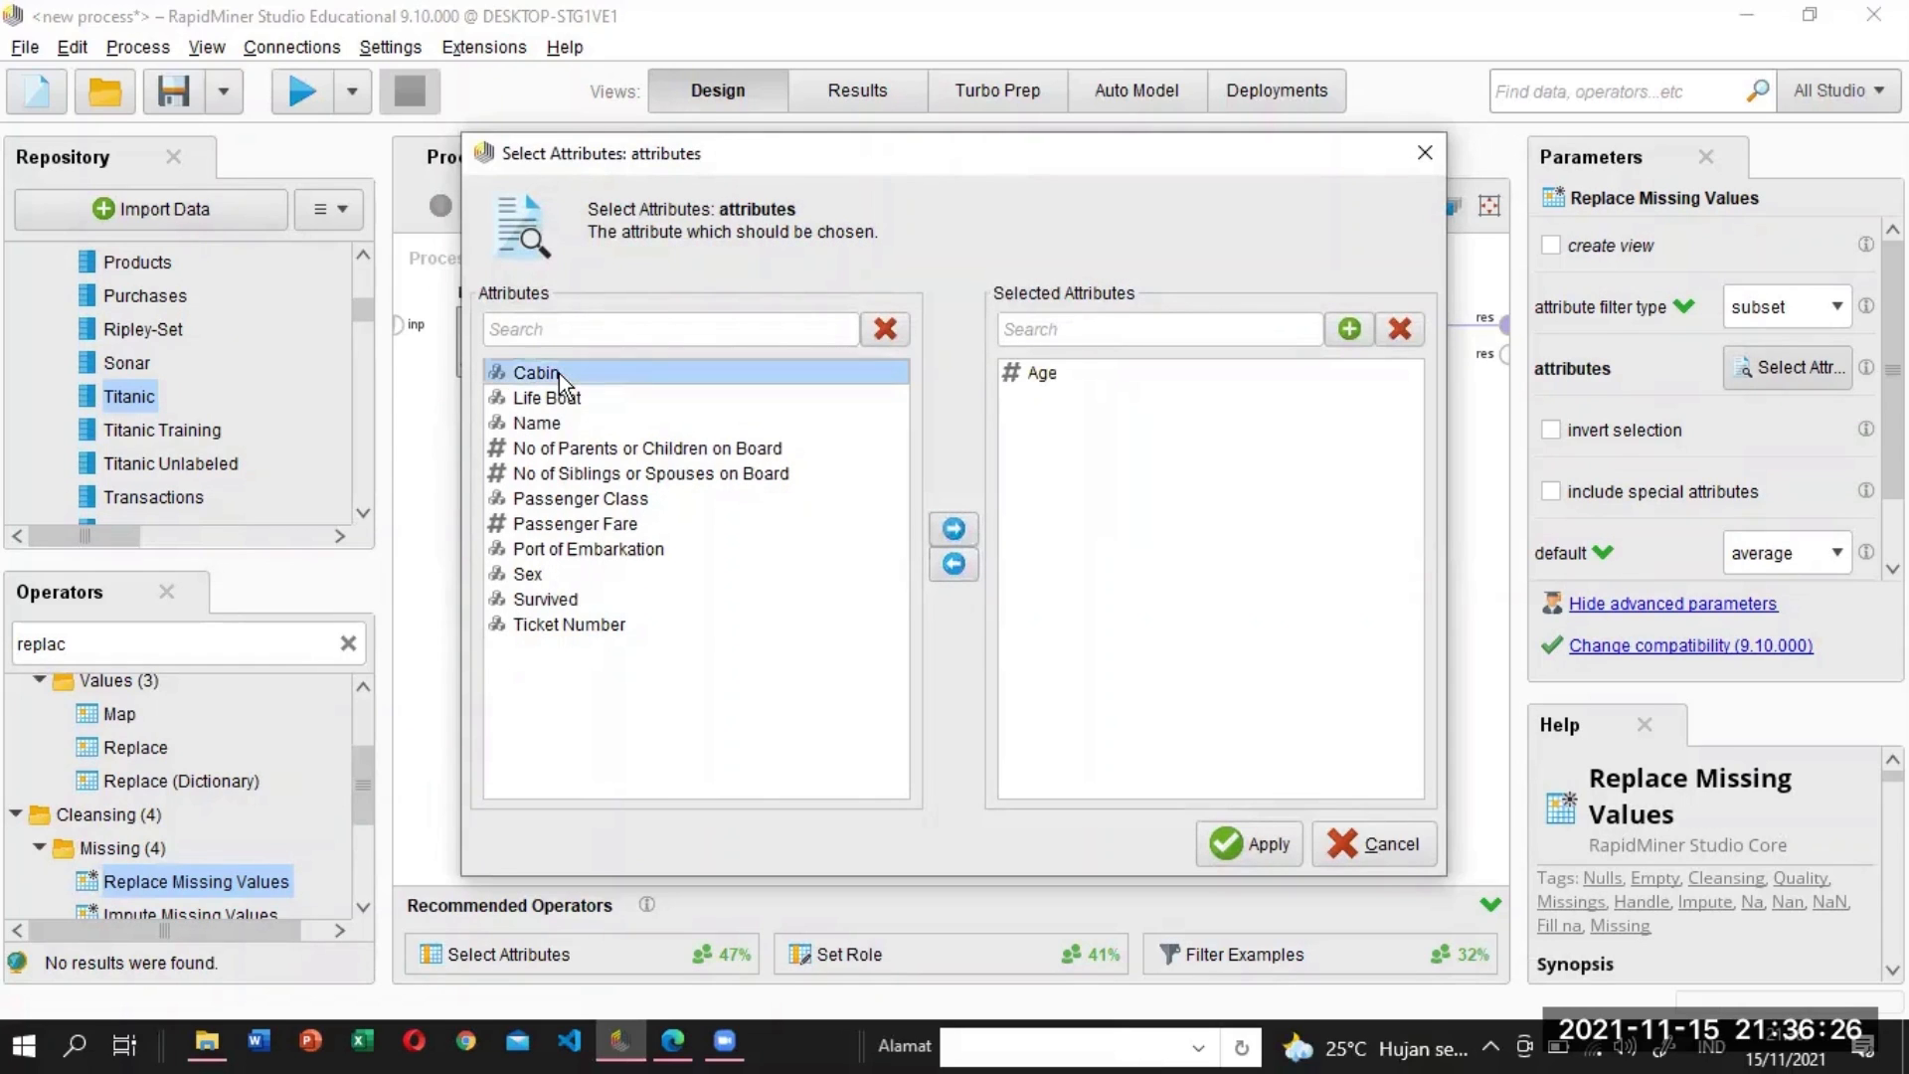
left_click(953, 533)
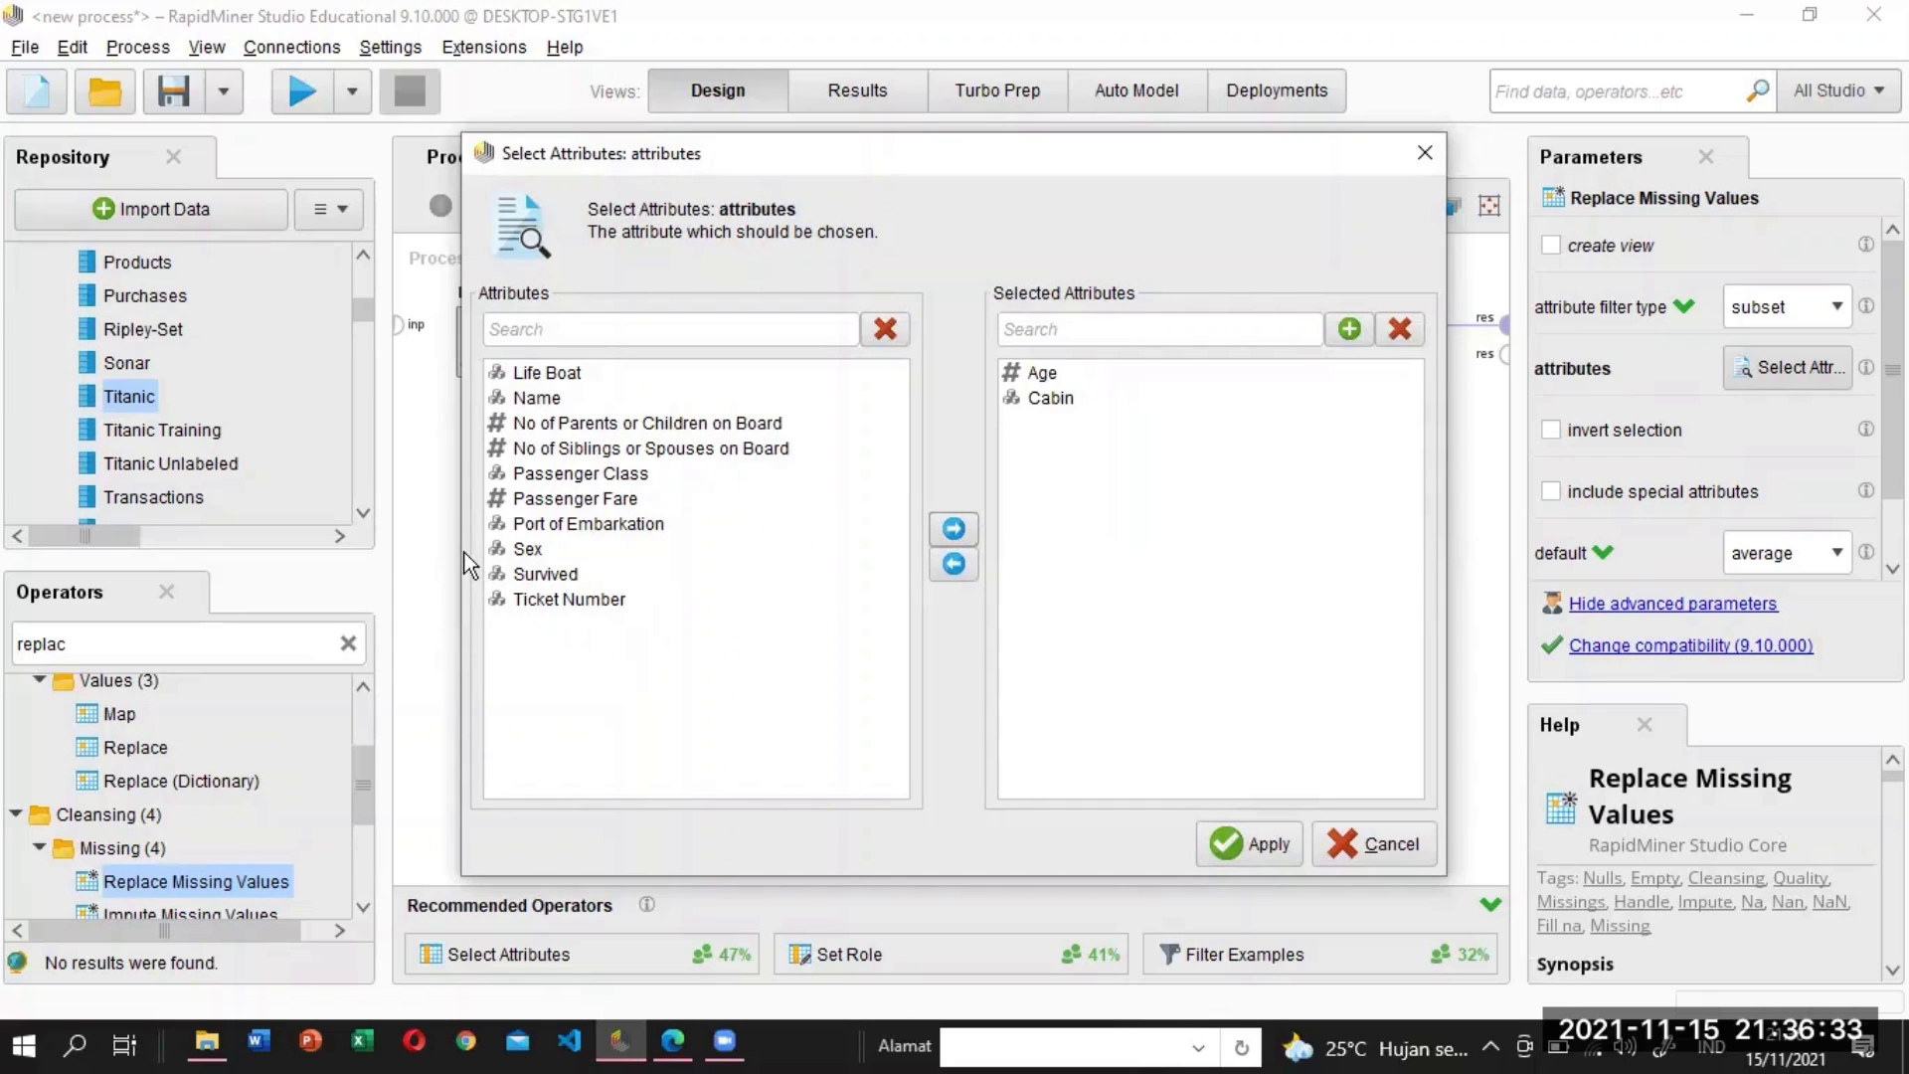
left_click(578, 372)
left_click(956, 532)
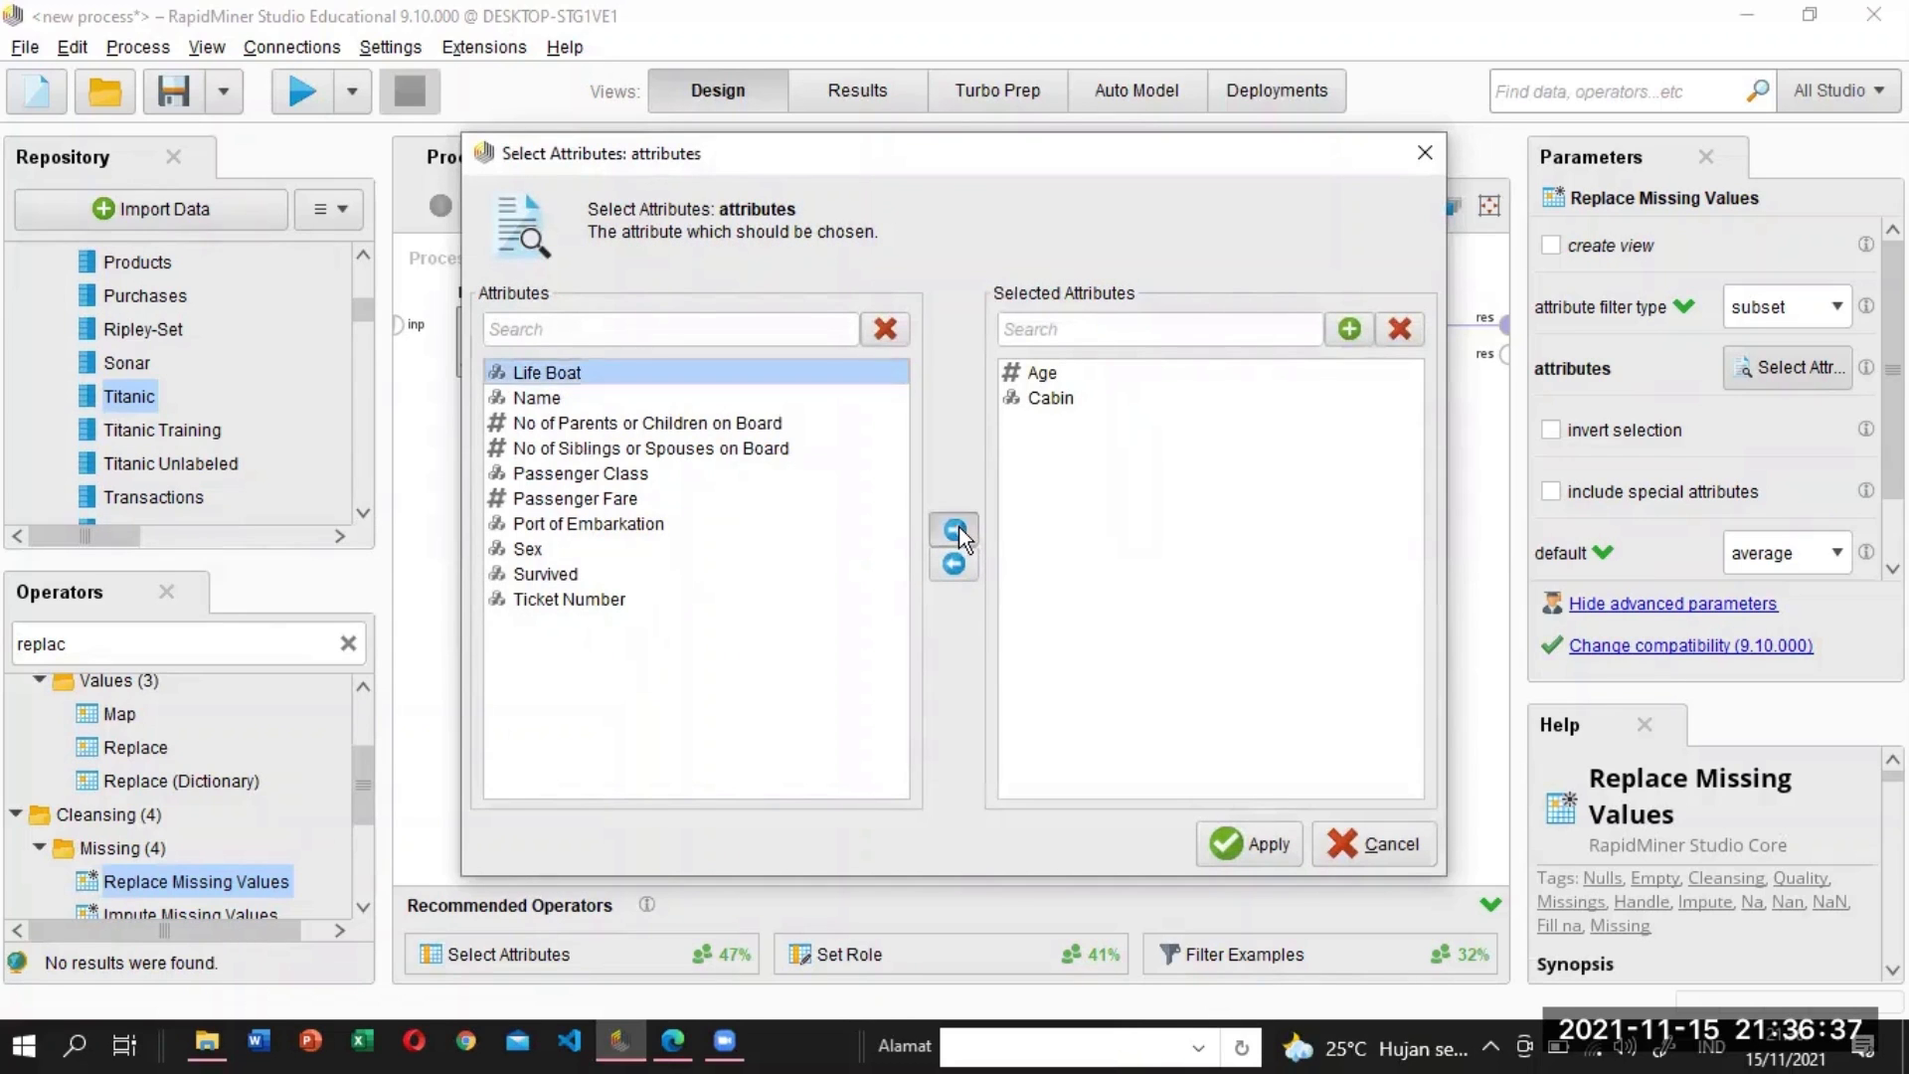
left_click(609, 476)
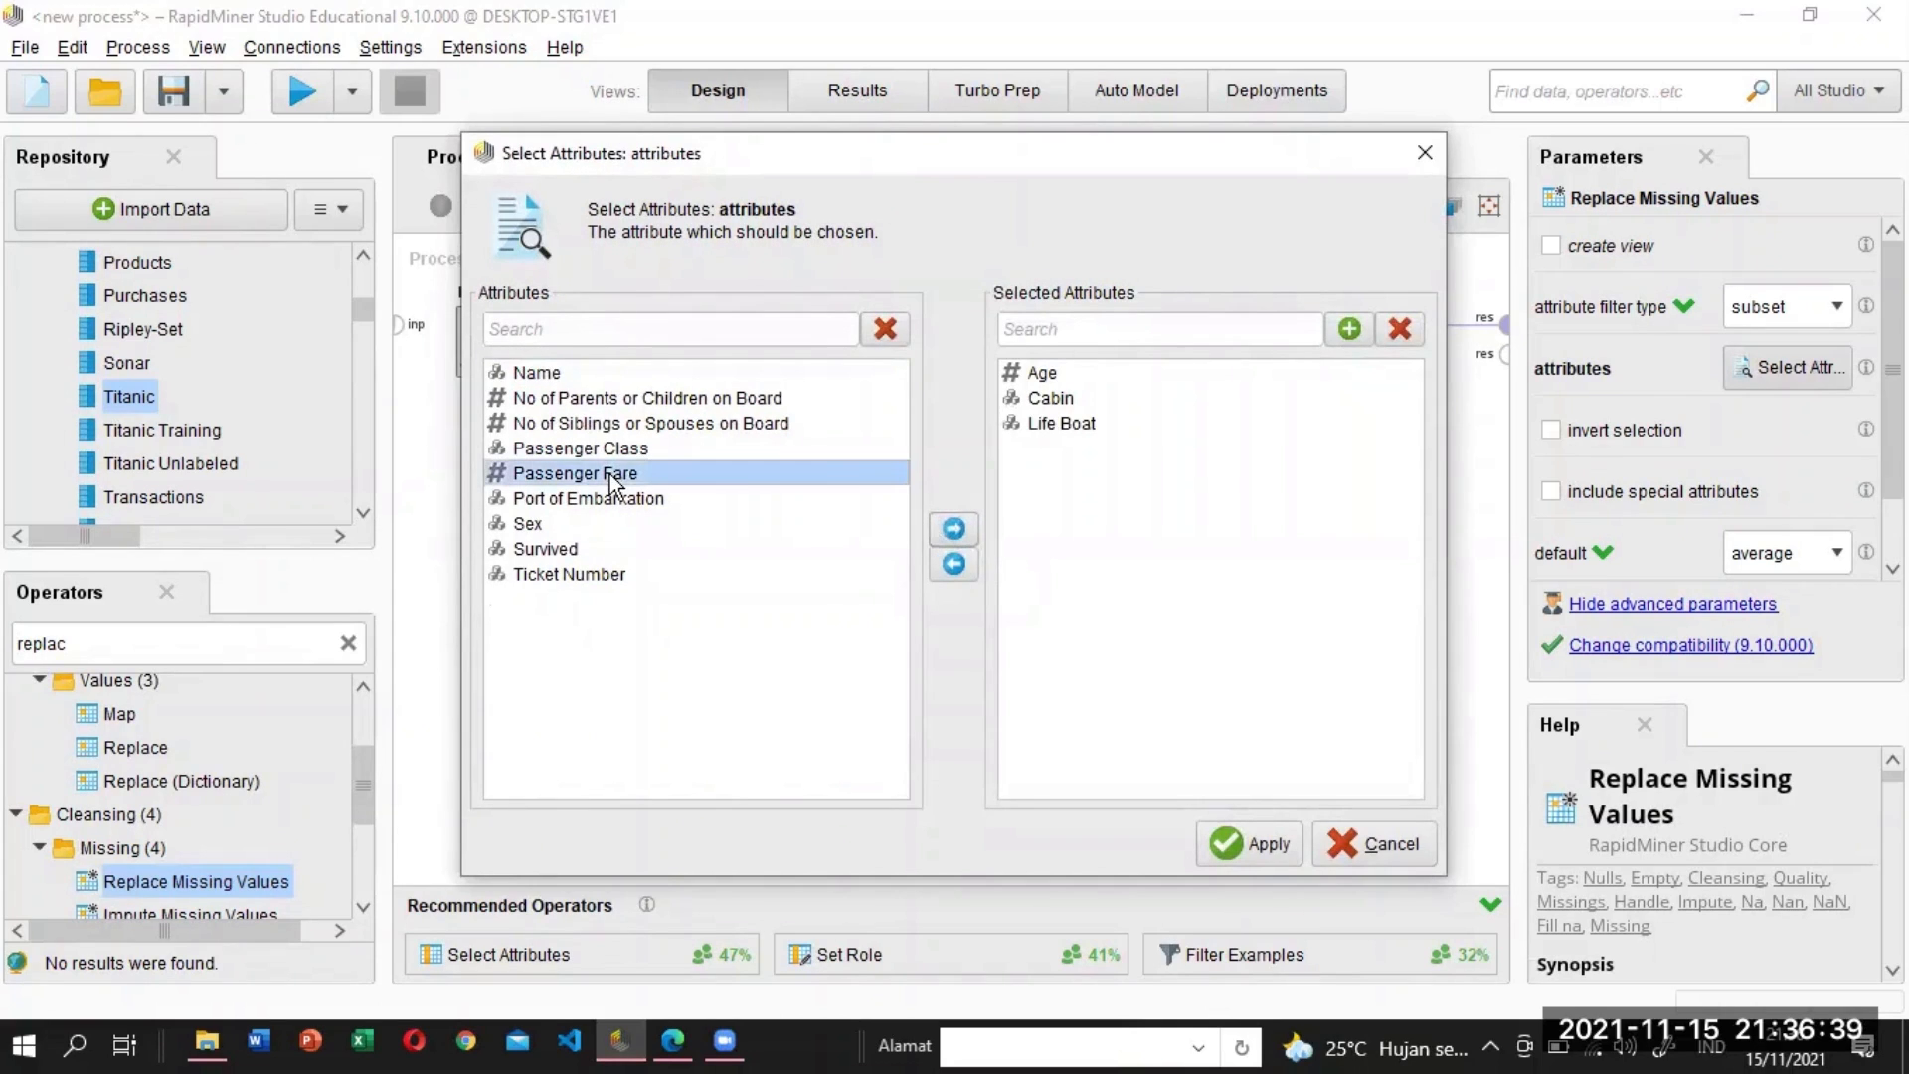
left_click(951, 530)
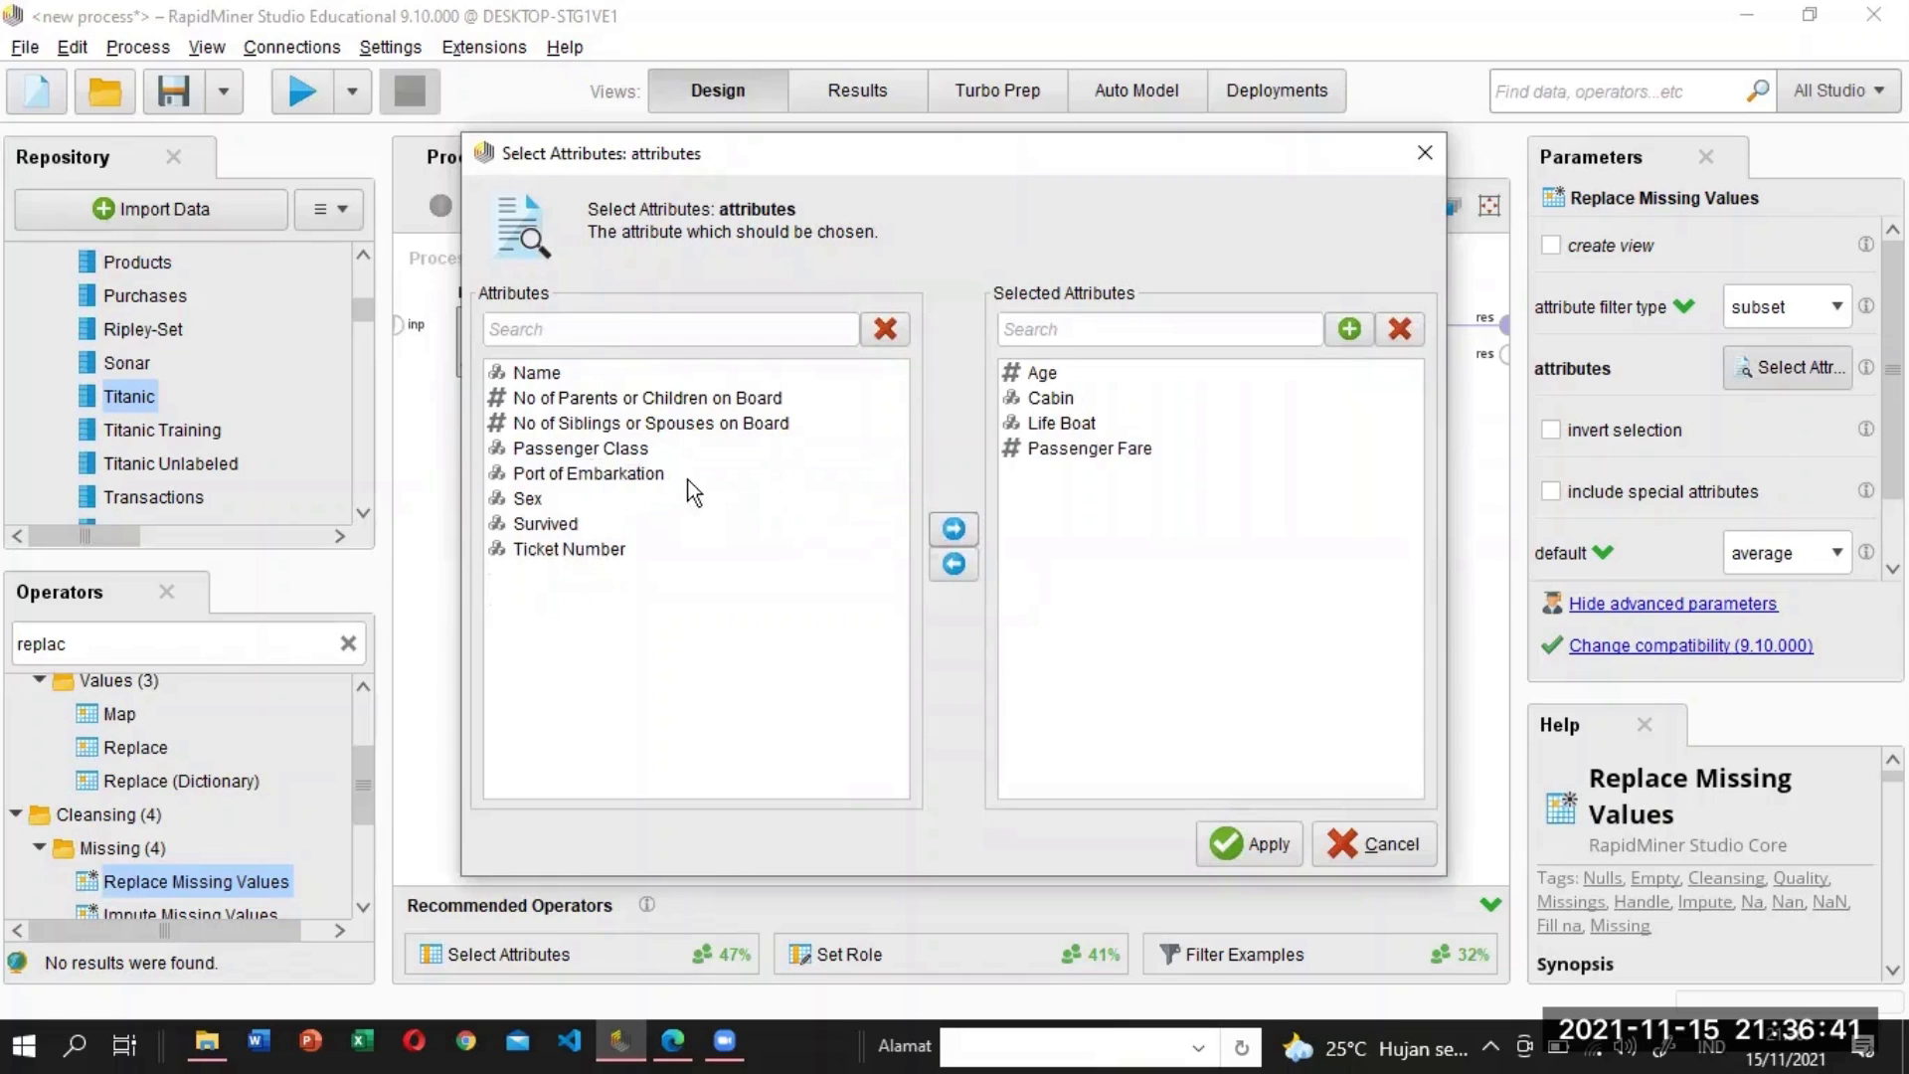
left_click(642, 471)
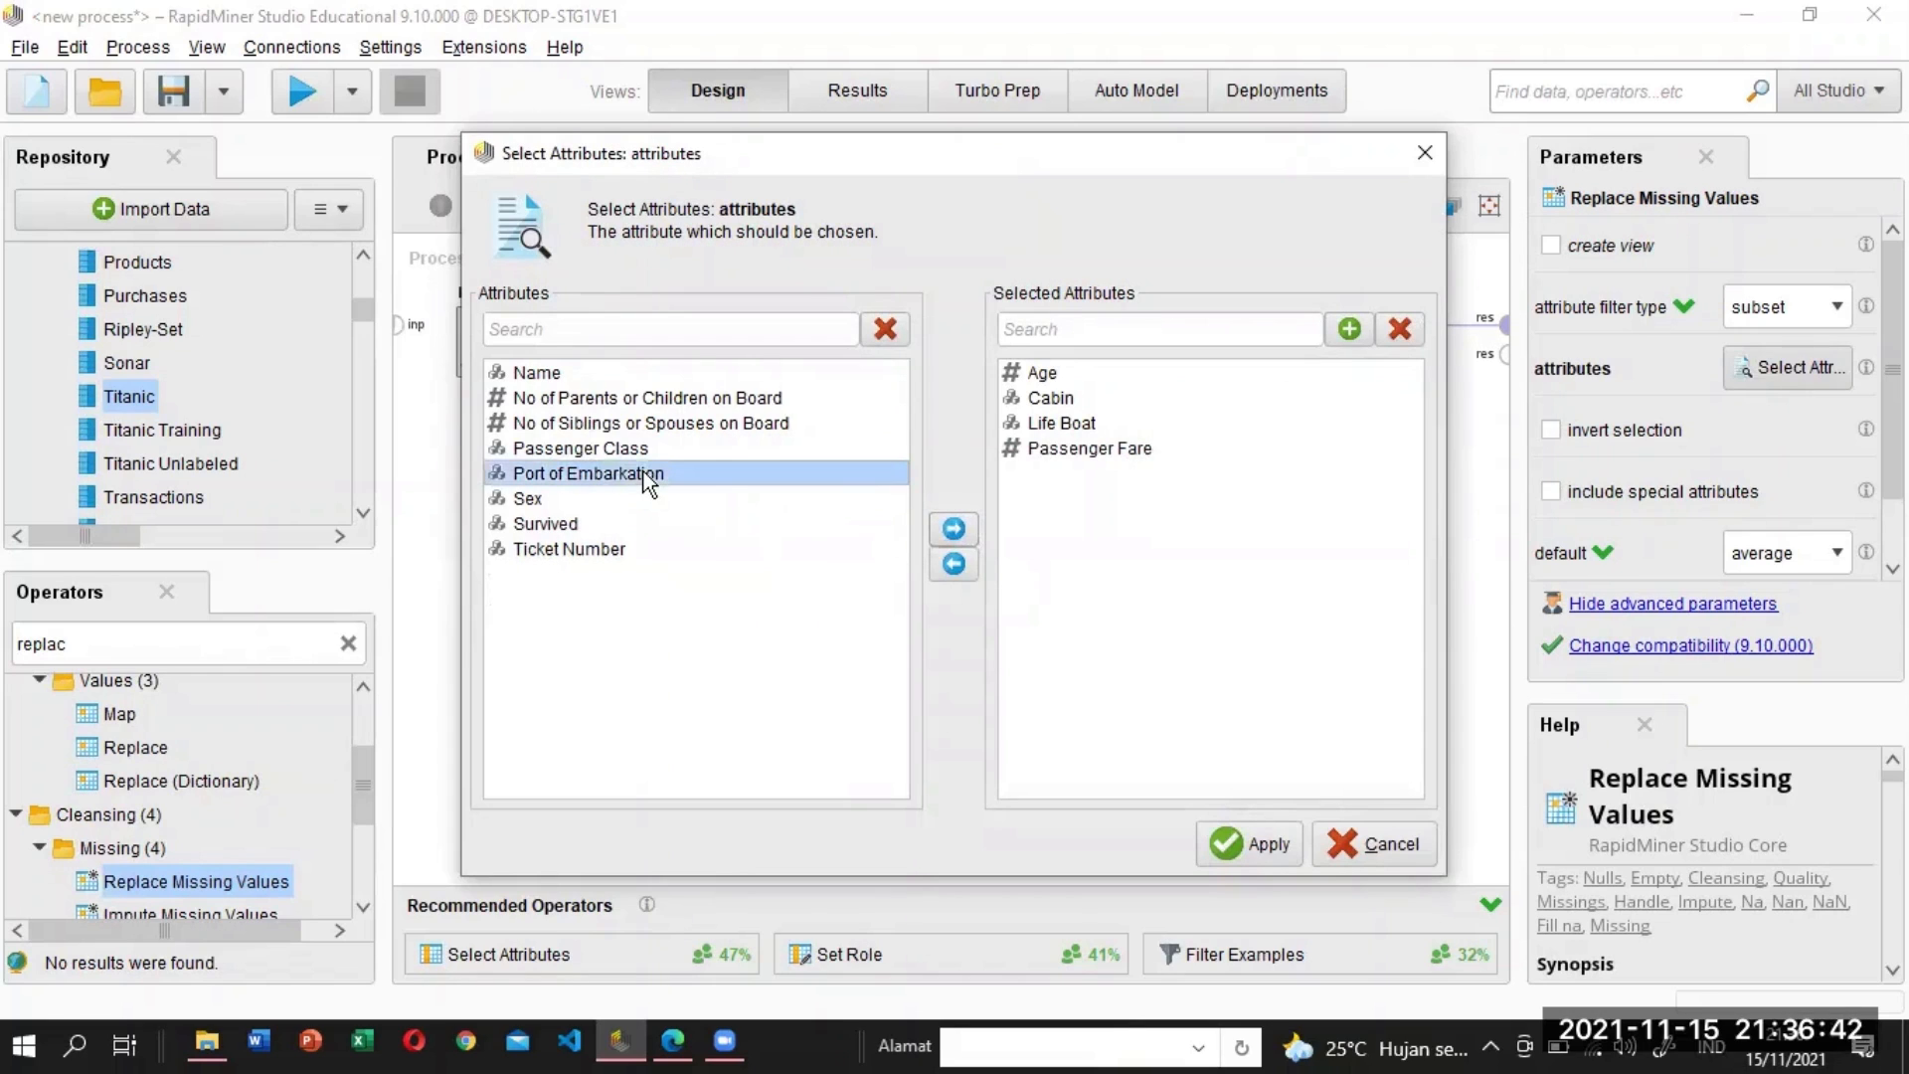
left_click(955, 532)
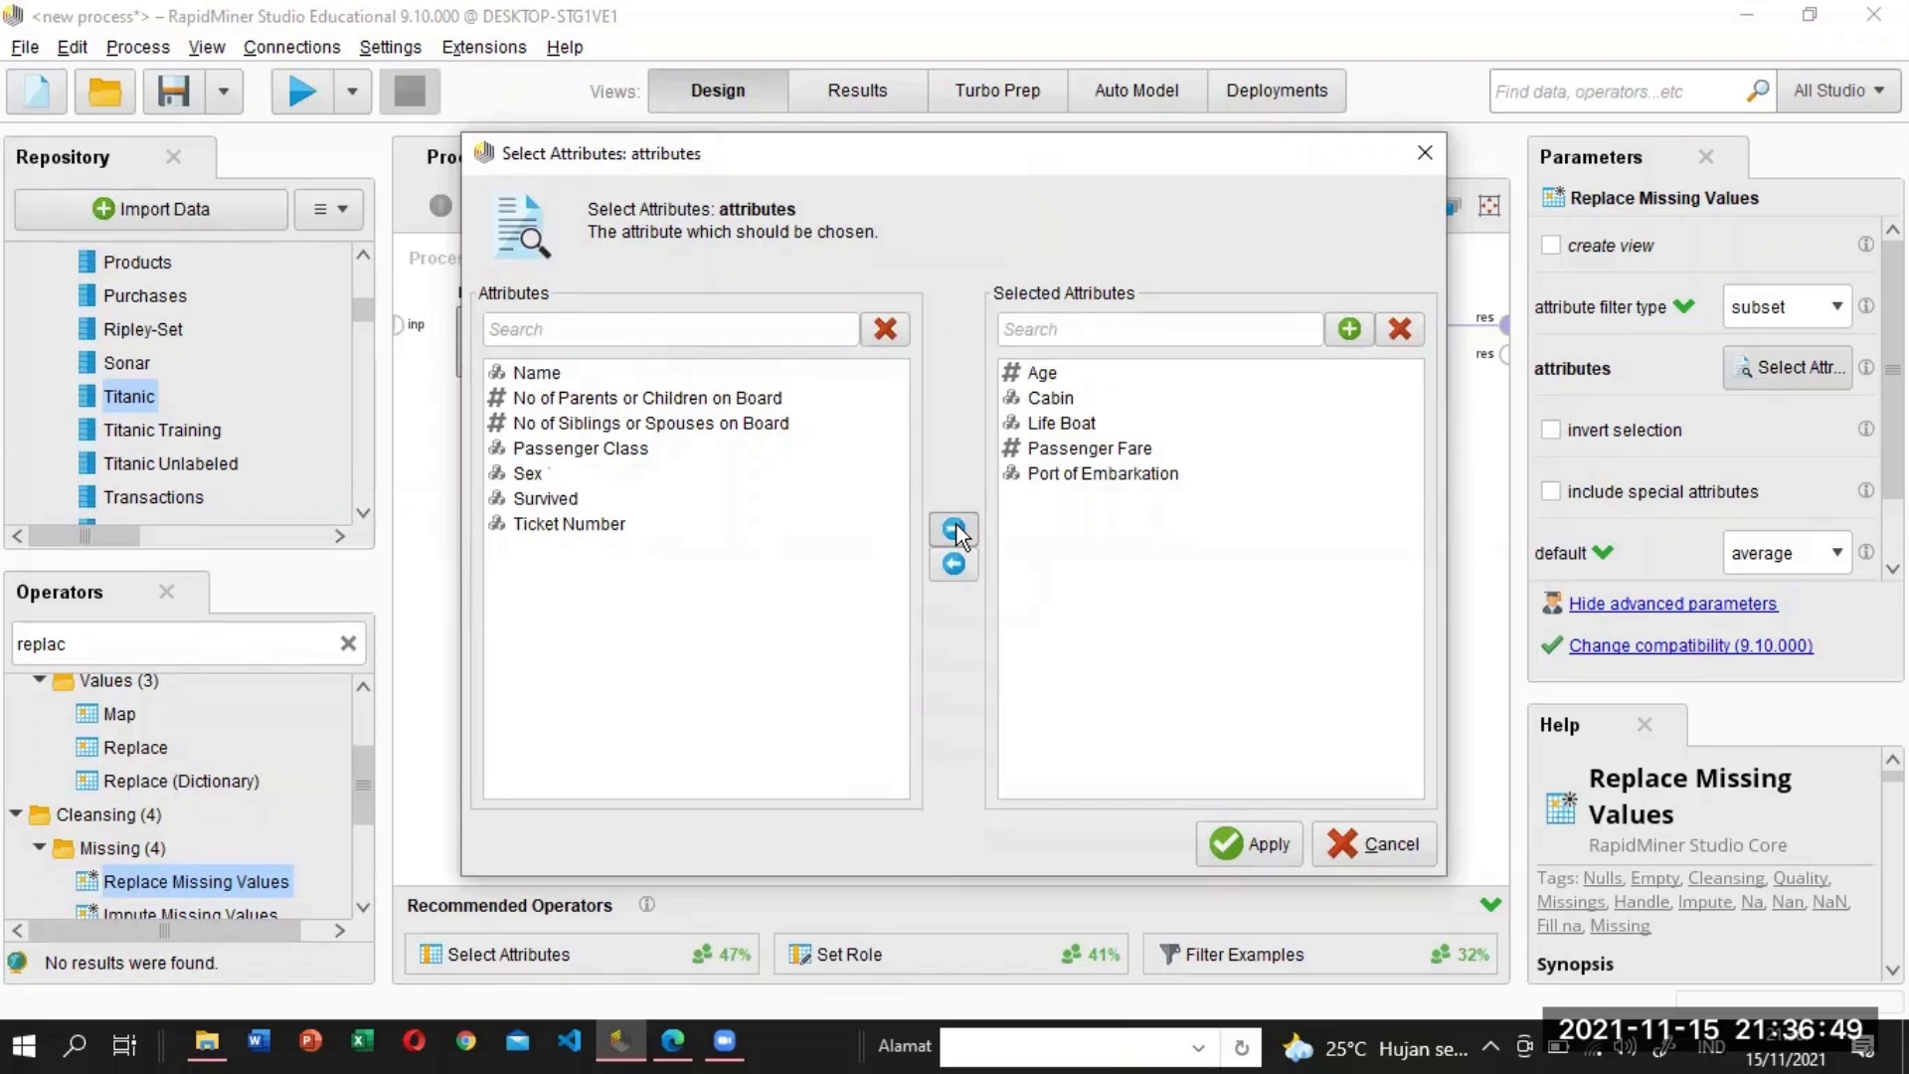
left_click(1241, 843)
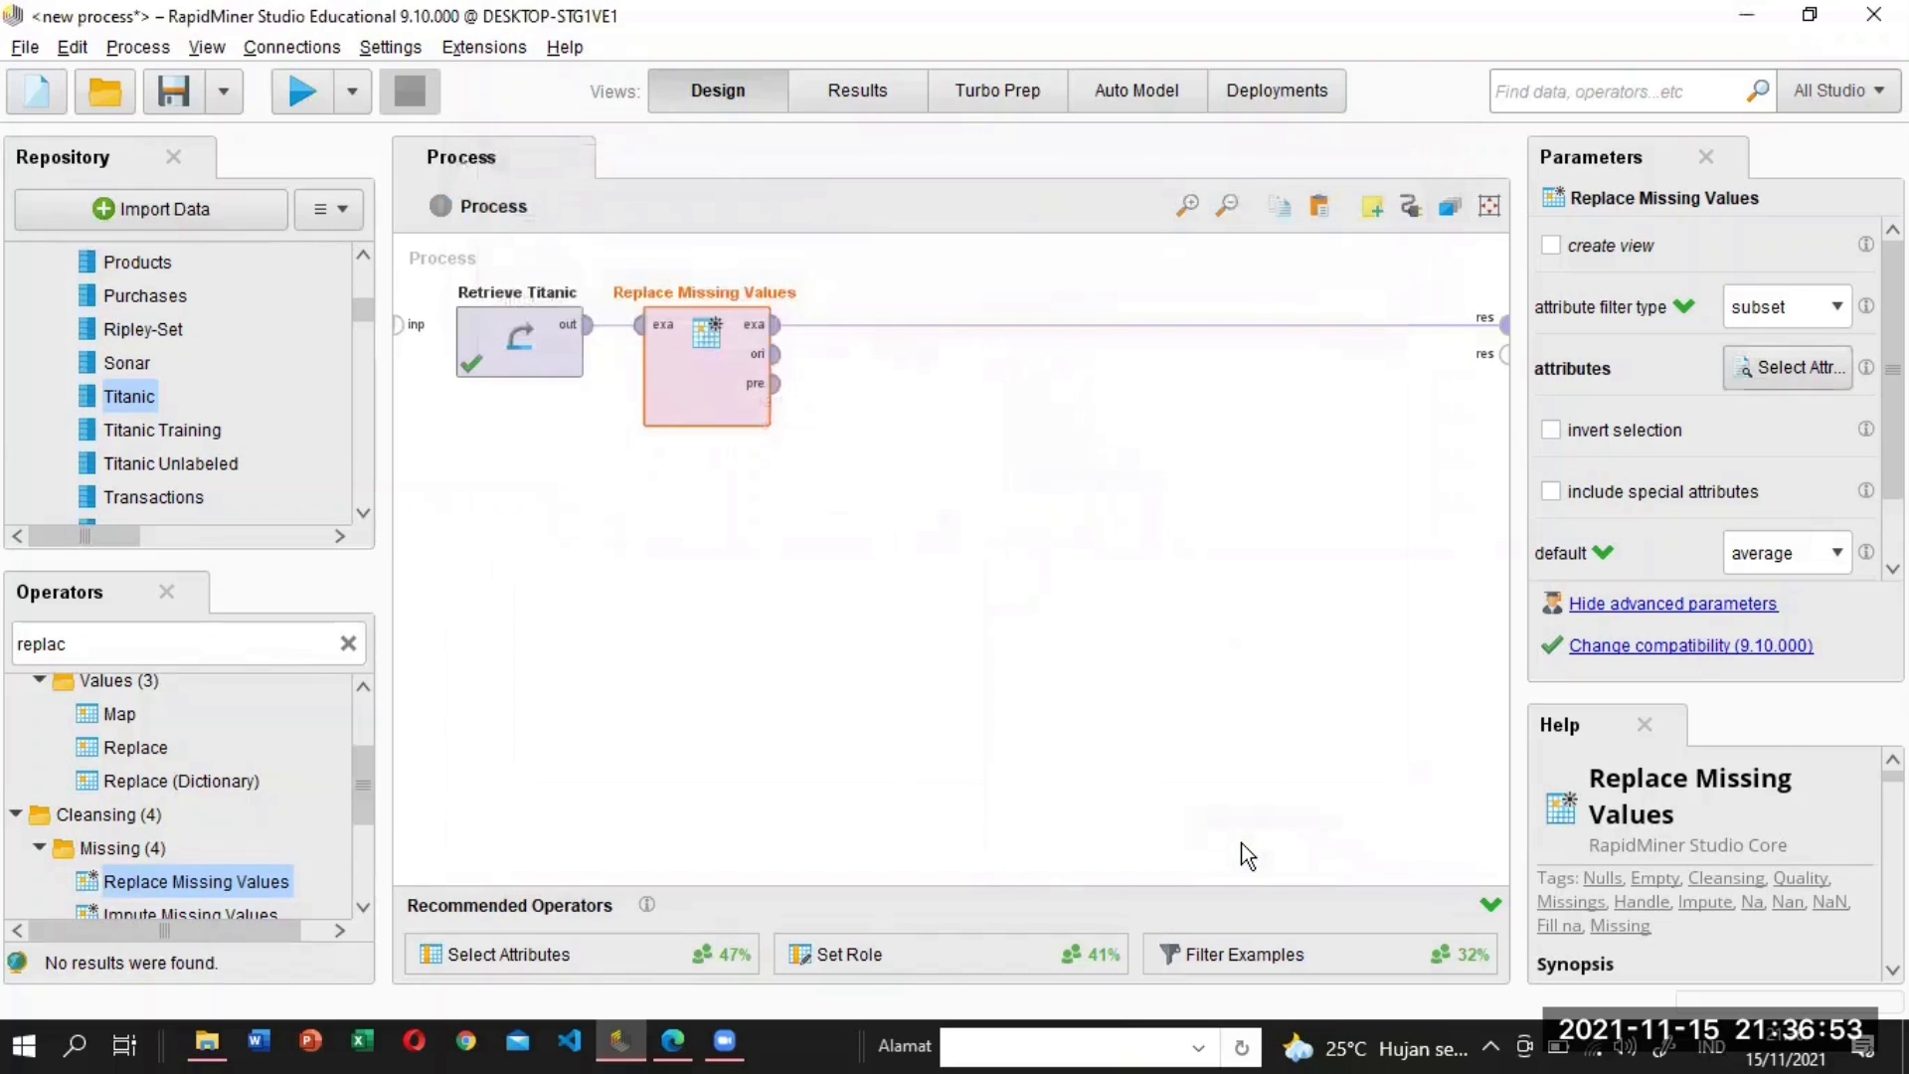
left_click(301, 94)
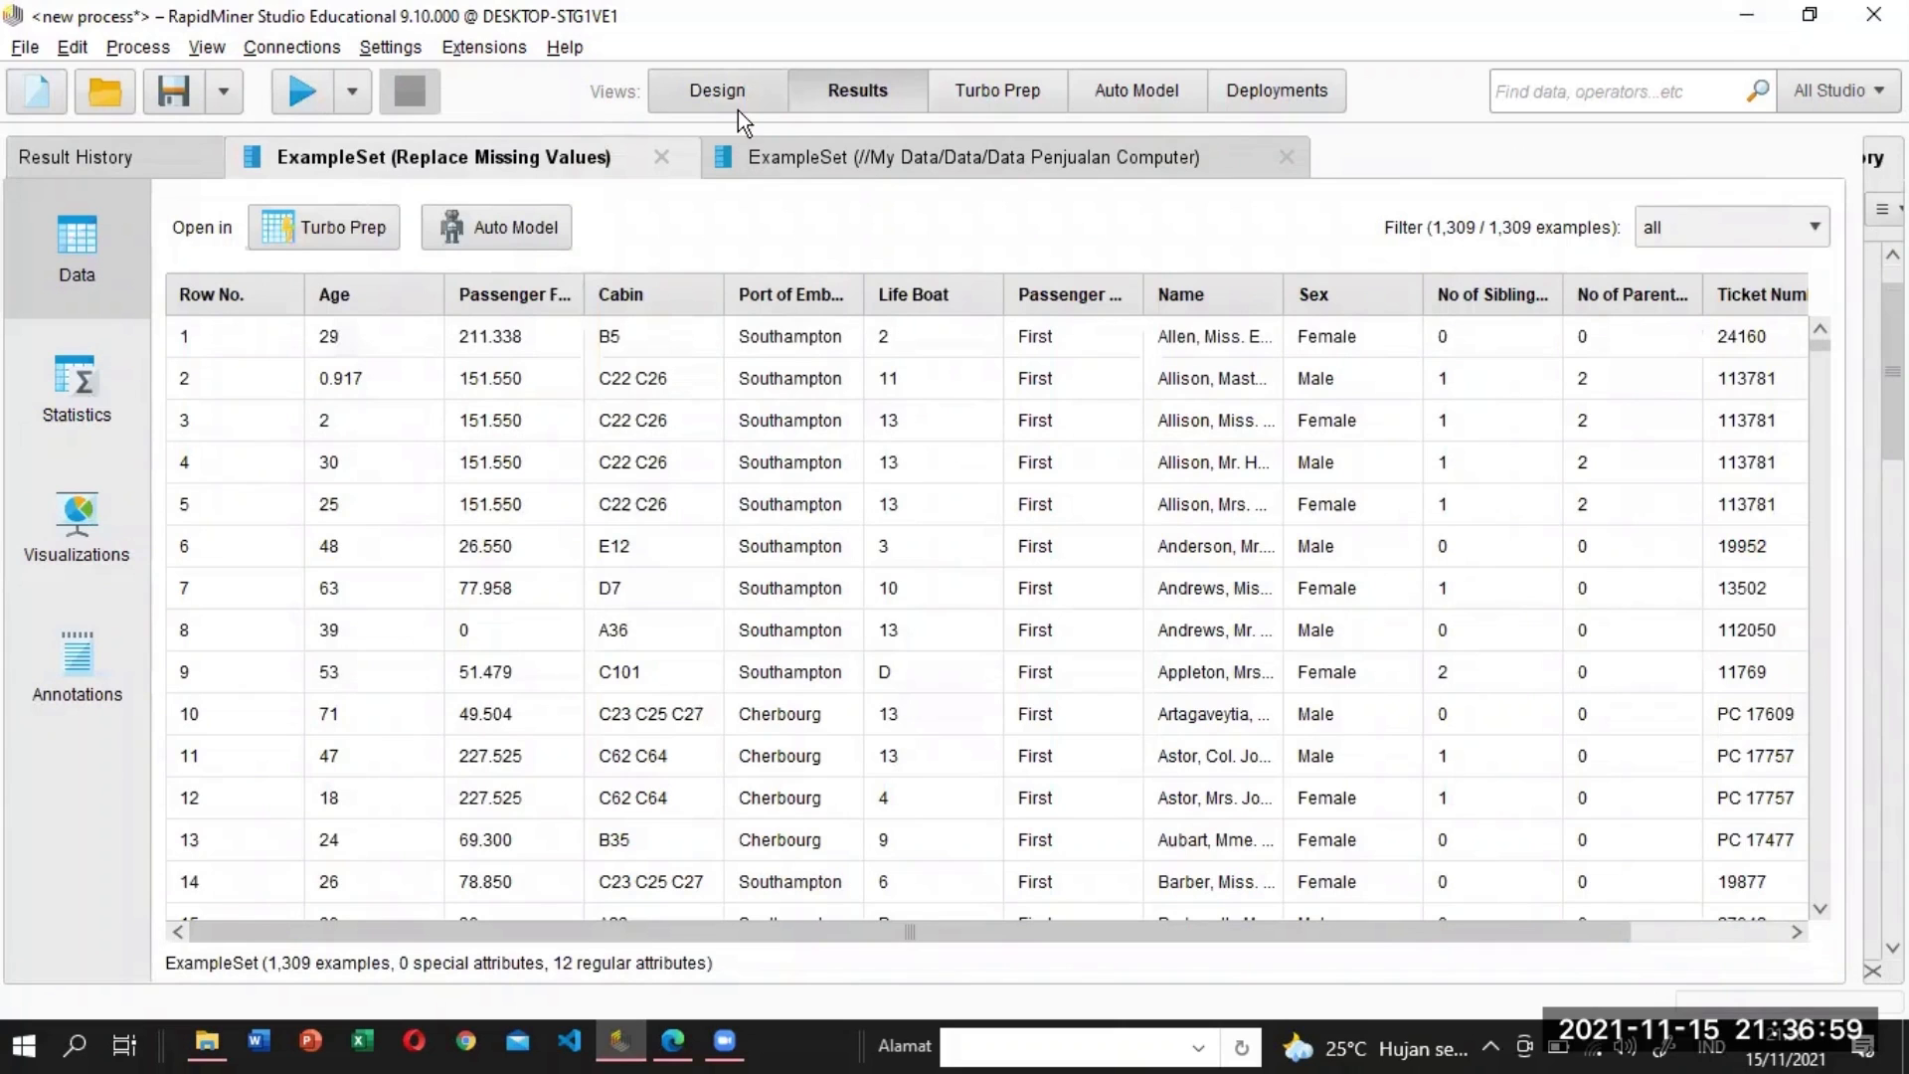
Try zero as the default replacement of the Replace Missing Values operator, and return it to average.
left_click(718, 91)
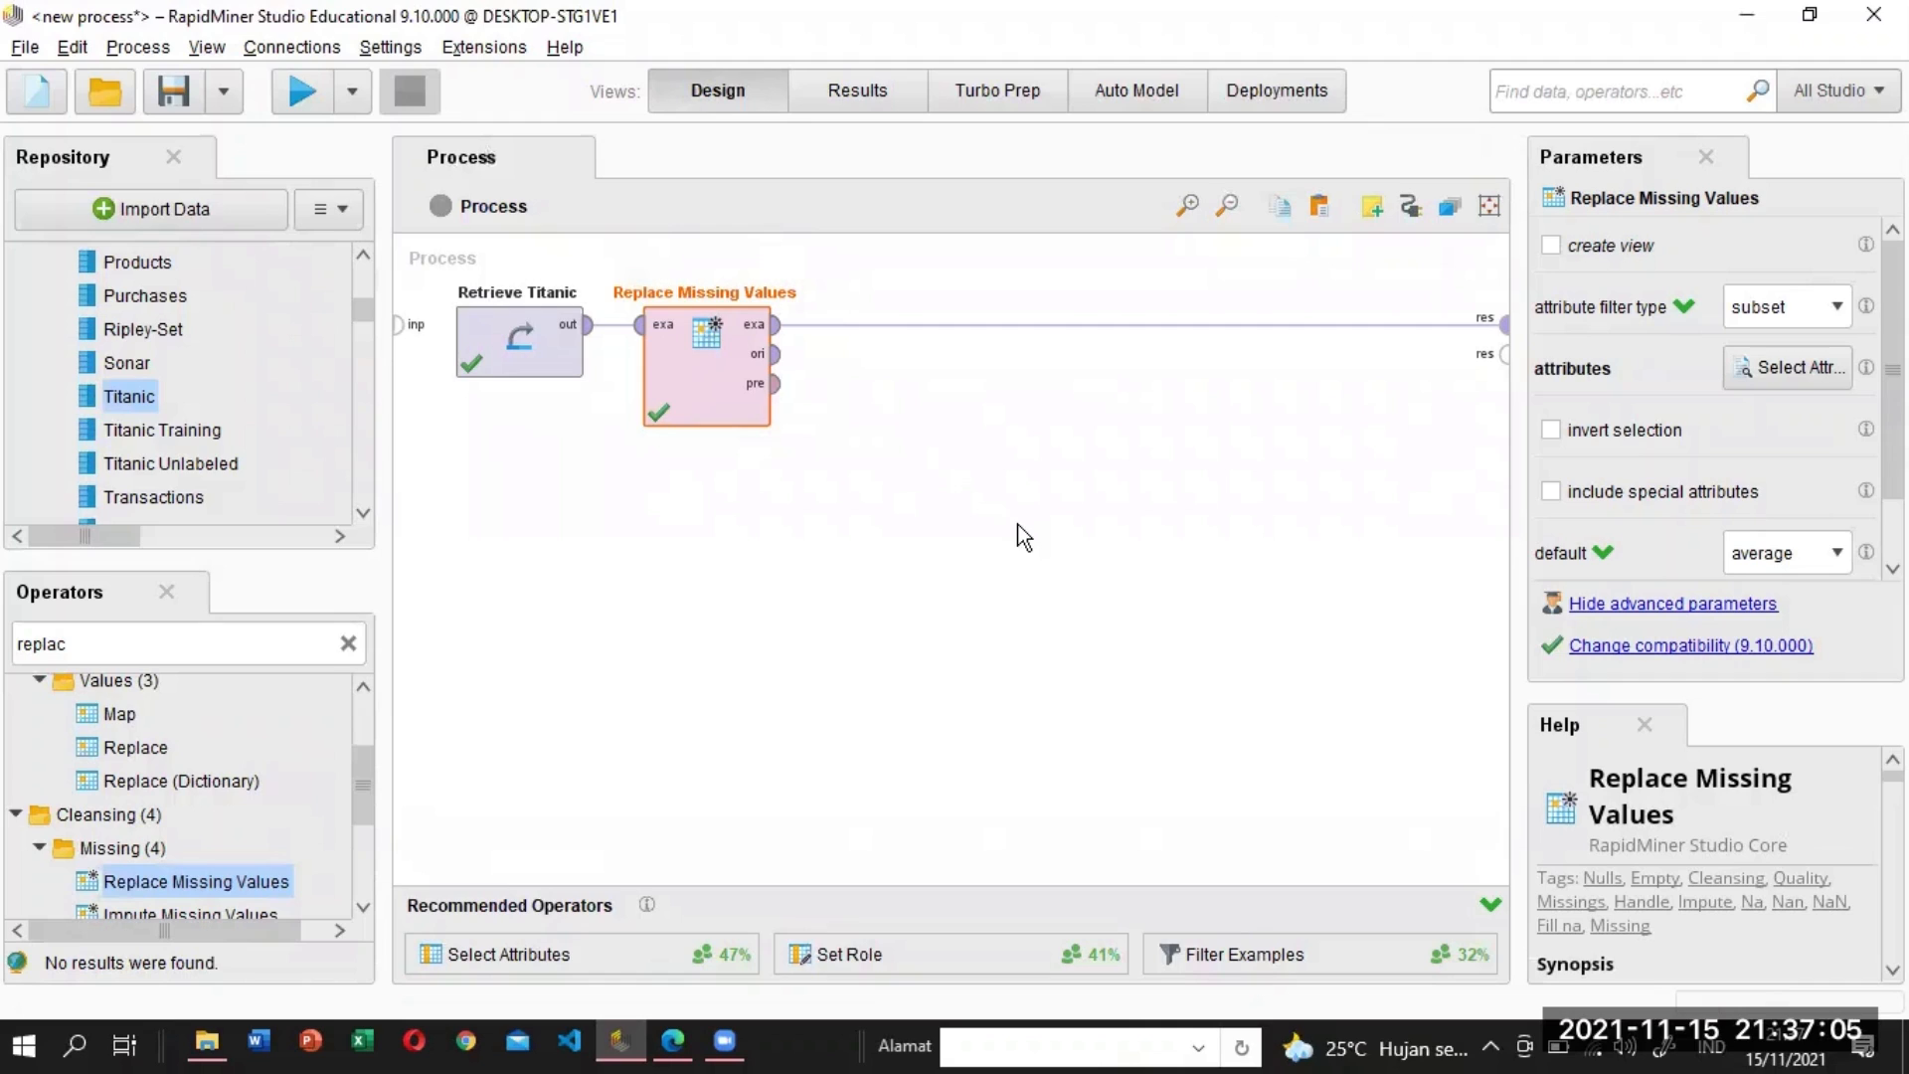
left_click(1836, 555)
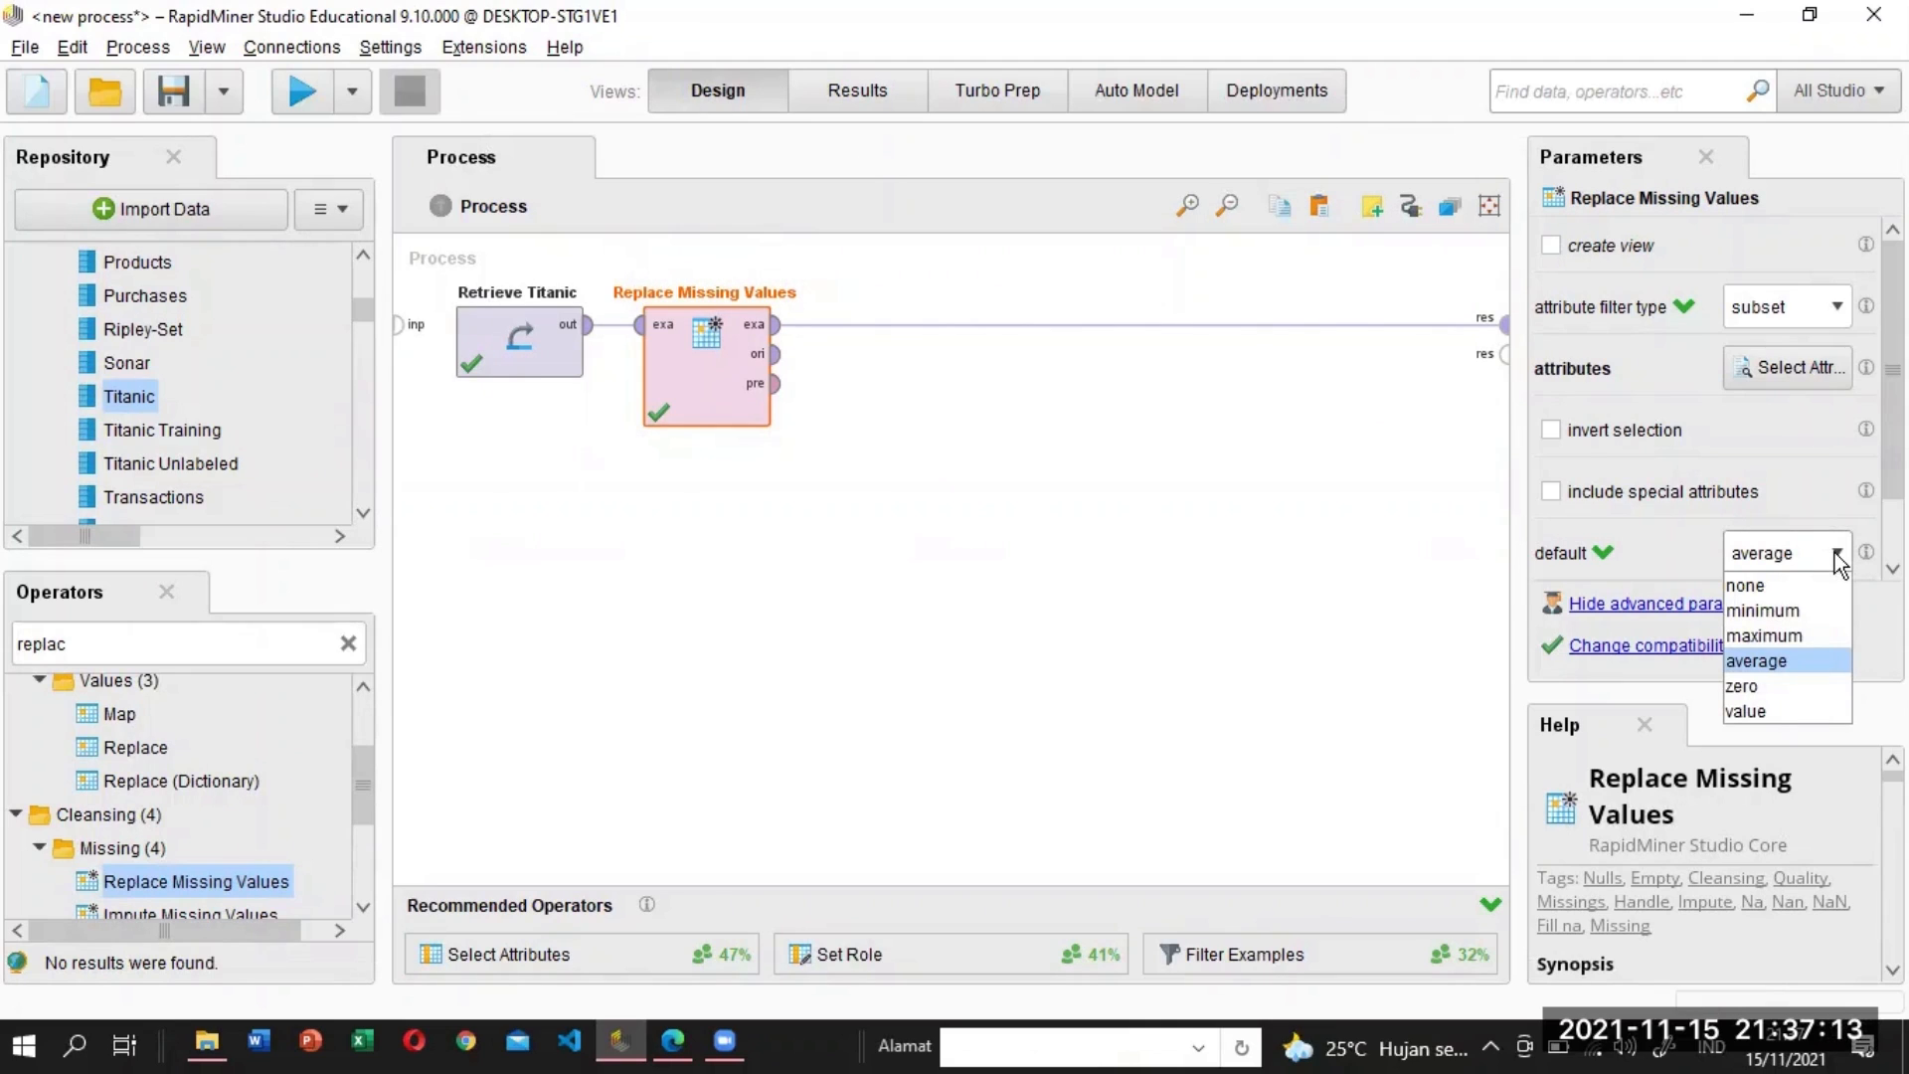
left_click(1757, 685)
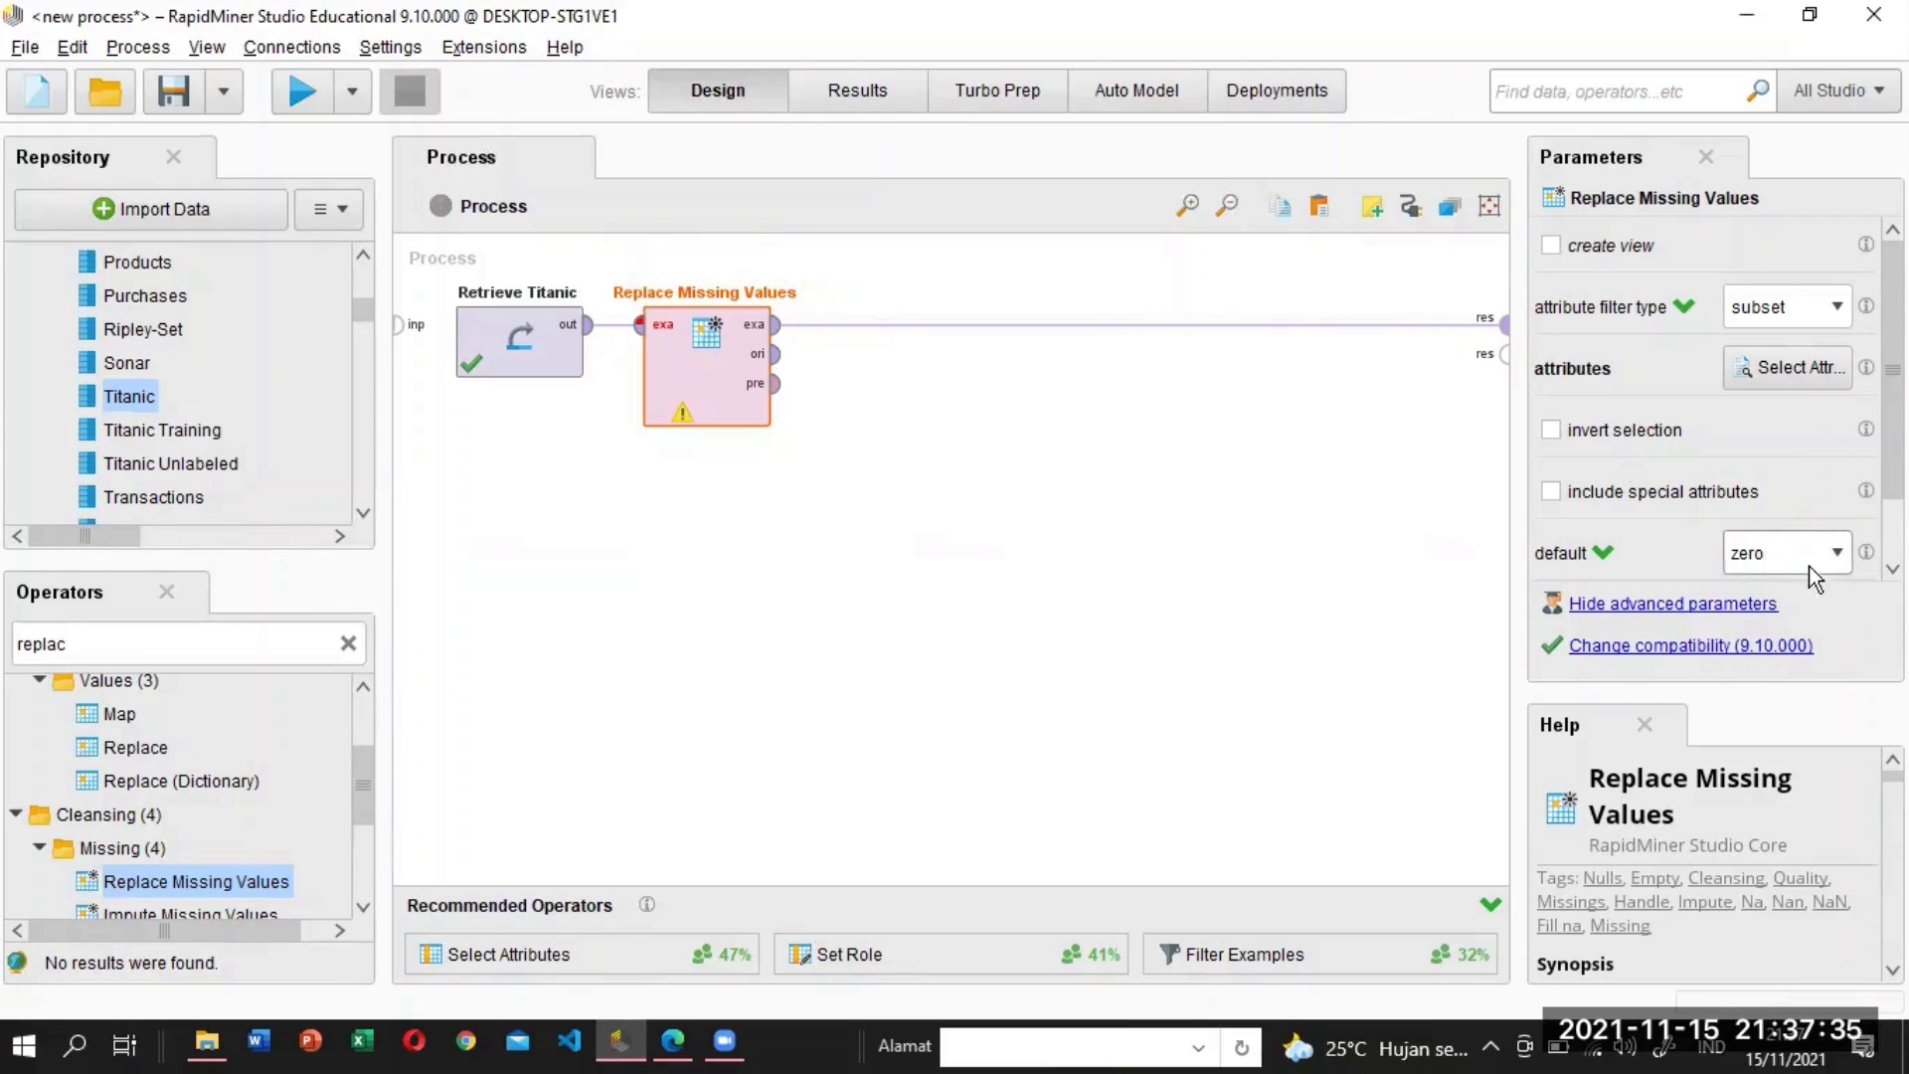
left_click(1835, 552)
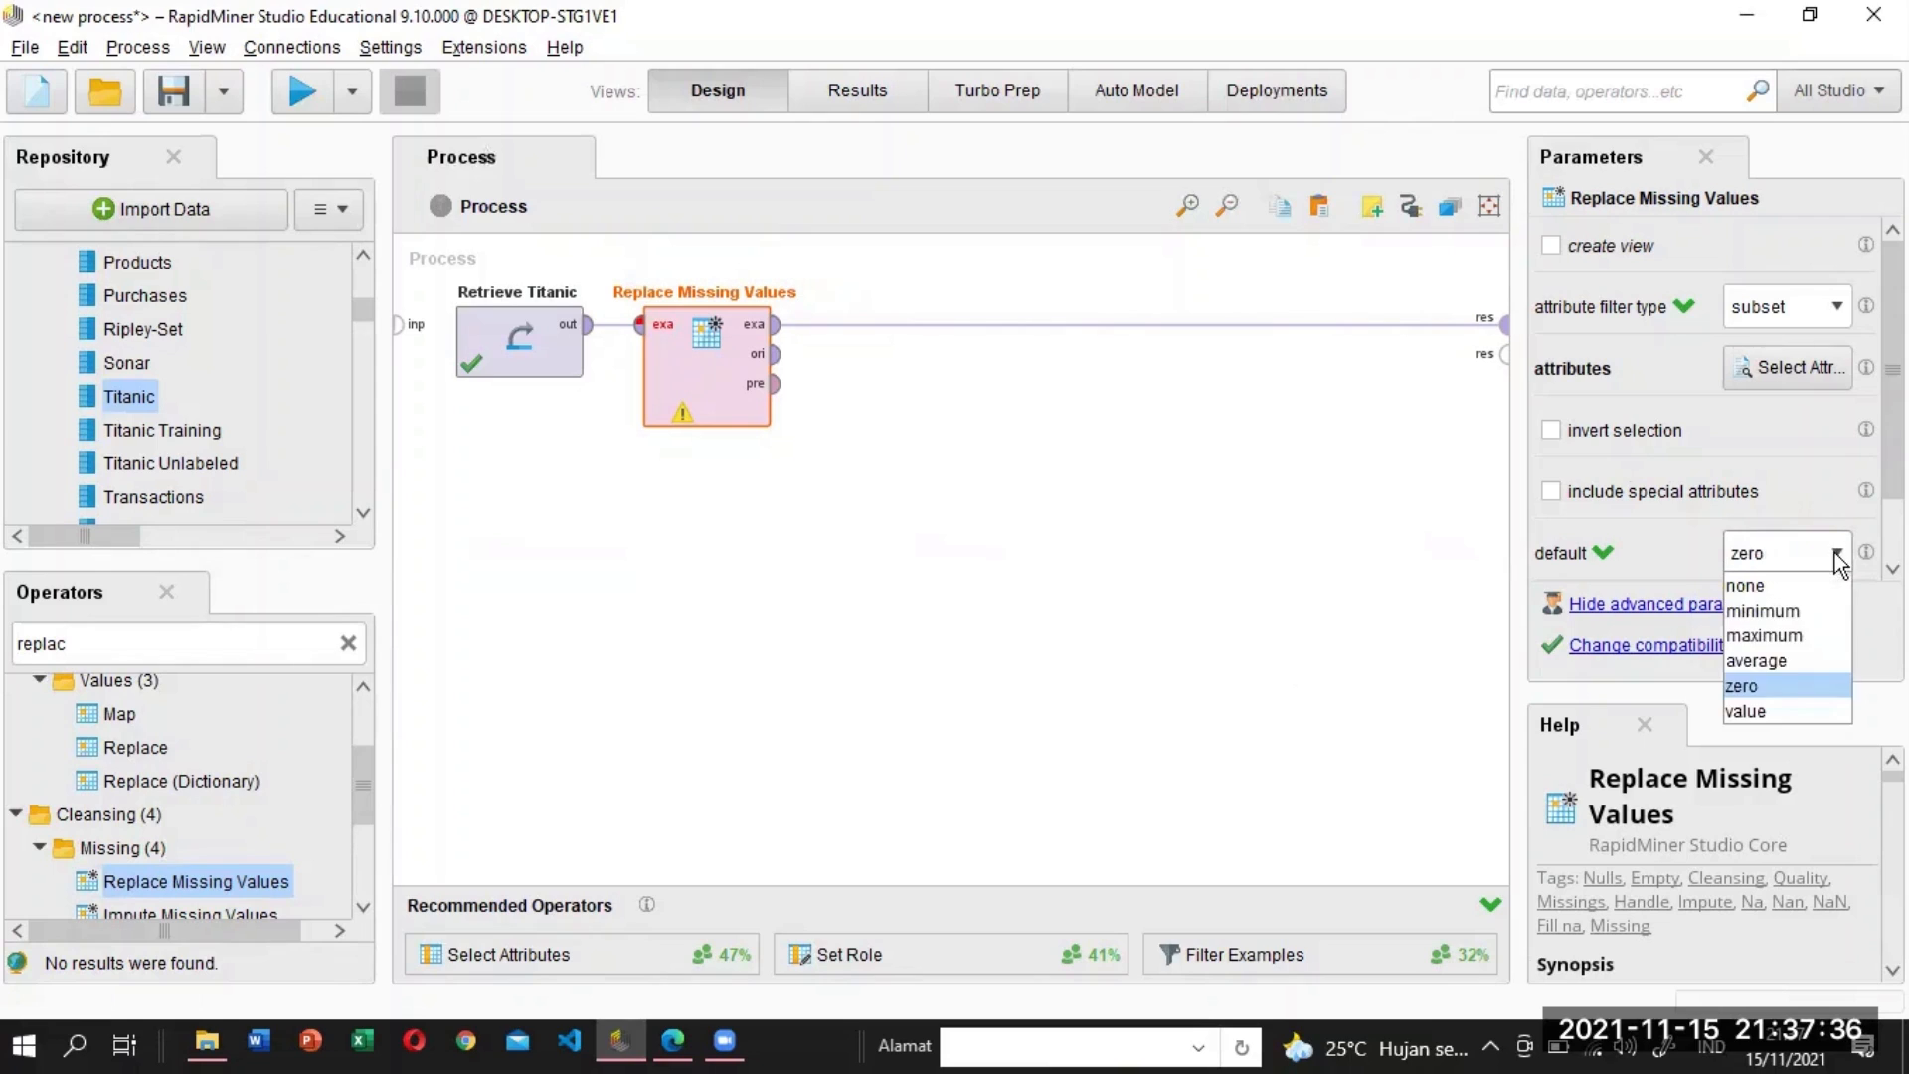
left_click(1794, 660)
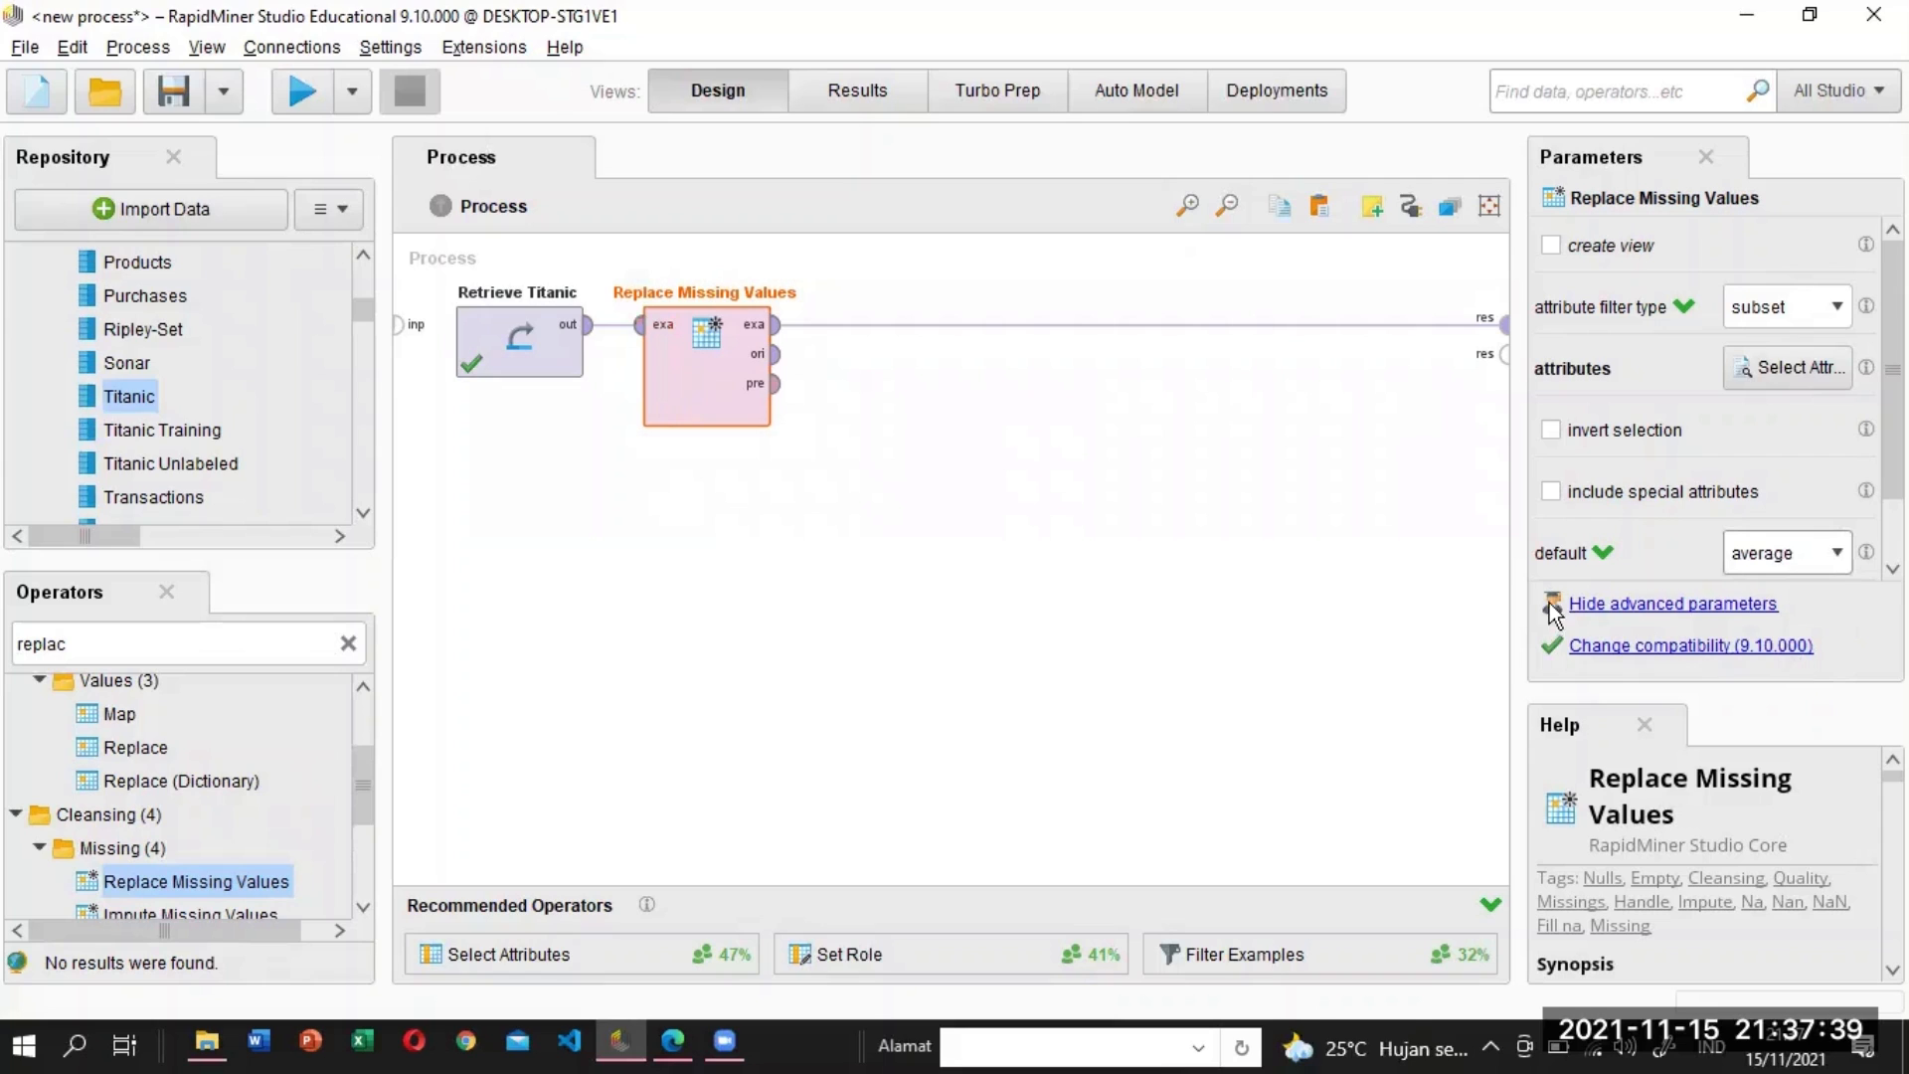
left_click(1835, 558)
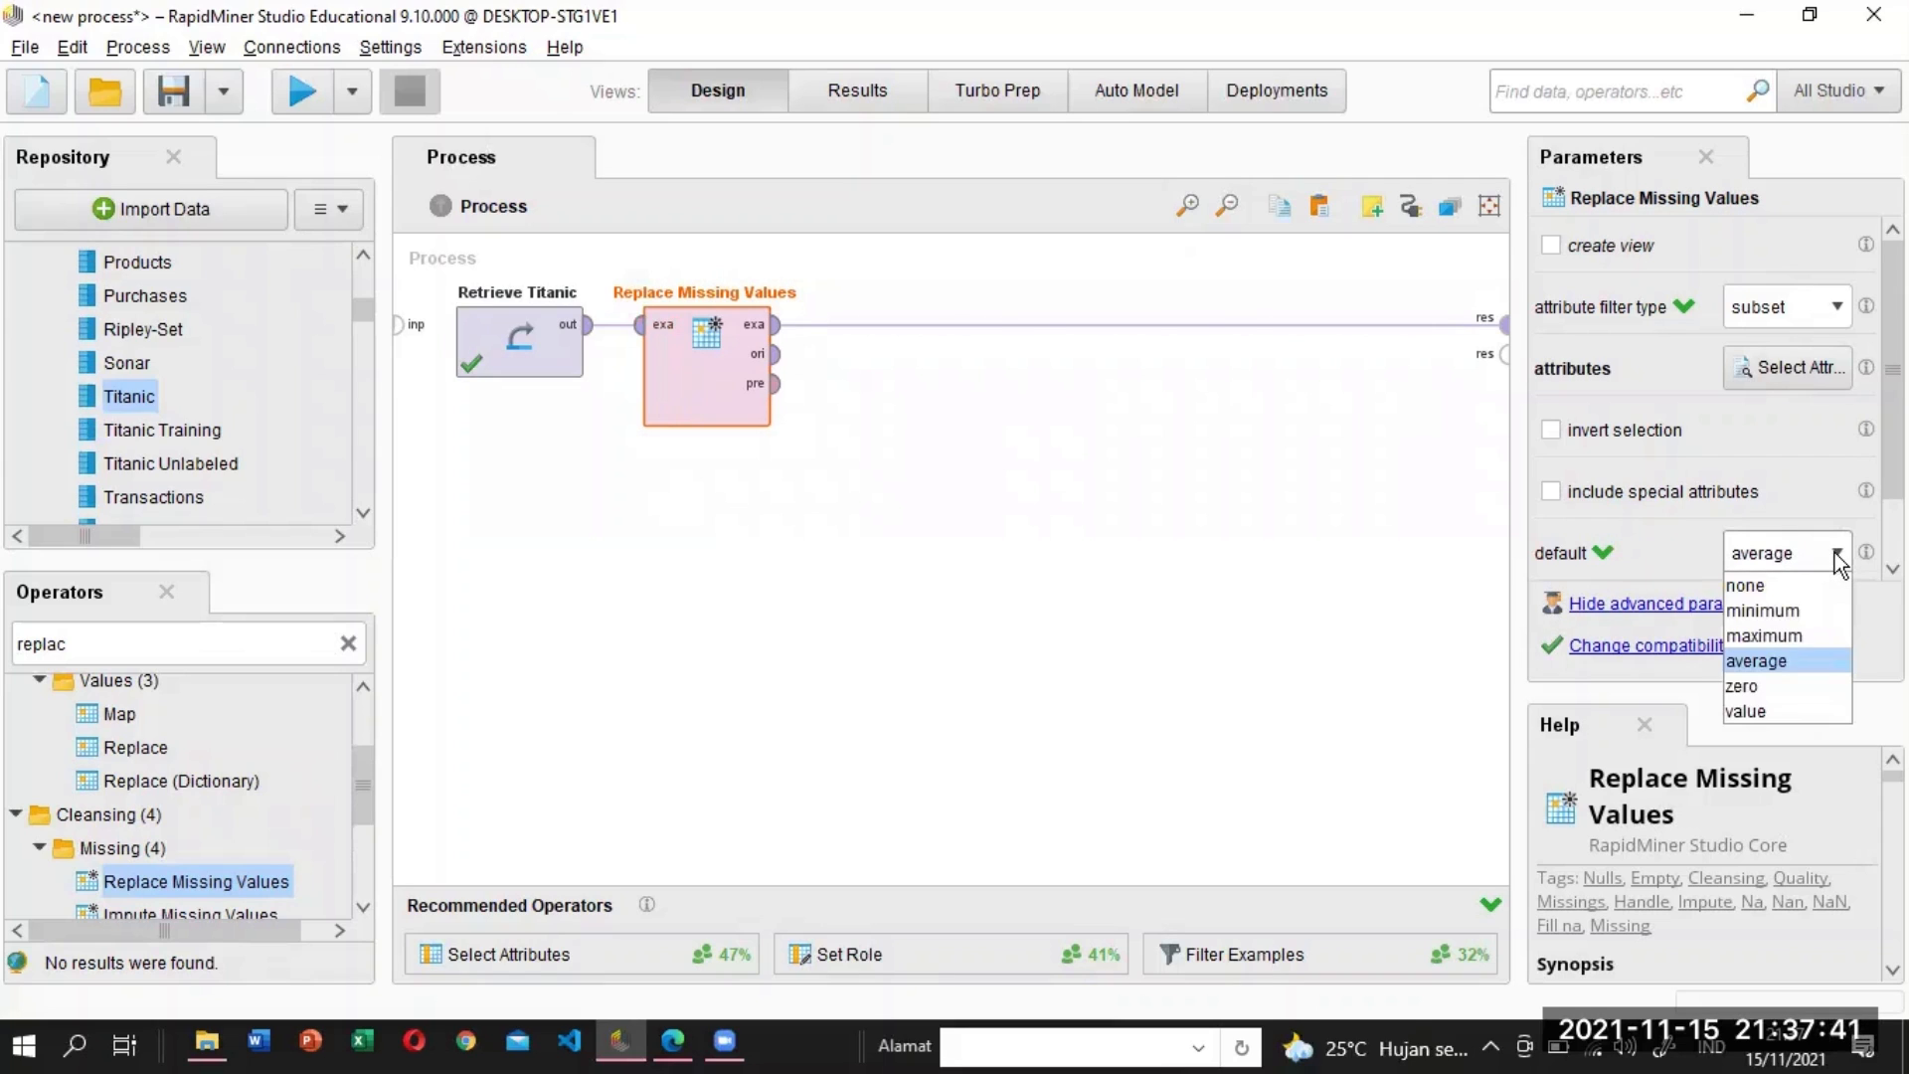
left_click(1773, 660)
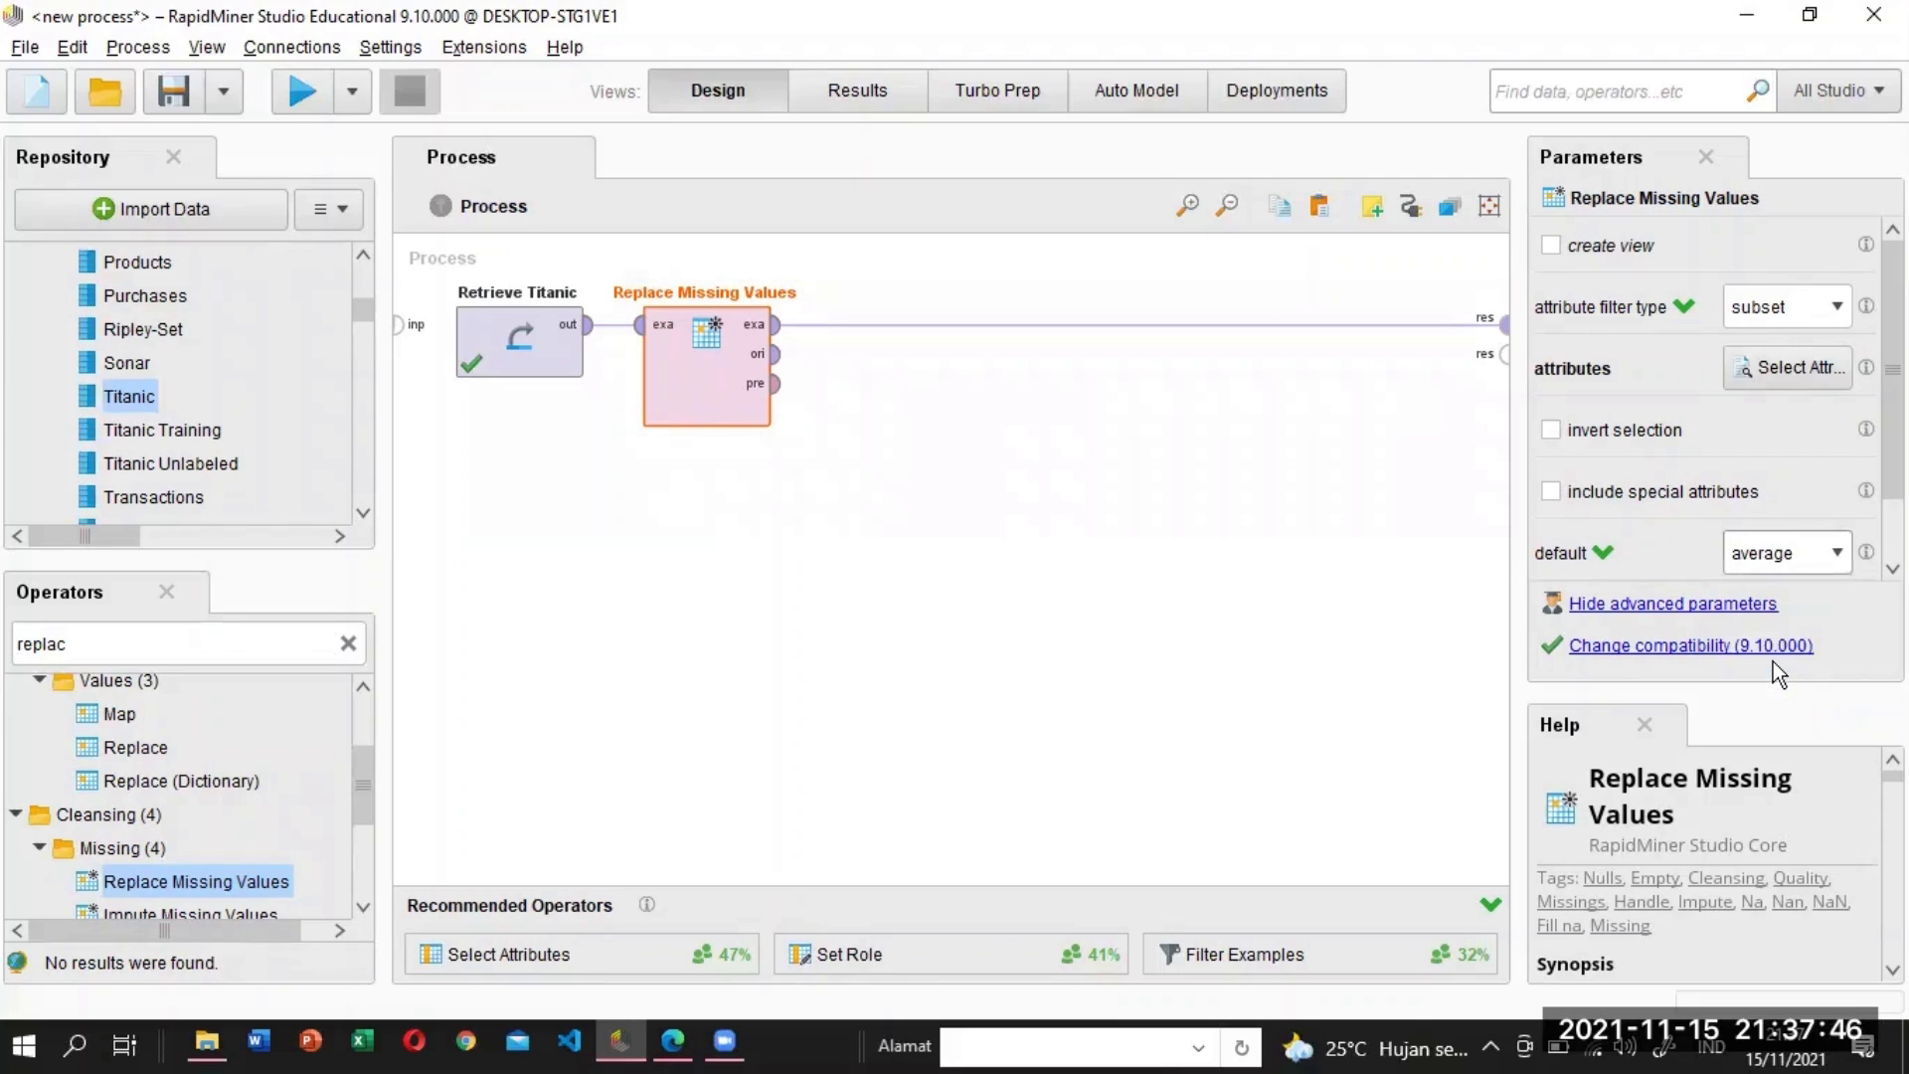
Run the process and check the missing-value counts in the statistics of the Replace Missing Values result.
left_click(297, 89)
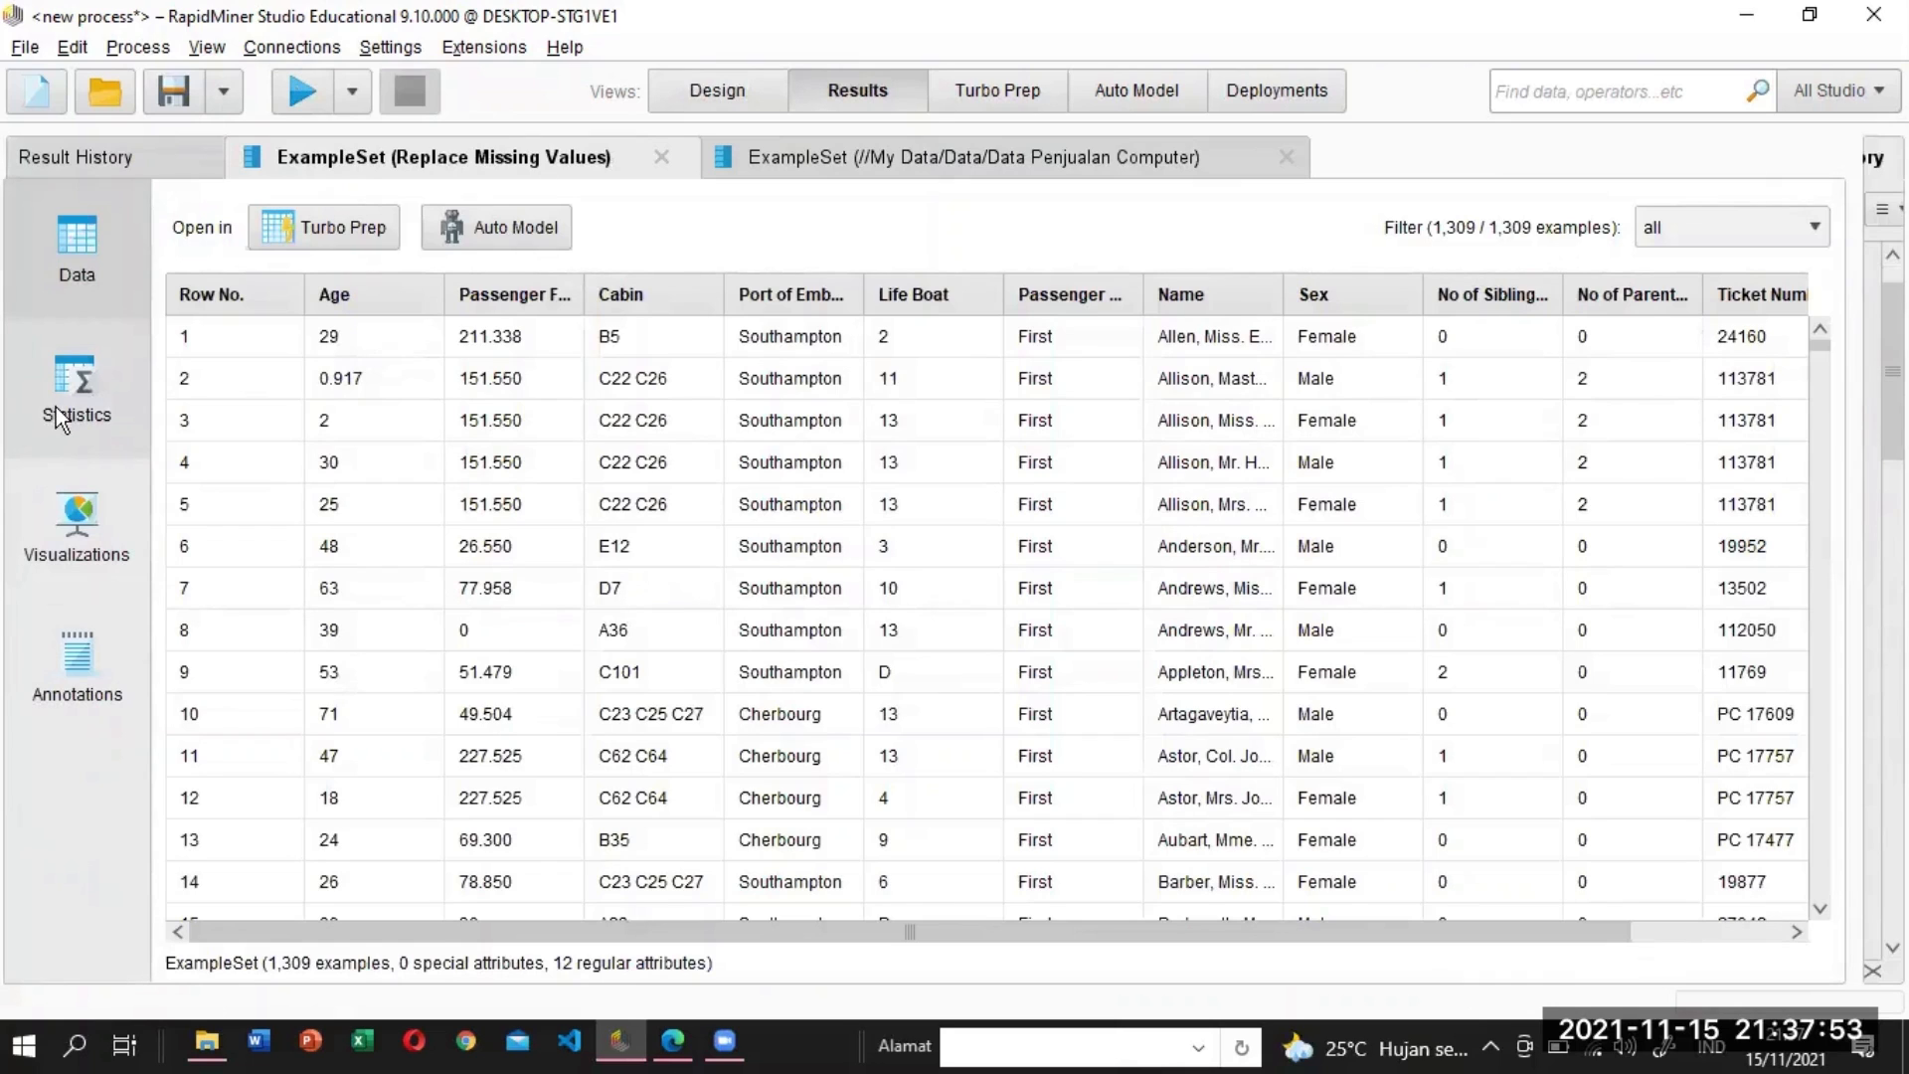
left_click(56, 408)
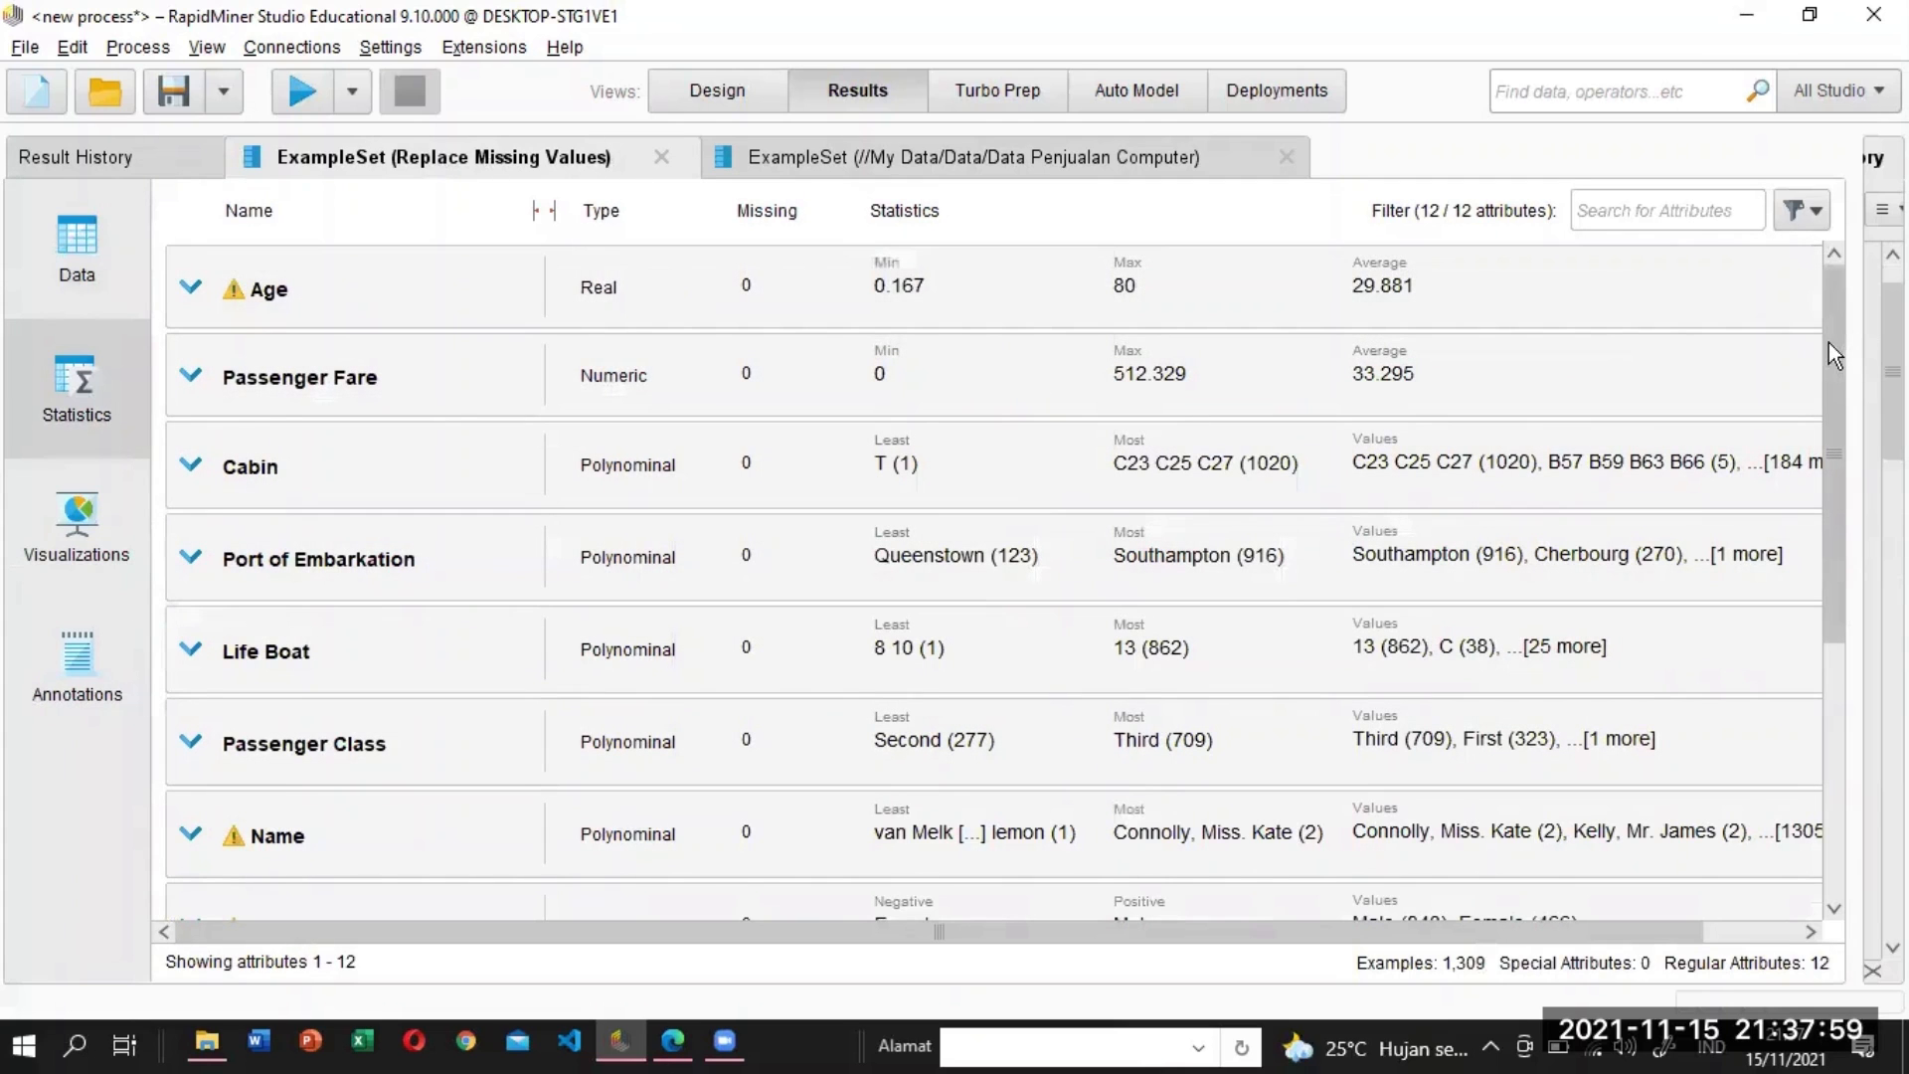
mouse_move(1837, 449)
left_mouse_down()
mouse_move(1844, 691)
mouse_move(1844, 437)
left_mouse_up()
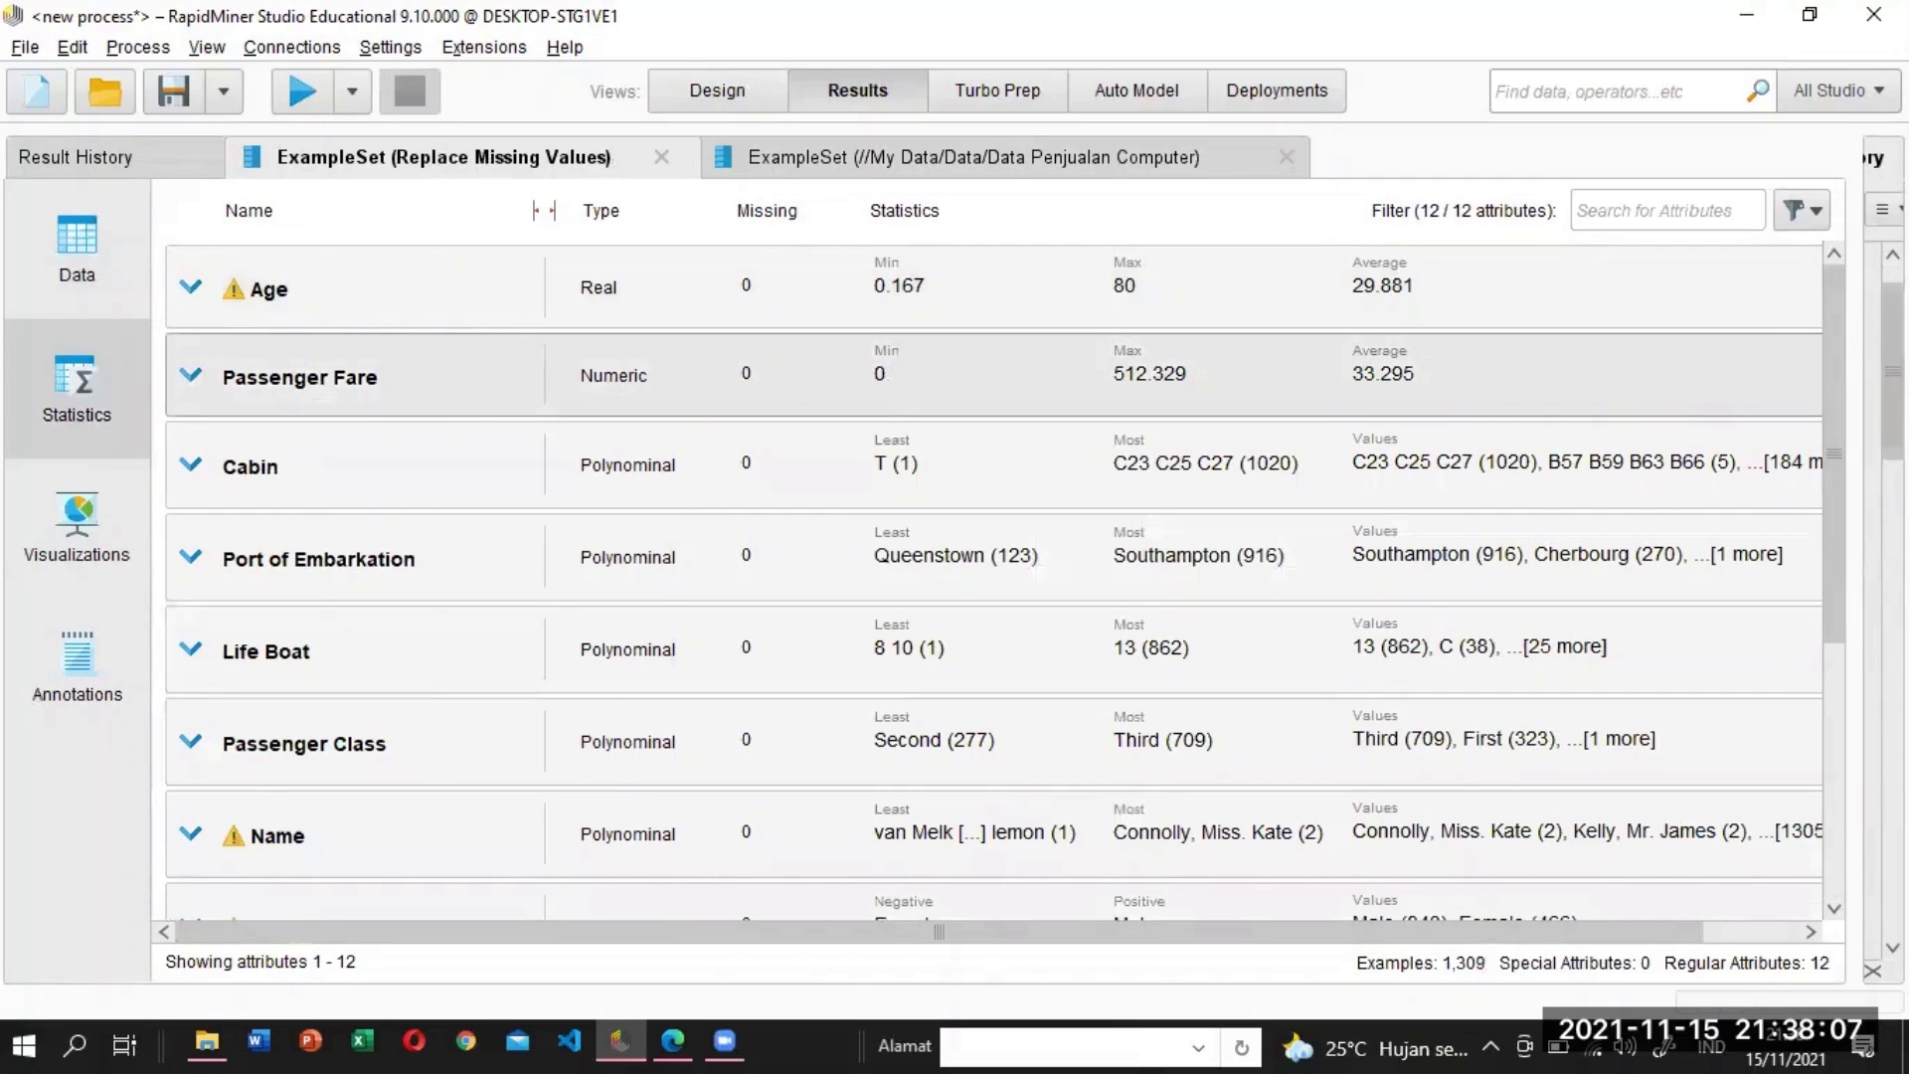
left_click_drag(1893, 374, 1893, 752)
left_click_drag(1834, 611, 1853, 324)
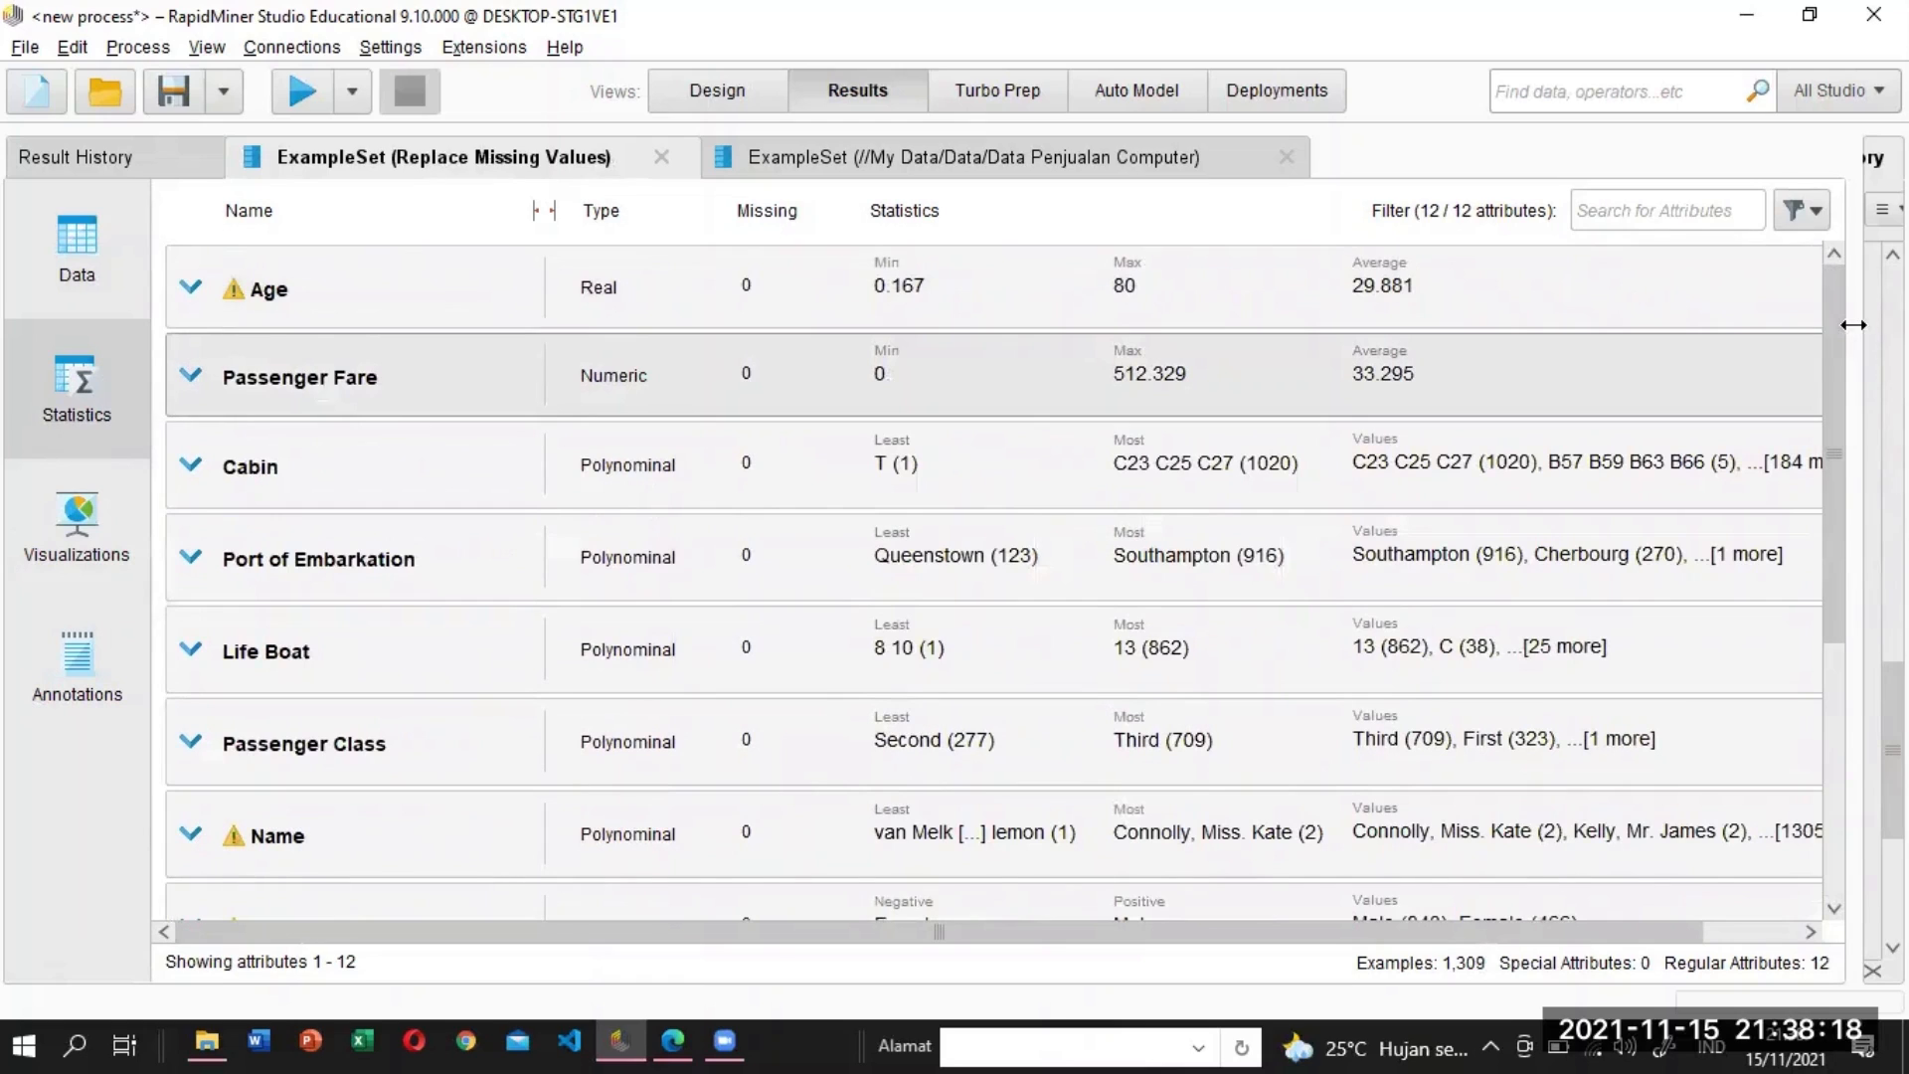
Visualize the Replace Missing Values result and examine the Passenger Fare scatter plot colored by Sex.
left_click(690, 97)
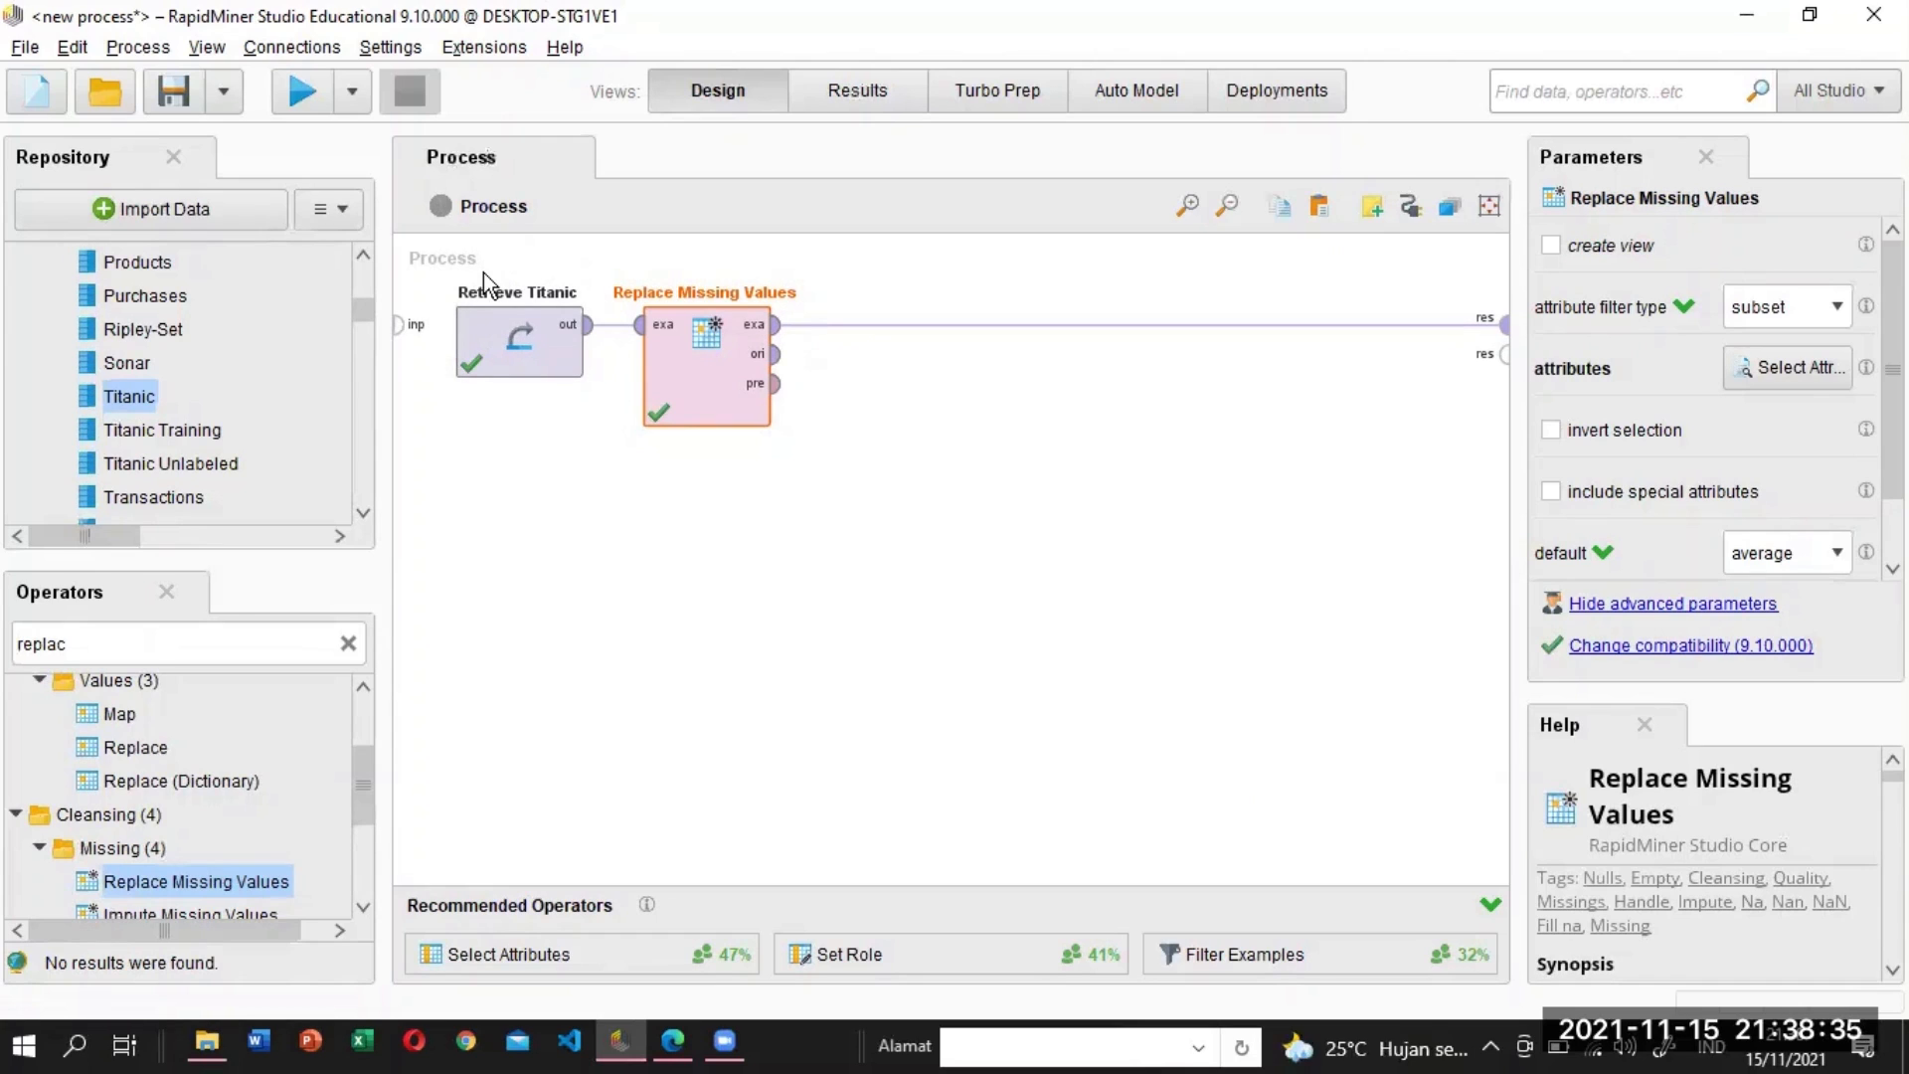
left_click(524, 360)
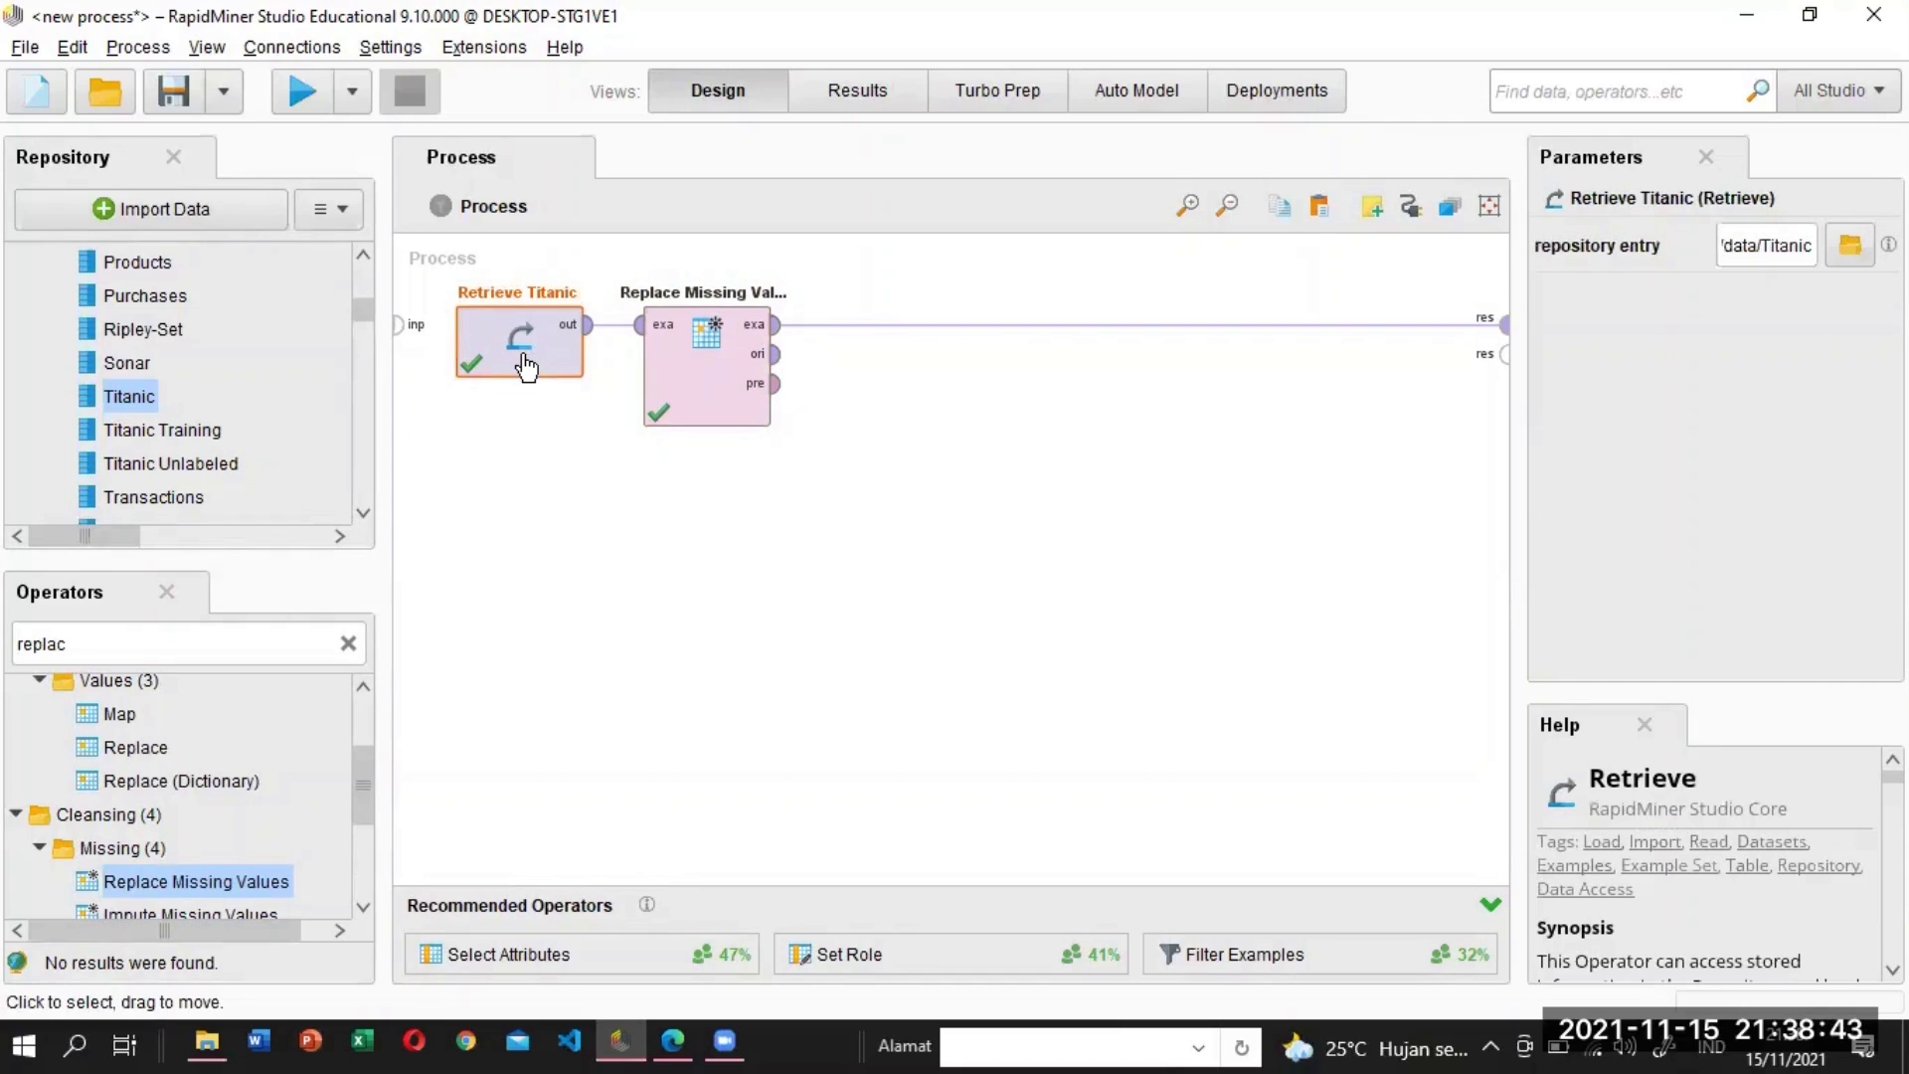
left_click(850, 94)
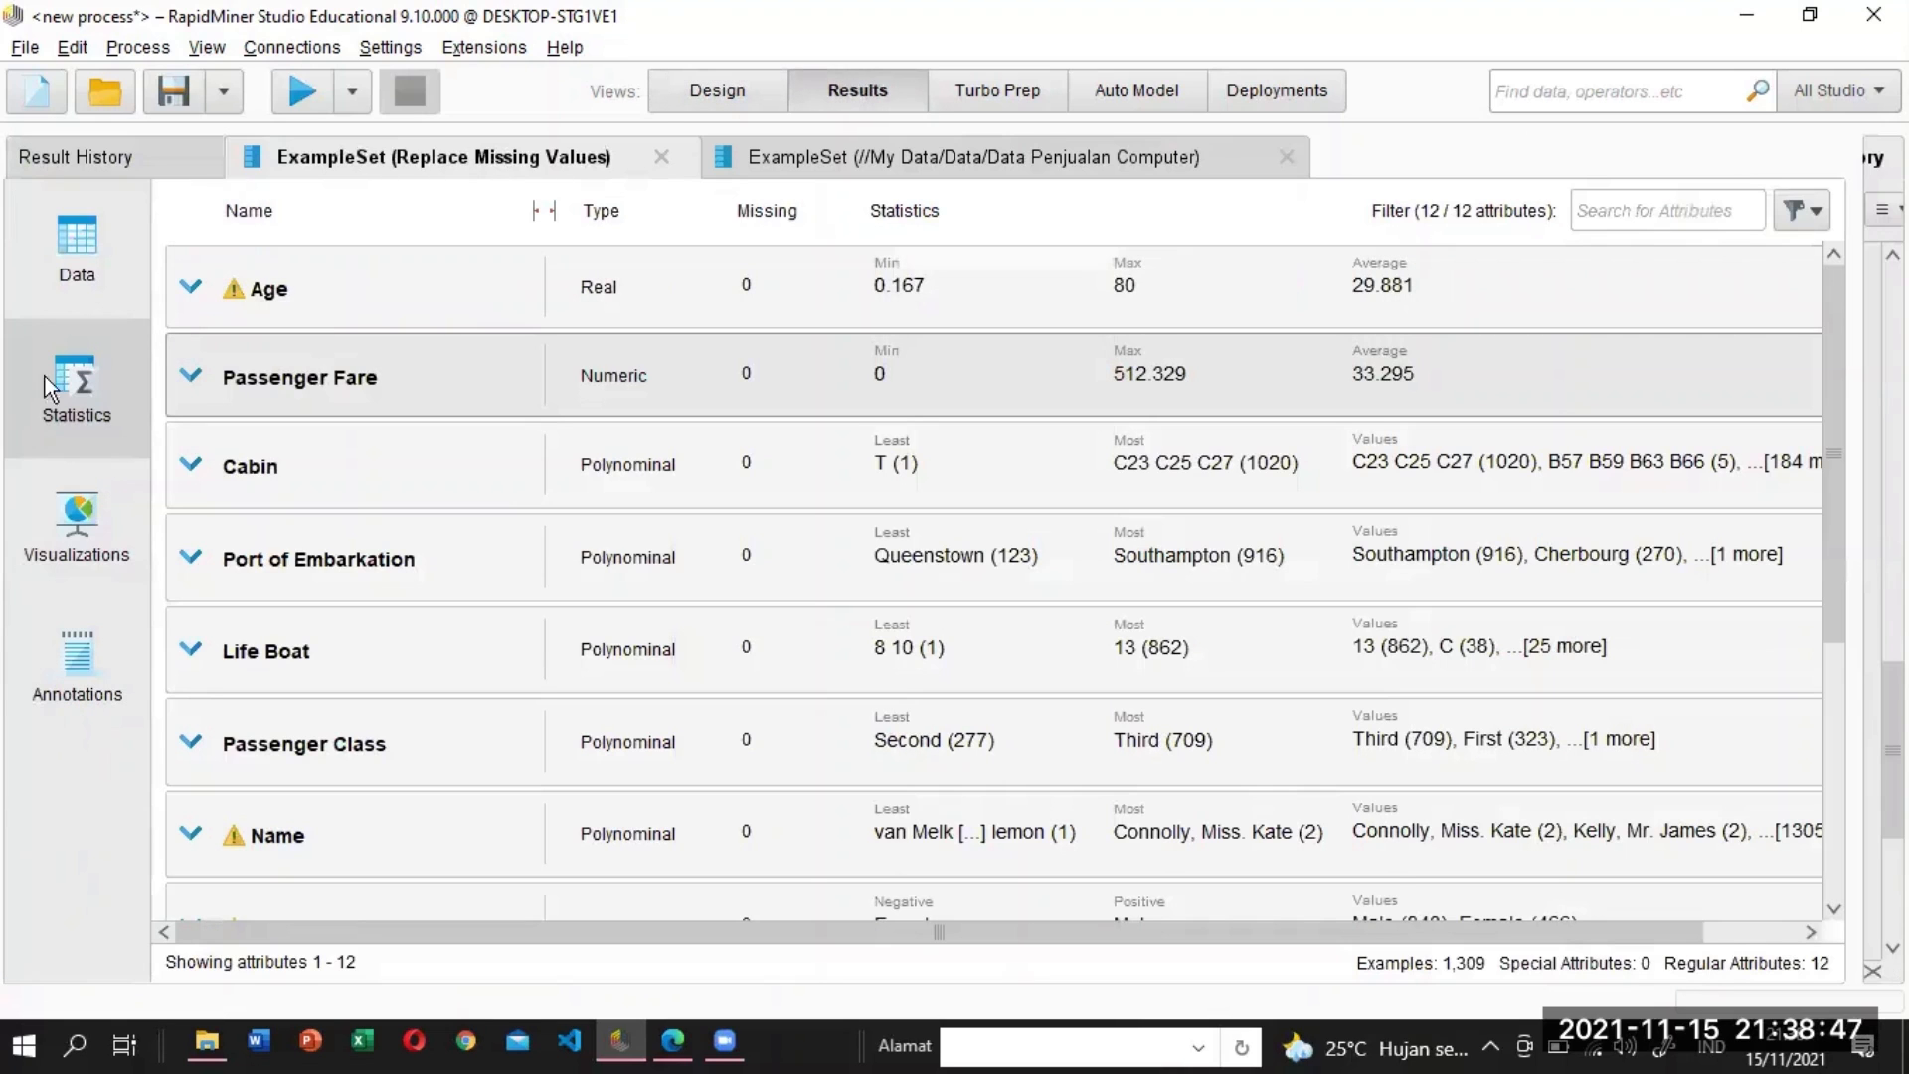
left_click(45, 554)
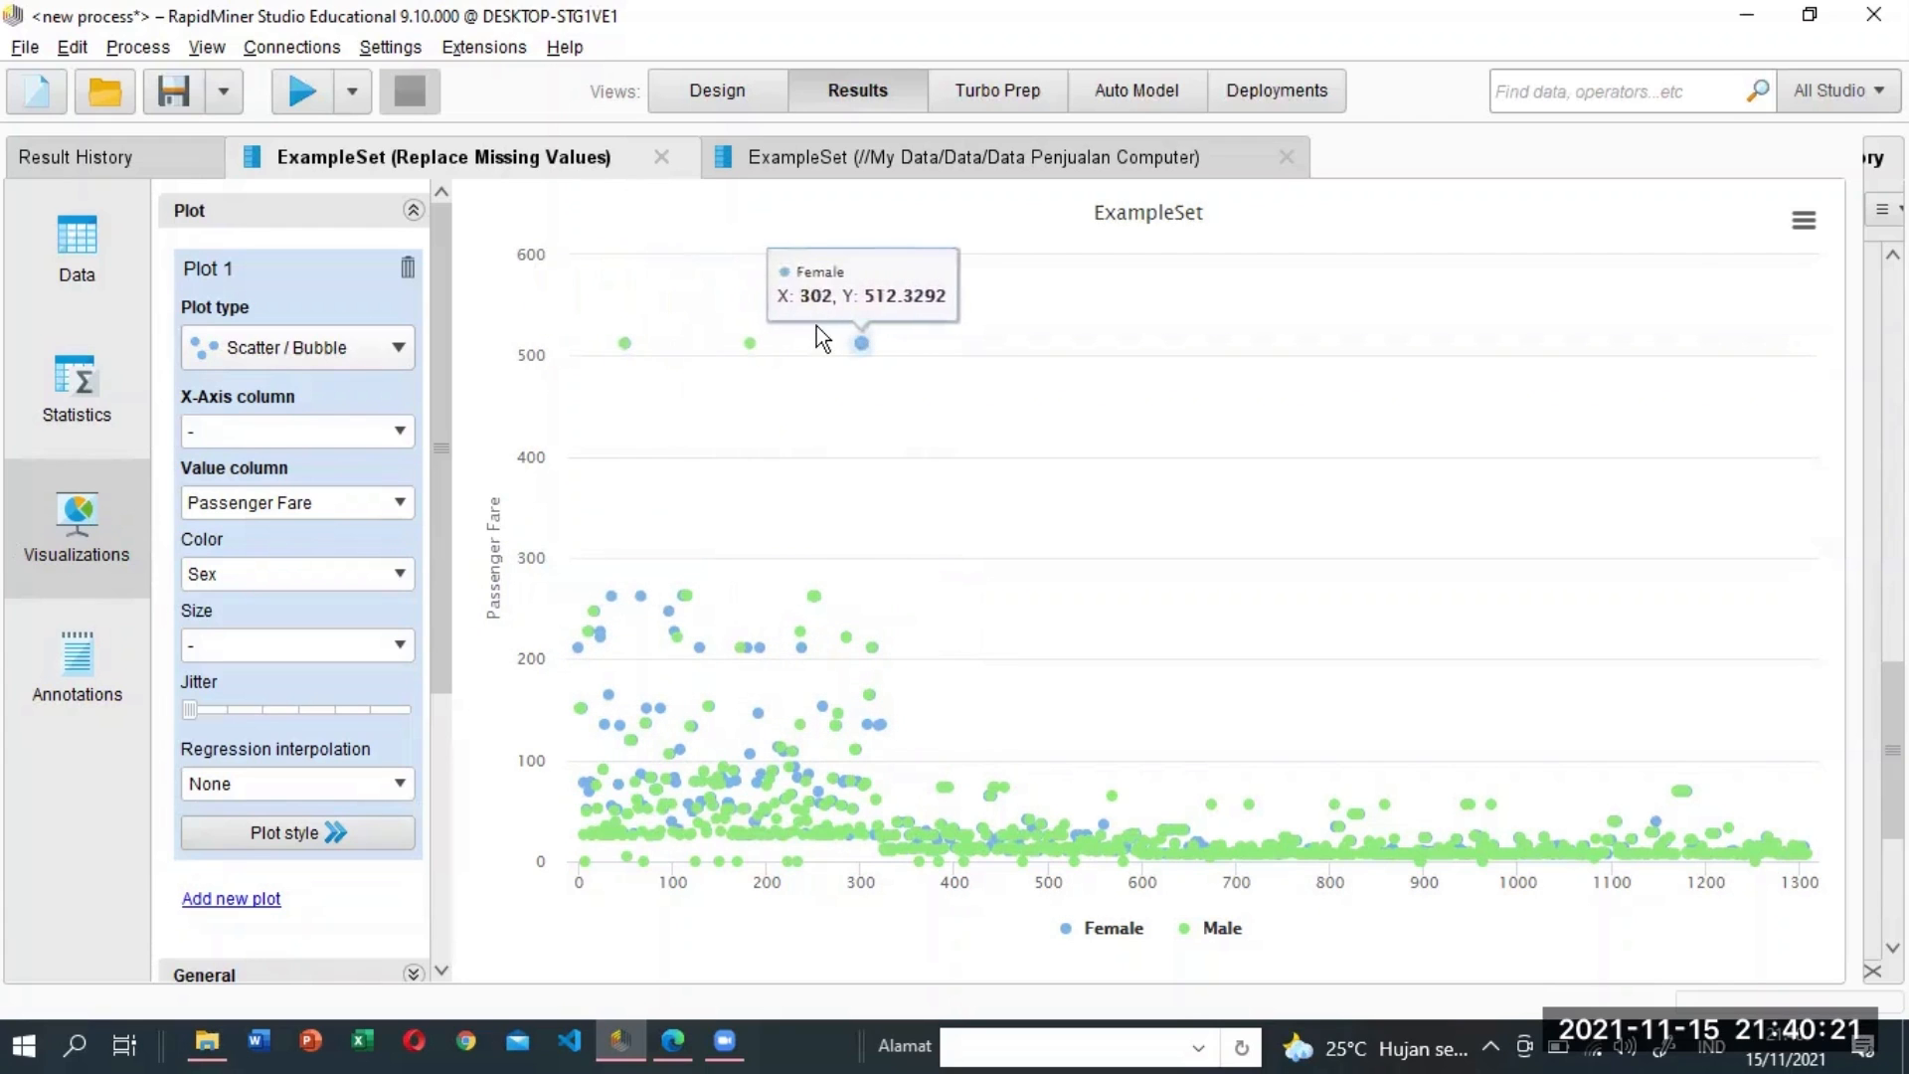
Find the Filter Examples operator and insert it into the process between Replace Missing Values and the result port.
left_click(662, 98)
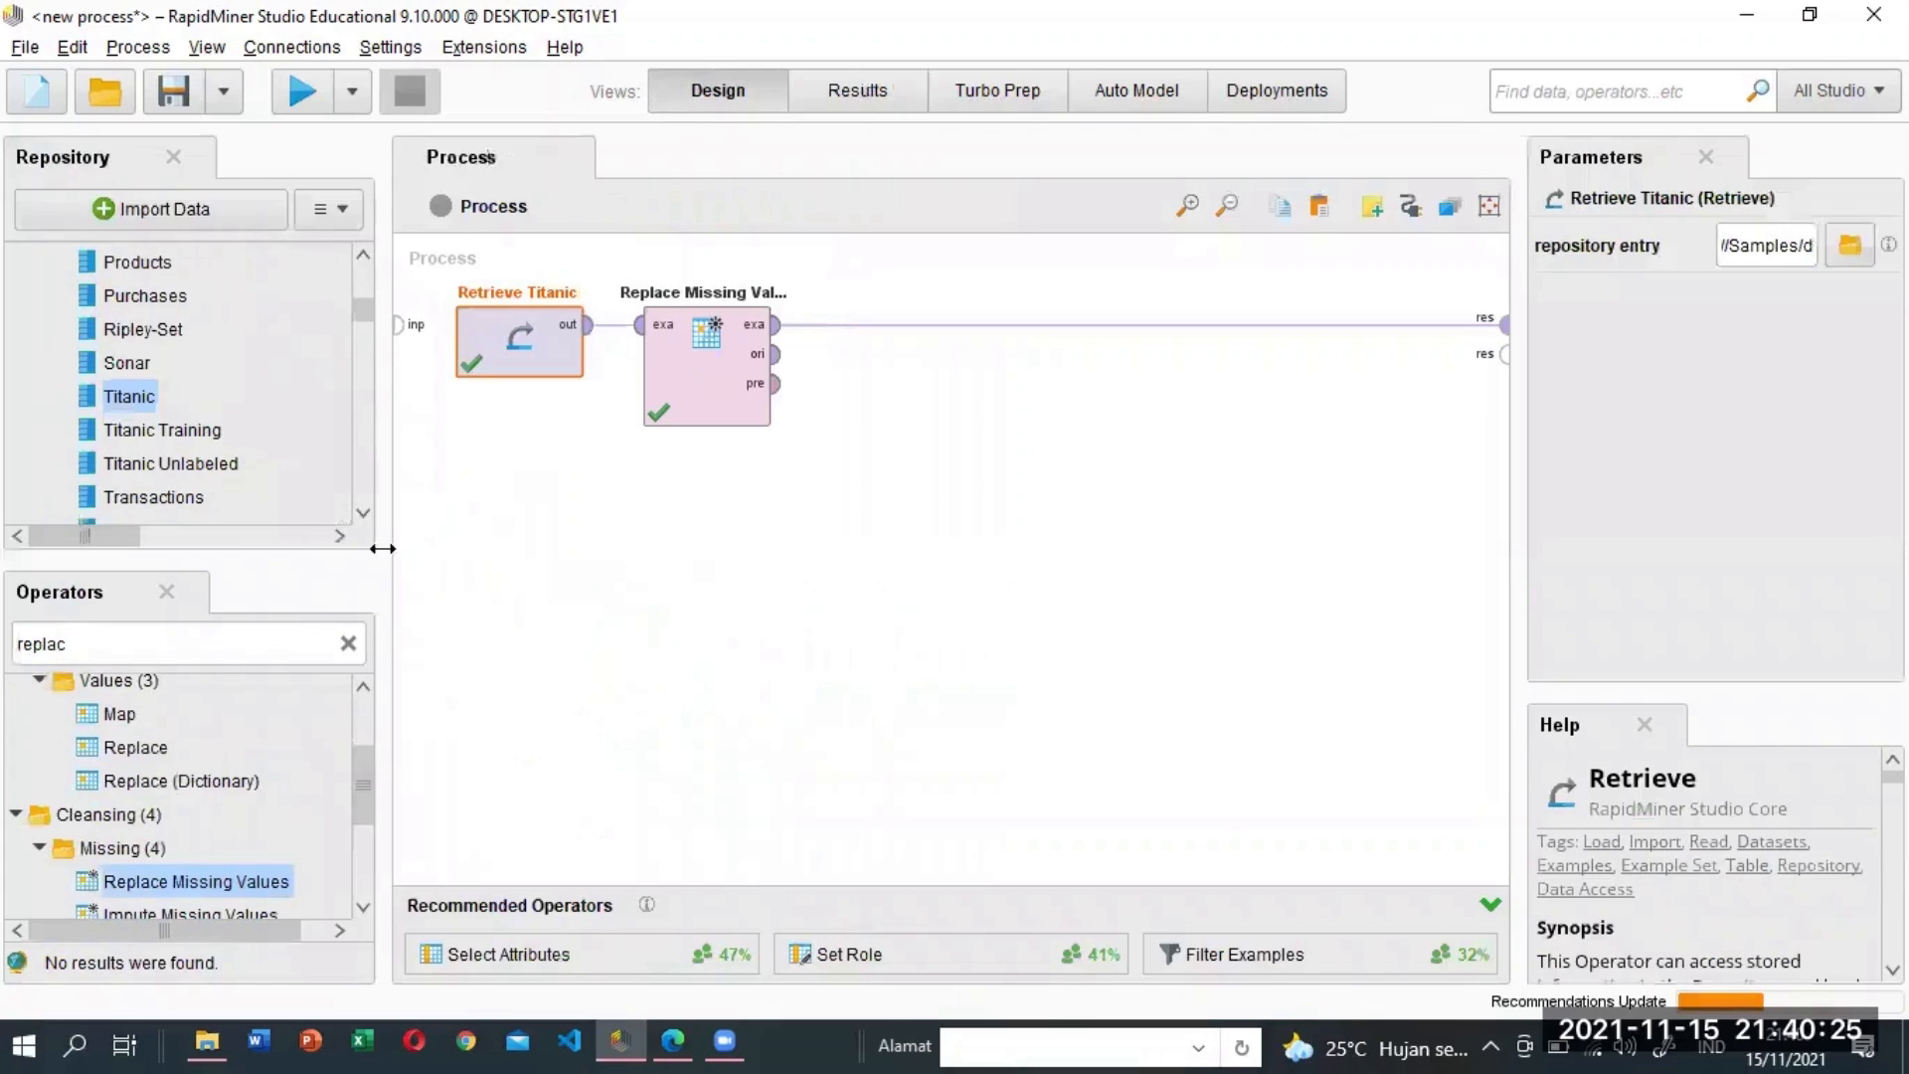
left_click(349, 646)
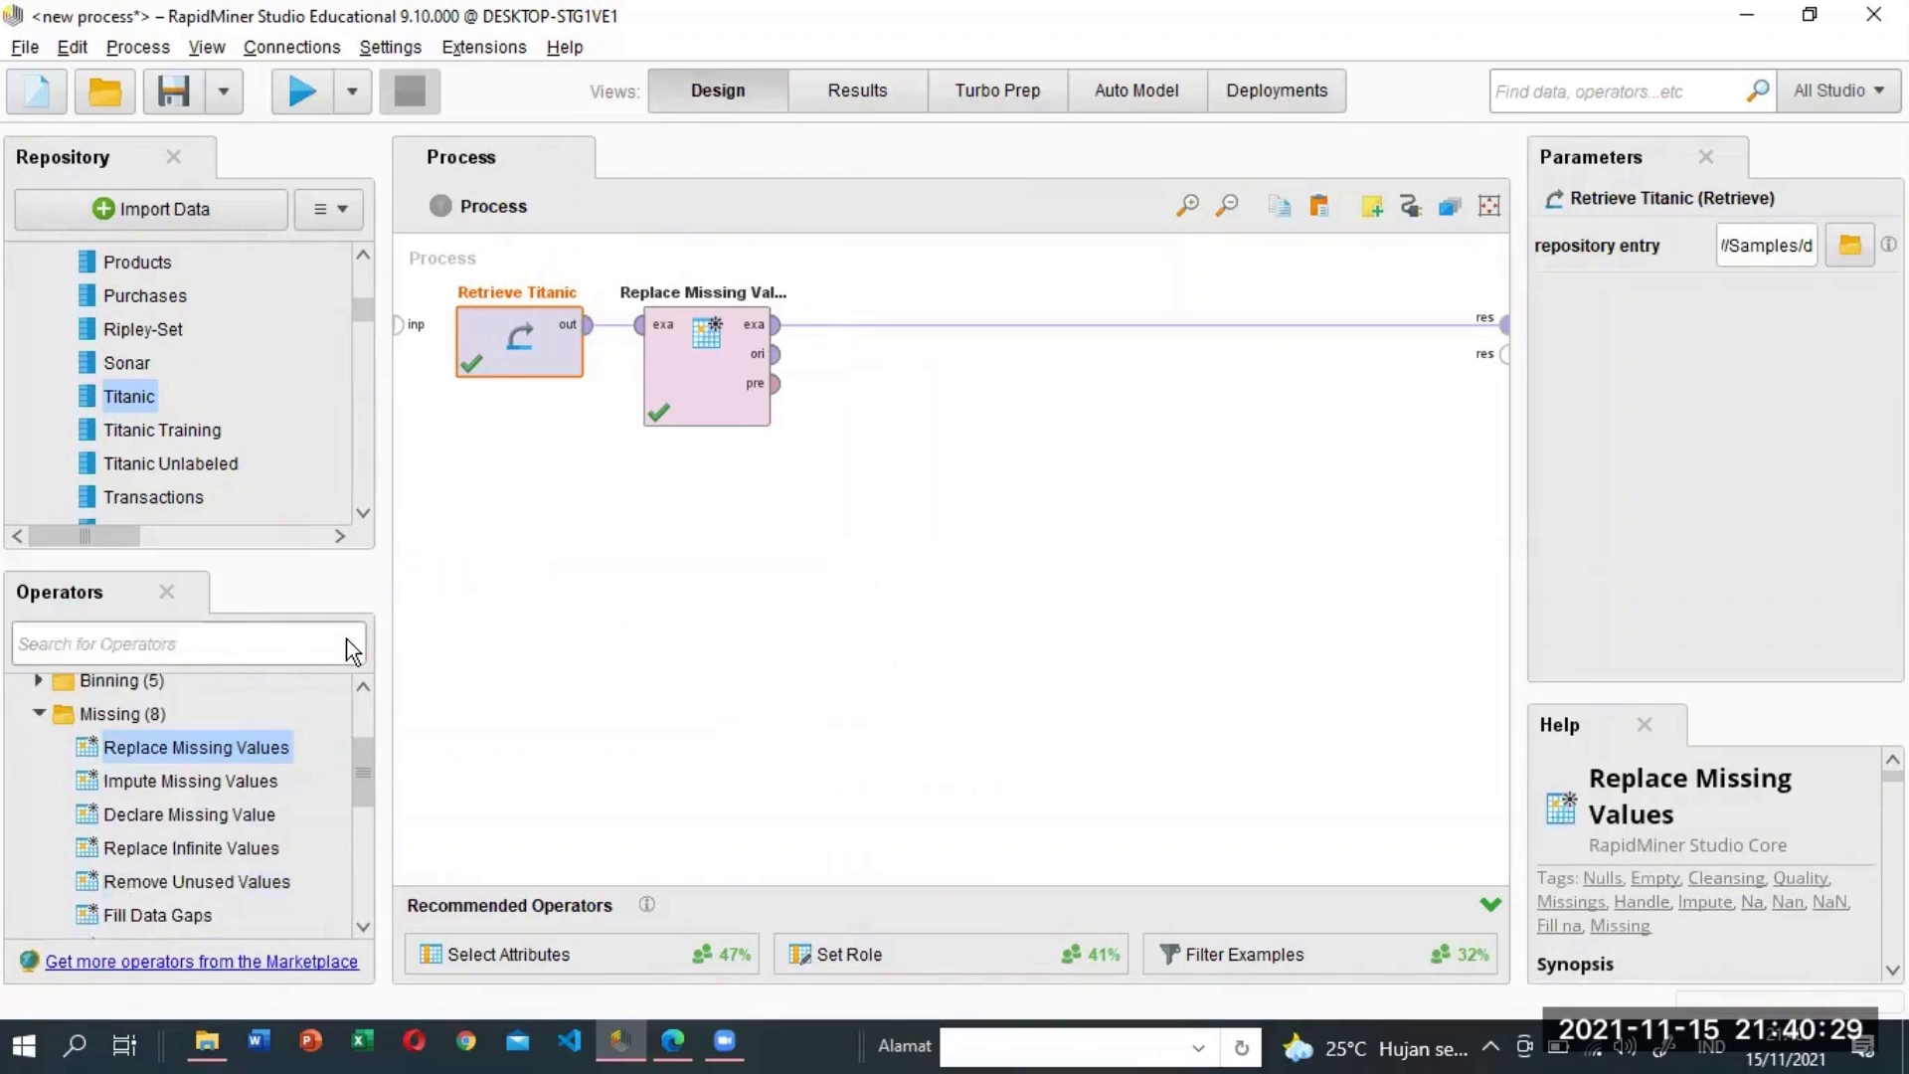
type("filter")
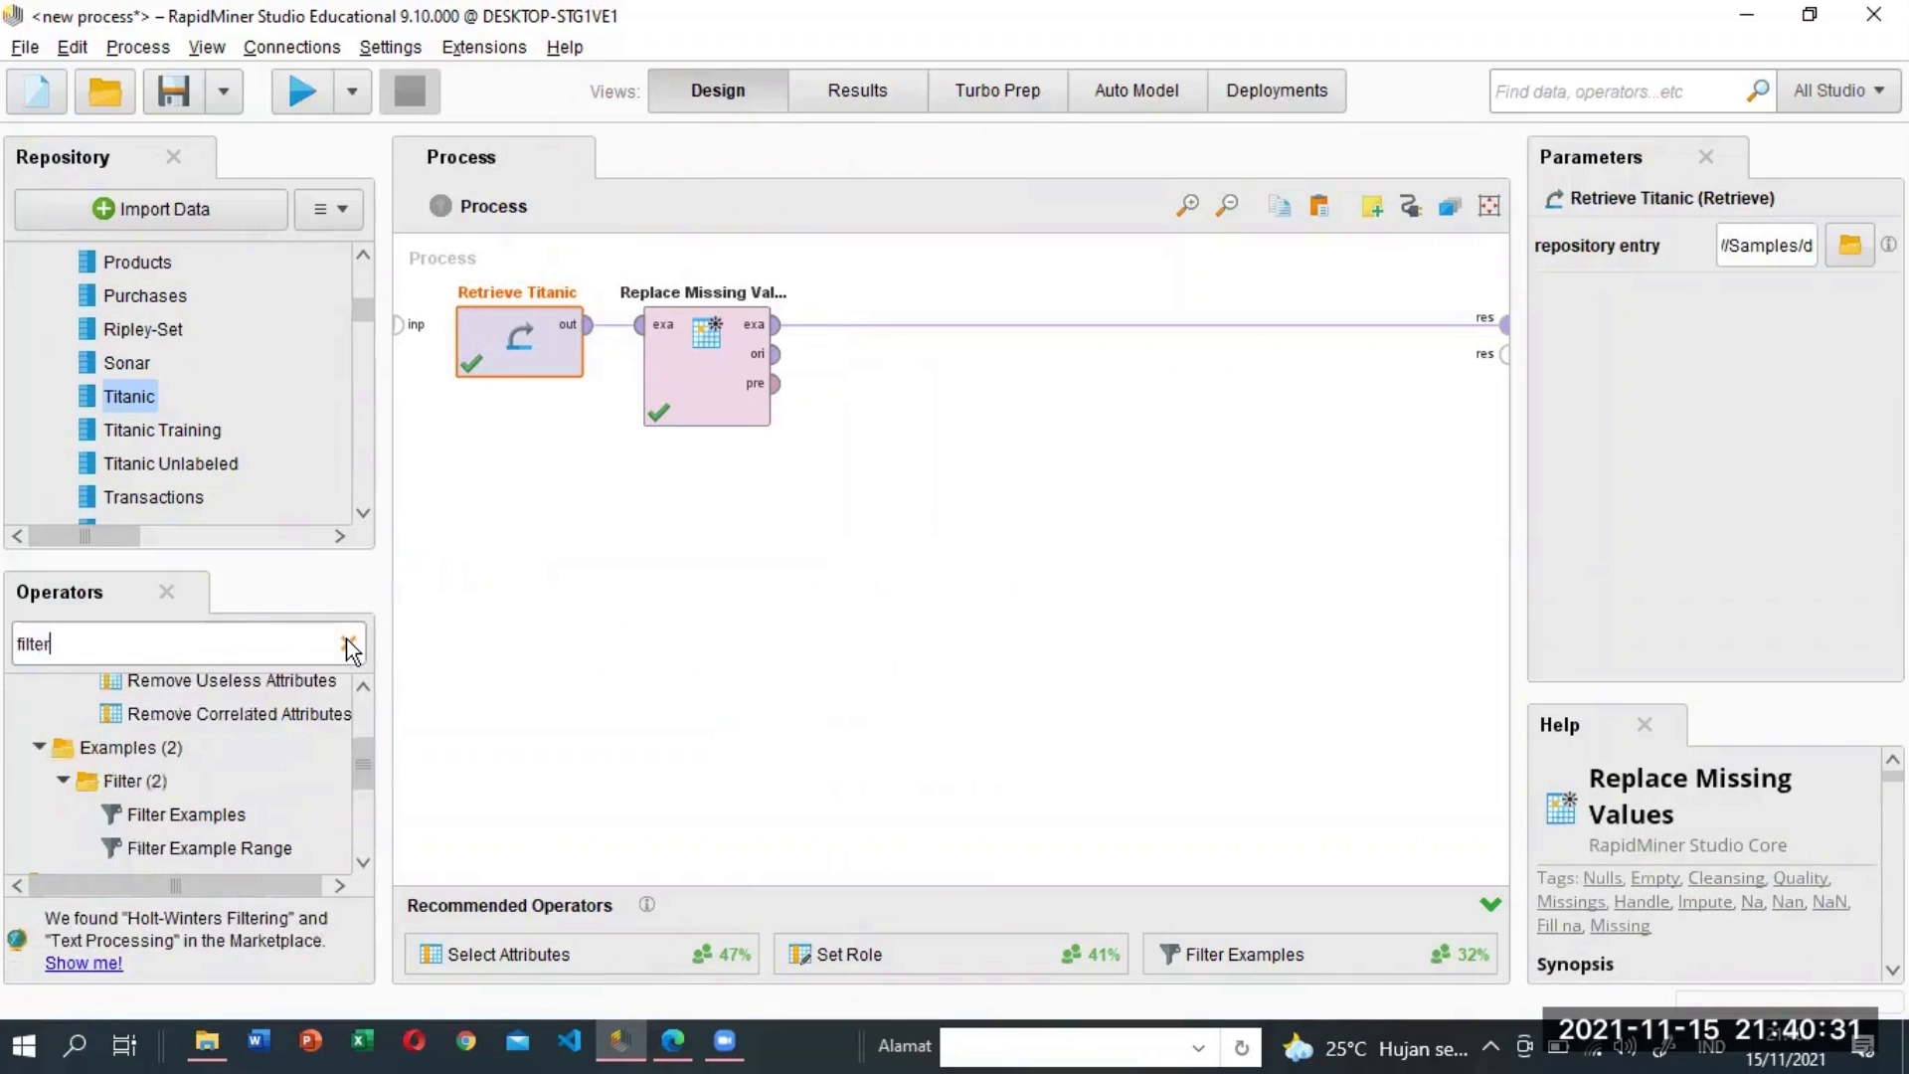
left_click_drag(249, 848, 261, 862)
left_click_drag(159, 813, 886, 325)
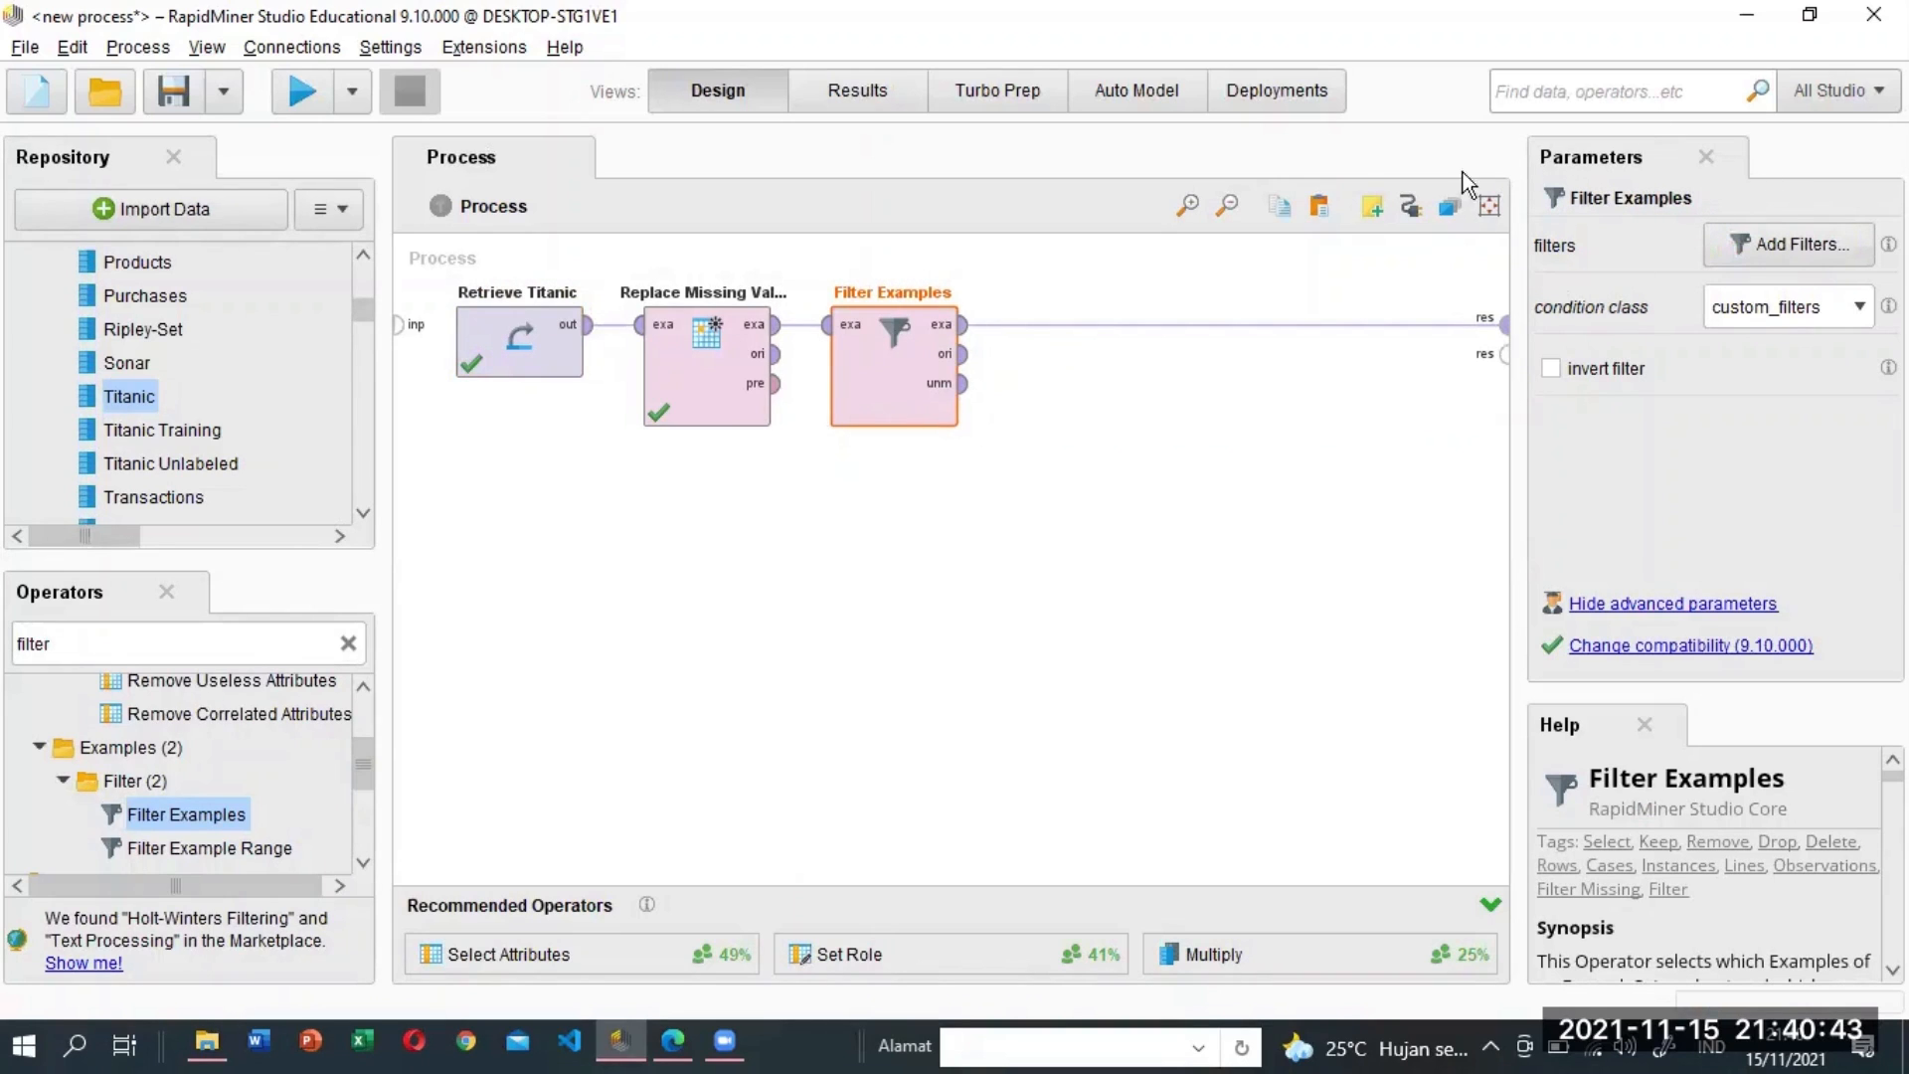
left_click(1752, 255)
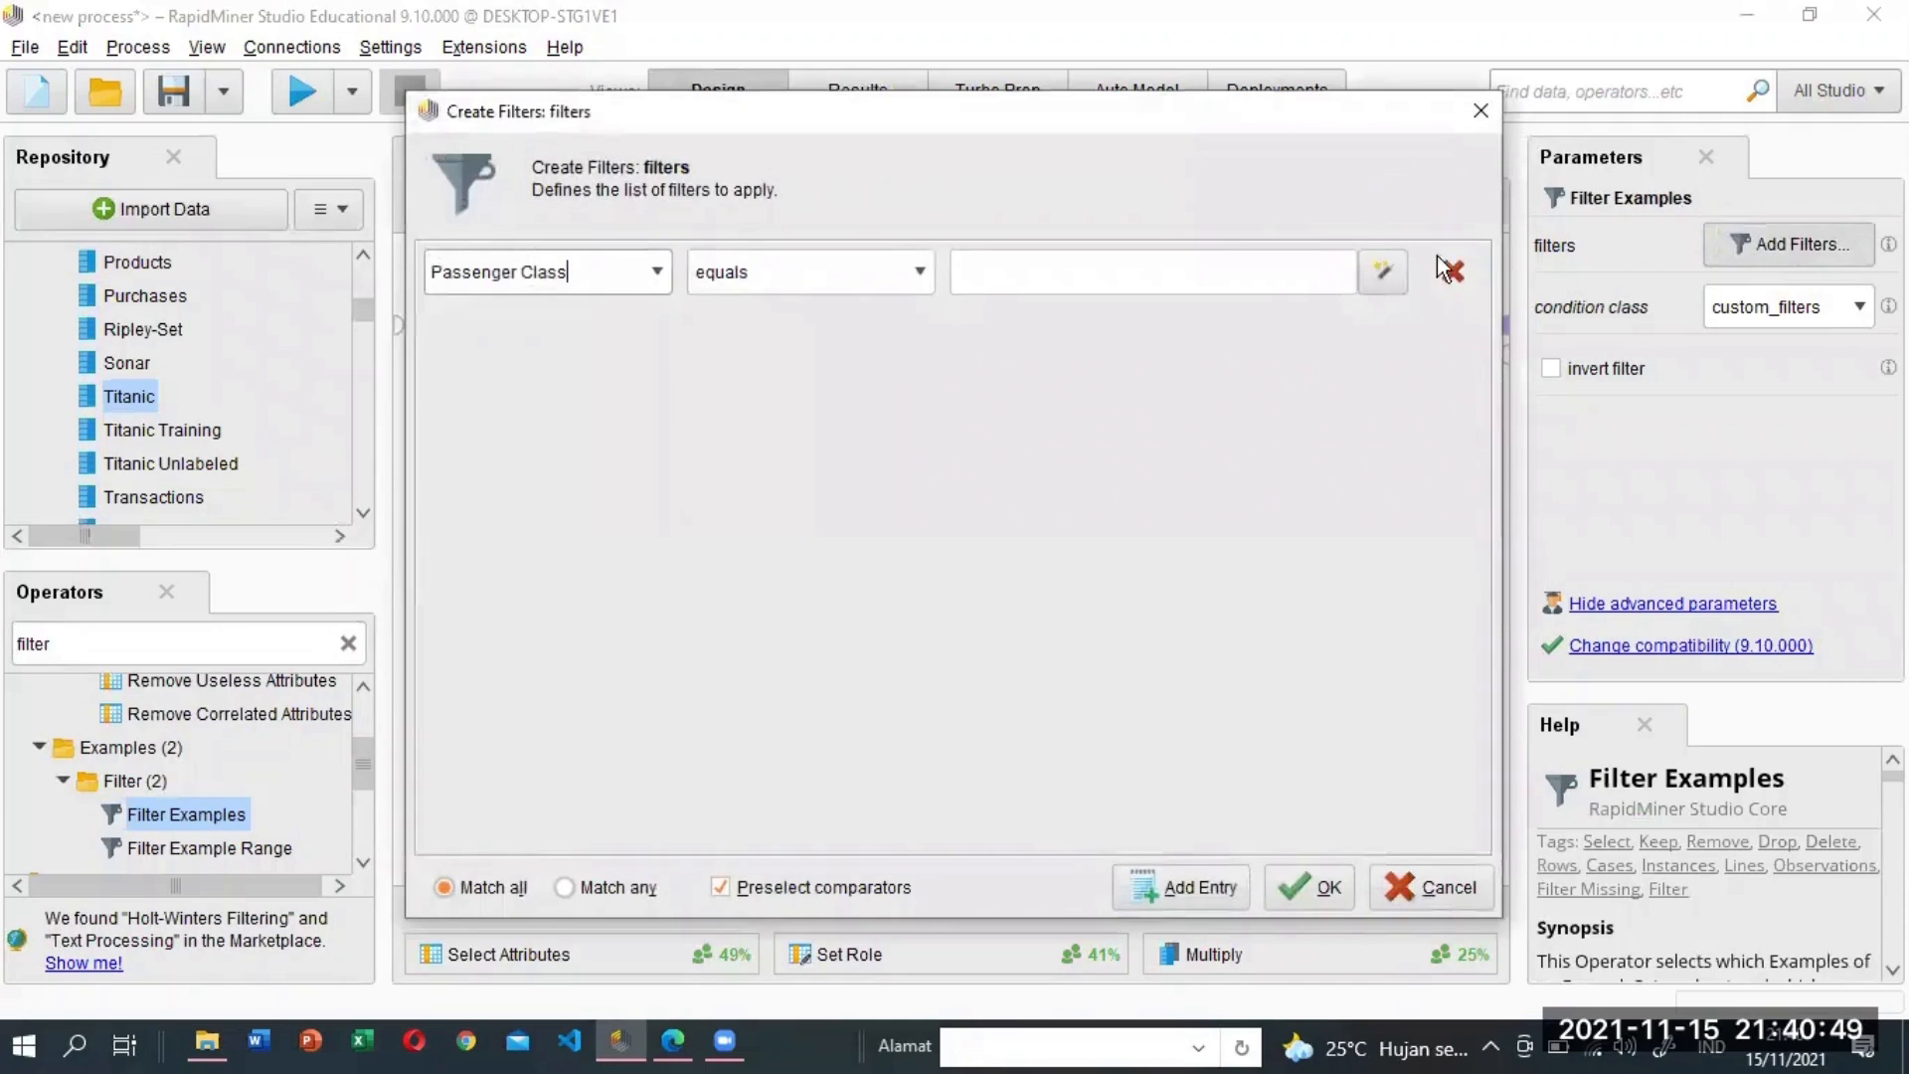
left_click(654, 272)
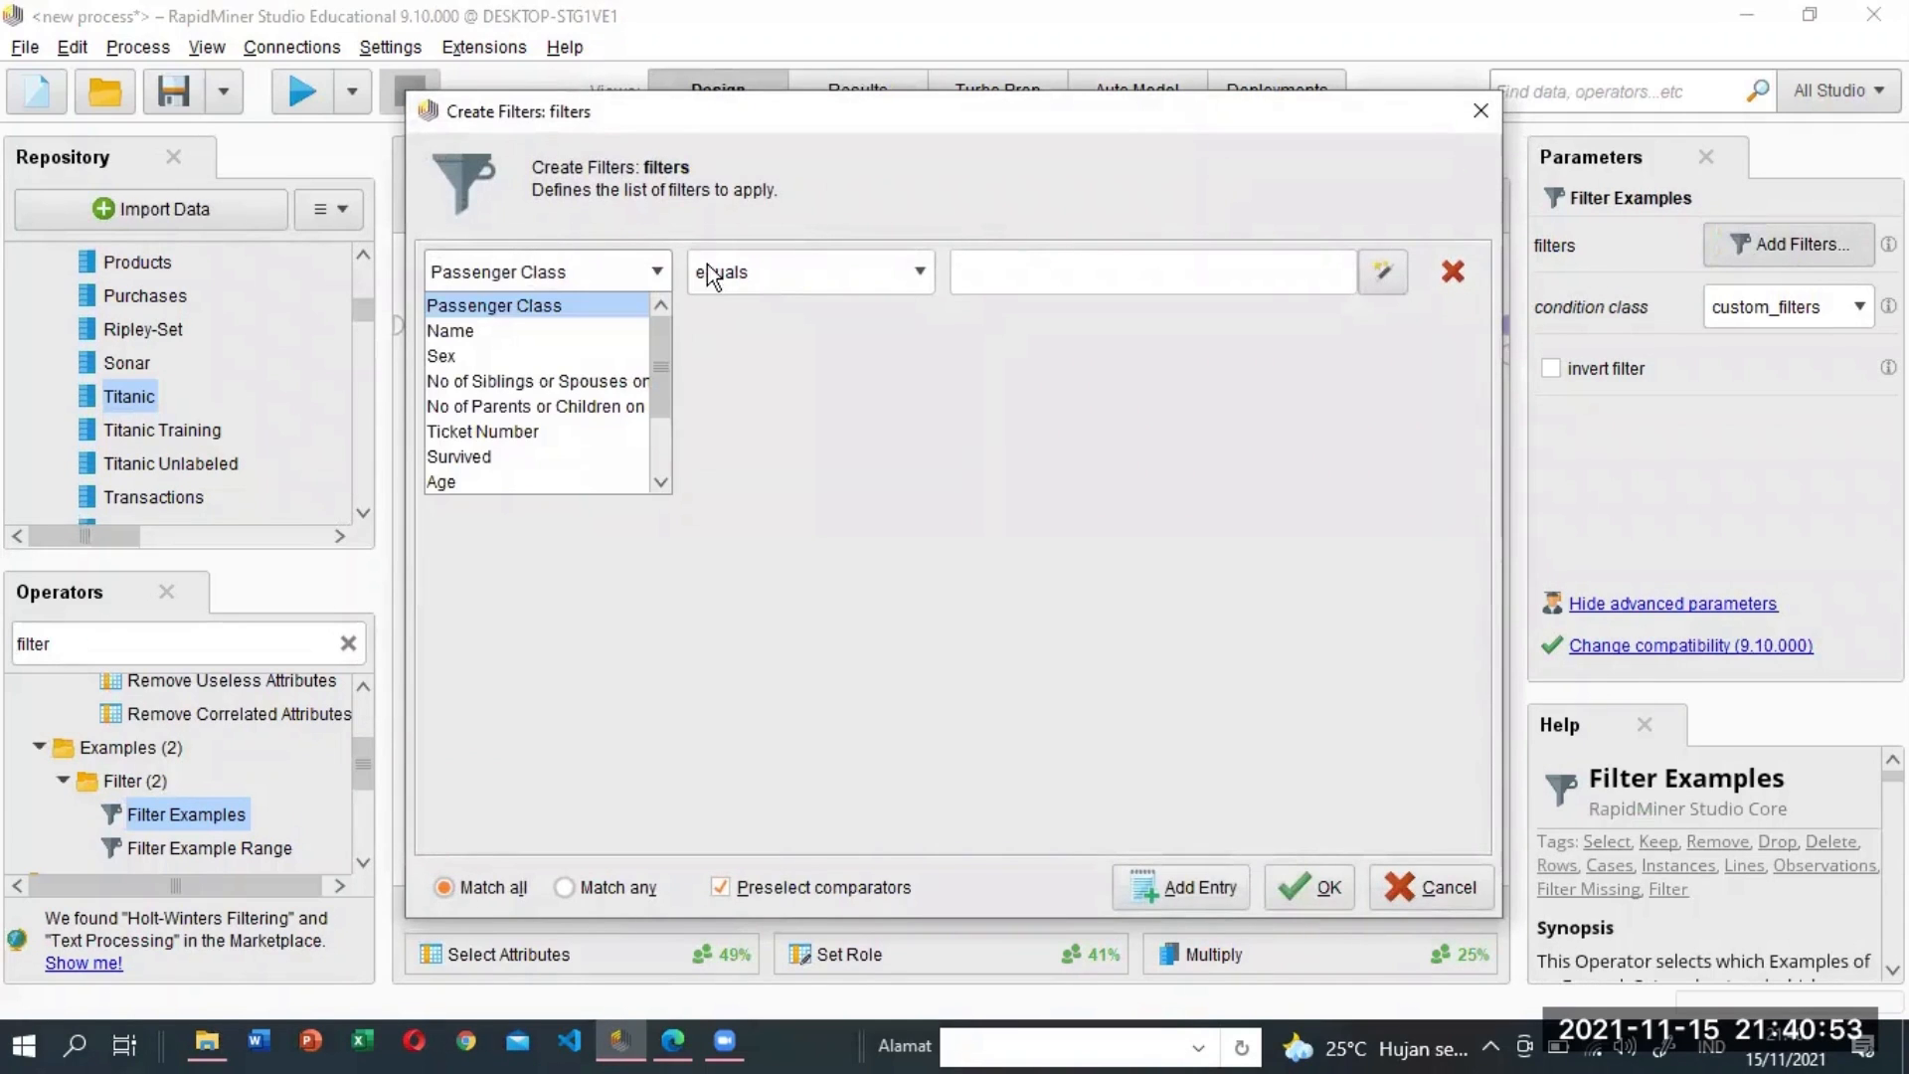
left_click_drag(653, 337, 666, 437)
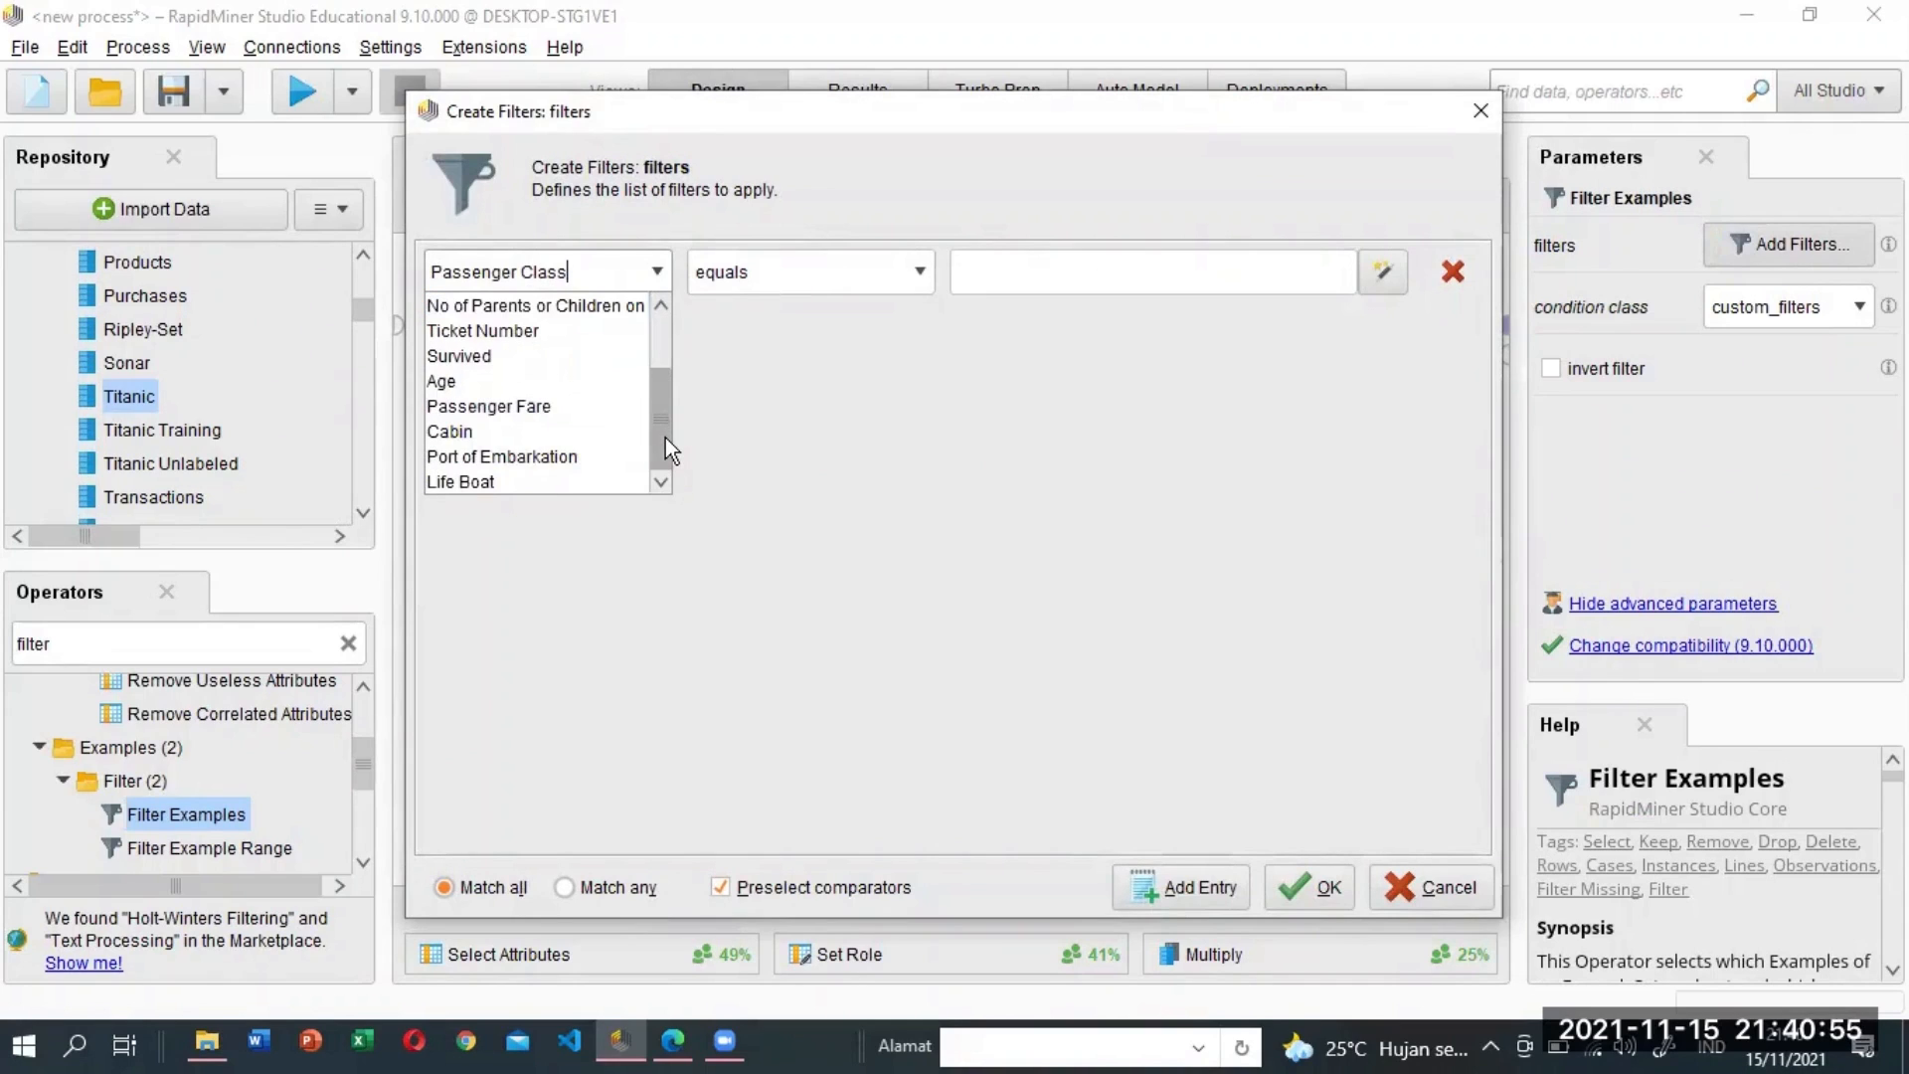
left_click(515, 405)
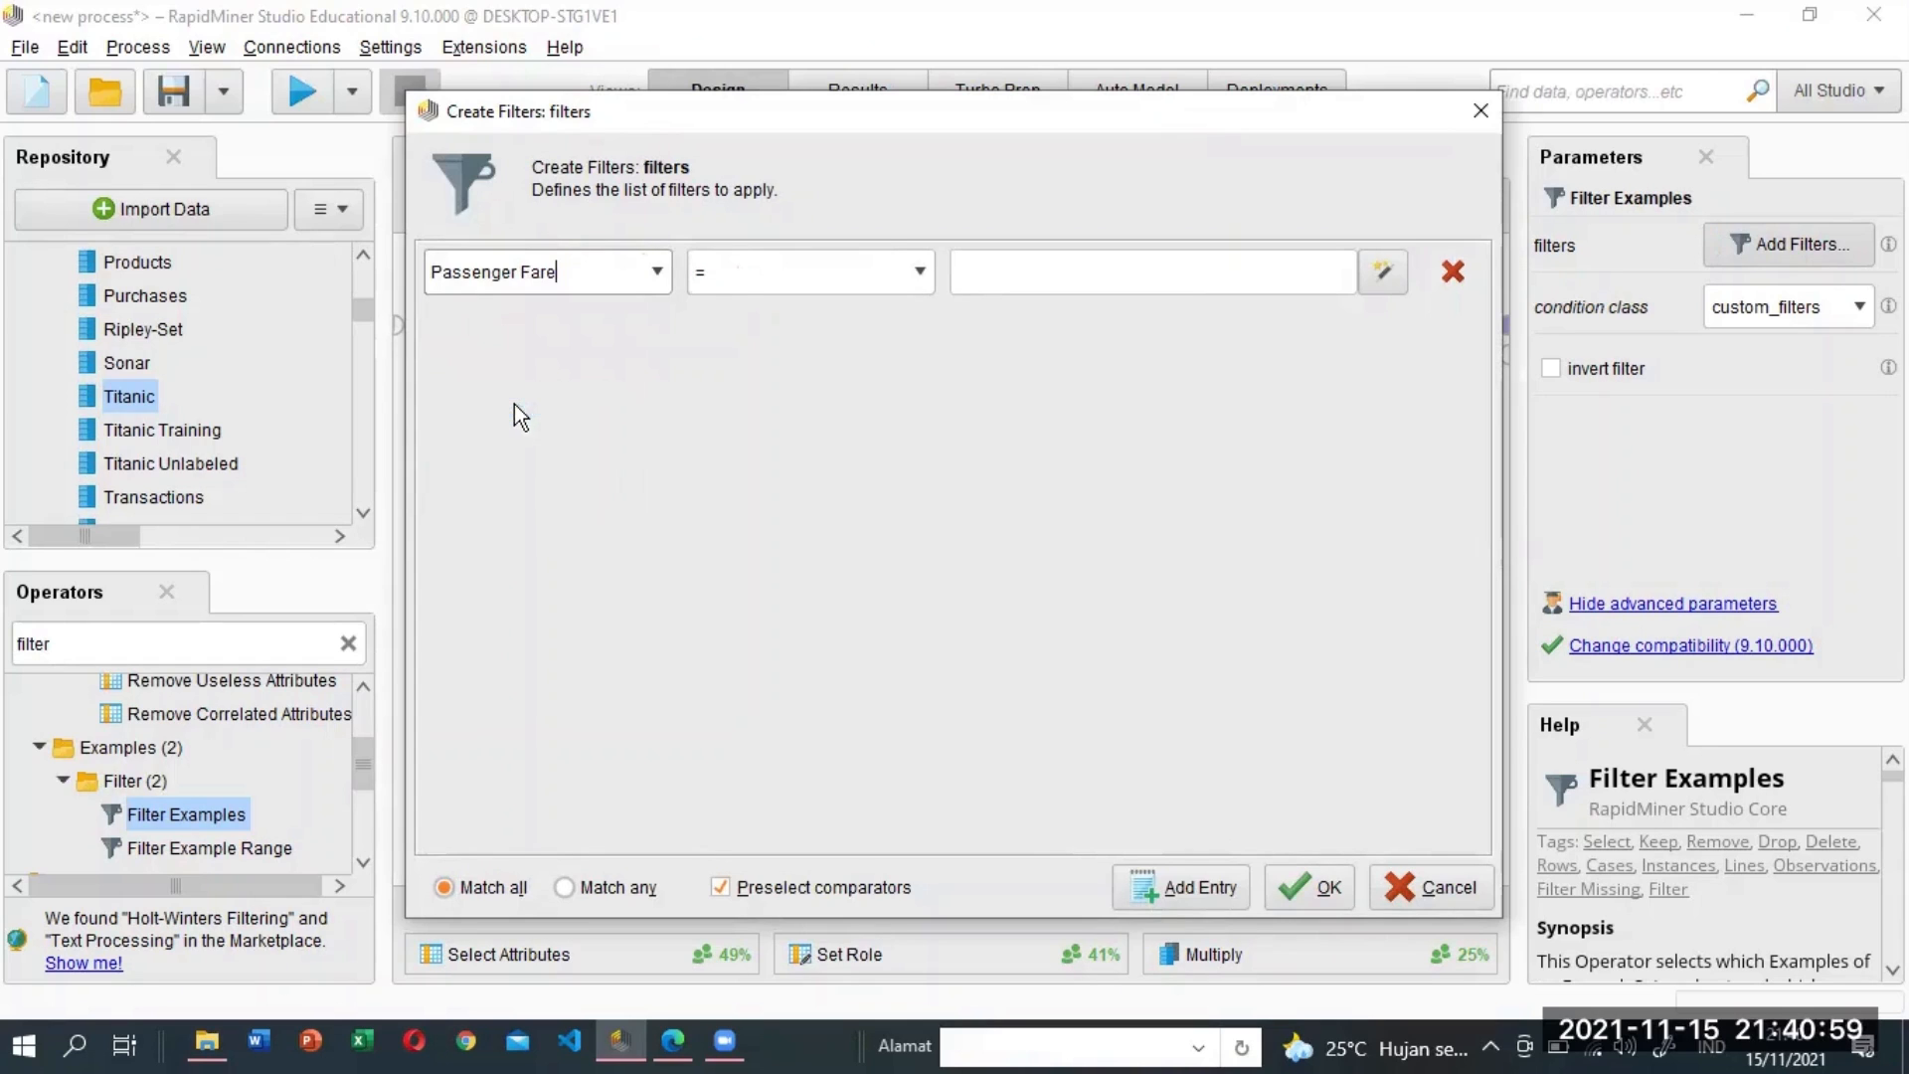
left_click(1481, 111)
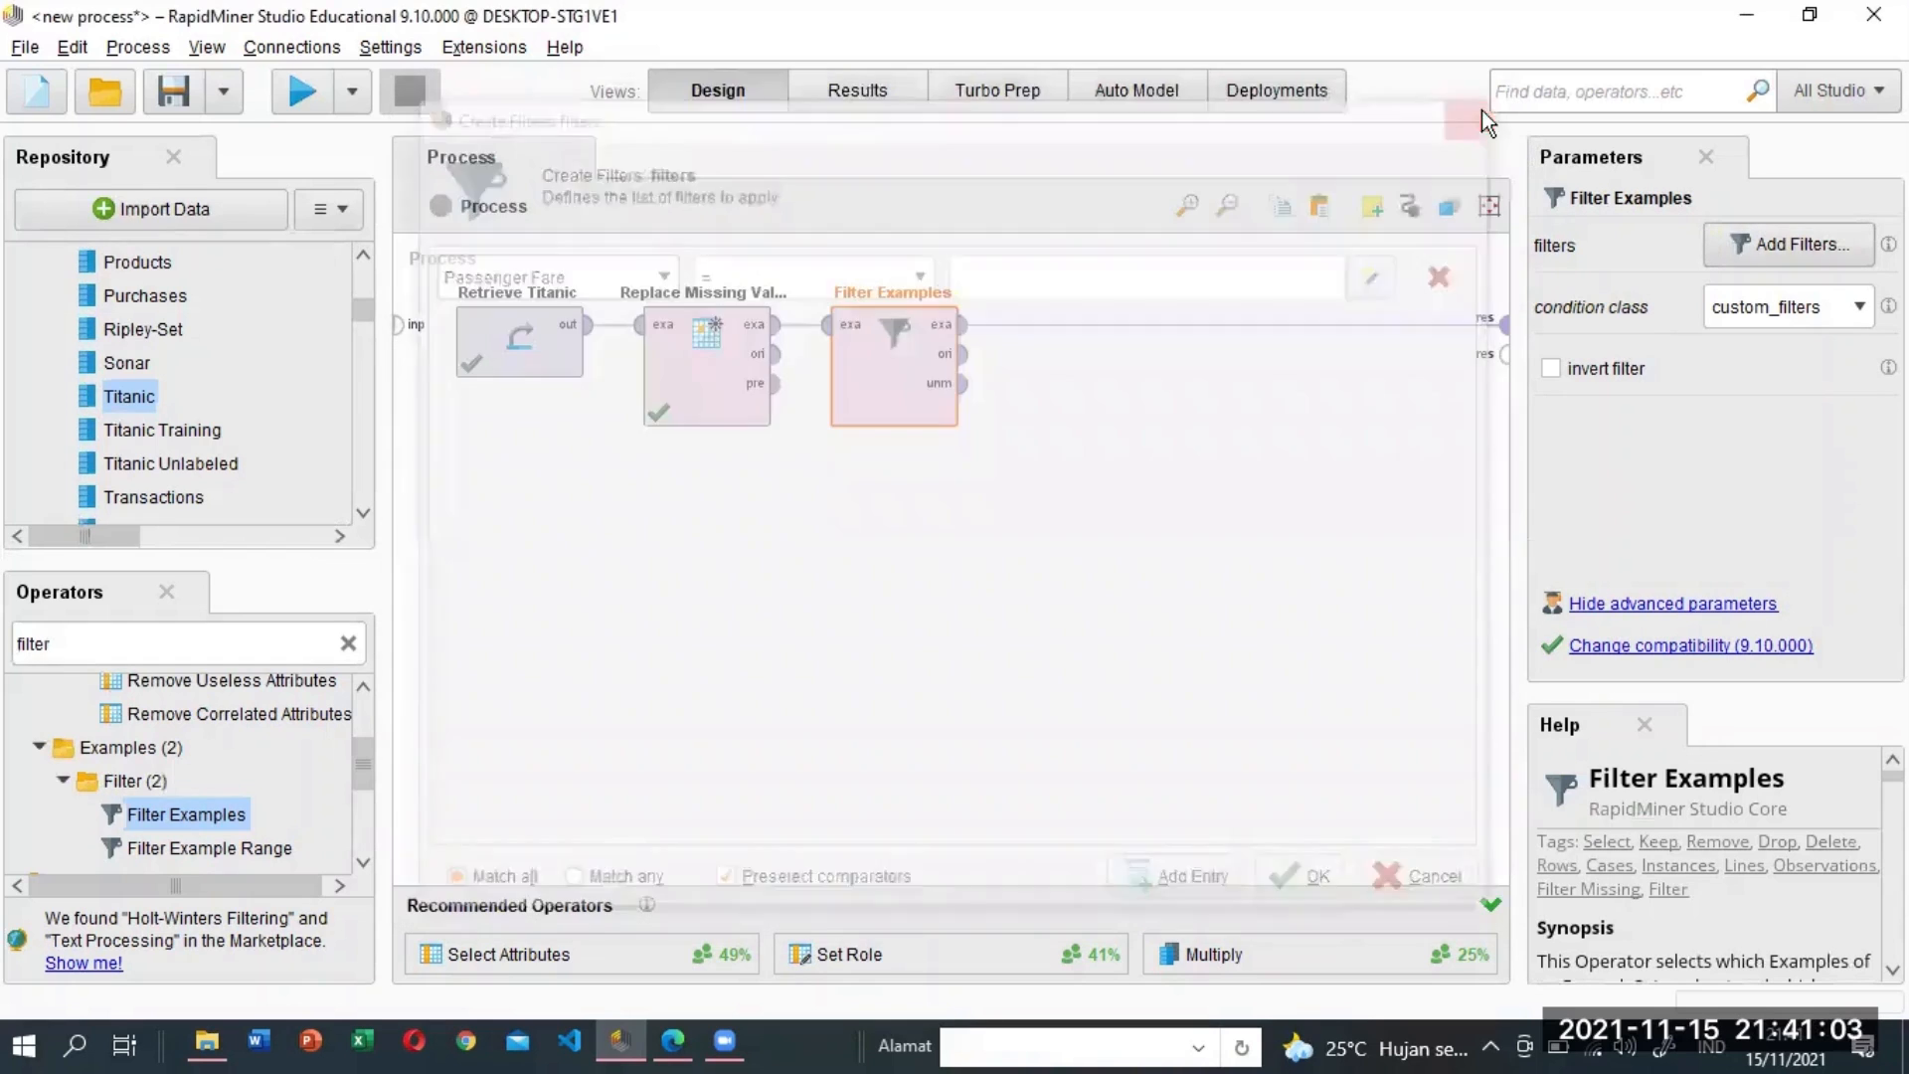
Recheck the Passenger Fare scatter plot, and set the Filter Examples condition to Passenger Fare ≤ 300.
left_click(870, 89)
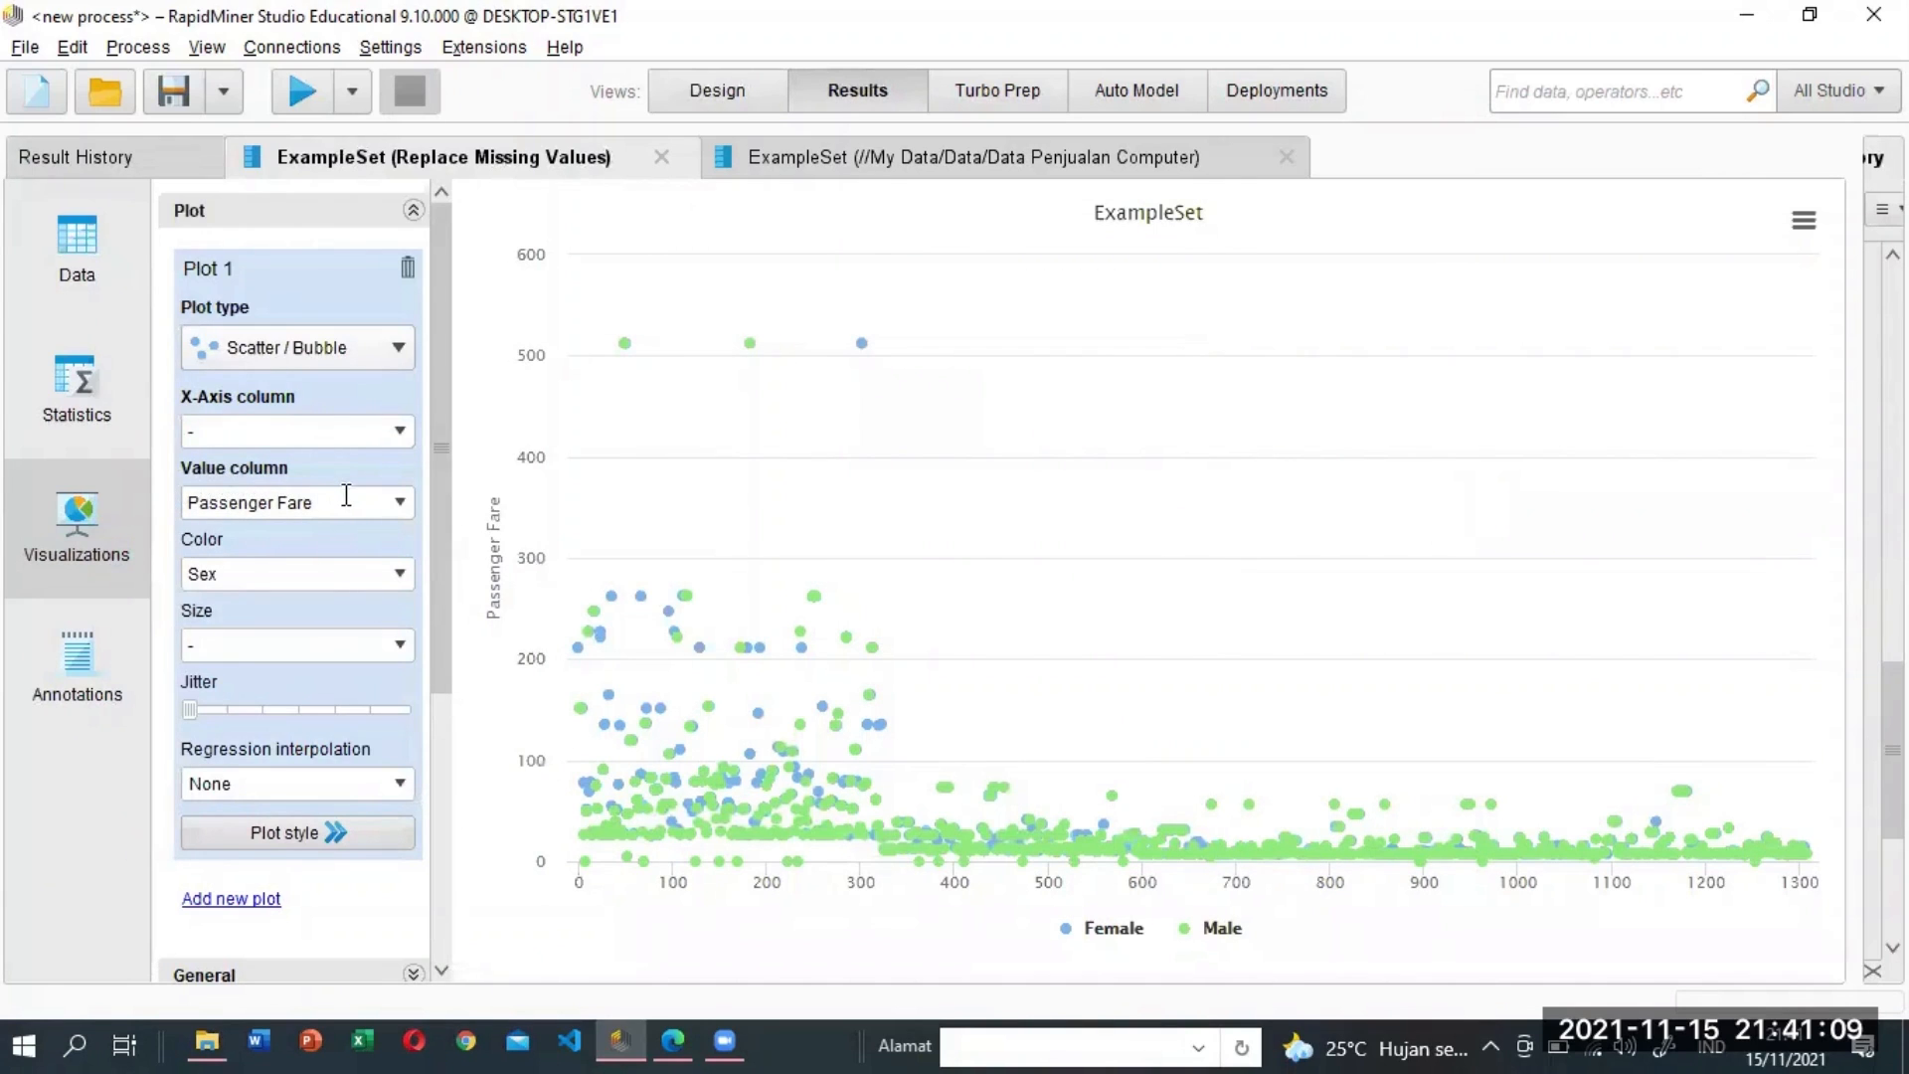
left_click(719, 91)
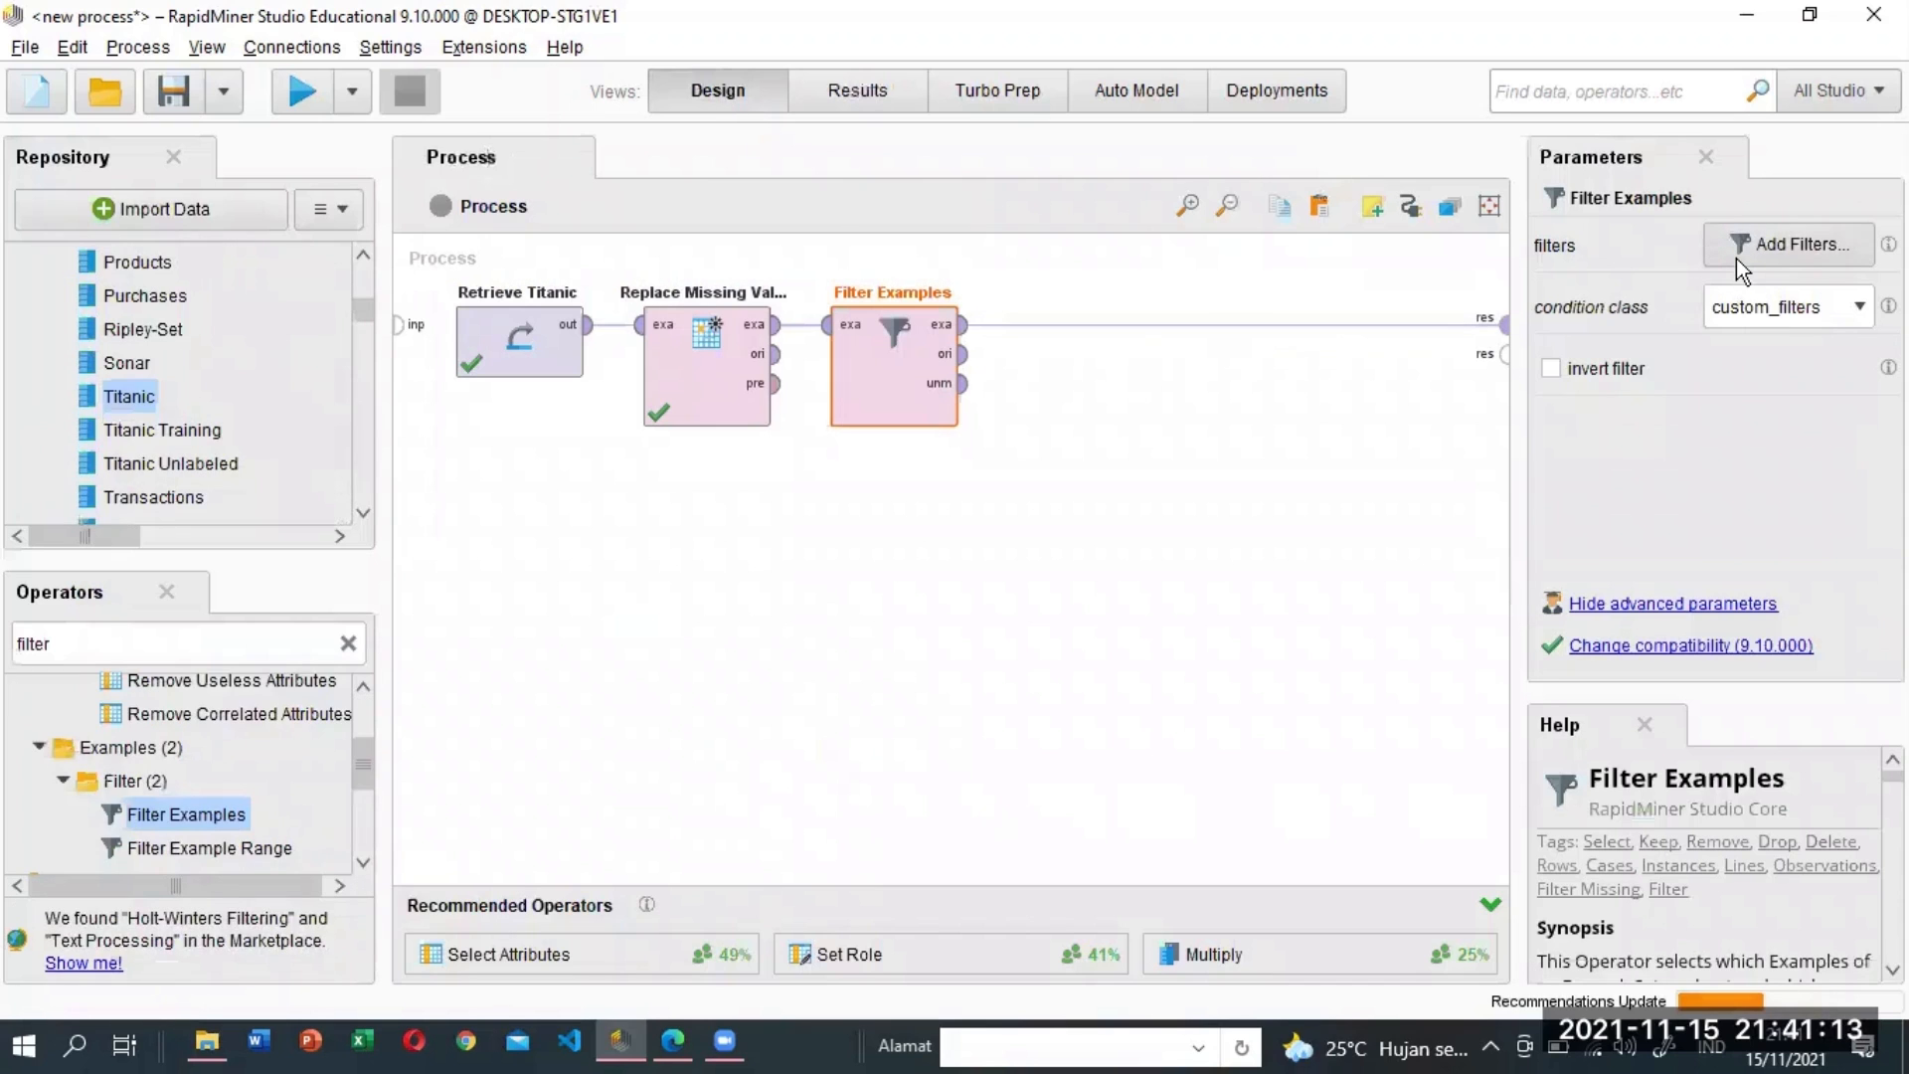
left_click(1735, 259)
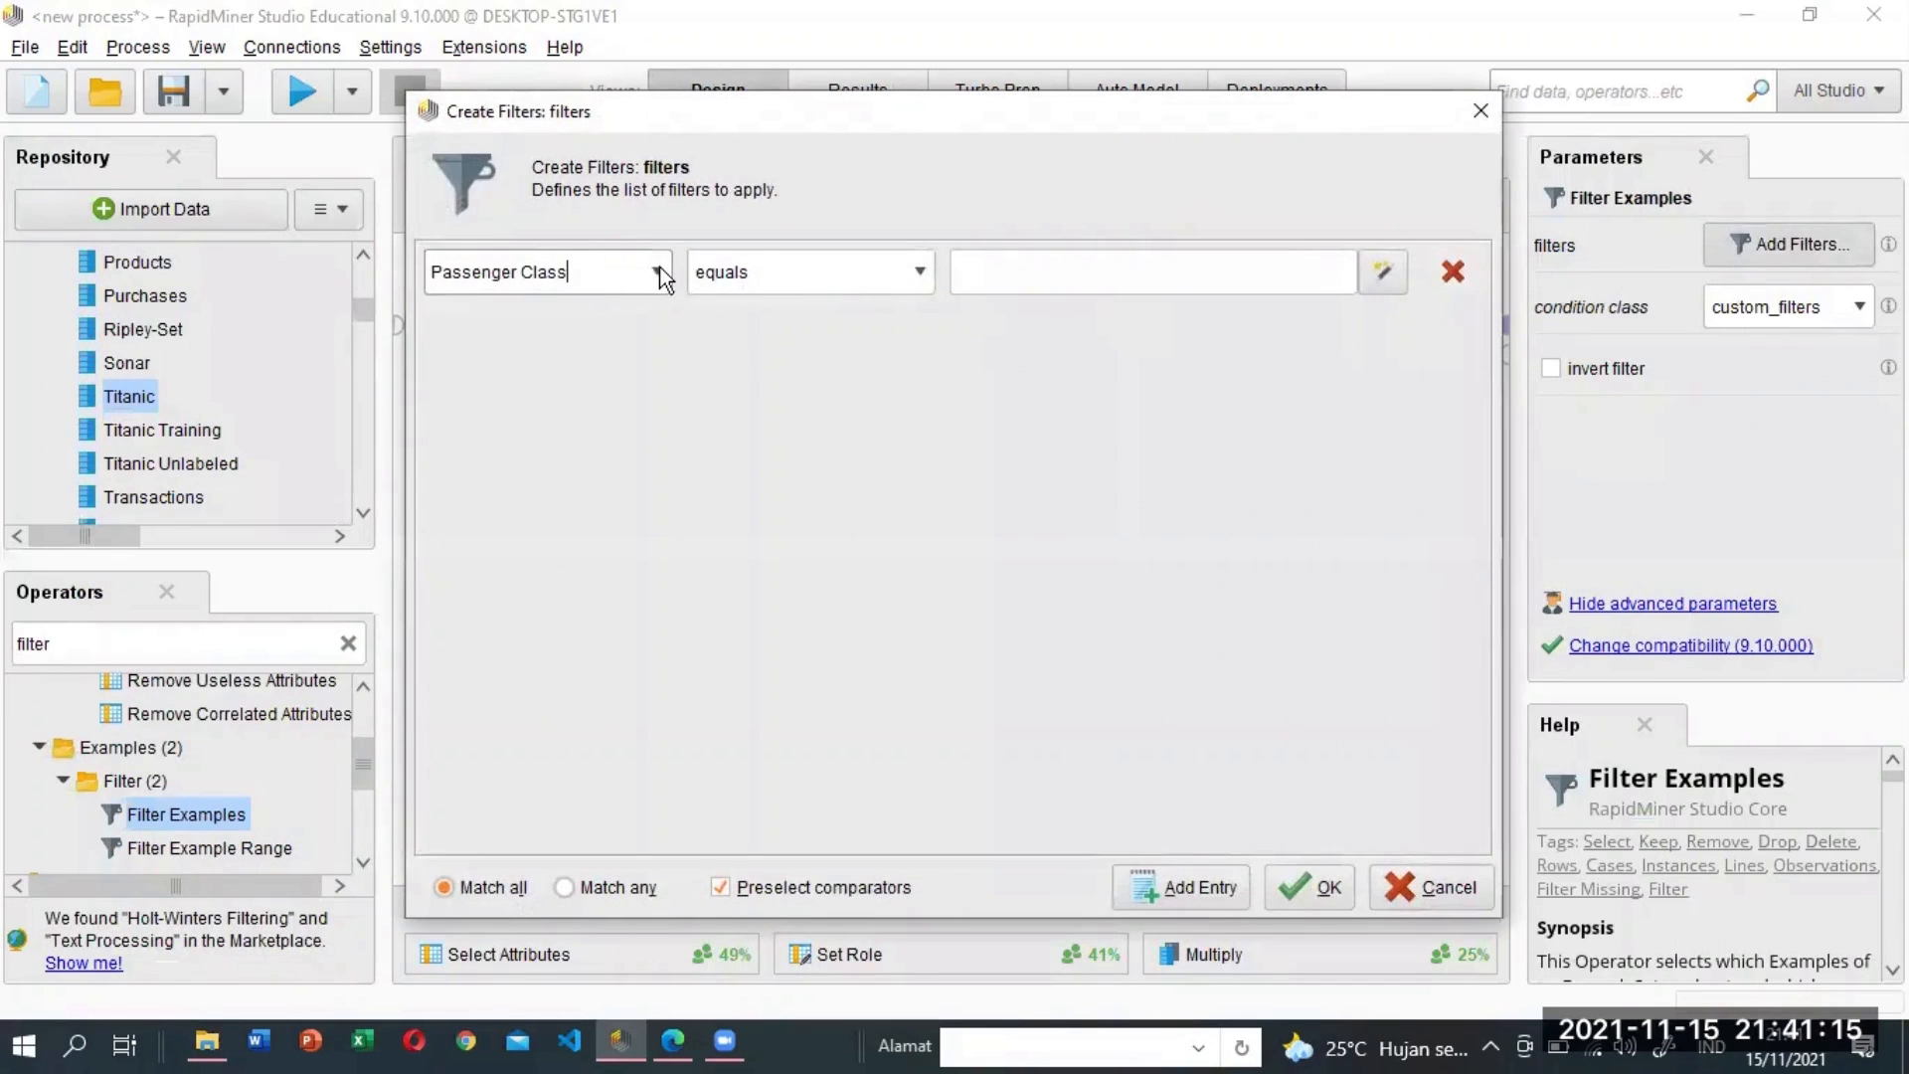
left_click(655, 275)
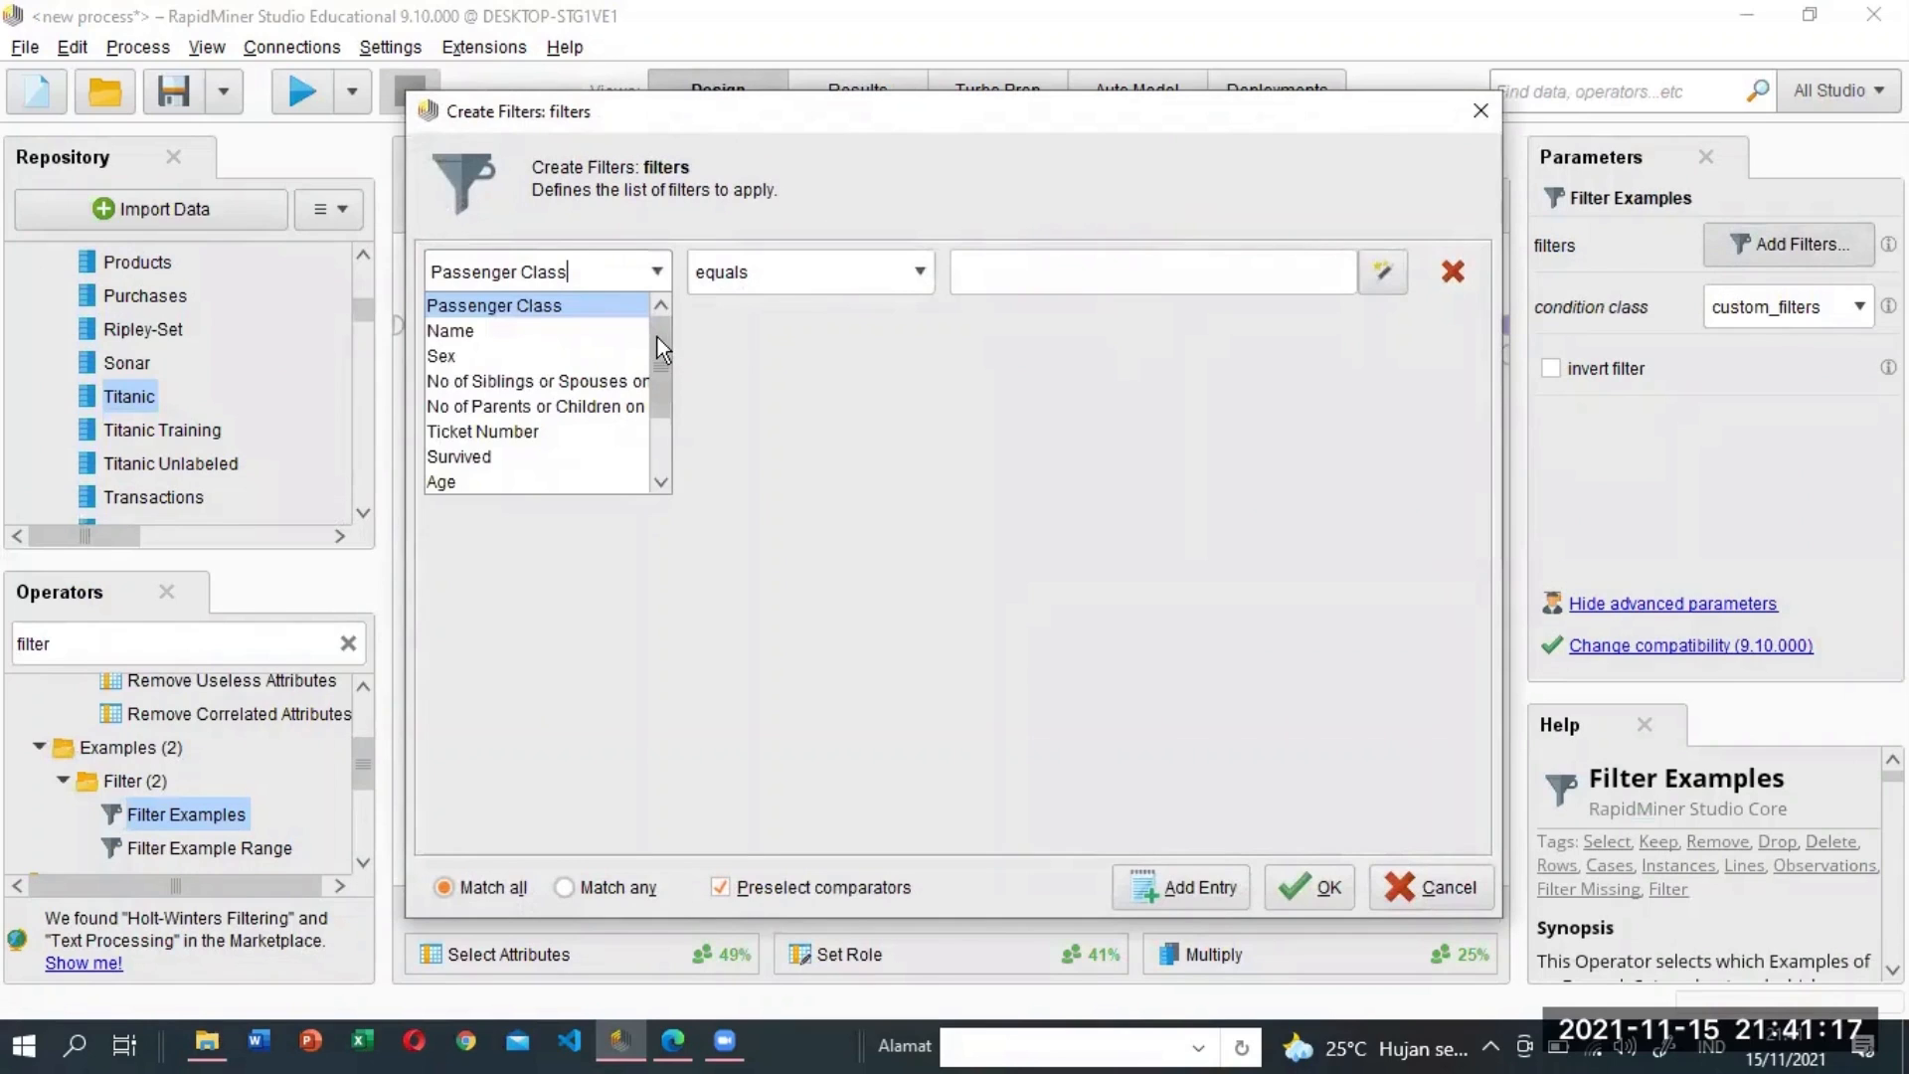
left_click_drag(658, 337, 665, 433)
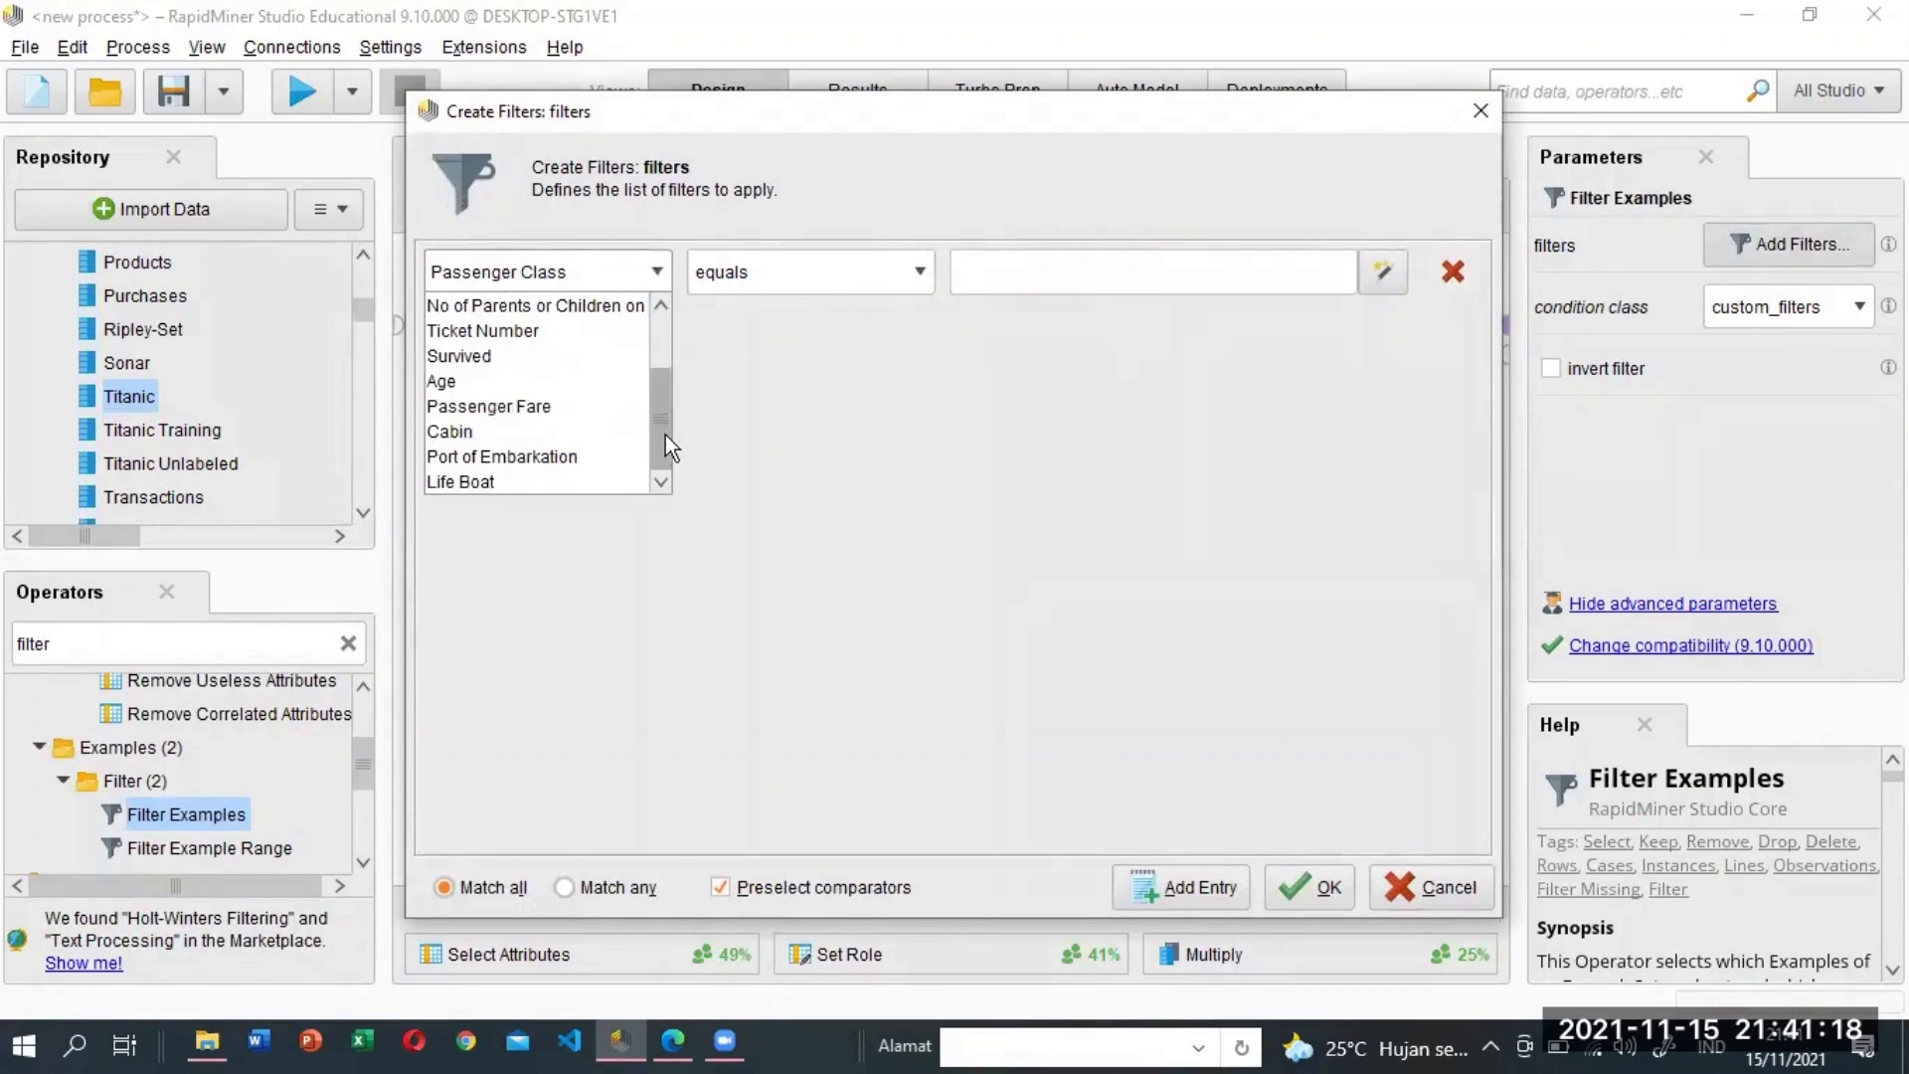
left_click(559, 408)
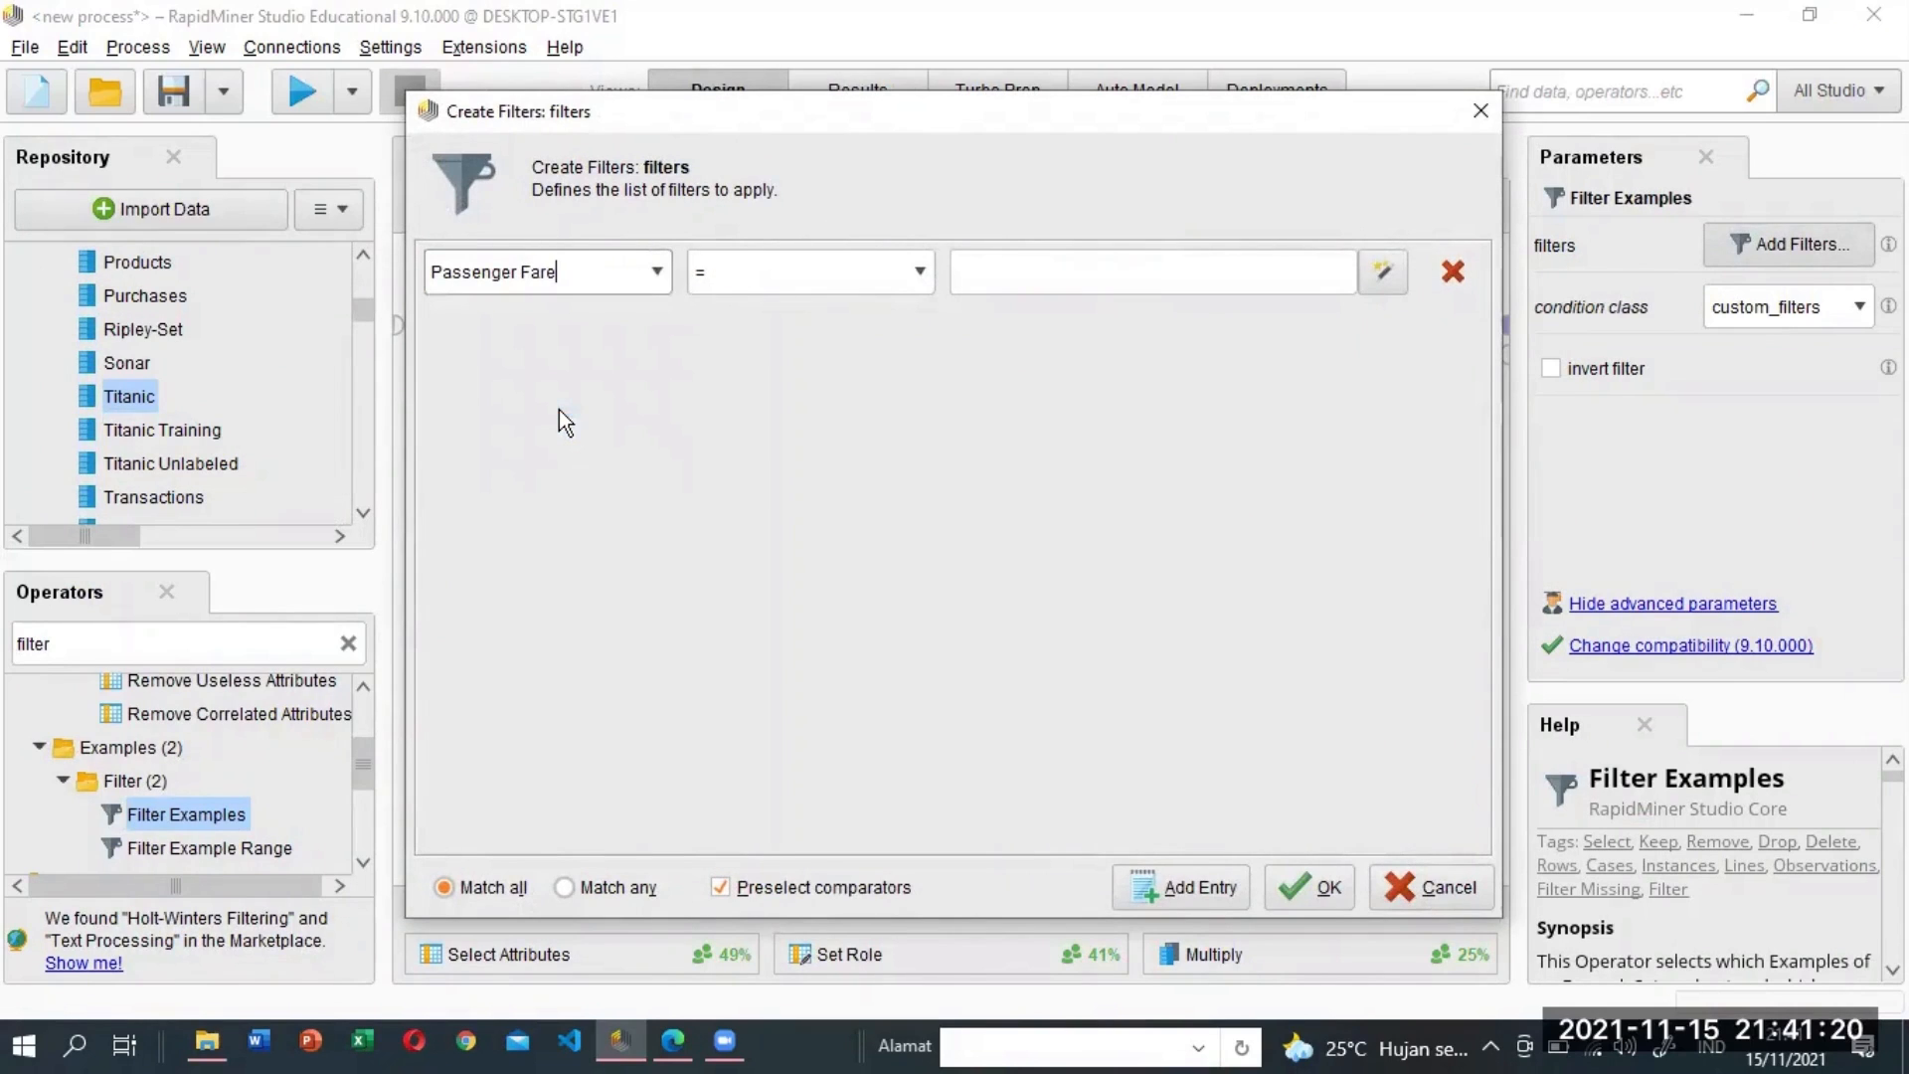
left_click(921, 272)
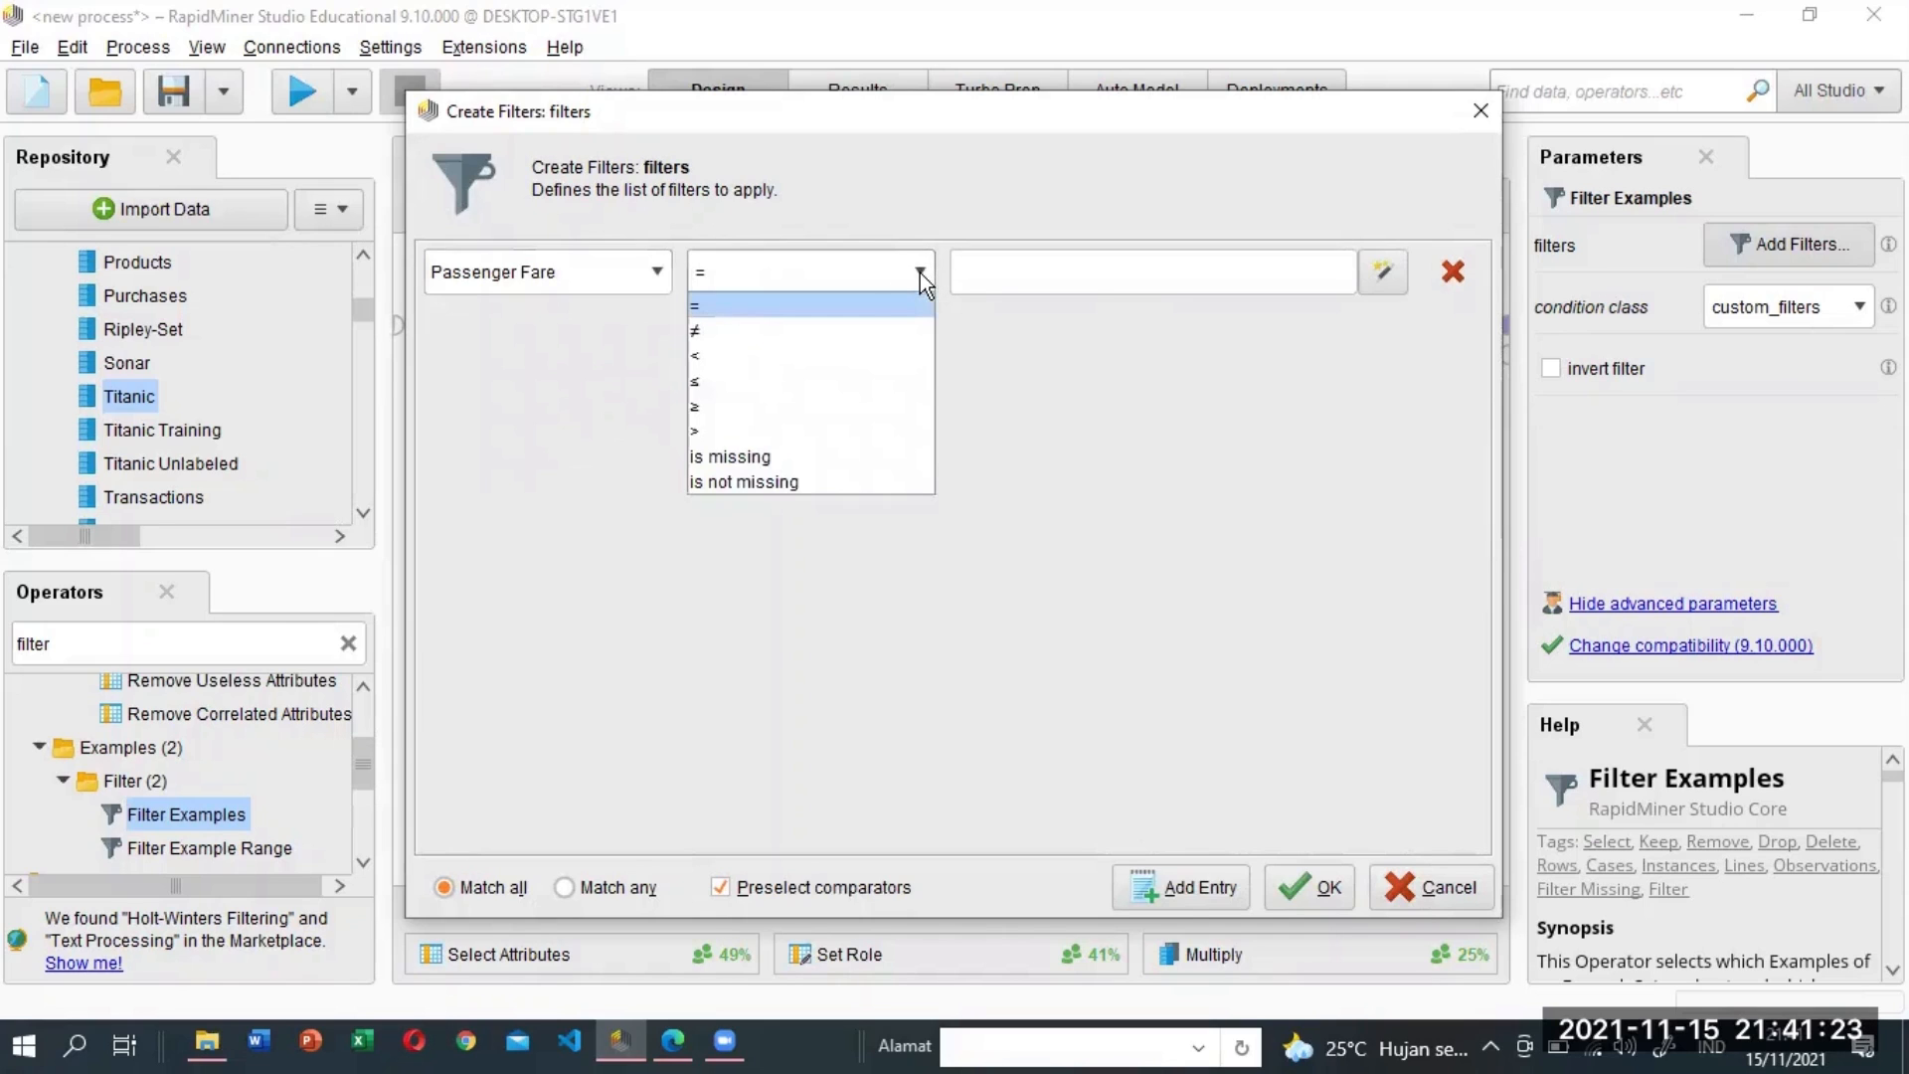
left_click(875, 379)
left_click(1031, 277)
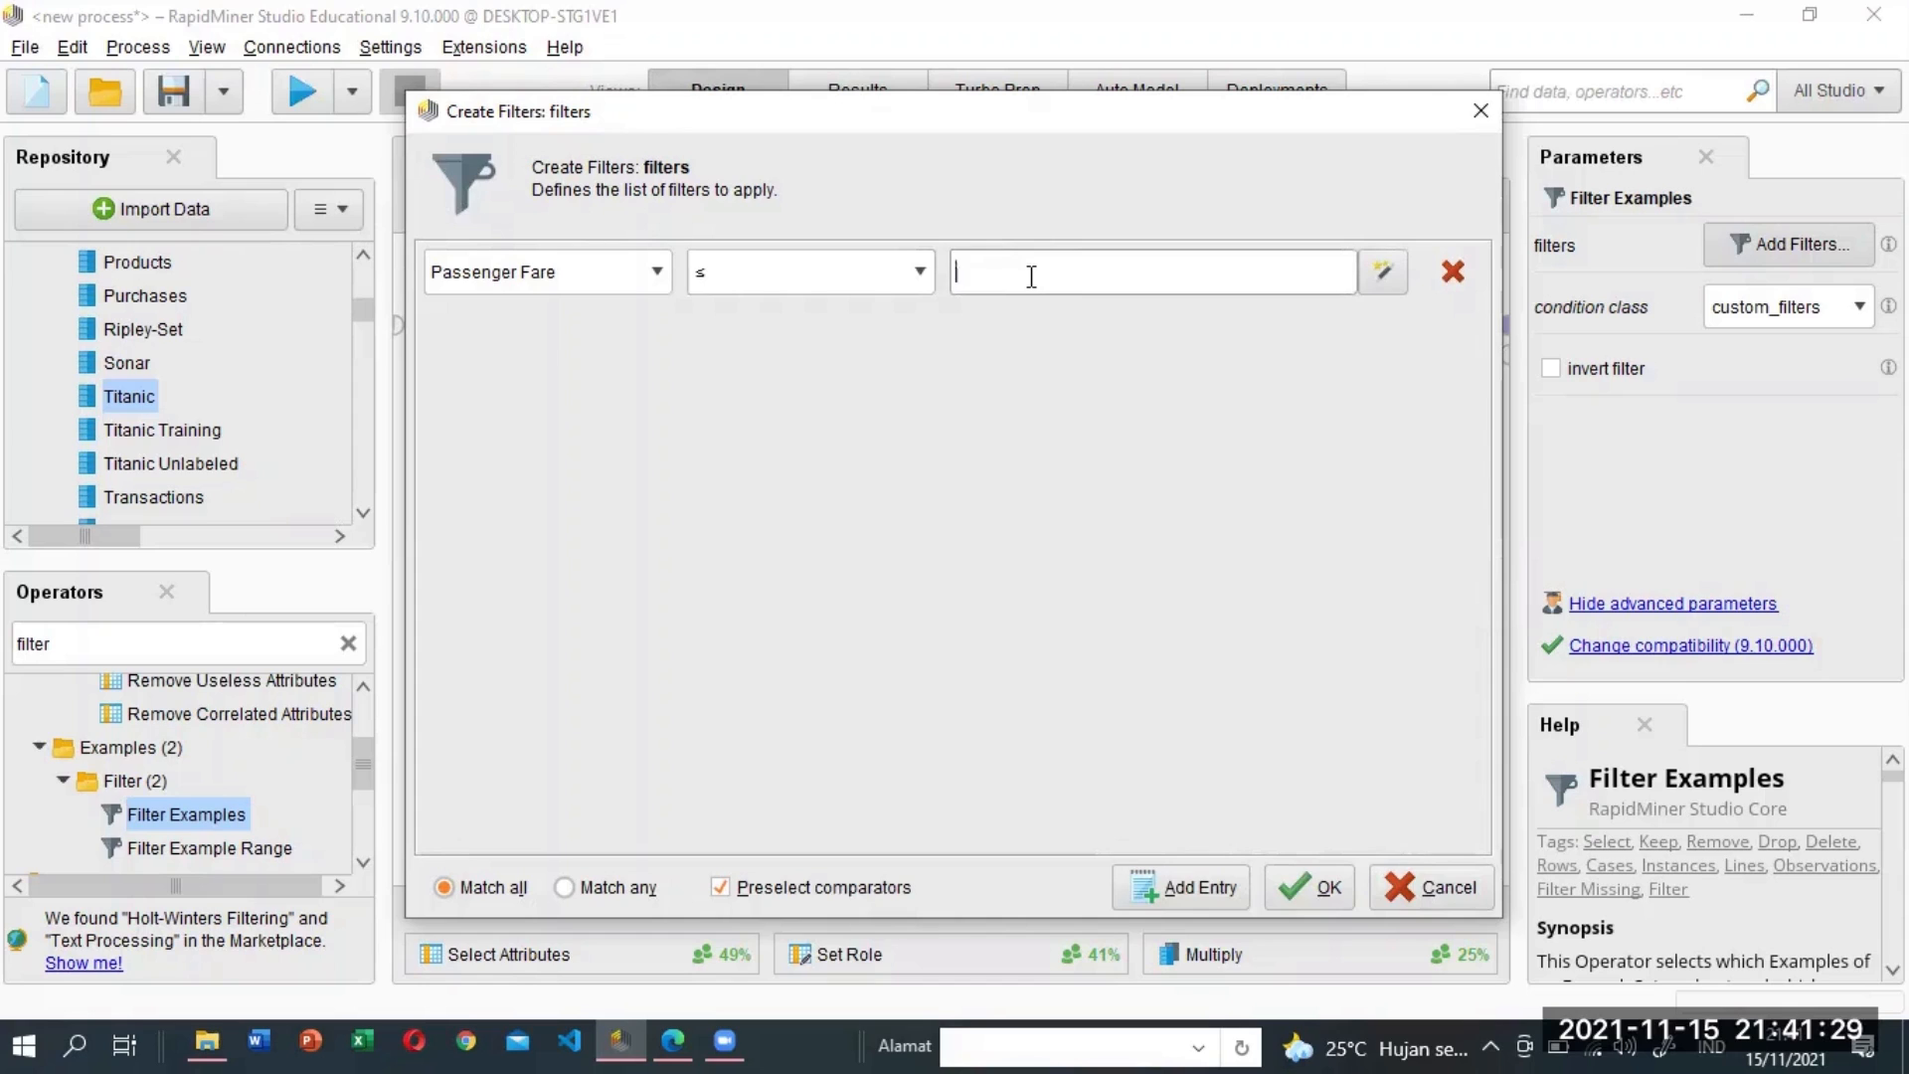
type("300")
left_click(1314, 888)
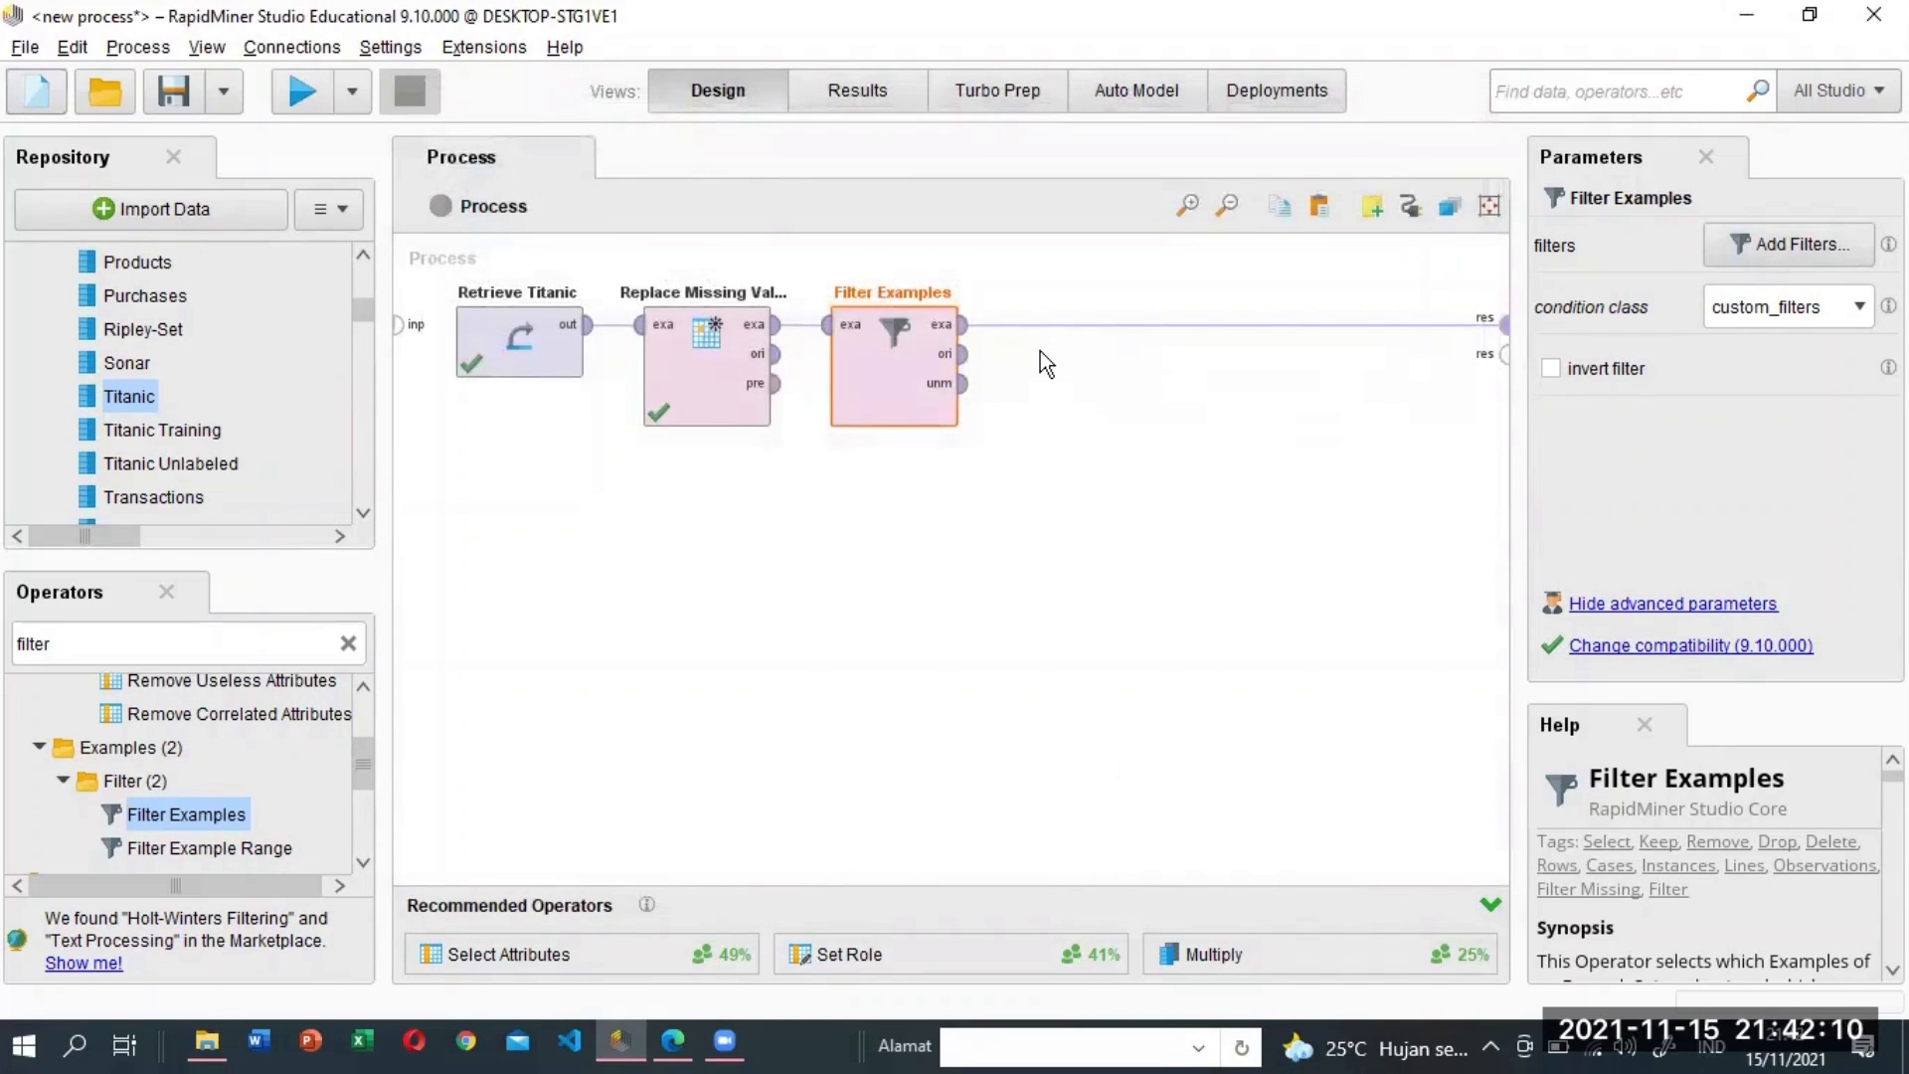
Run the process and examine the Passenger Fare scatter plot of the Filter Examples result.
left_click(296, 92)
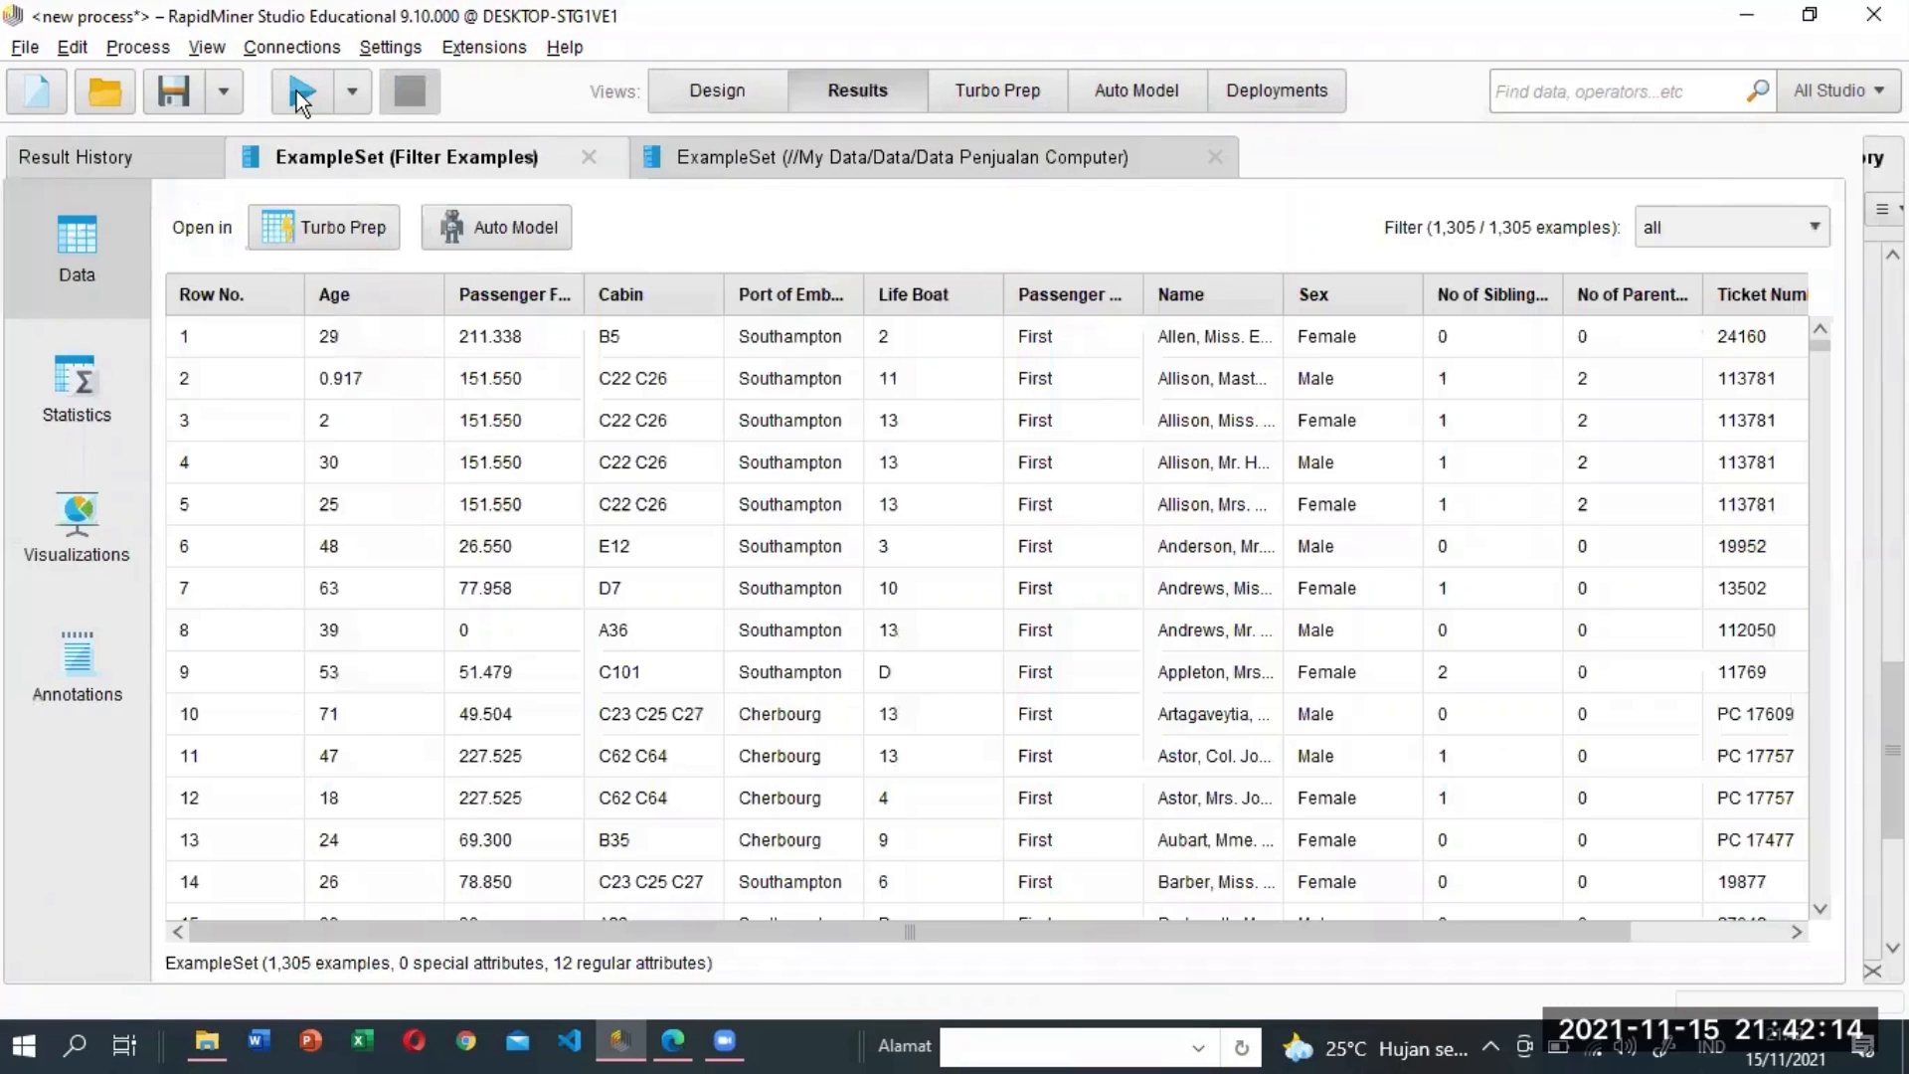
left_click(80, 532)
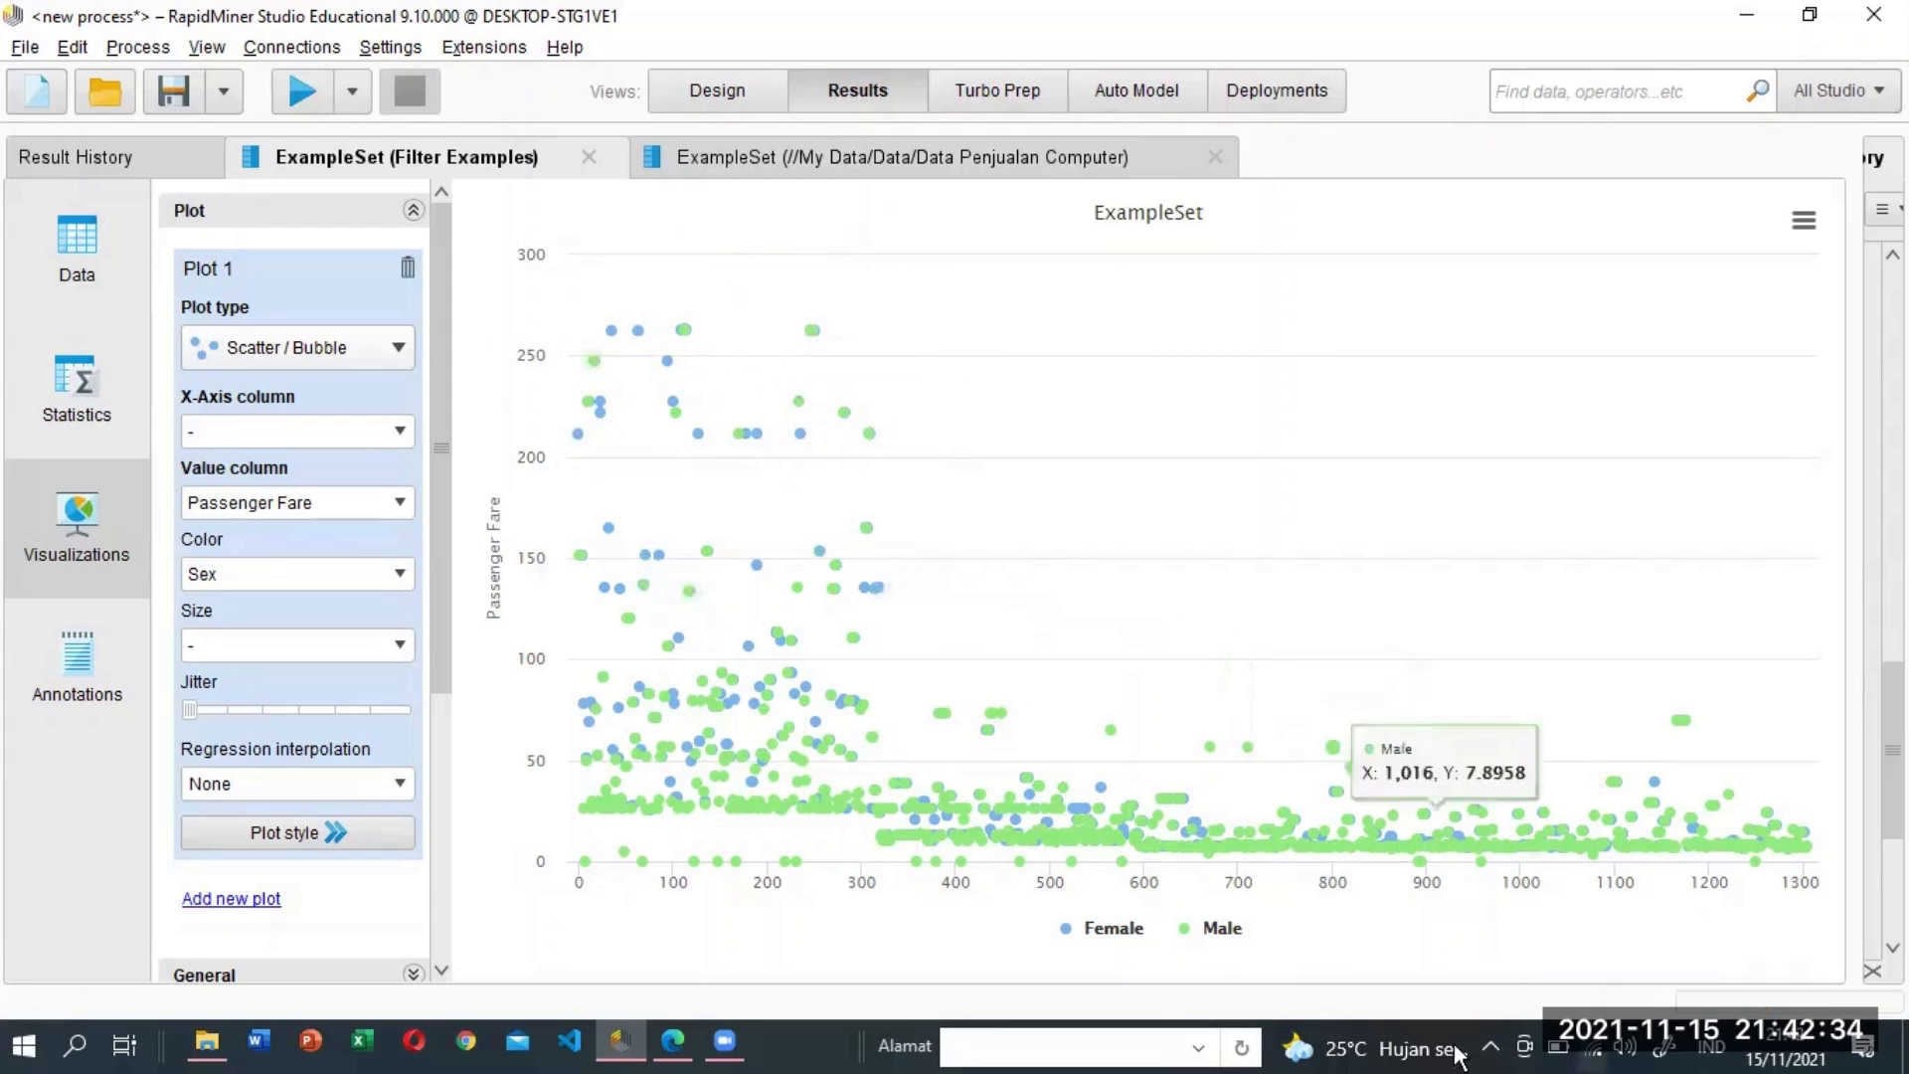
left_click(722, 91)
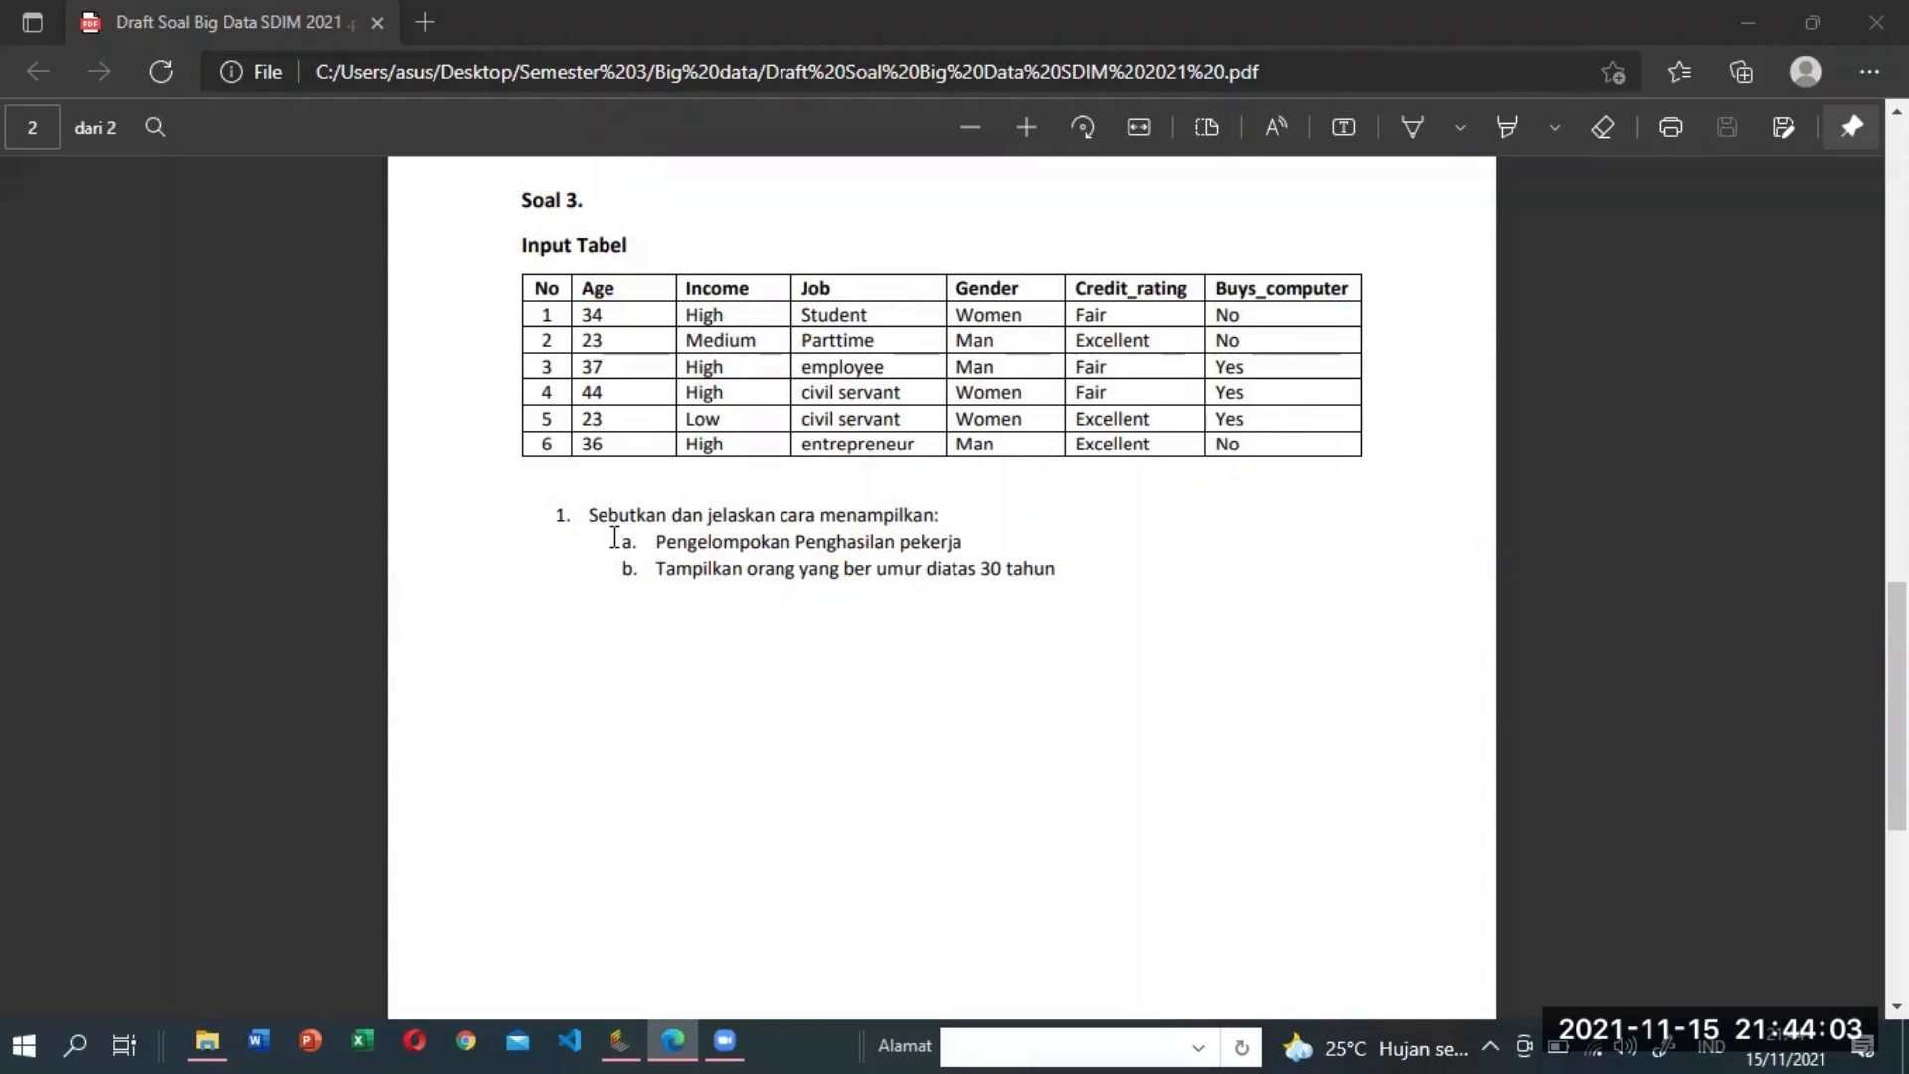
Read question 1 of Soal 3 in the exam PDF, on grouping workers' income and showing people older than 30.
left_click_drag(583, 519, 953, 503)
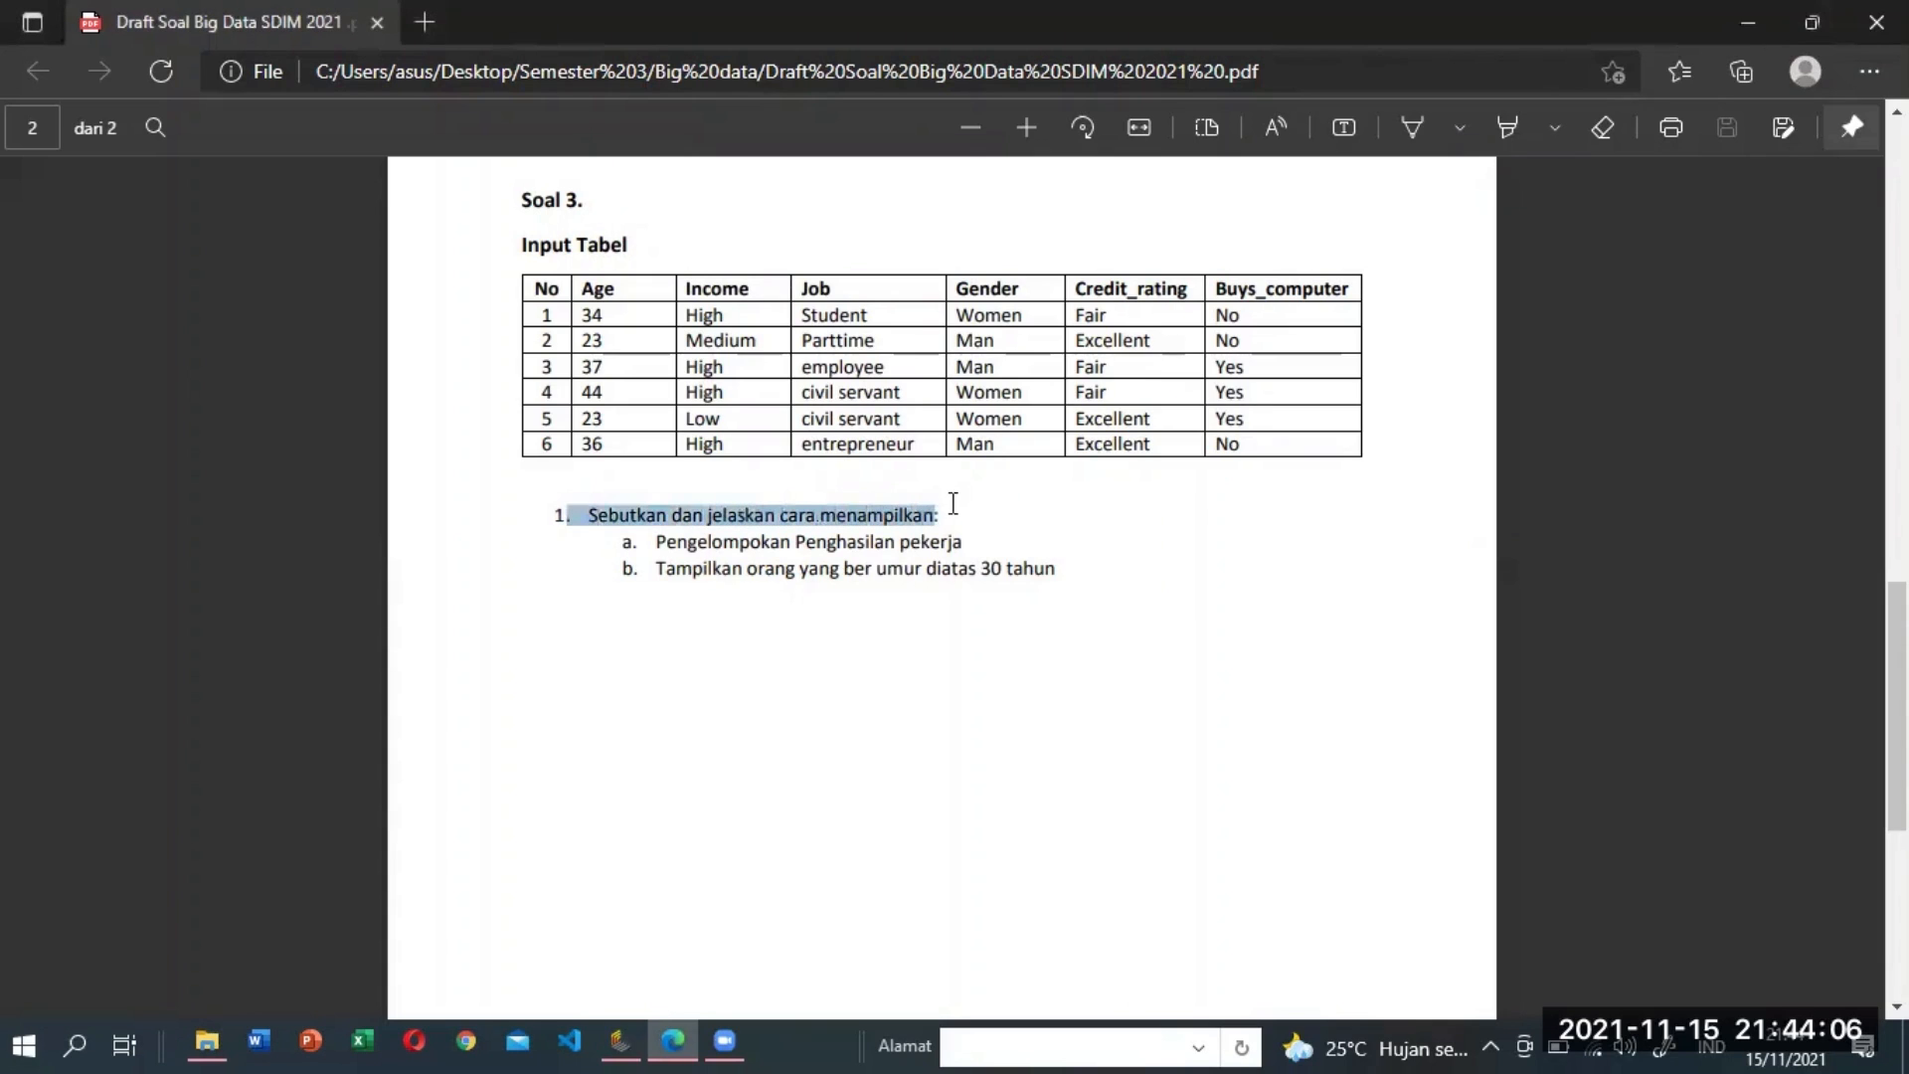
left_click(645, 540)
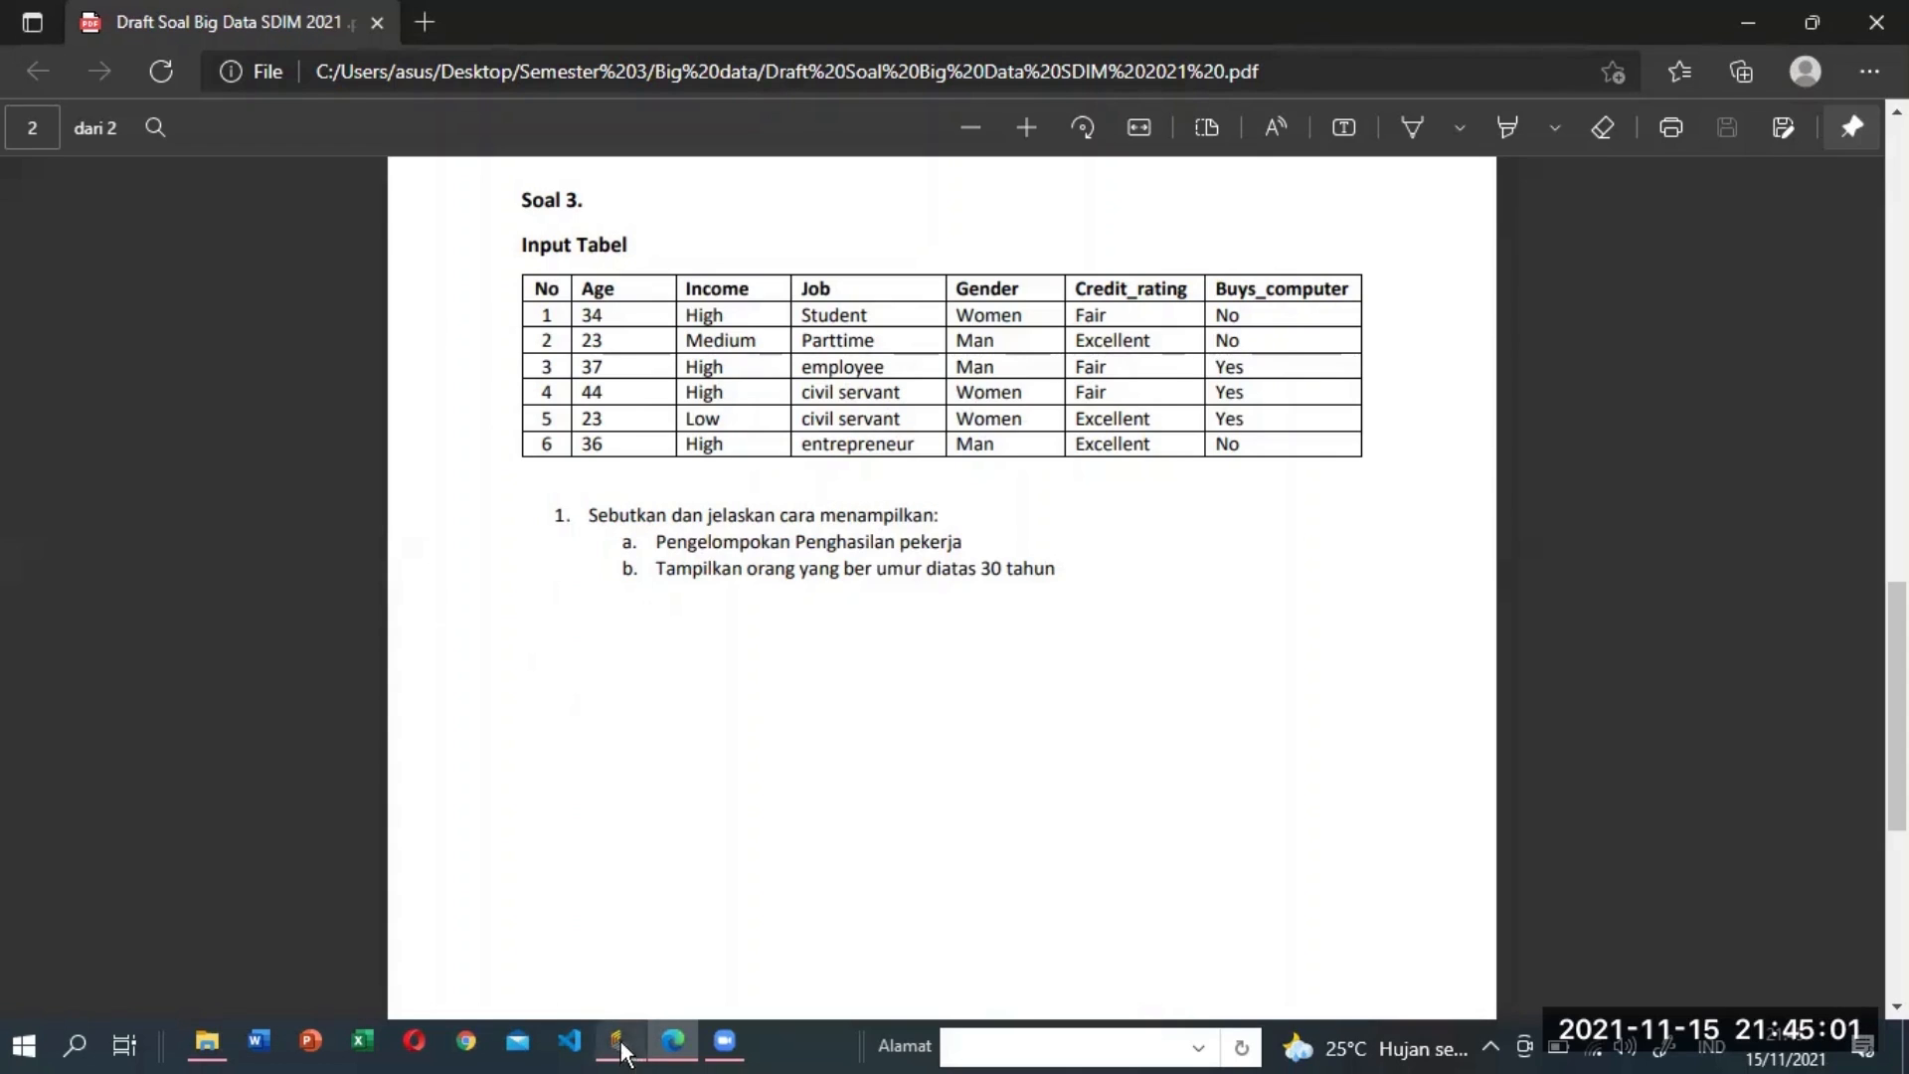
mouse_move(620, 1041)
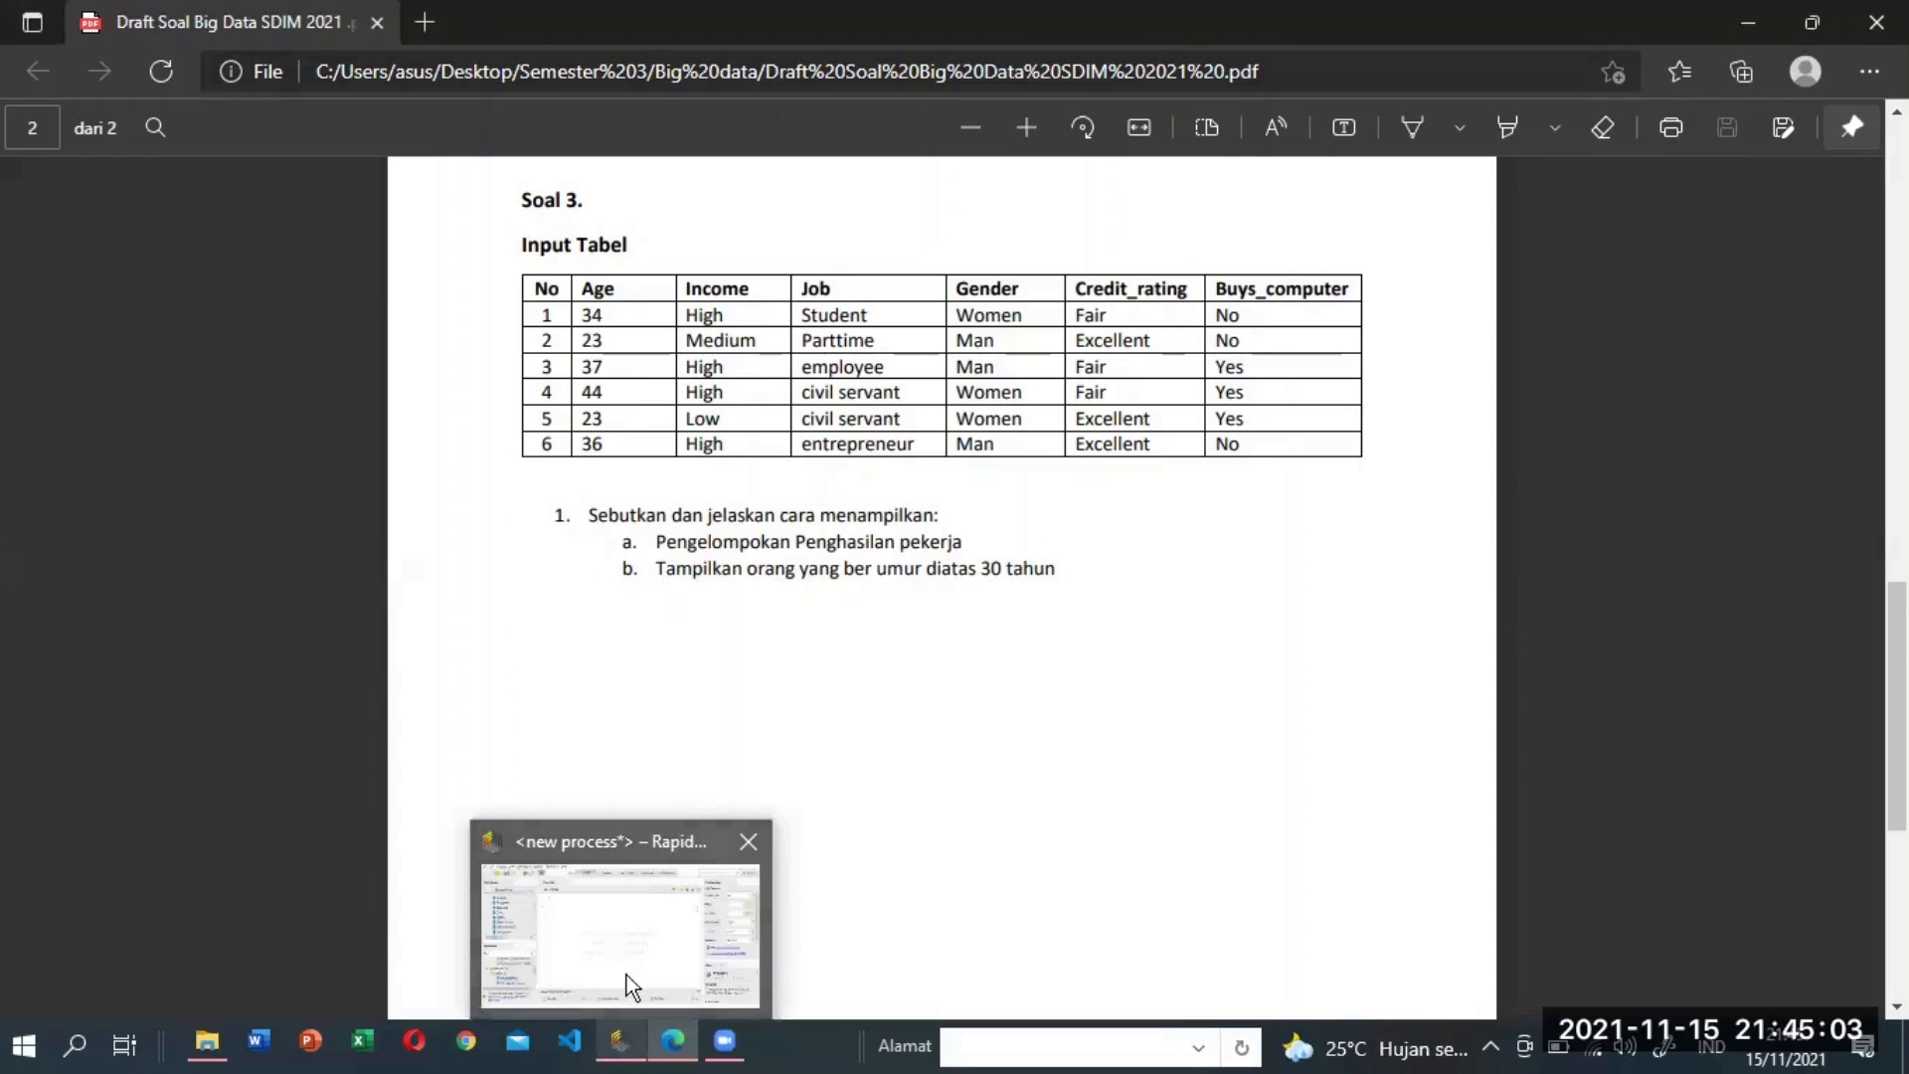
left_click(630, 948)
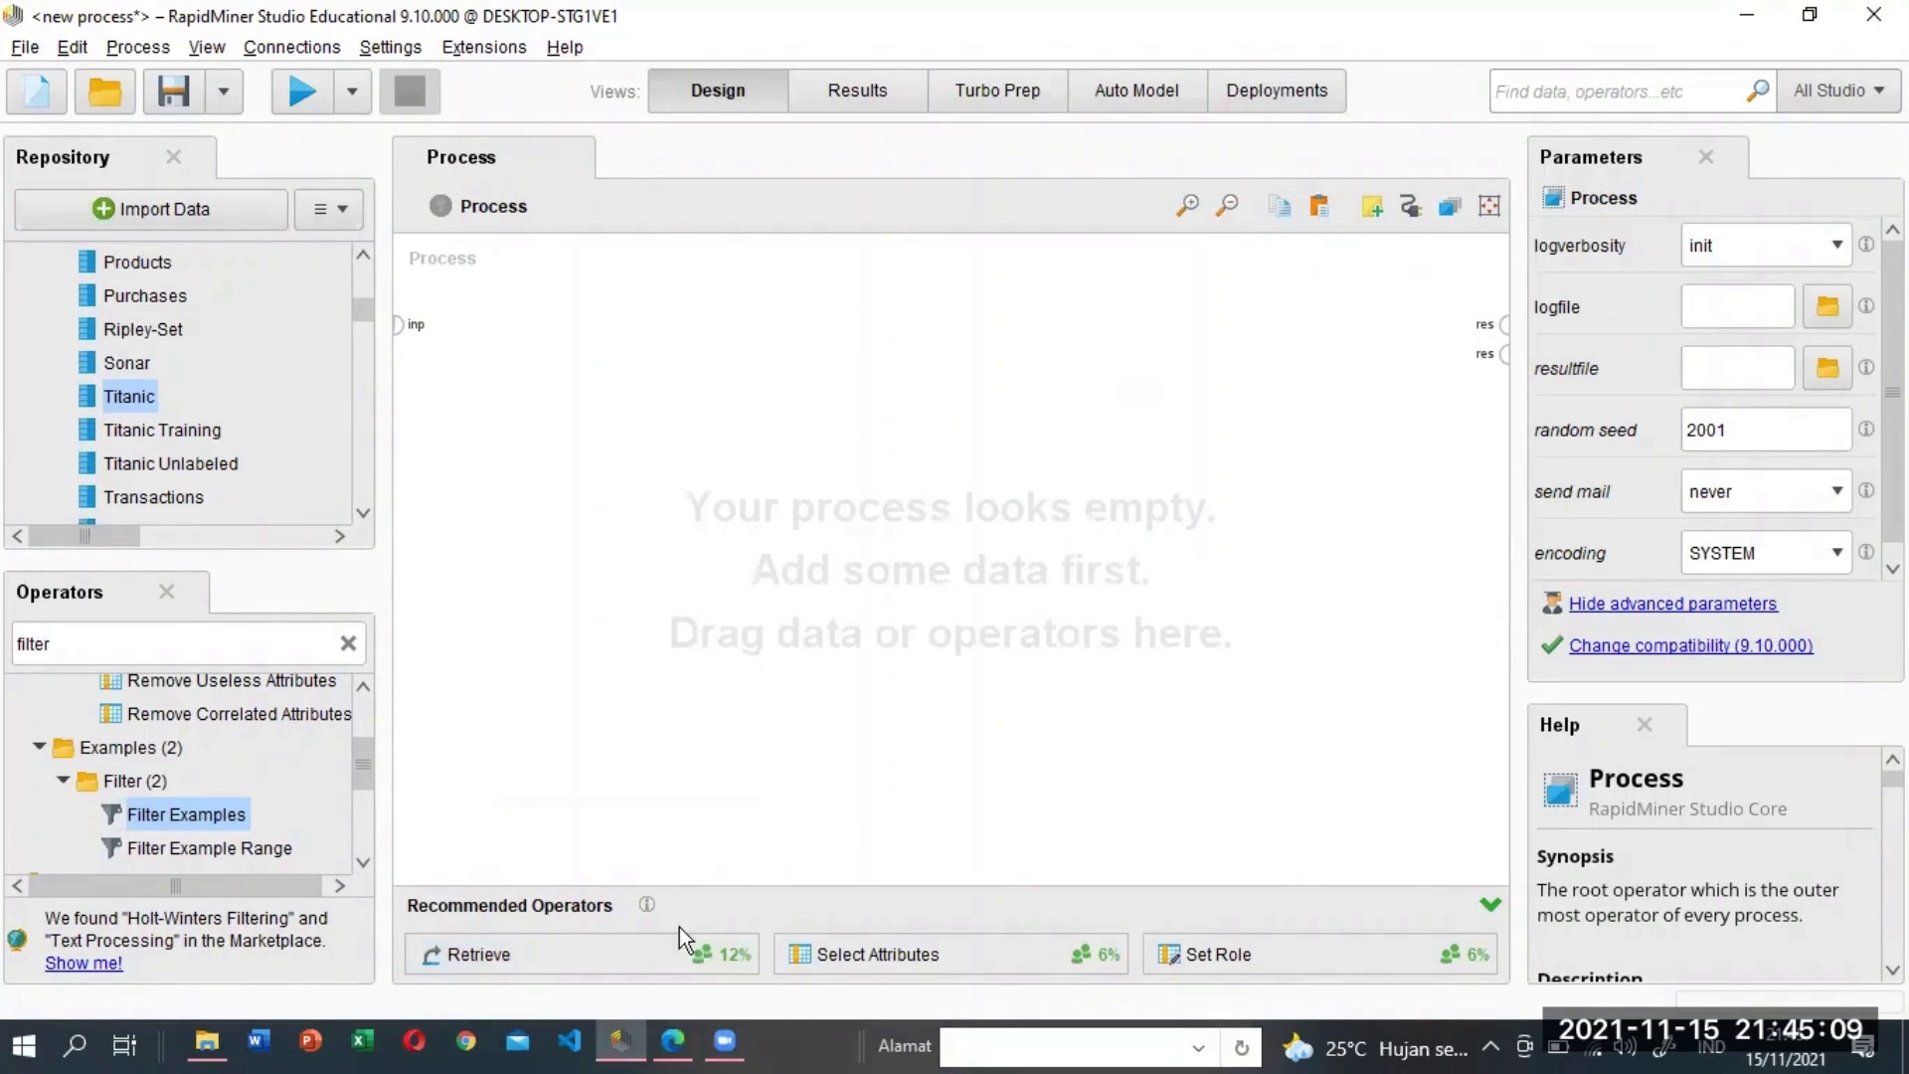
mouse_move(673, 1041)
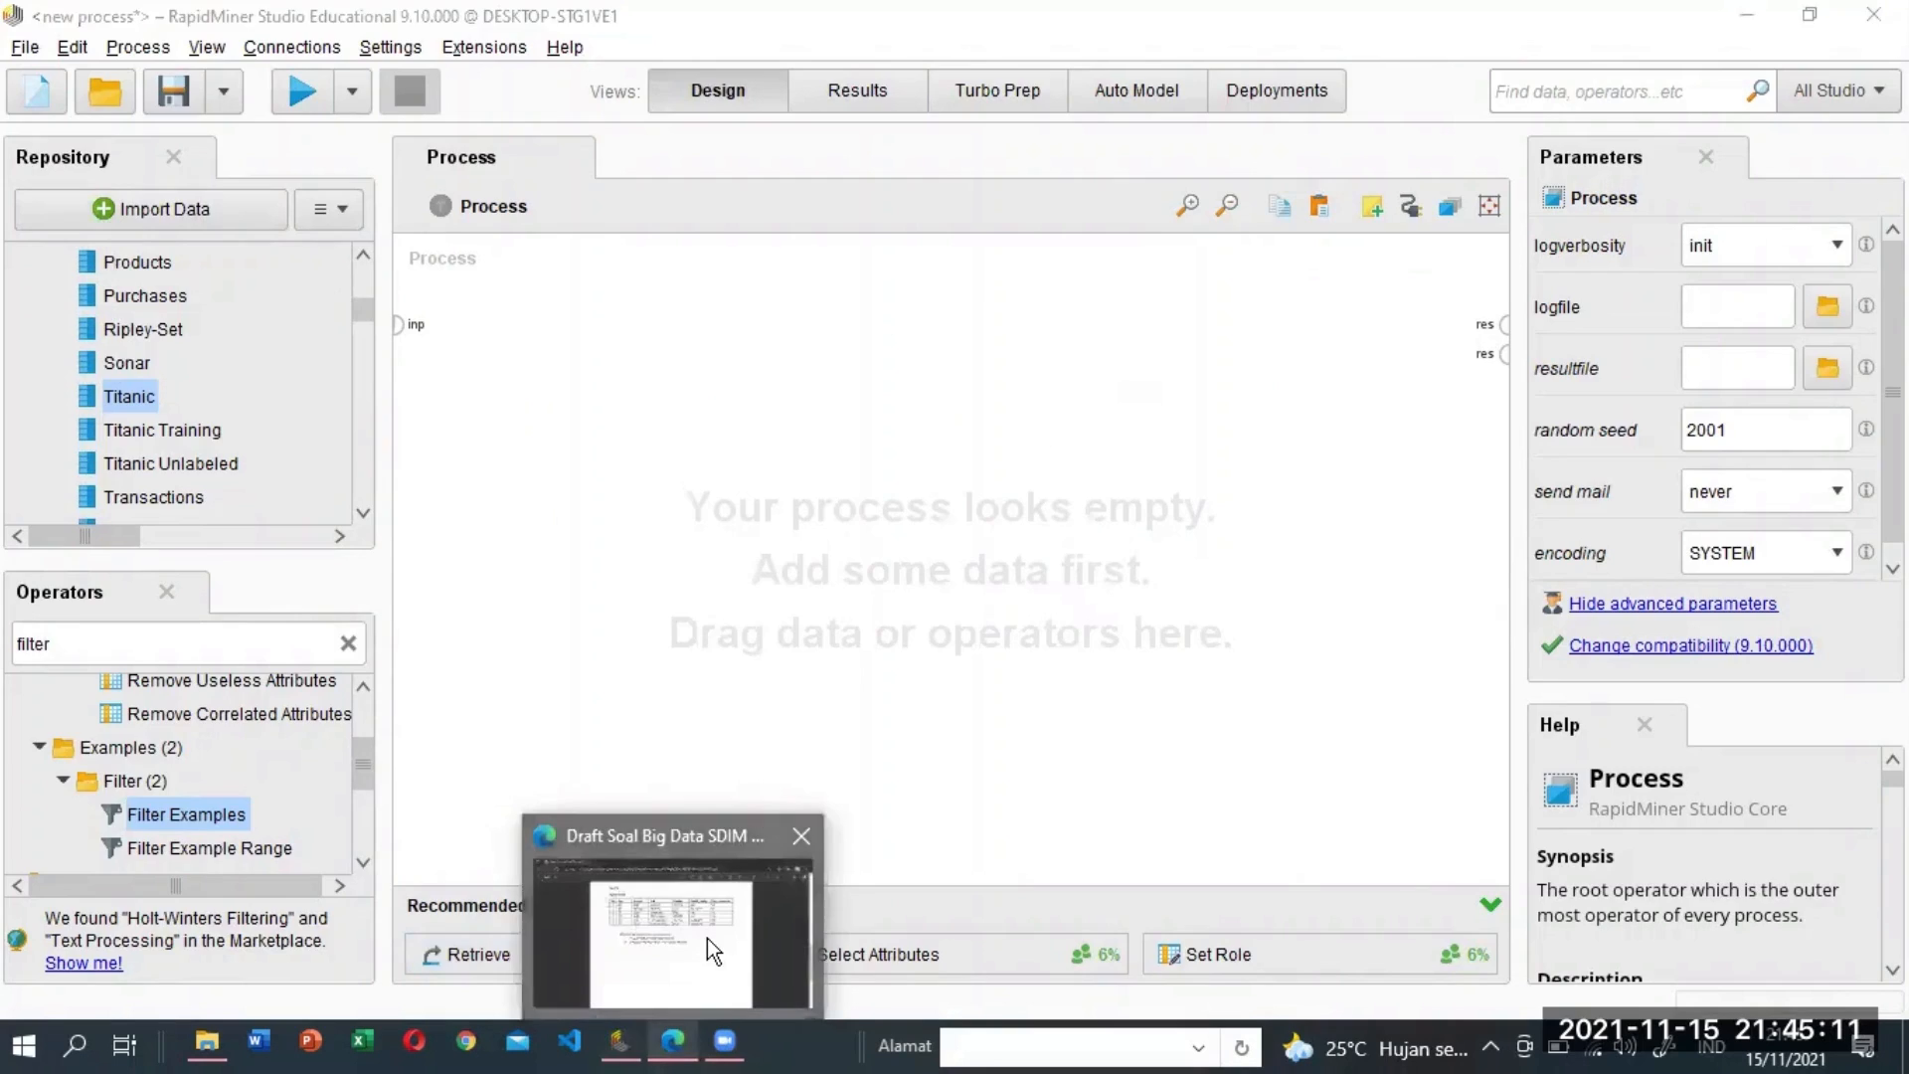
left_click(706, 939)
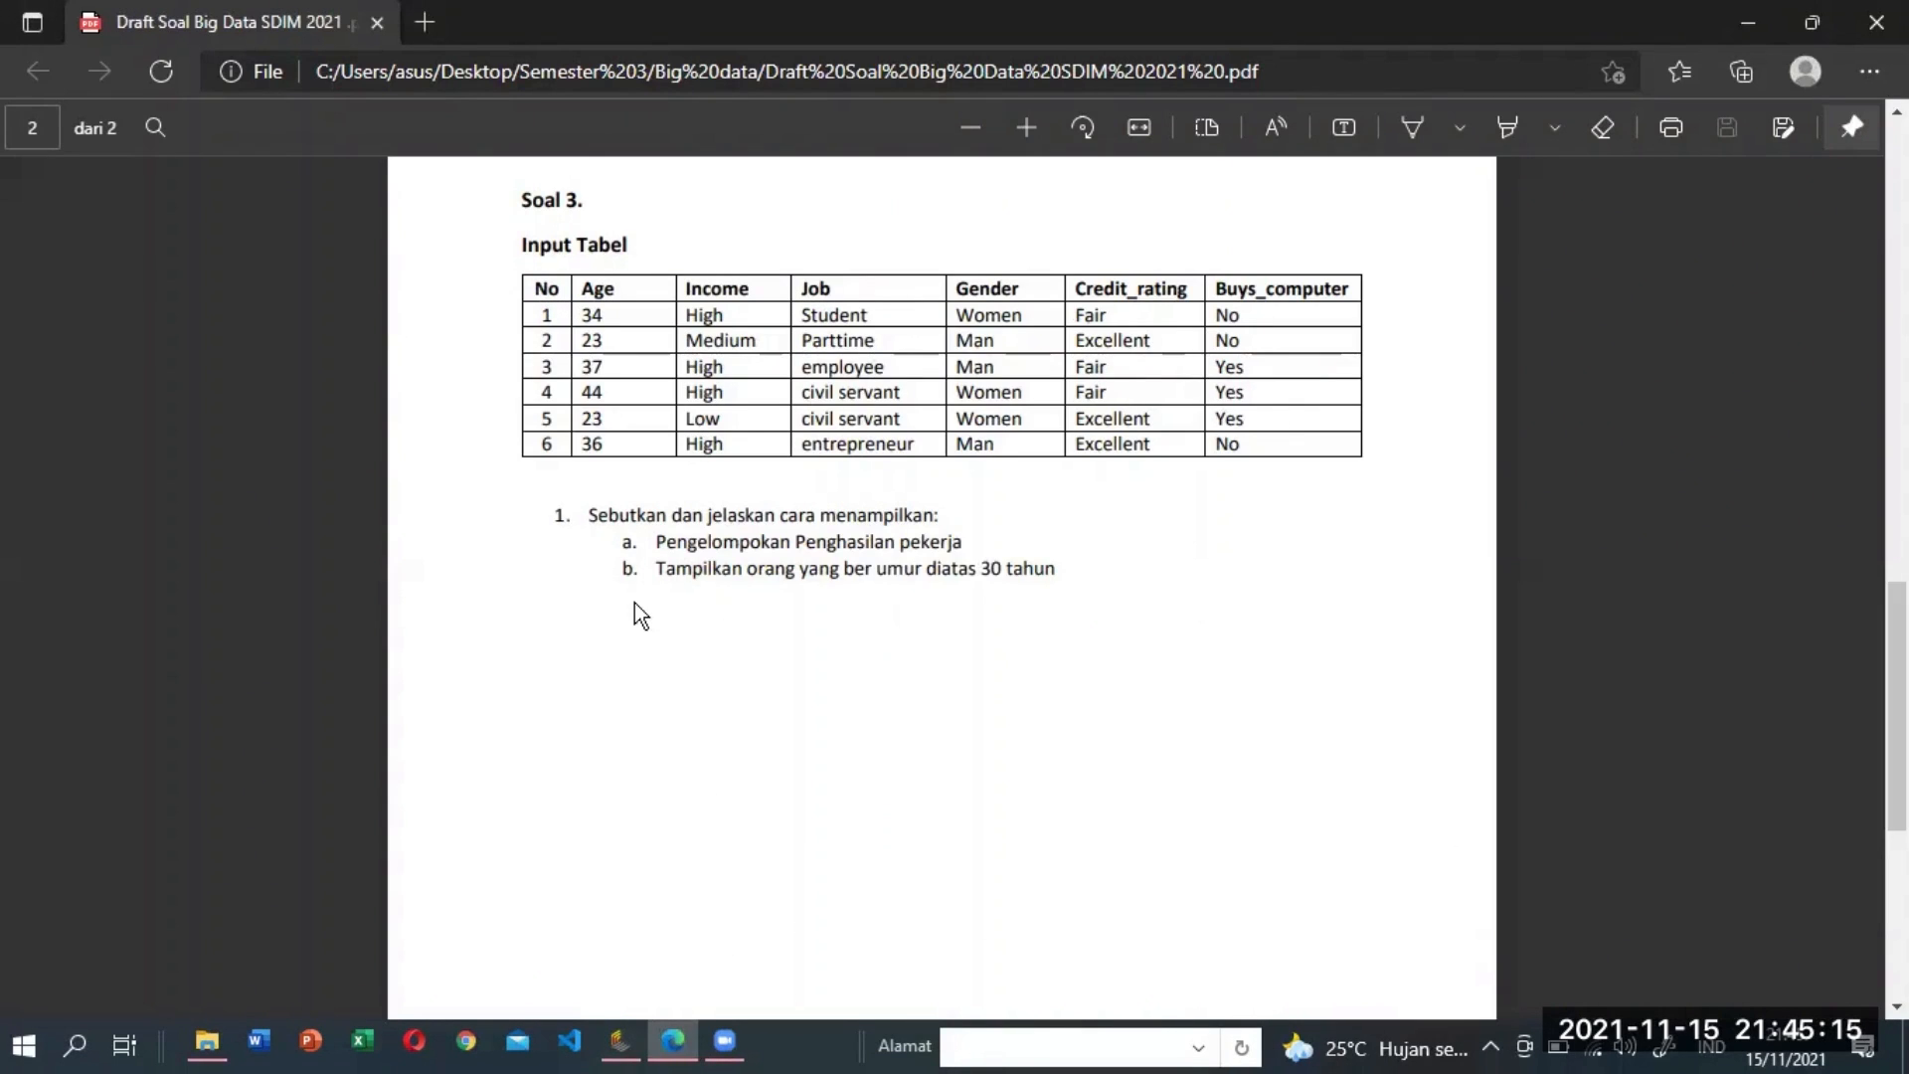
Switch to RapidMiner and start importing UTS No 3.xlsx from the Big data folder, accepting Sheet1 cell range A:G with header row 1.
mouse_move(626, 1039)
left_click(624, 946)
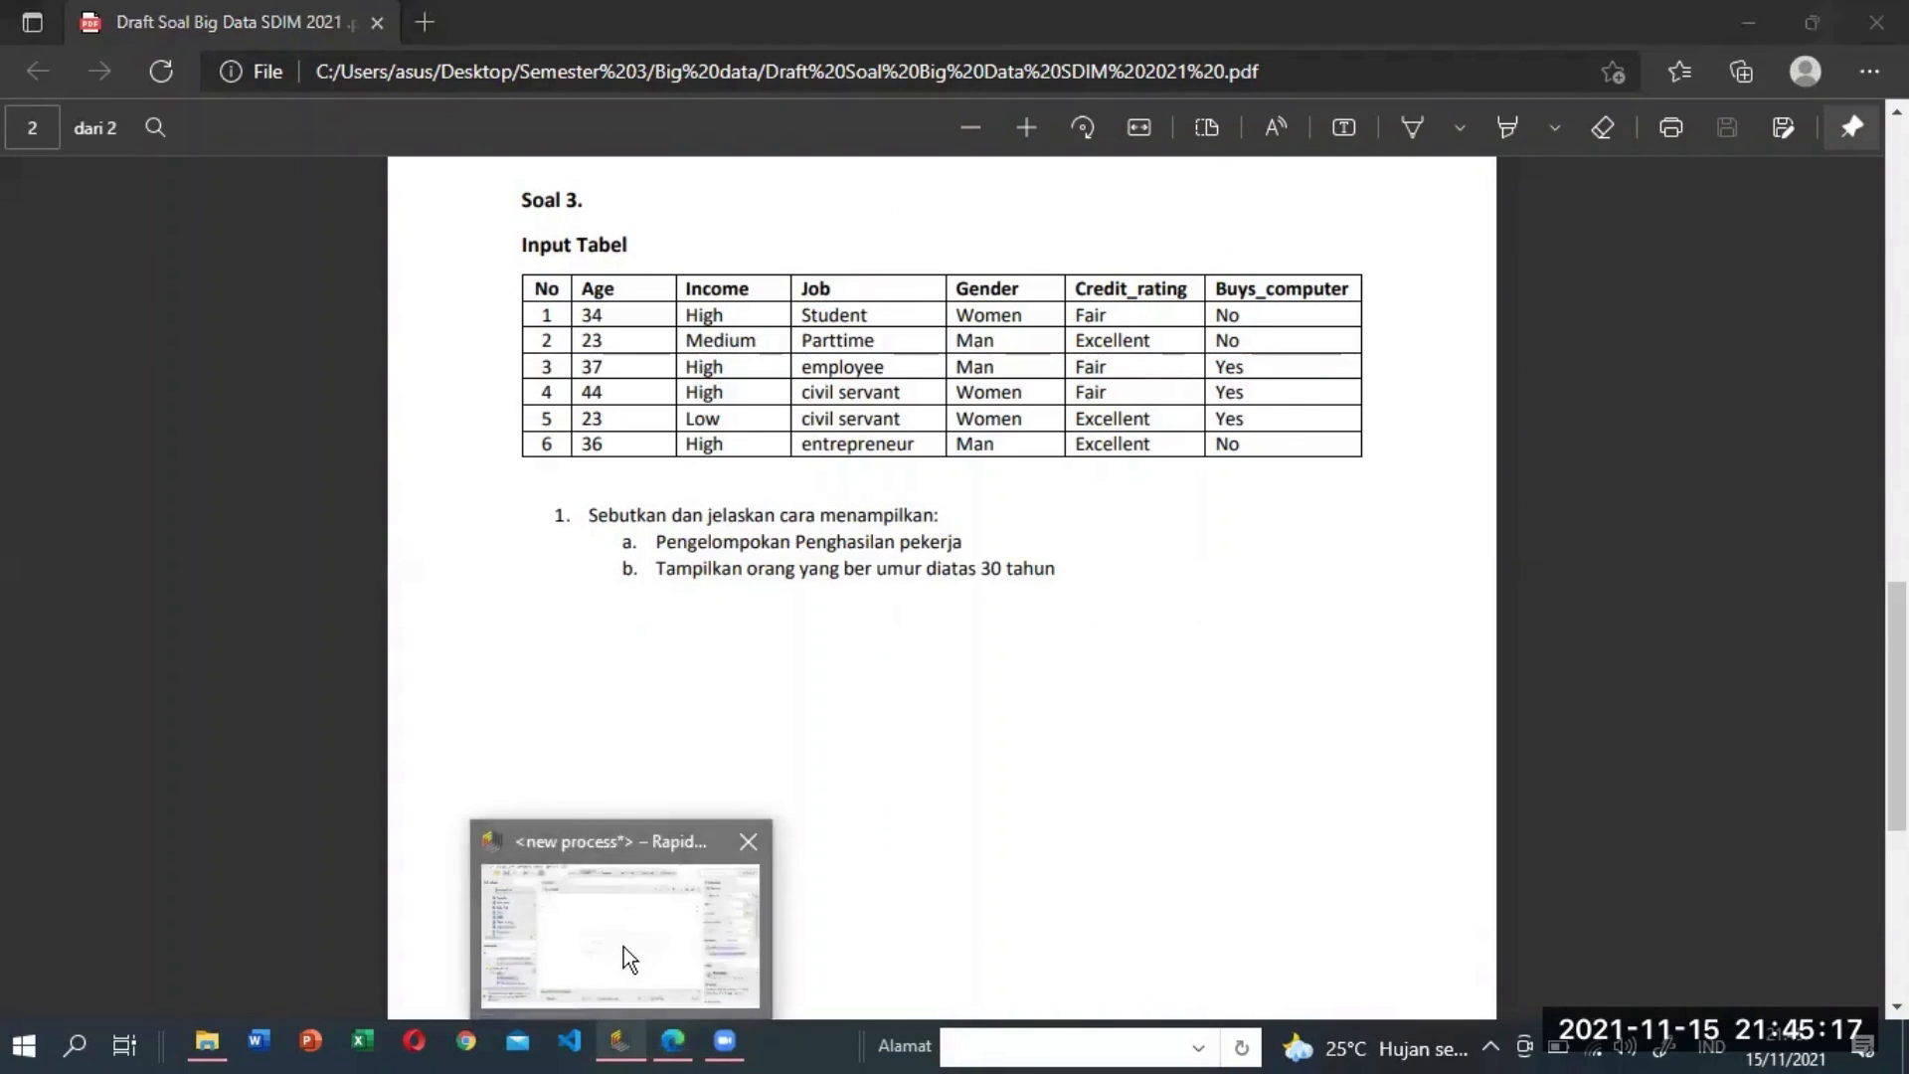
left_click(151, 207)
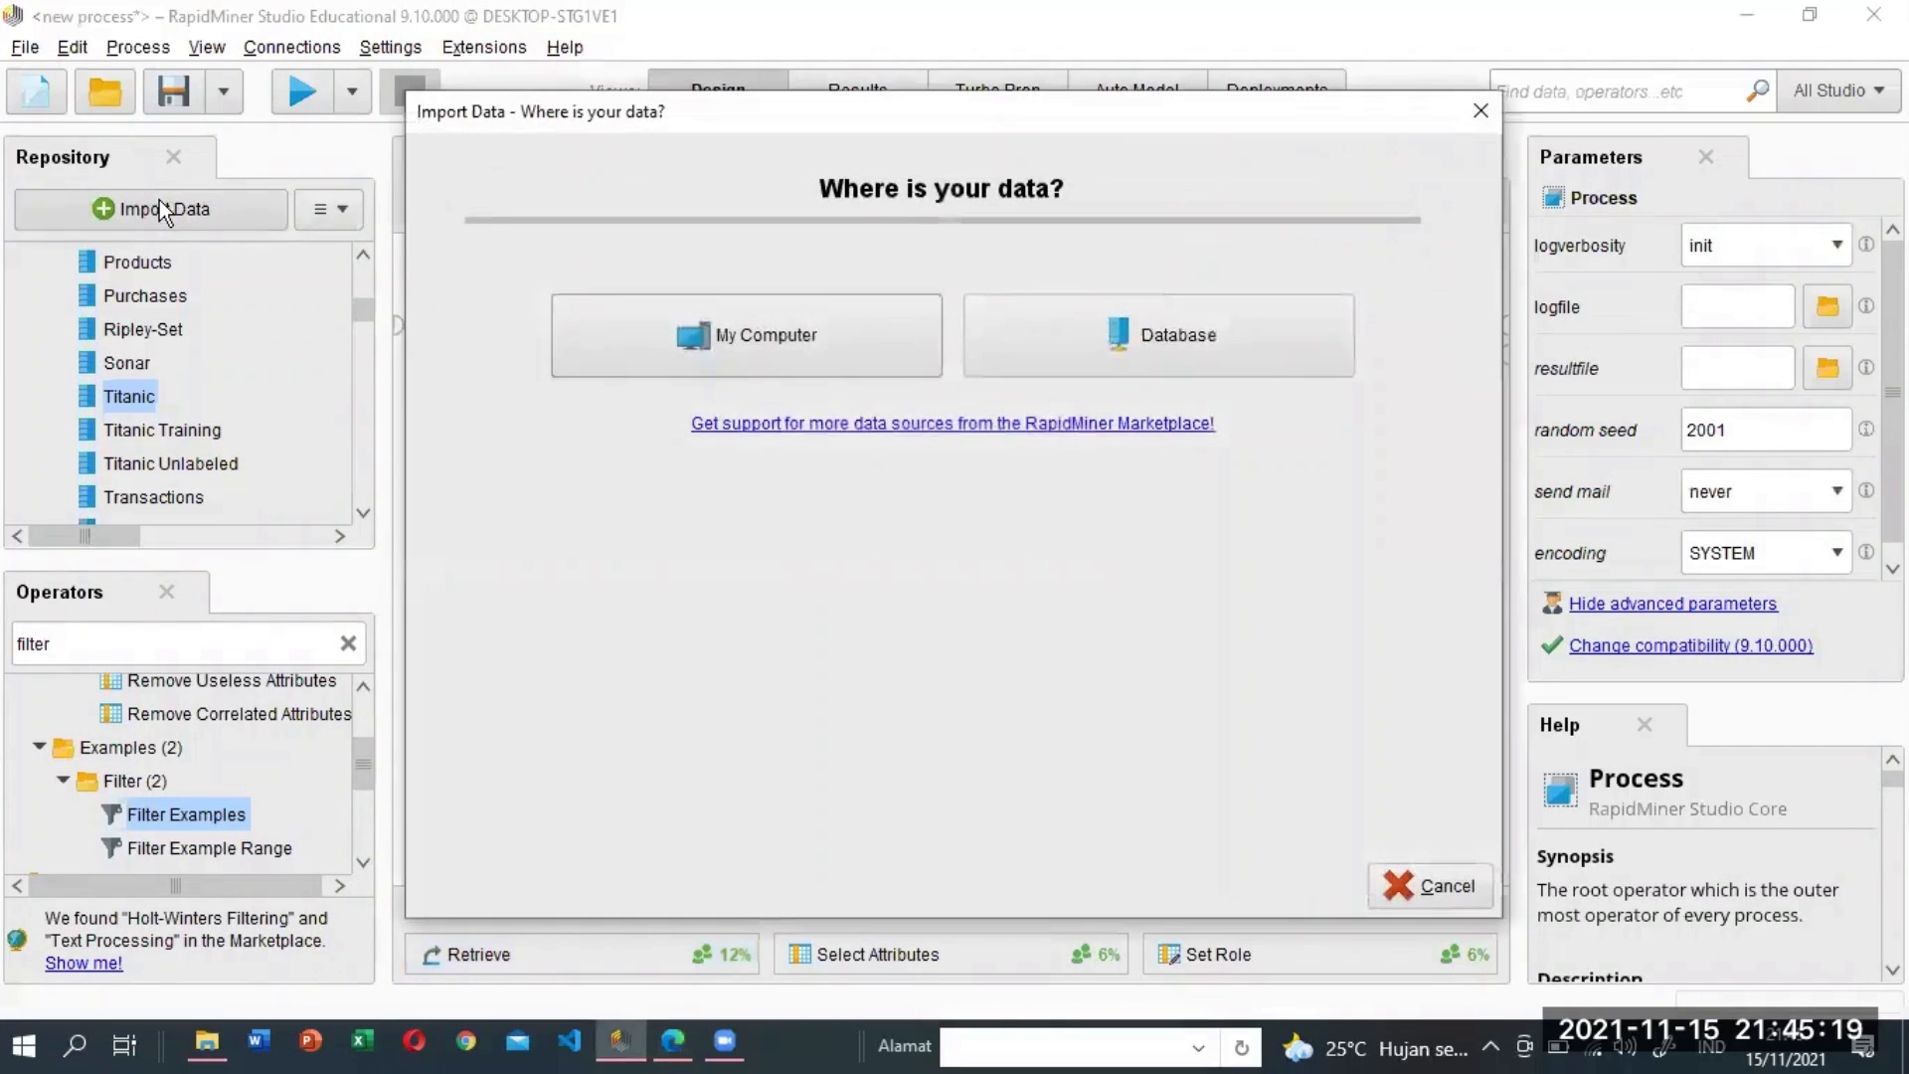
left_click(703, 329)
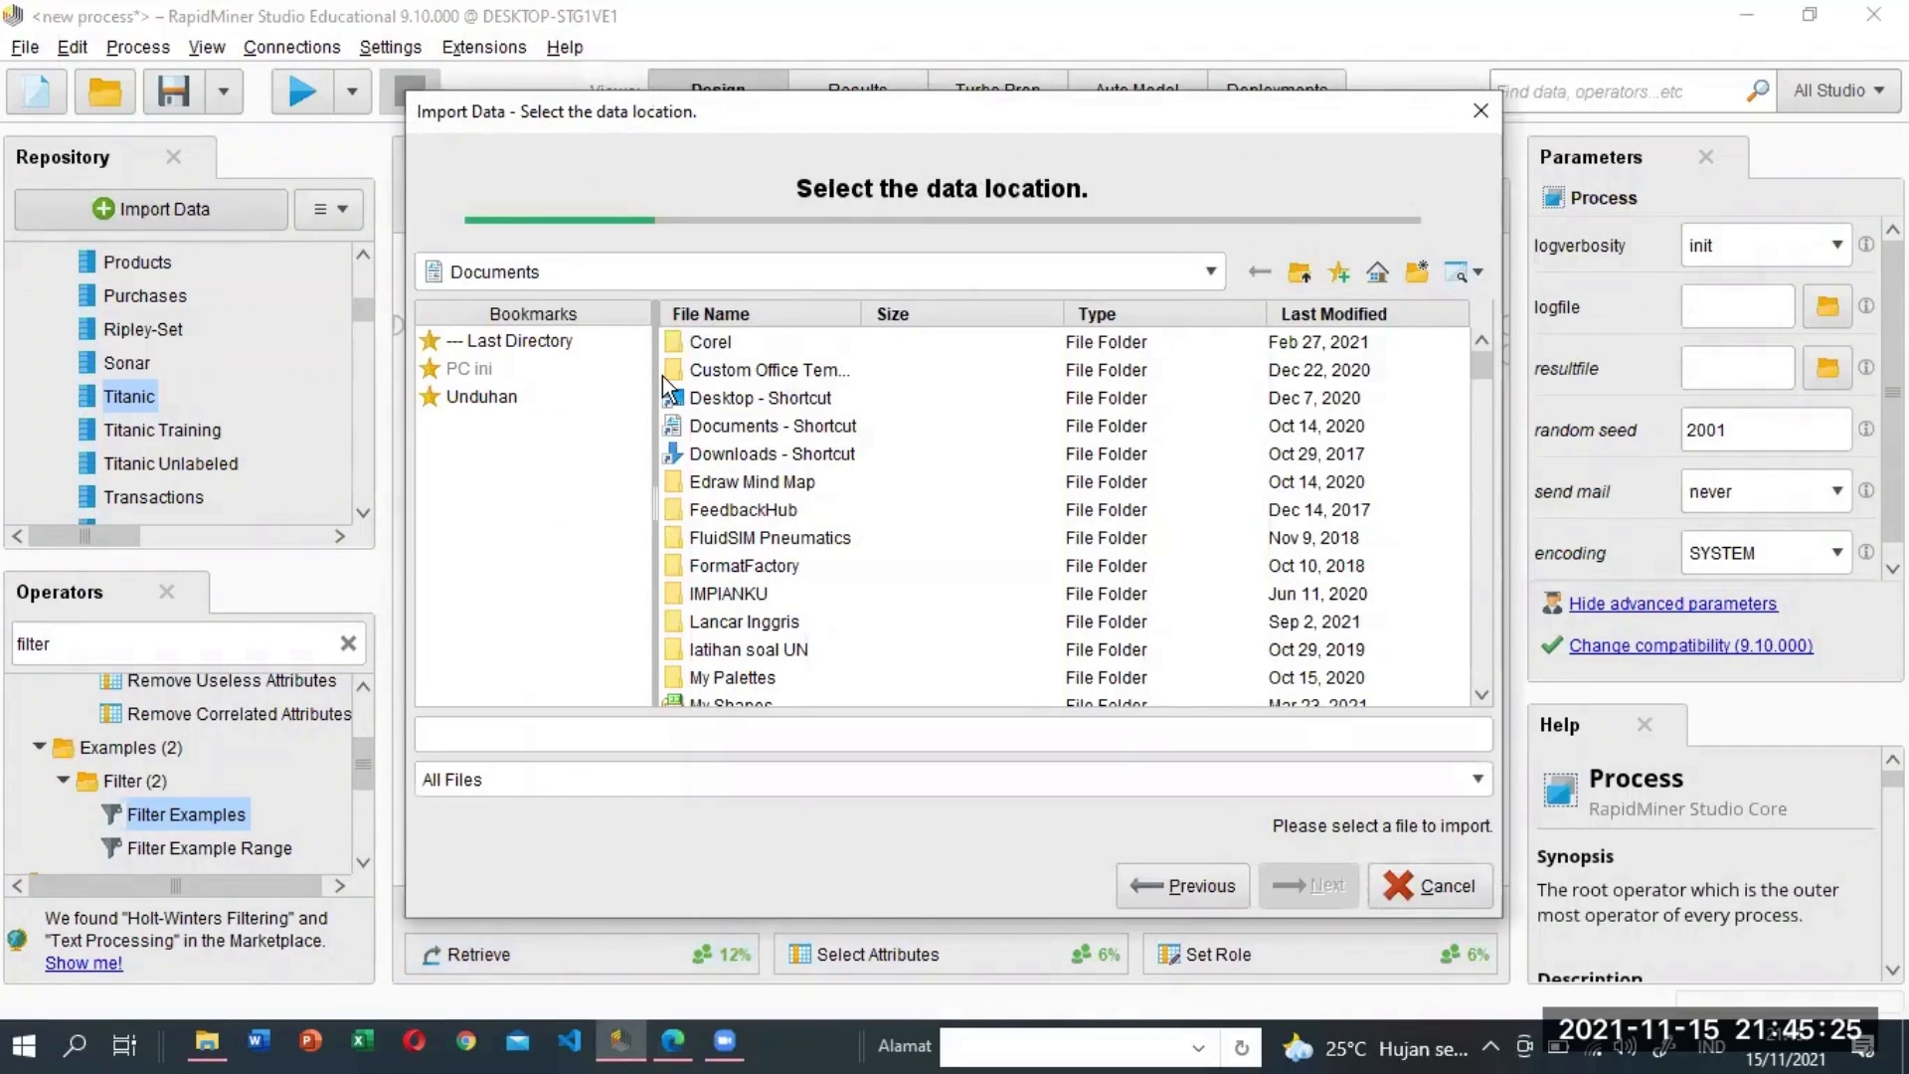
left_click(515, 340)
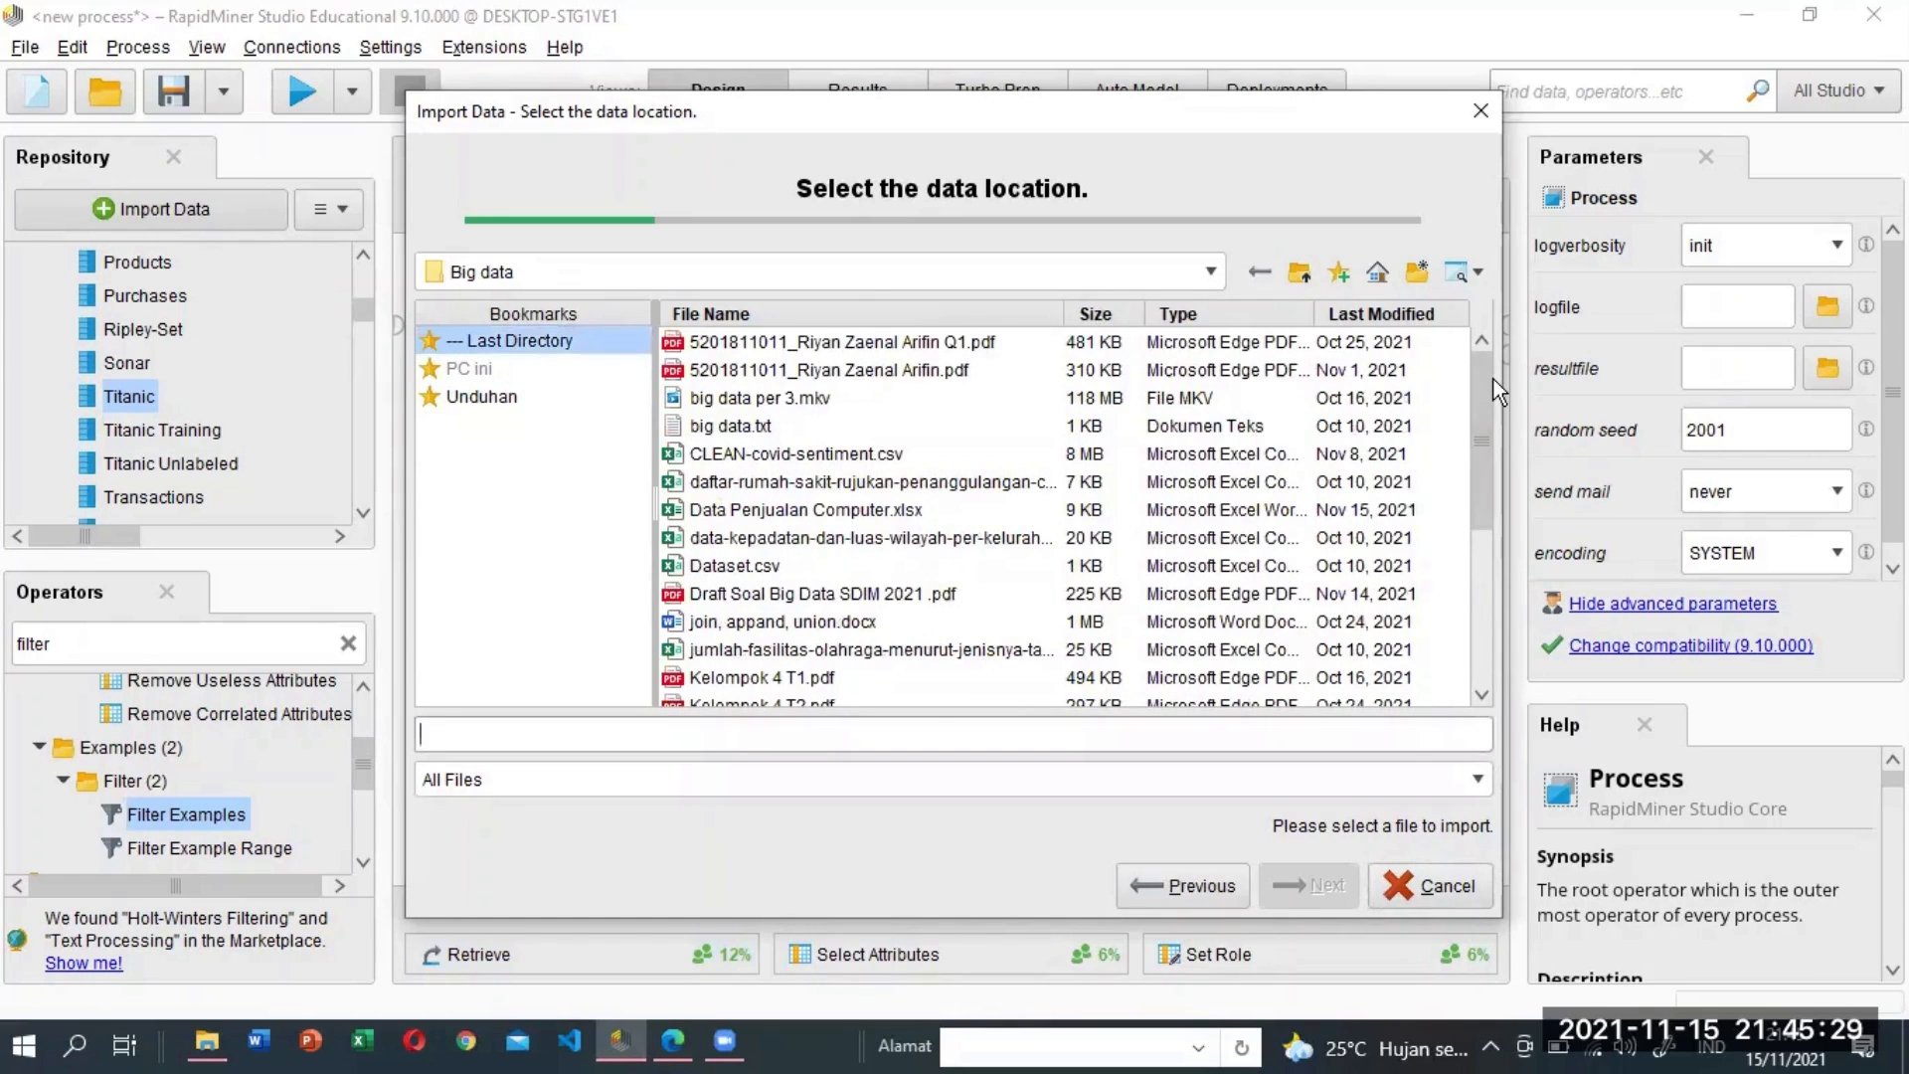
left_click_drag(1478, 468, 1507, 676)
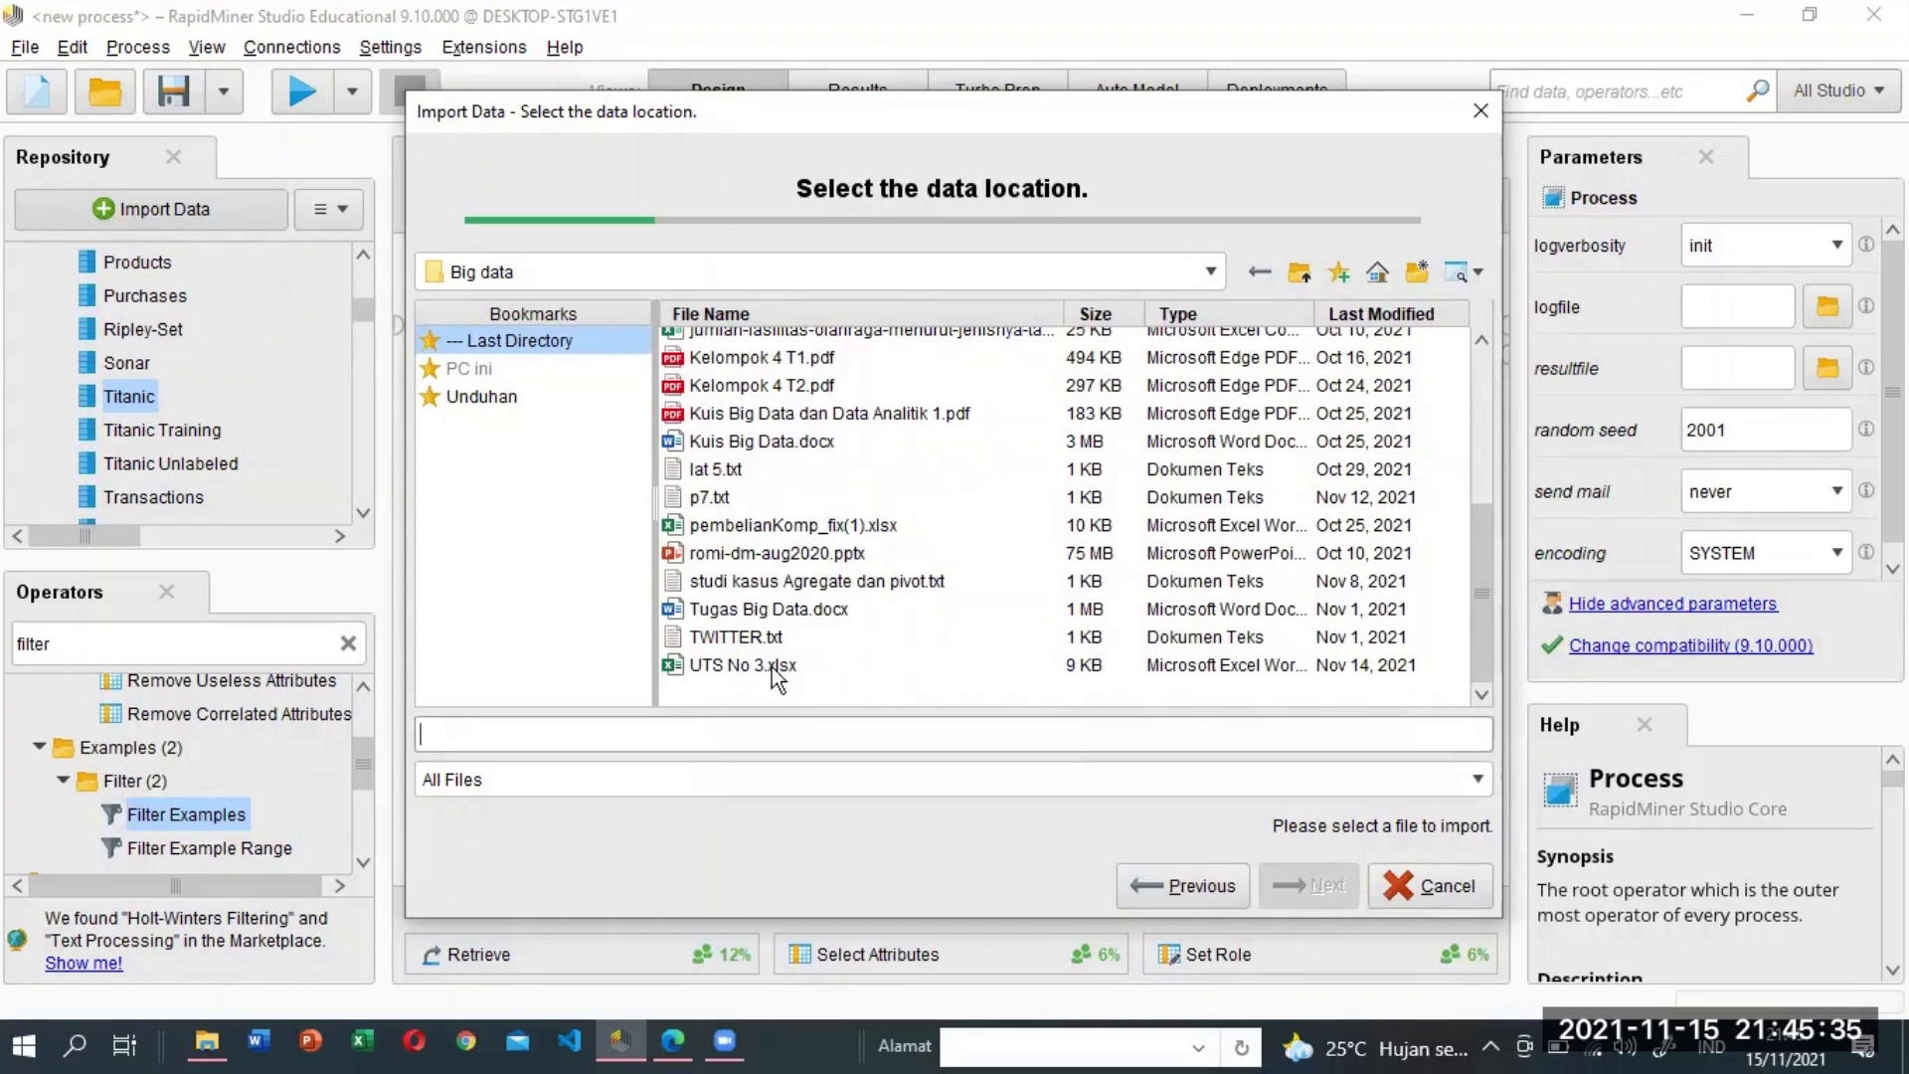
left_click(745, 668)
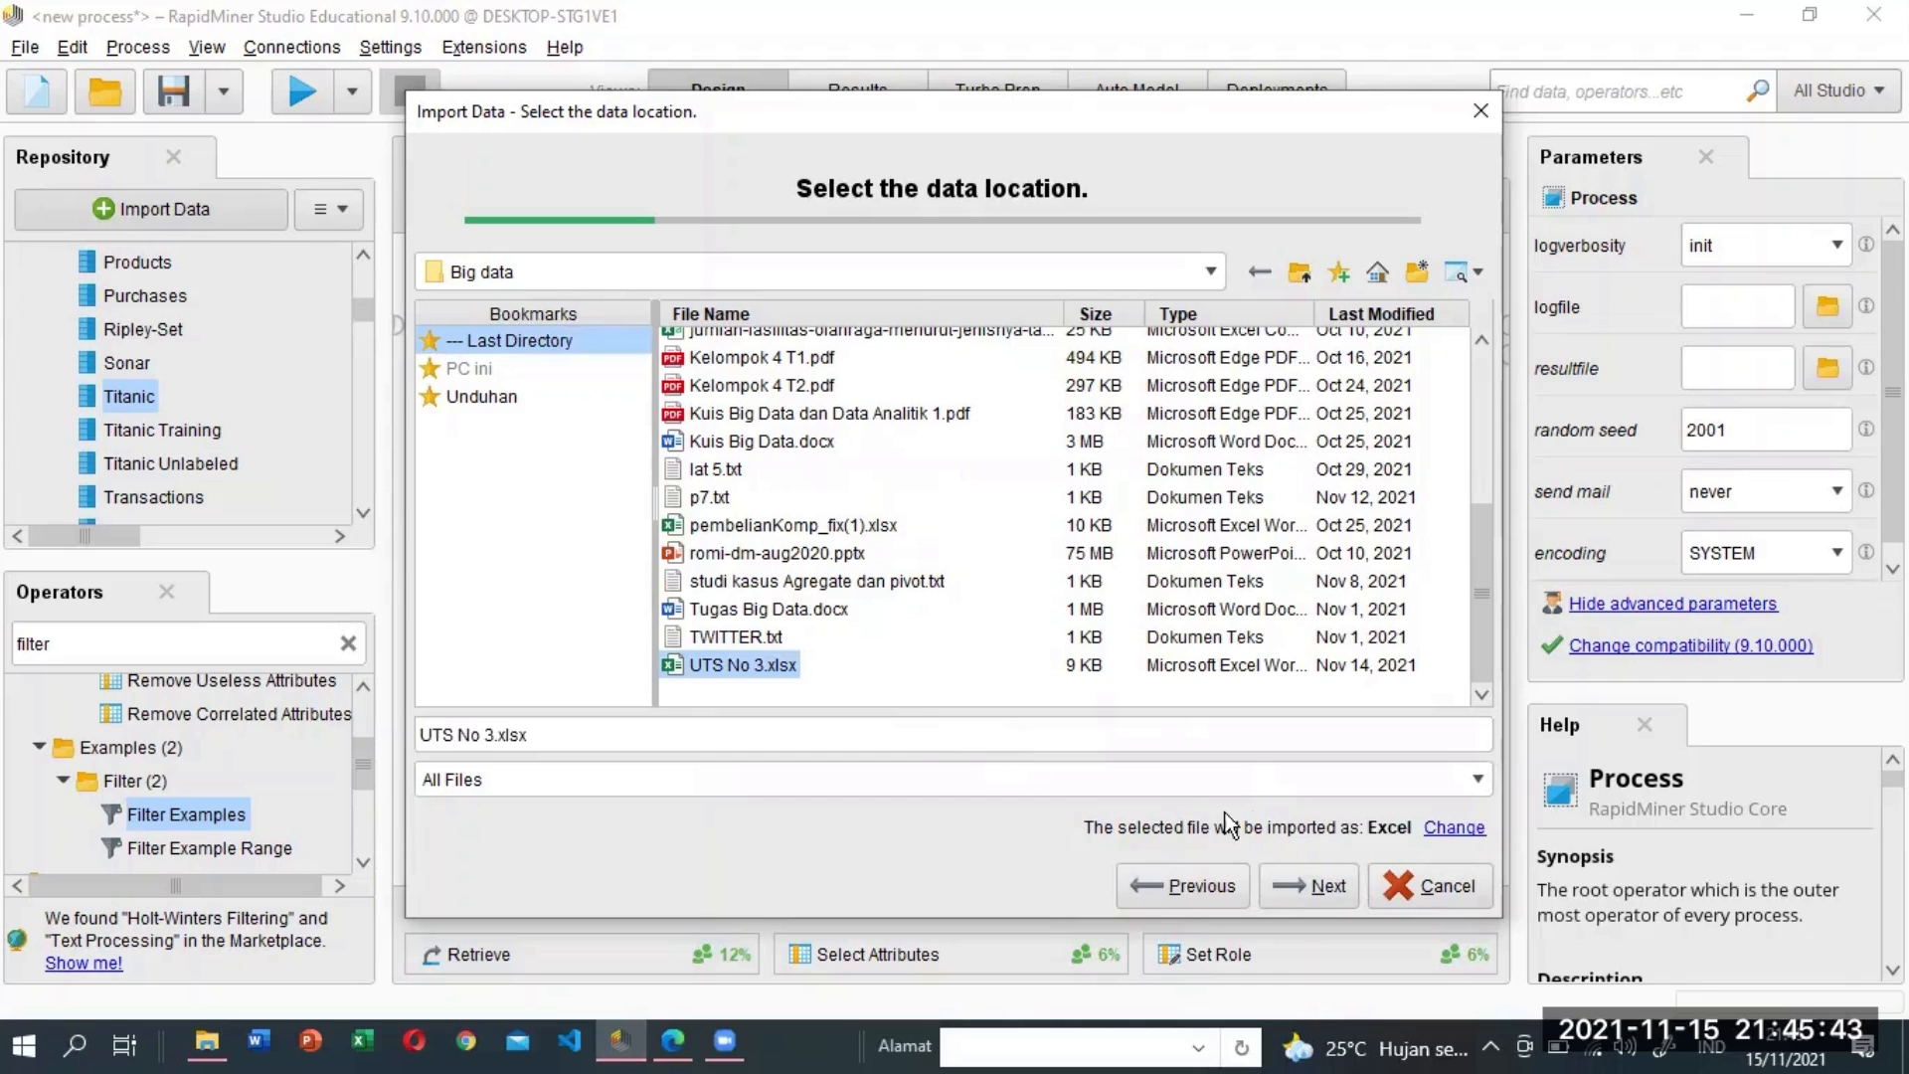
left_click(1308, 885)
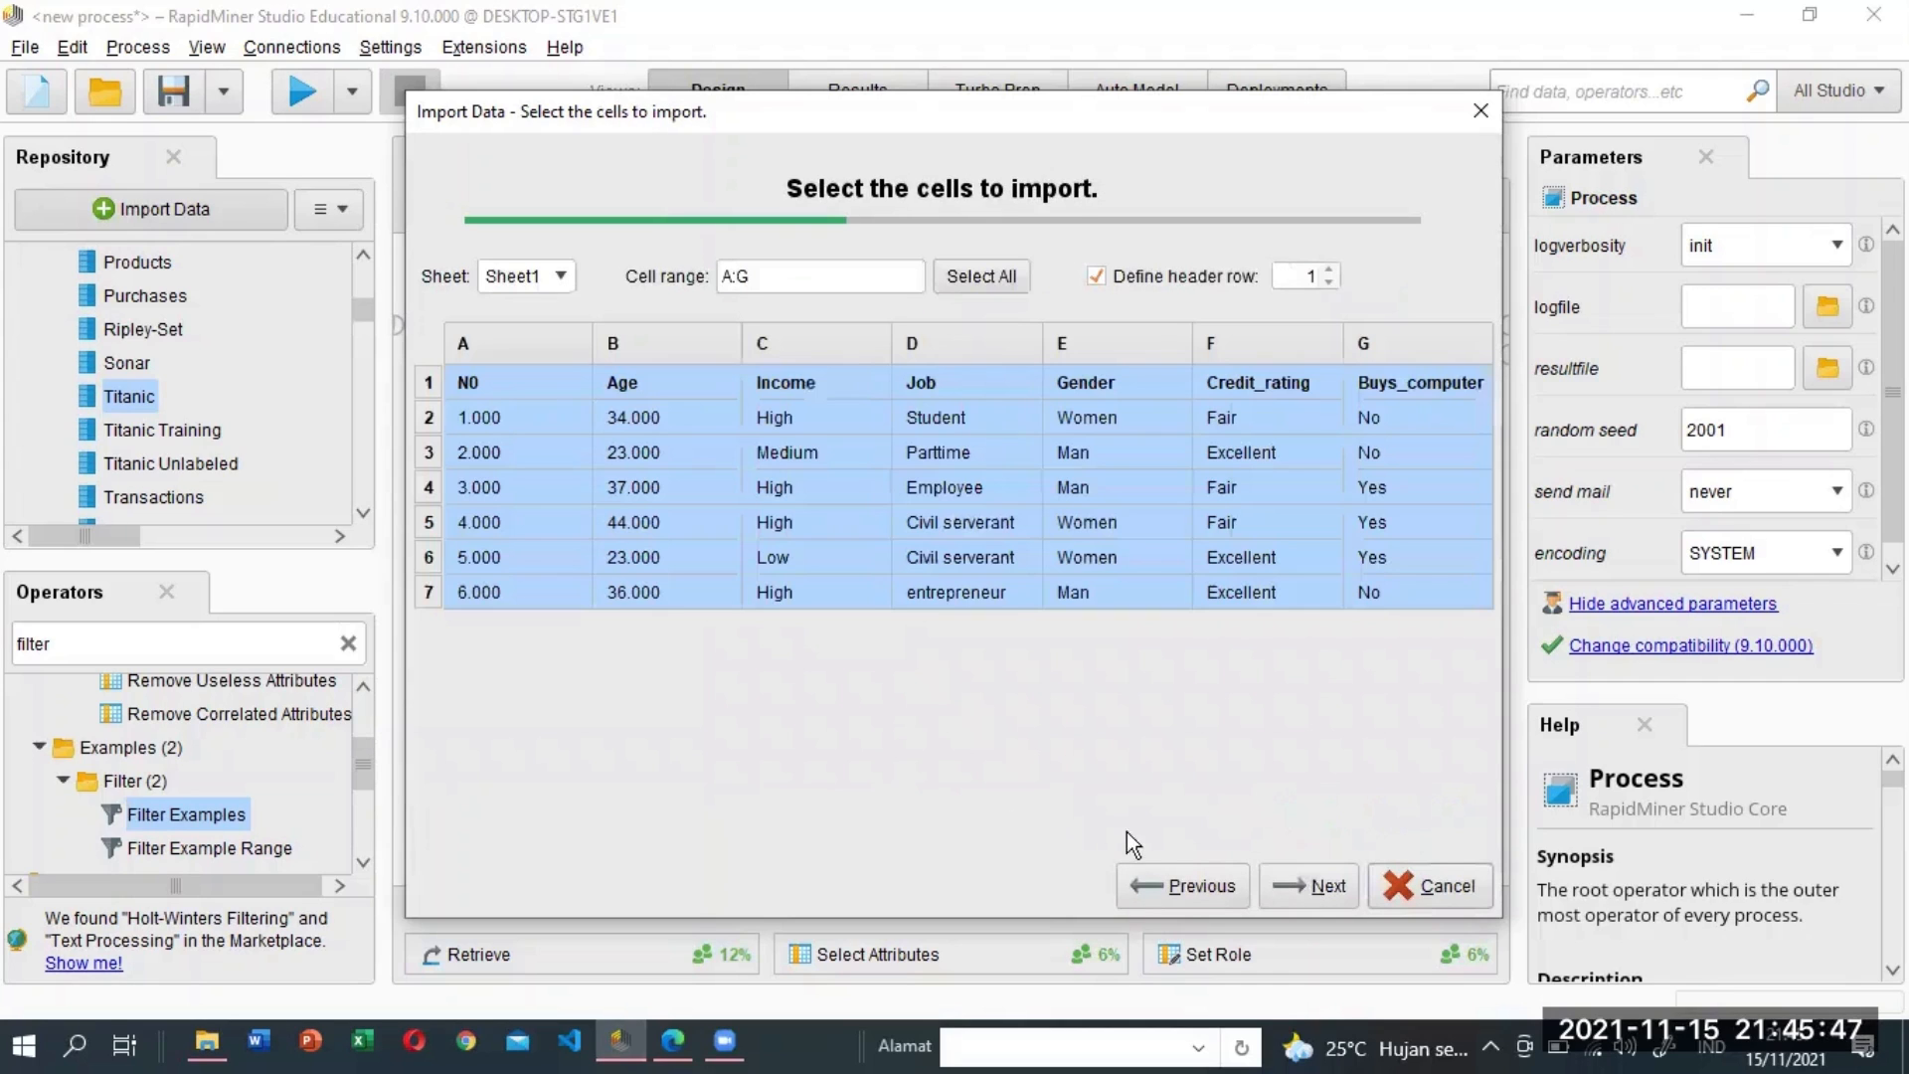
left_click(1332, 884)
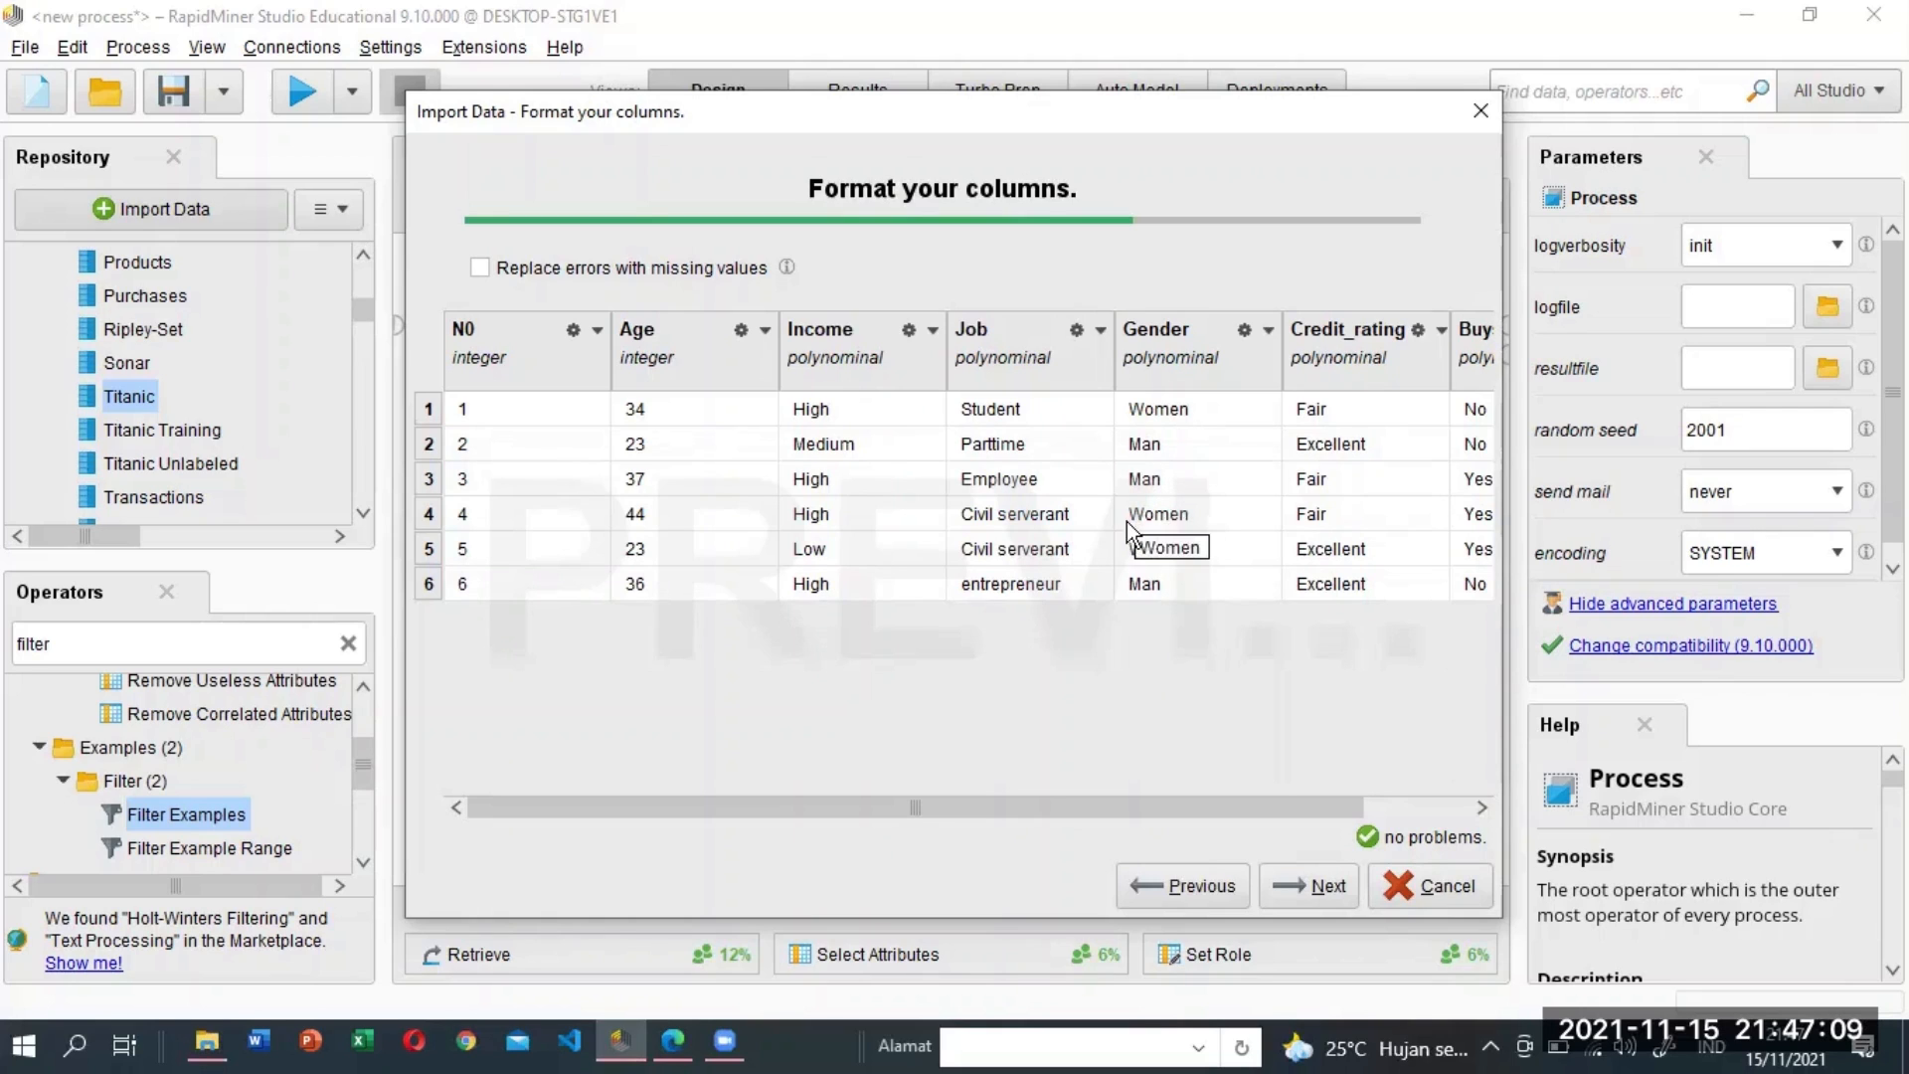
Change the type of the Gender and Credit_rating columns to binominal in the import.
left_click(1268, 334)
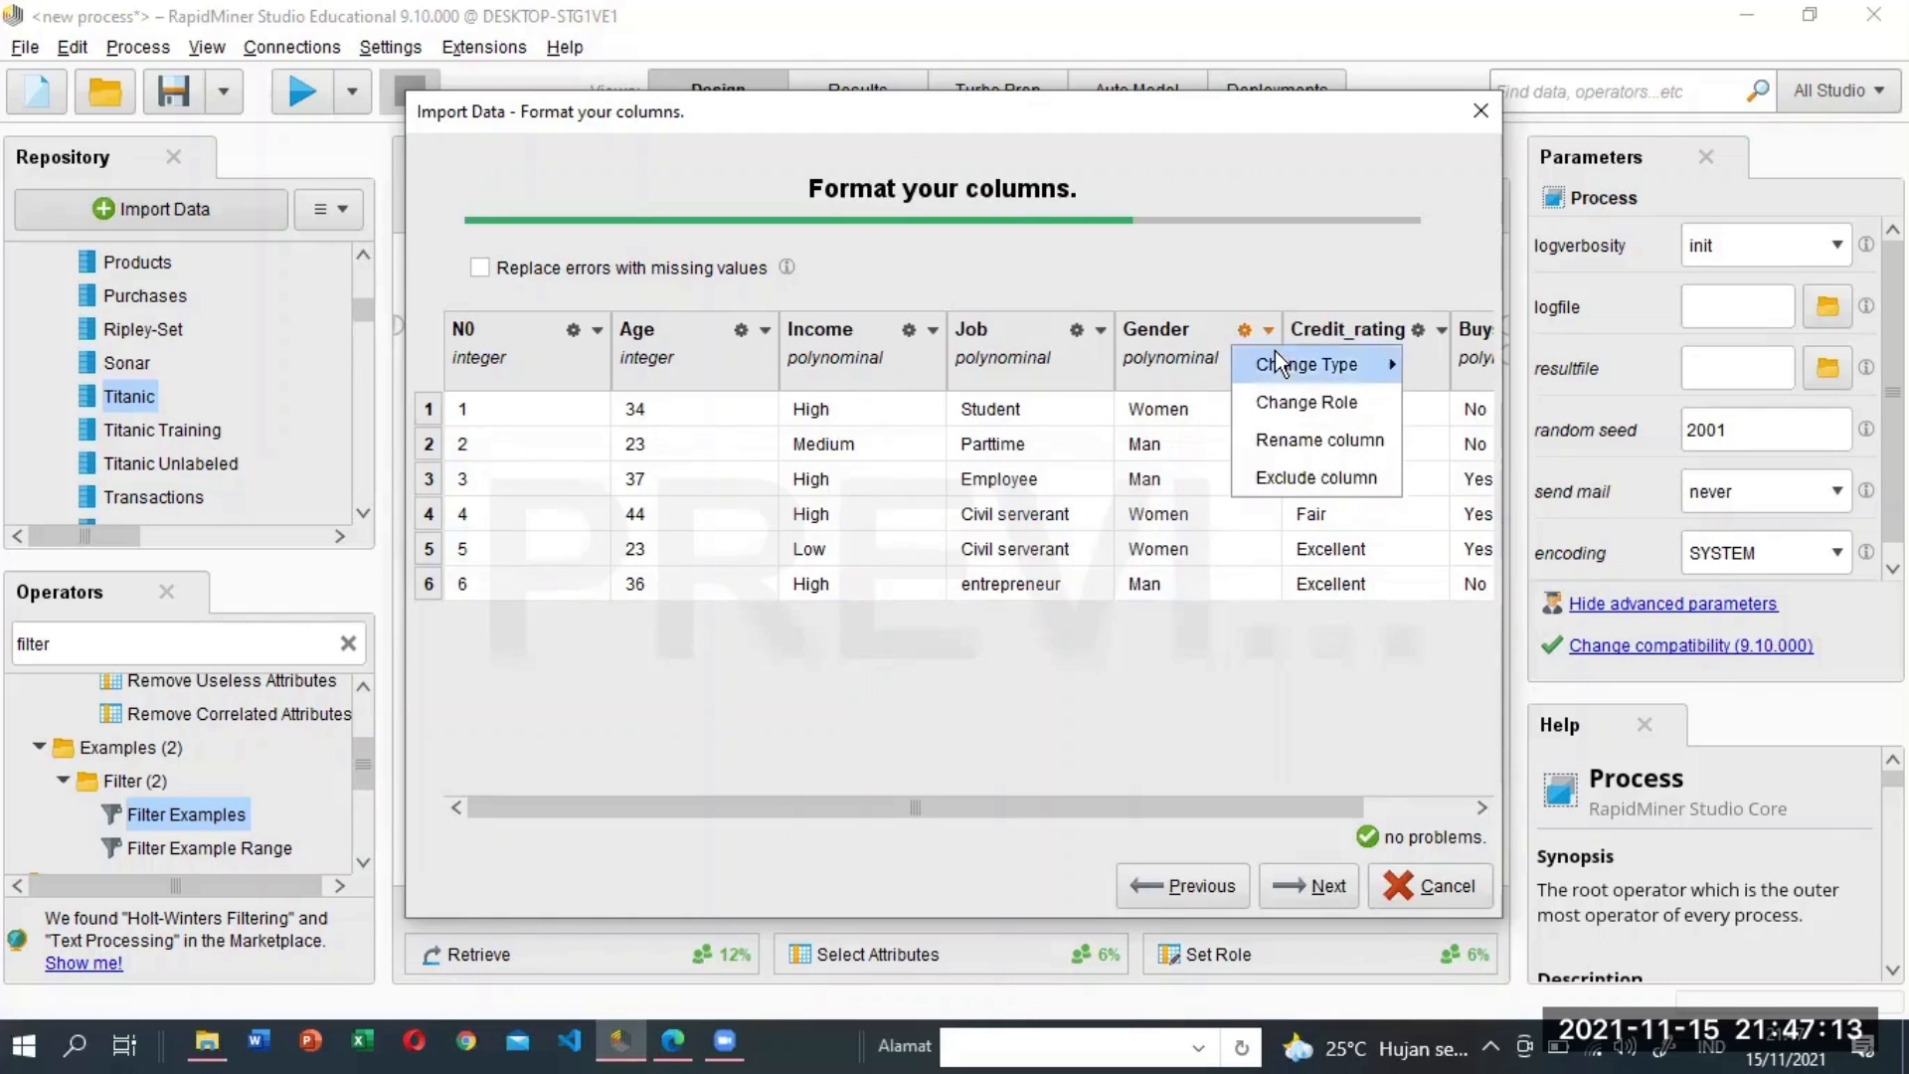
mouse_move(1276, 355)
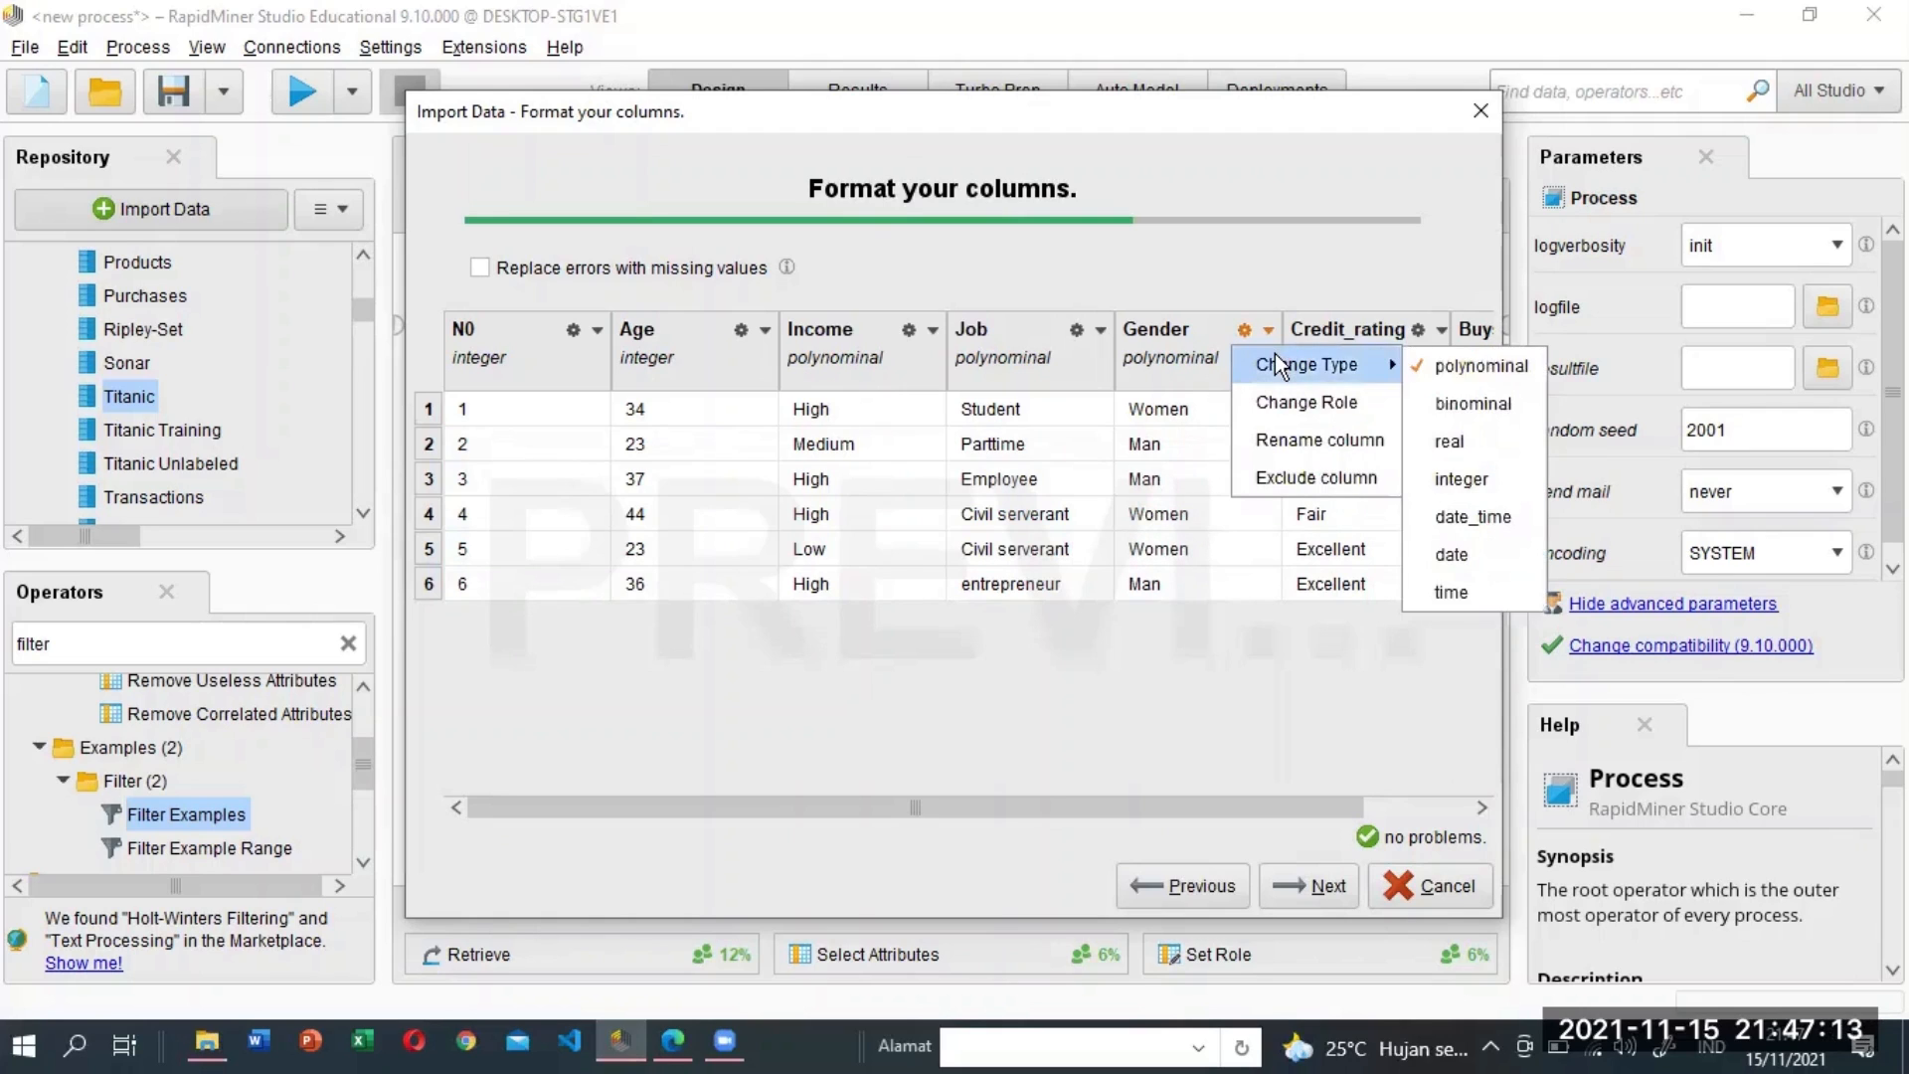
left_click(1445, 404)
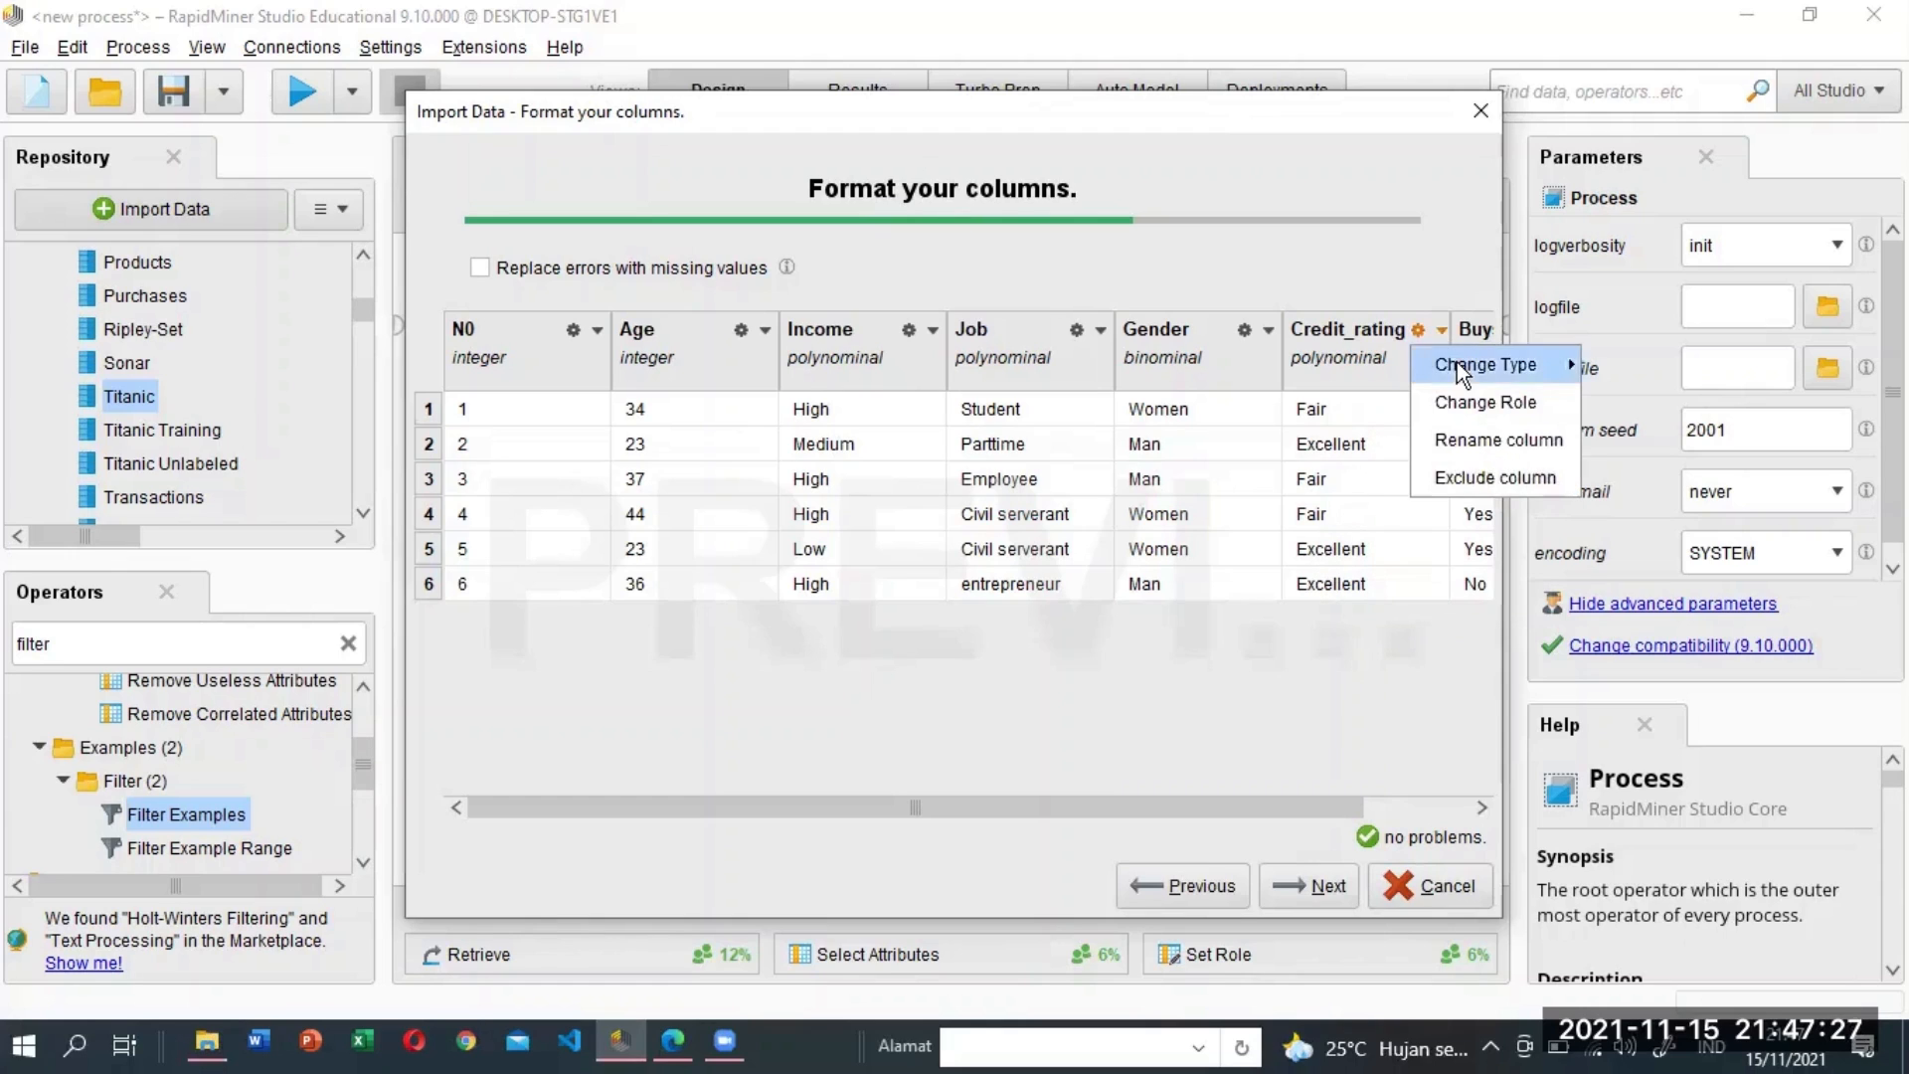
mouse_move(1458, 362)
left_click(1618, 405)
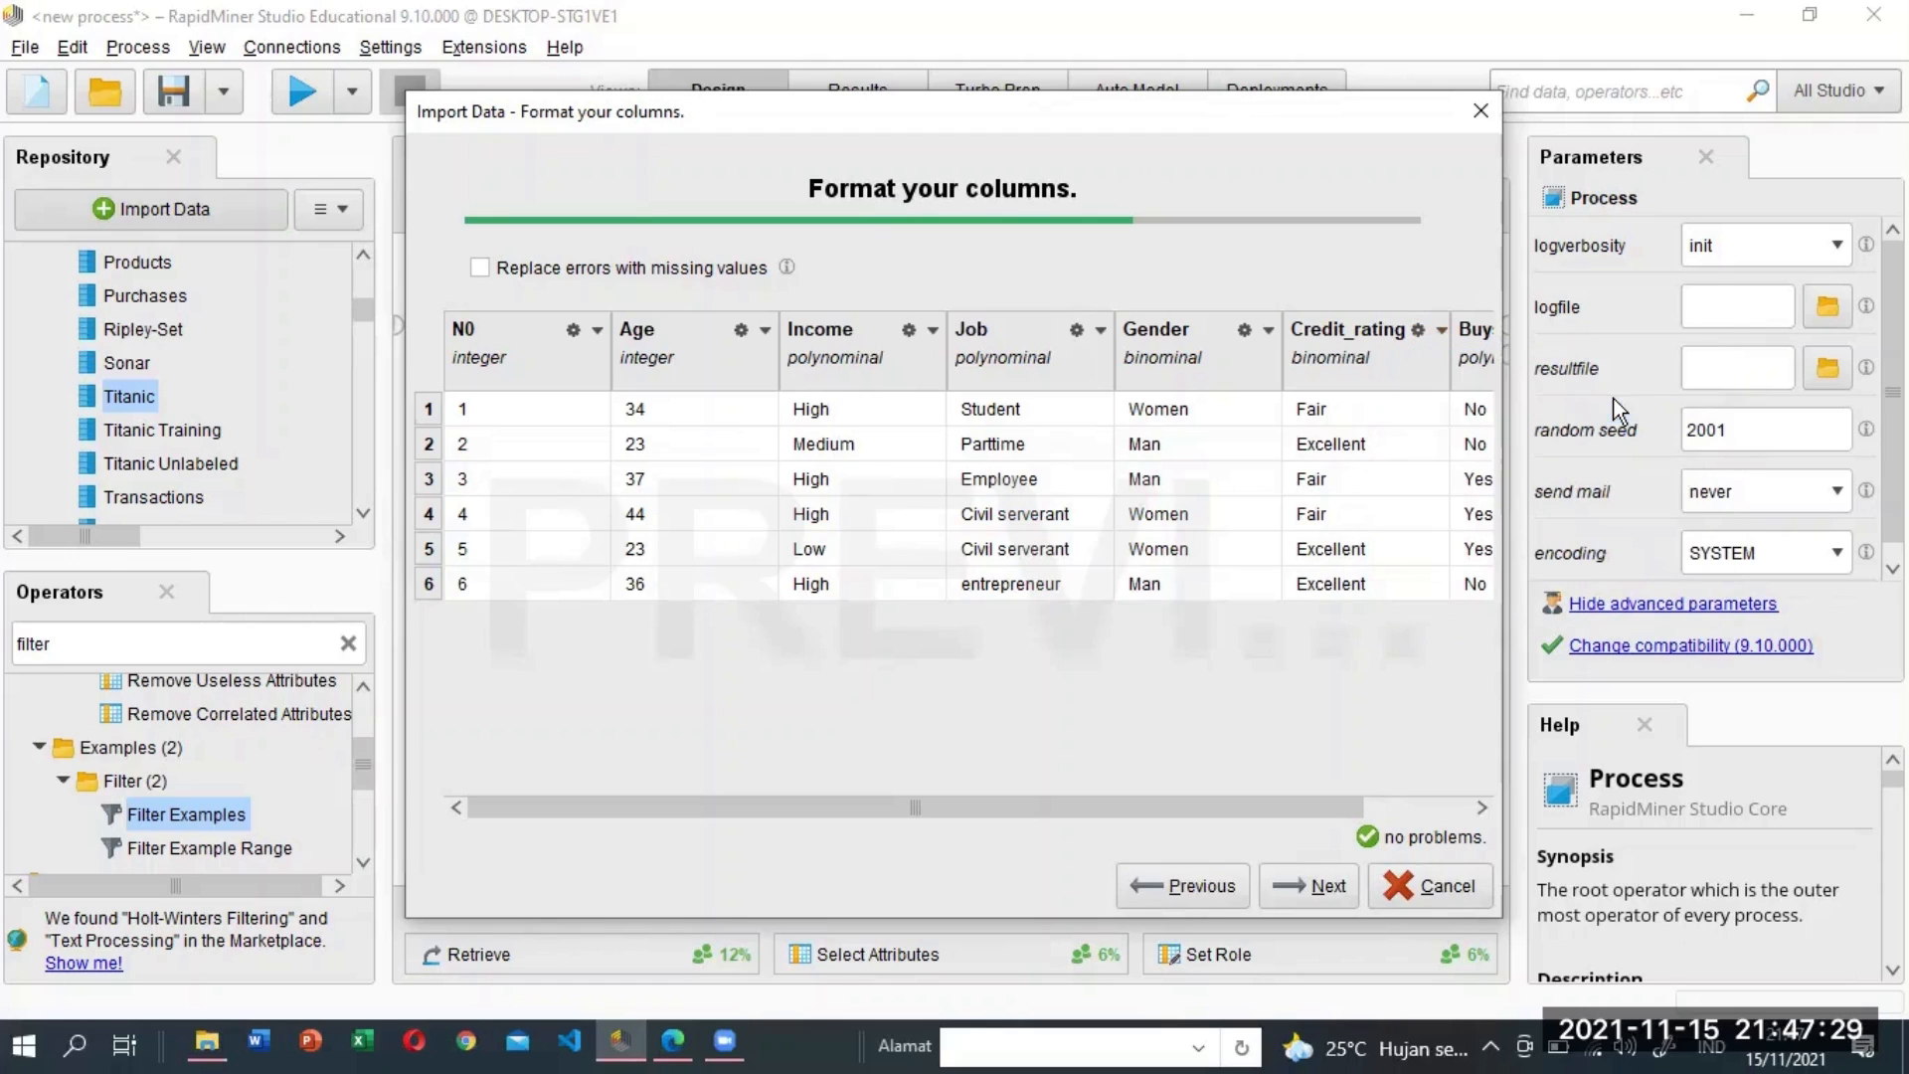
Change the type of the Buys_computer column to binominal in the import.
left_click_drag(881, 807, 1081, 815)
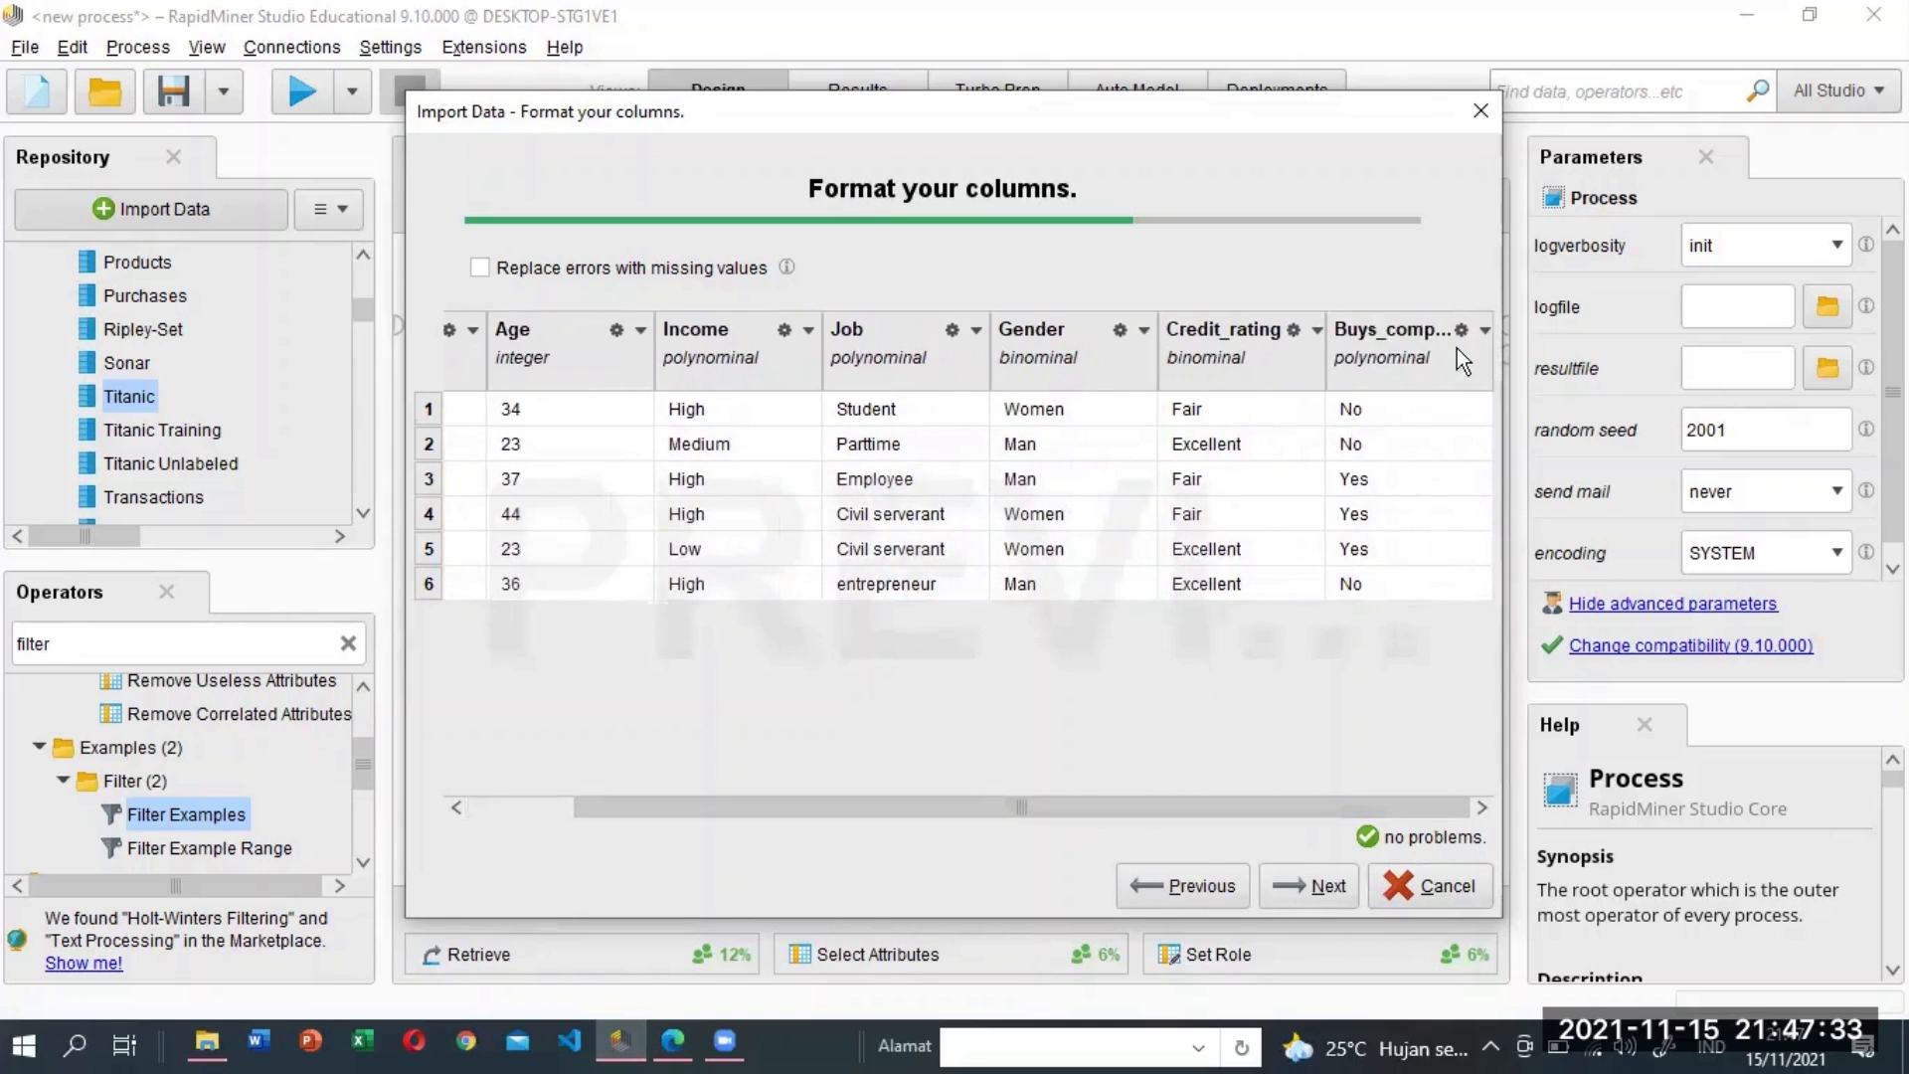
left_click(1484, 332)
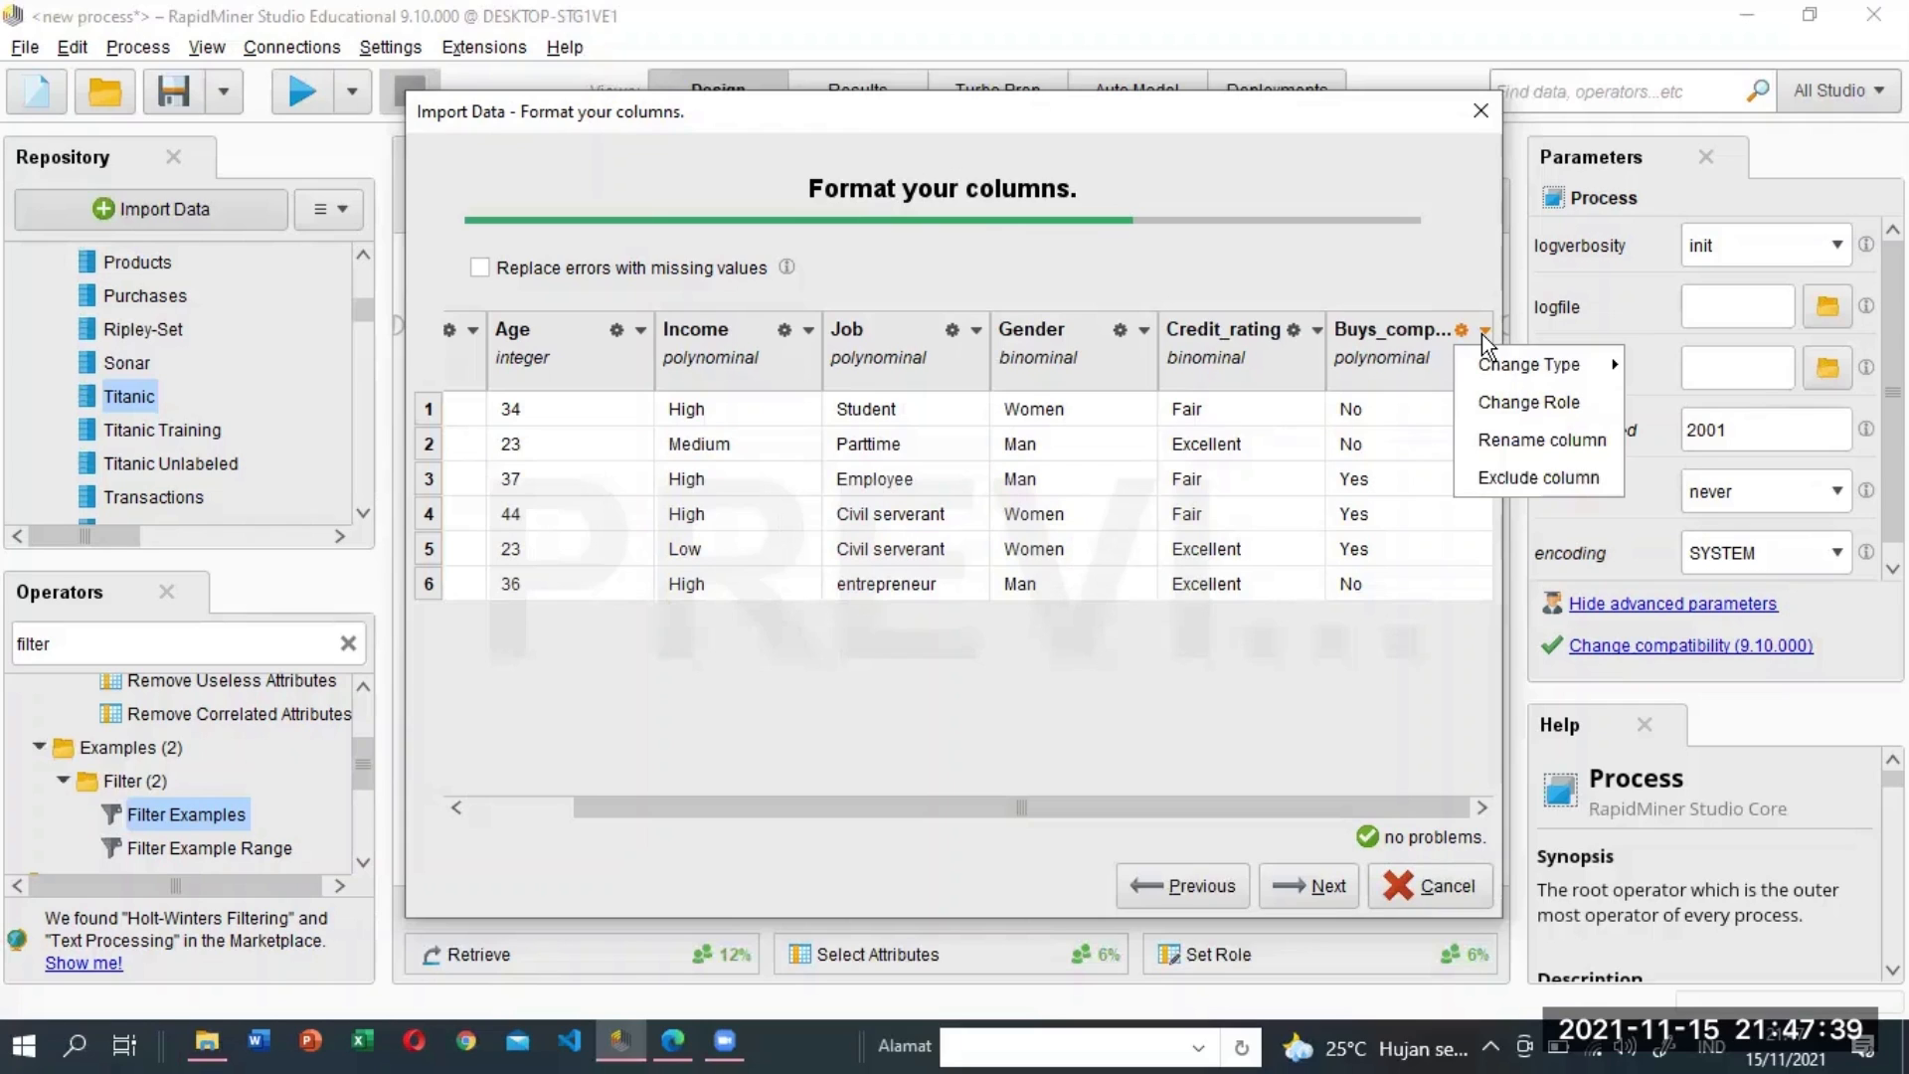
mouse_move(1495, 359)
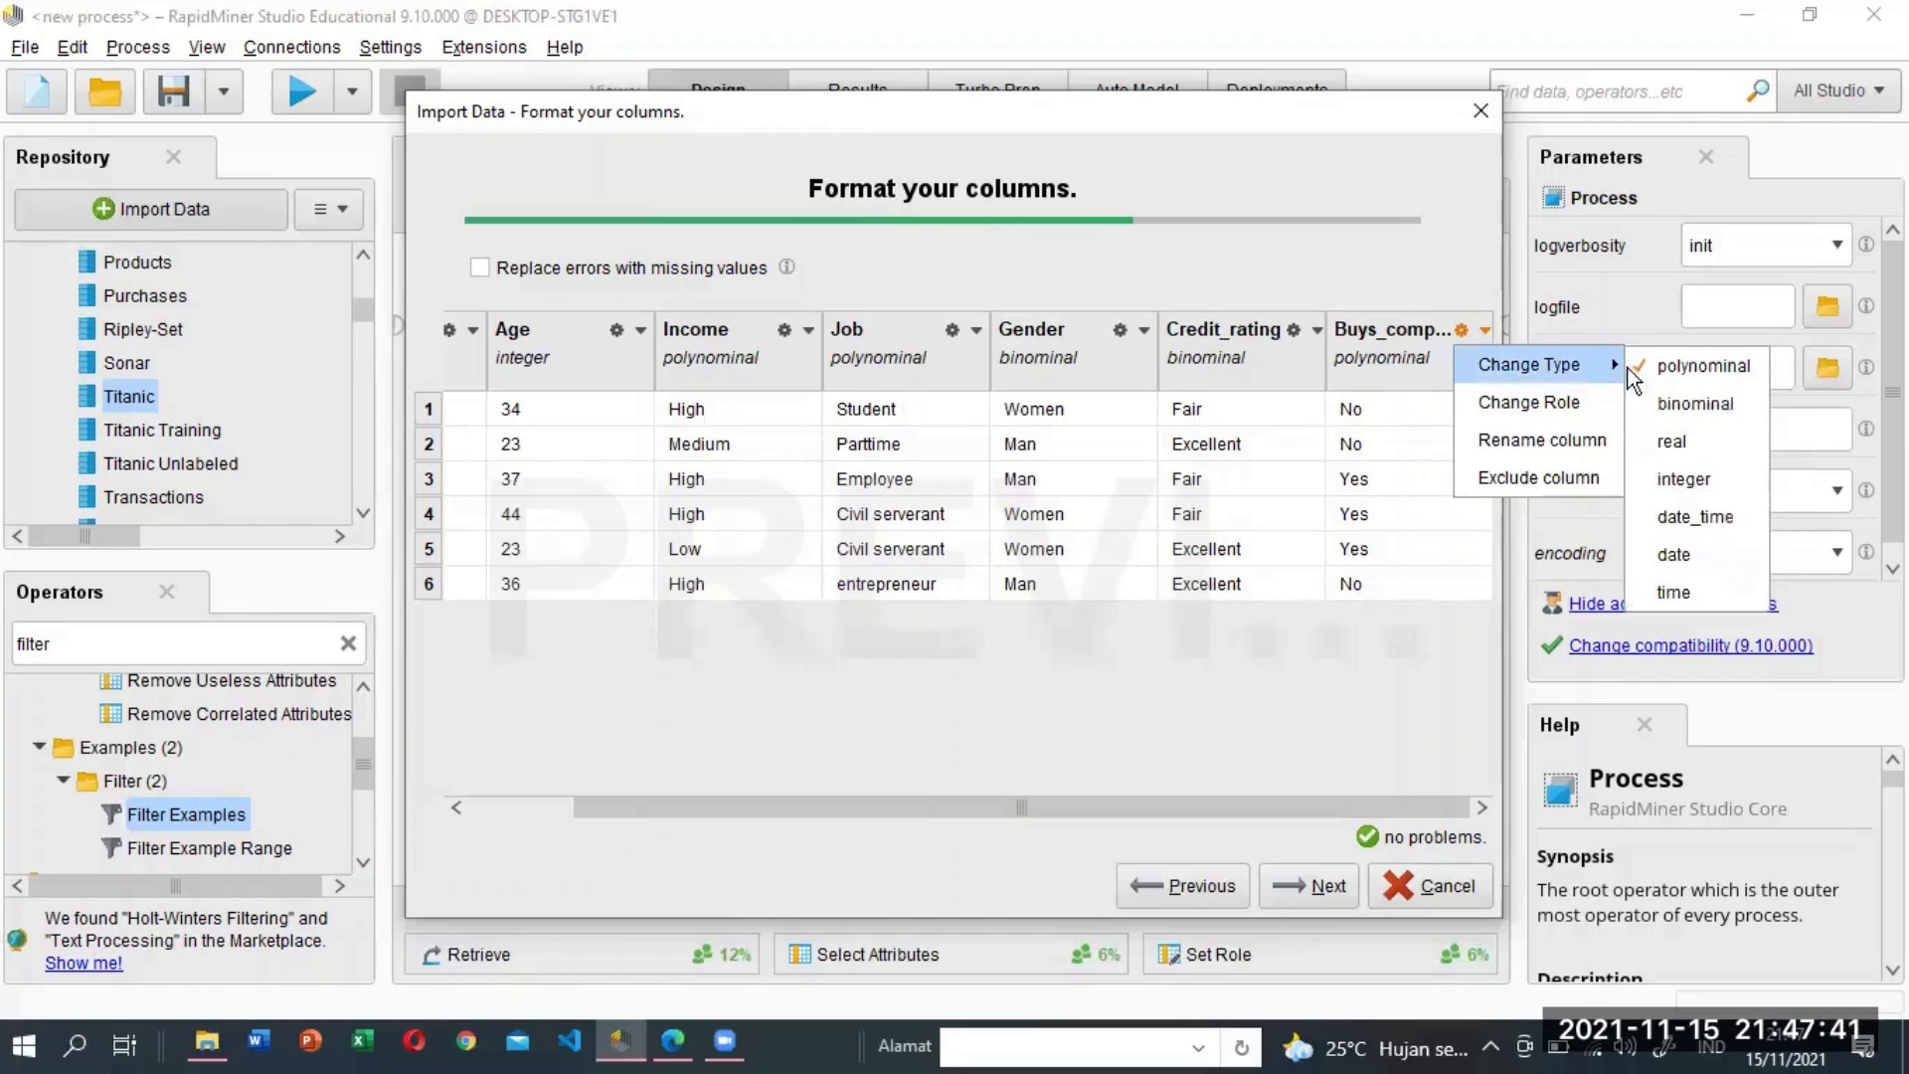
left_click(1662, 404)
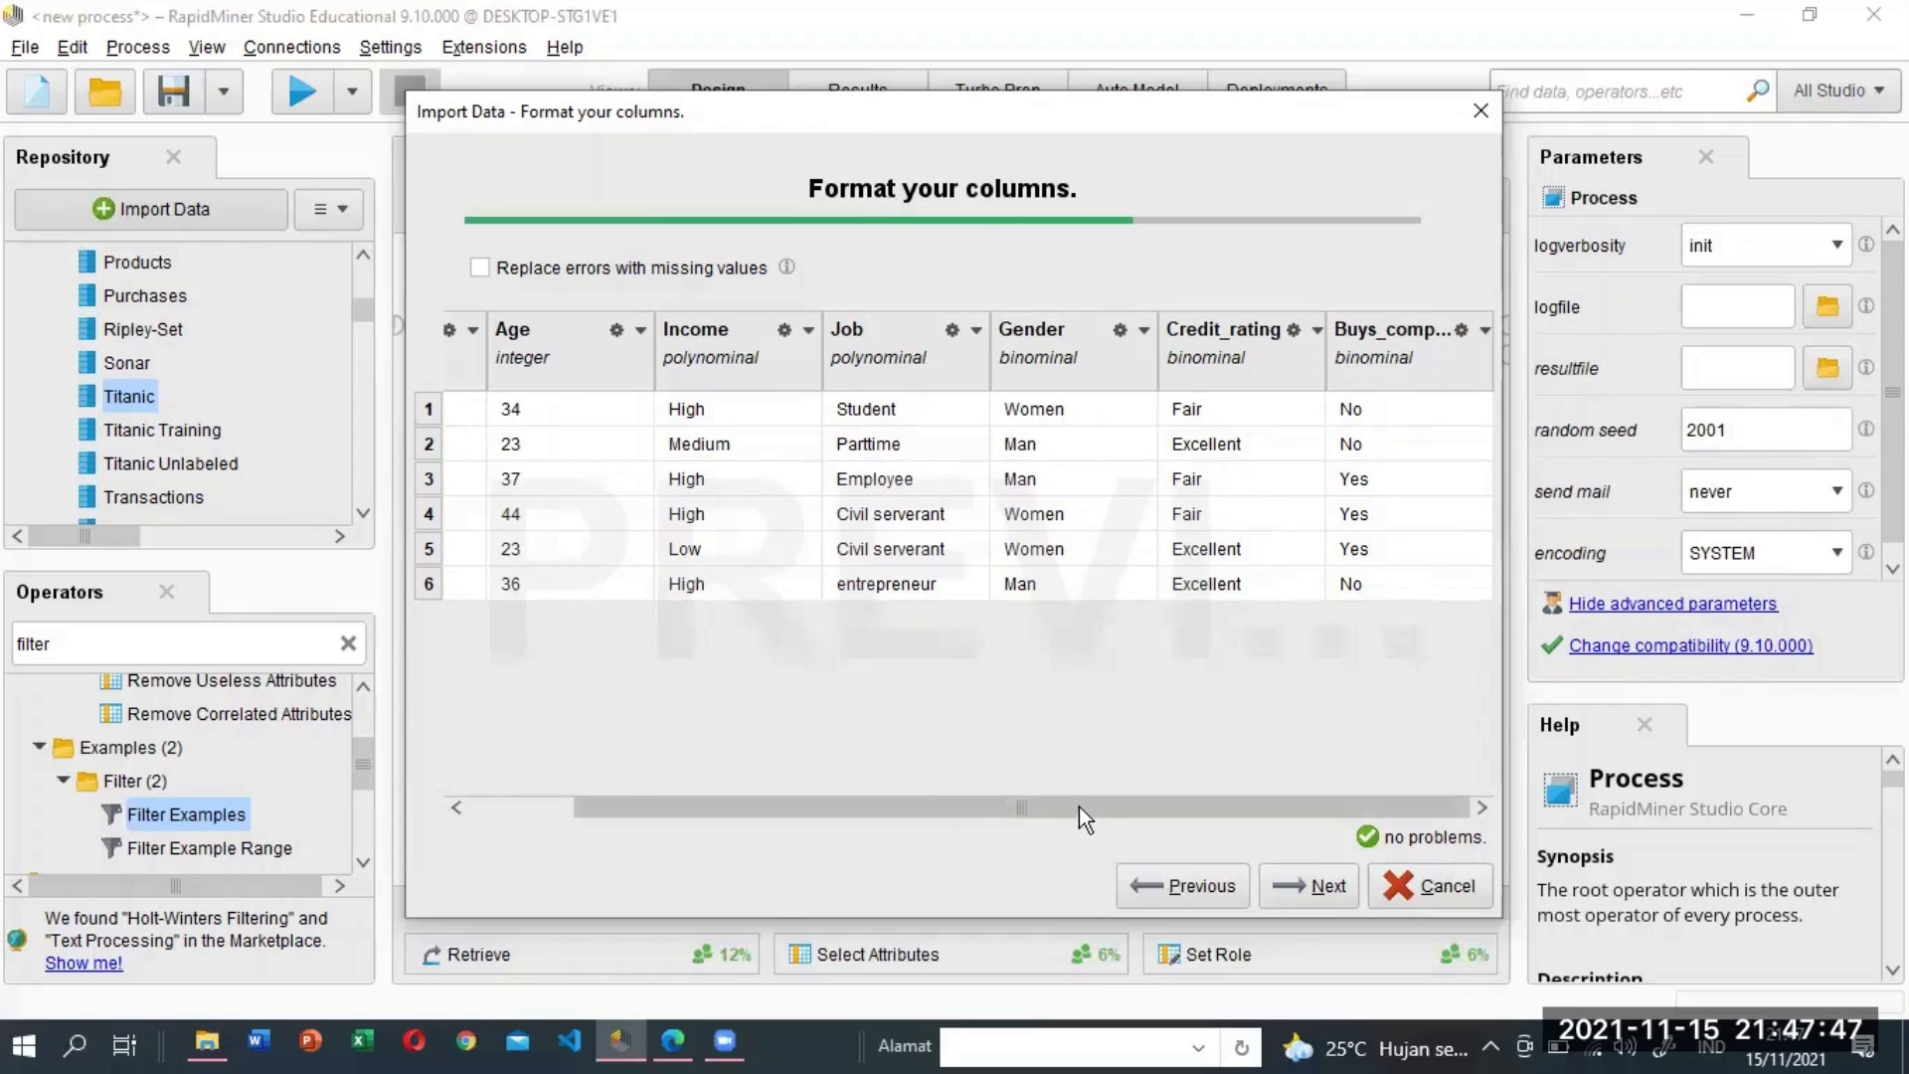
left_click_drag(1078, 807, 1157, 781)
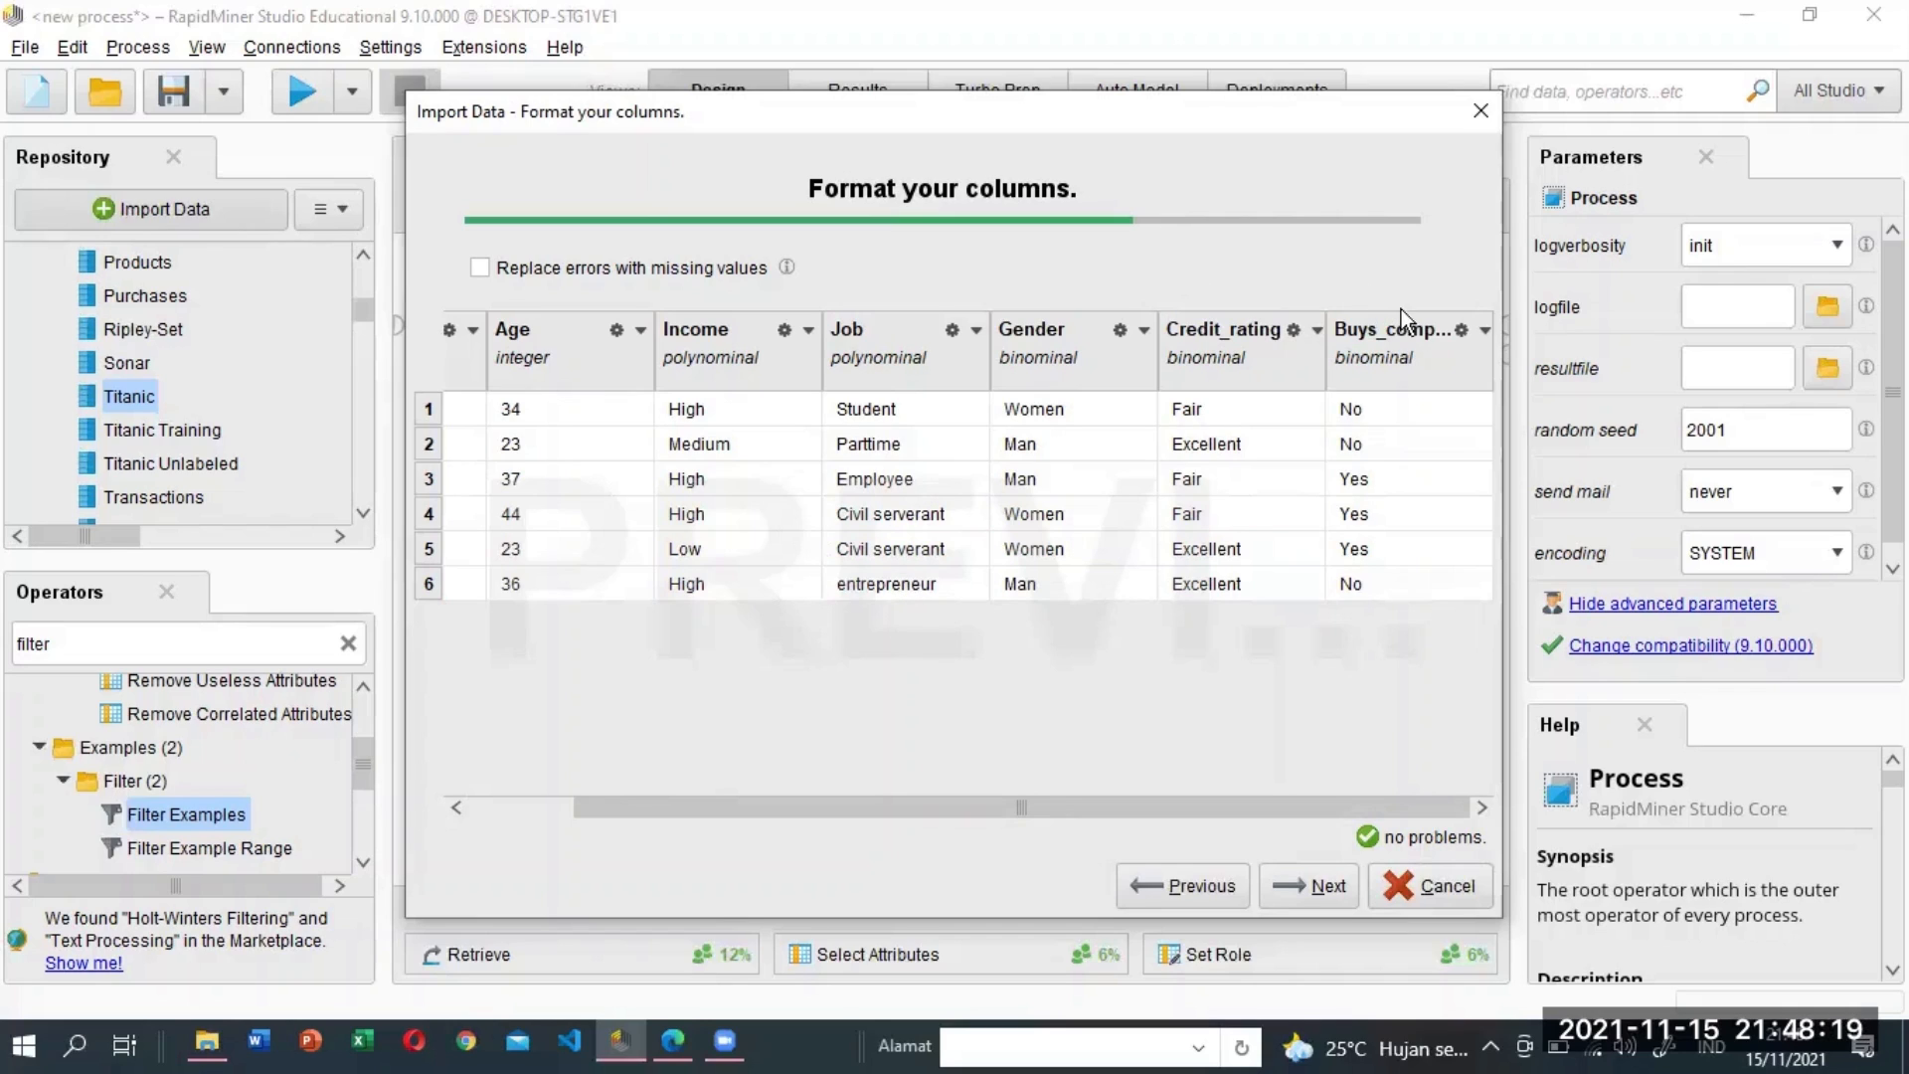
Set the role of the Buys_computer column to label.
left_click(1481, 331)
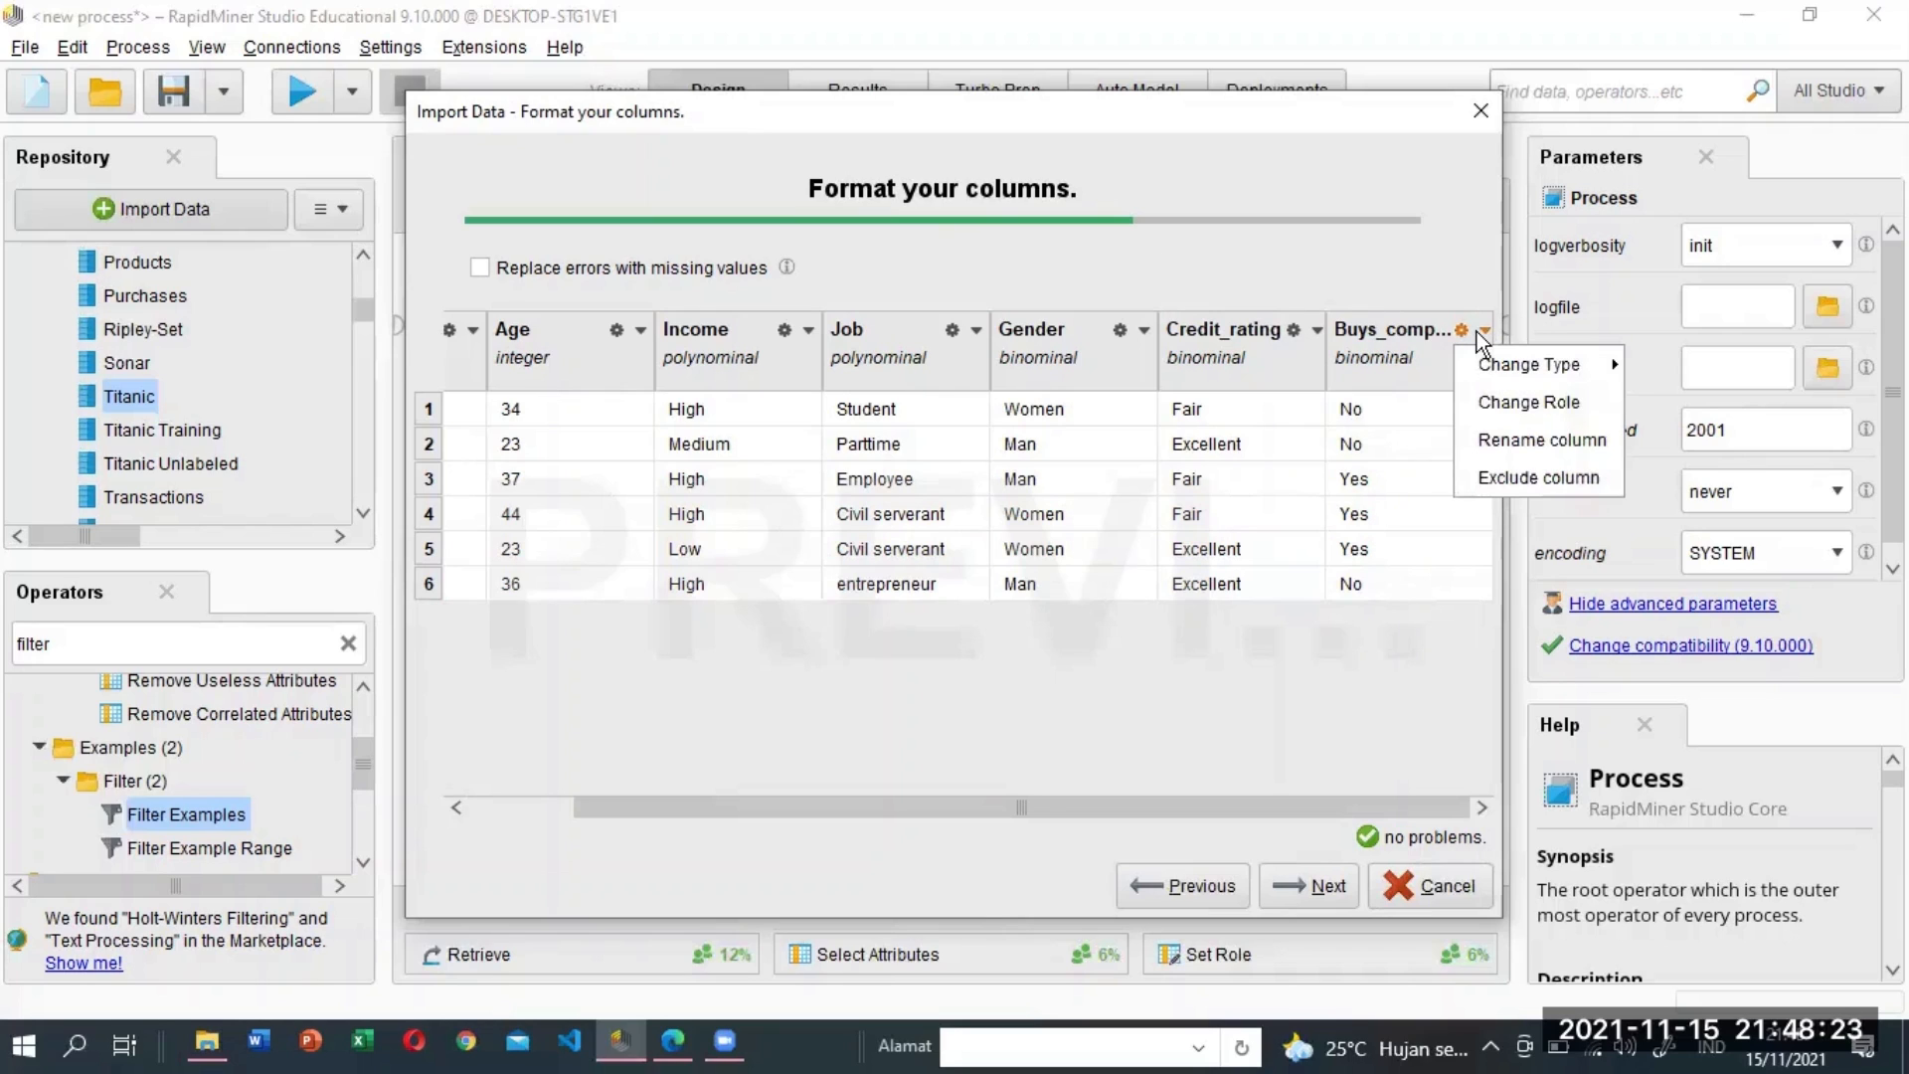
left_click(1496, 402)
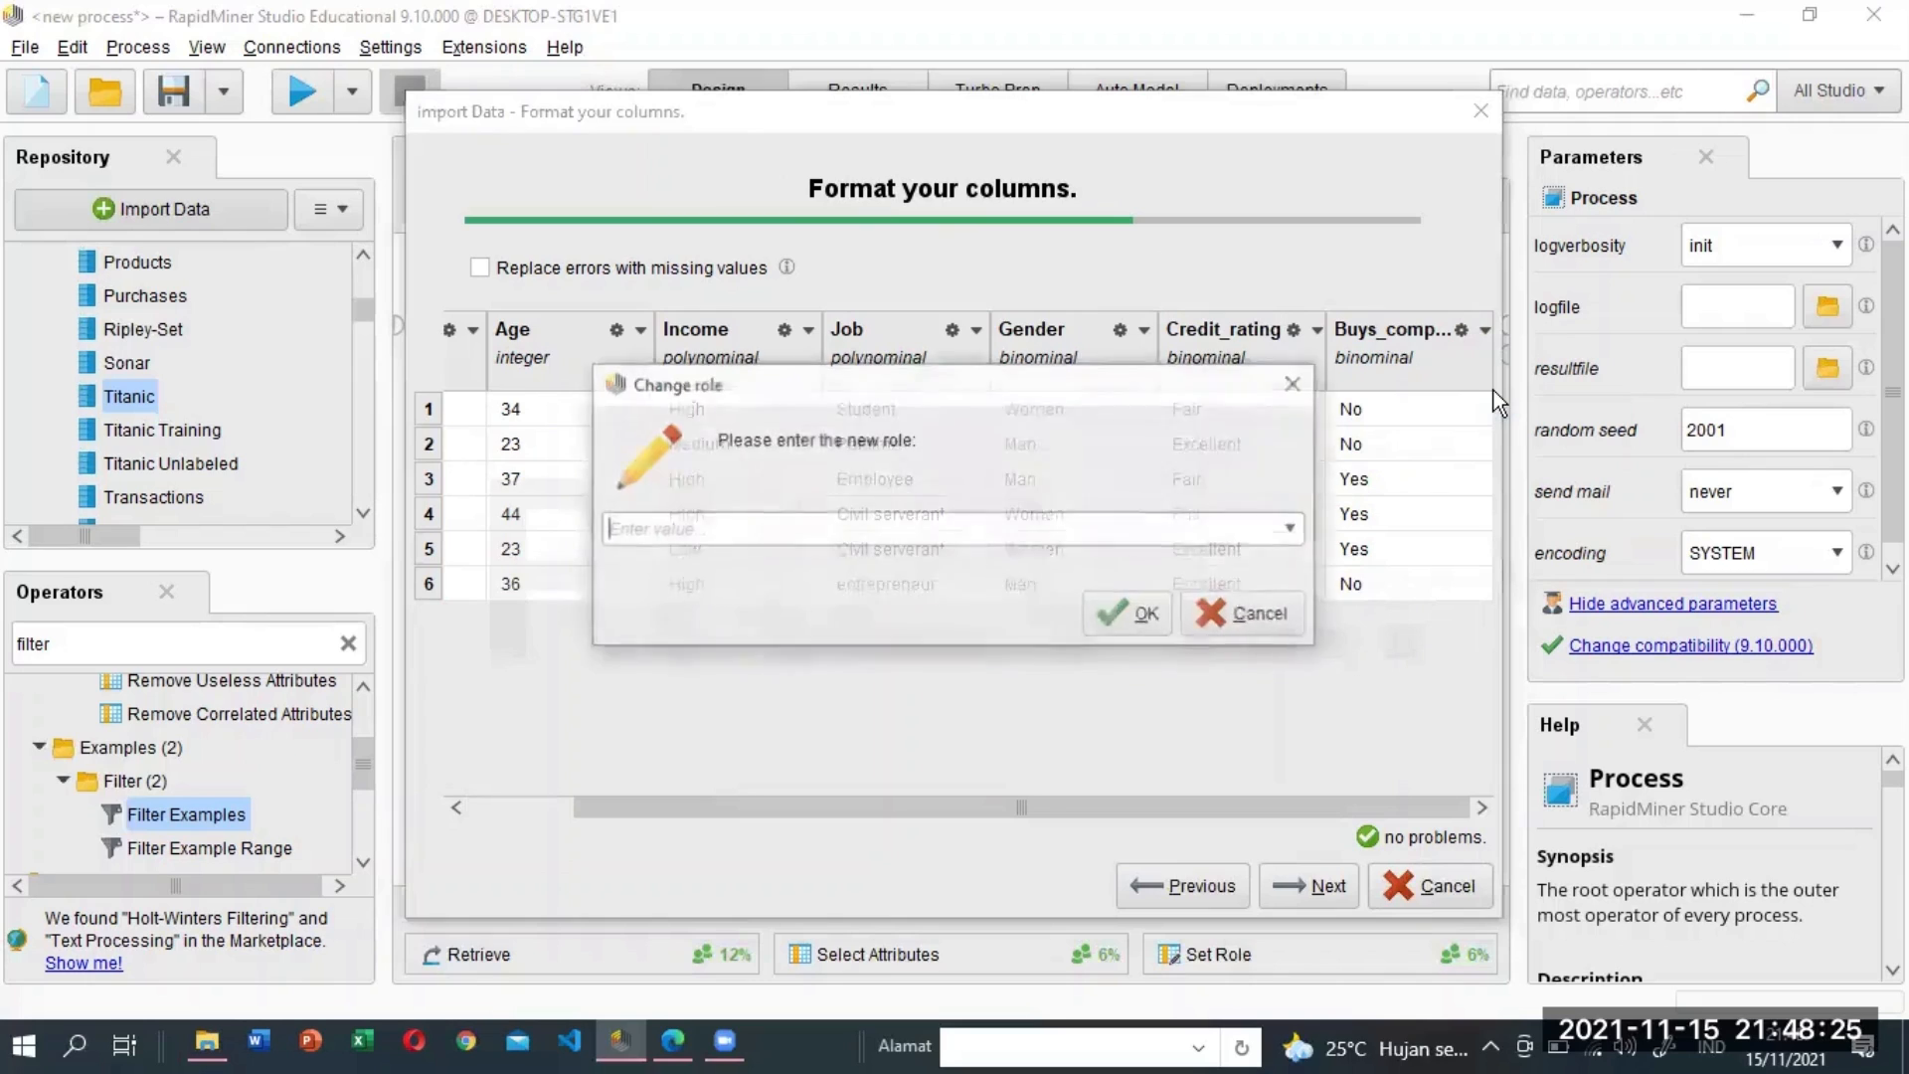
left_click(1291, 527)
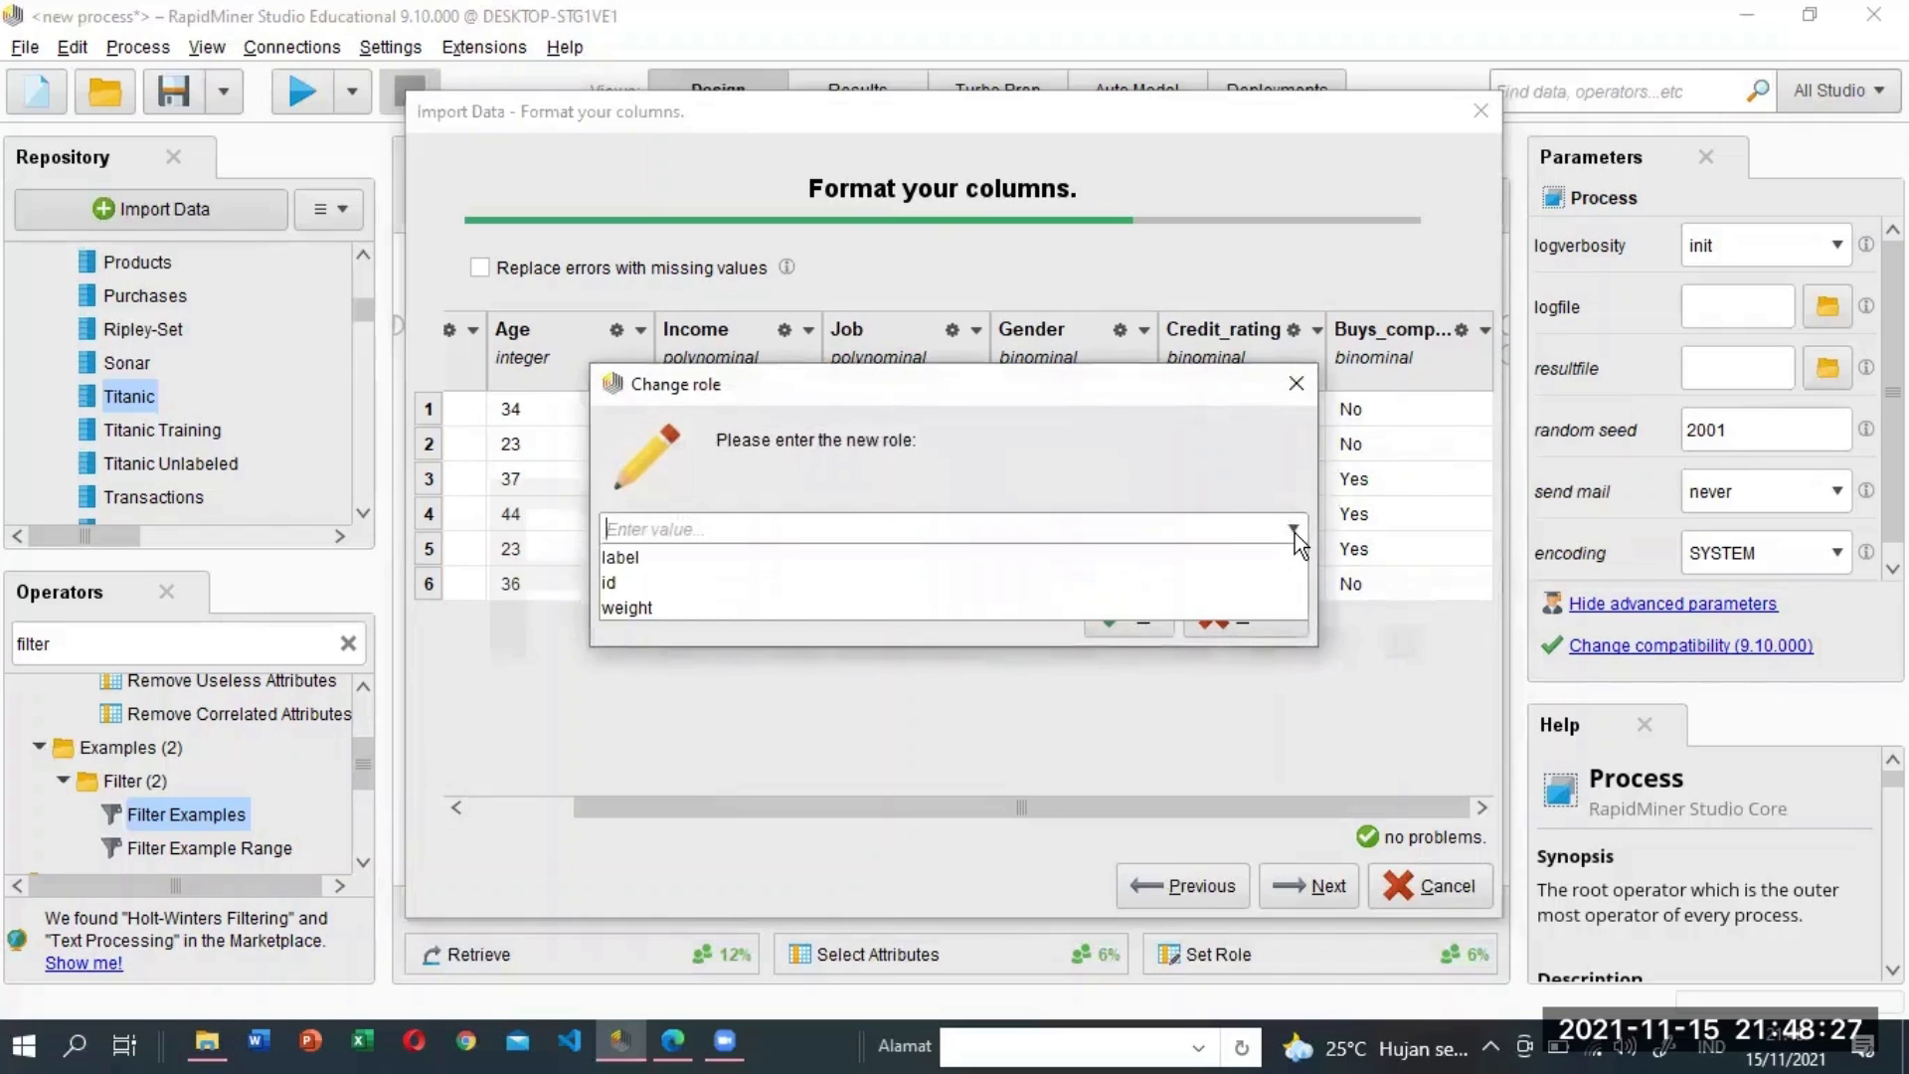
left_click(1088, 561)
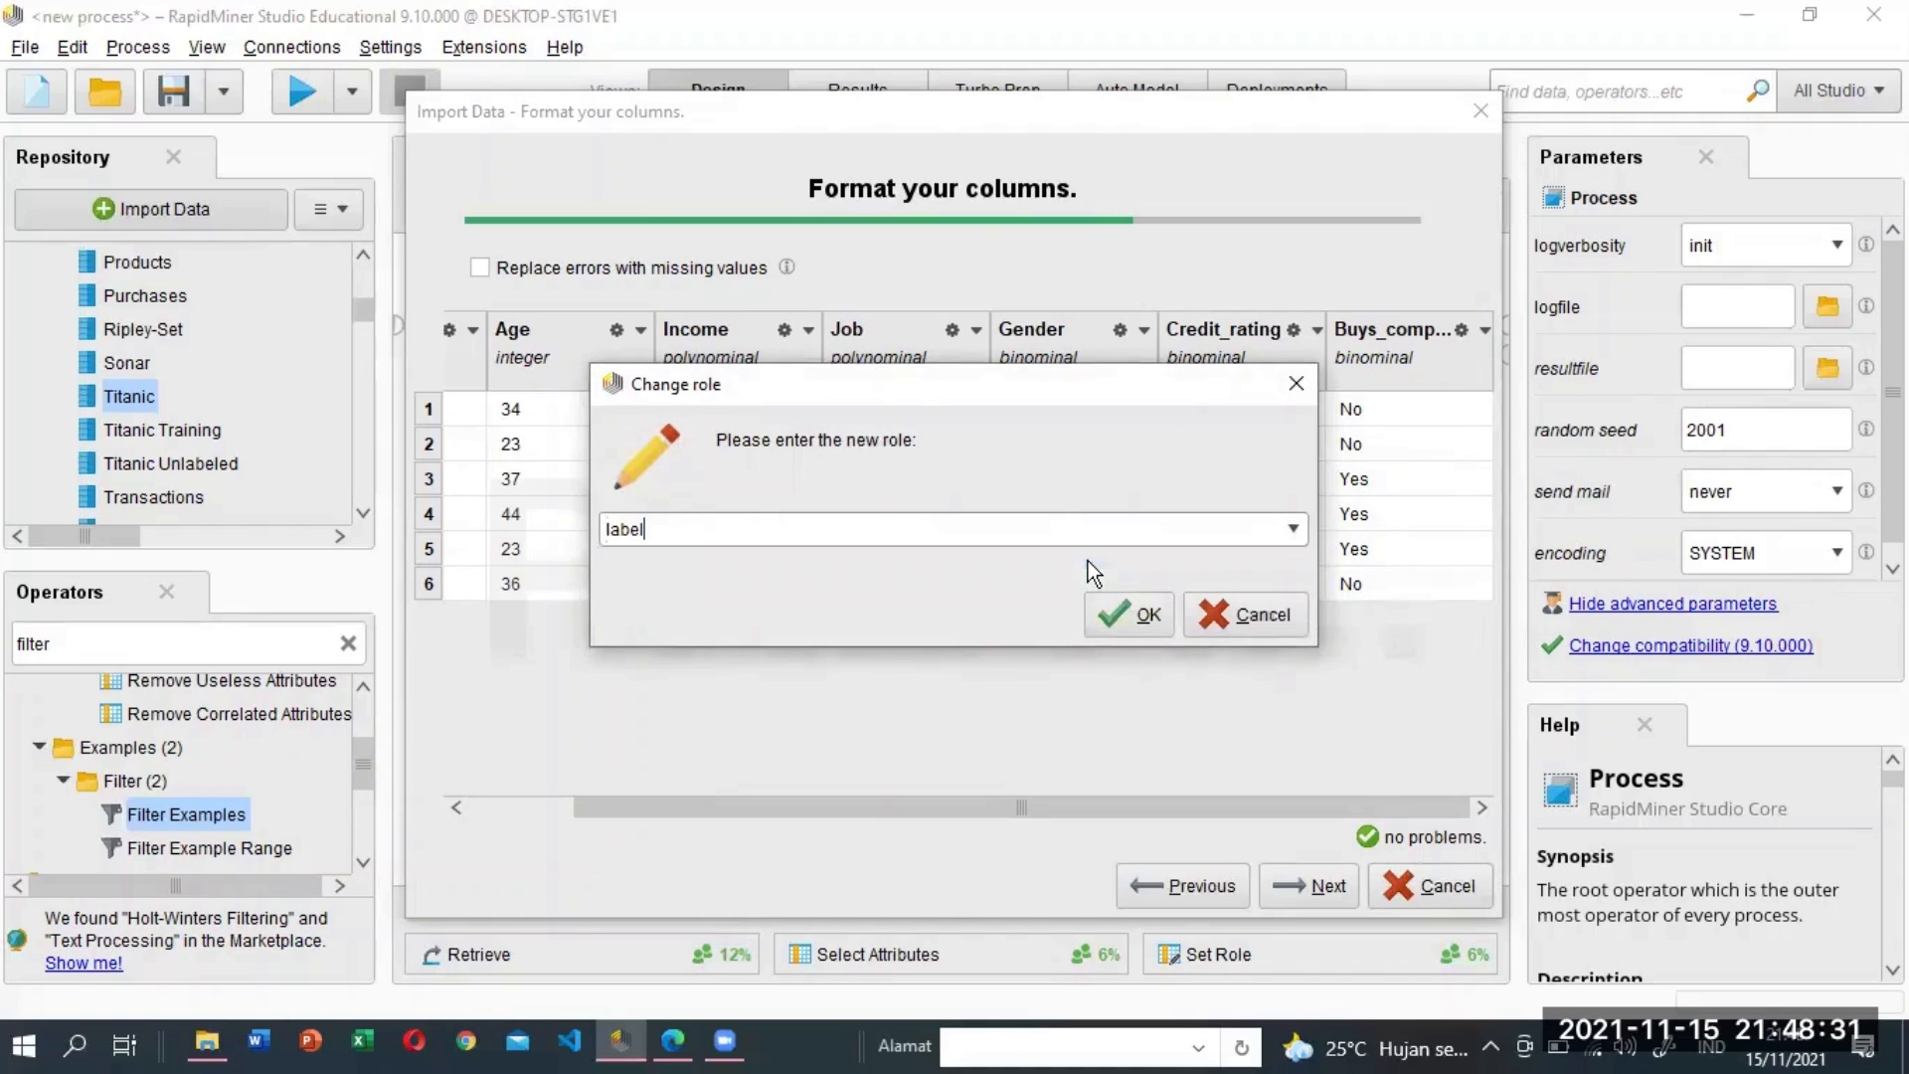
left_click(1141, 612)
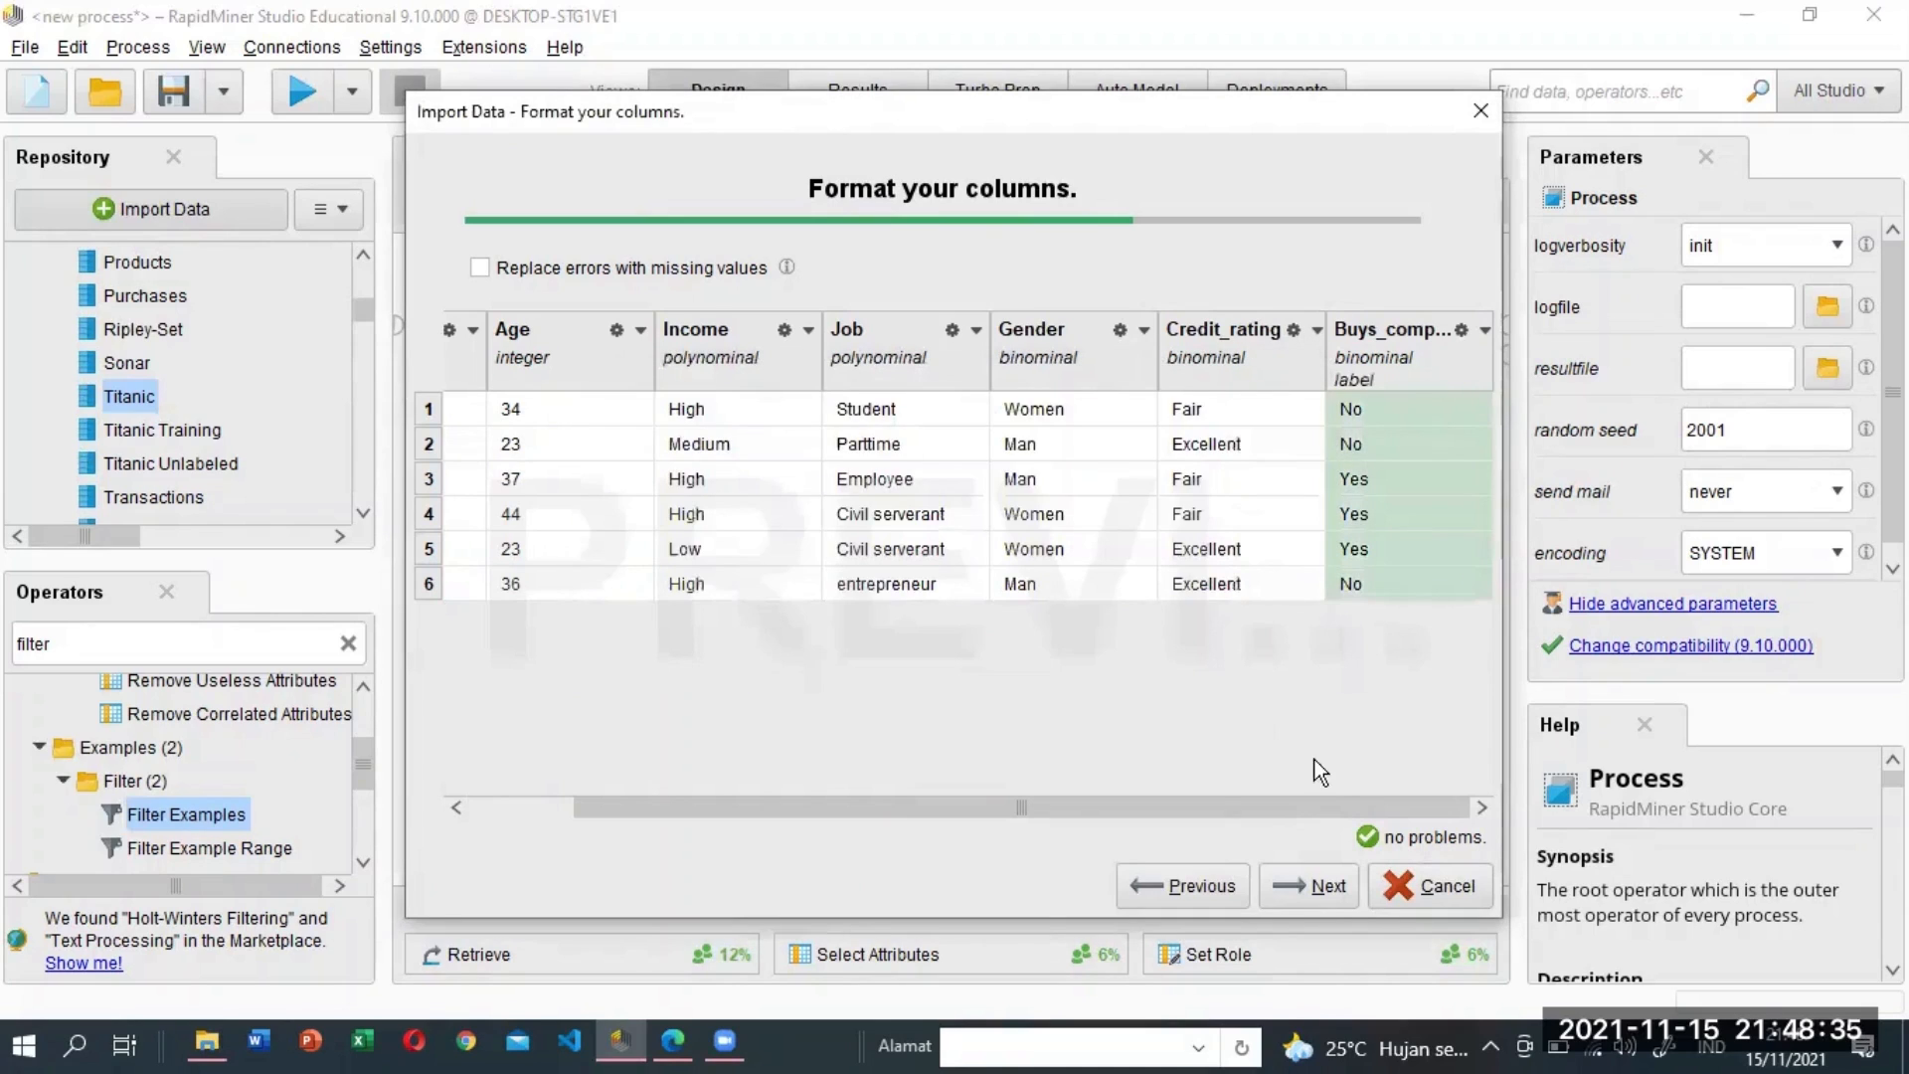
Store the imported table as UTS No 3 in the Data folder of the My Data repository and finish the import.
left_click(1309, 887)
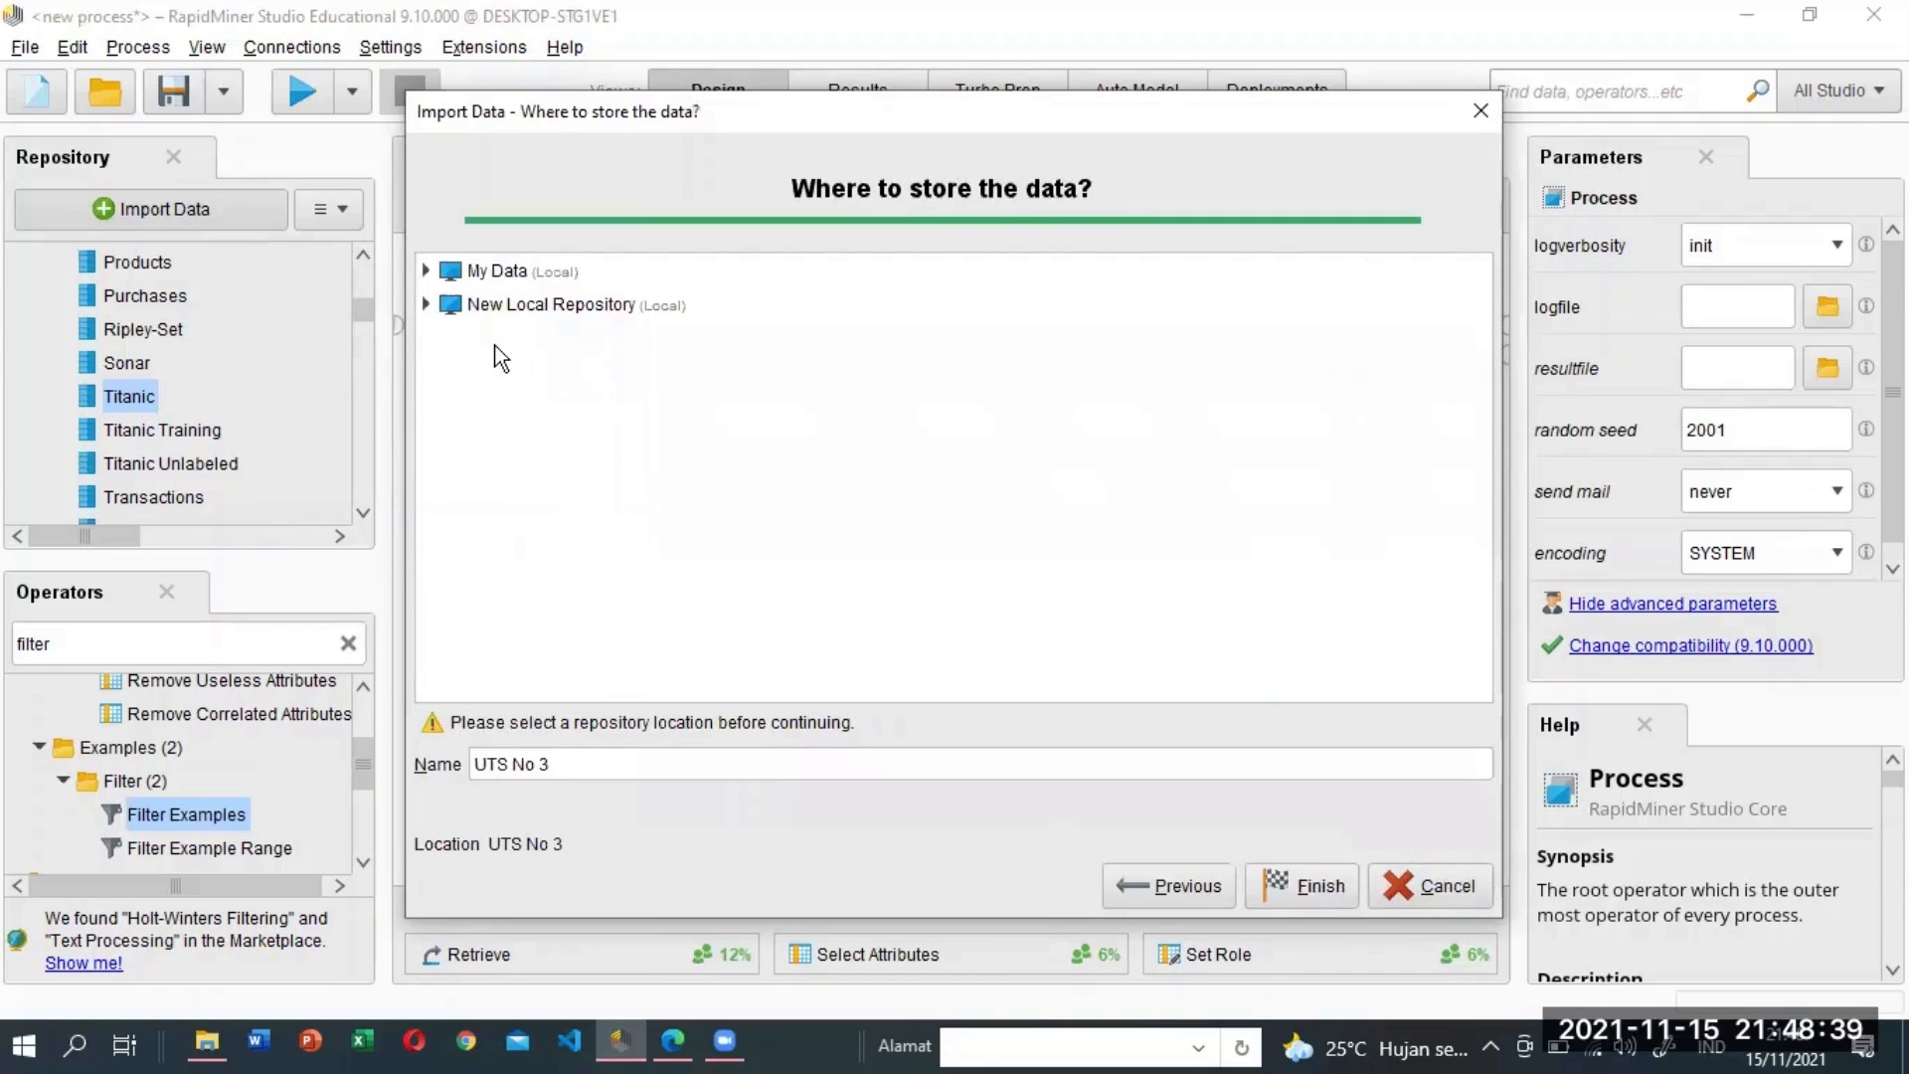
left_click(429, 272)
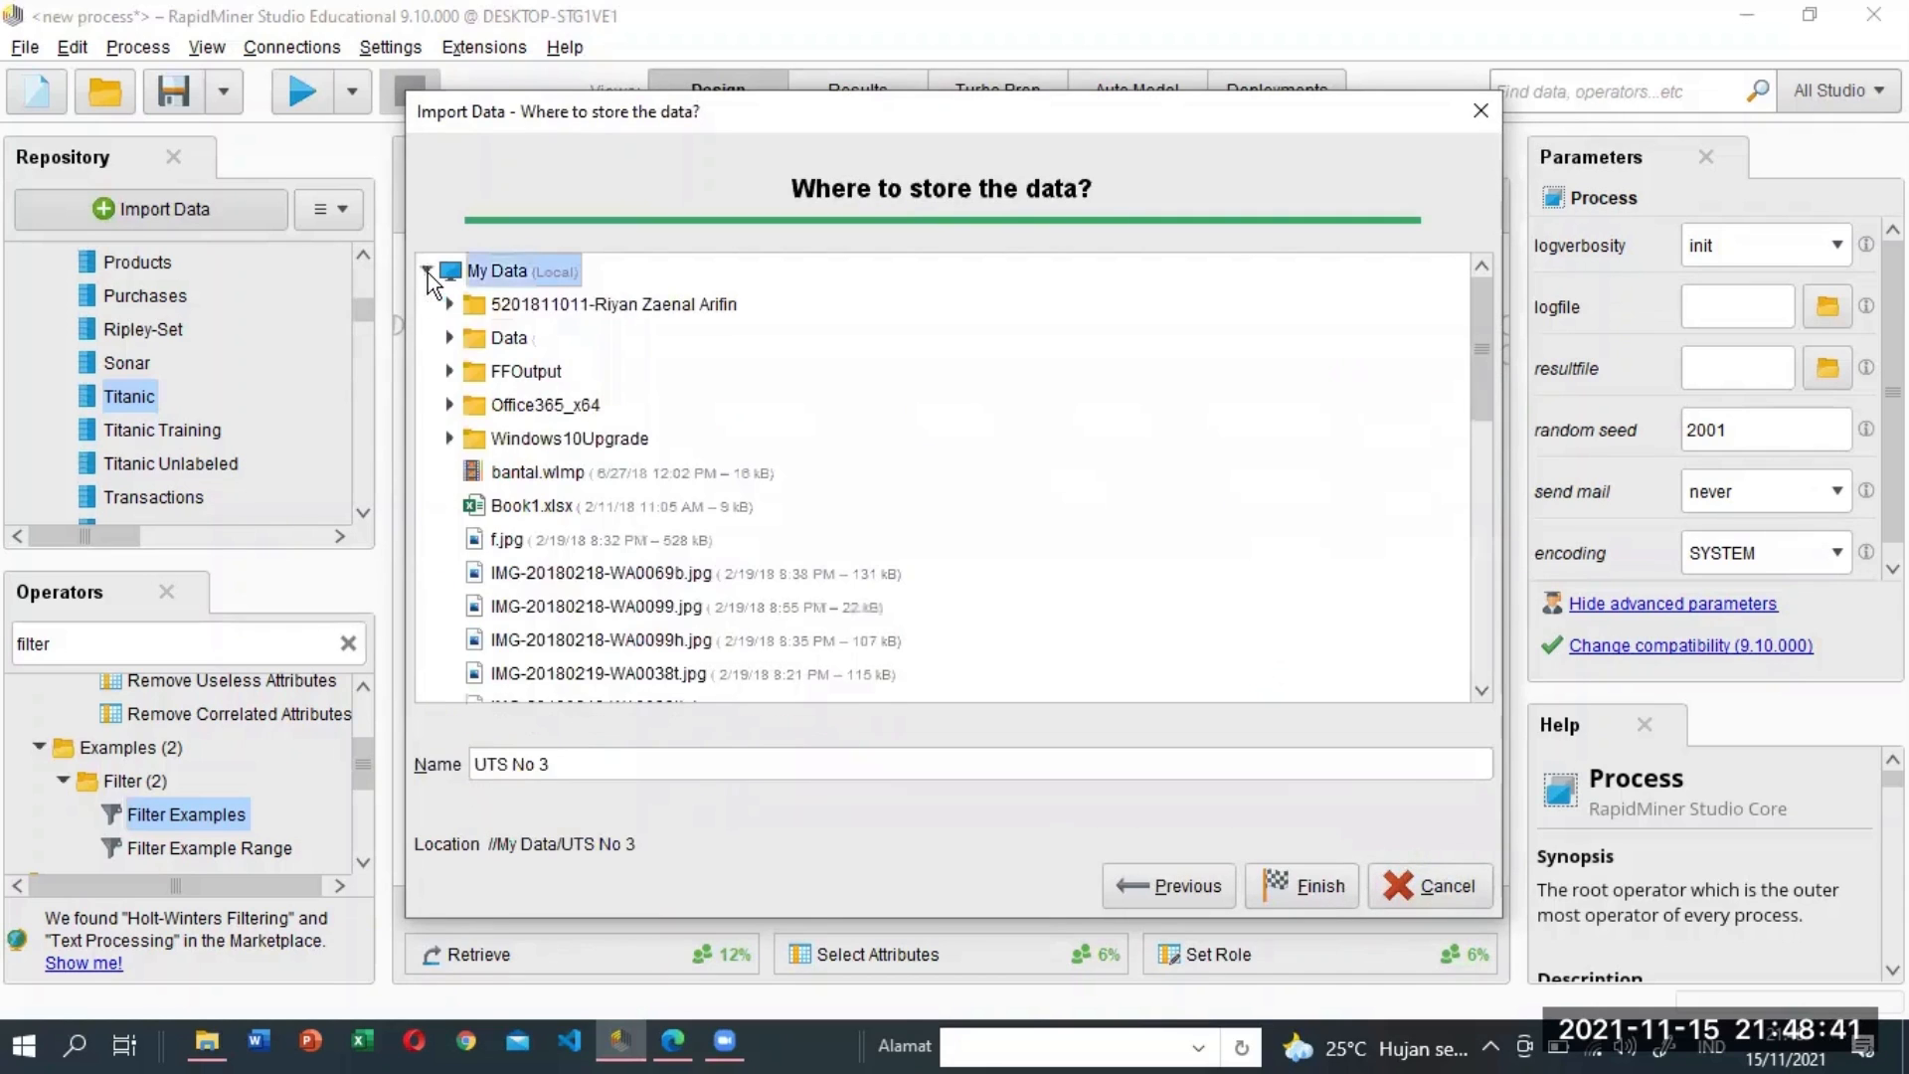
left_click(448, 334)
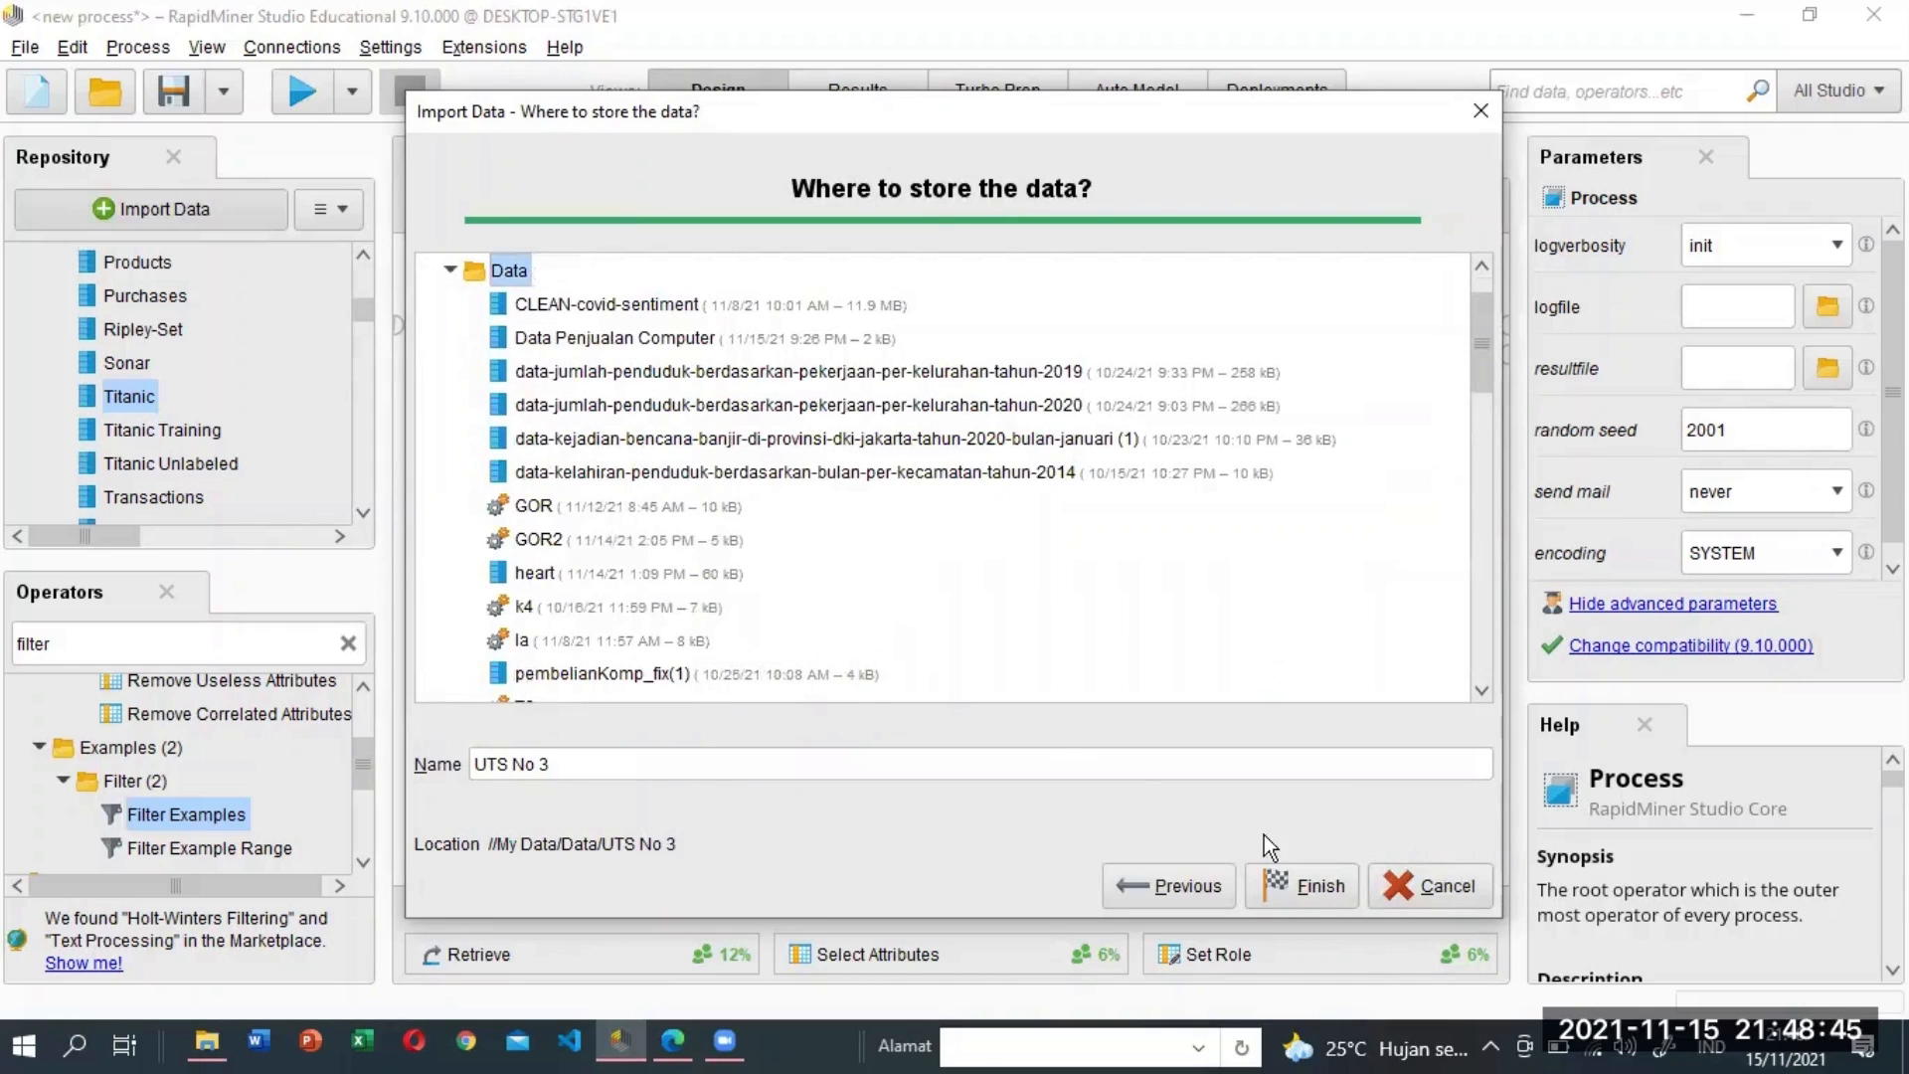
left_click(1288, 881)
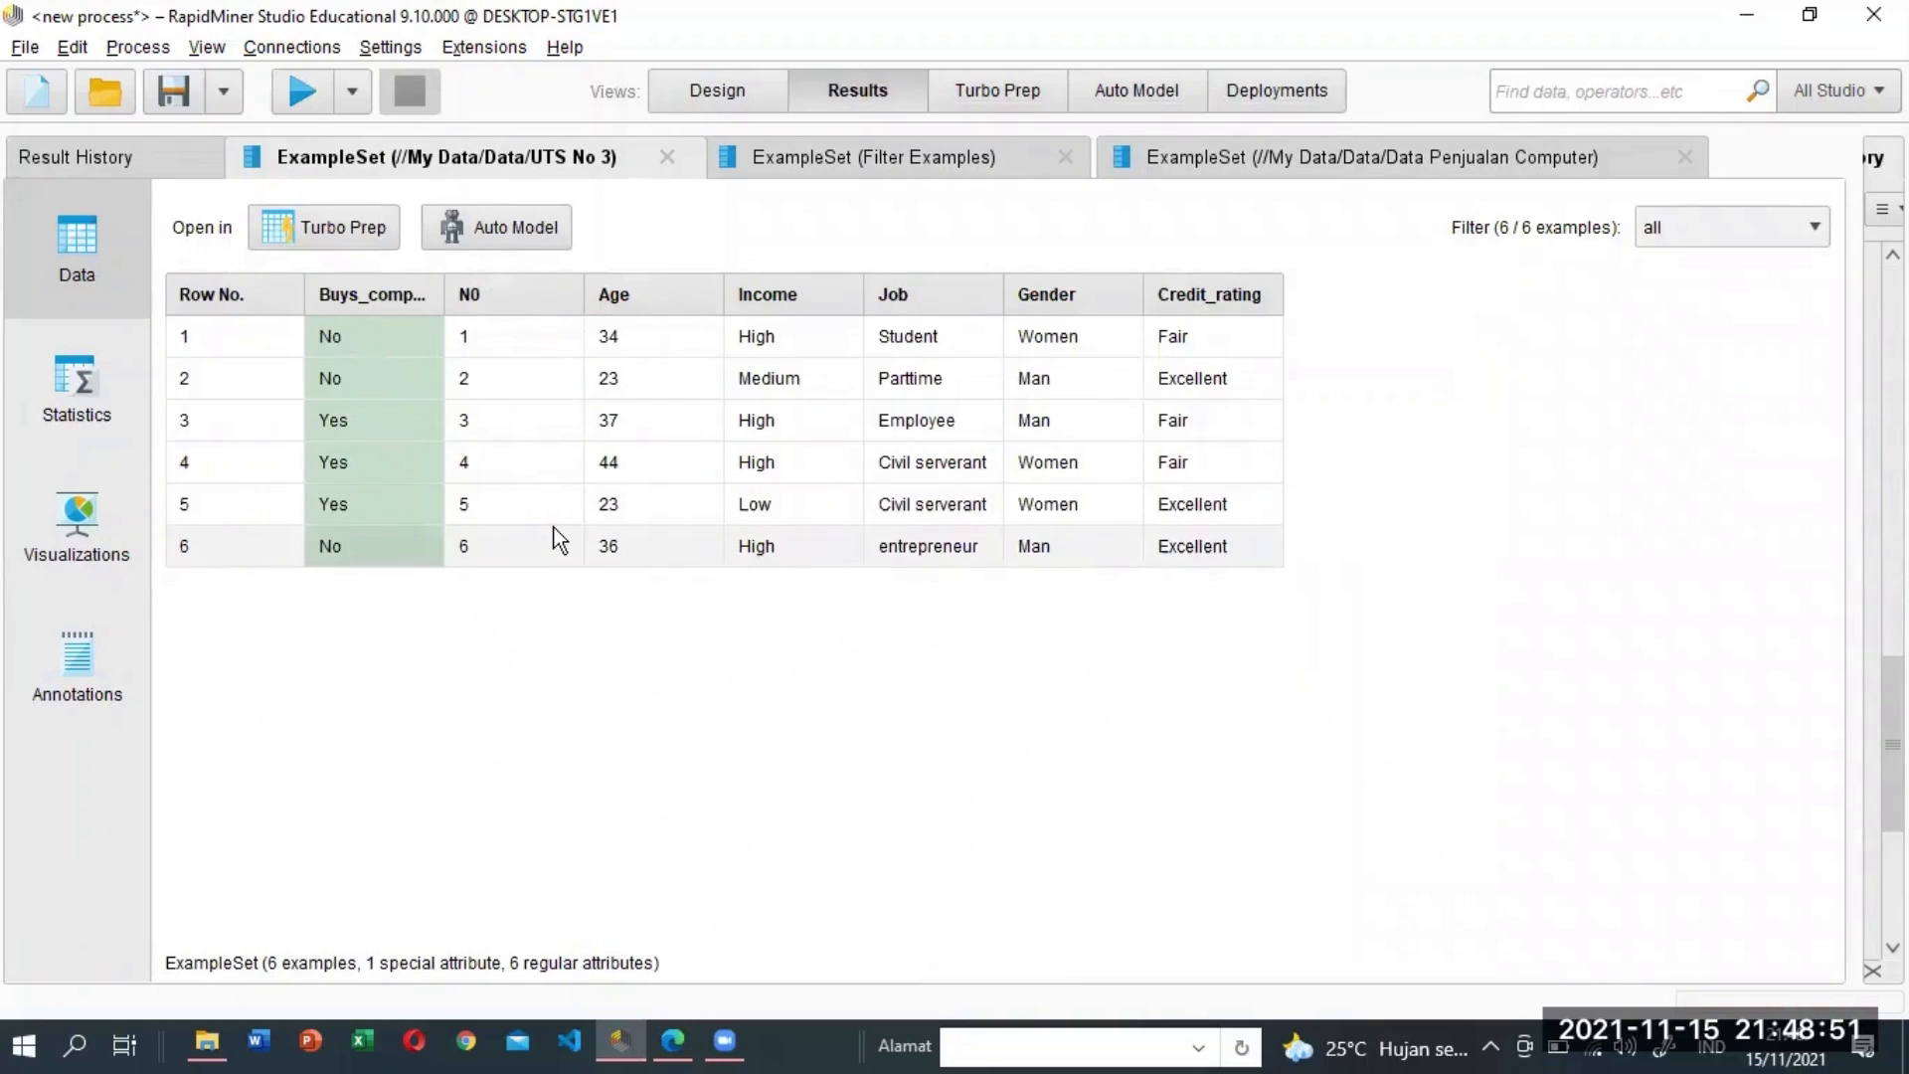
Place the UTS No 3 data and a Pivot operator in the empty process design and connect the data output to Pivot's input.
left_click(720, 91)
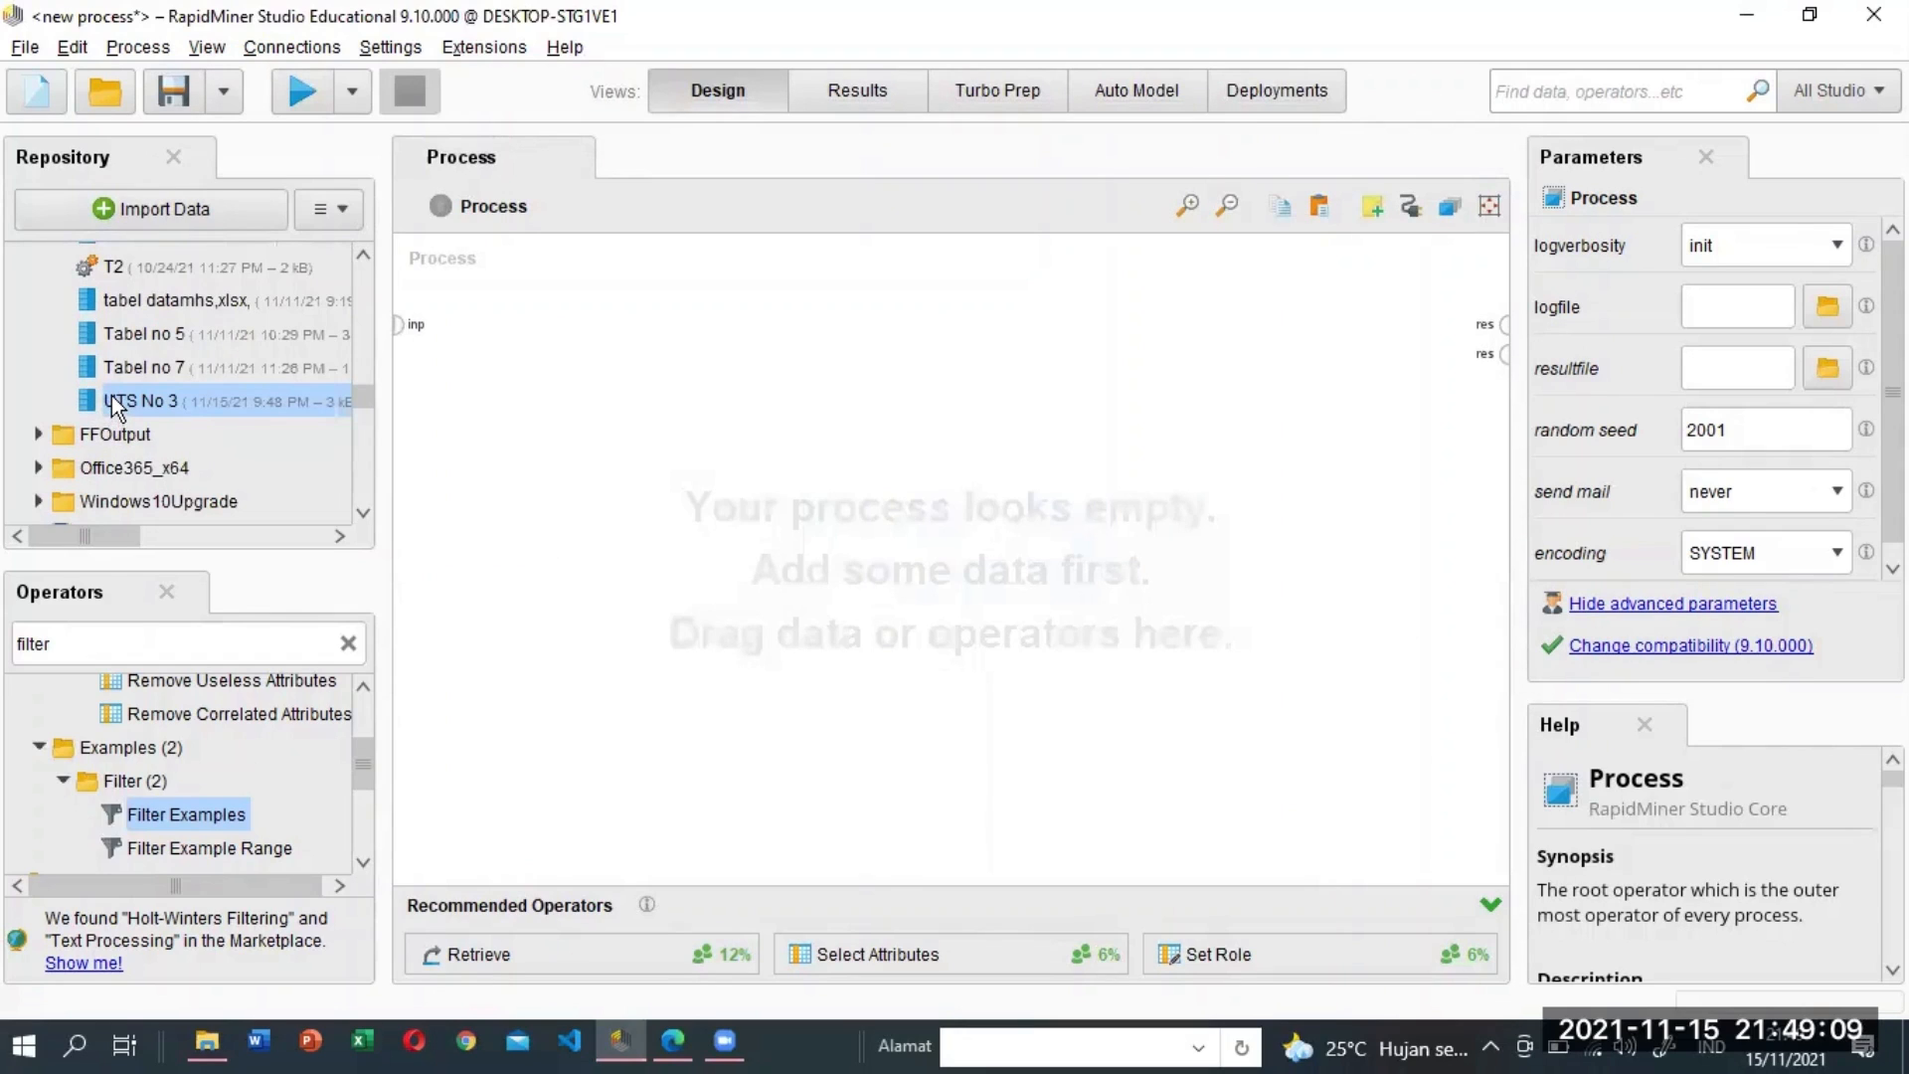
left_click_drag(111, 396, 484, 343)
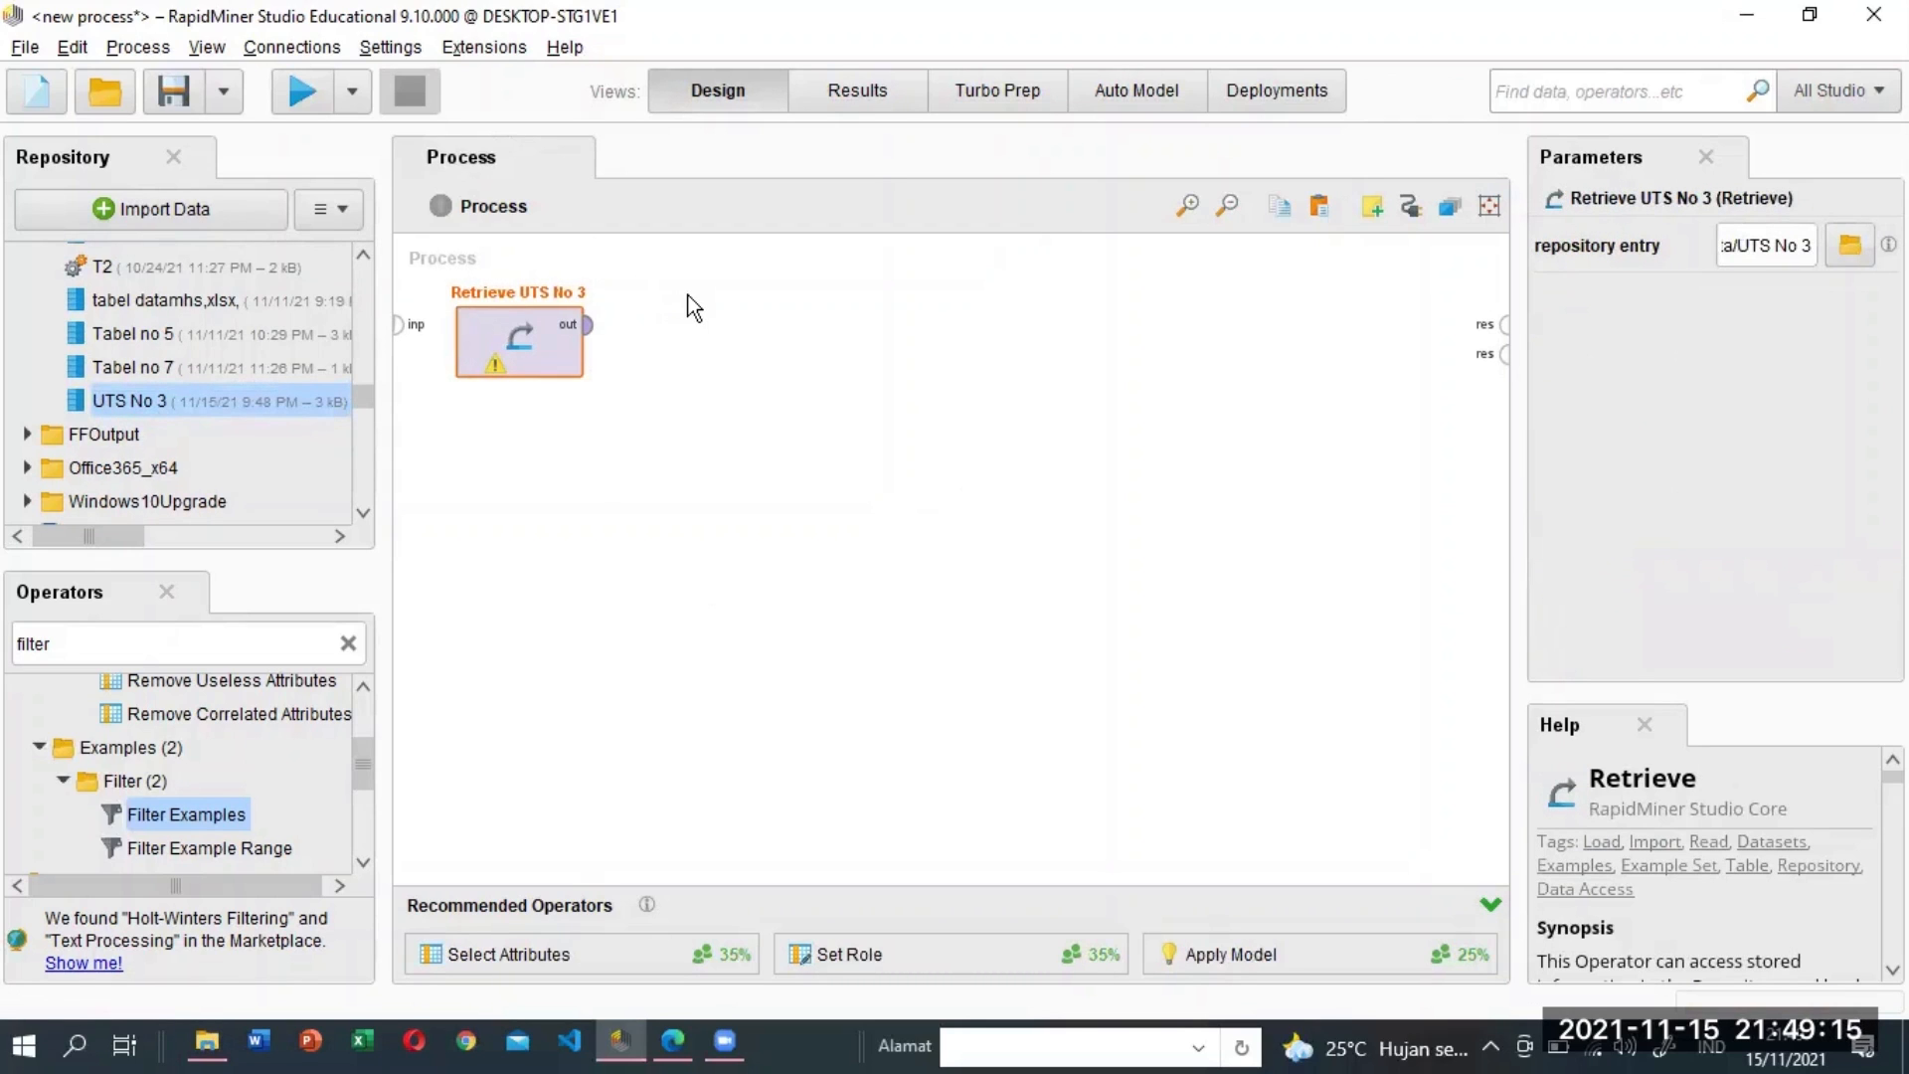
left_click(347, 643)
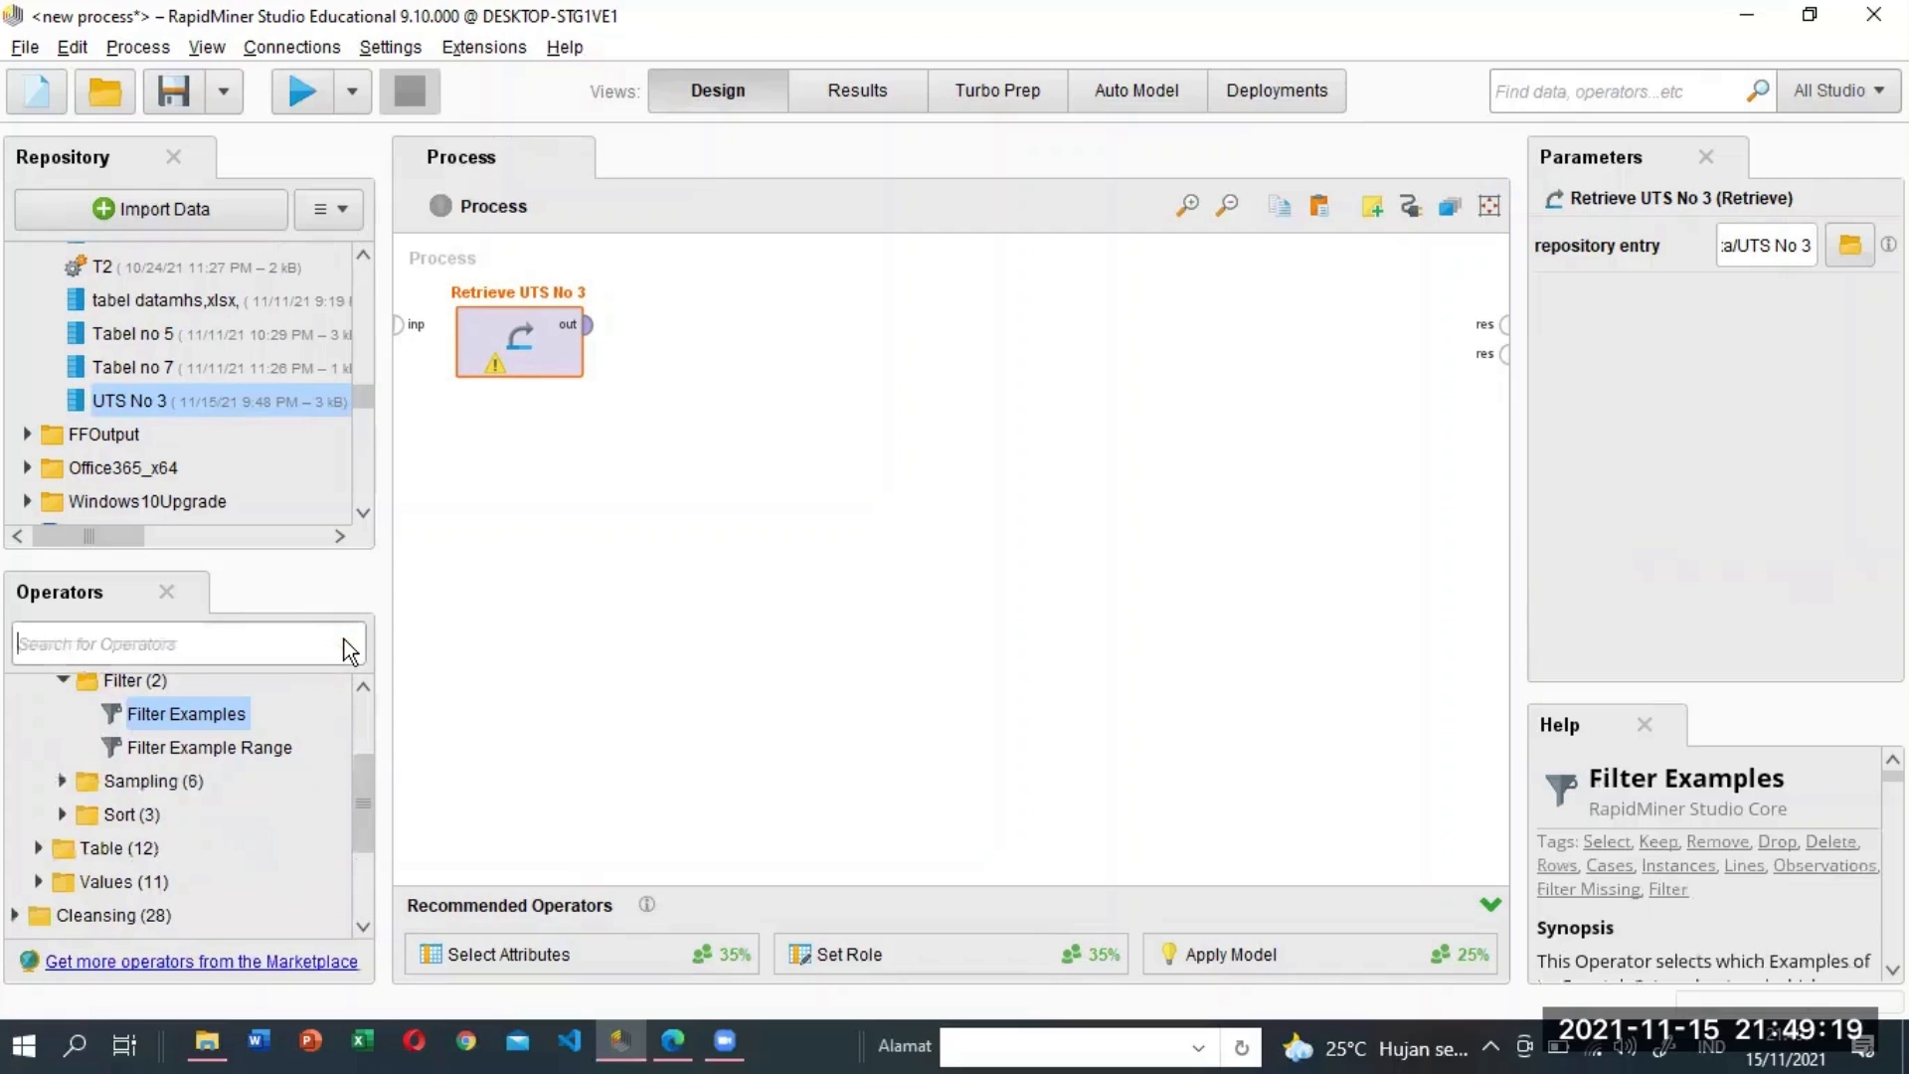
type("pivot")
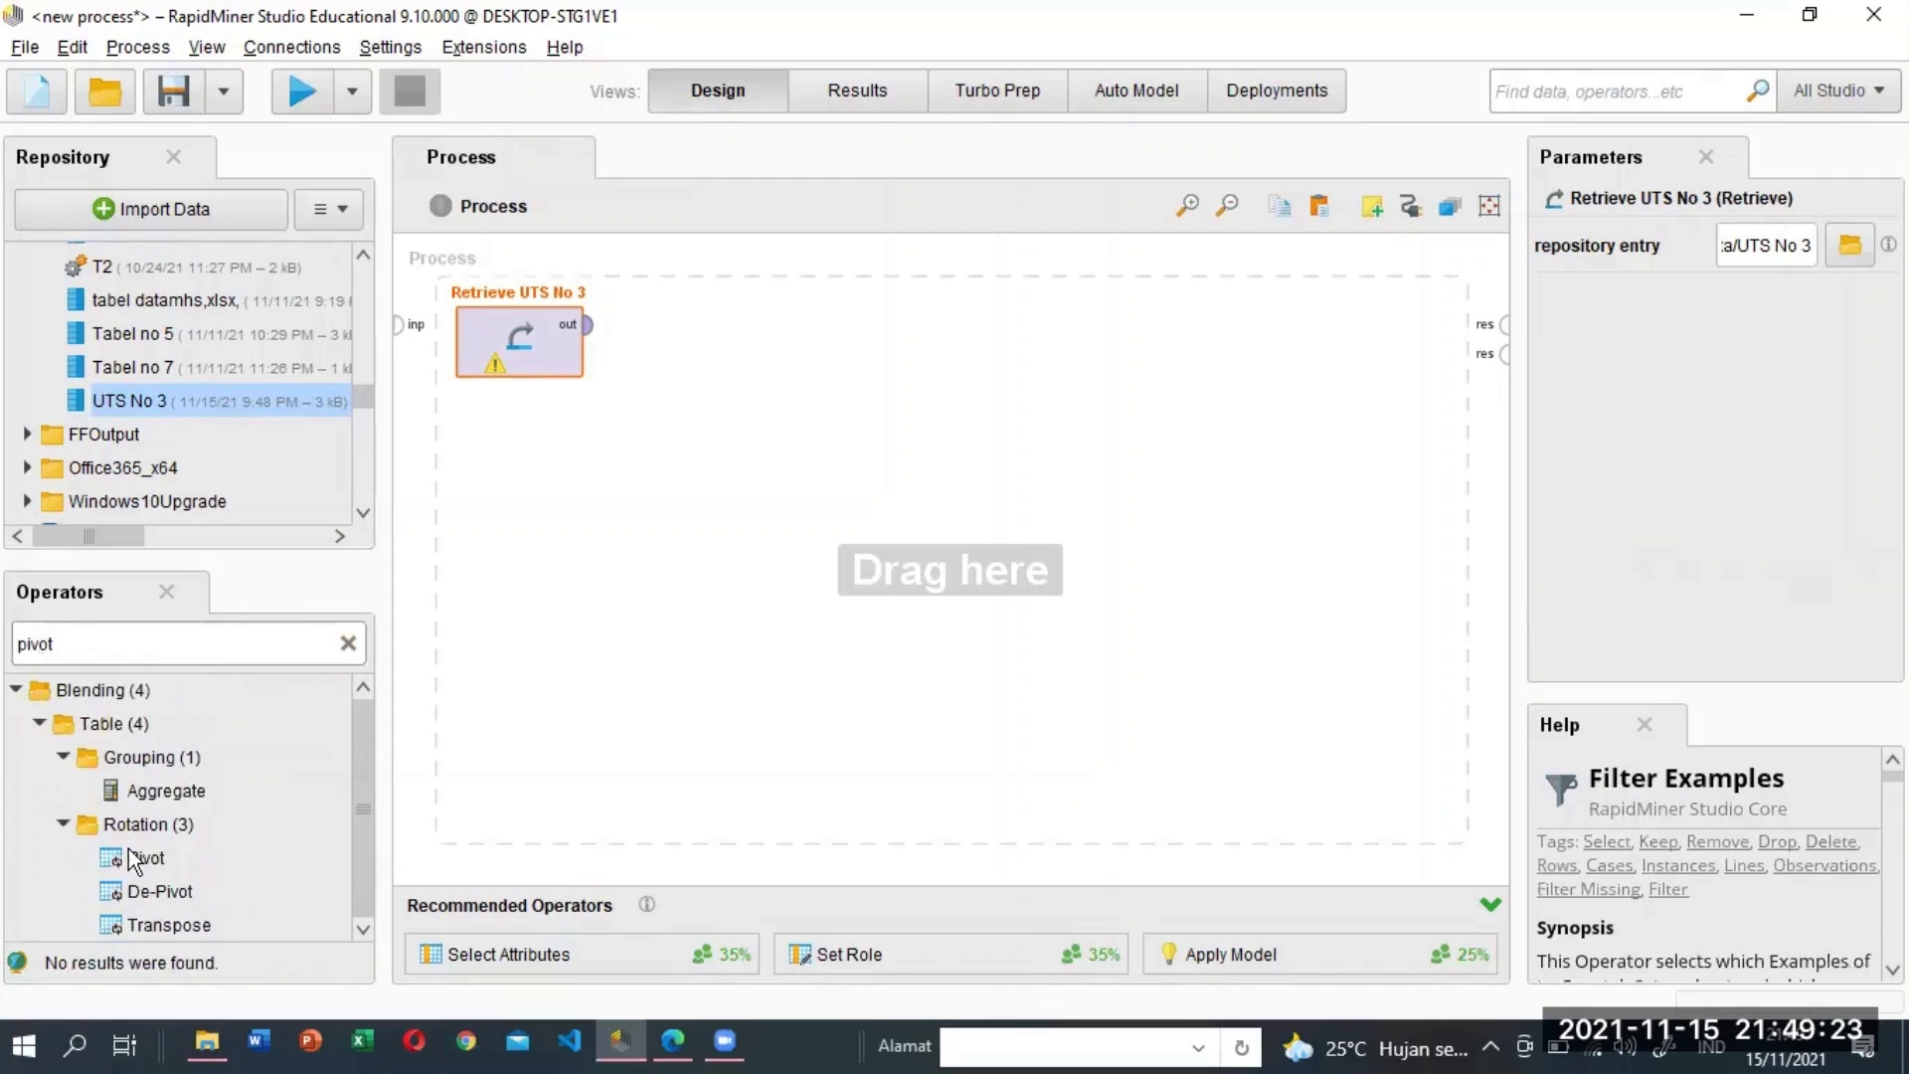
left_click_drag(134, 857, 544, 597)
left_click_drag(658, 330, 662, 322)
left_click(593, 326)
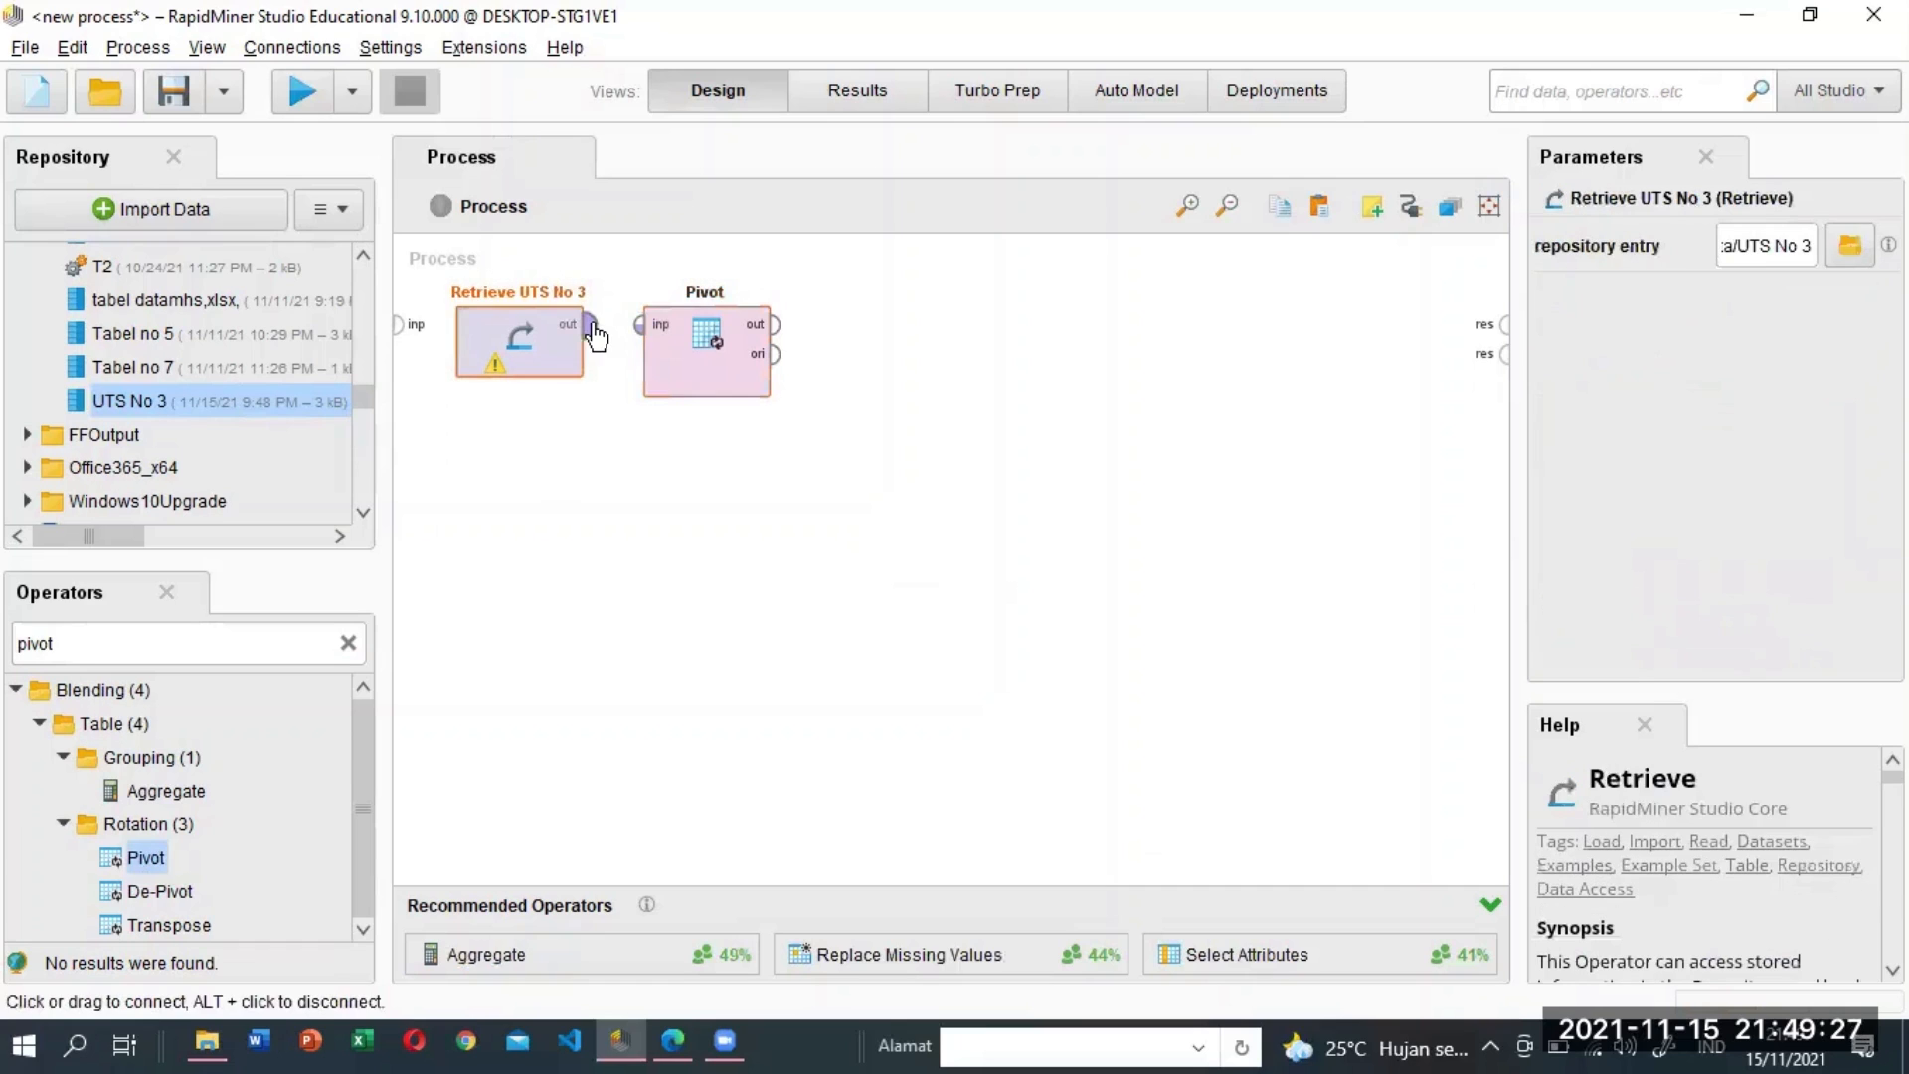
left_click(640, 326)
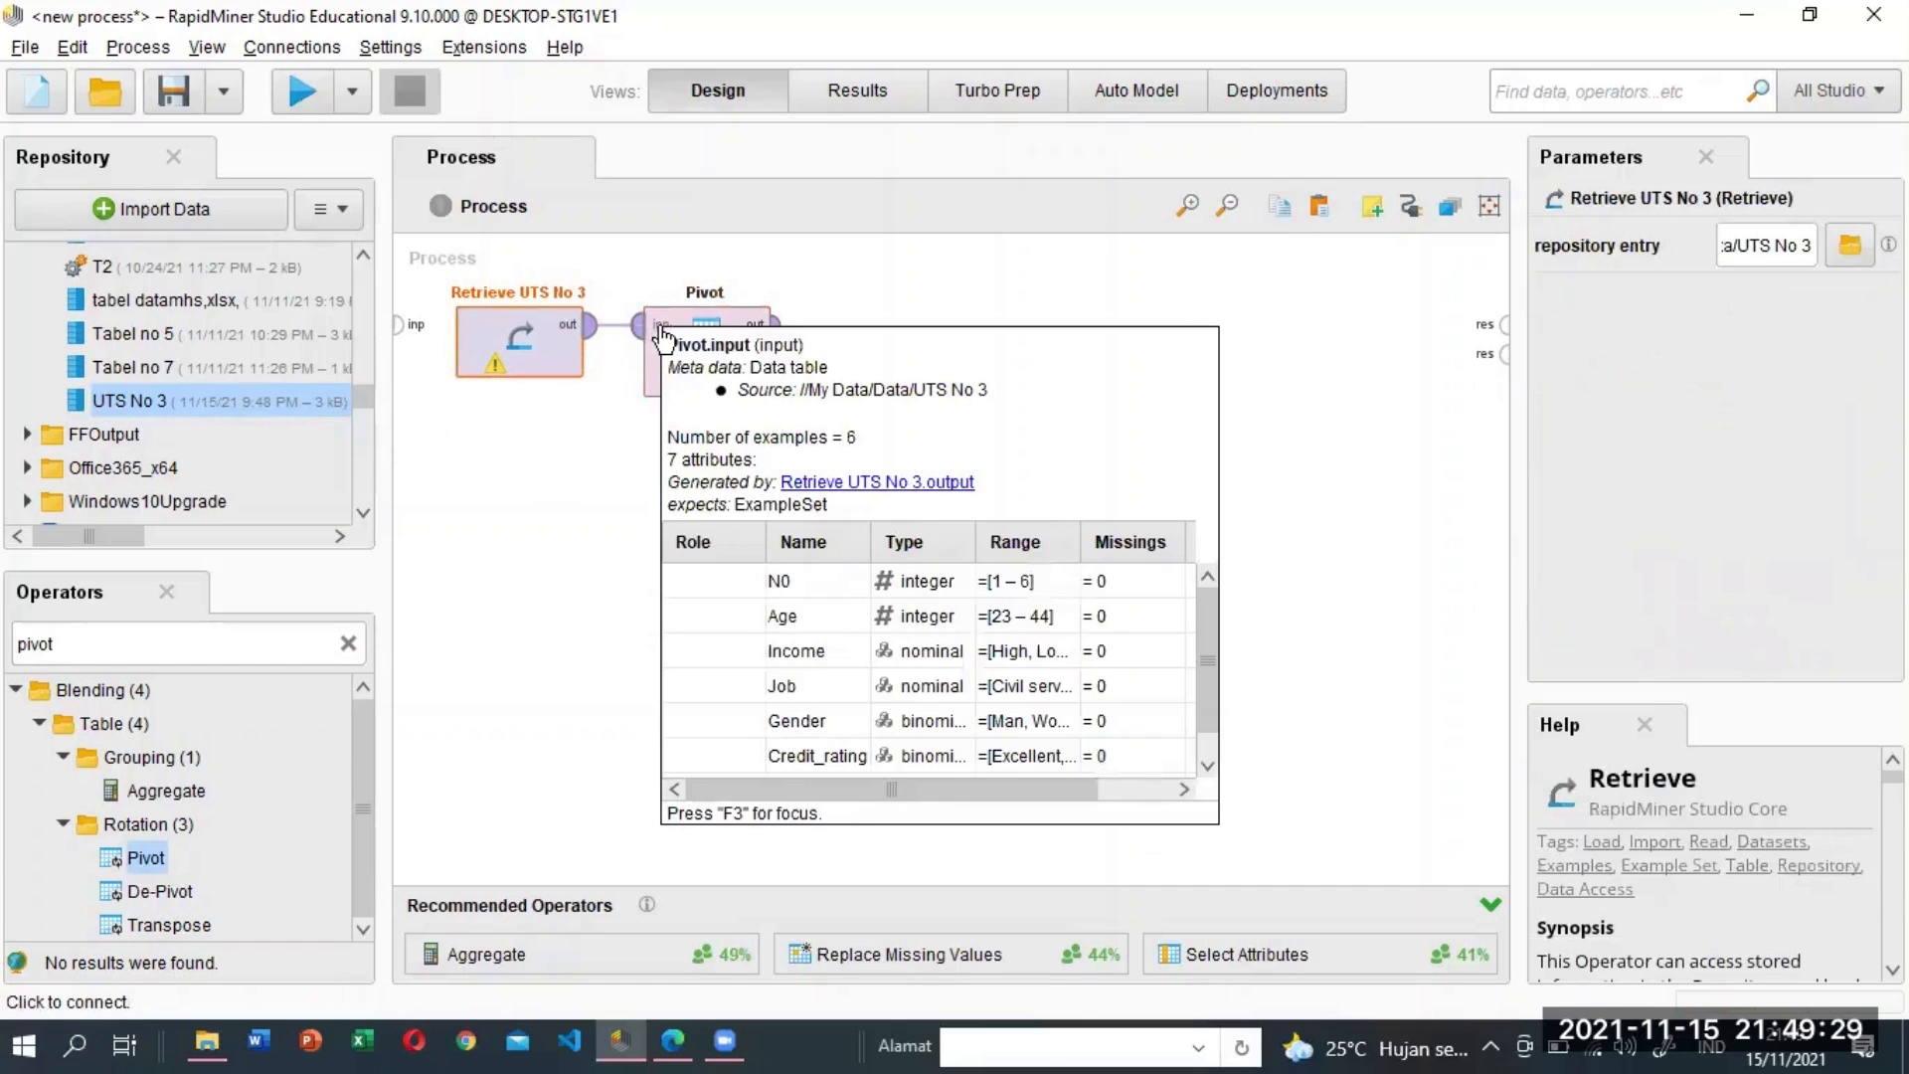
left_click(661, 331)
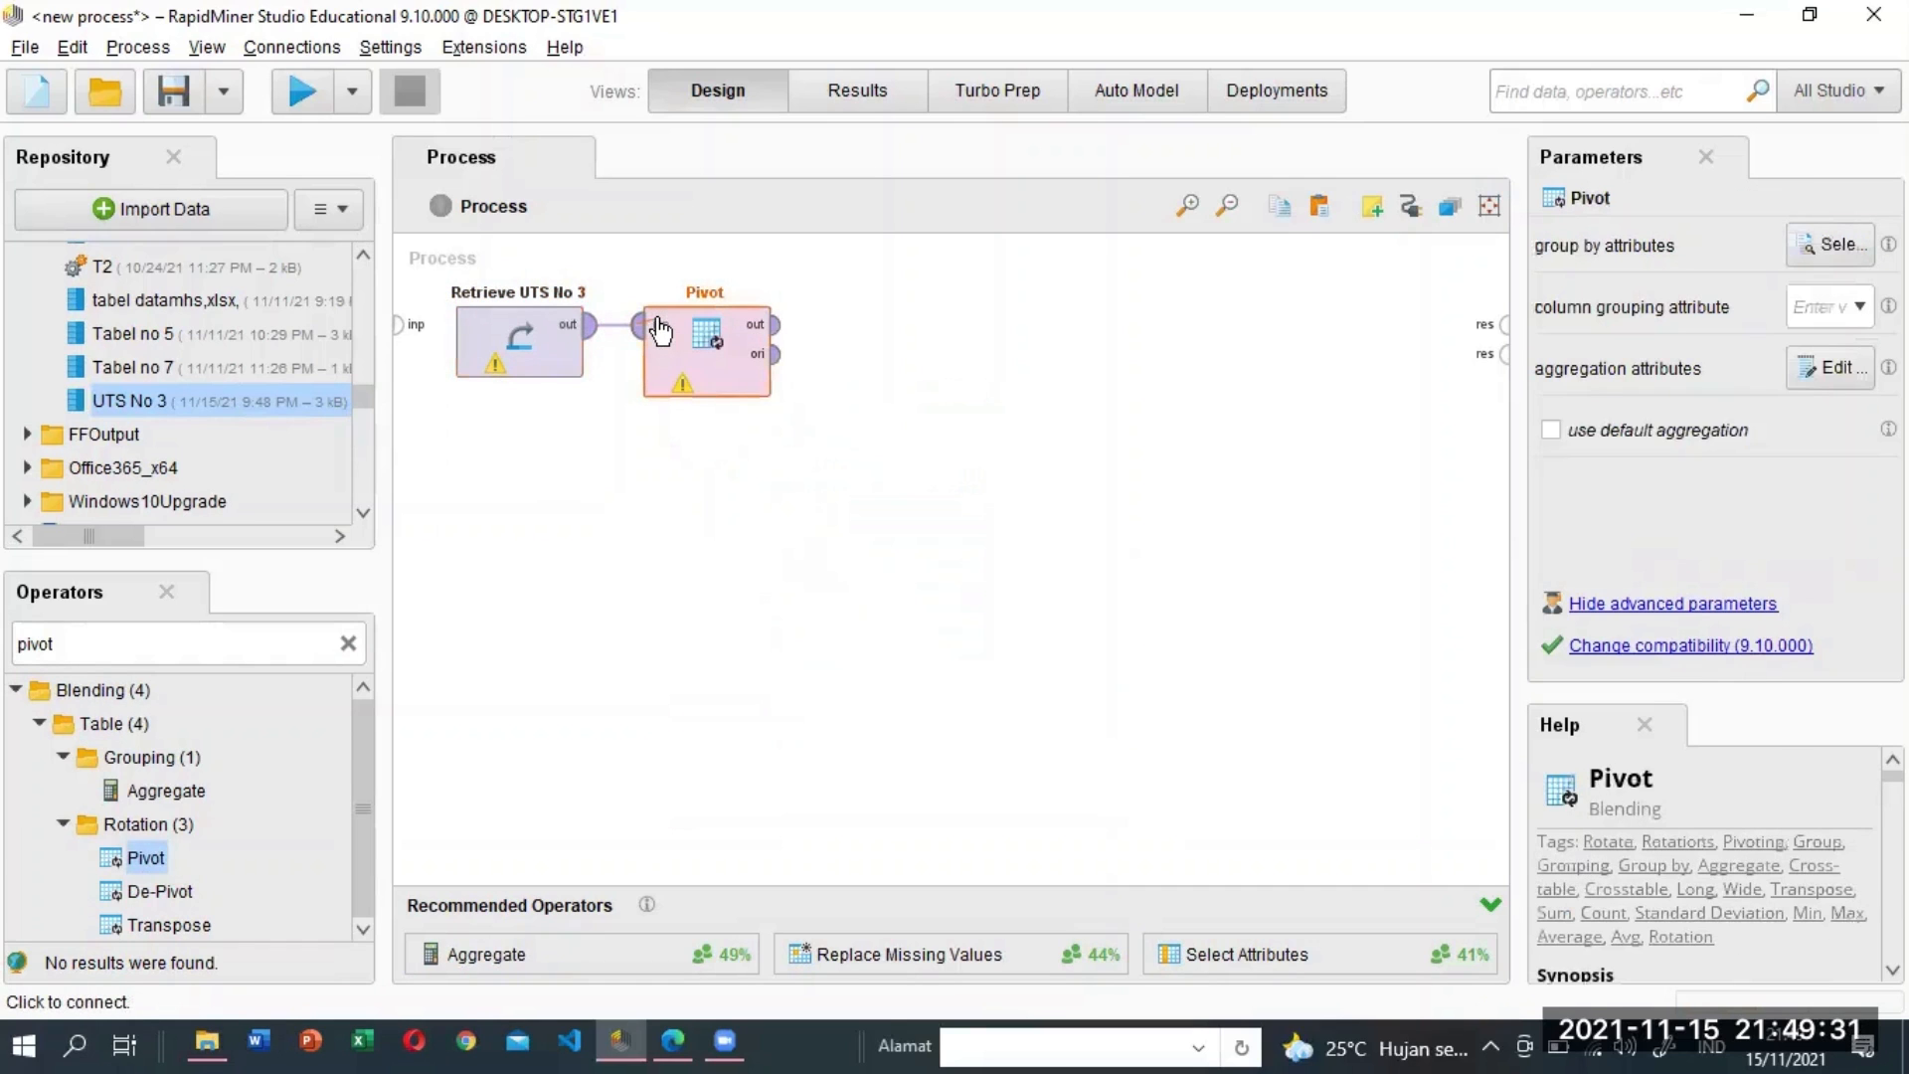
left_click(711, 387)
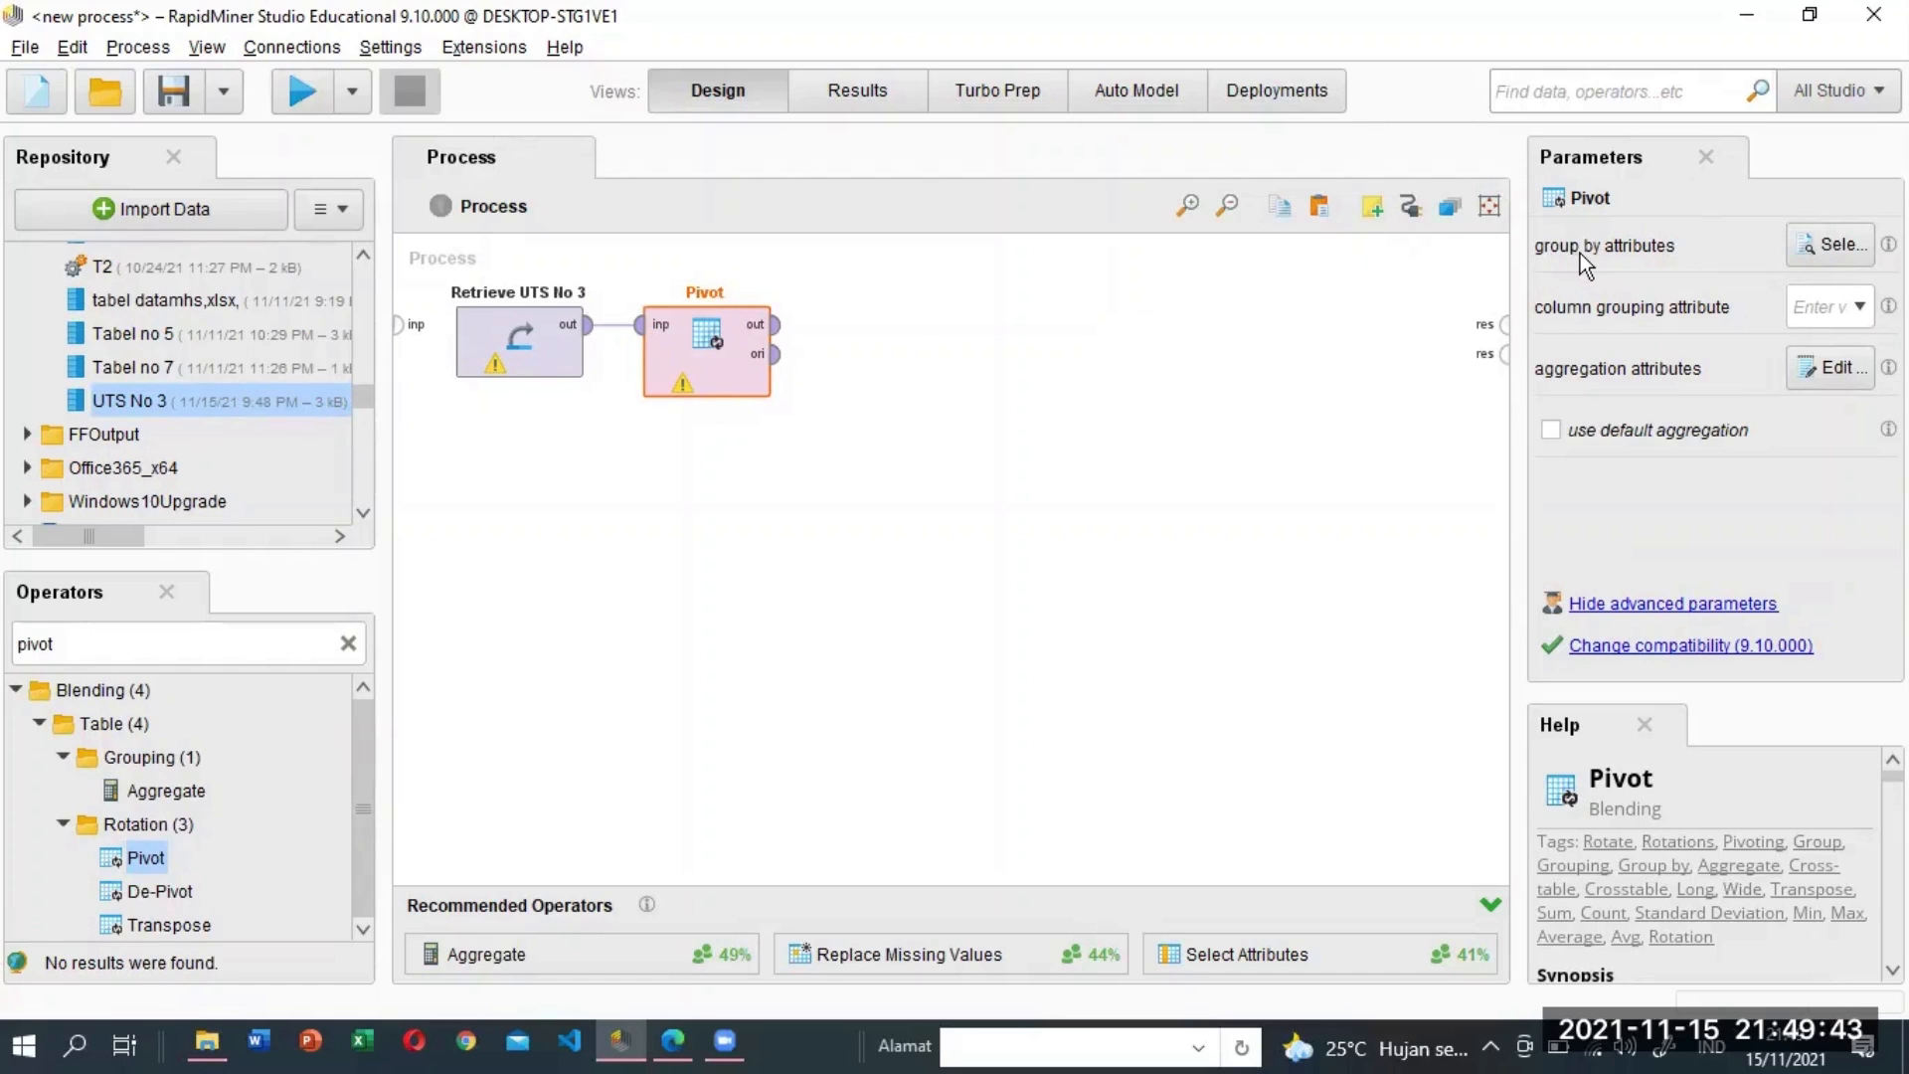
Set Job as the Pivot's group by attribute, rechecking the Soal 3 question in the exam PDF before returning to RapidMiner to apply it.
left_click(1817, 246)
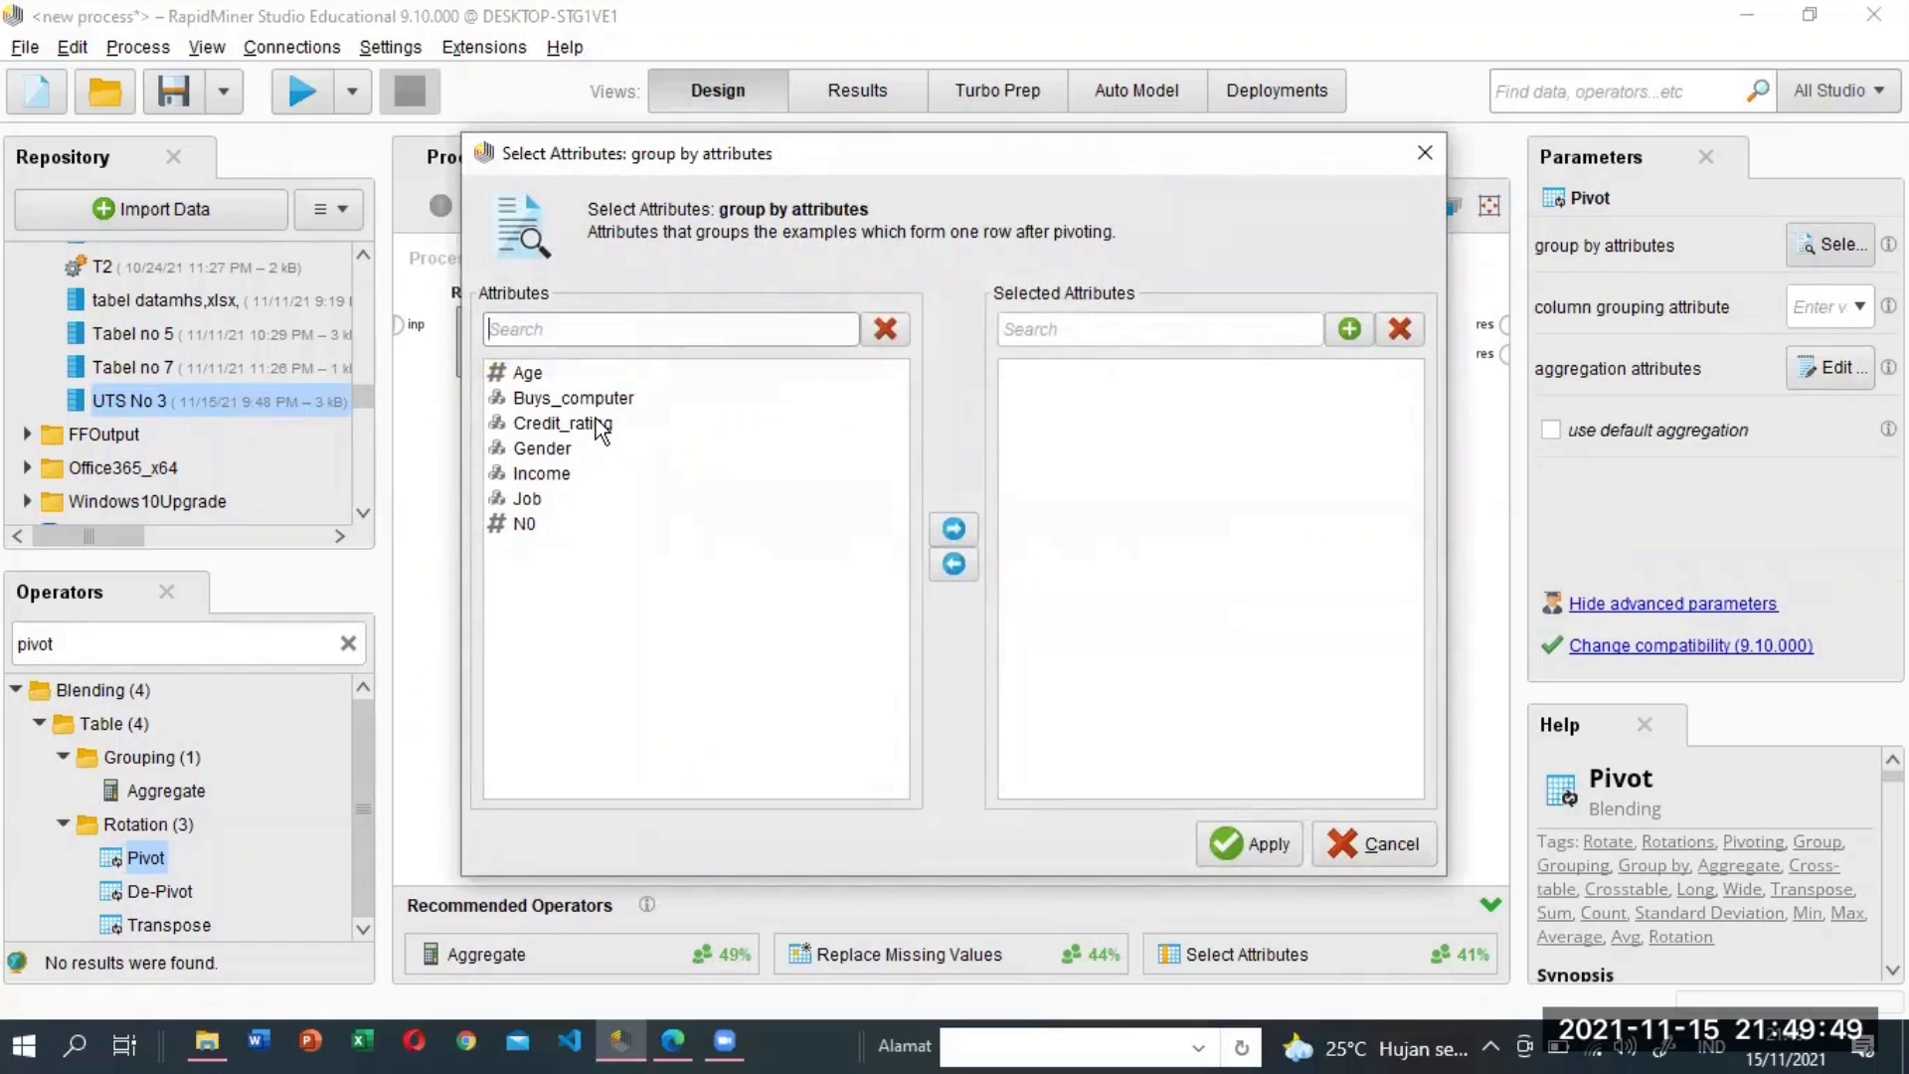
left_click(555, 474)
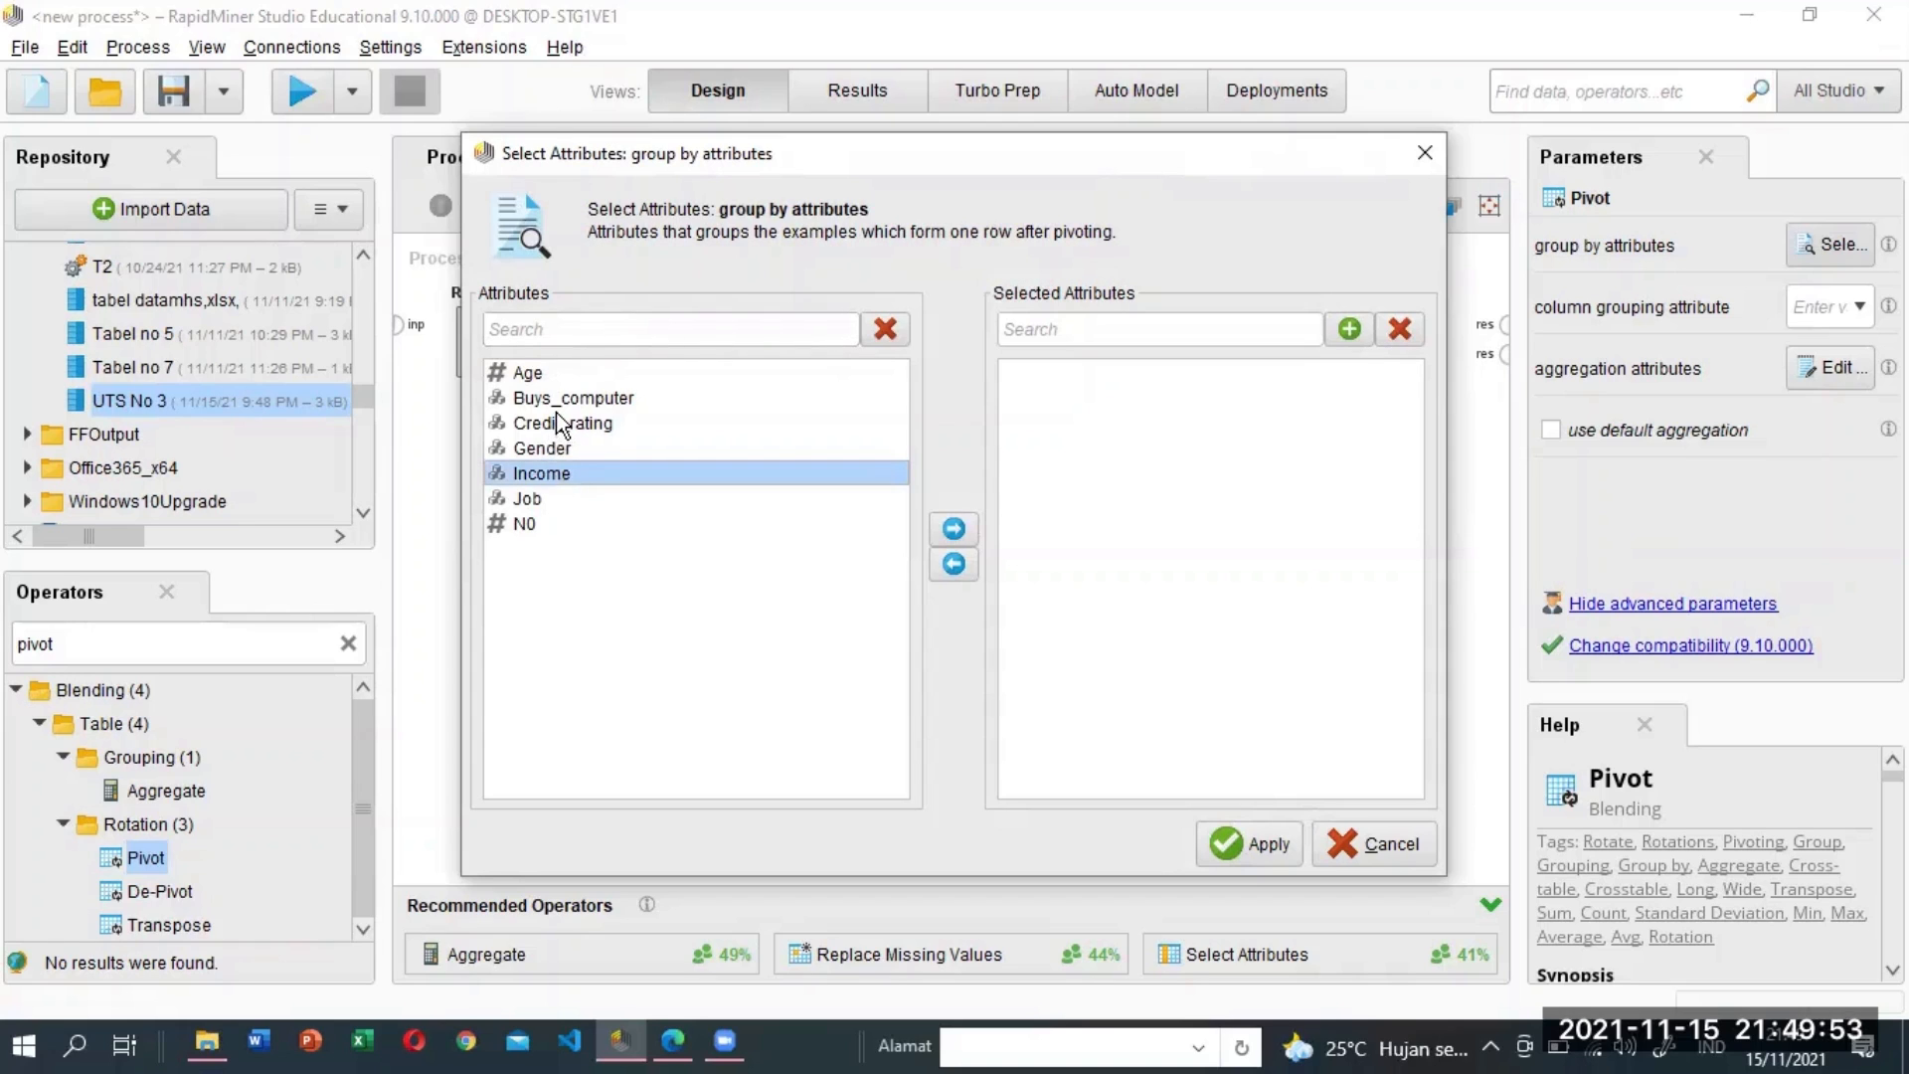
left_click(545, 497)
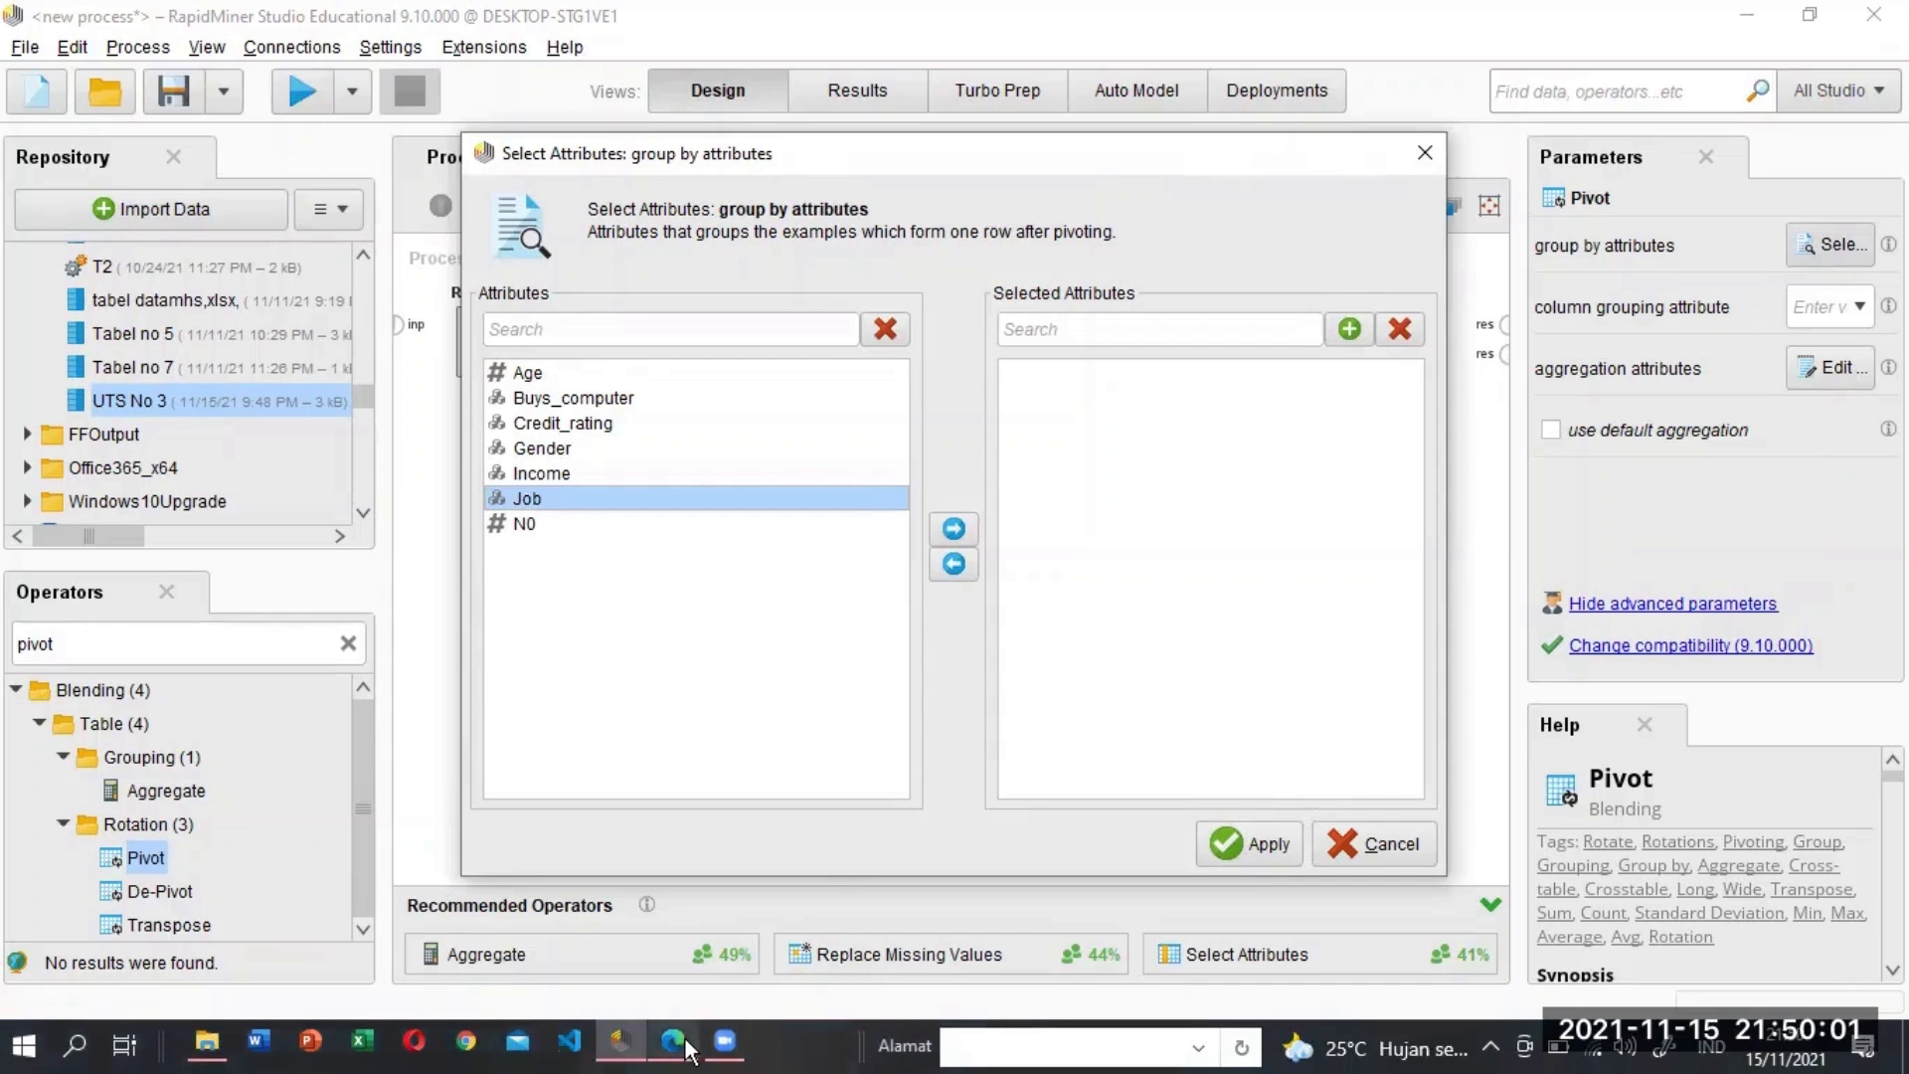
mouse_move(686, 1046)
left_click(690, 952)
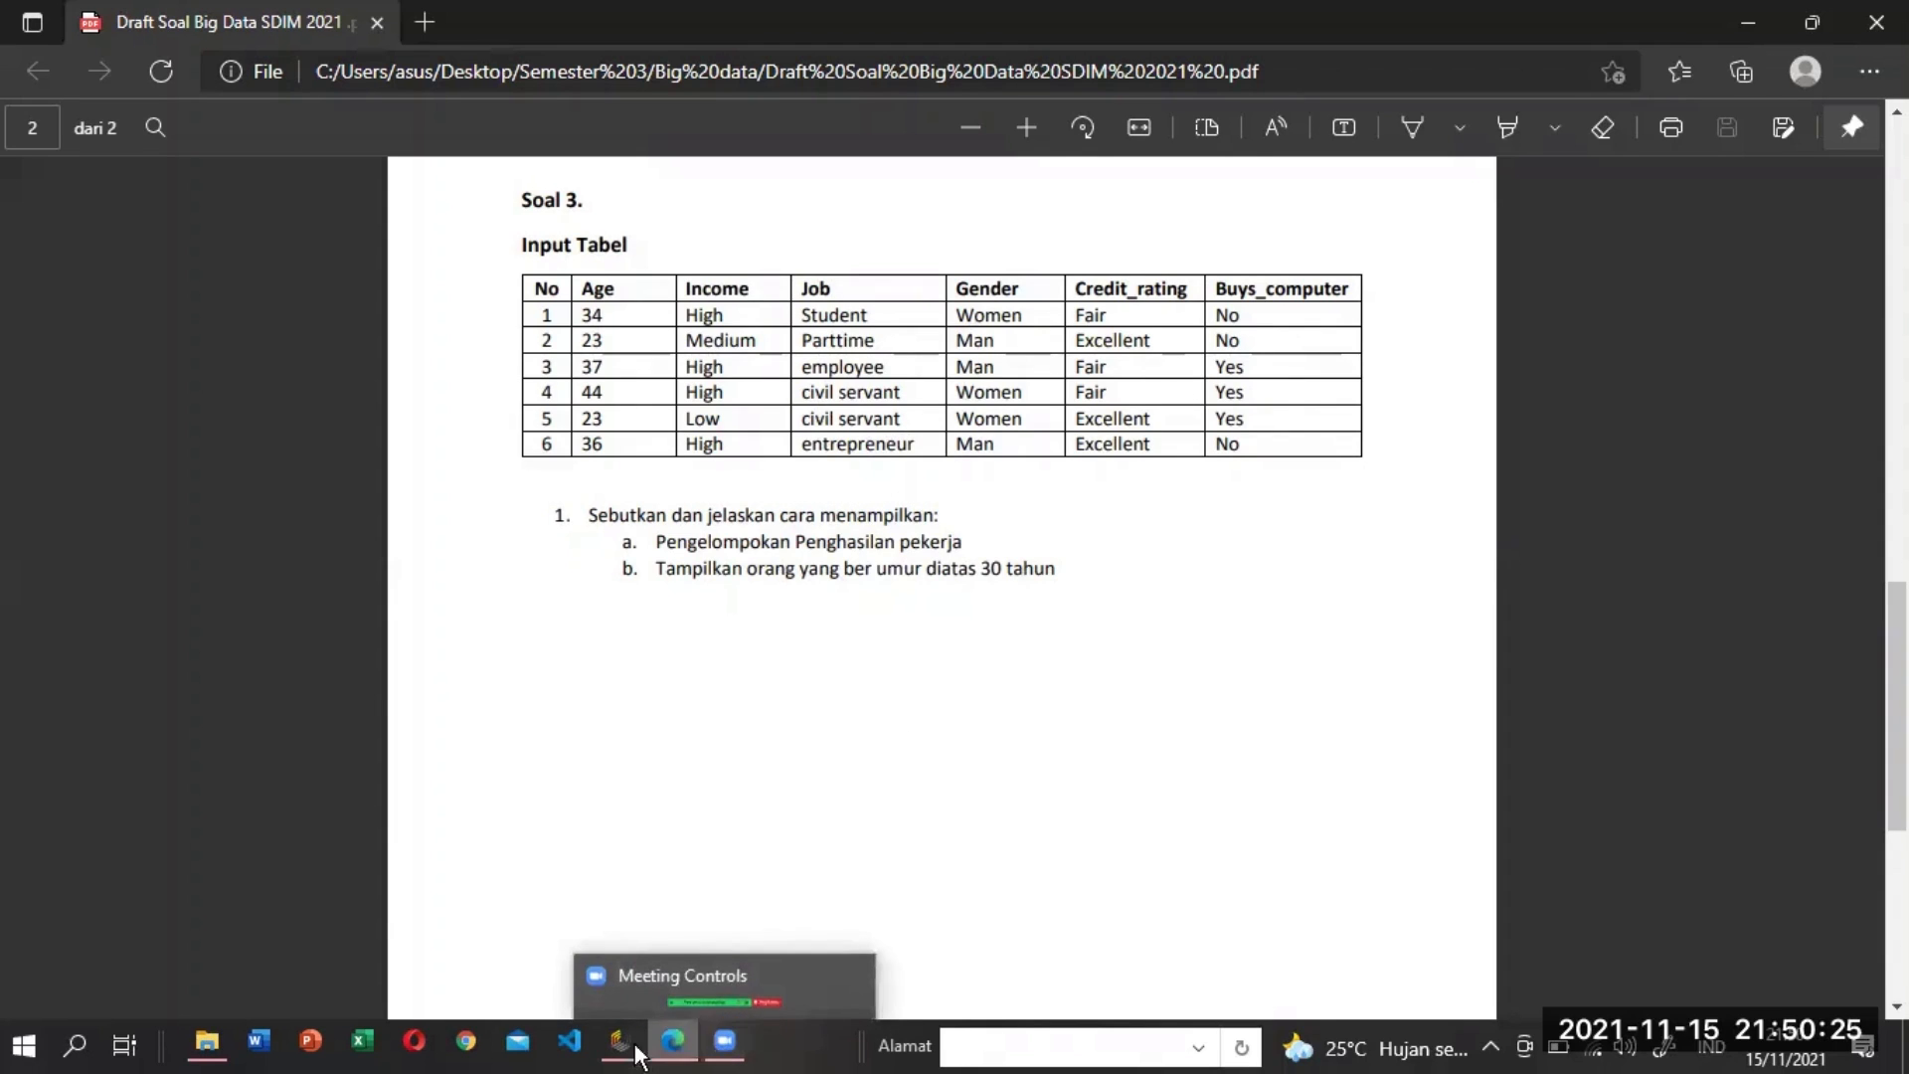
mouse_move(617, 1052)
left_click(624, 958)
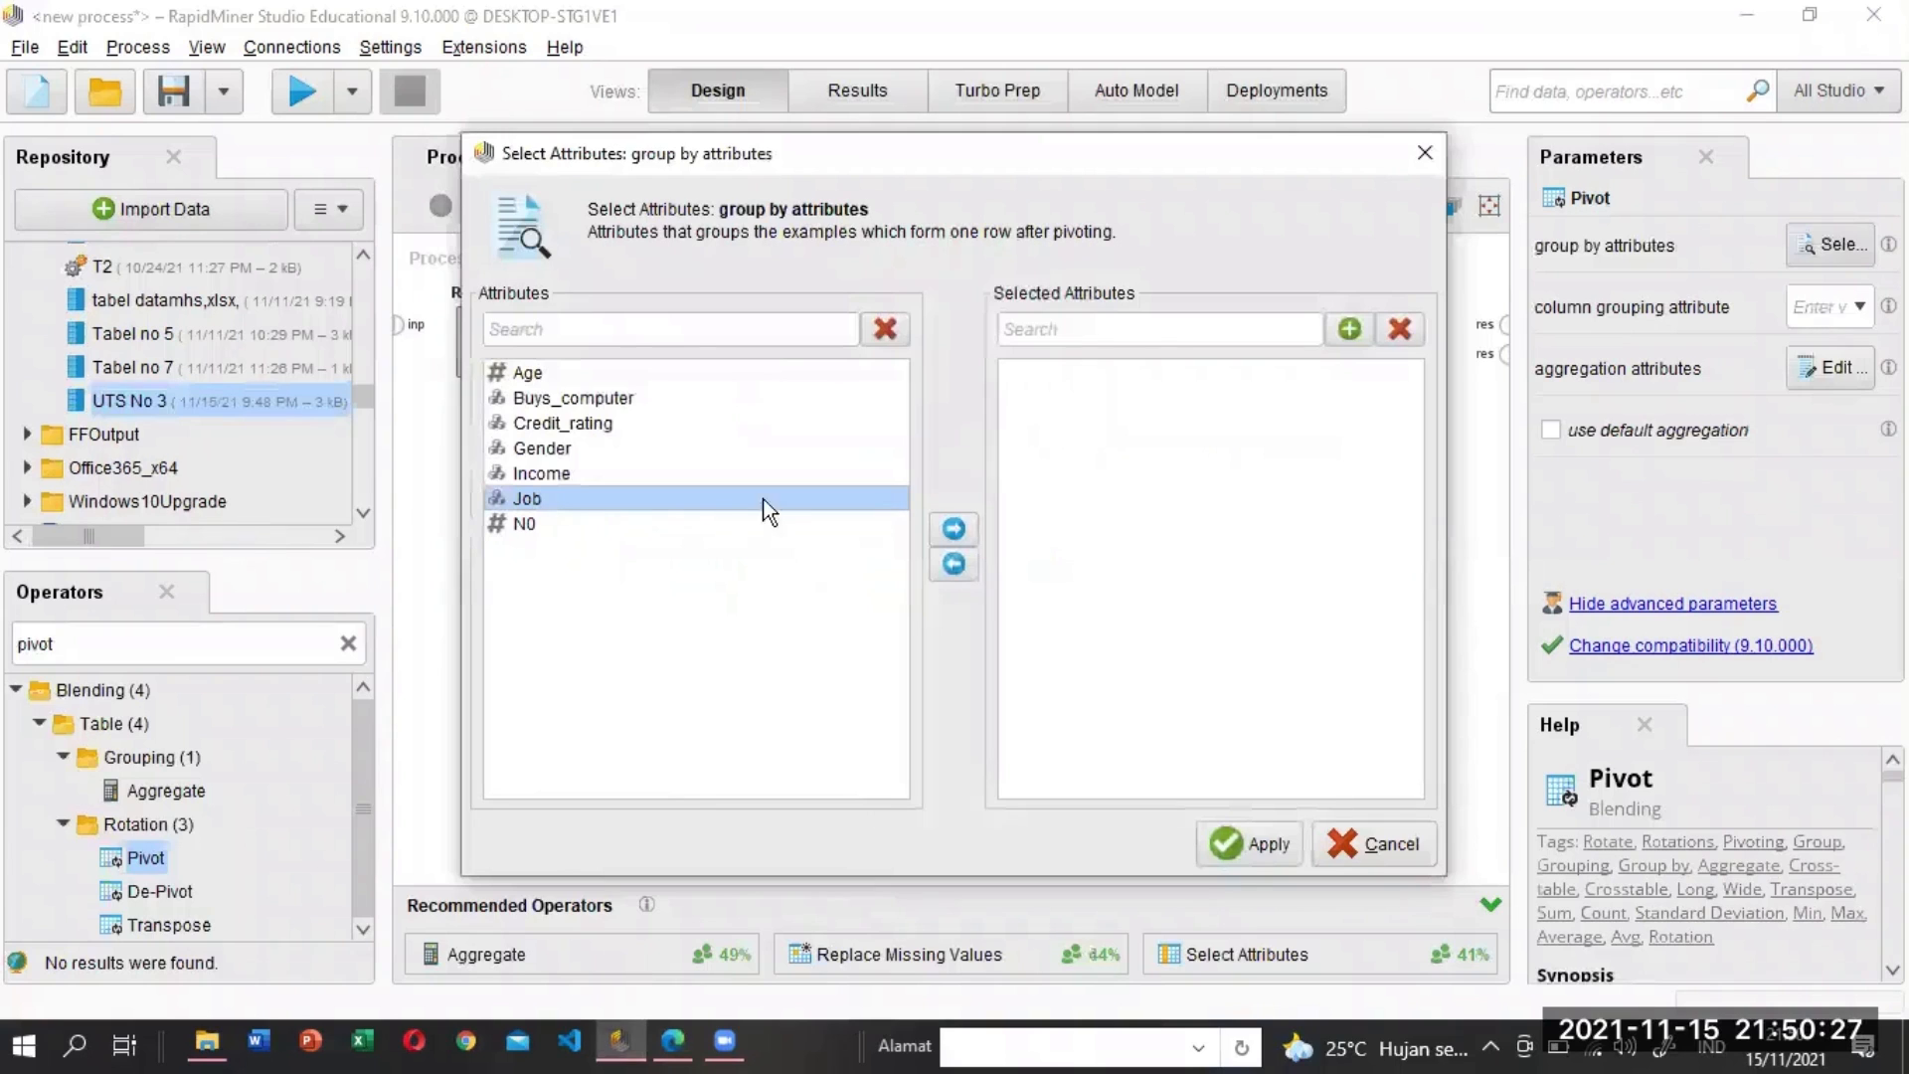
left_click(954, 533)
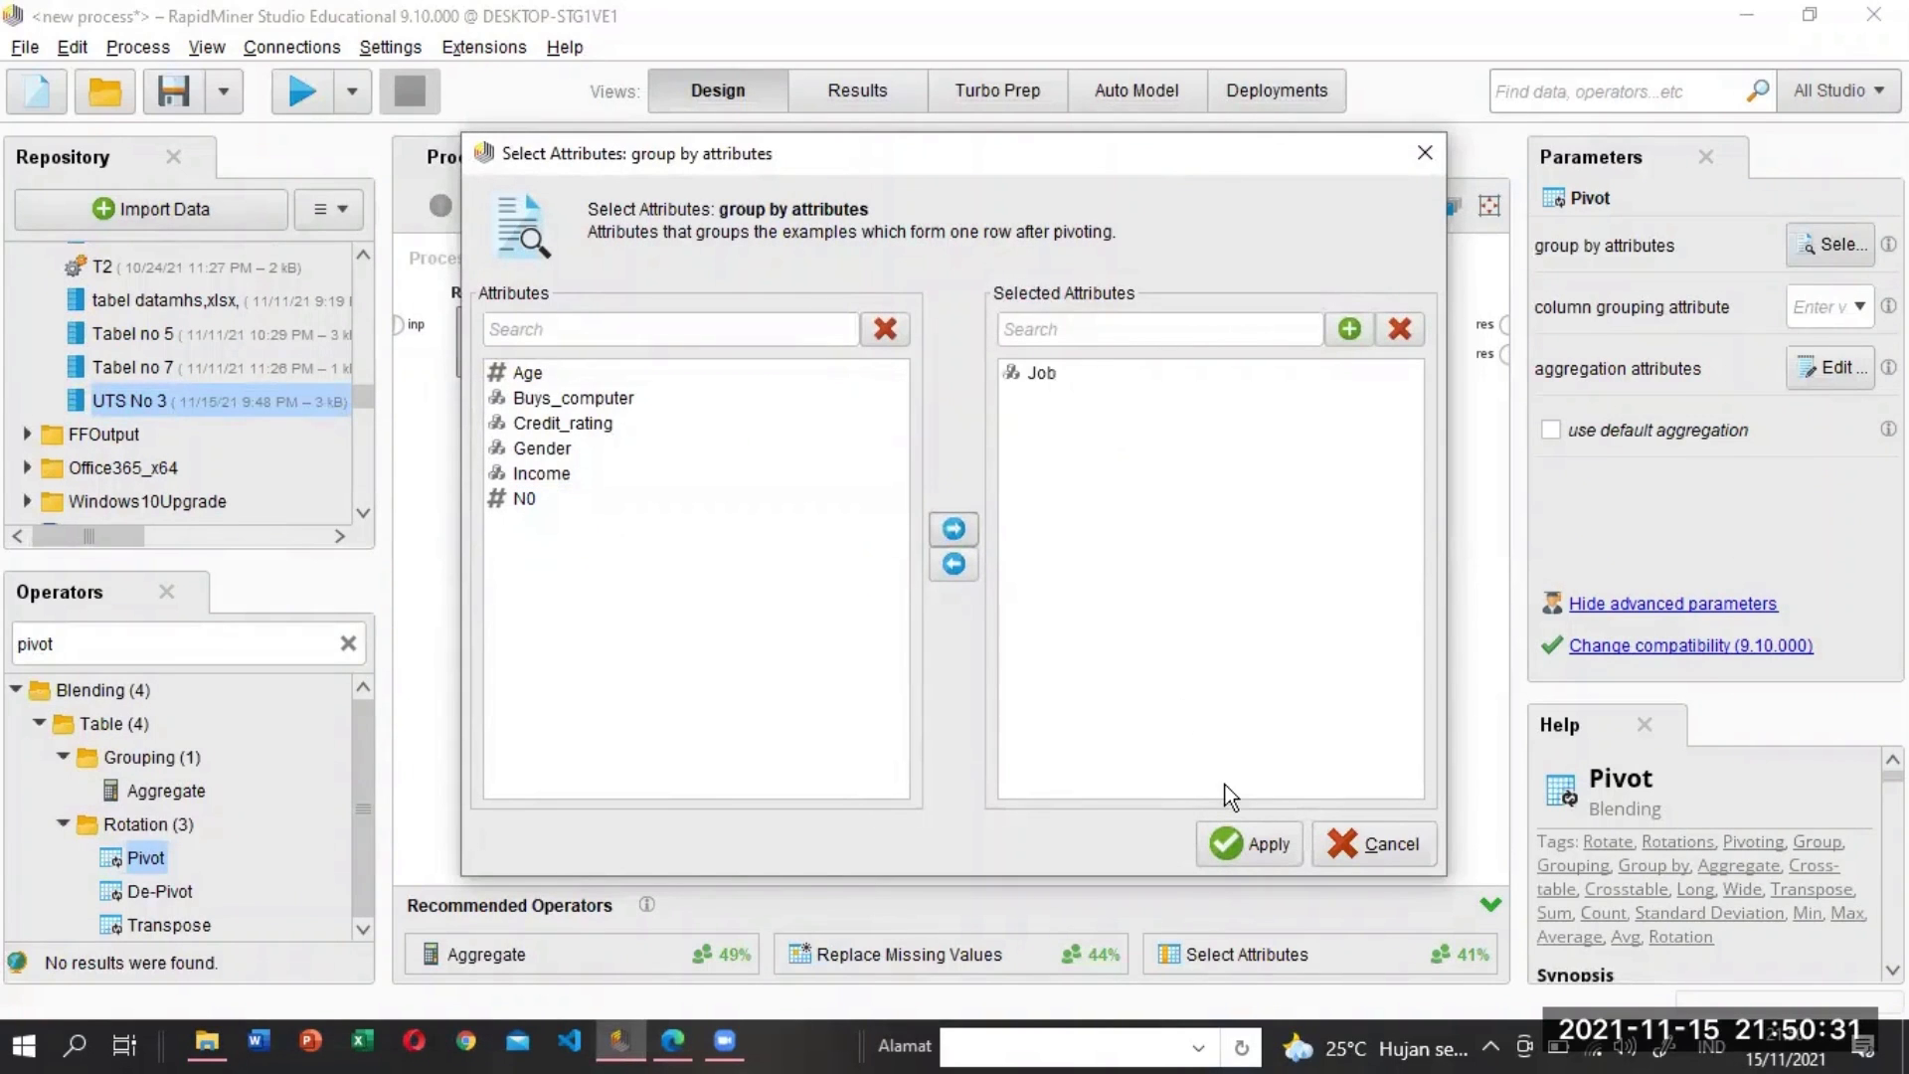
left_click(1261, 841)
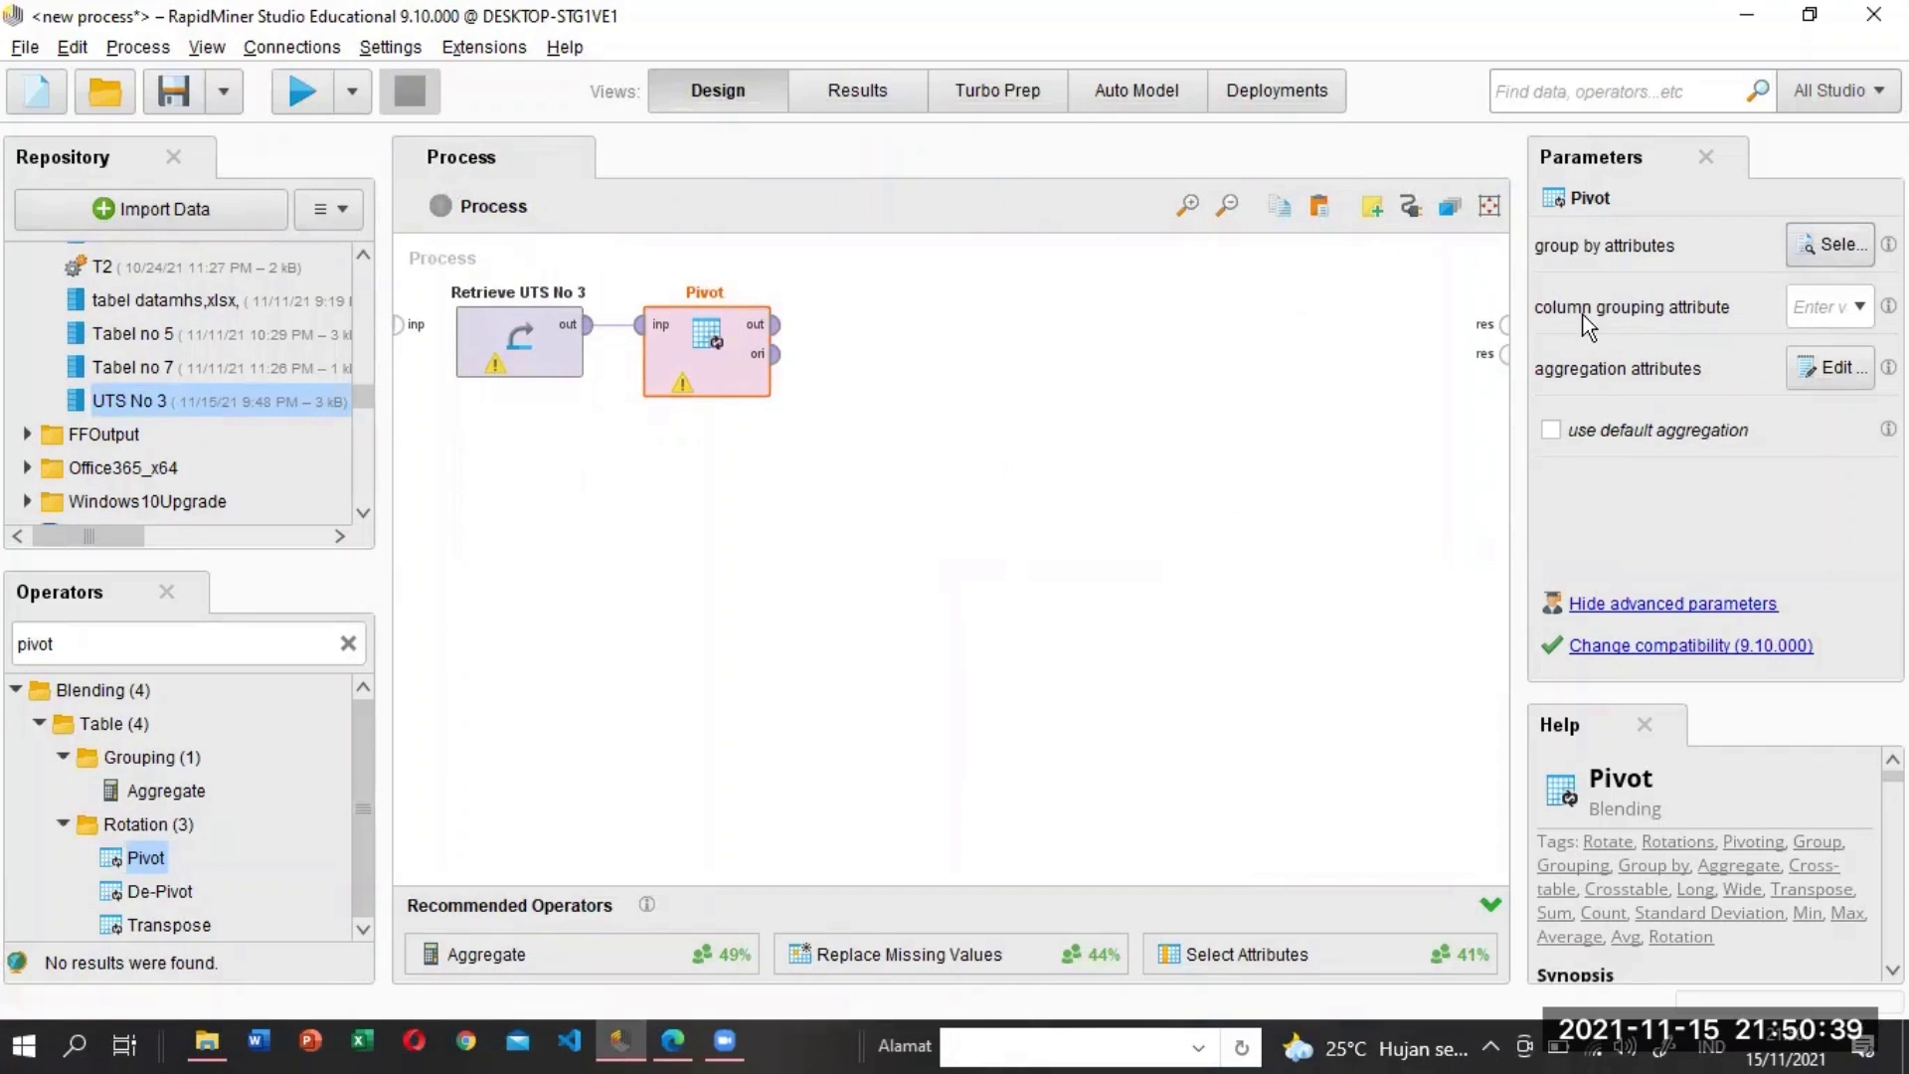
Set Income as the Pivot's column grouping attribute and add Buys_computer with the count function as its aggregation attribute.
left_click(1859, 308)
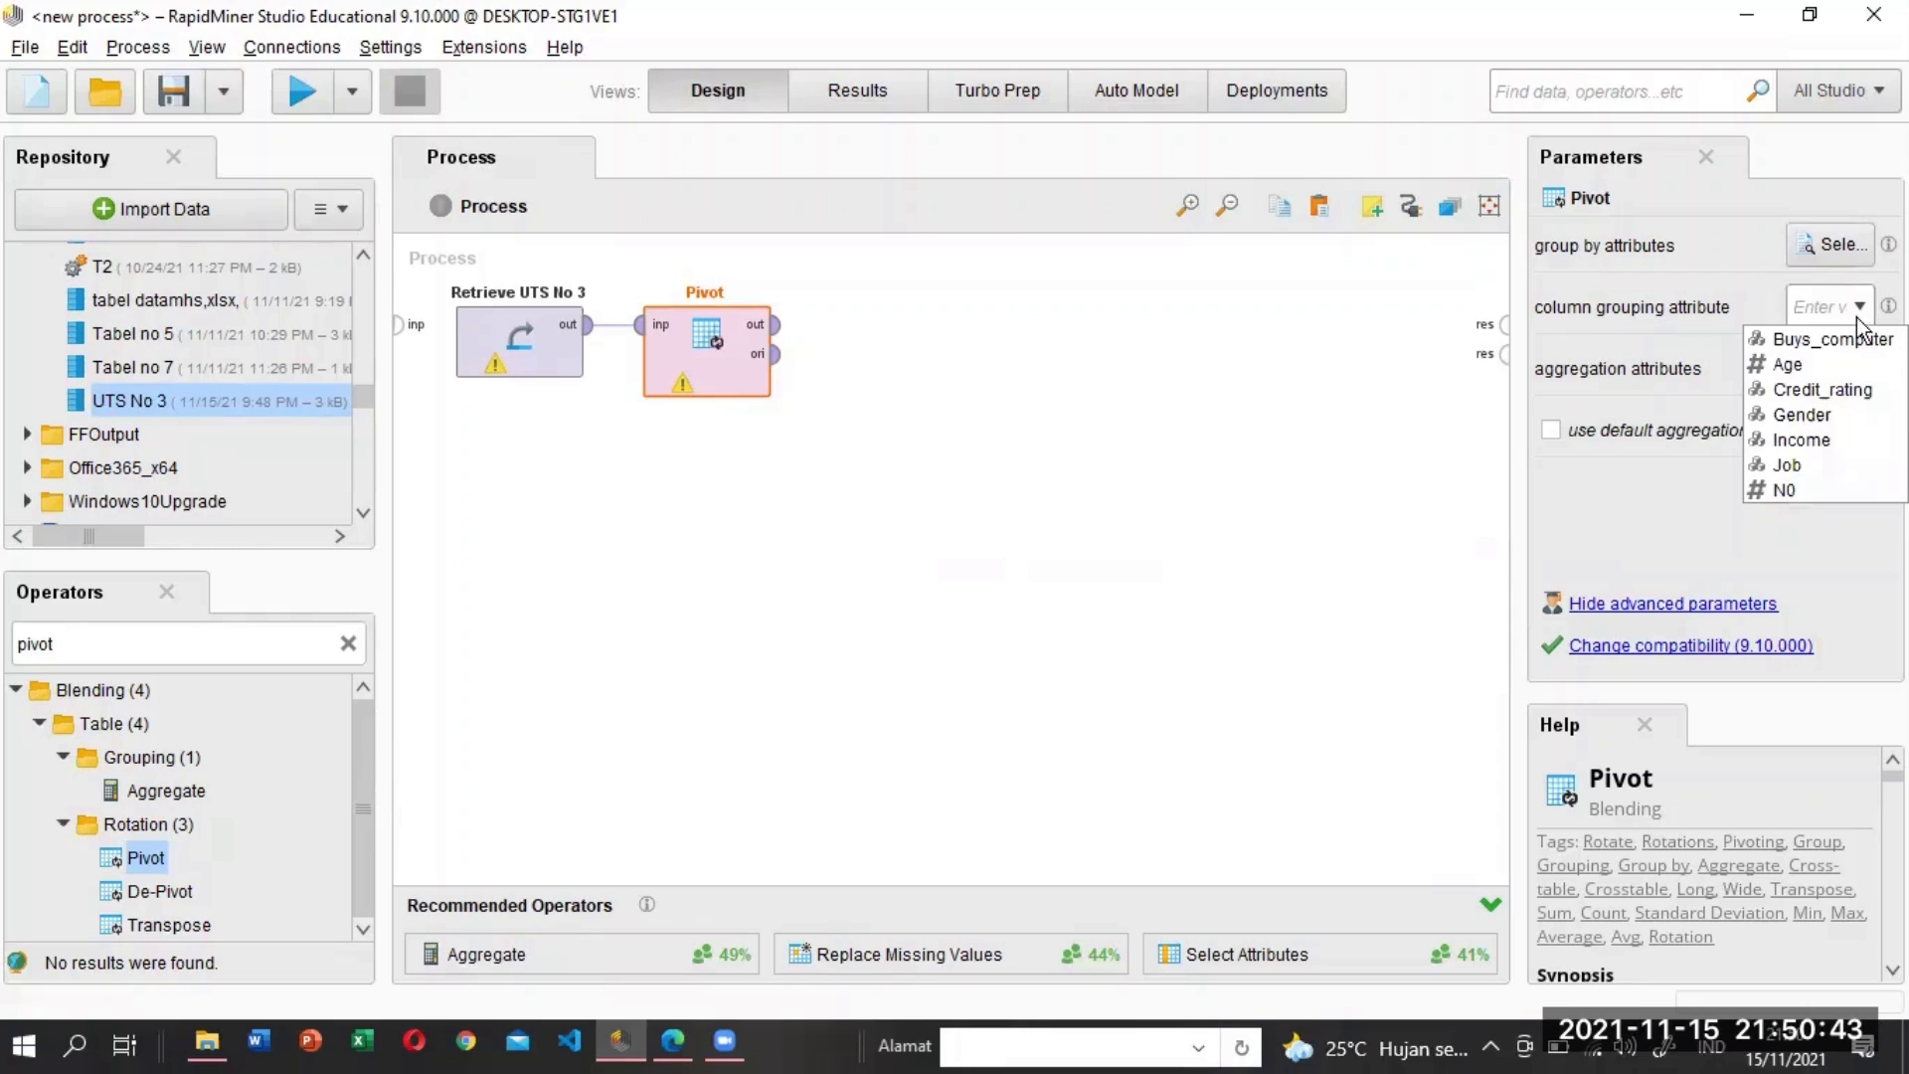
left_click(1797, 441)
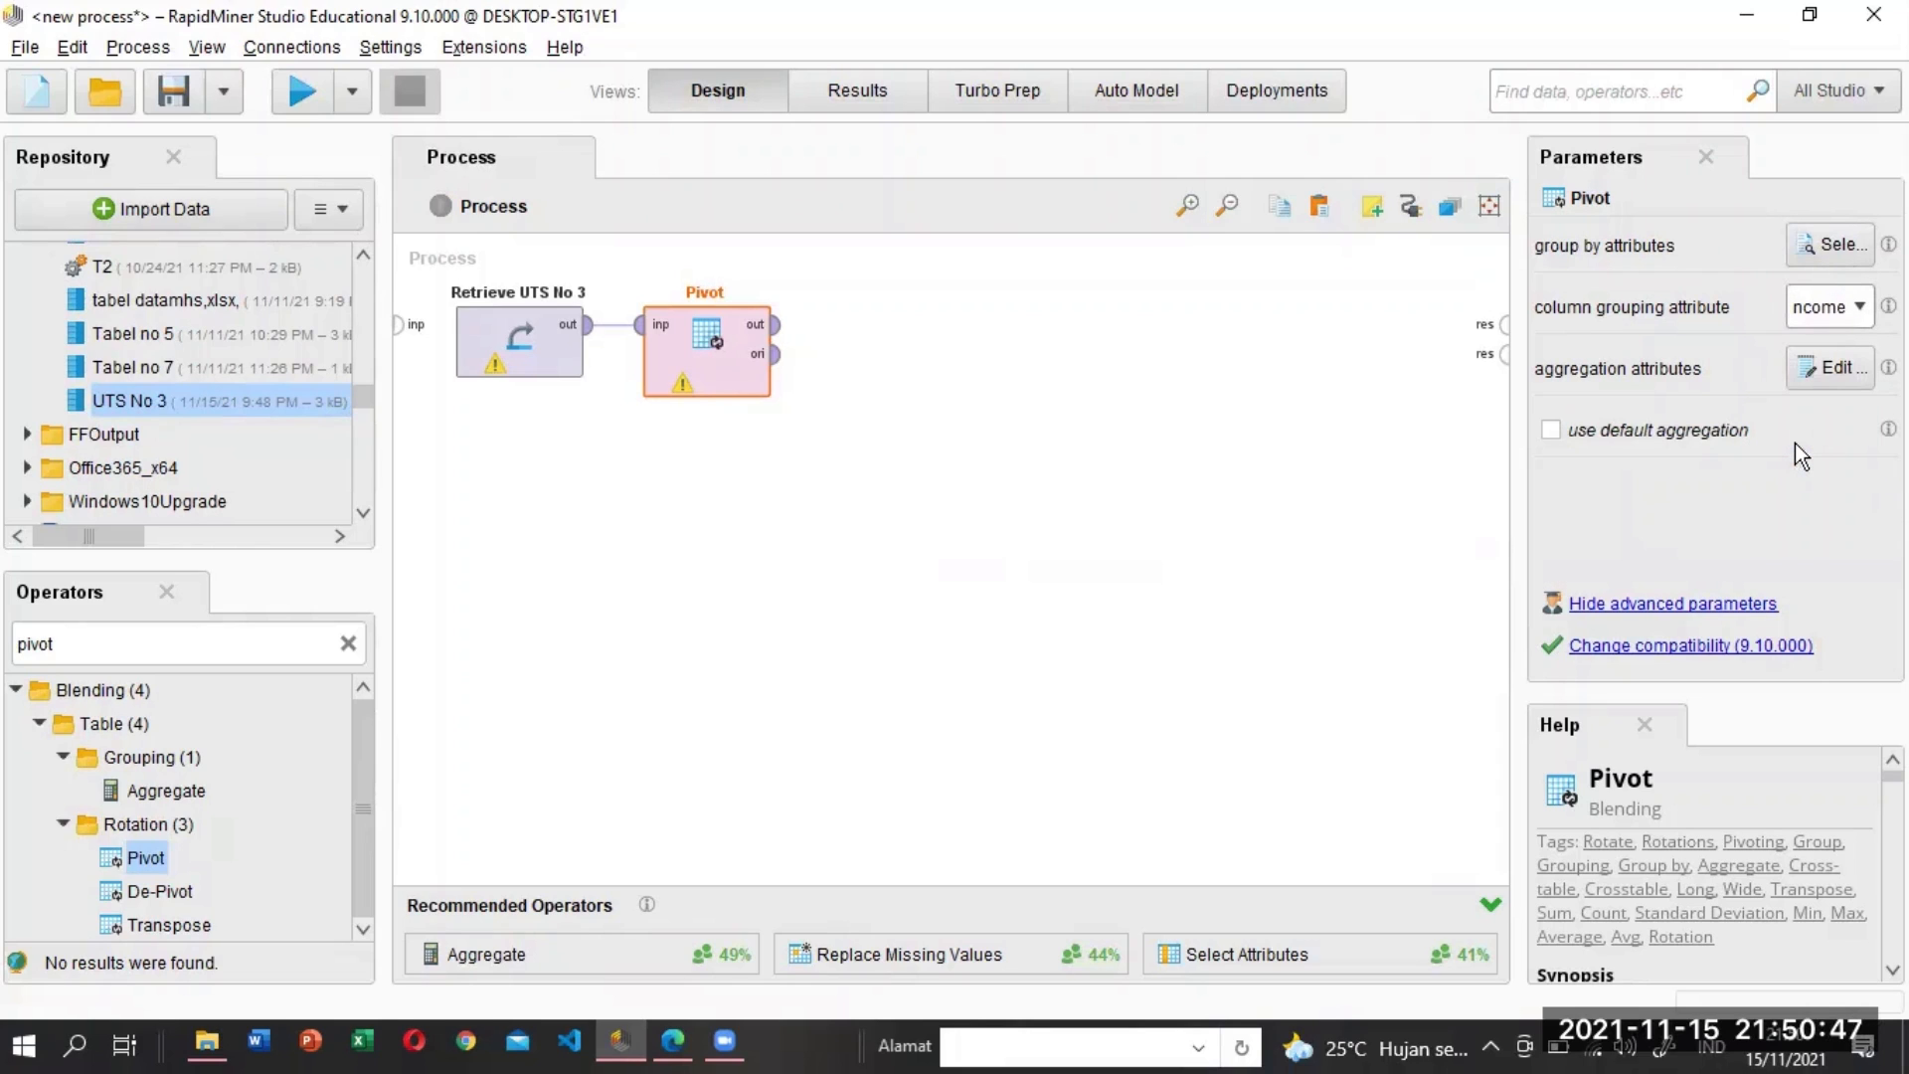
left_click(1812, 369)
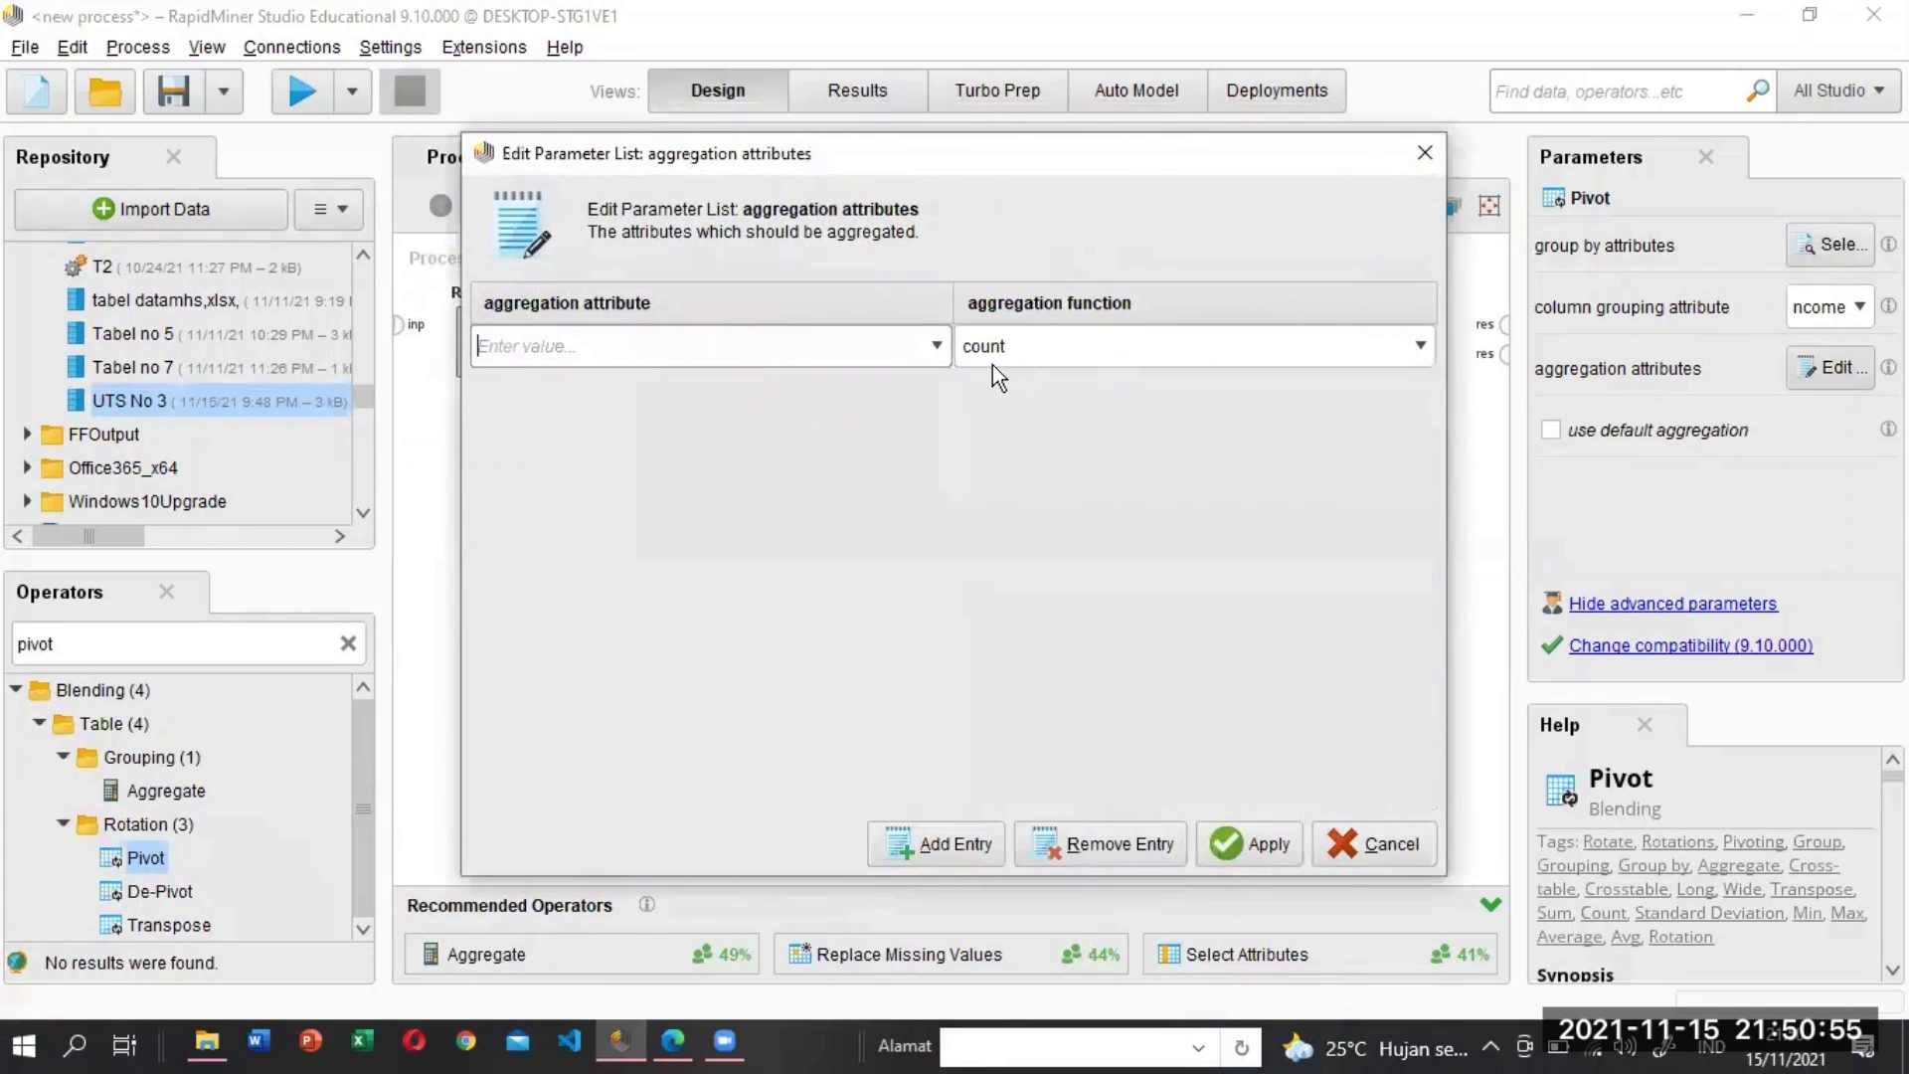
left_click(937, 346)
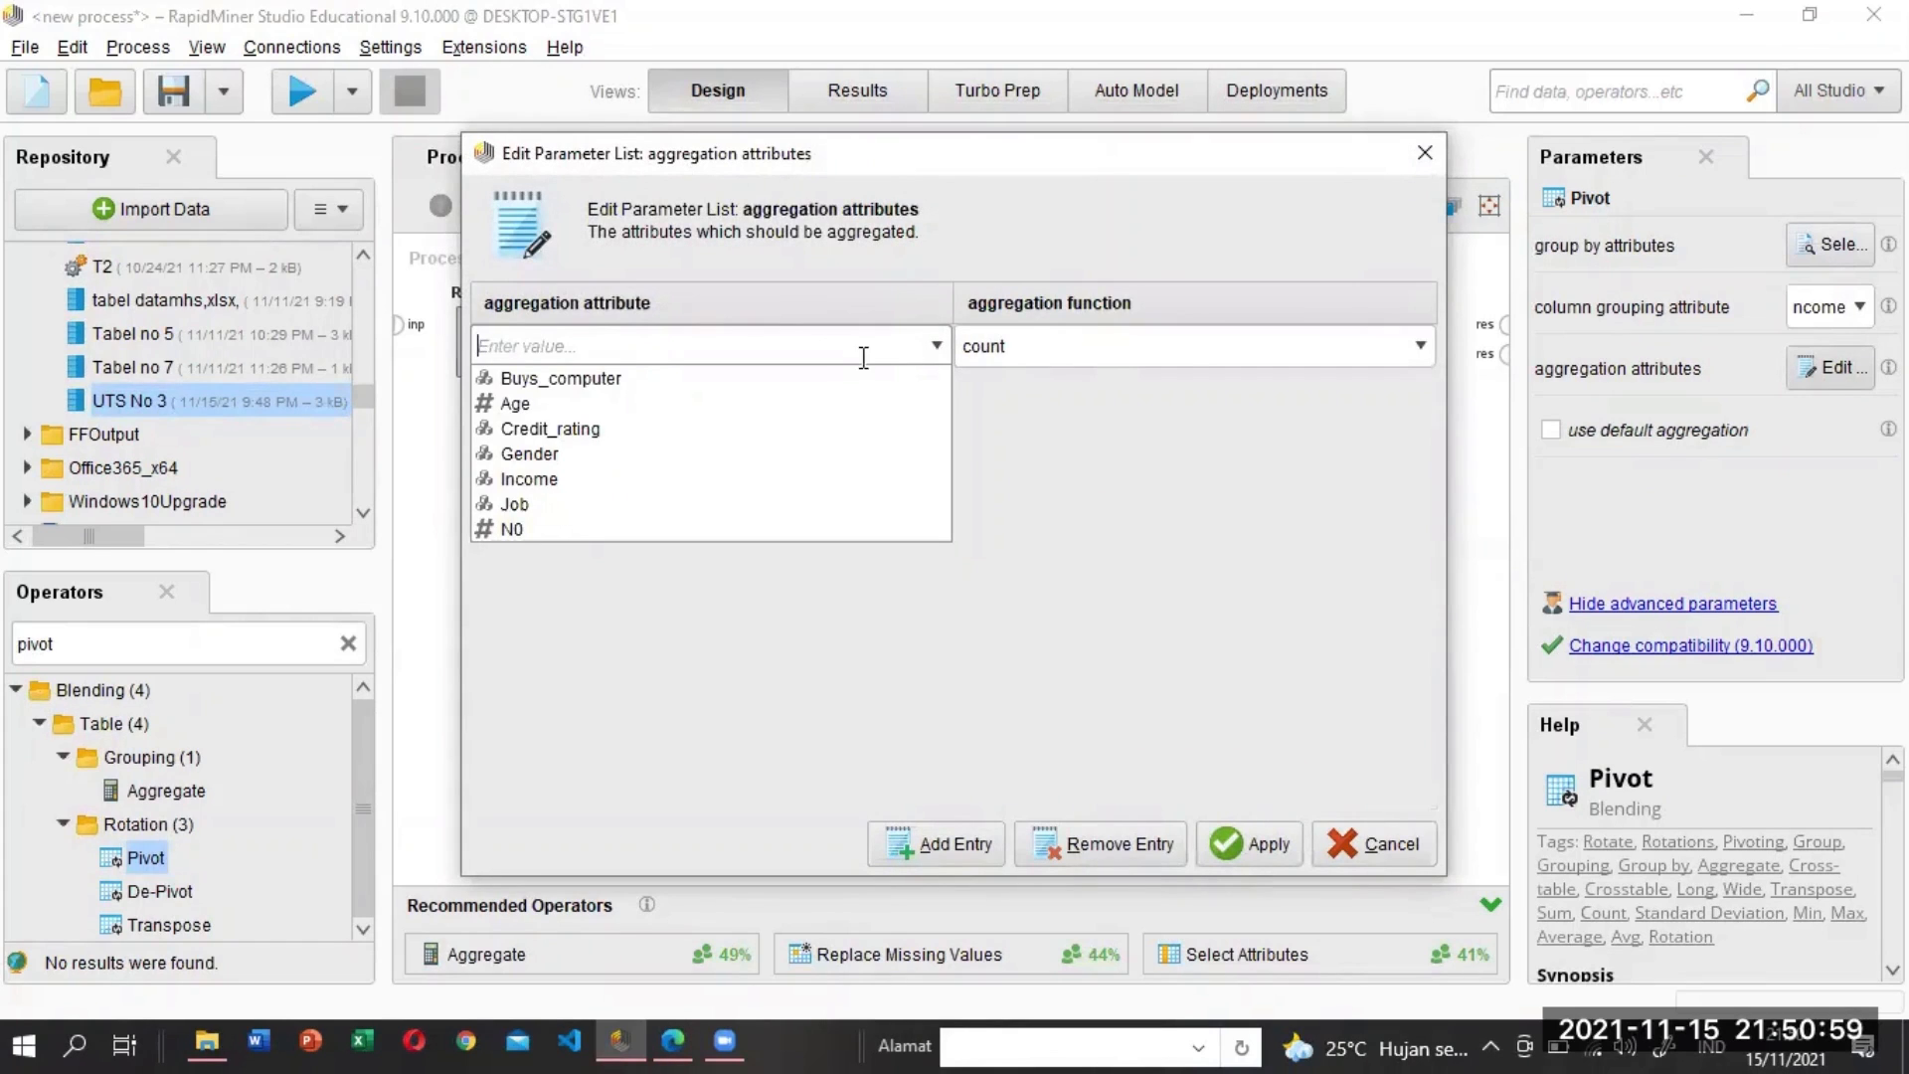
left_click(748, 379)
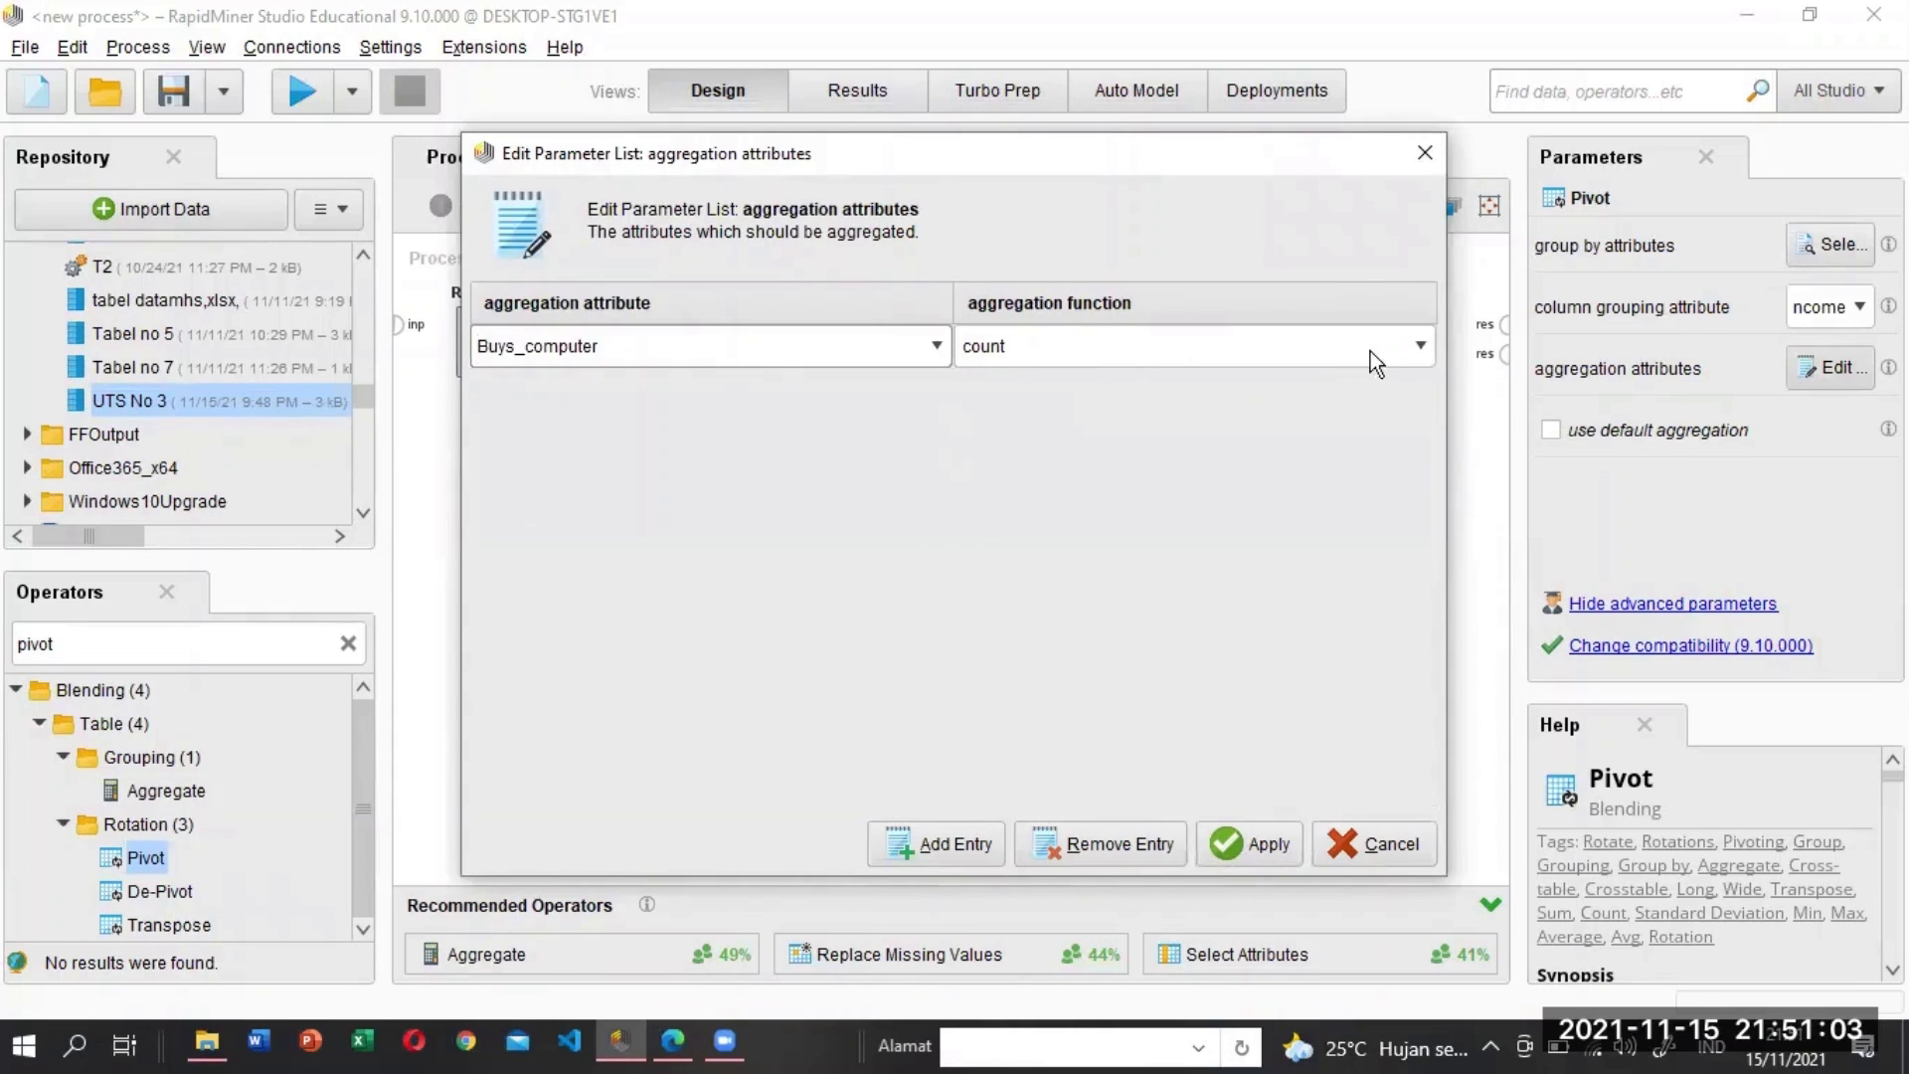
left_click(1420, 344)
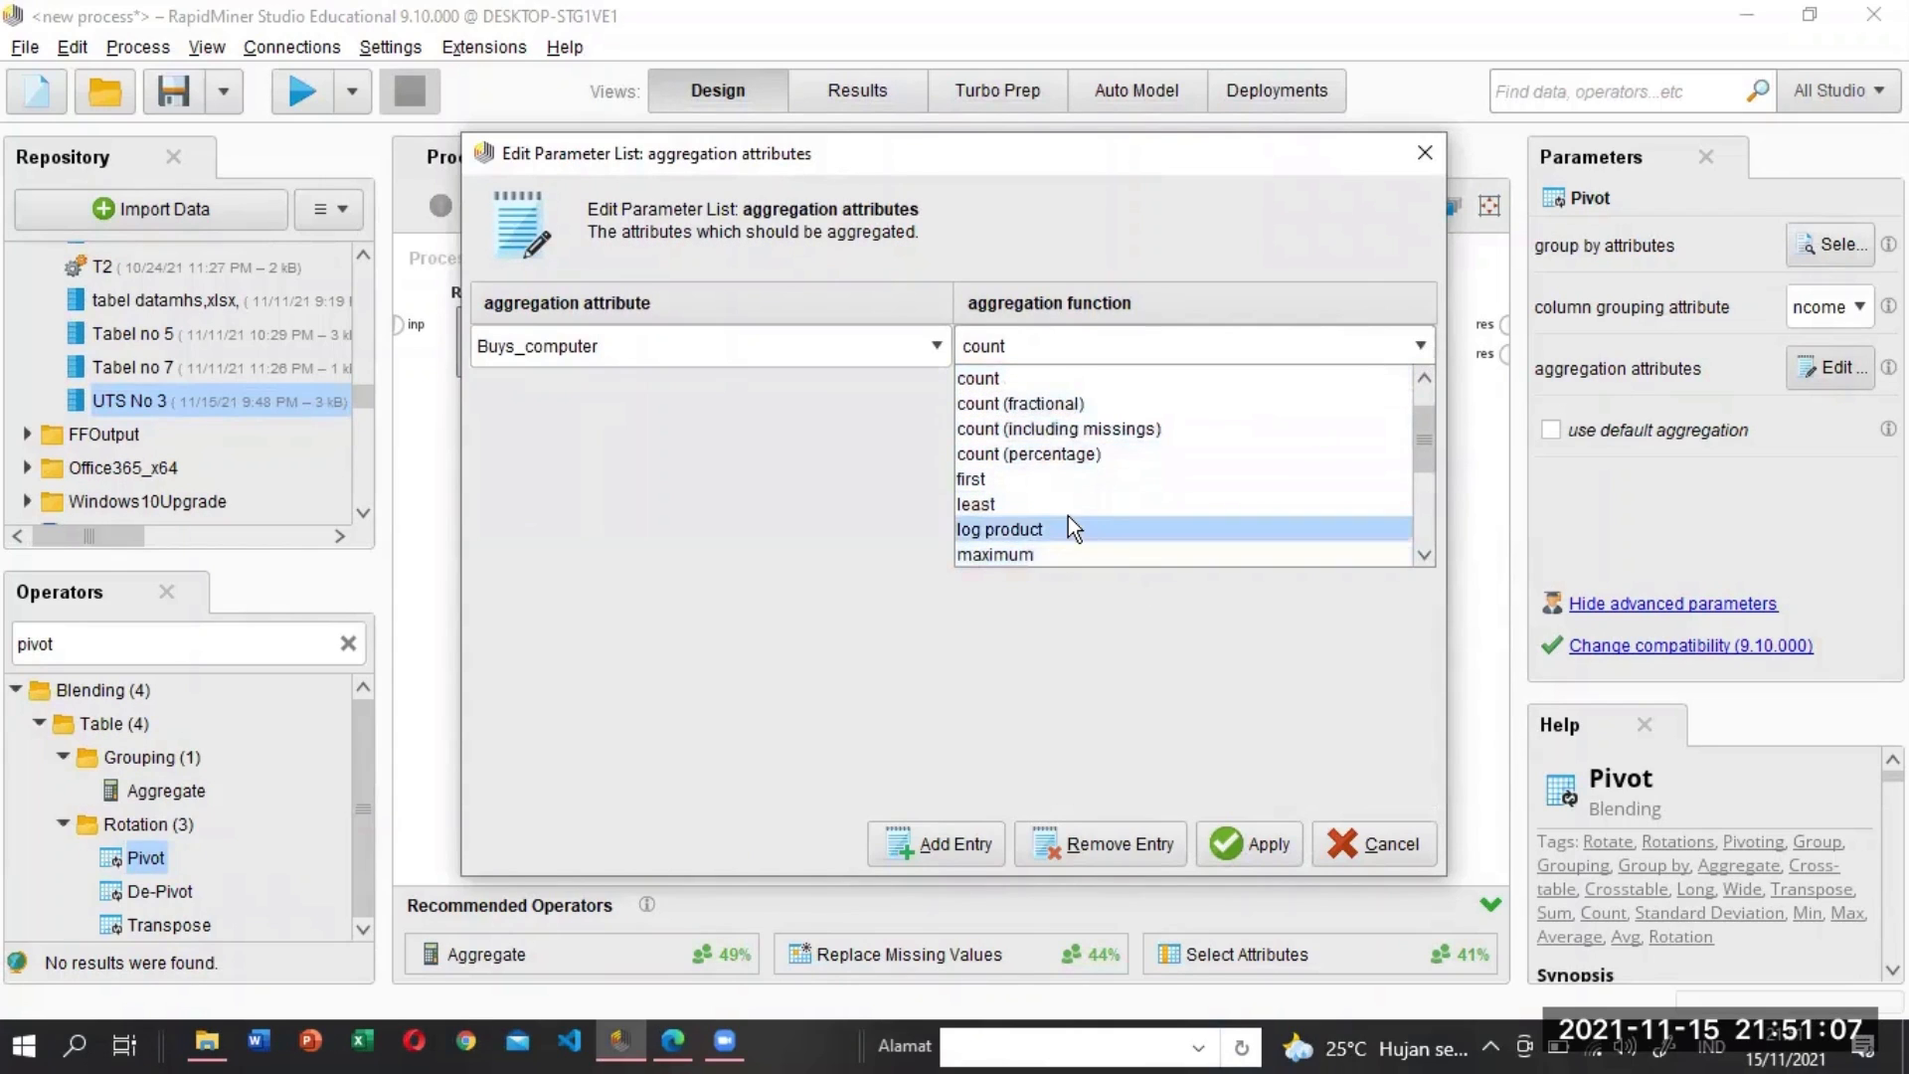
left_click(1010, 383)
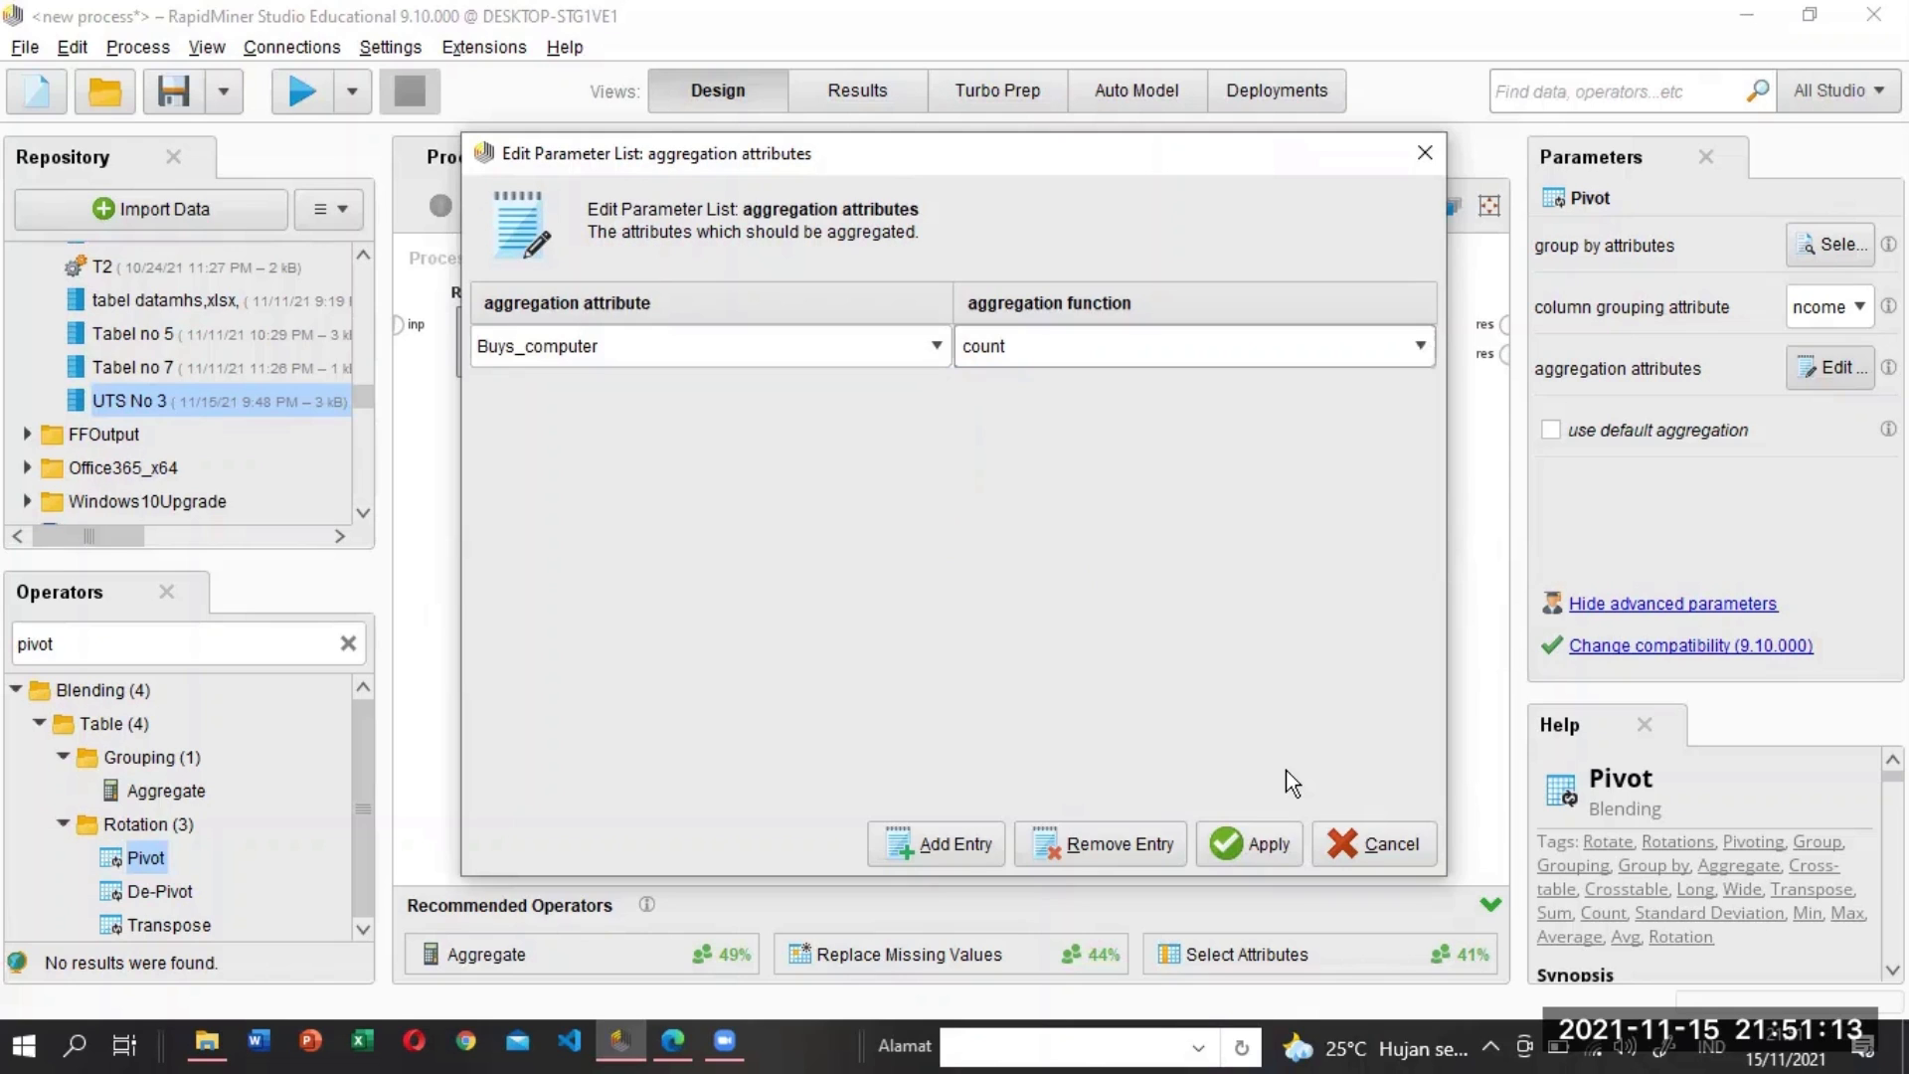
left_click(1269, 845)
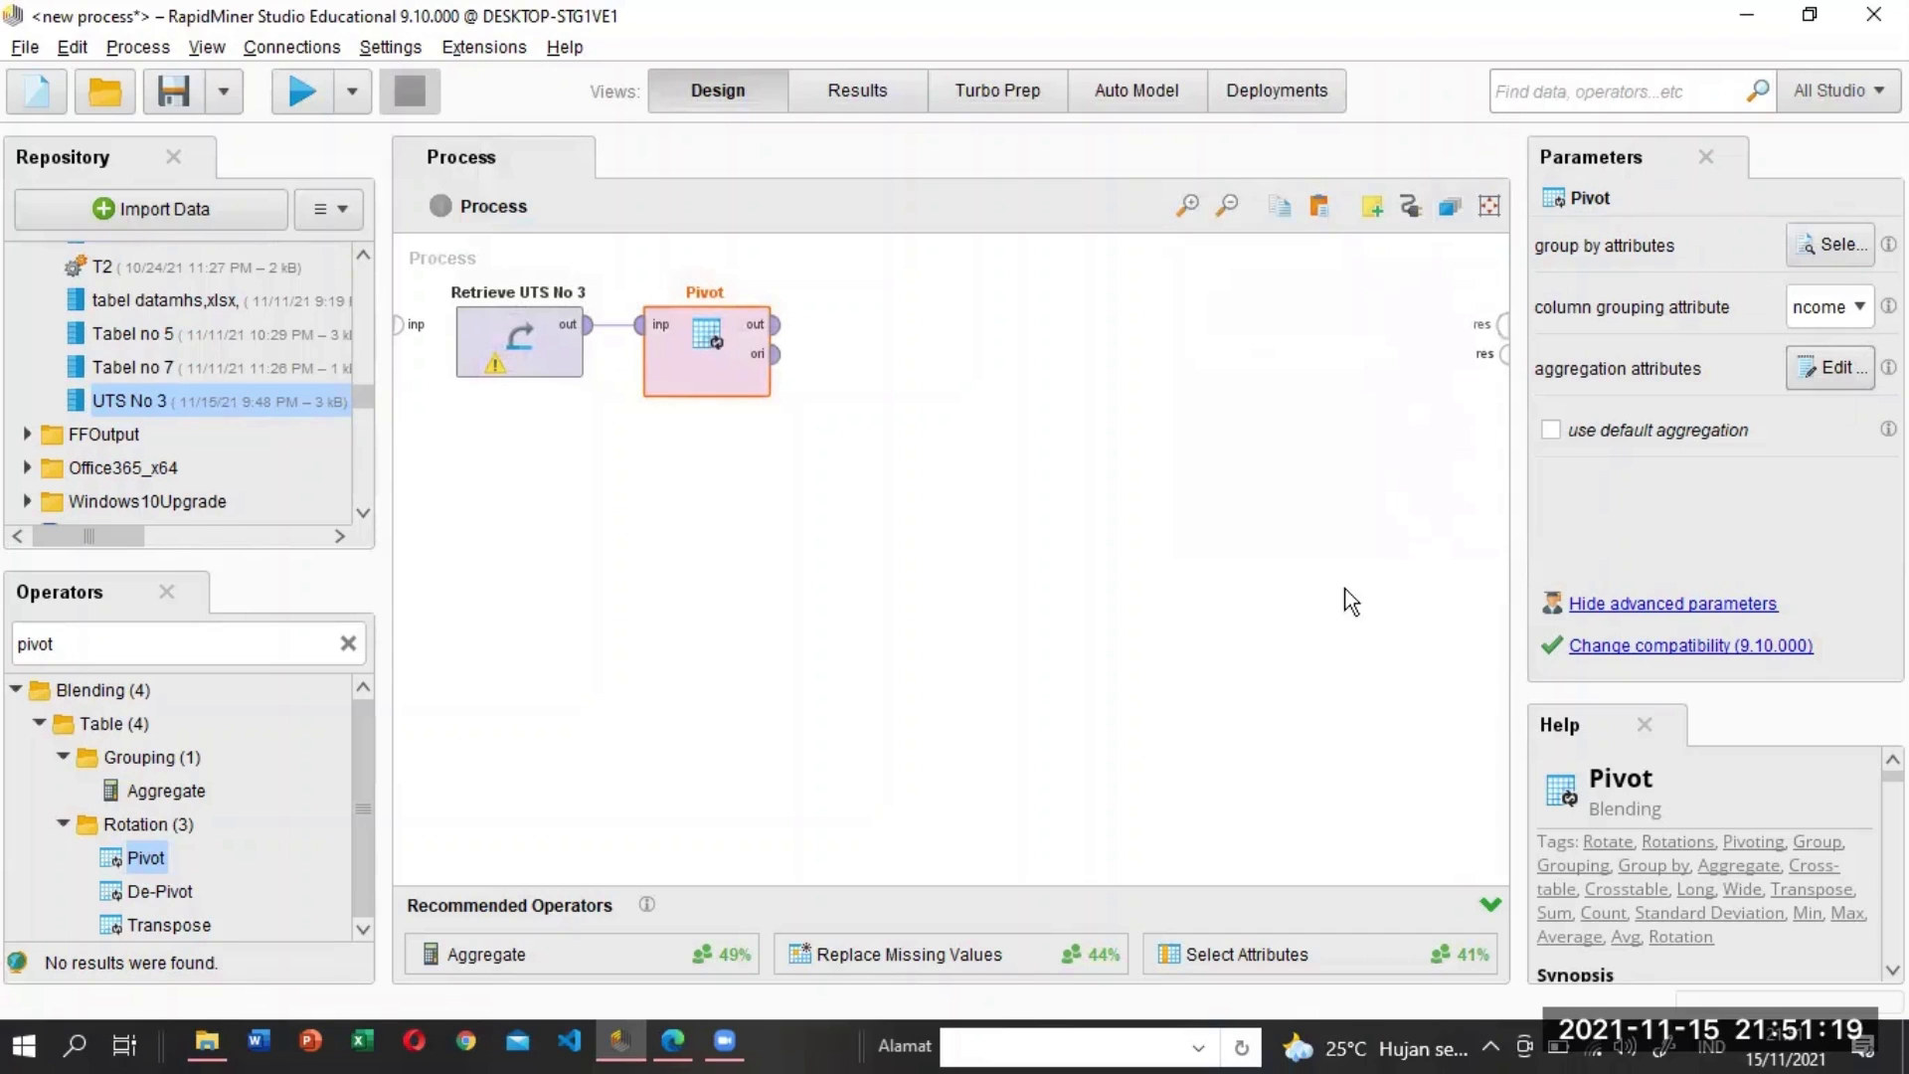
Connect the Pivot output to the process result and run the process, widening the result columns to show their full headings.
left_click_drag(782, 338, 1505, 324)
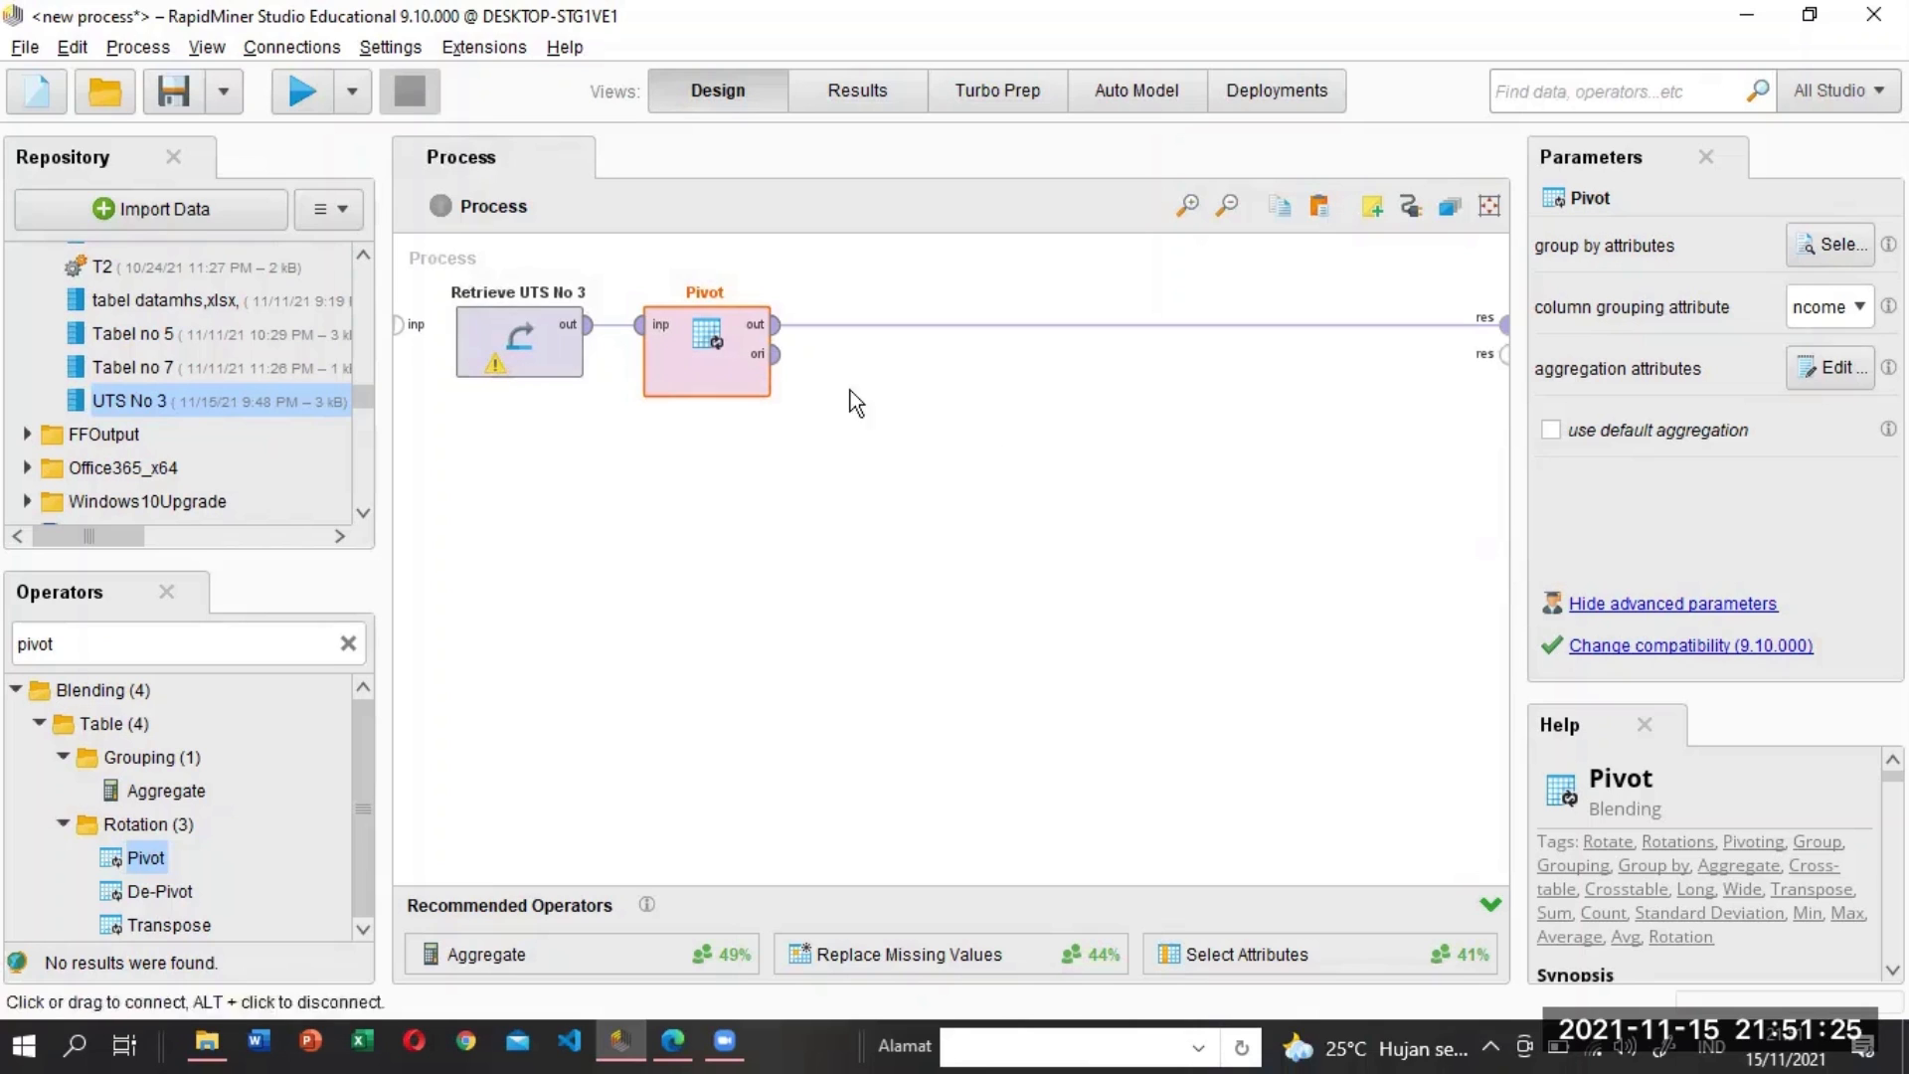
left_click(304, 98)
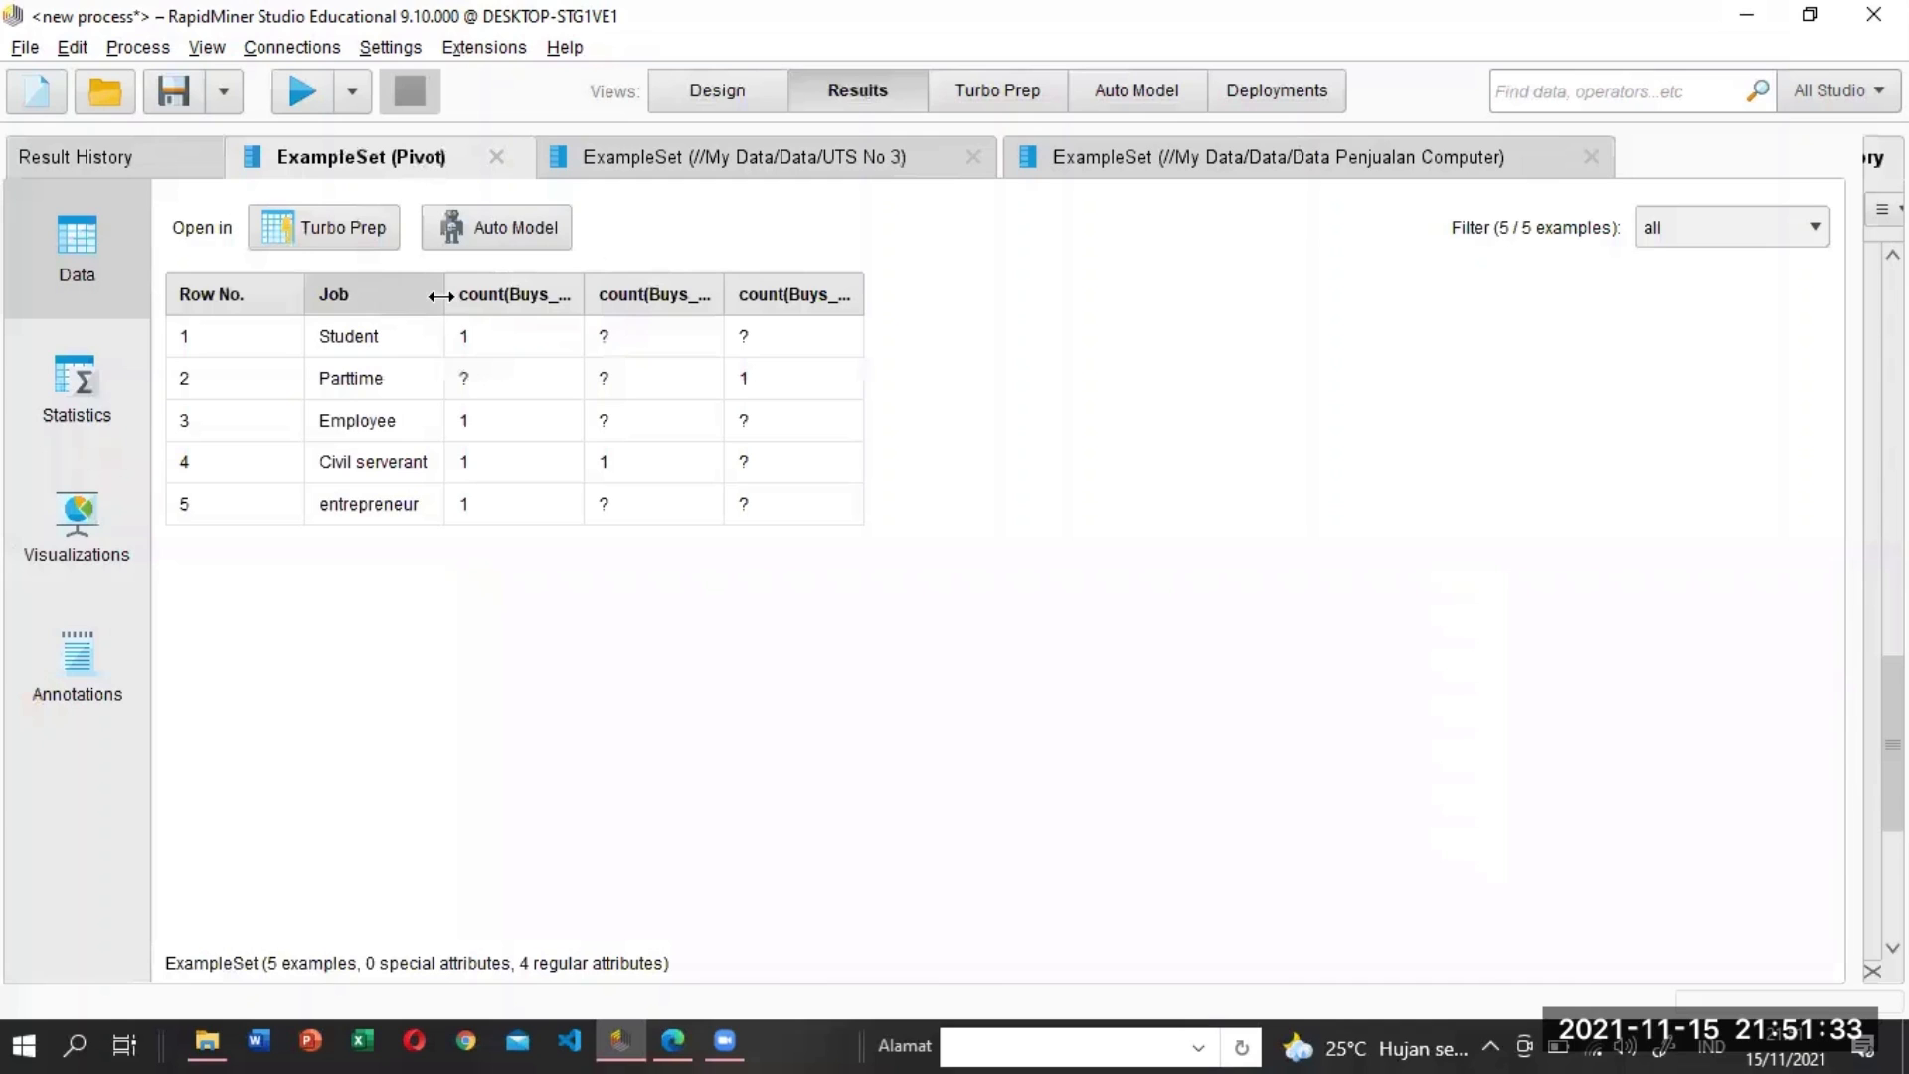
left_click_drag(440, 296, 484, 311)
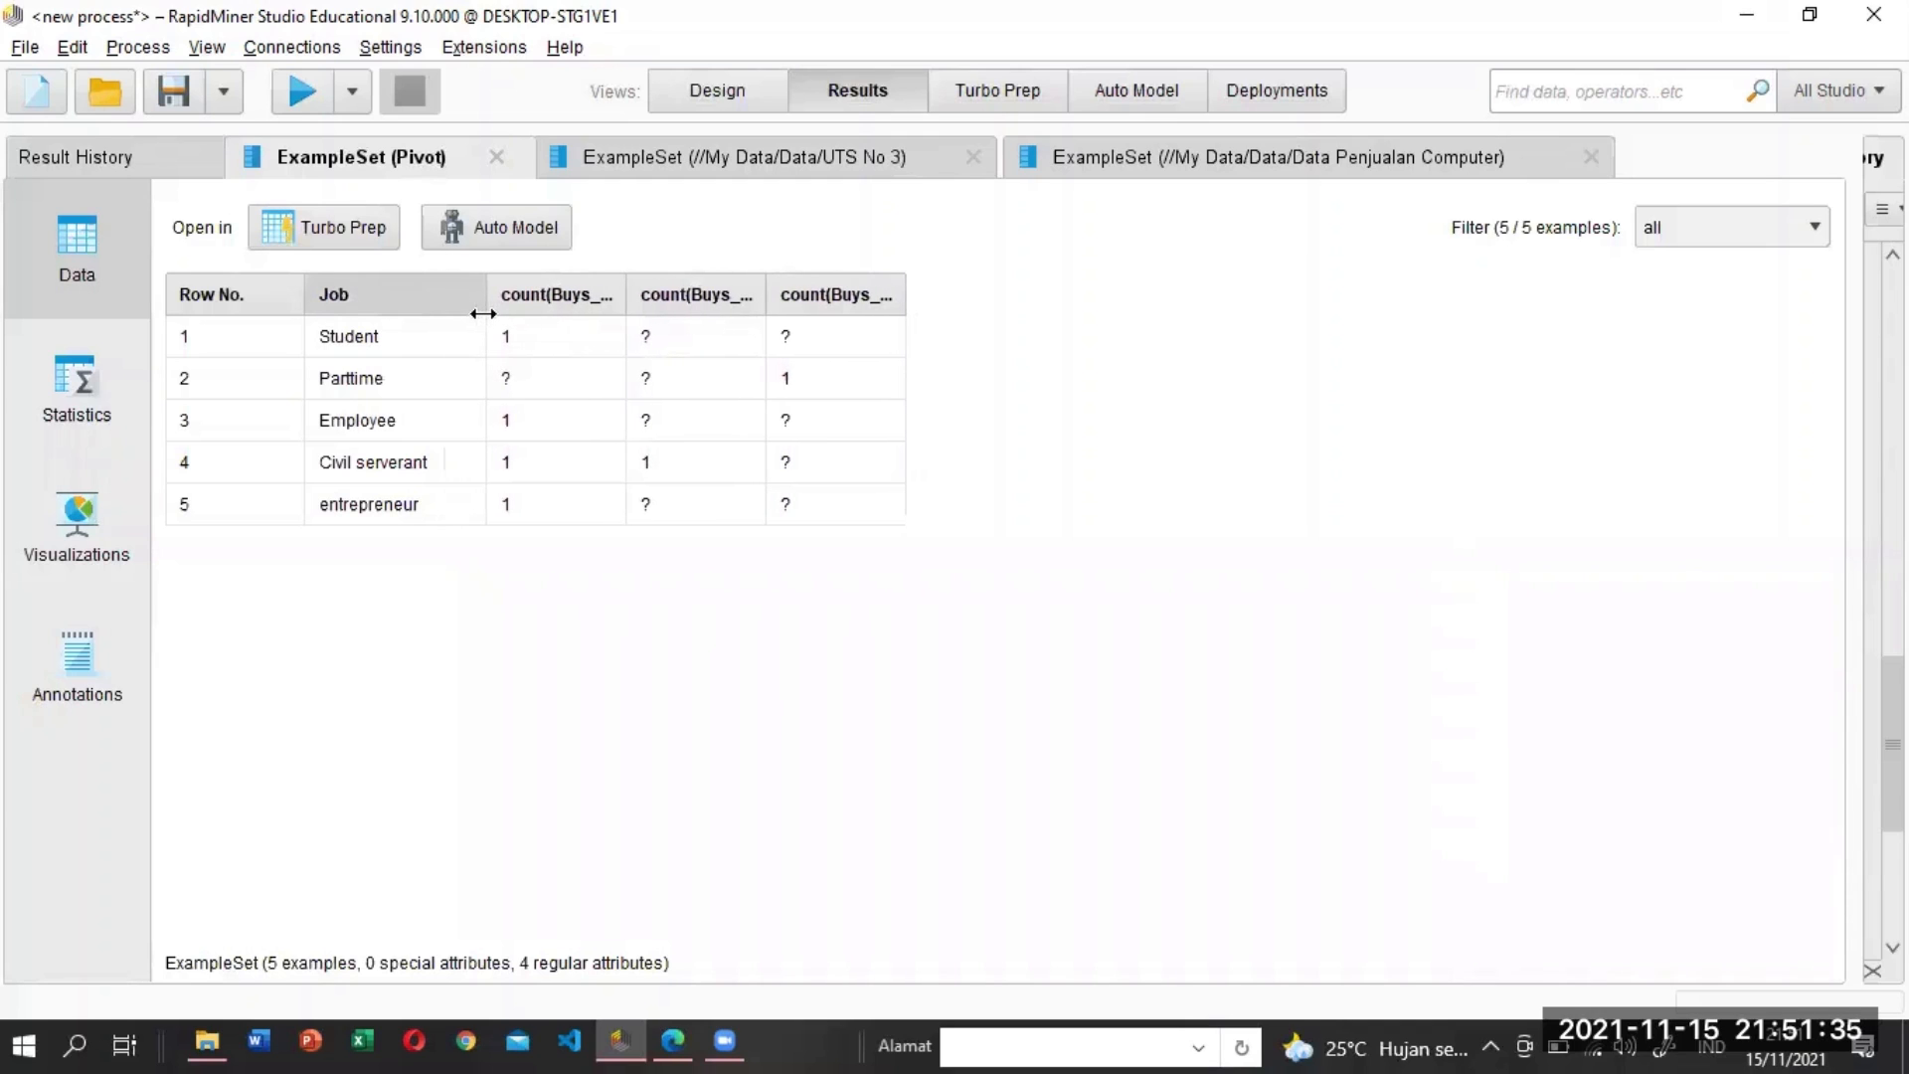
left_click_drag(625, 299, 761, 301)
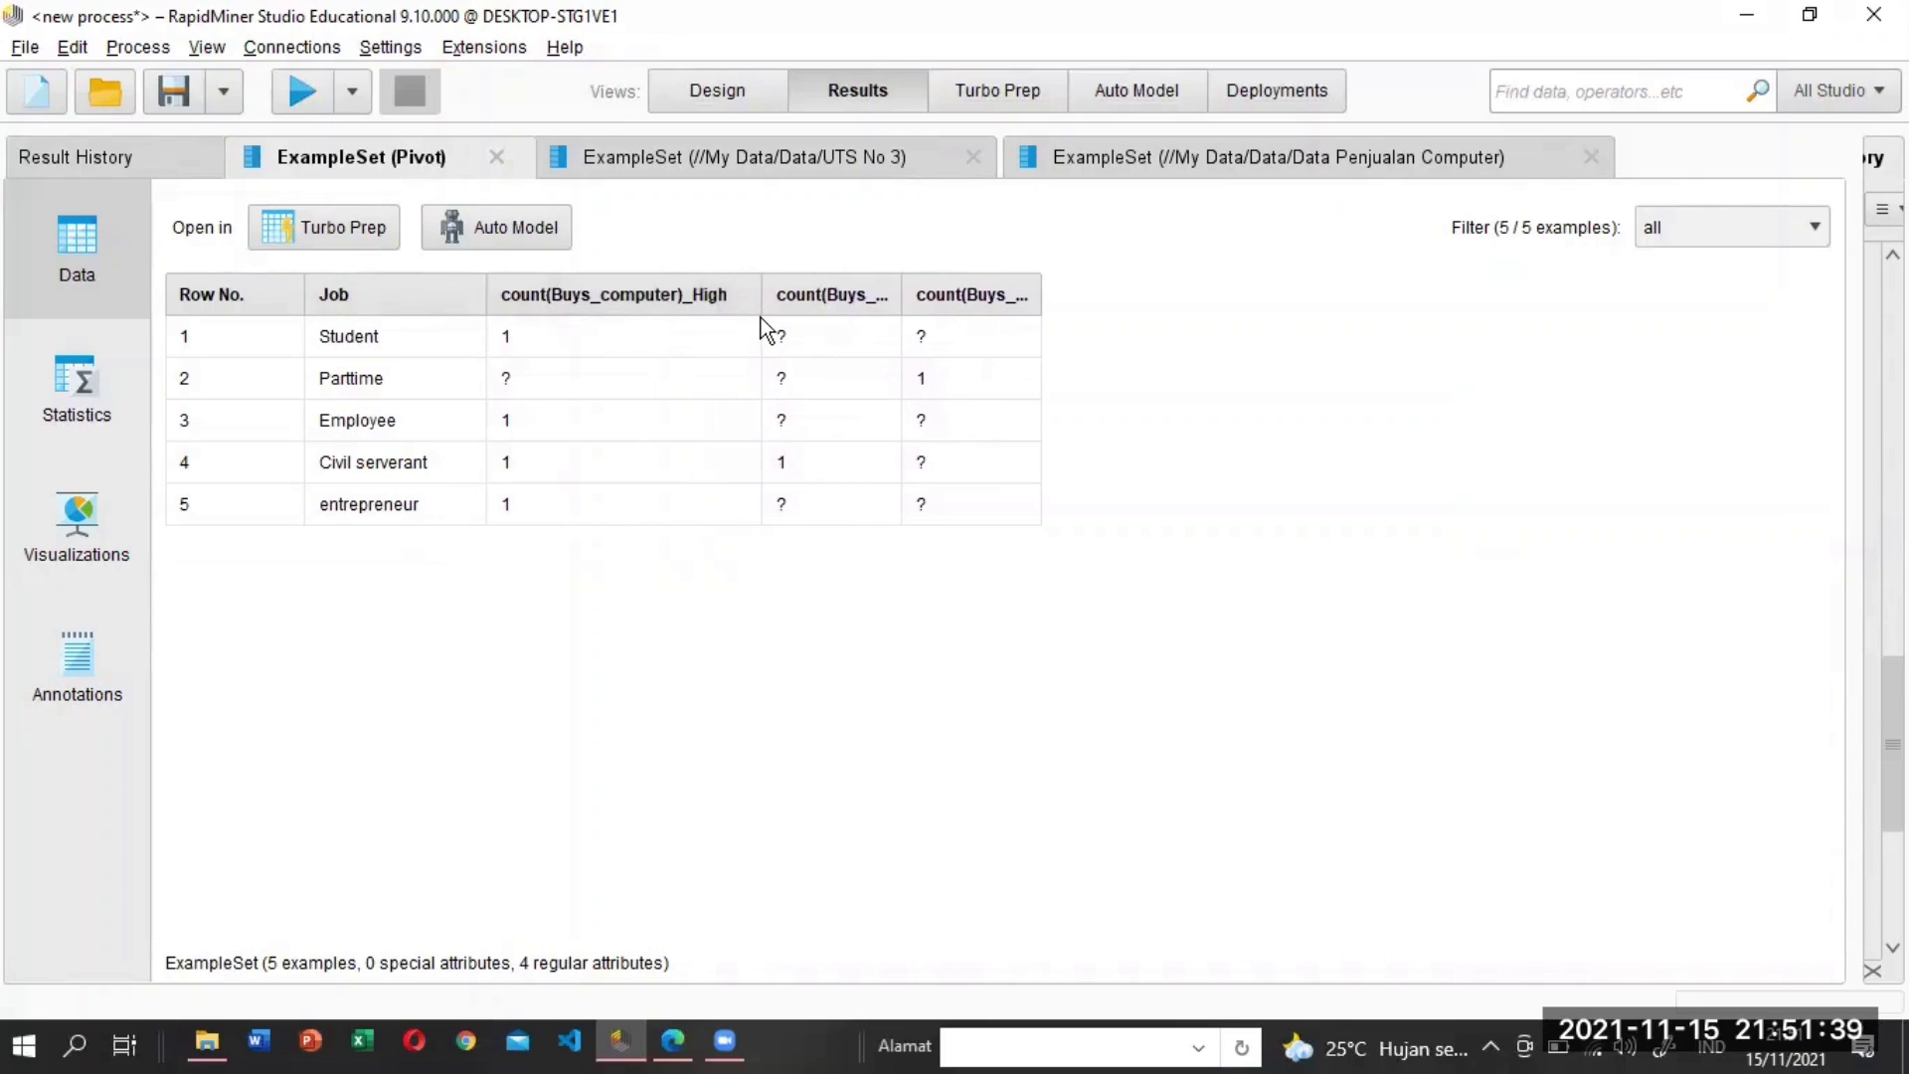
left_click_drag(900, 292, 1036, 305)
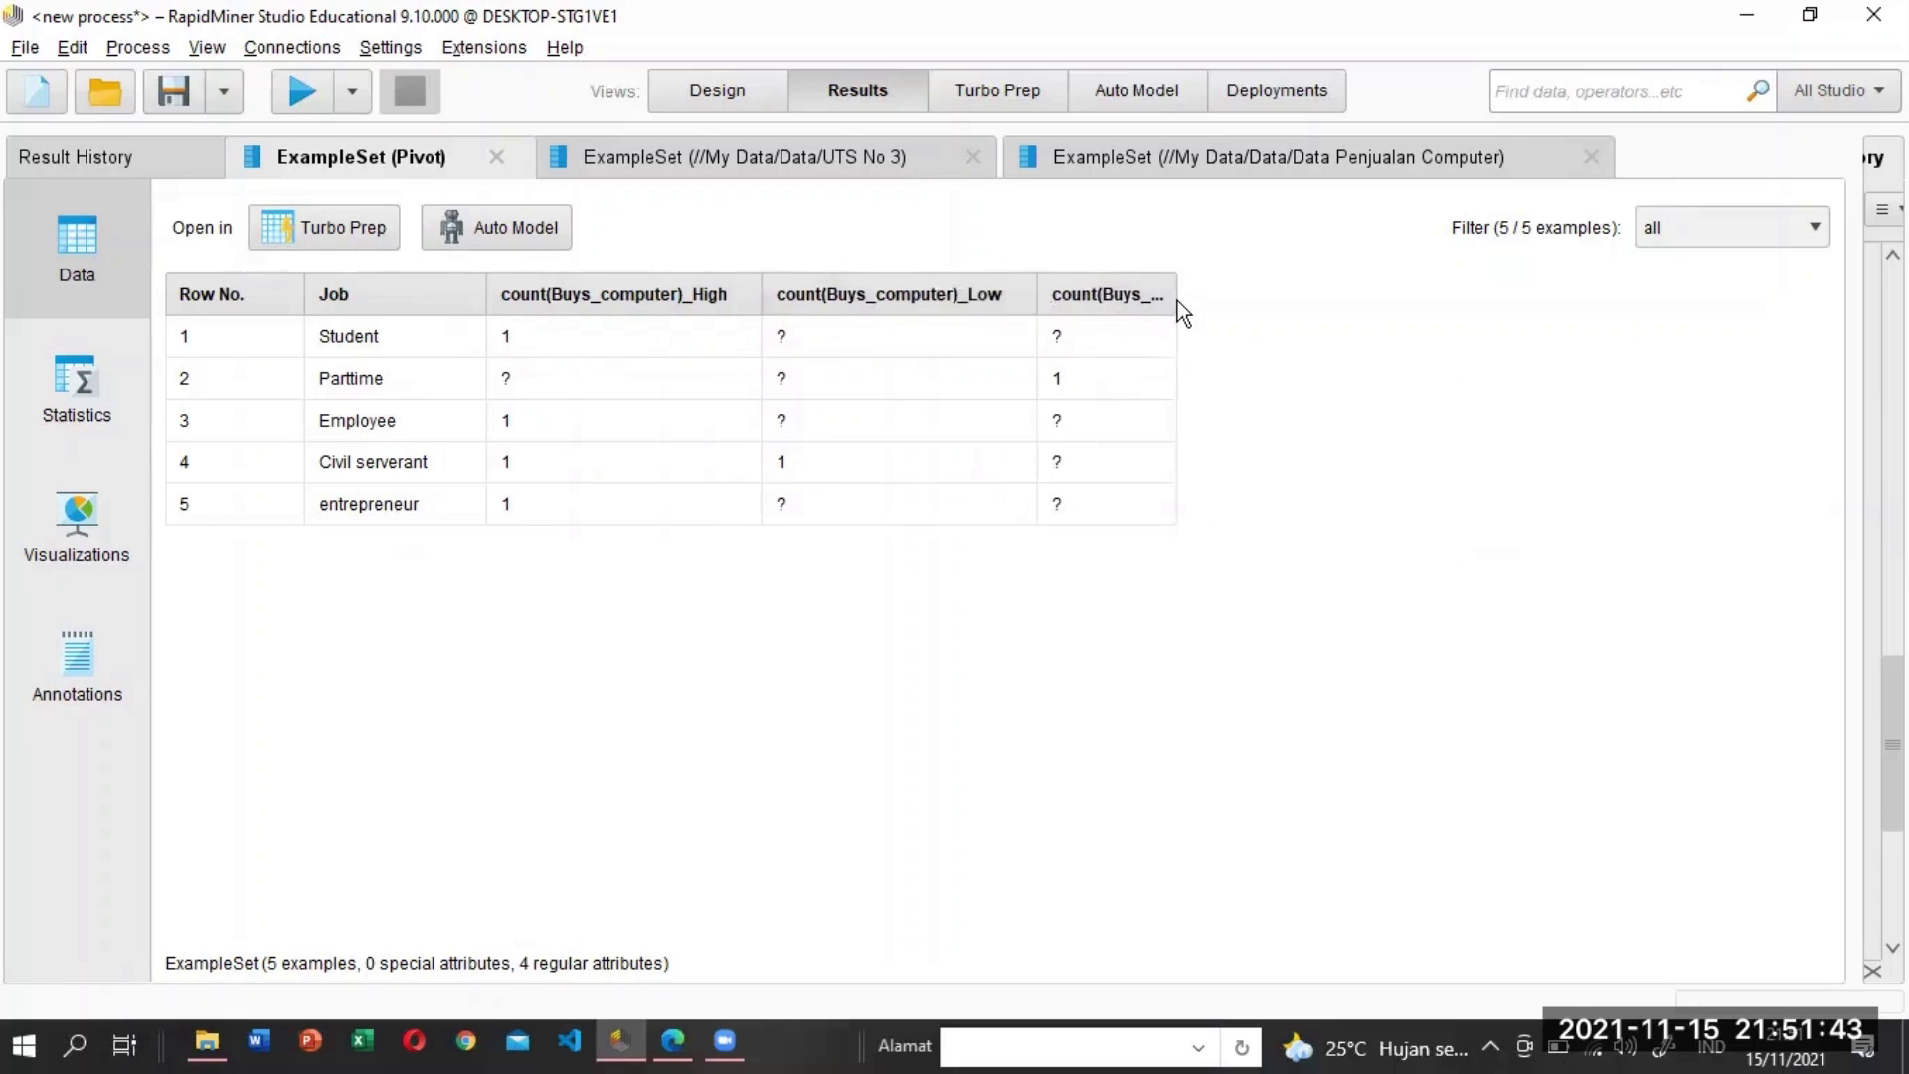
left_click_drag(1177, 300, 1333, 294)
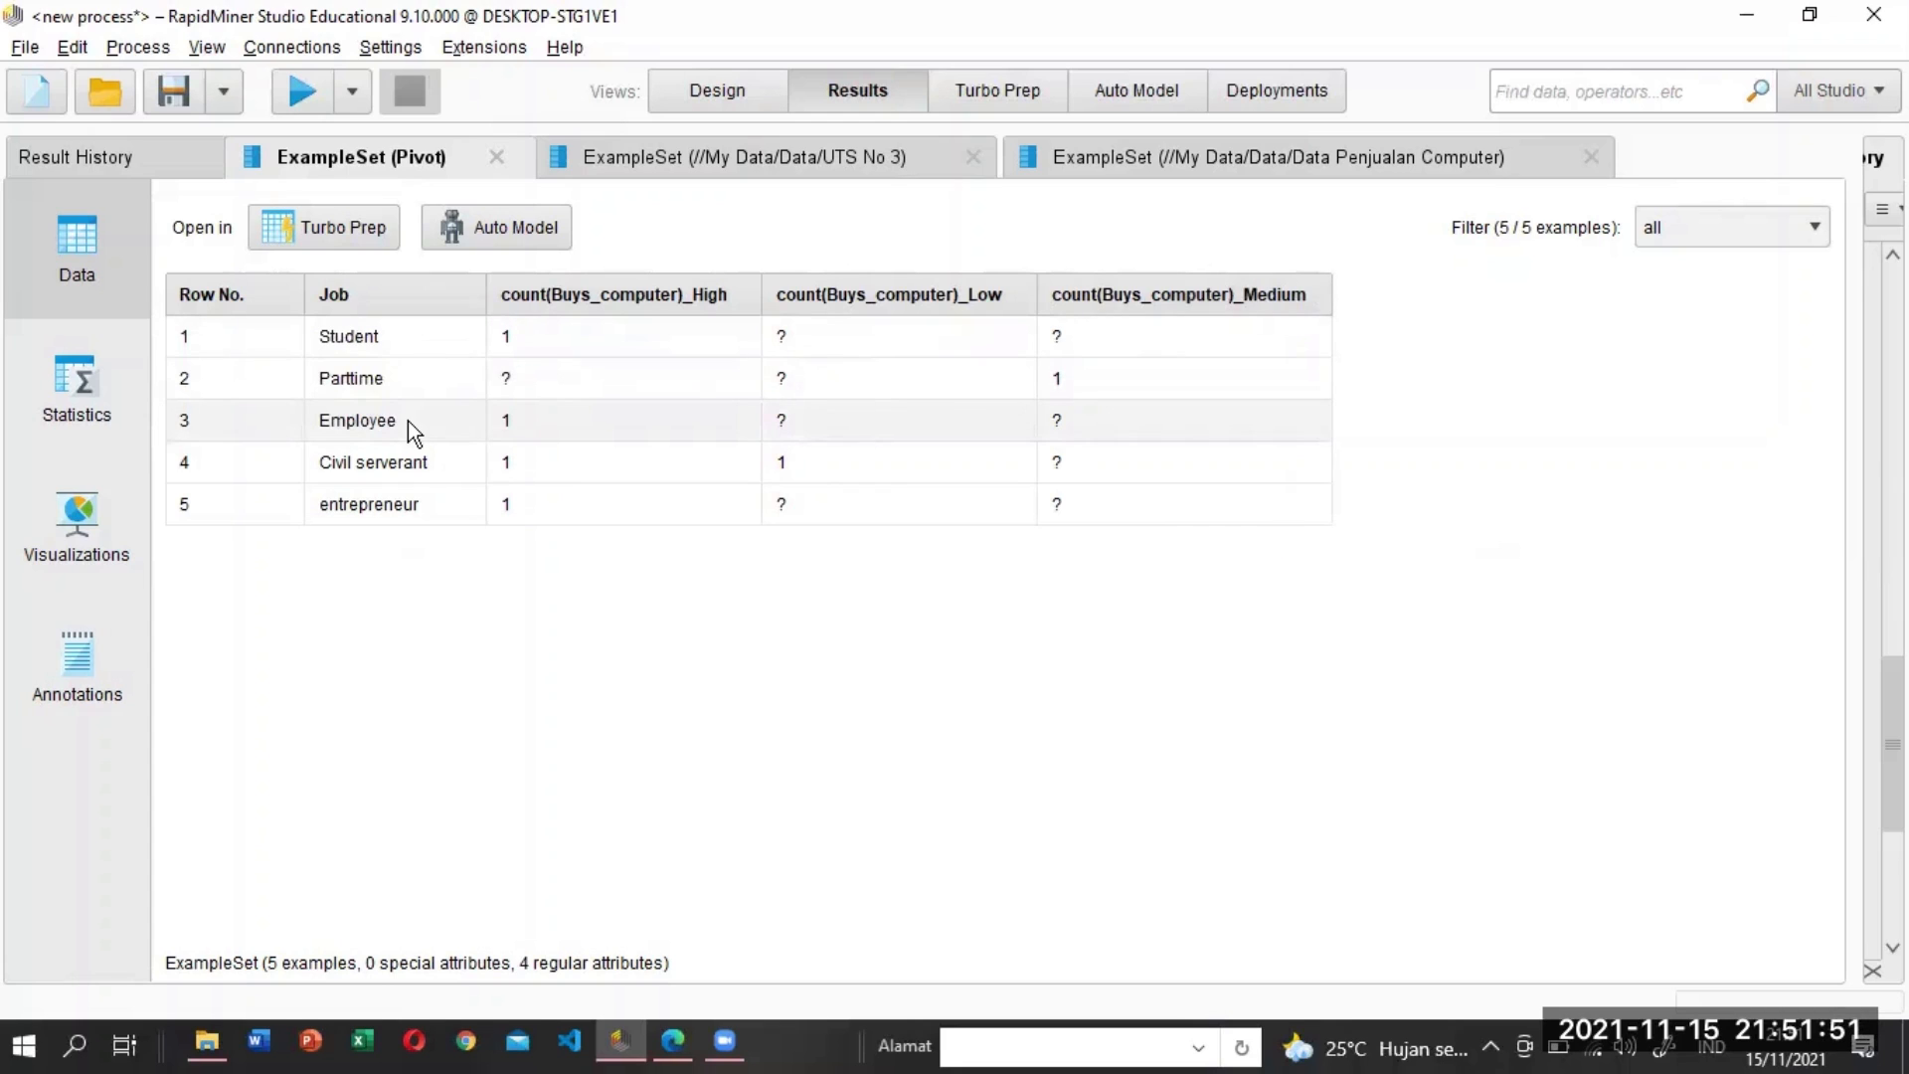
left_click(525, 378)
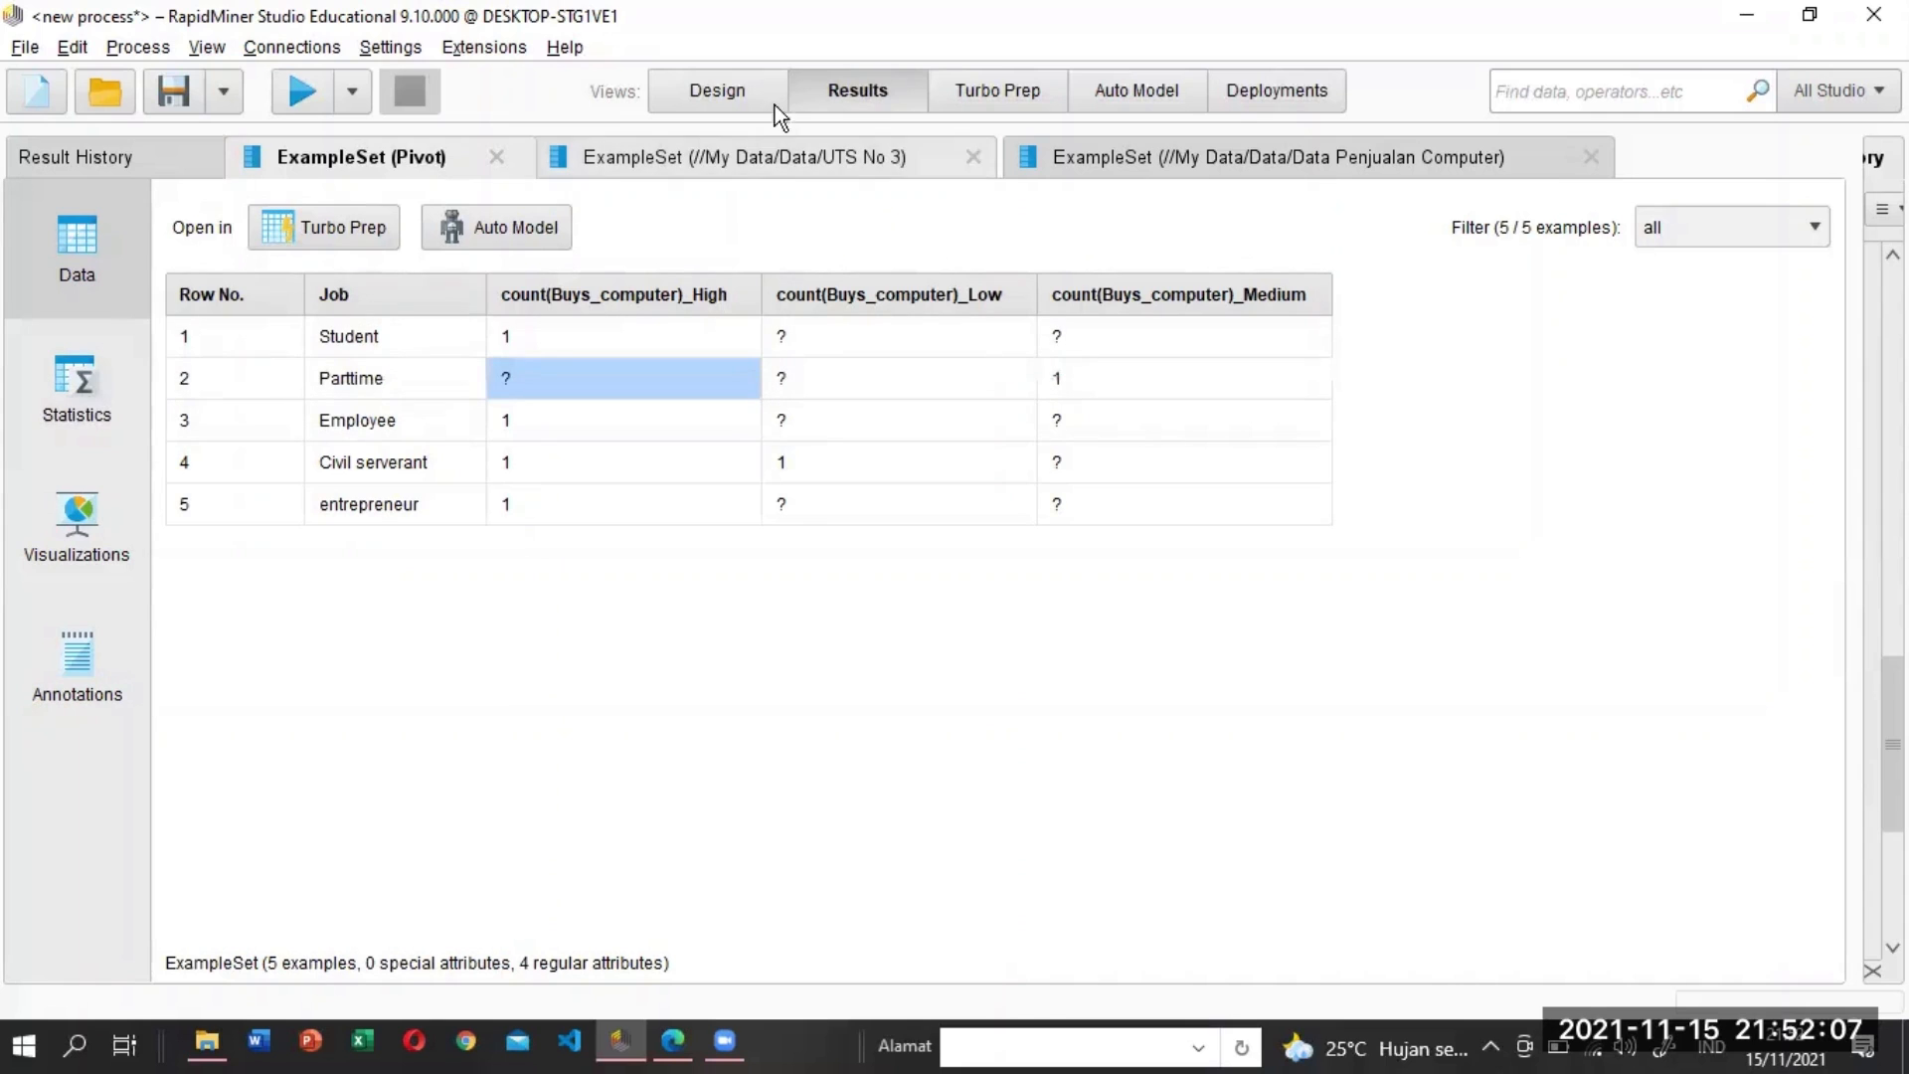
Find the Replace Missing Values operator and insert it in the process between Pivot and the result port.
left_click(719, 91)
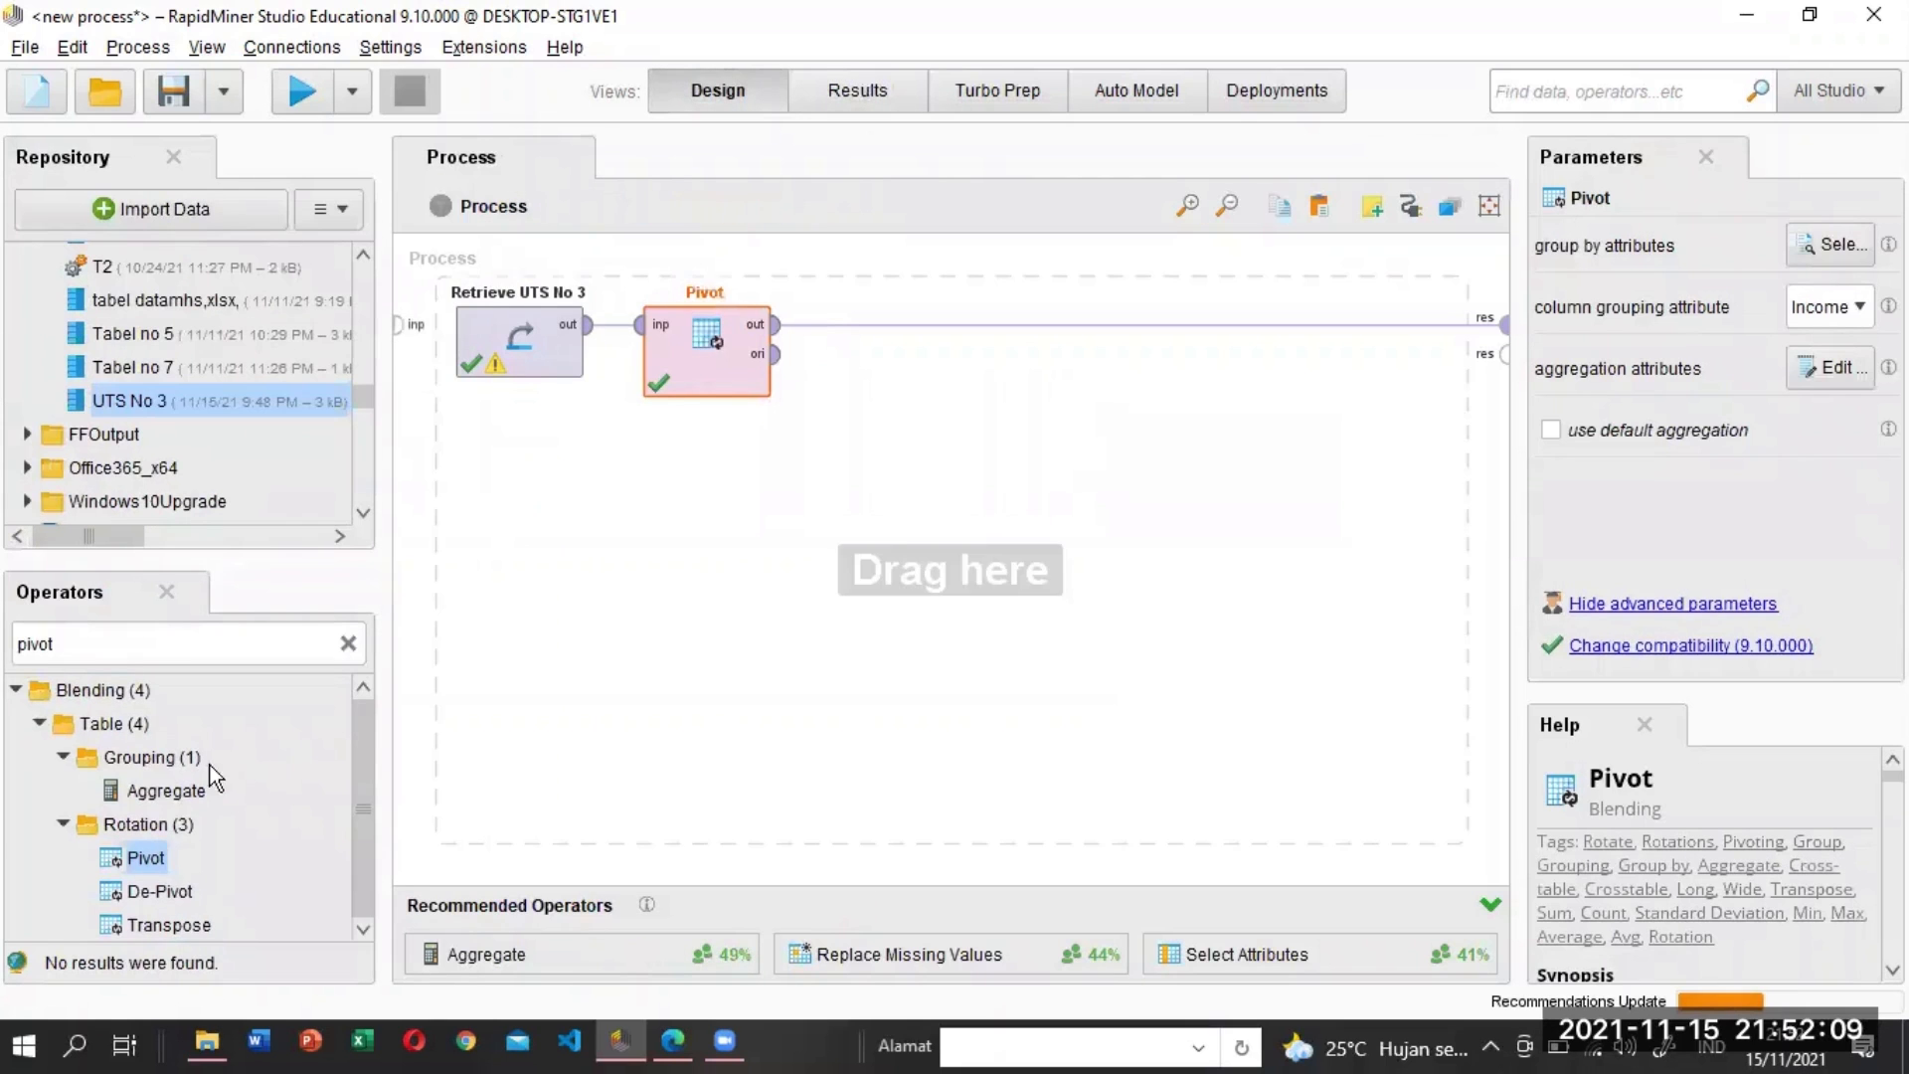
left_click(348, 641)
type("r")
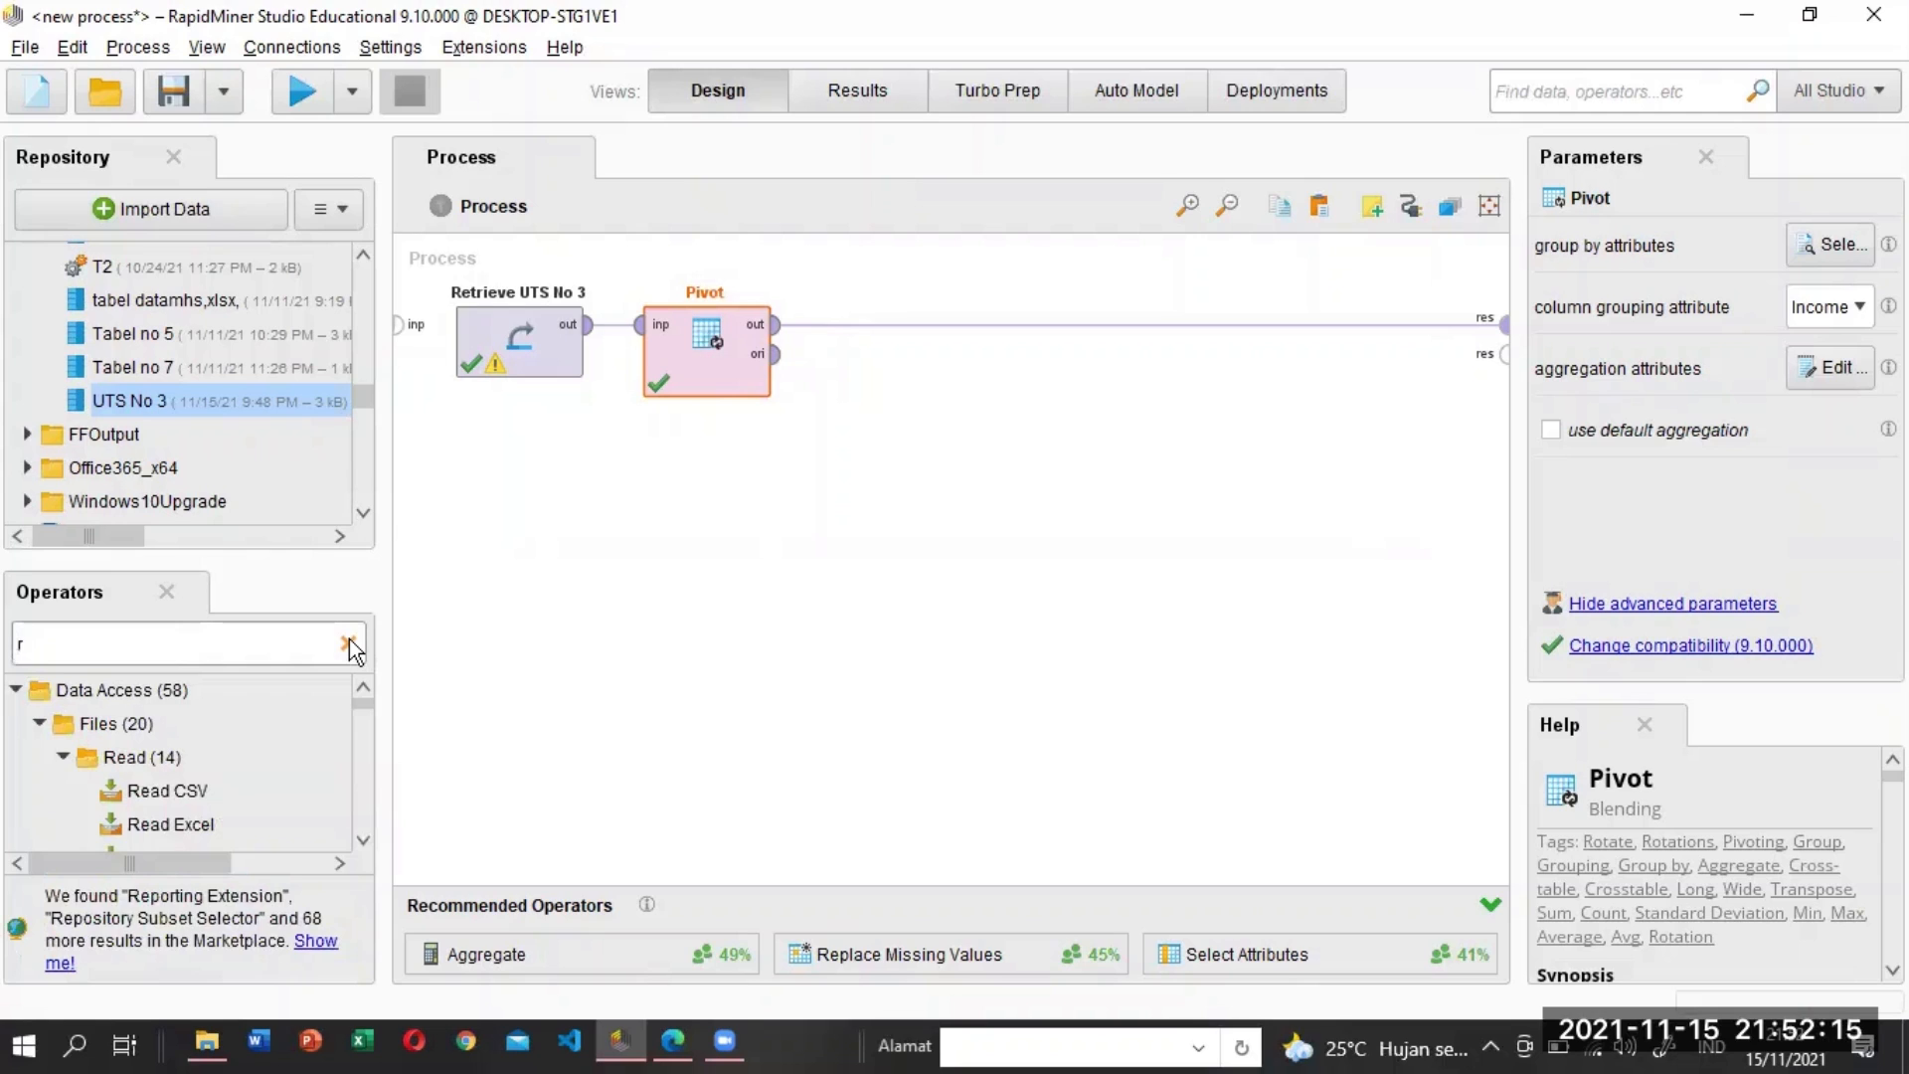
type("eplac")
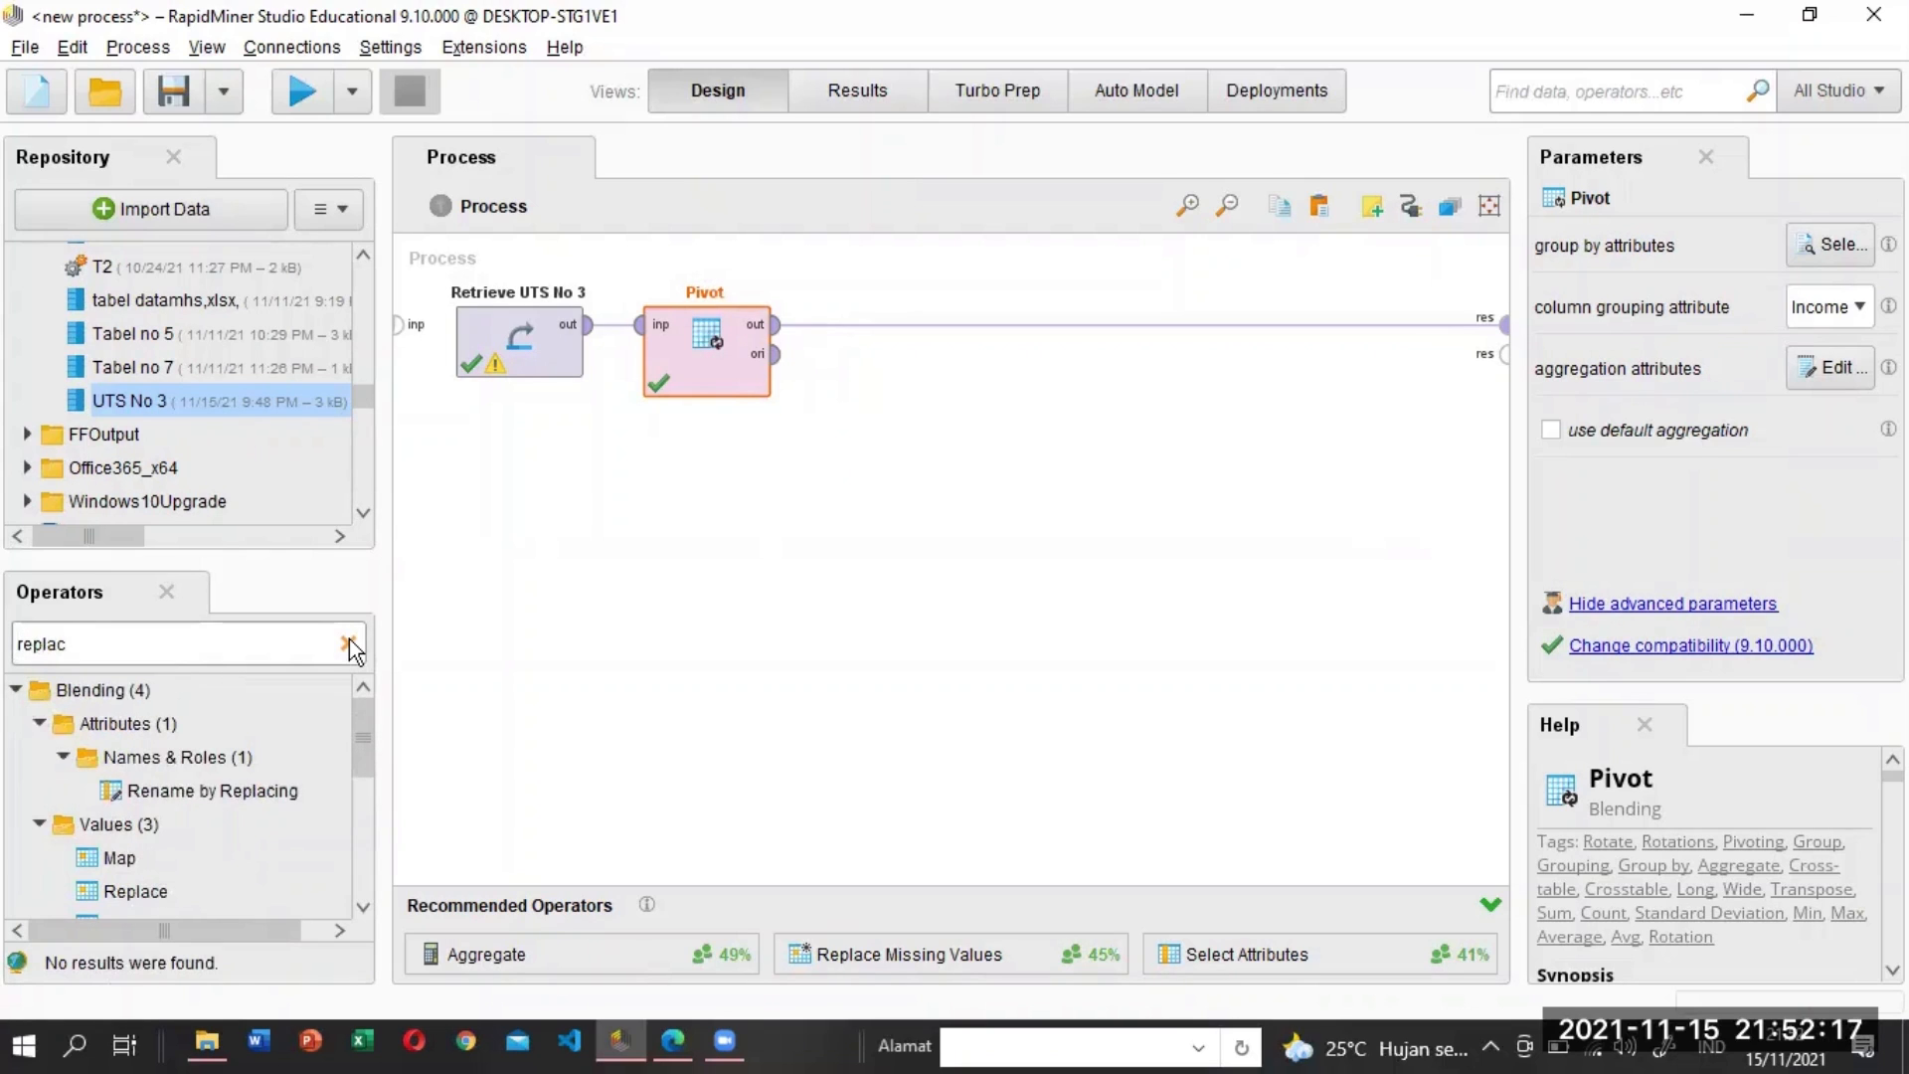
left_click_drag(360, 716, 871, 326)
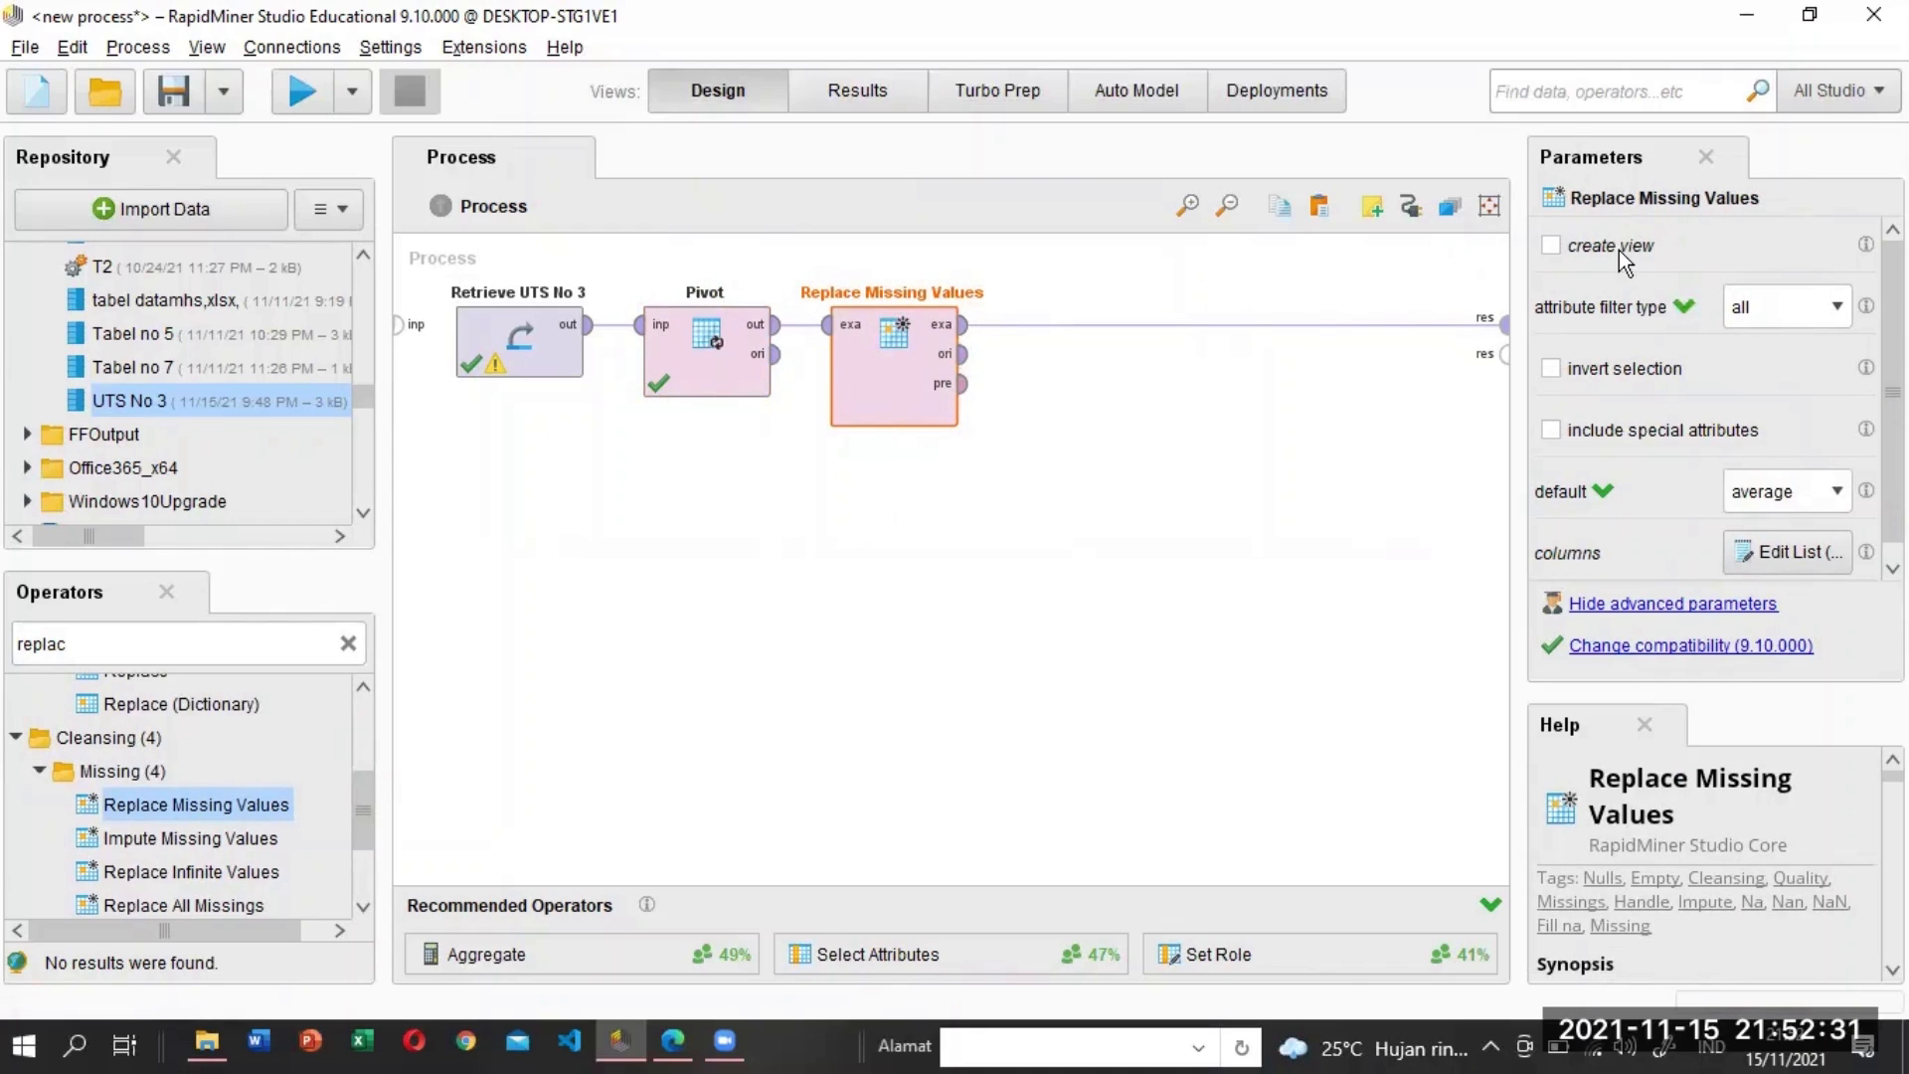
Set the attribute filter type of Replace Missing Values to subset, after rechecking the columns in the pivot results.
left_click(1838, 307)
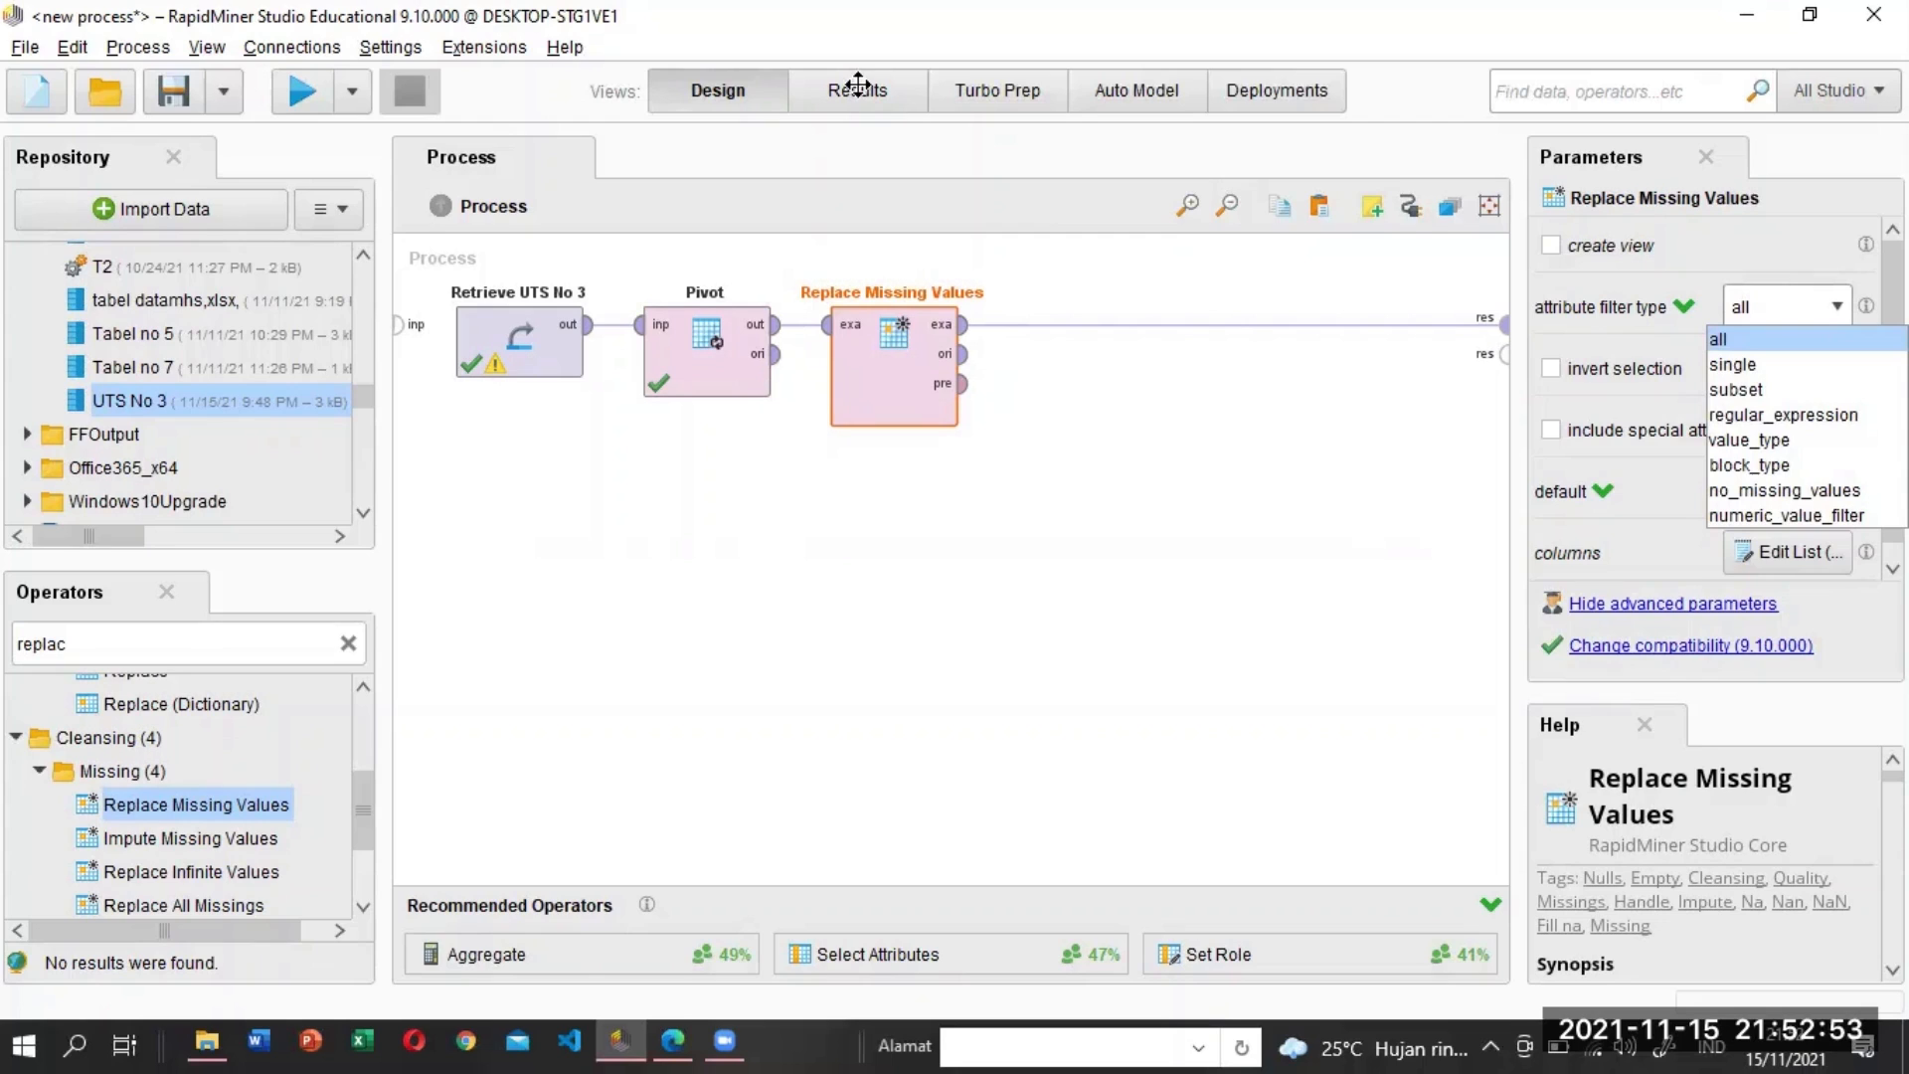
left_click(857, 88)
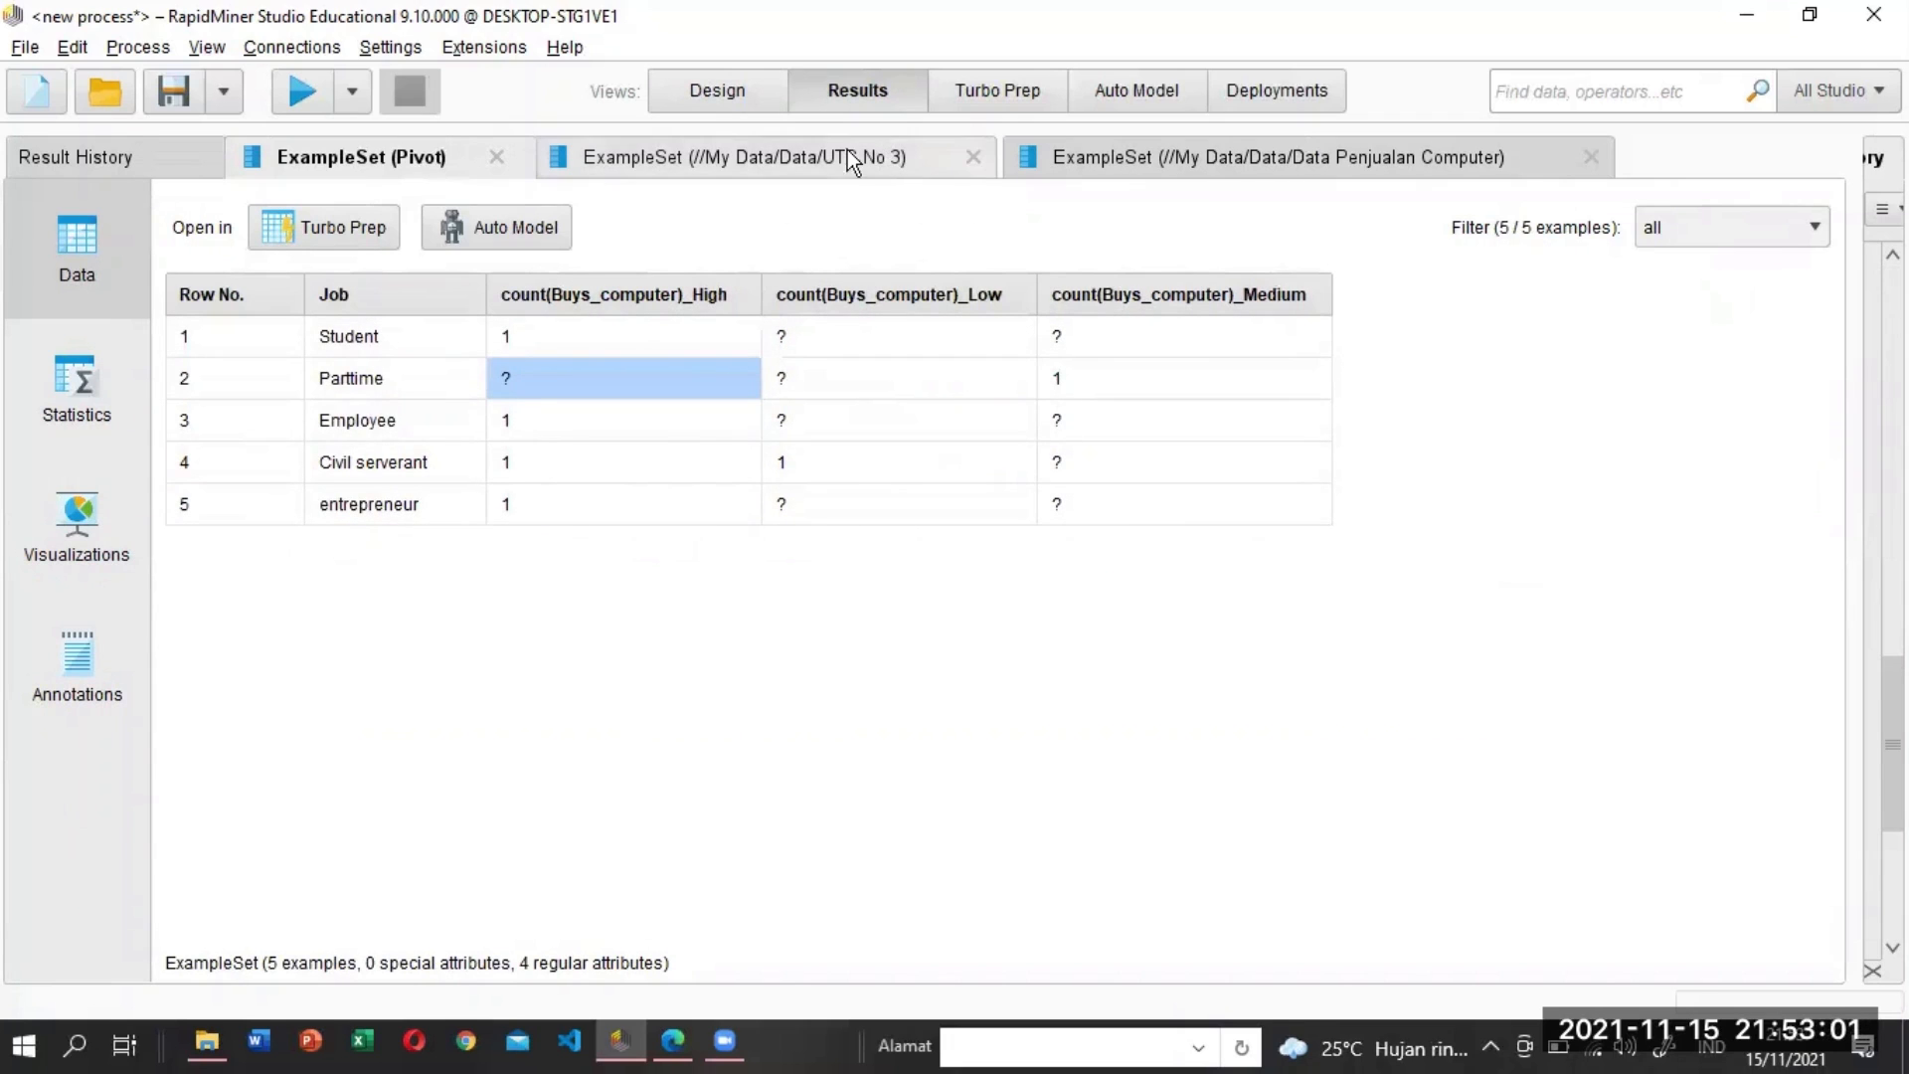
left_click(712, 97)
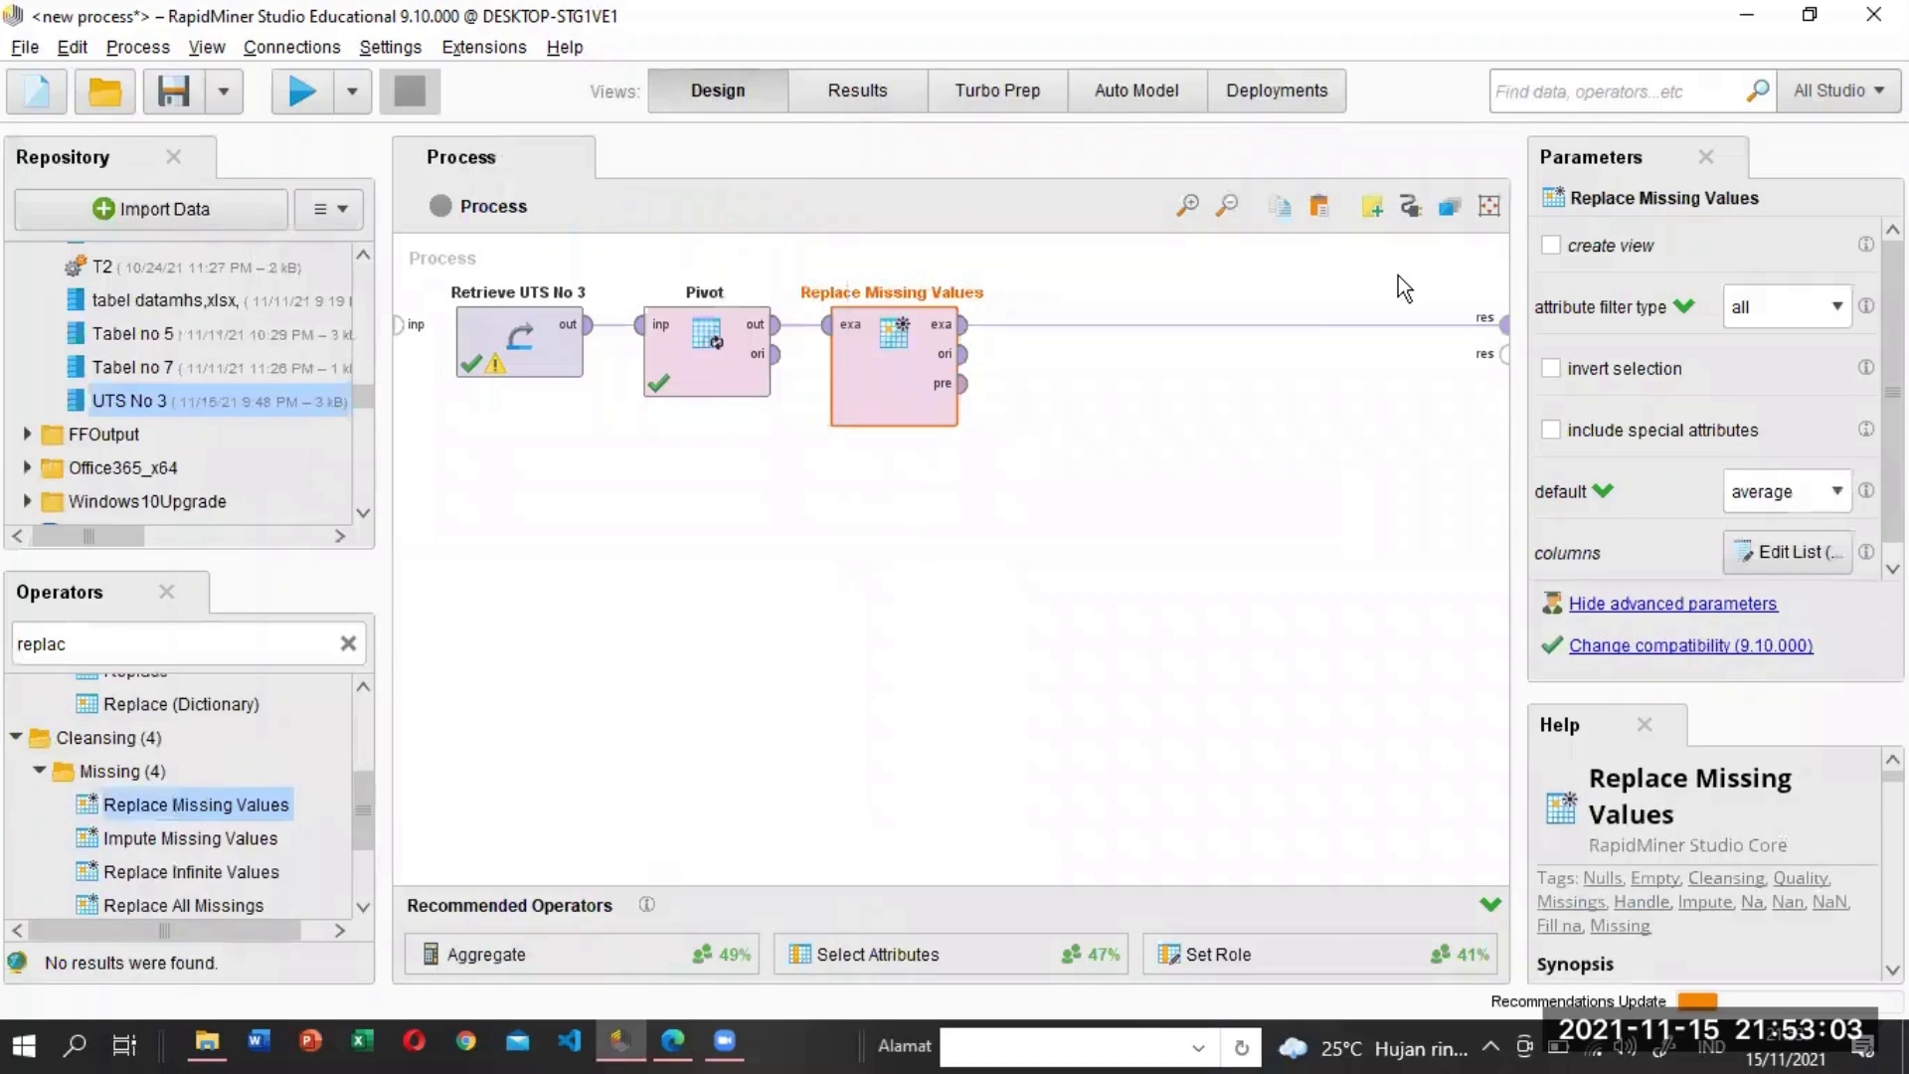
left_click(1829, 308)
left_click(1776, 389)
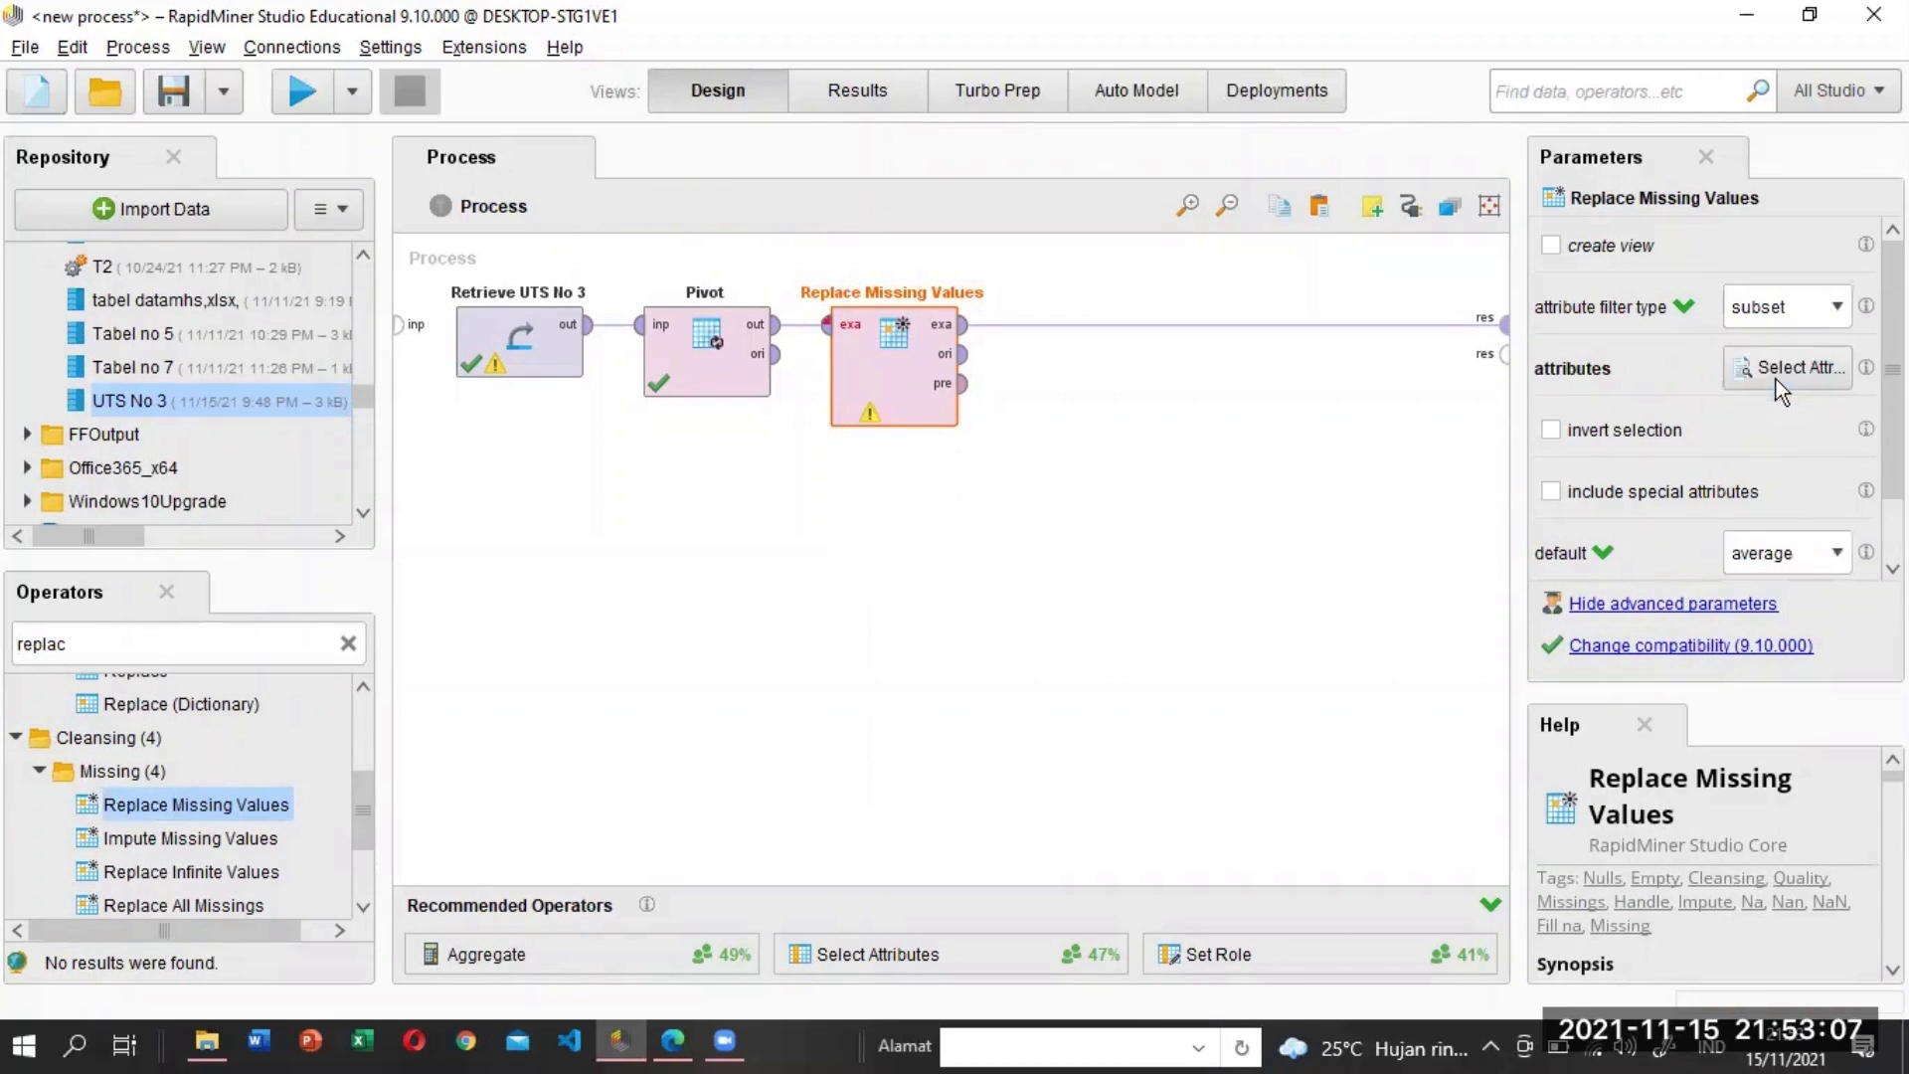
Select count(Buys_computer)_High, count(Buys_computer)_Low and count(Buys_computer)_Medium as the attributes whose missing values are replaced.
left_click(1777, 367)
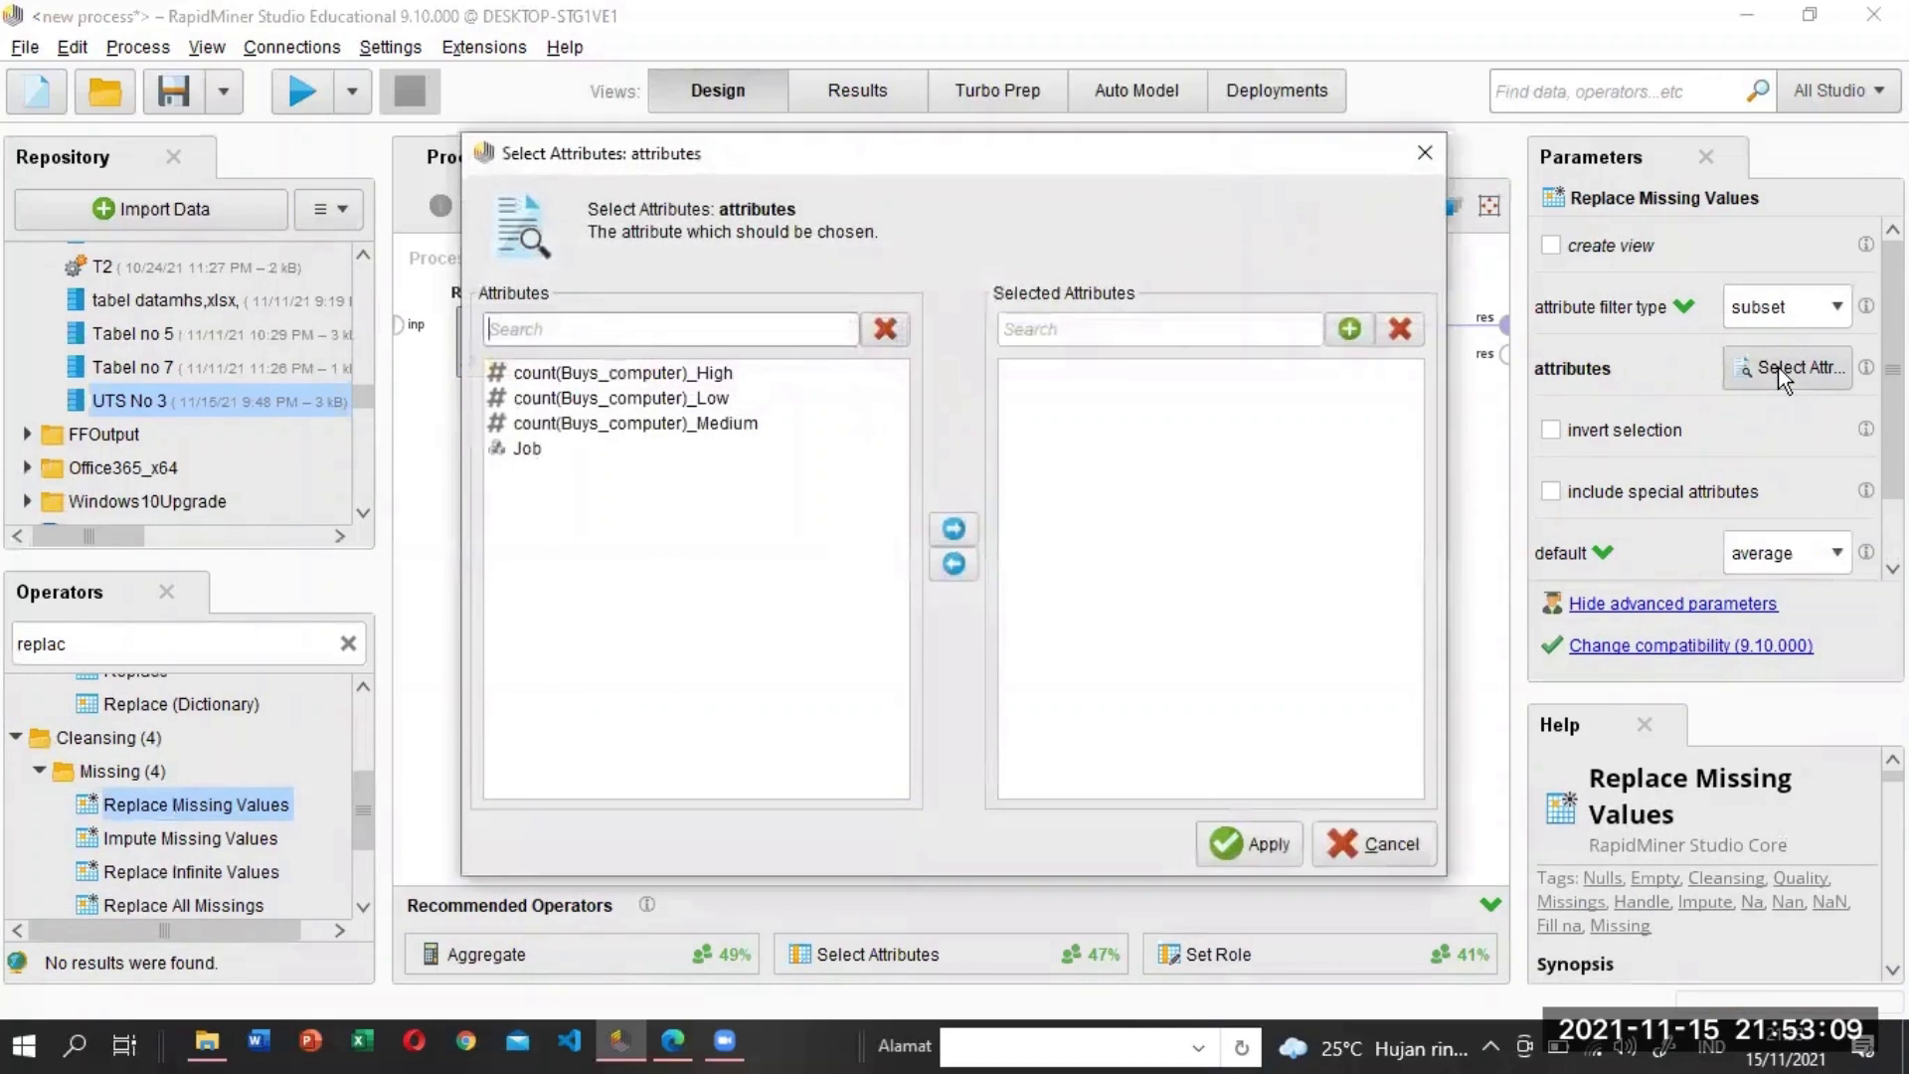
left_click(730, 385)
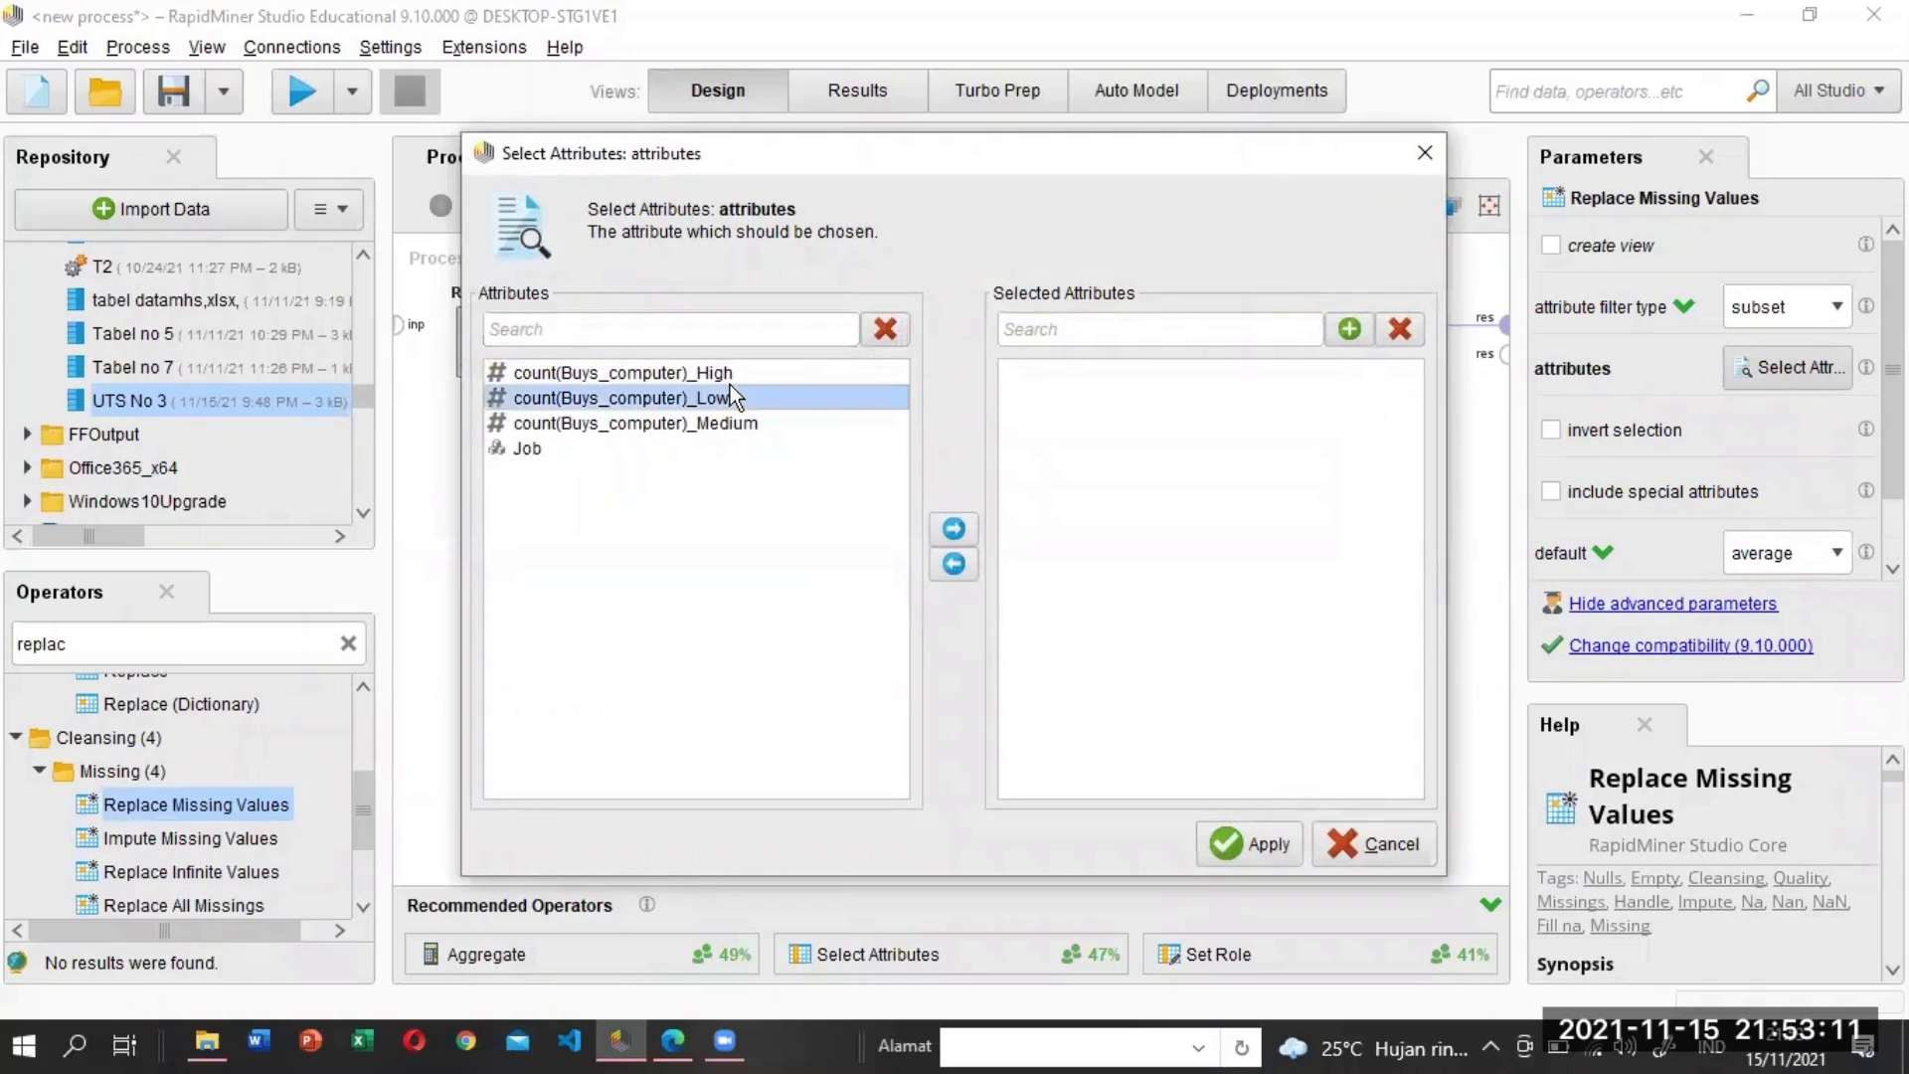
left_click(723, 376)
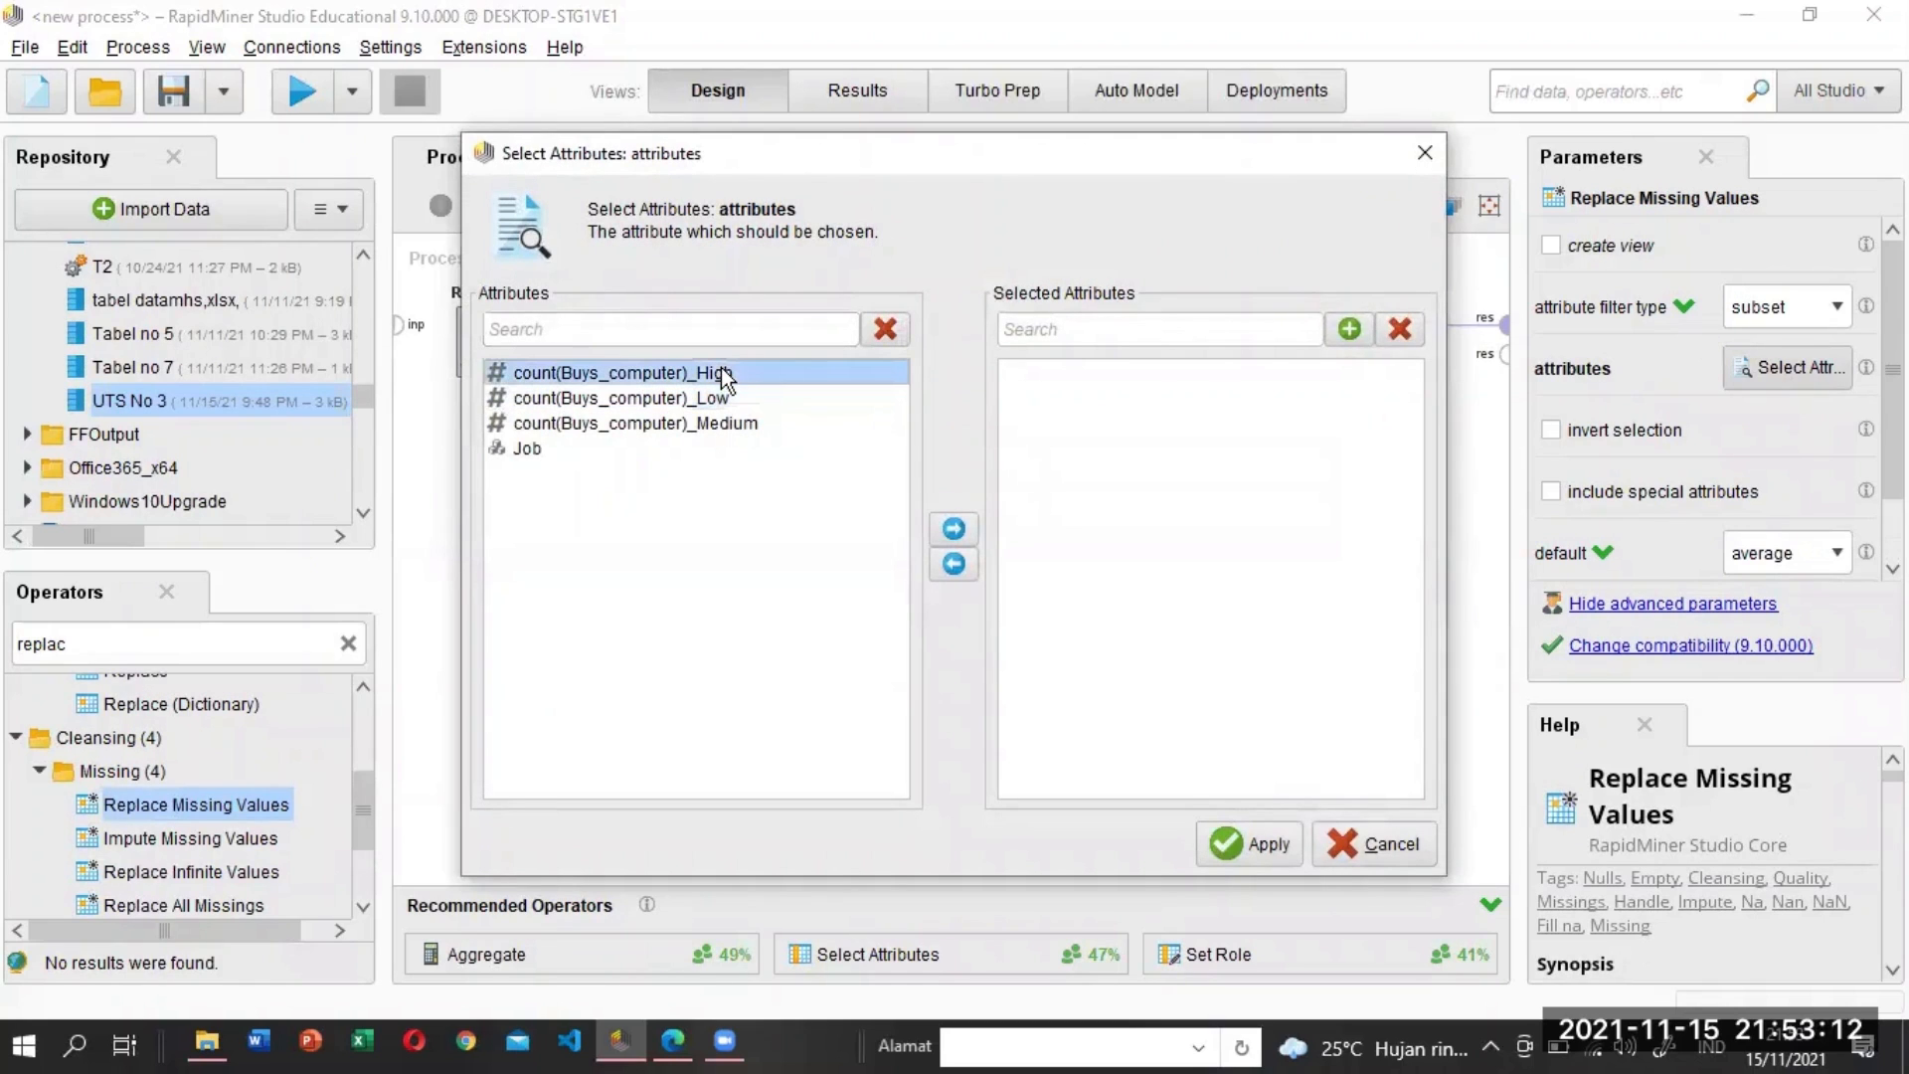
left_click(952, 527)
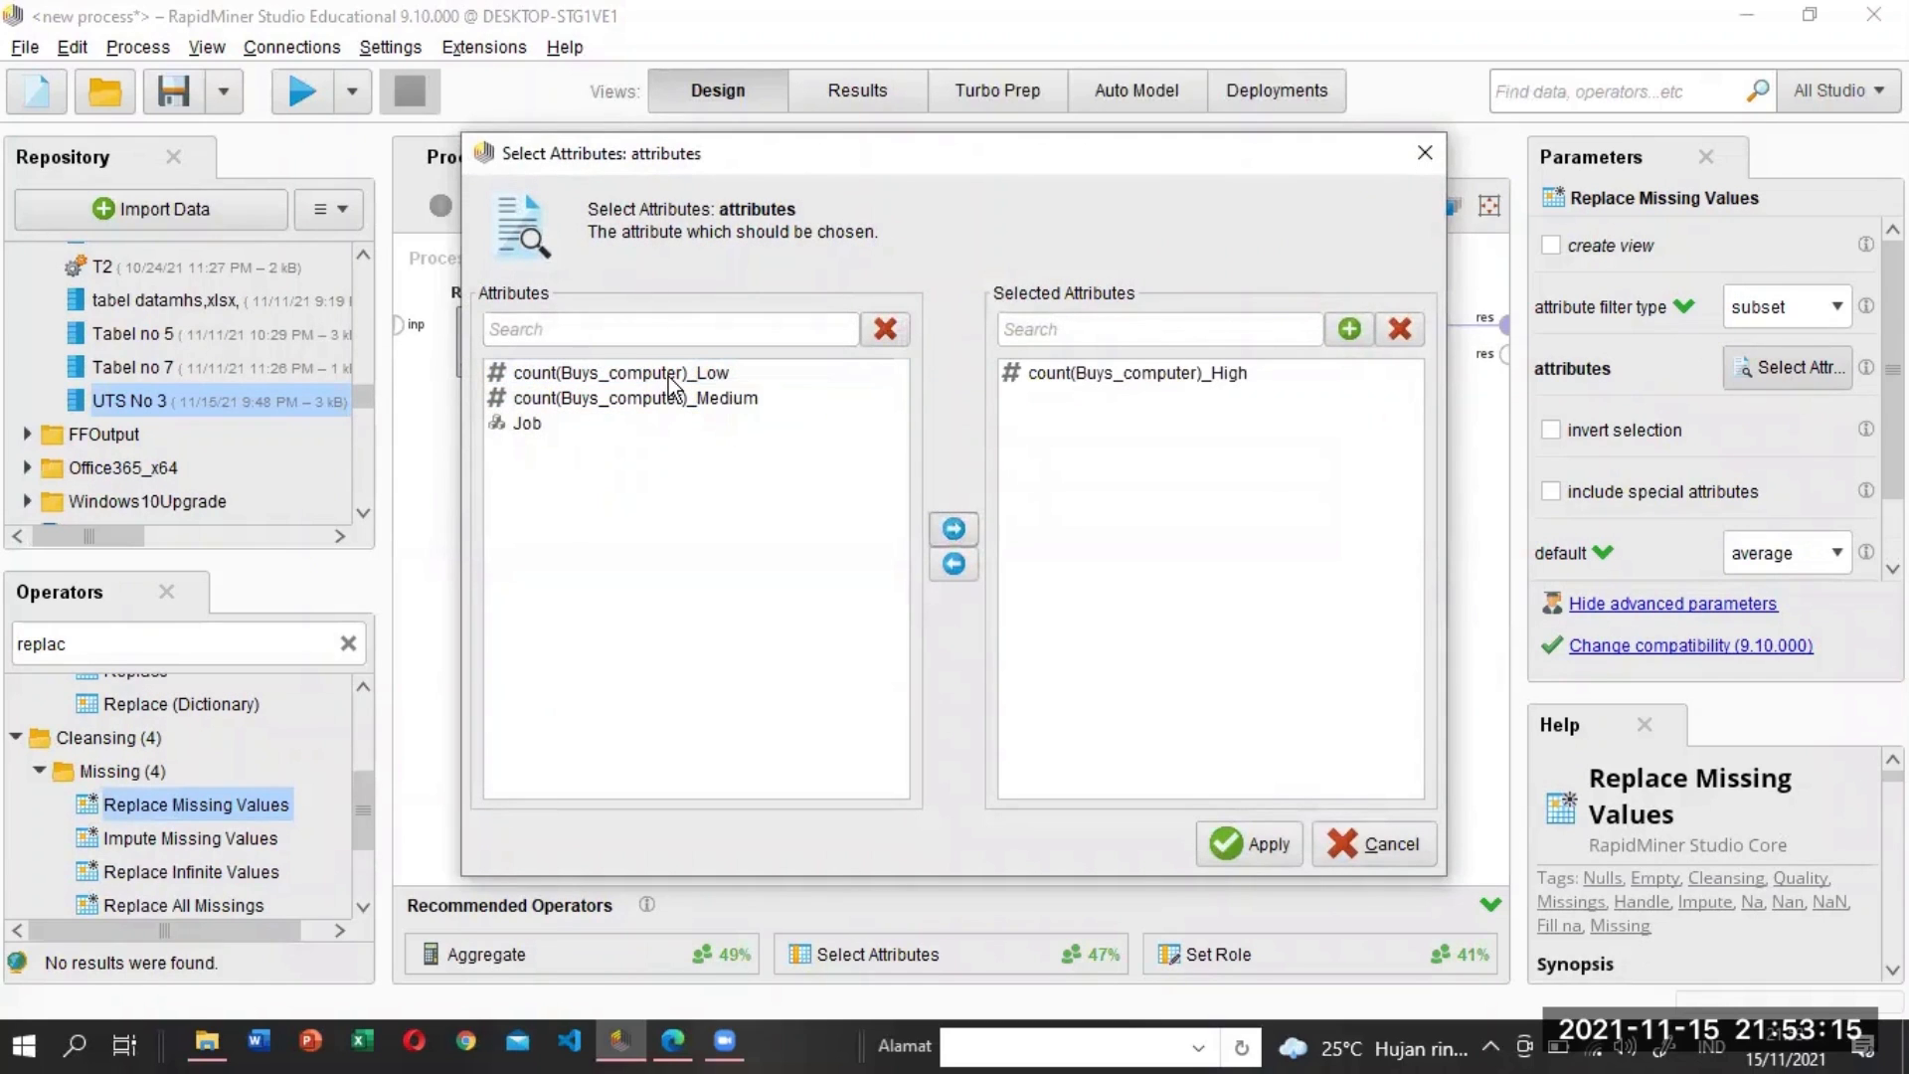
left_click(668, 376)
left_click(953, 528)
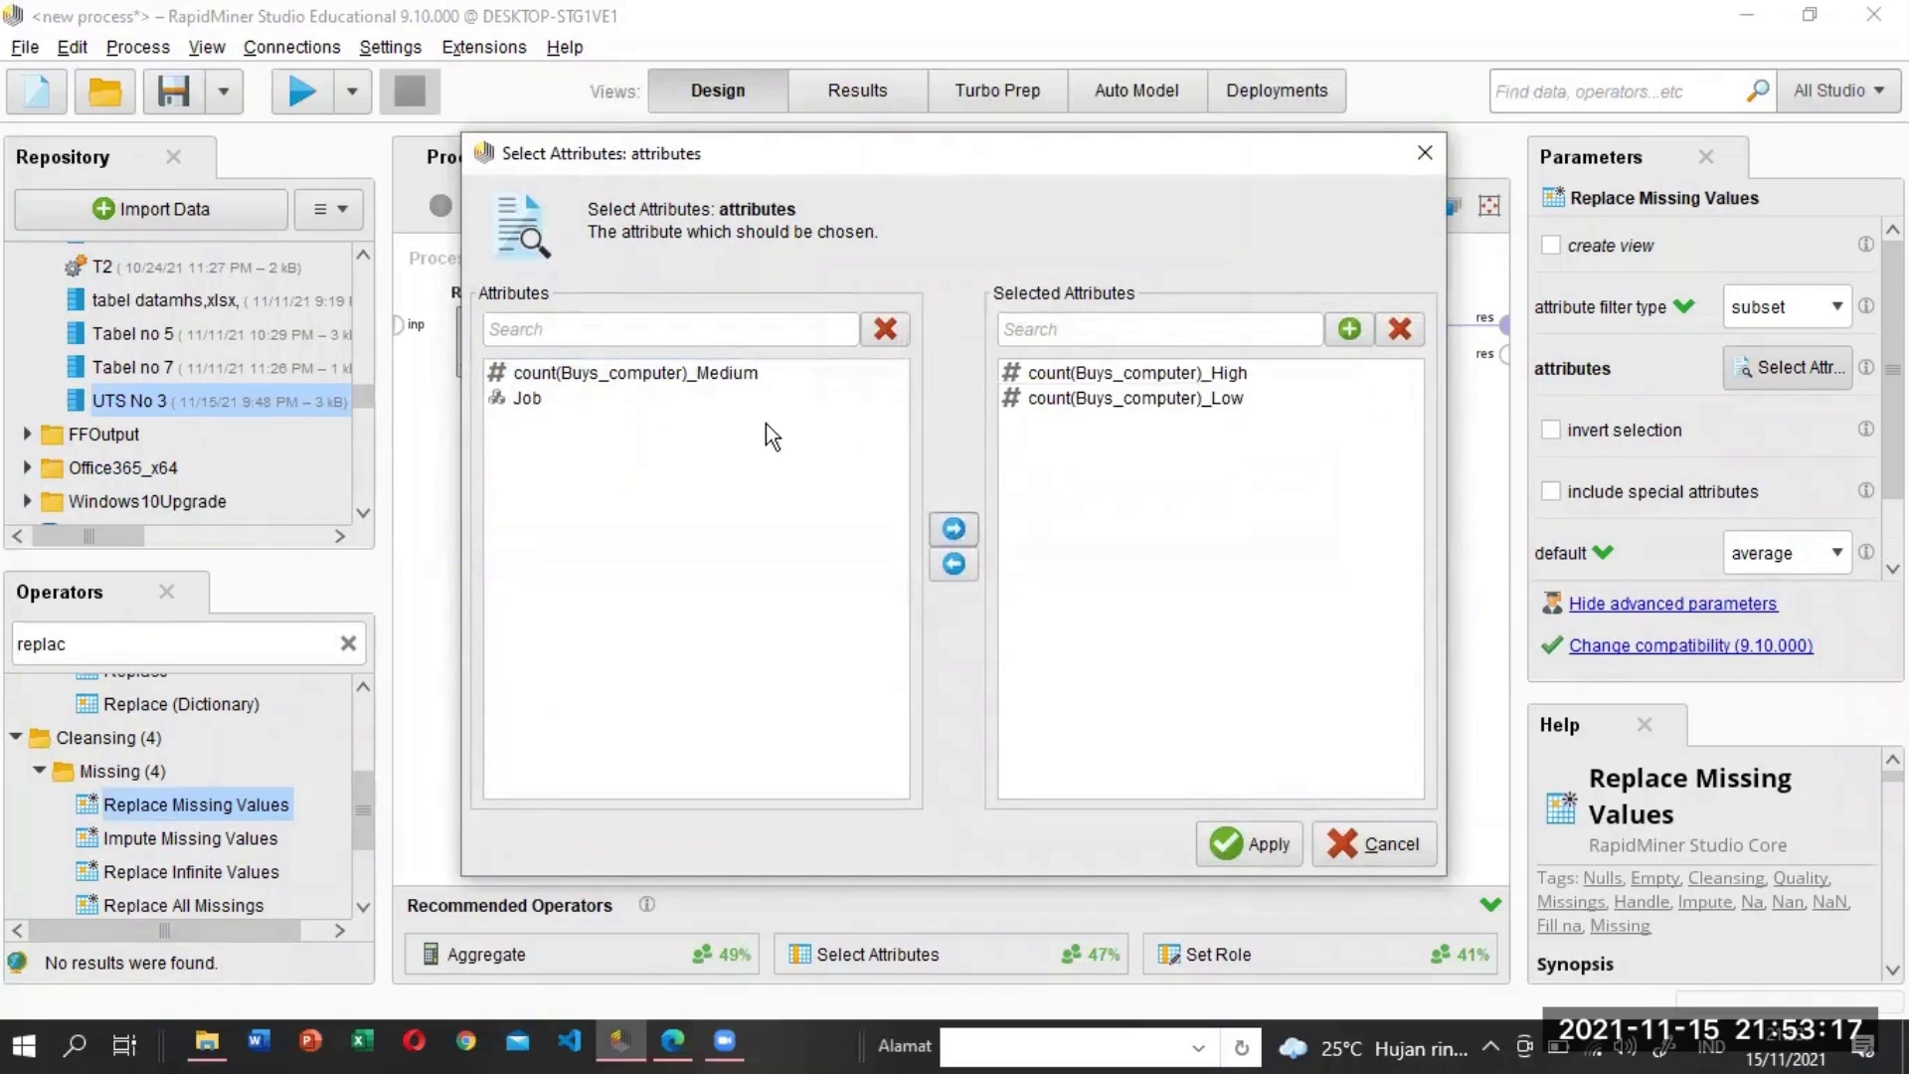
left_click(752, 383)
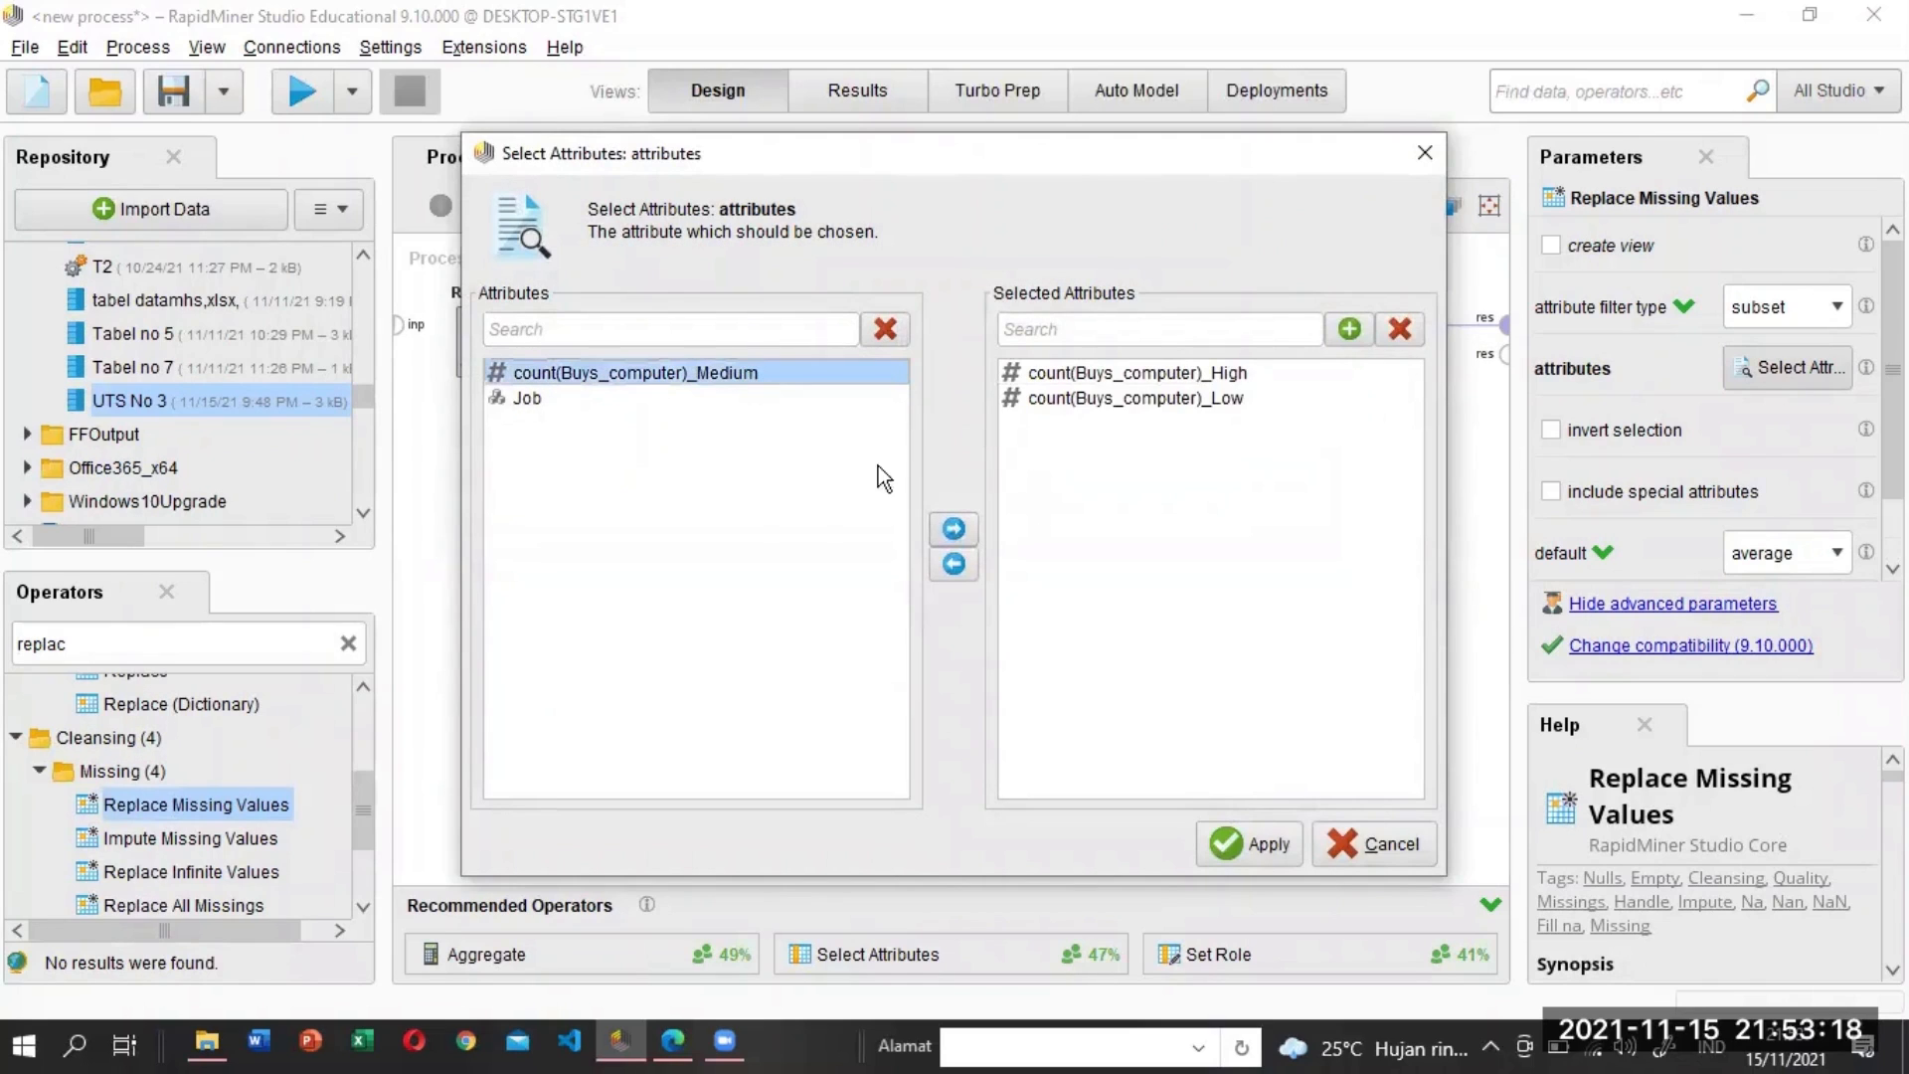
left_click(952, 527)
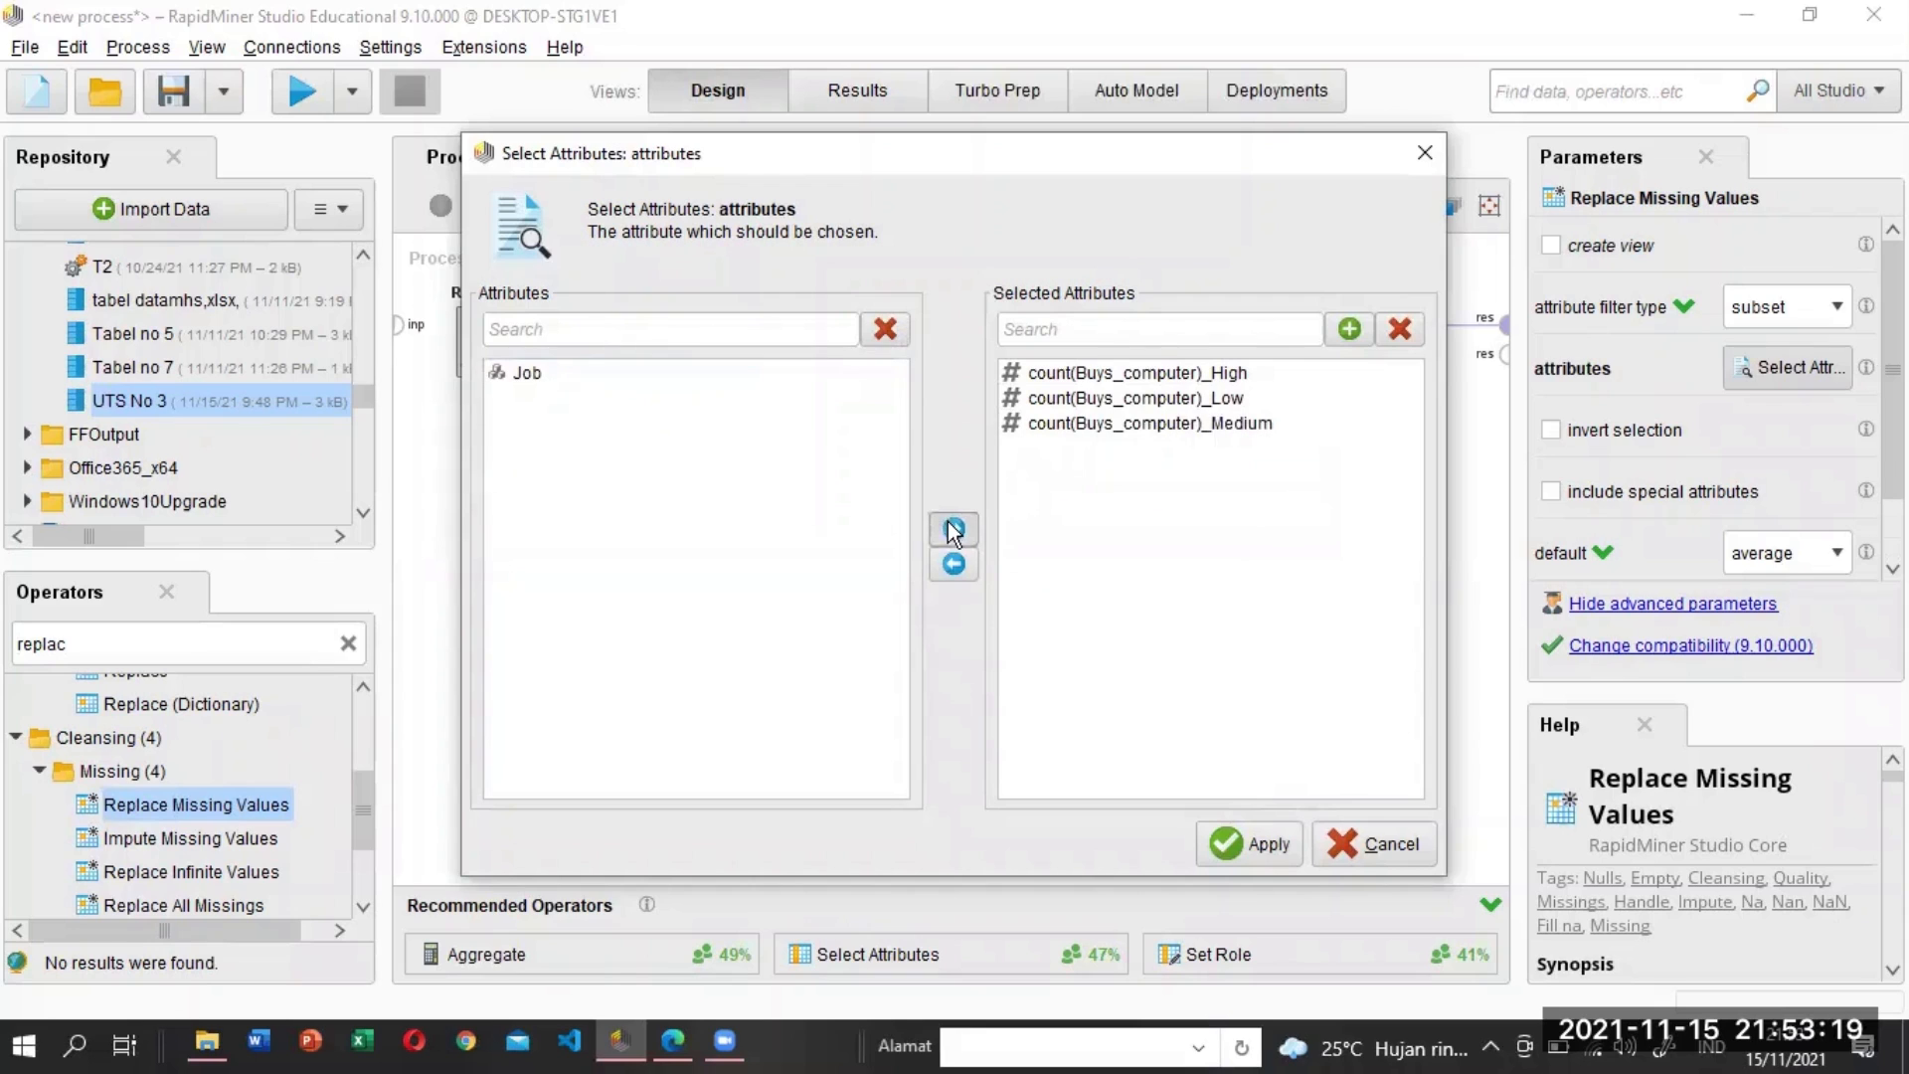
left_click(1249, 843)
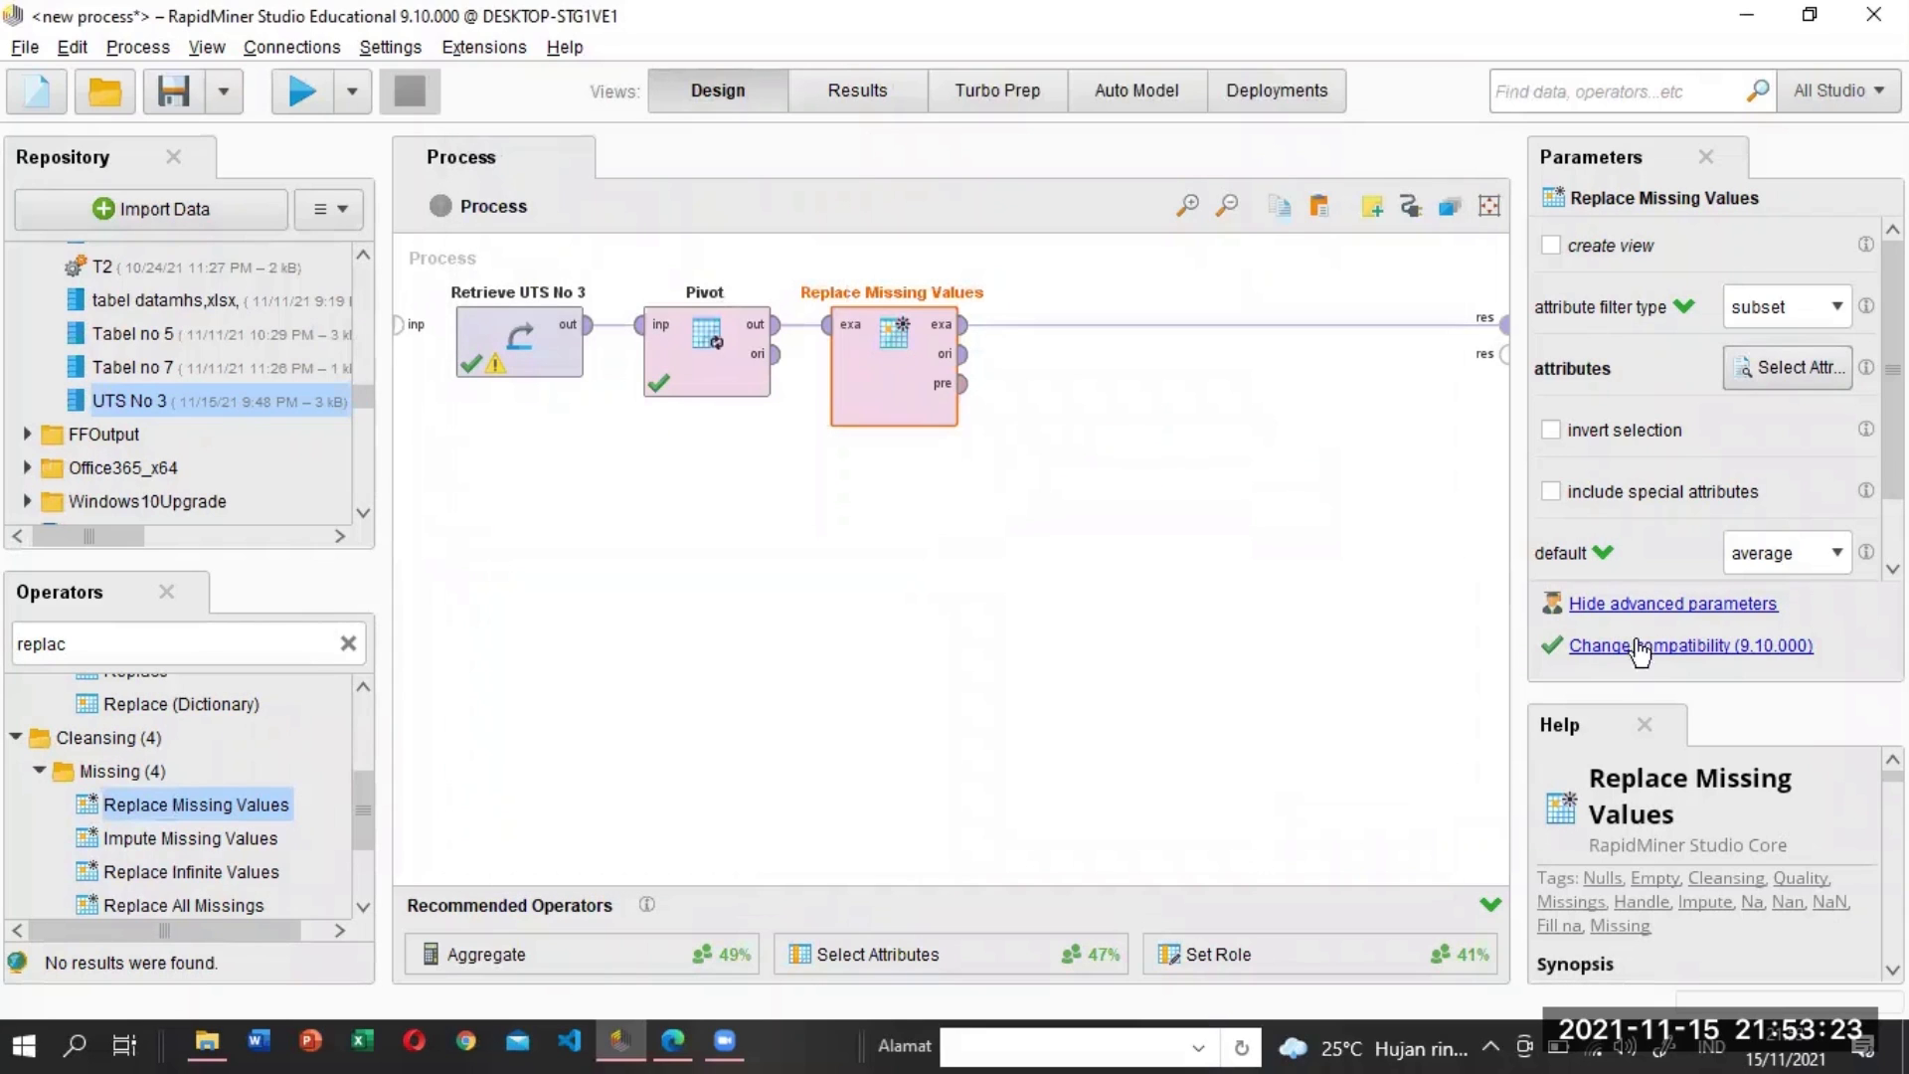
Set the default replacement for missing values to zero and run the process to view the updated pivot table.
left_click(1838, 555)
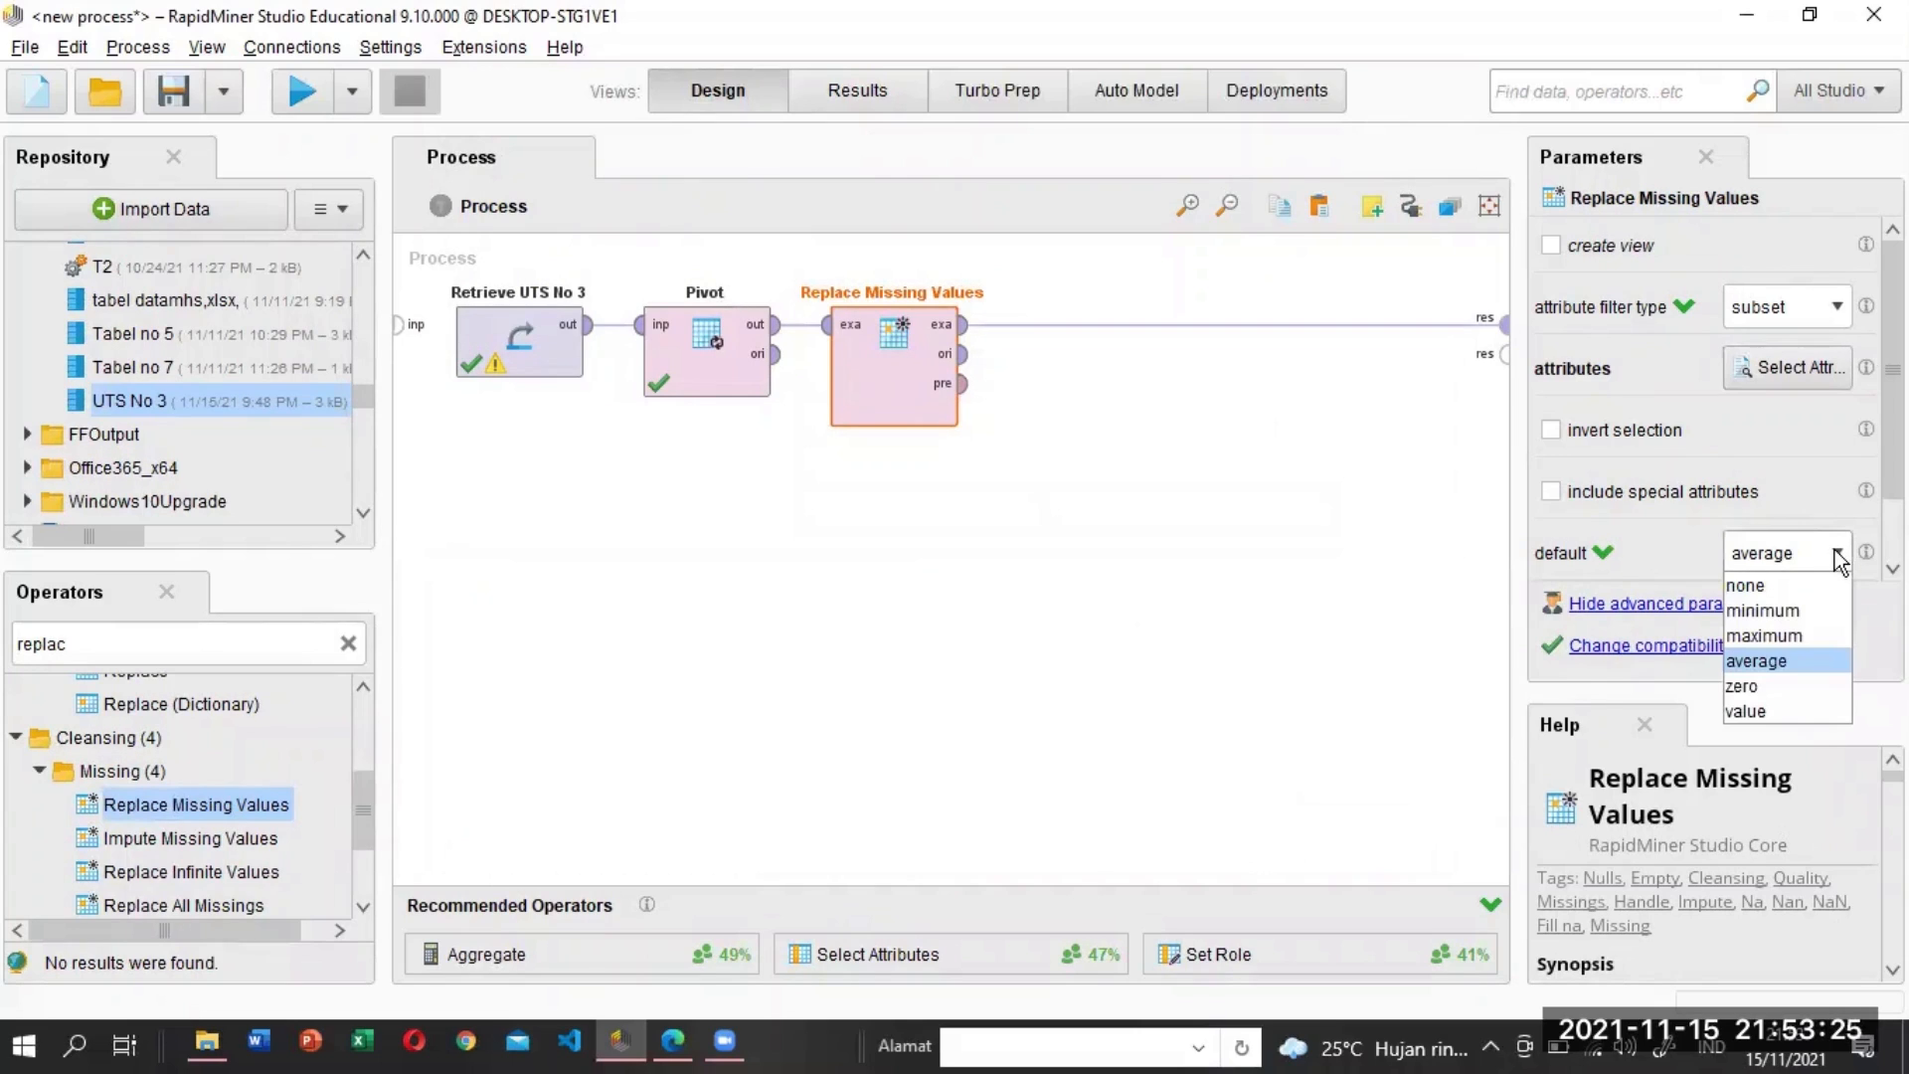
left_click(1756, 687)
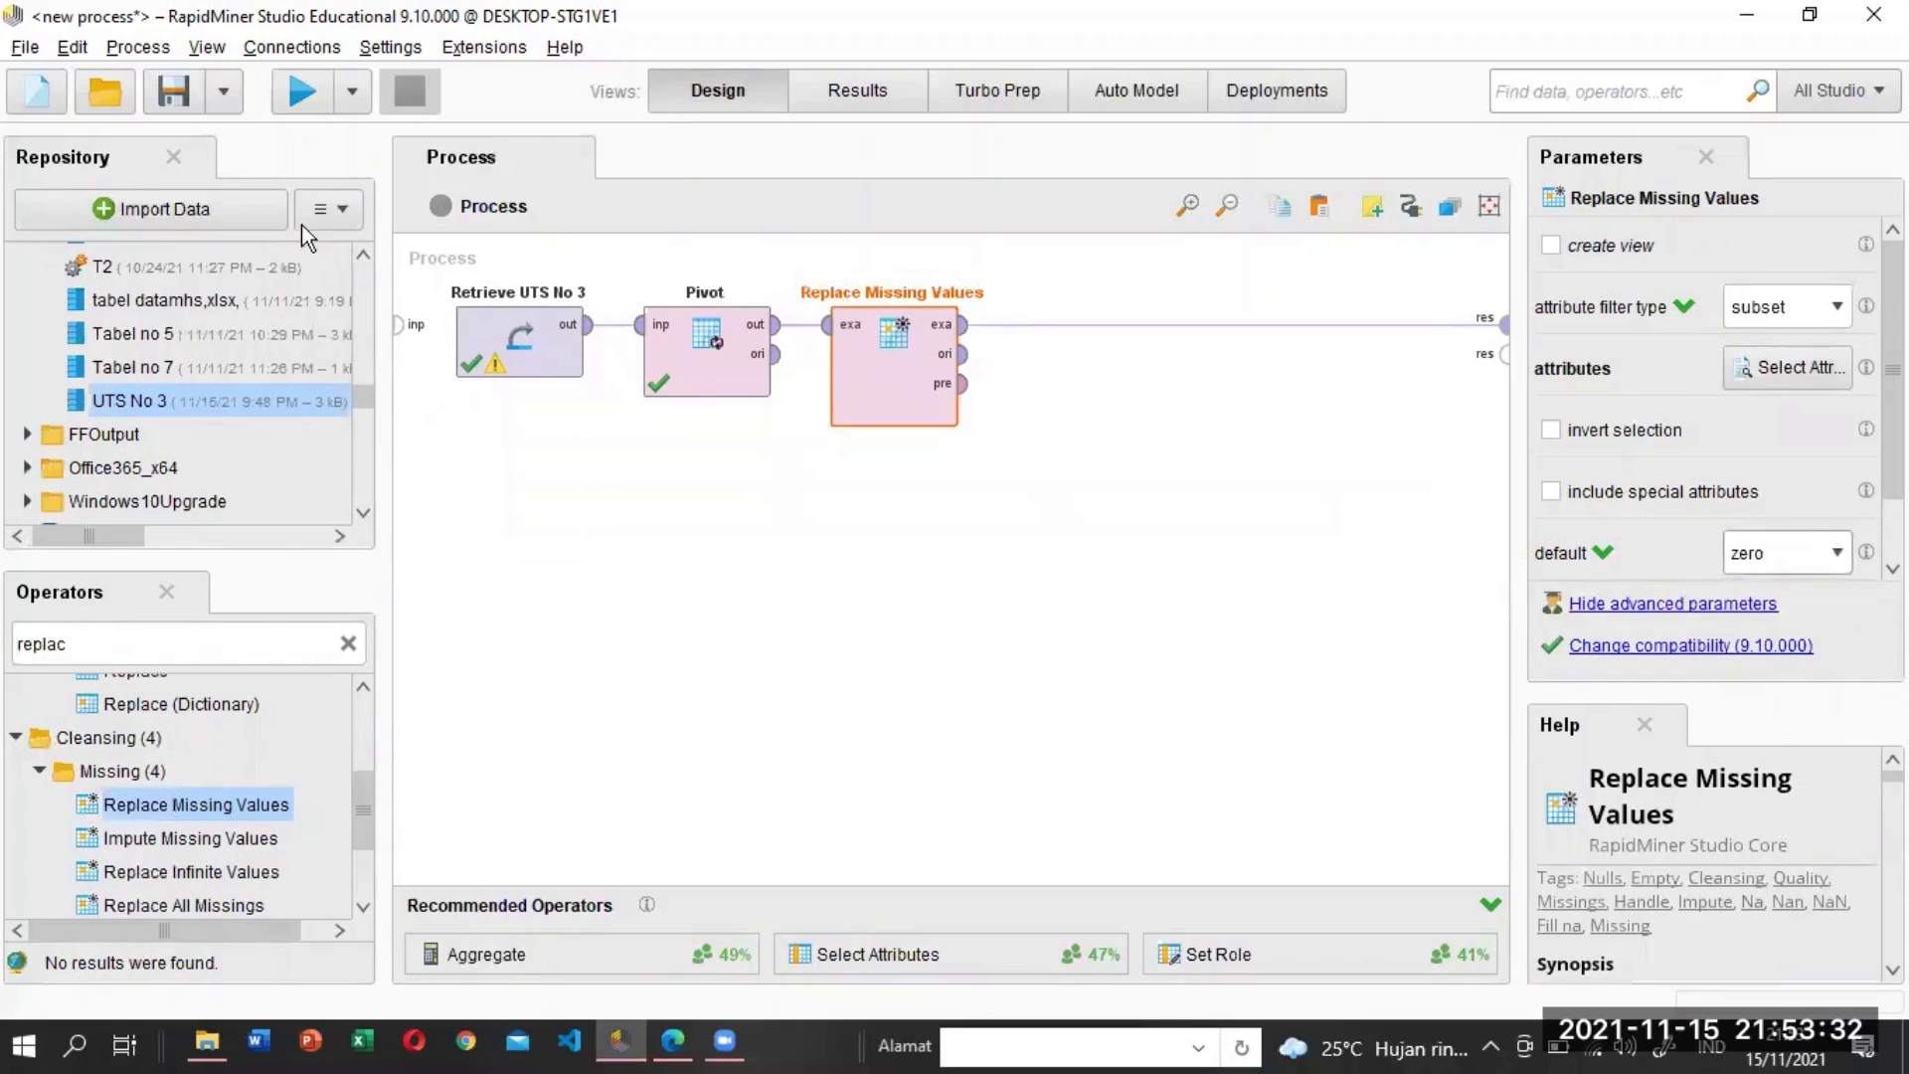
left_click(301, 83)
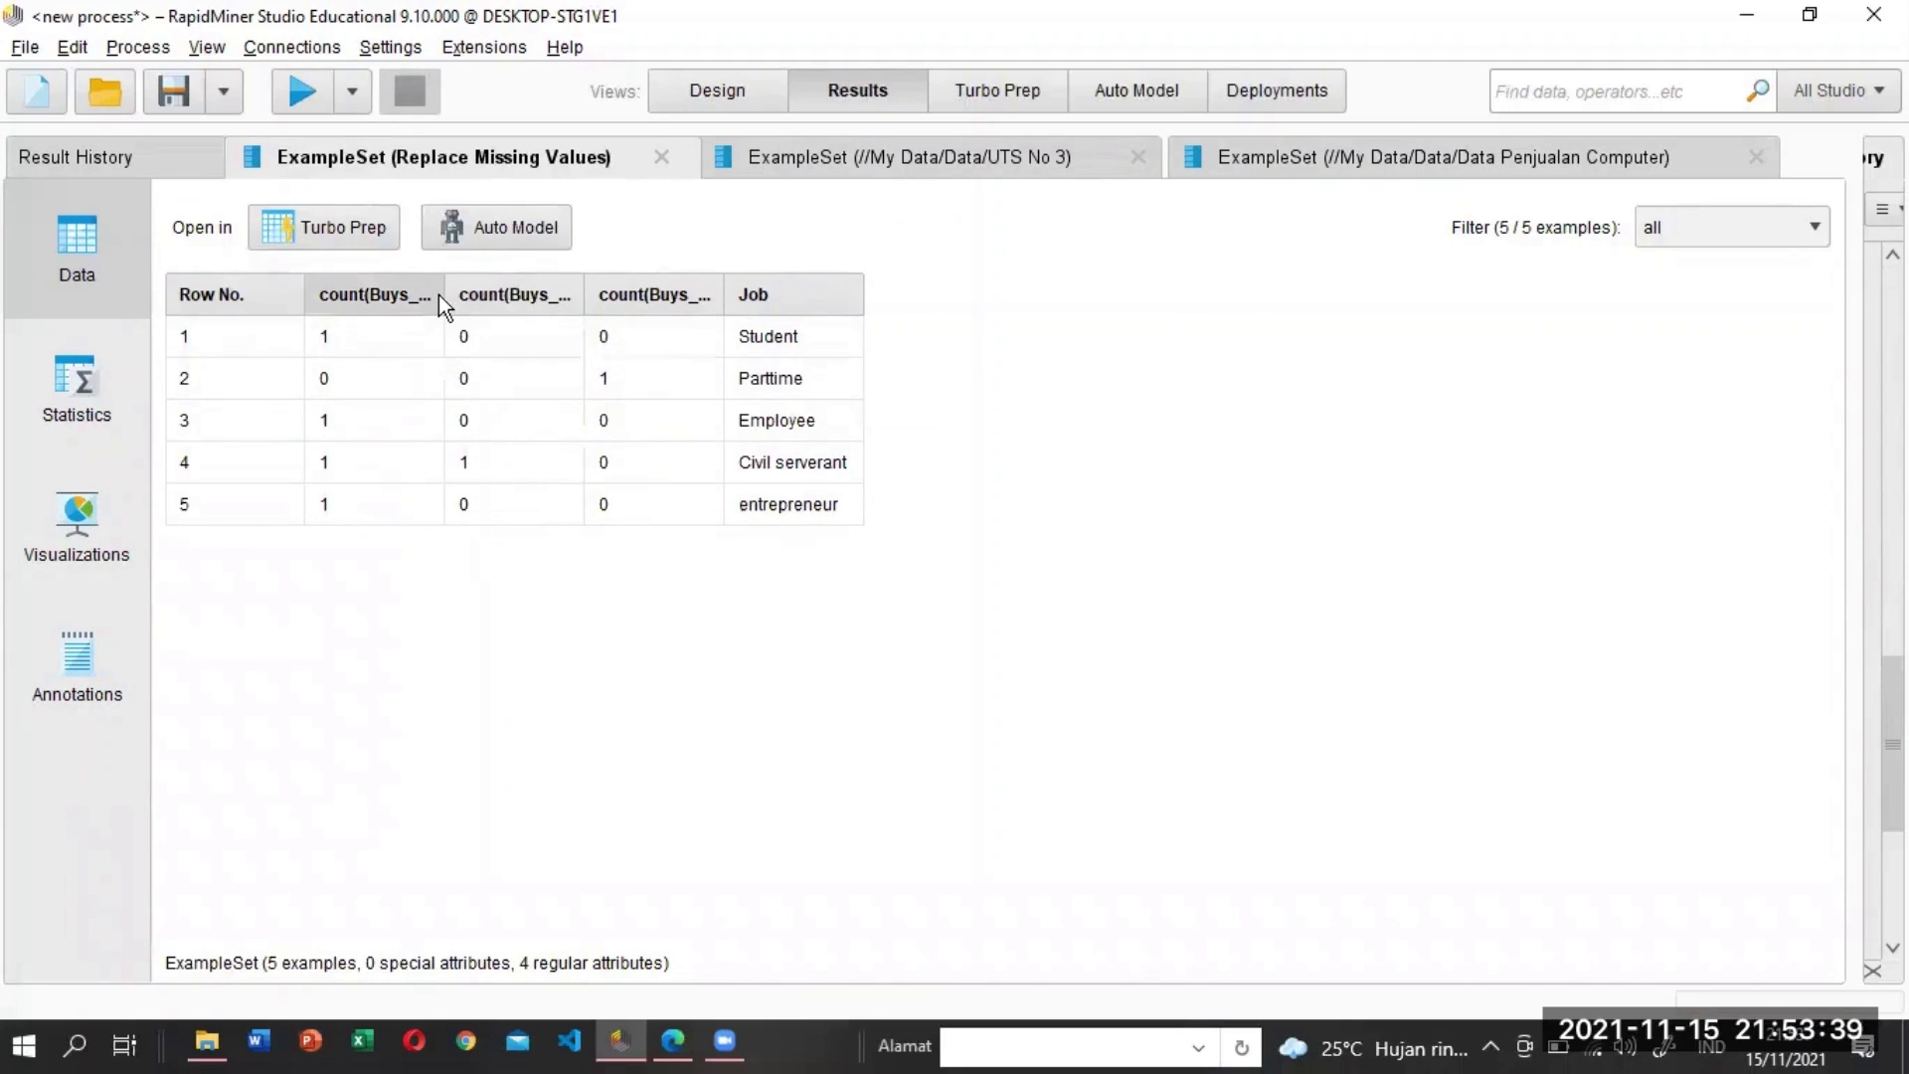
left_click_drag(451, 295, 534, 294)
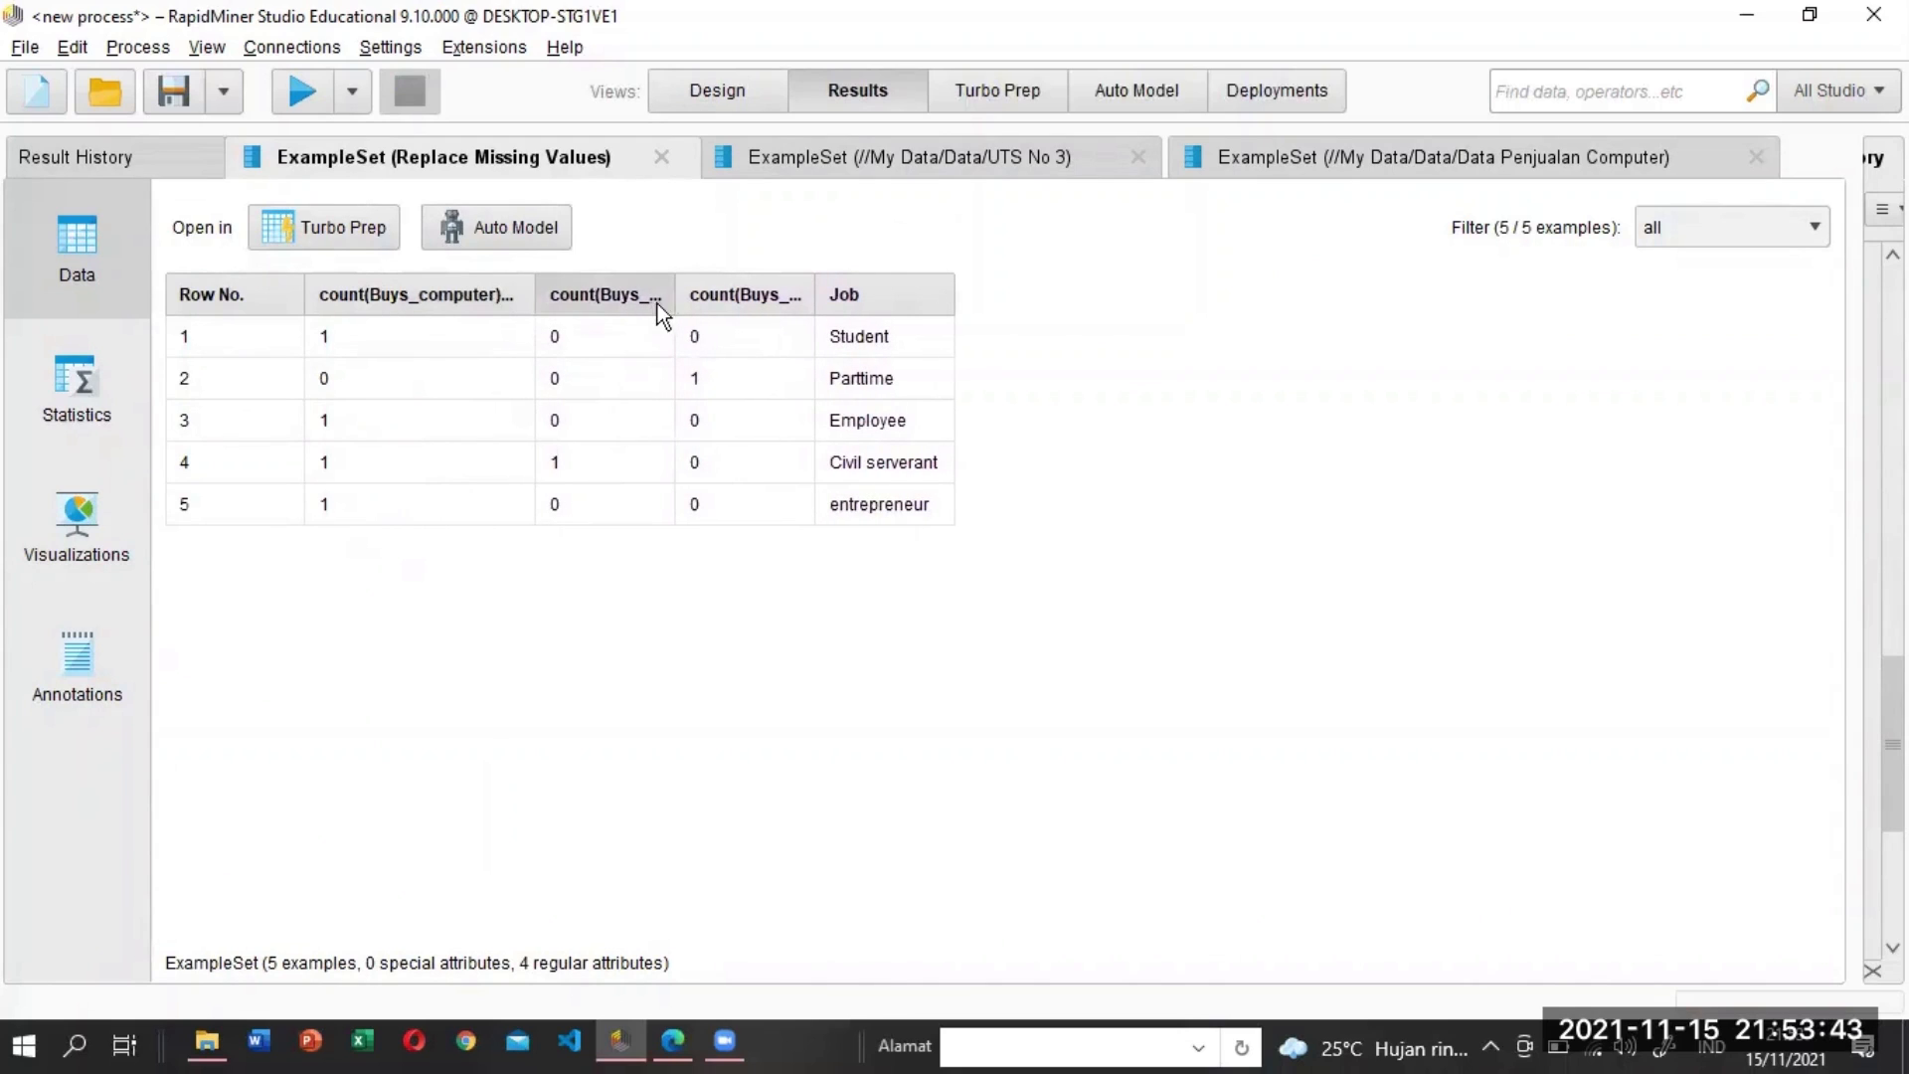
Widen the count(Buys_computer)_Low and count(Buys_computer)_Medium columns in the pivot results so their full headers can be read.
left_click_drag(676, 296, 807, 311)
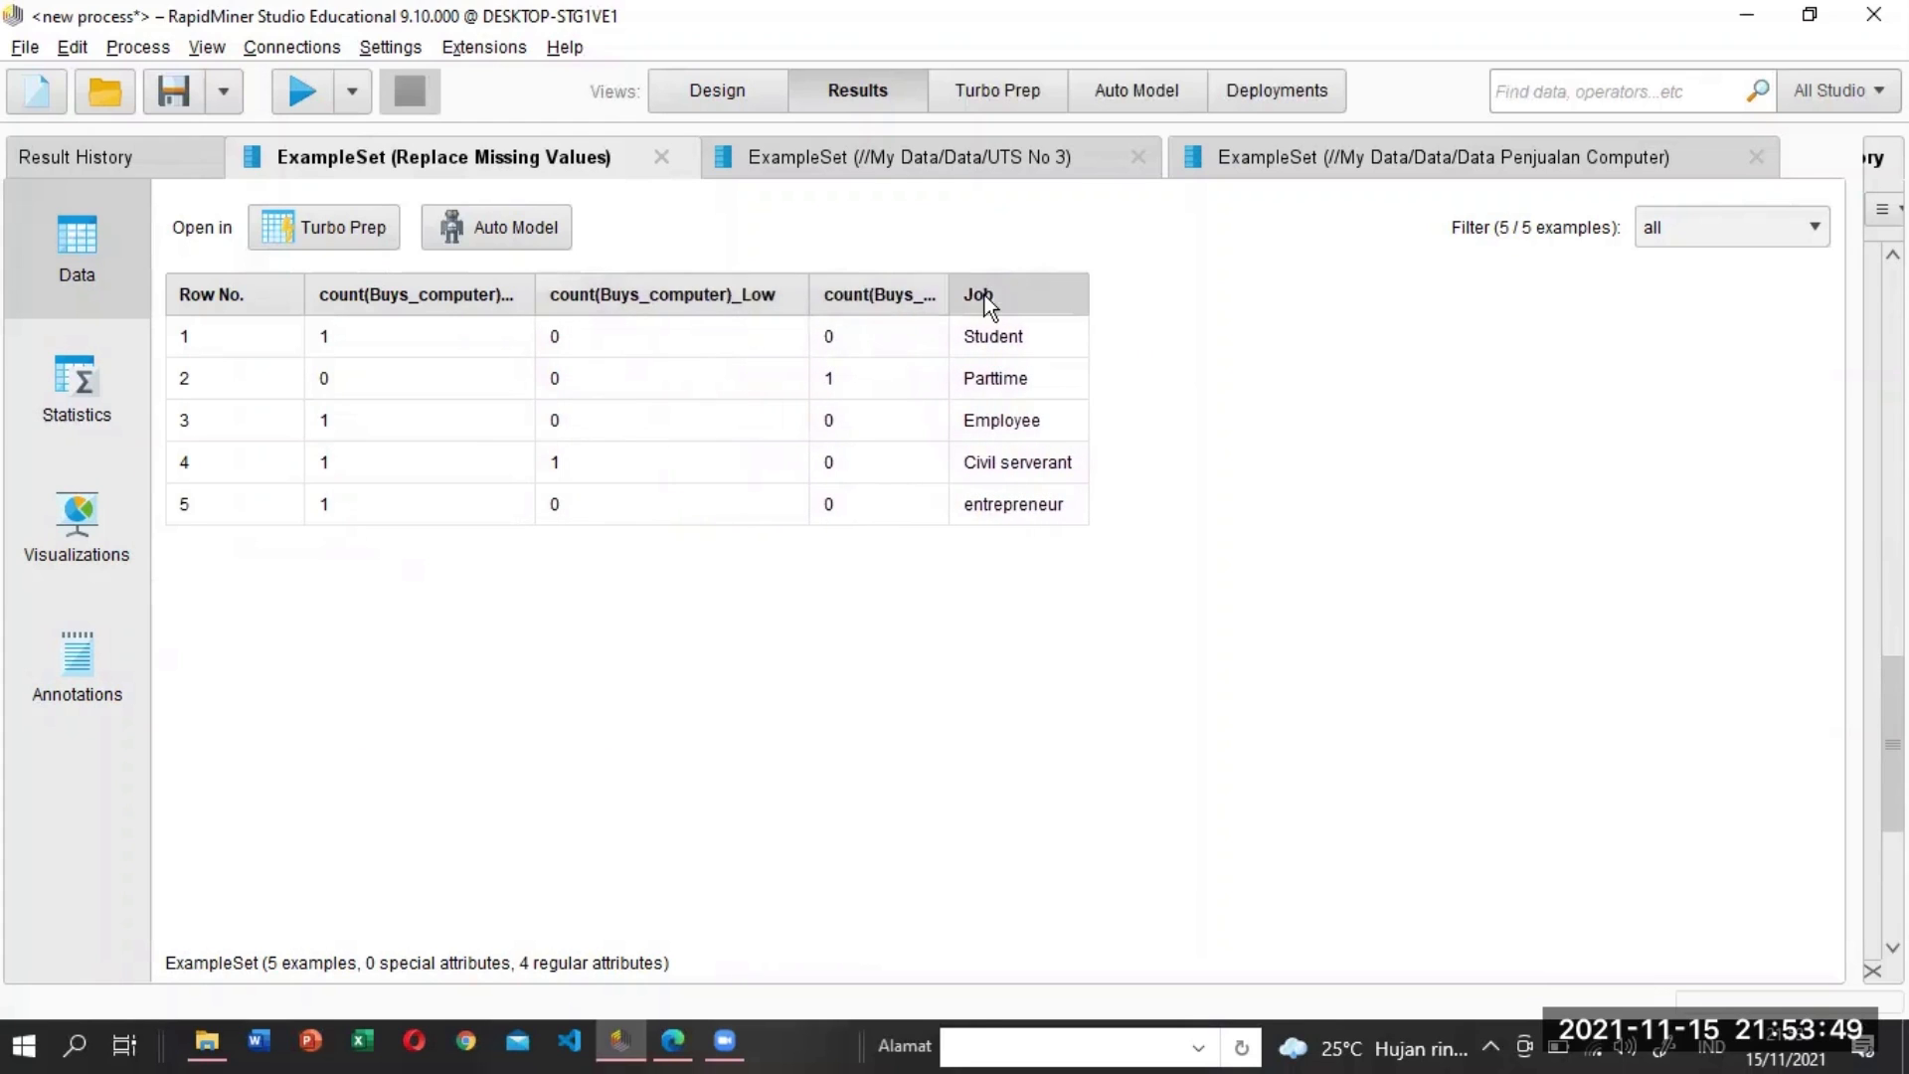
left_click_drag(948, 291, 1099, 324)
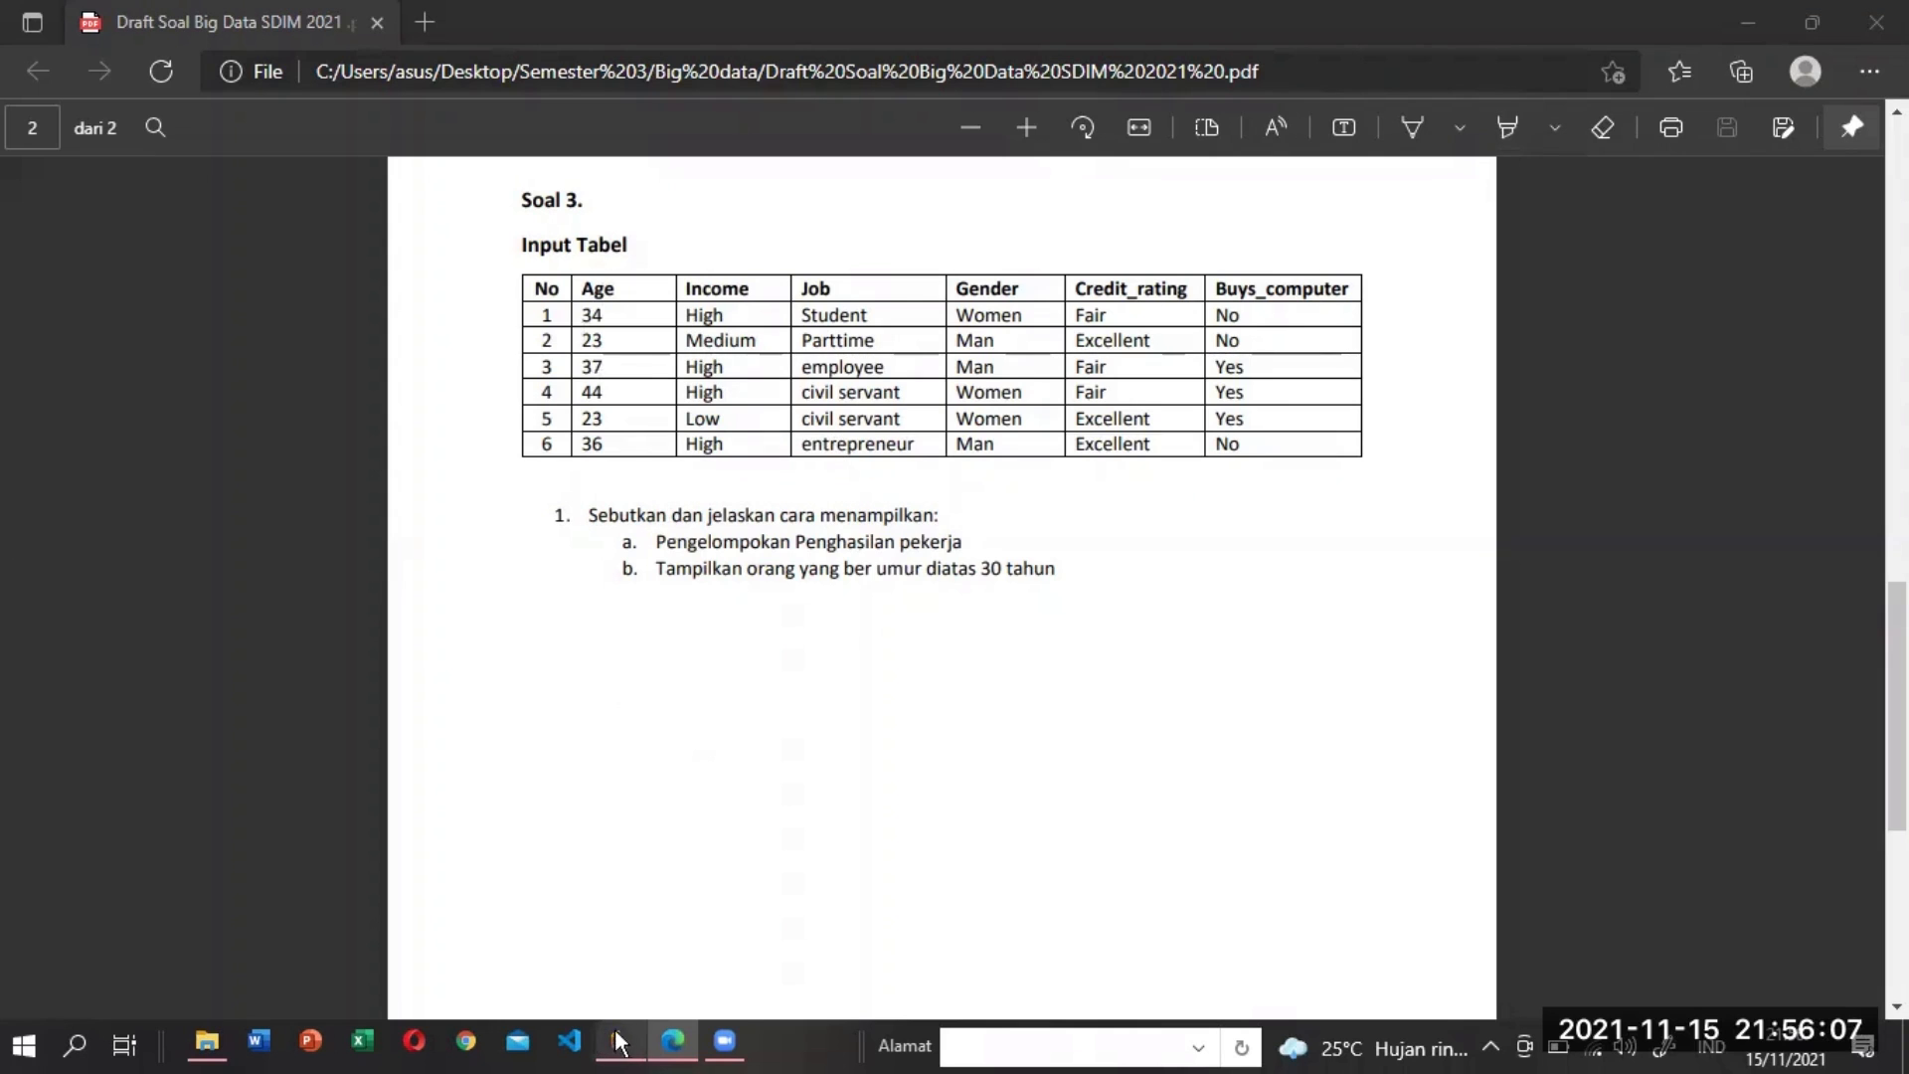
In RapidMiner Studio, add the UTS No 3 data and a Filter Examples operator to the empty process and connect them.
mouse_move(618, 1042)
left_click(601, 920)
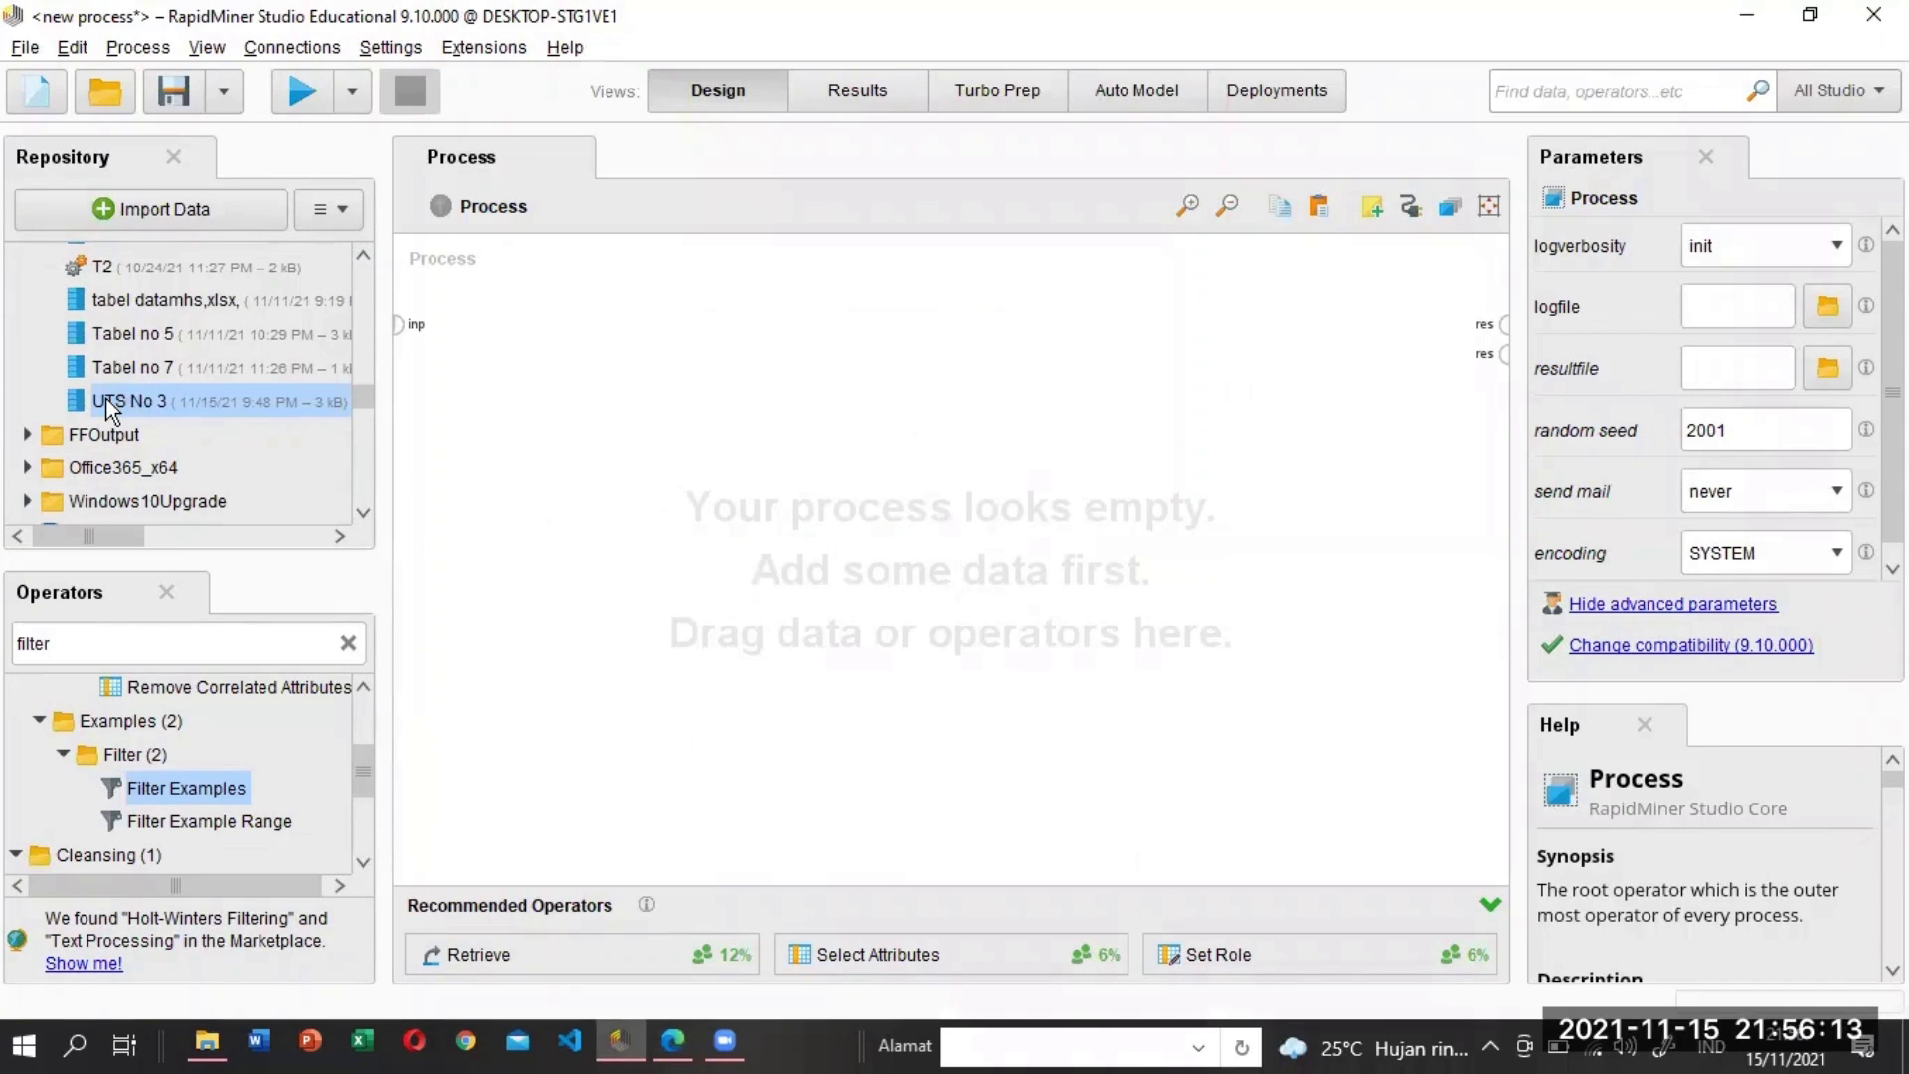
left_click_drag(106, 398, 472, 343)
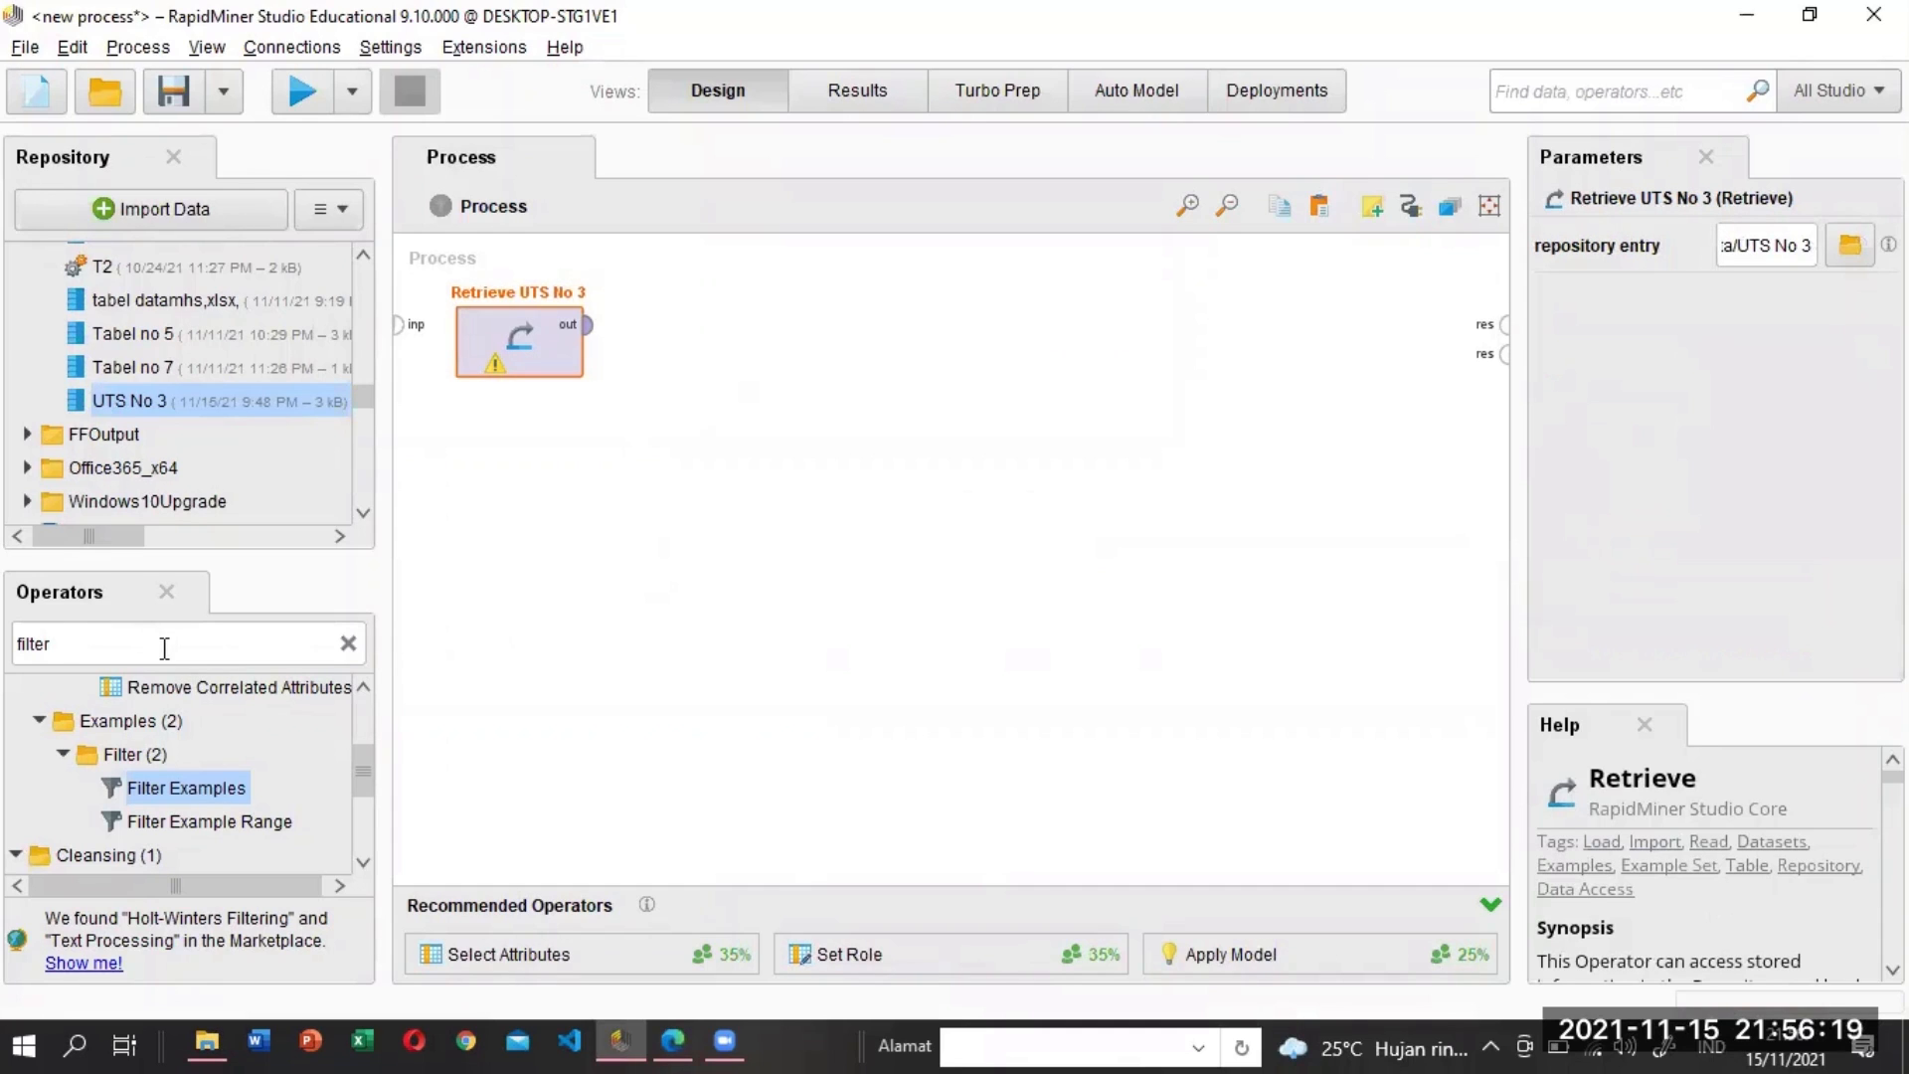
left_click_drag(171, 787, 673, 330)
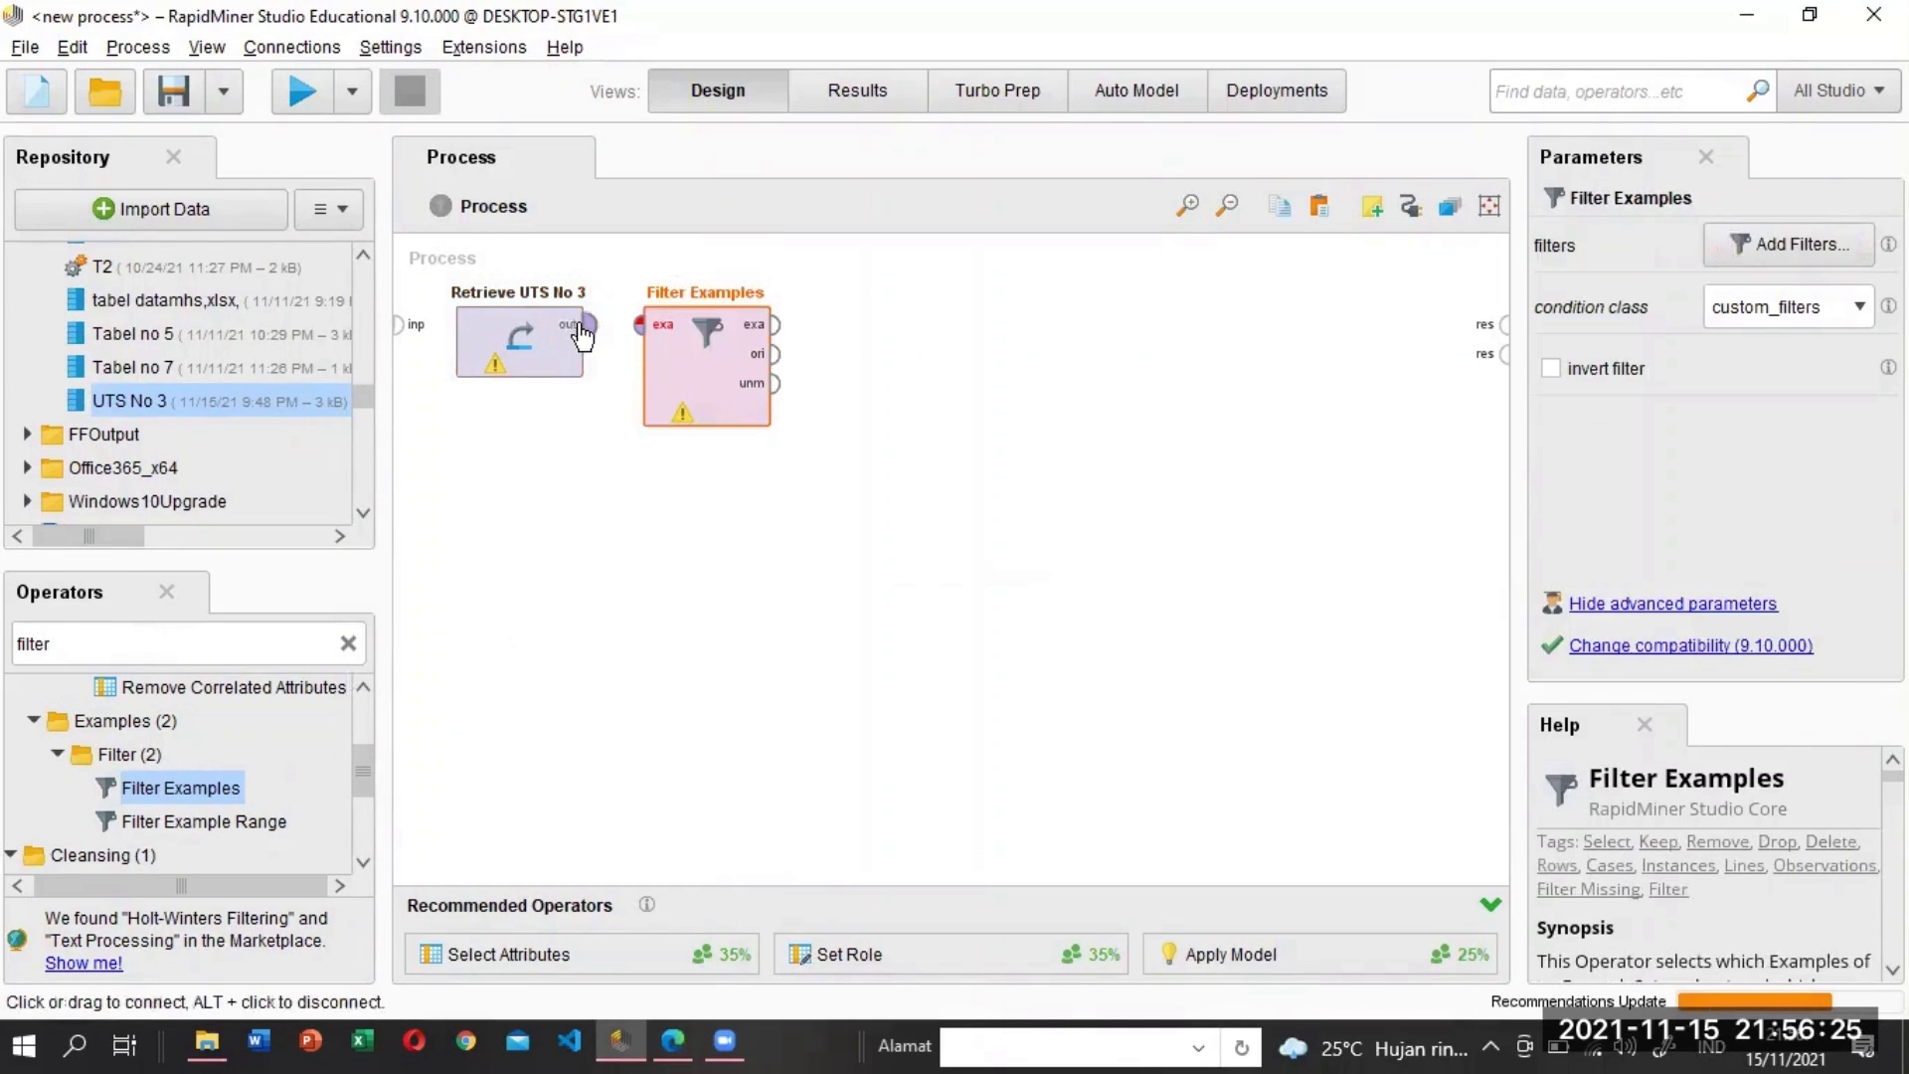
left_click(586, 327)
left_click(642, 326)
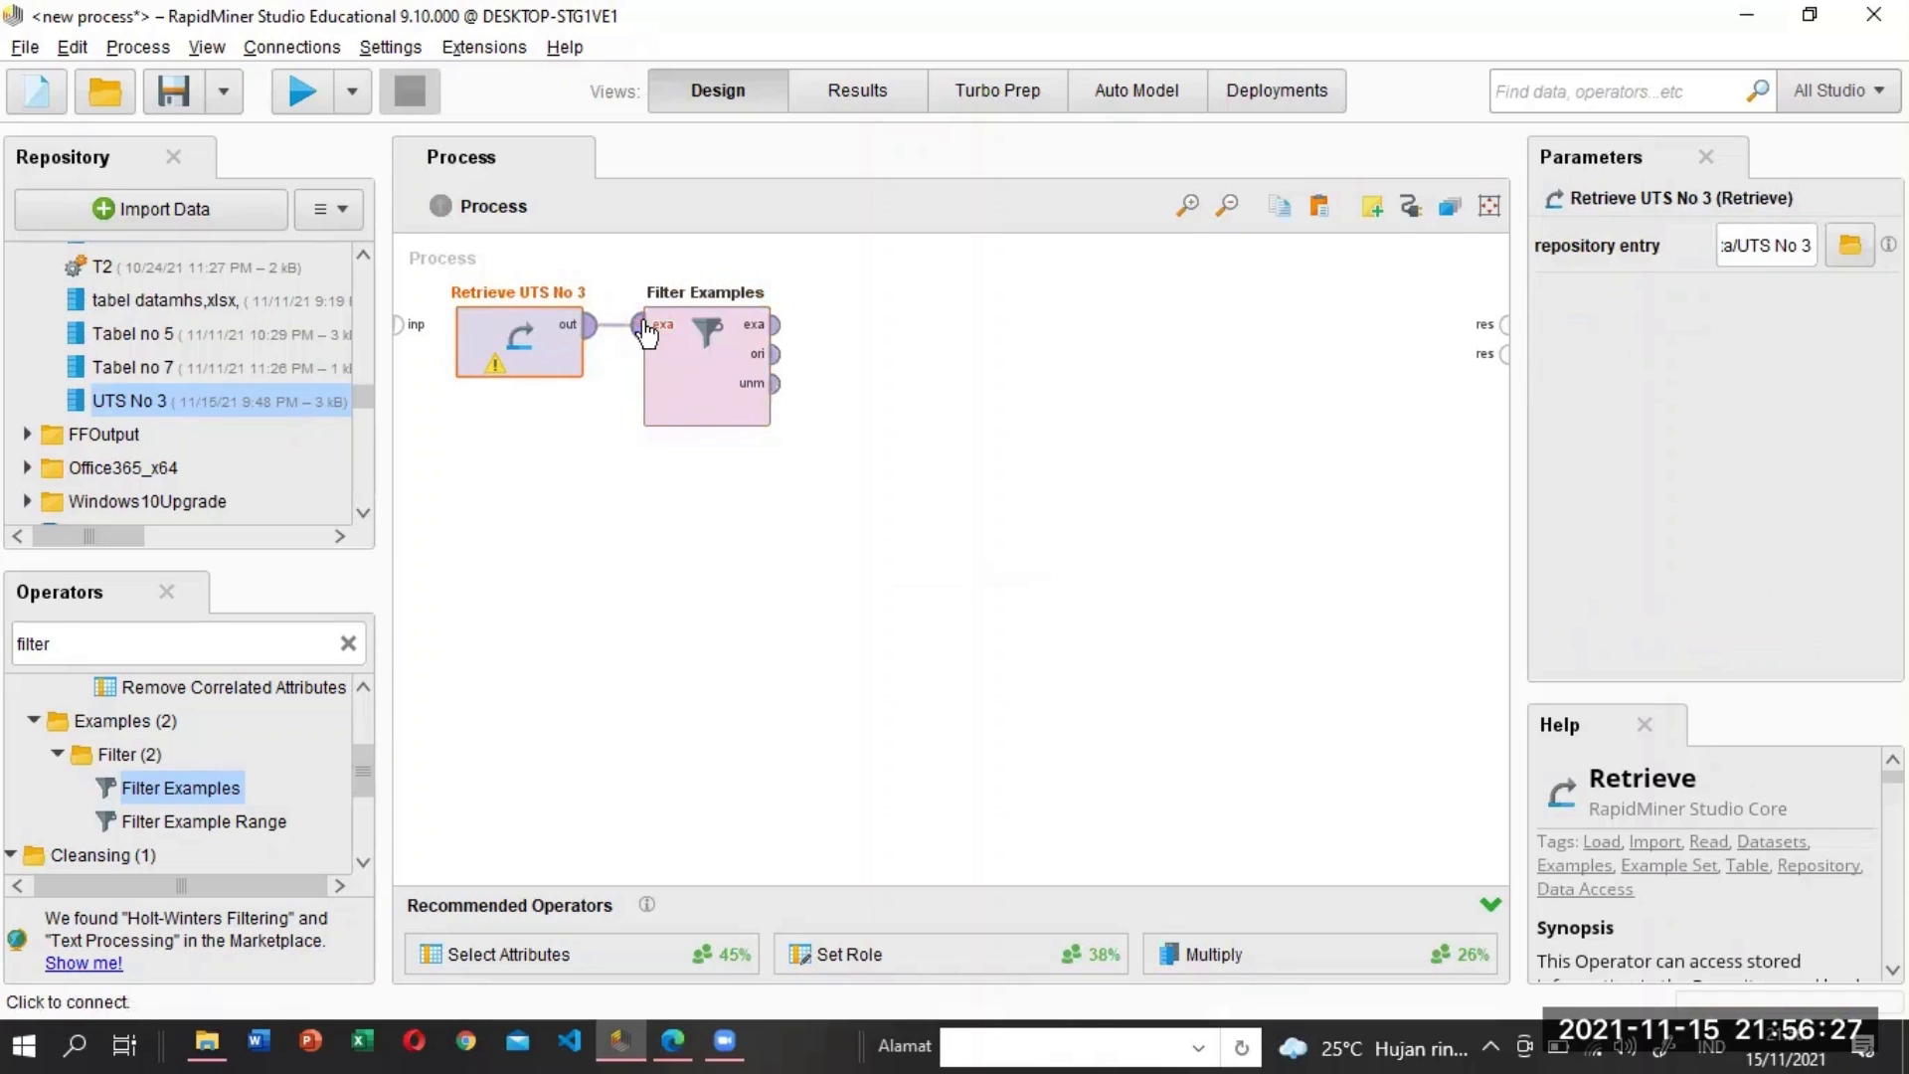
Start a custom filter in the Filter Examples operator and choose Age as its attribute.
left_click(665, 333)
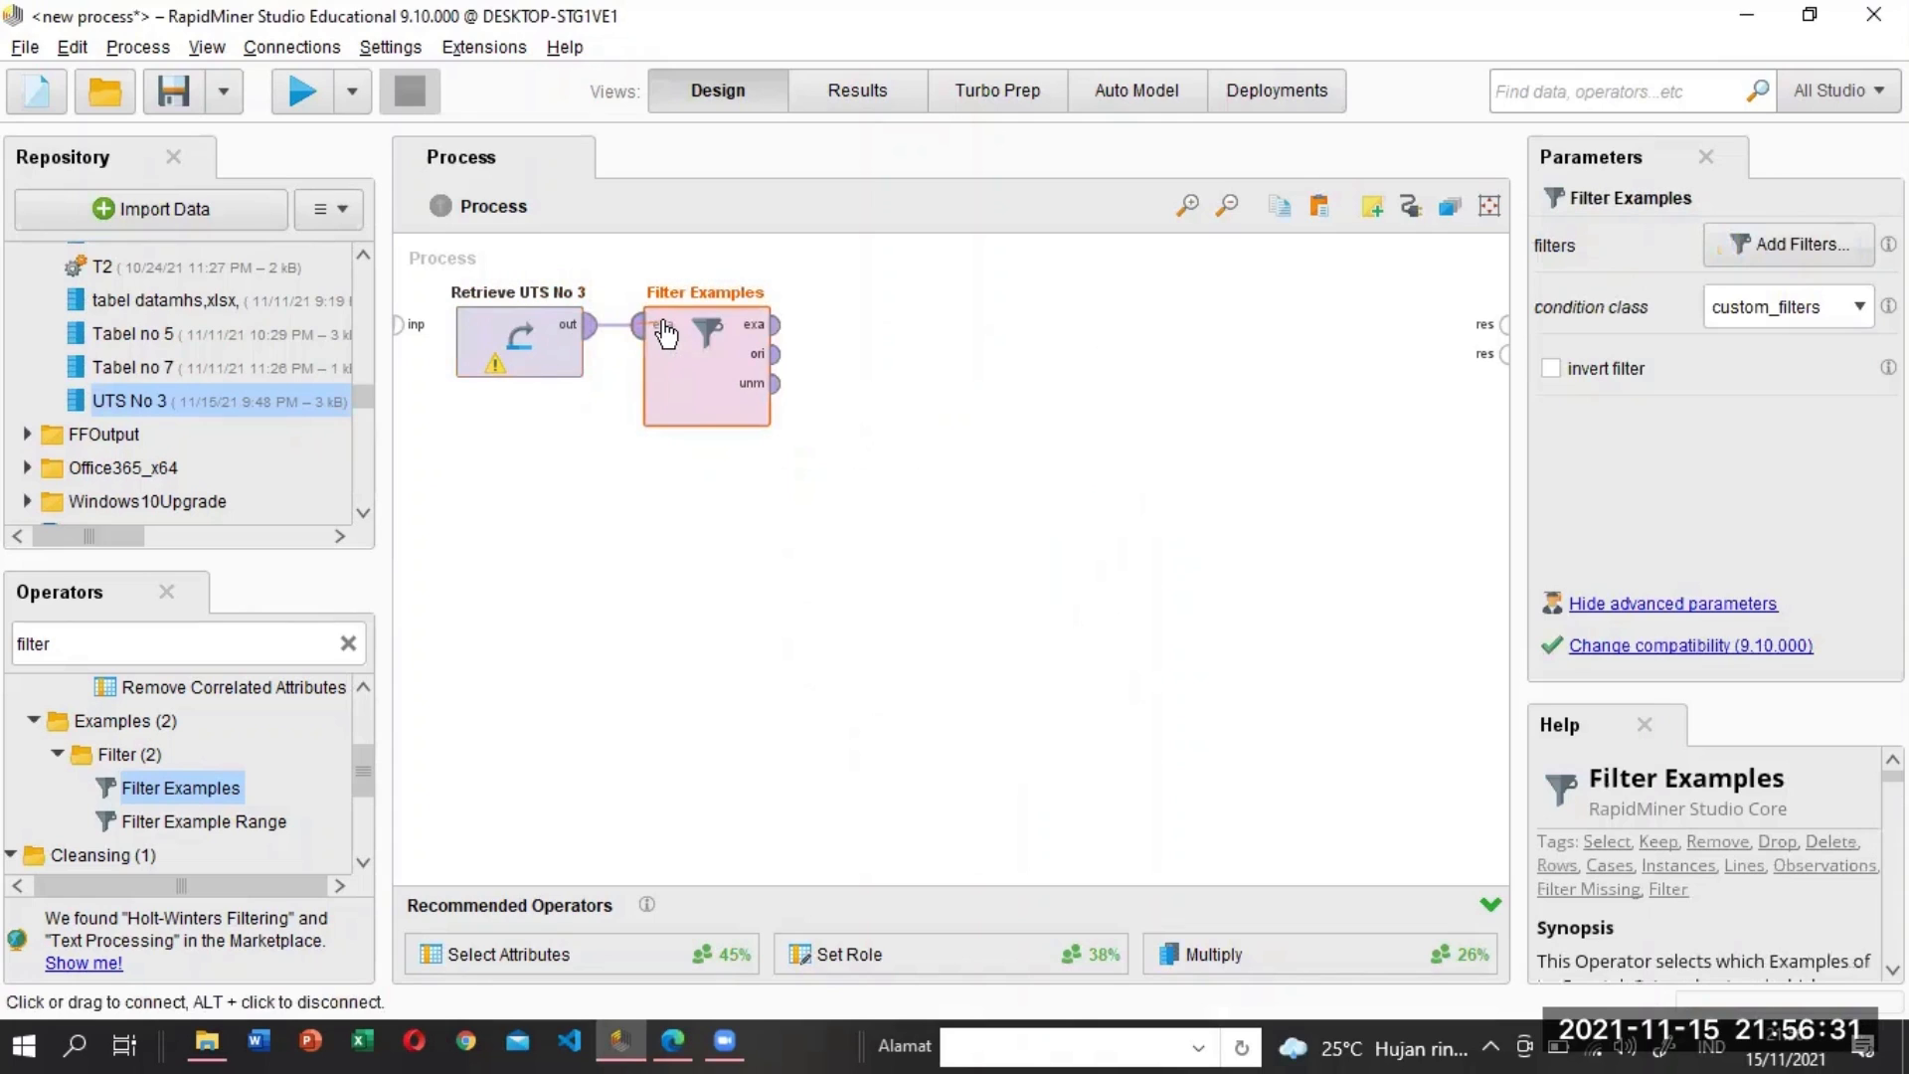
right_click(698, 357)
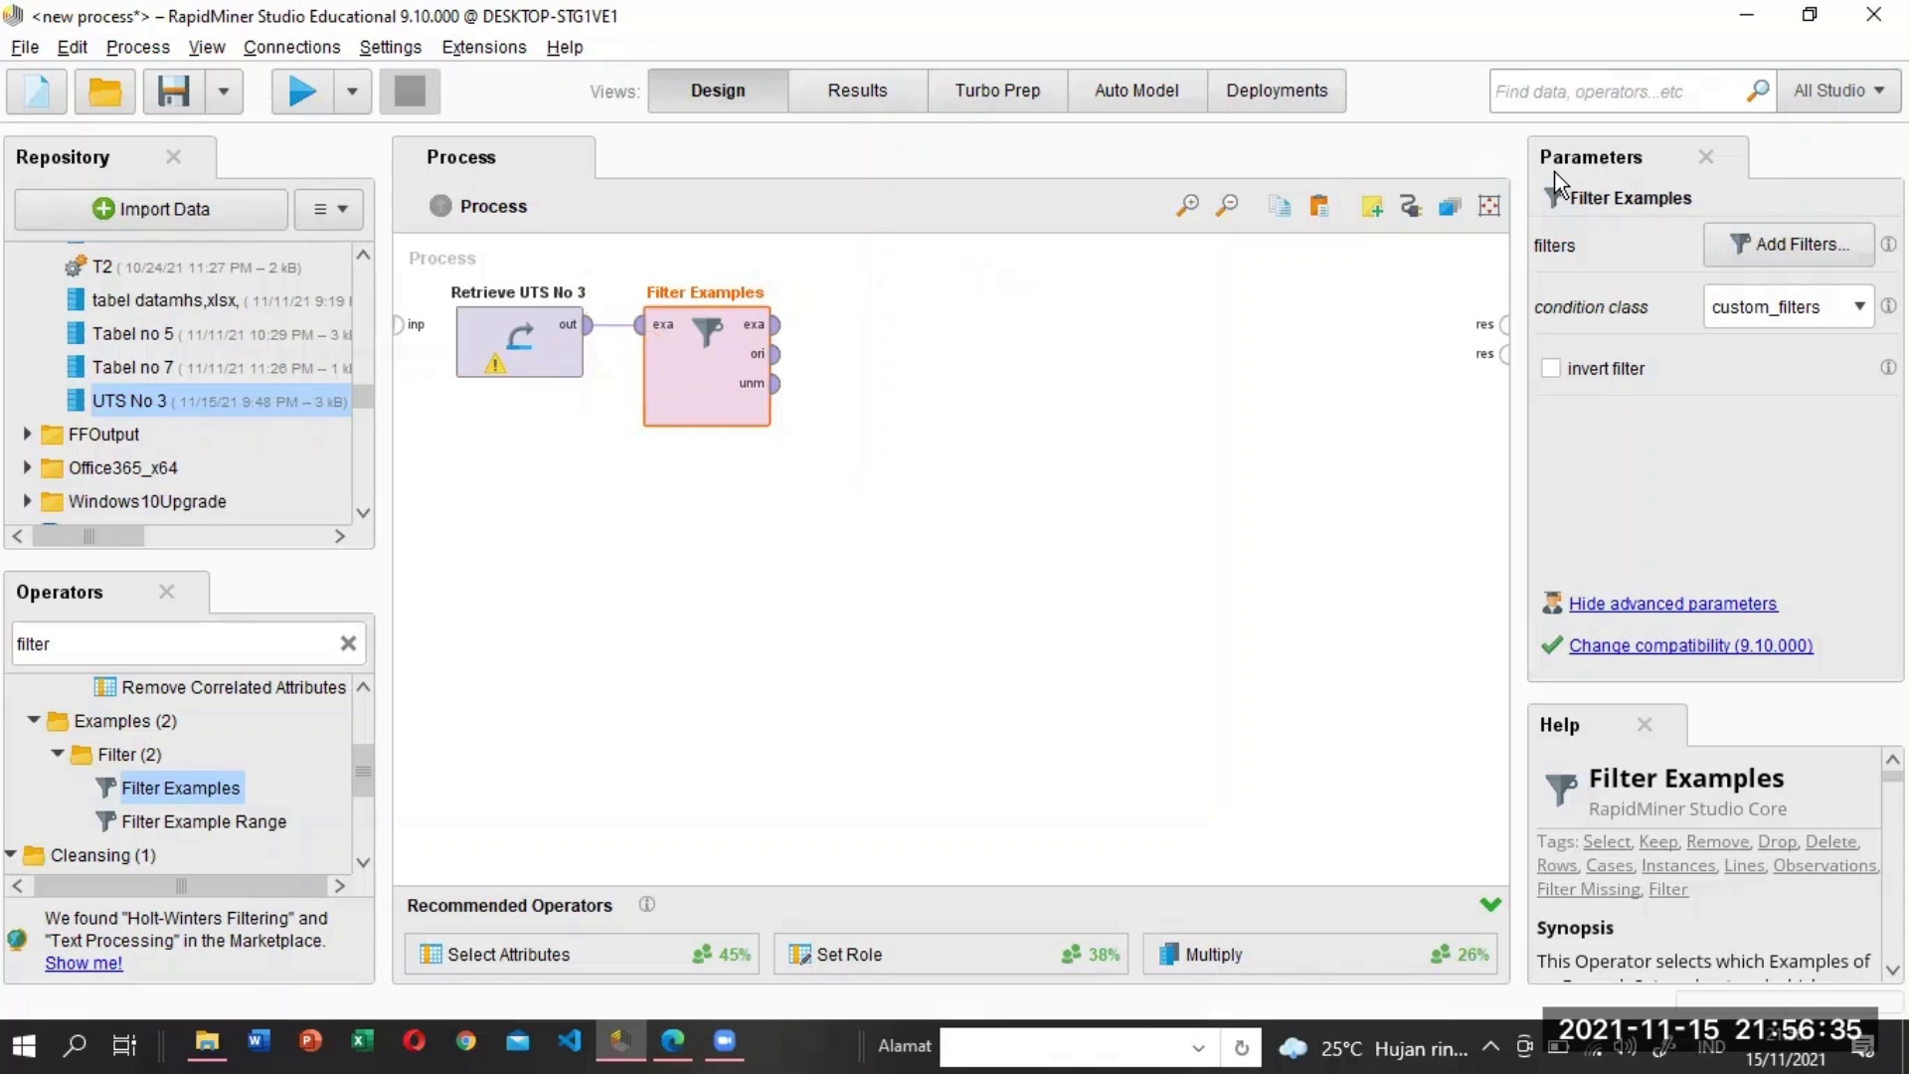
left_click(1783, 239)
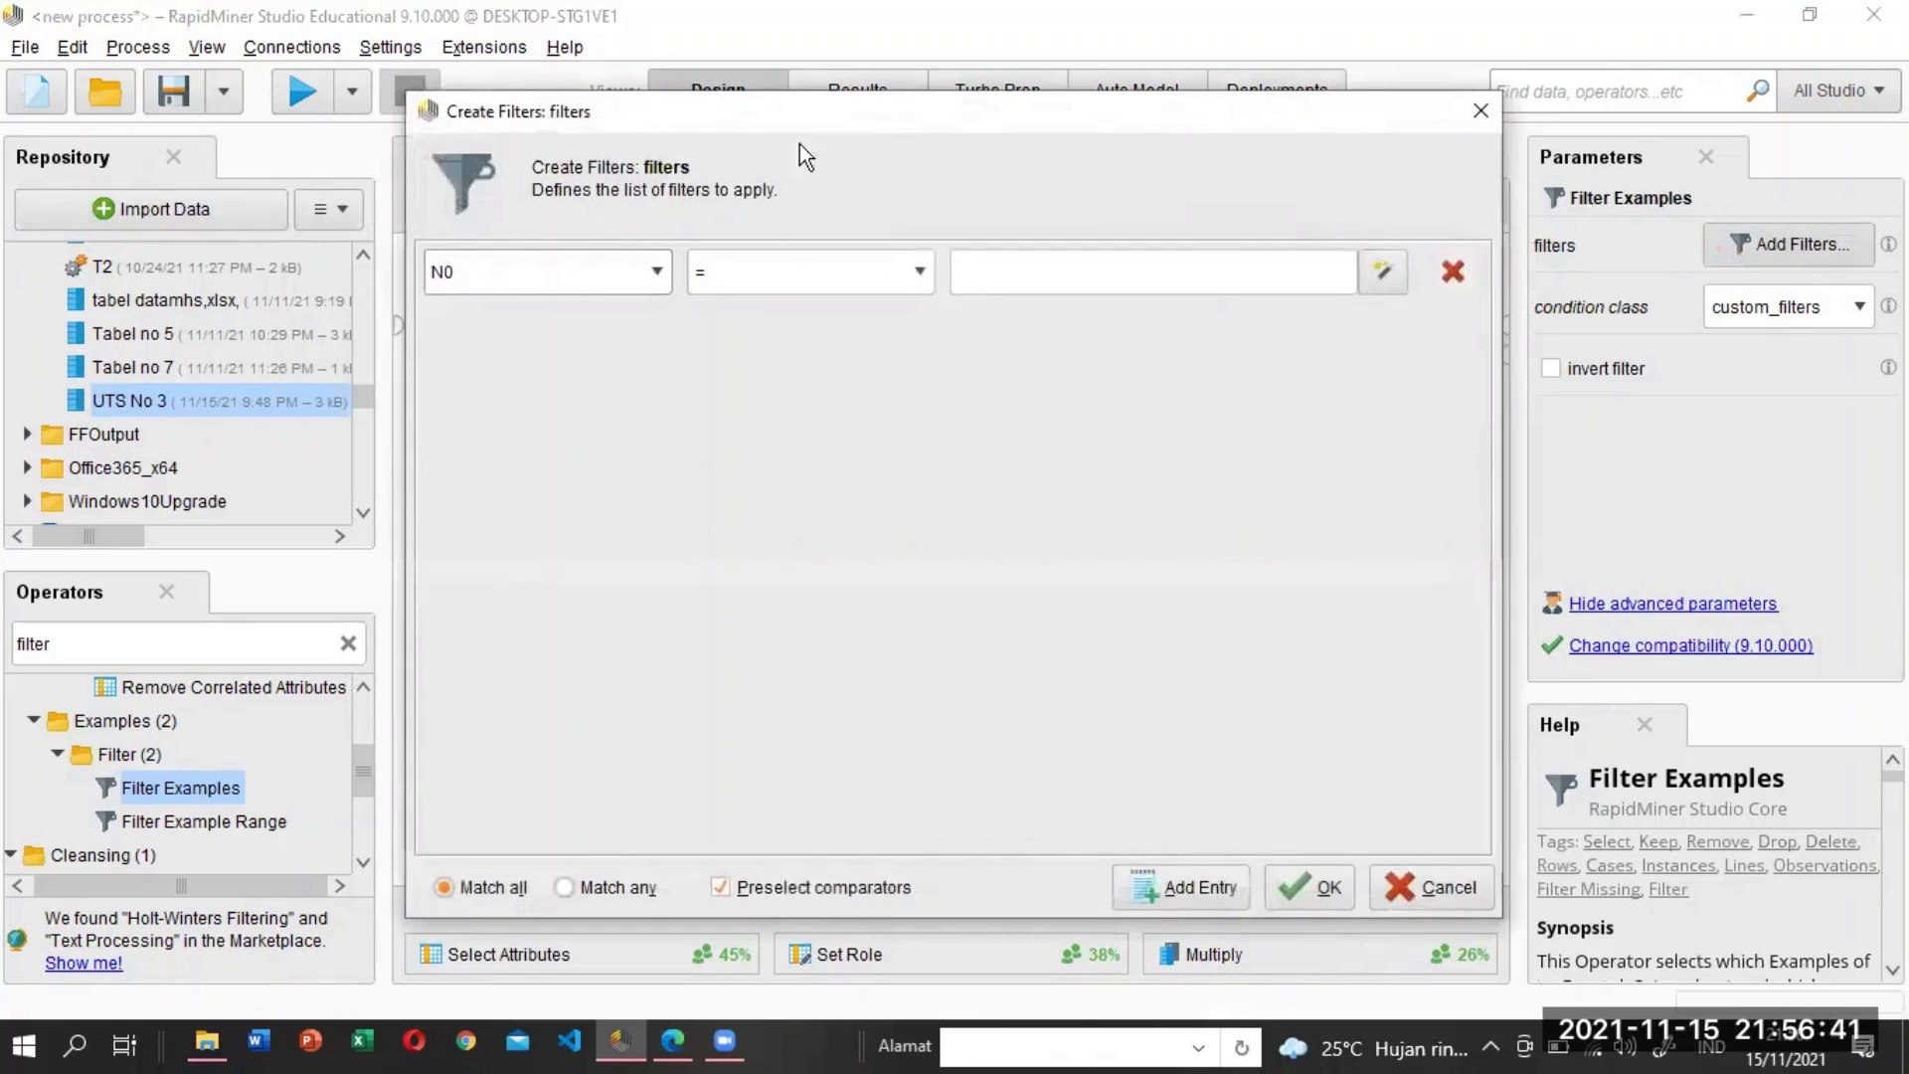
left_click(662, 274)
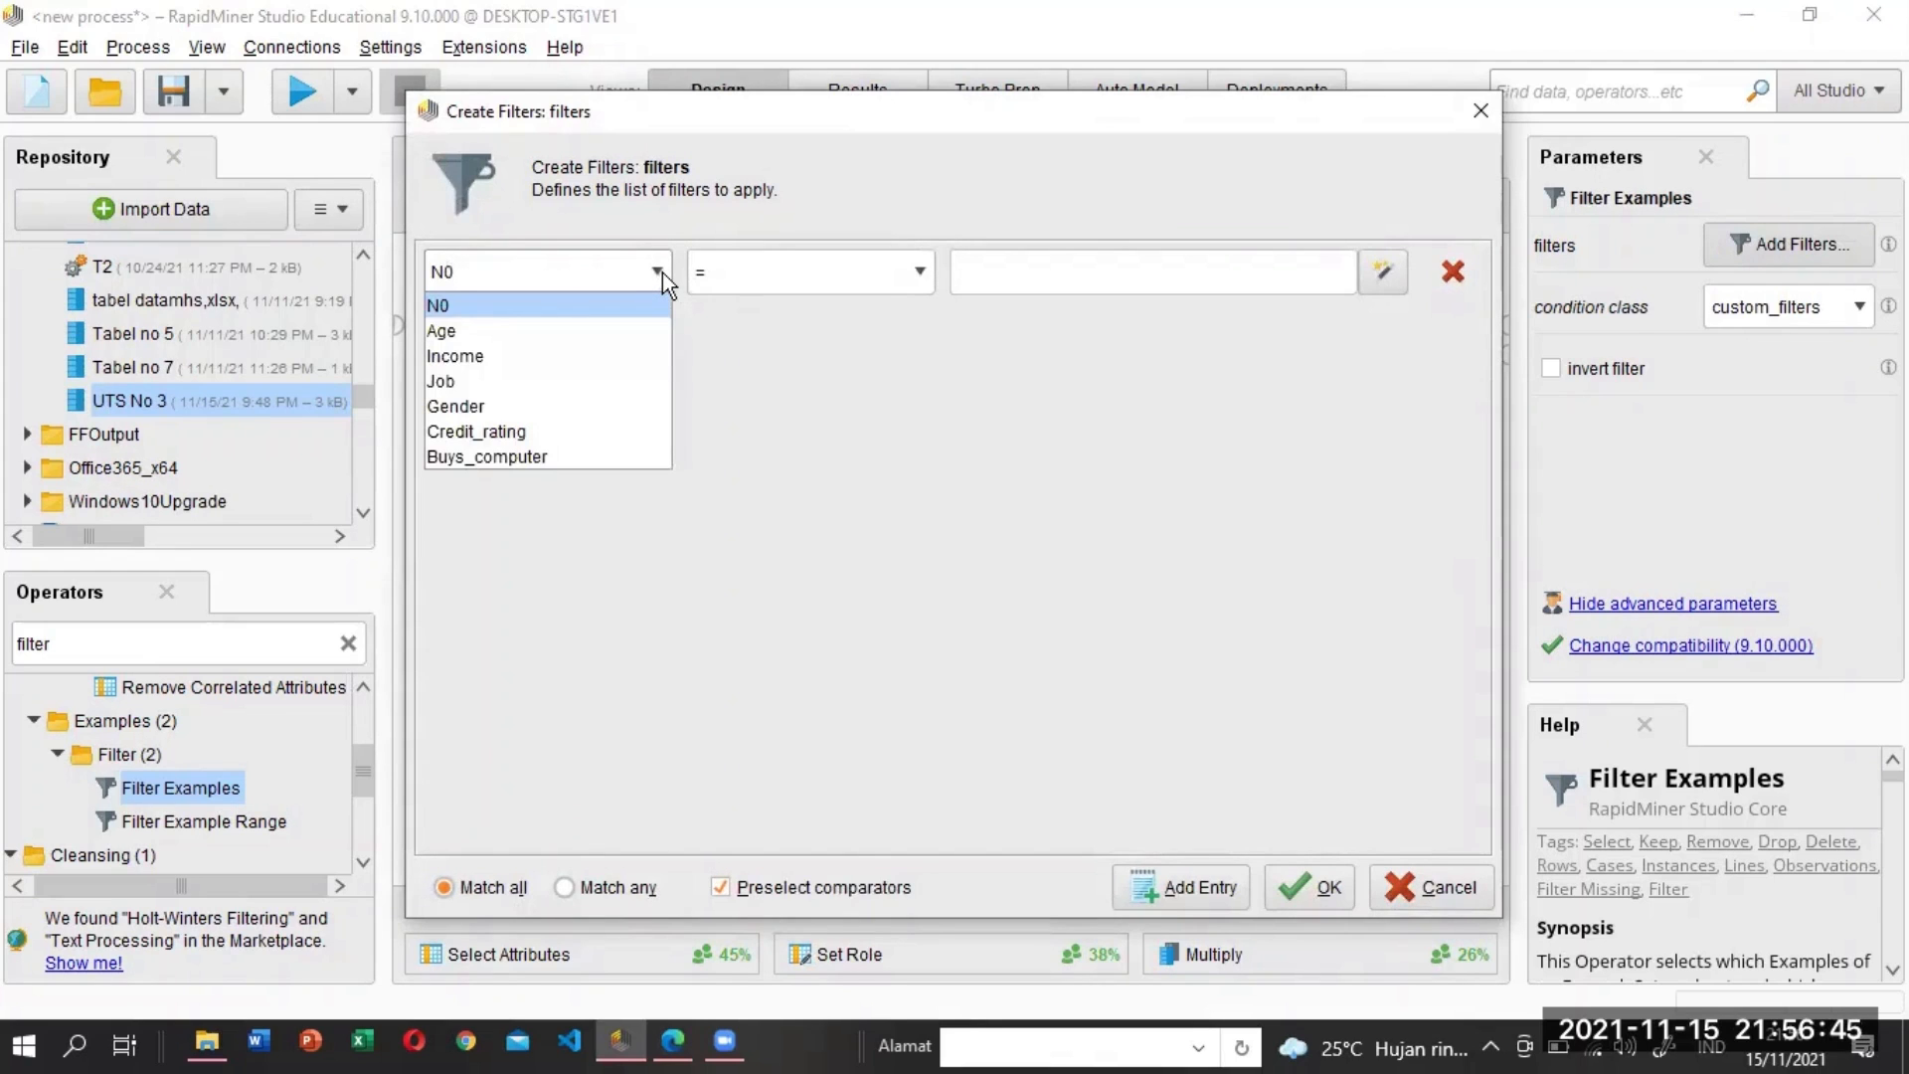
left_click(626, 337)
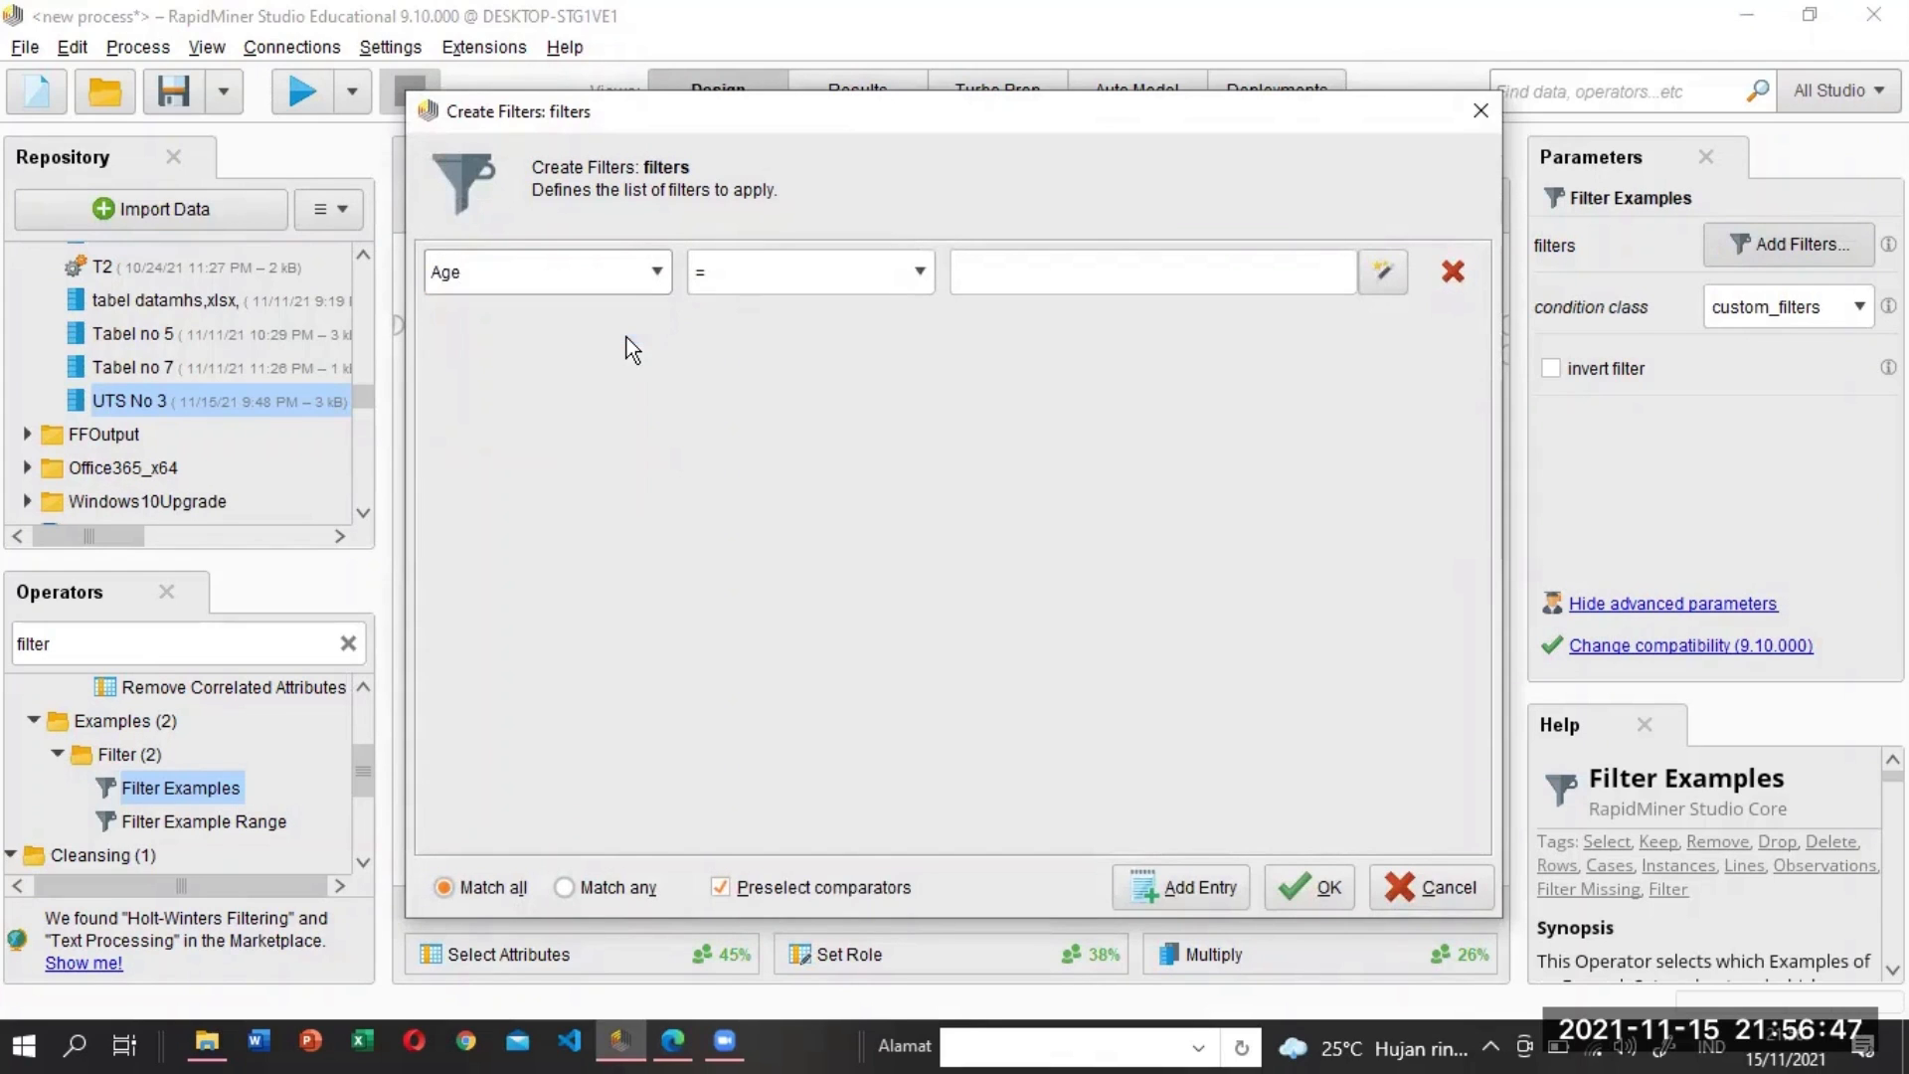
Recheck the age condition of question b in the exam PDF and set the Age filter to greater than 30.
mouse_move(682, 1049)
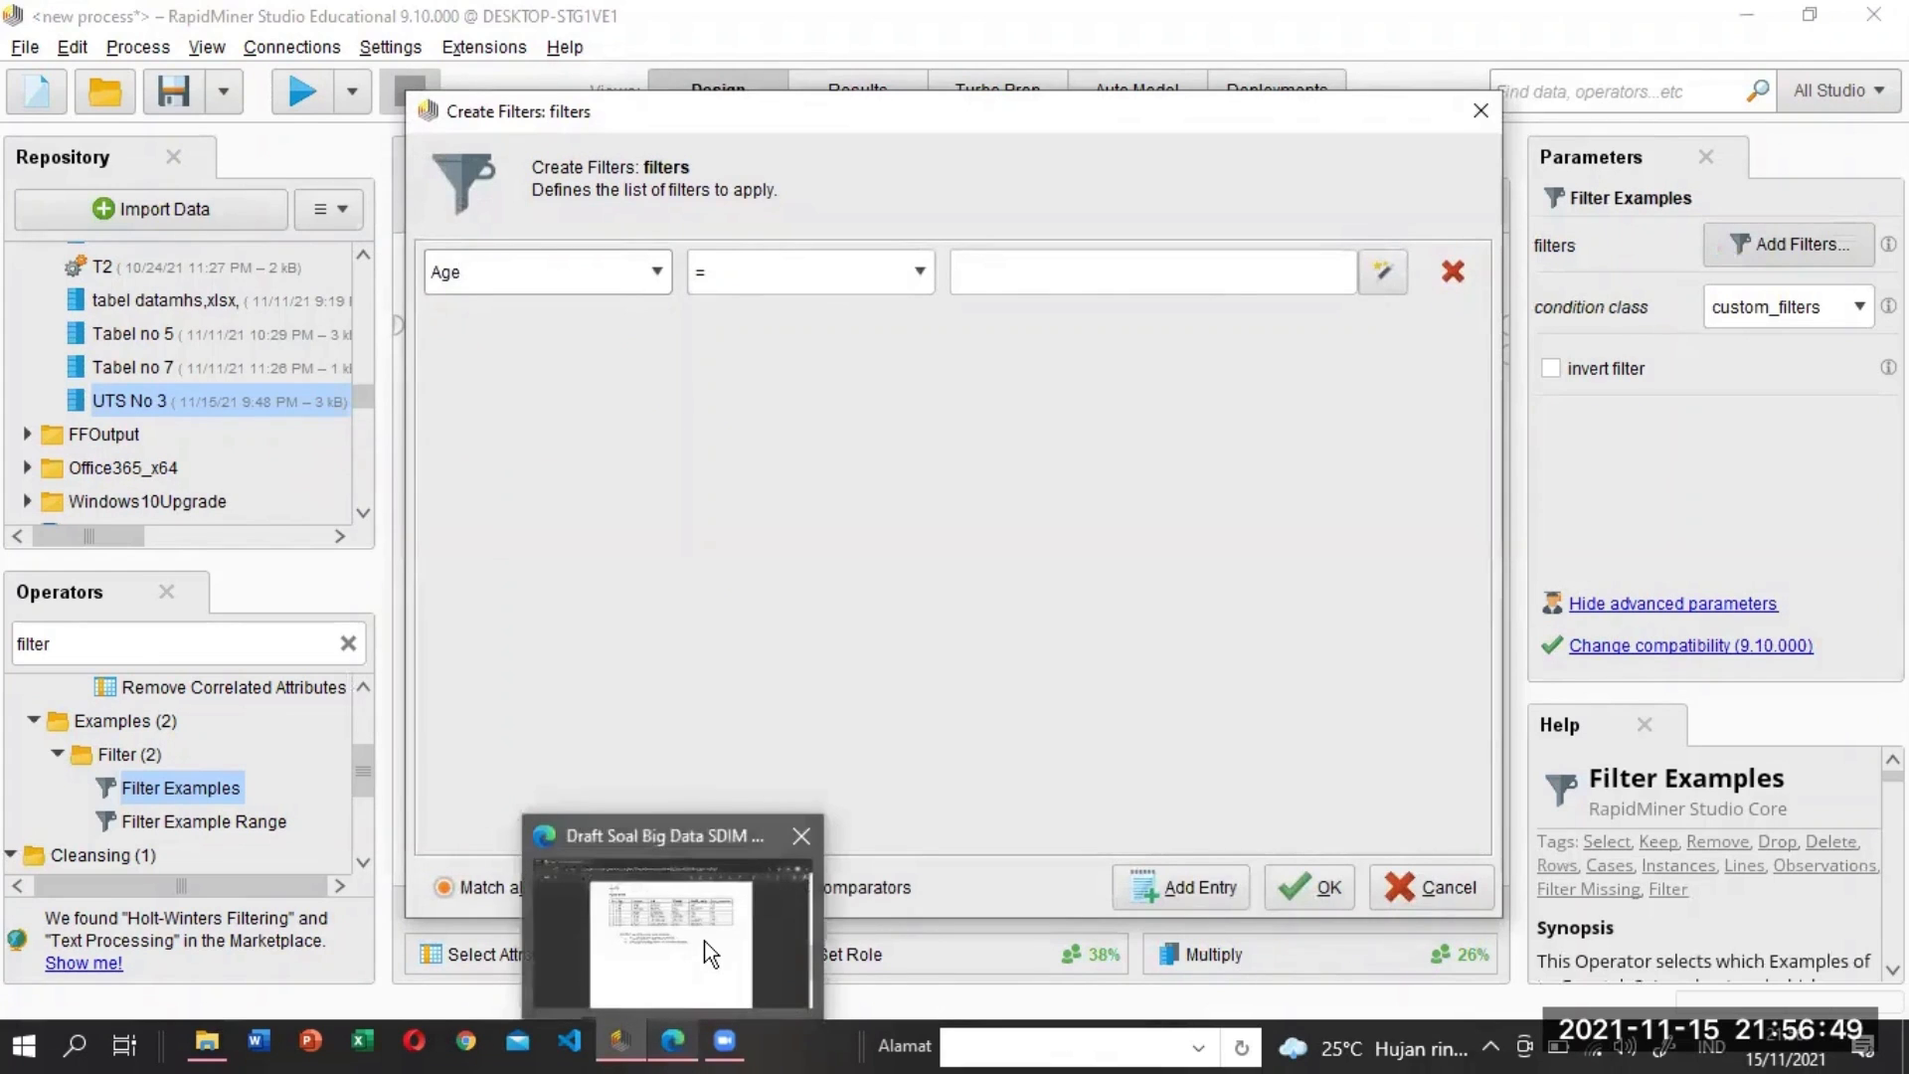
left_click(704, 944)
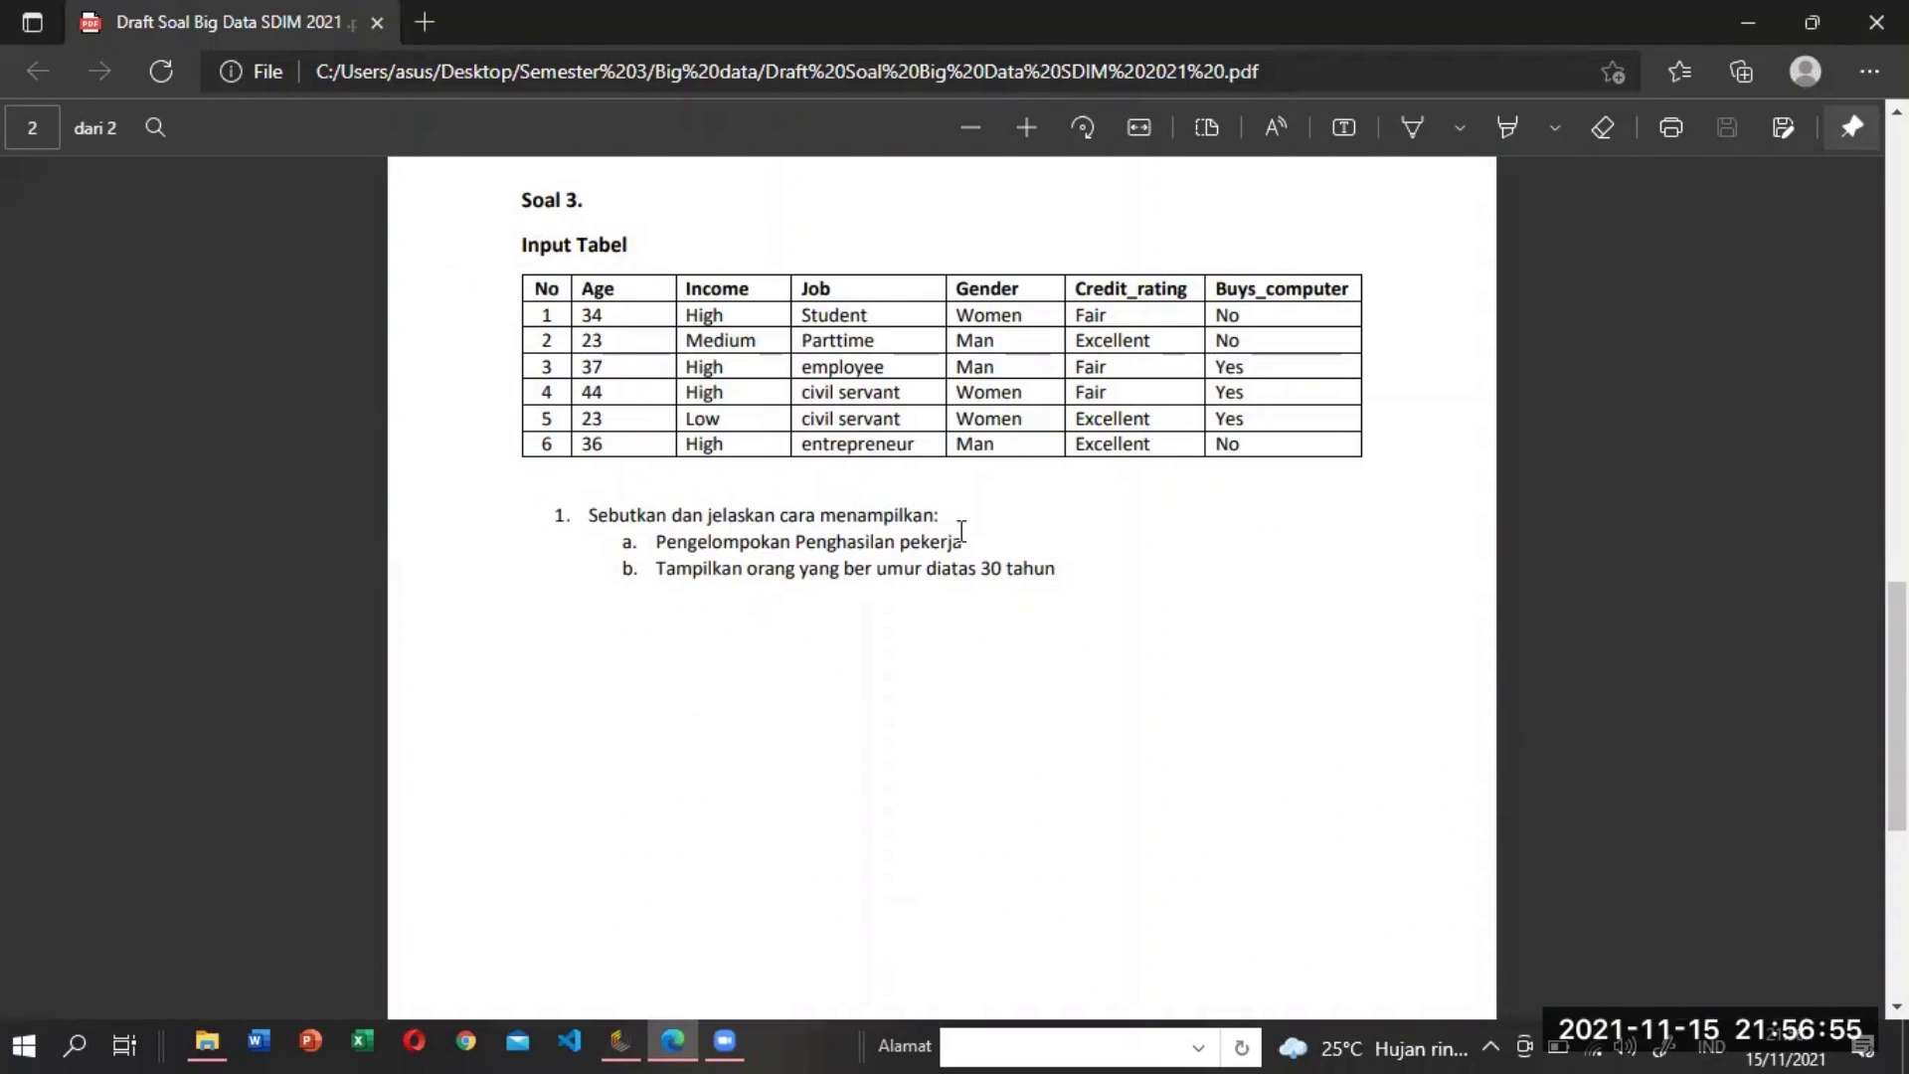
mouse_move(620, 1041)
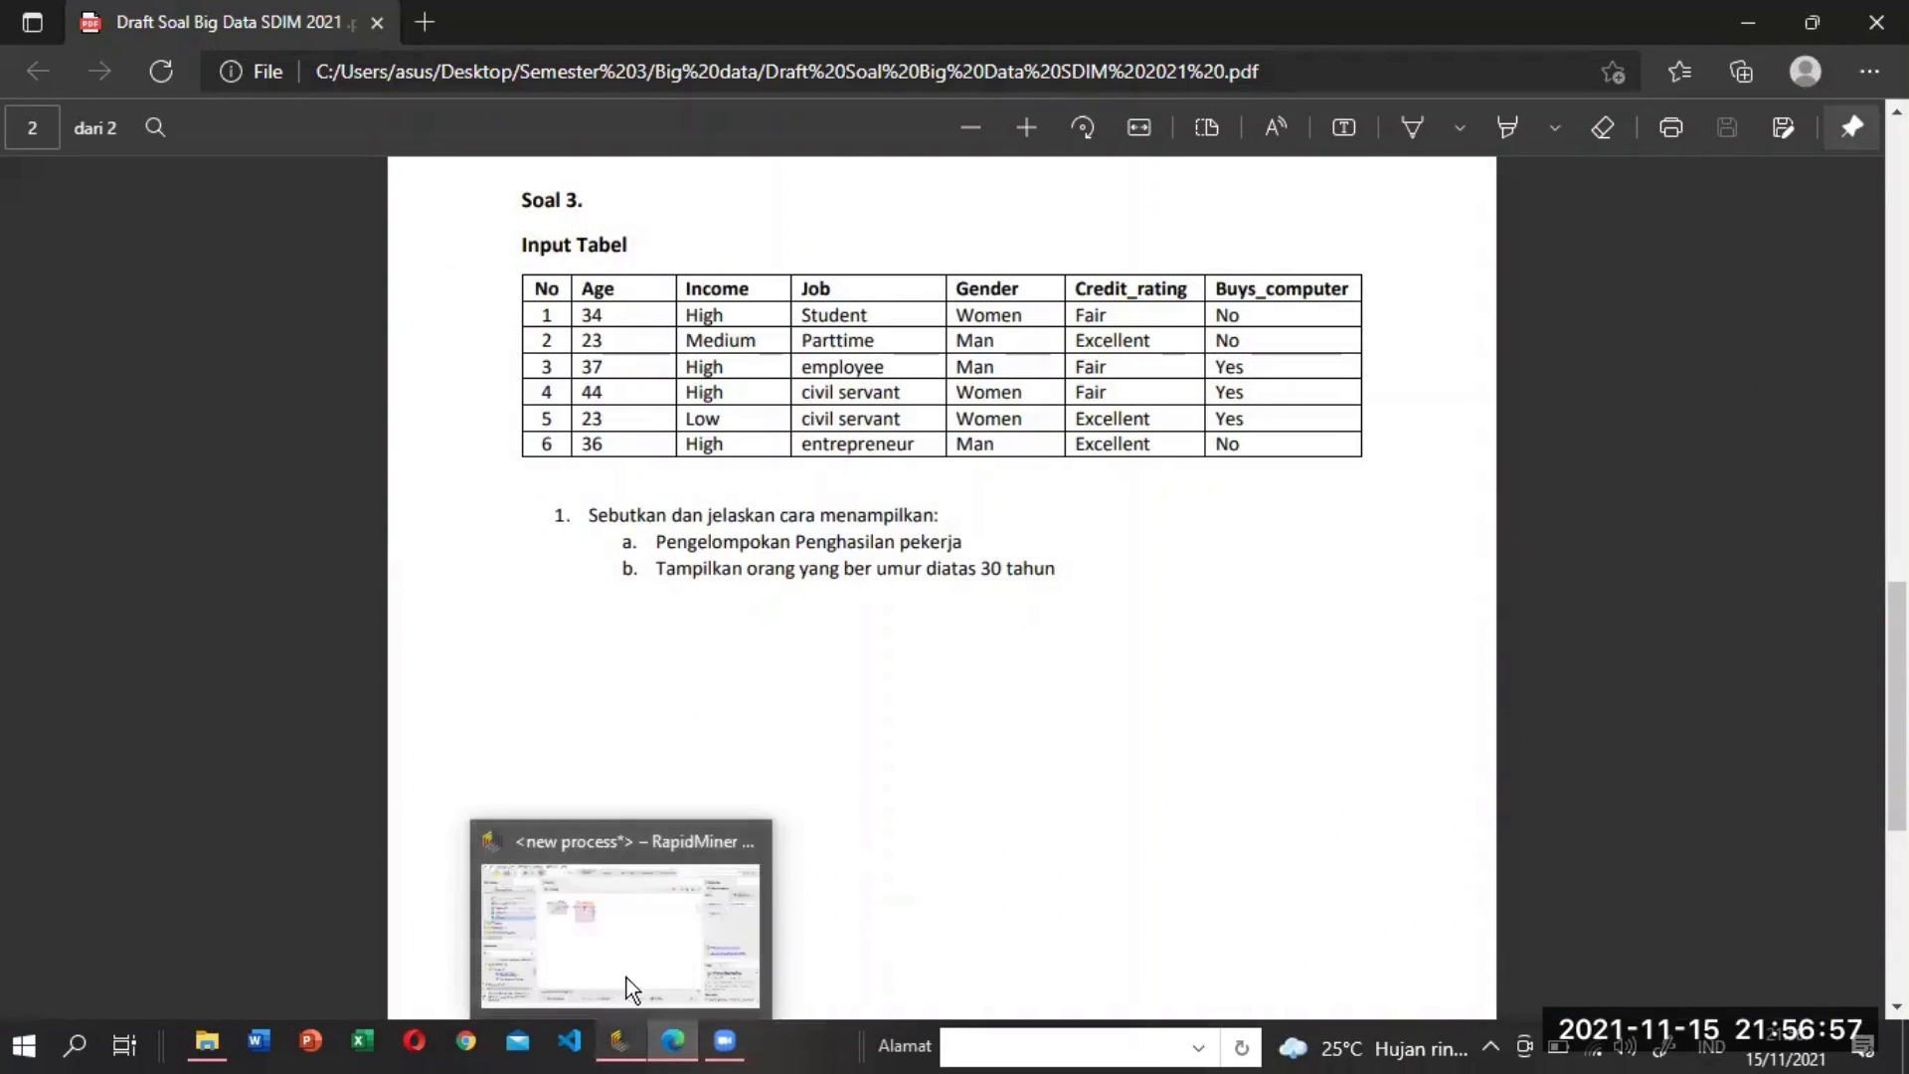
left_click(626, 912)
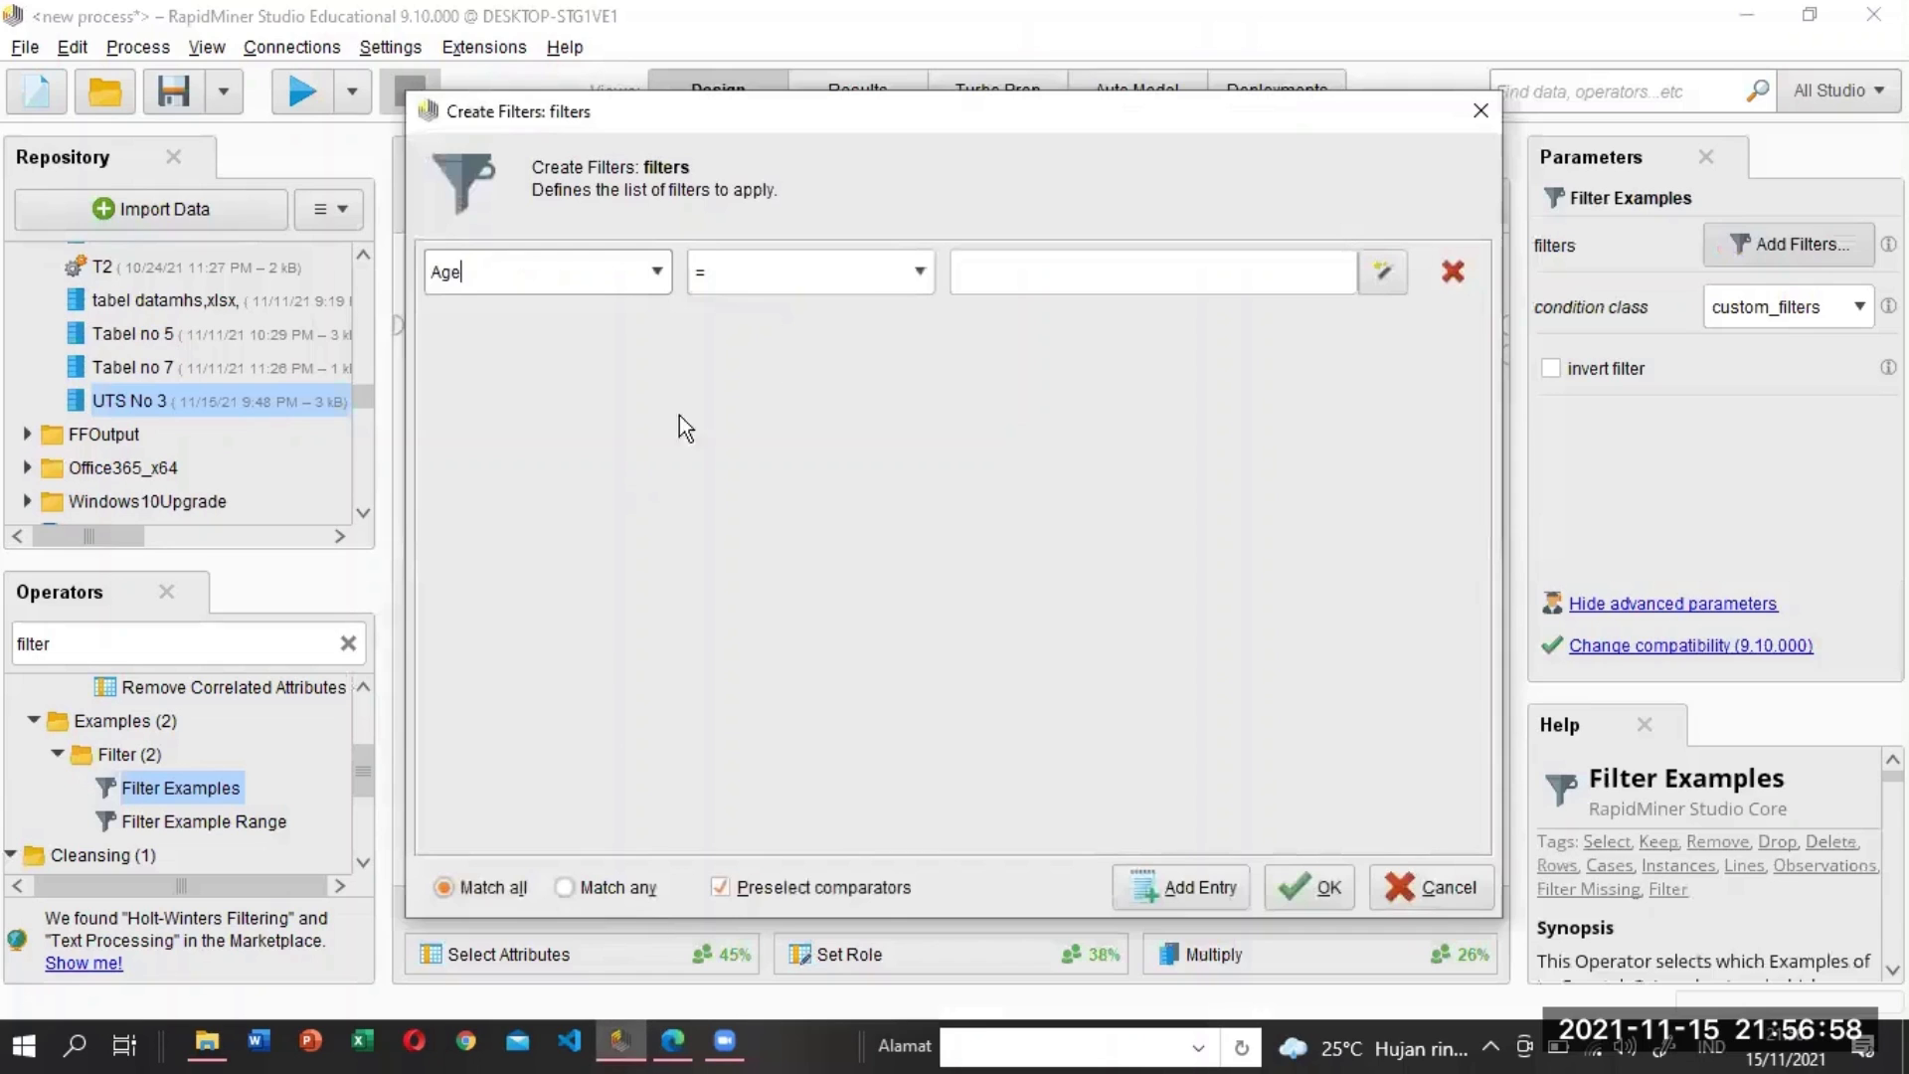
left_click(923, 270)
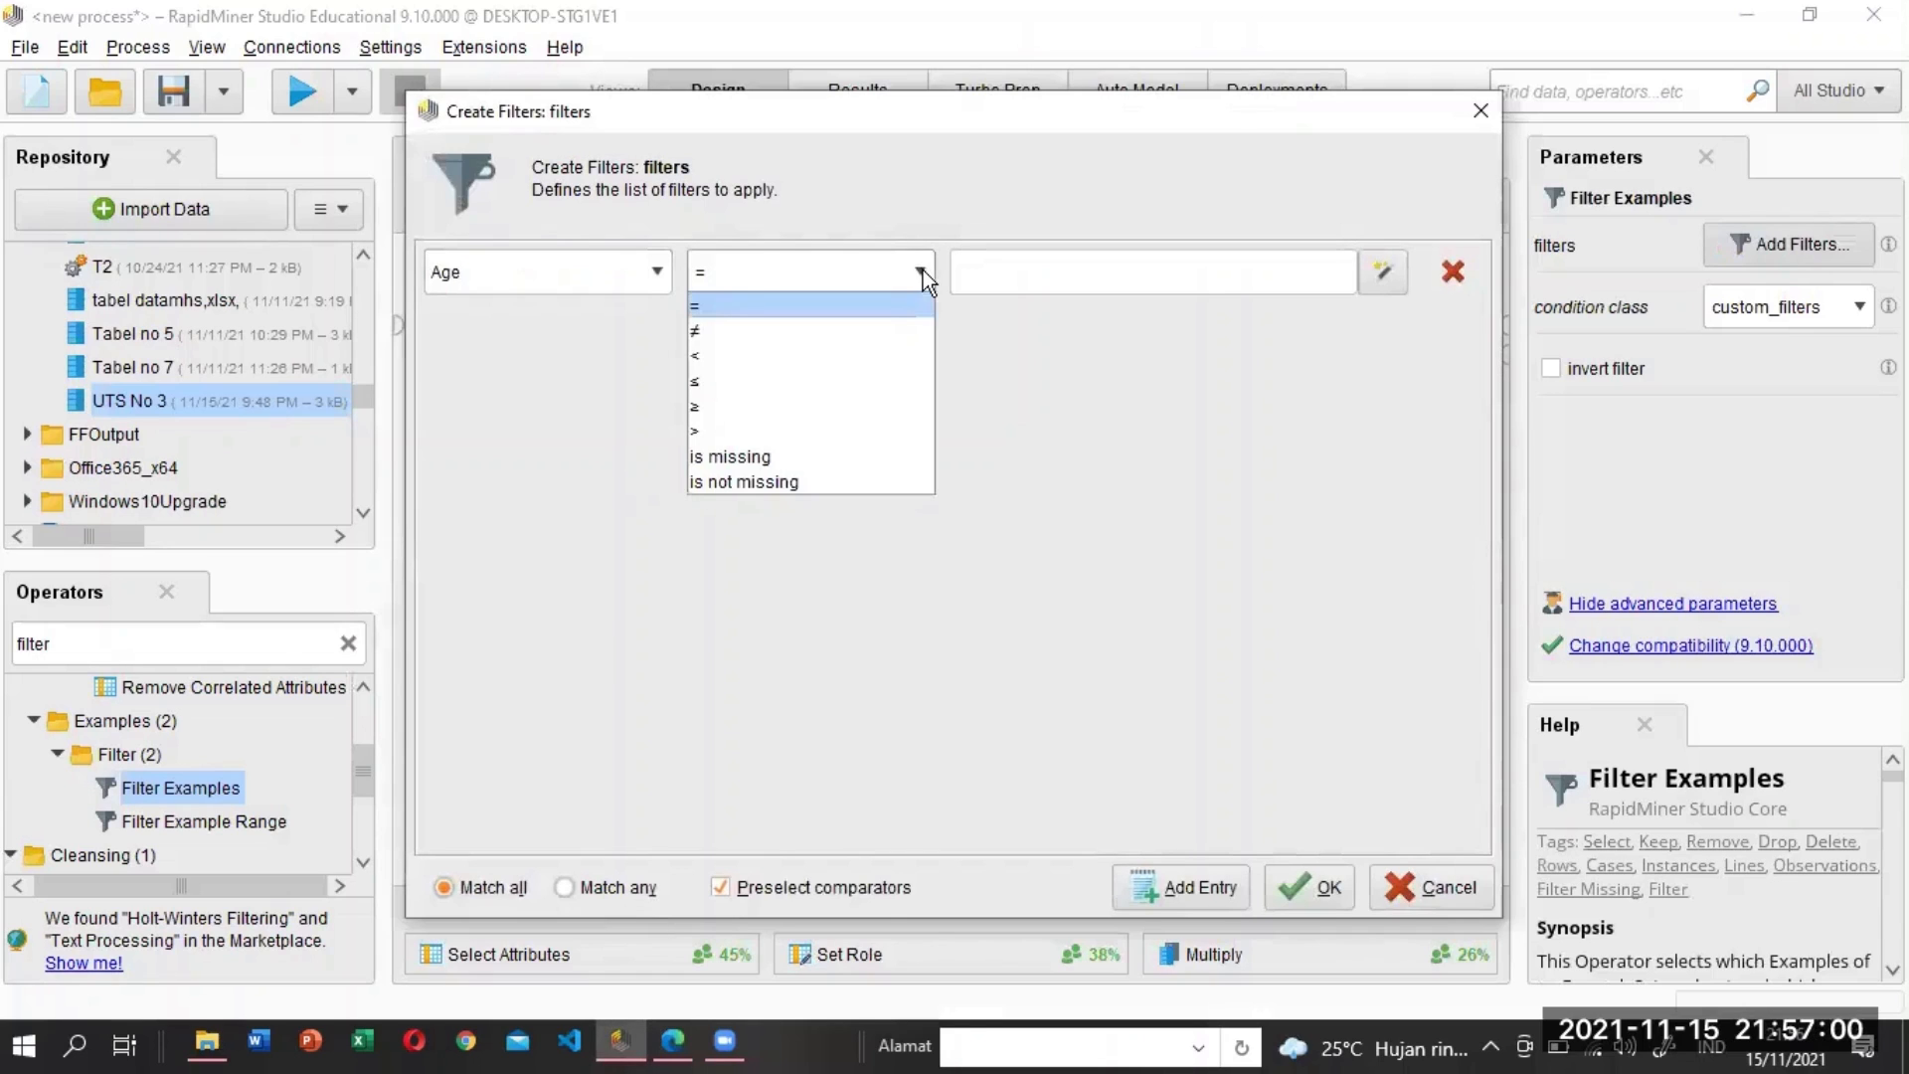
left_click(879, 428)
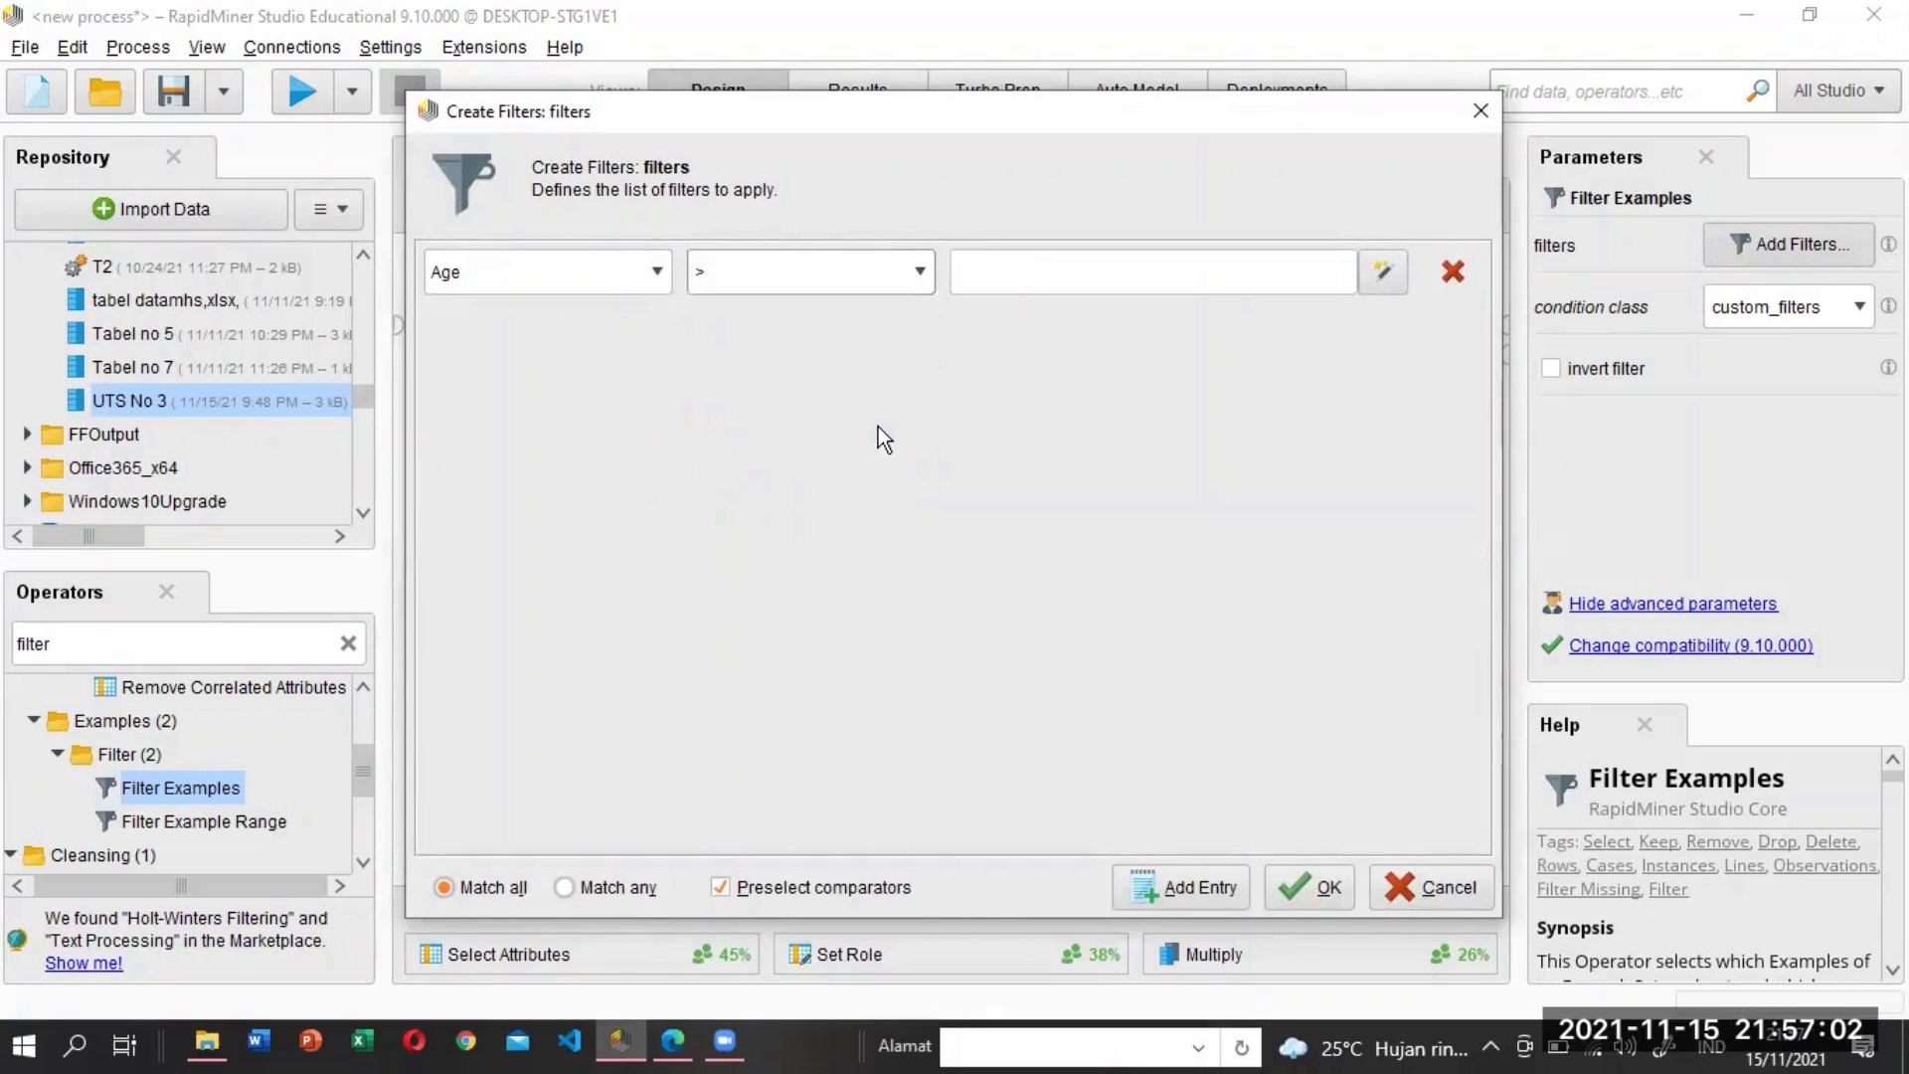
left_click(1003, 270)
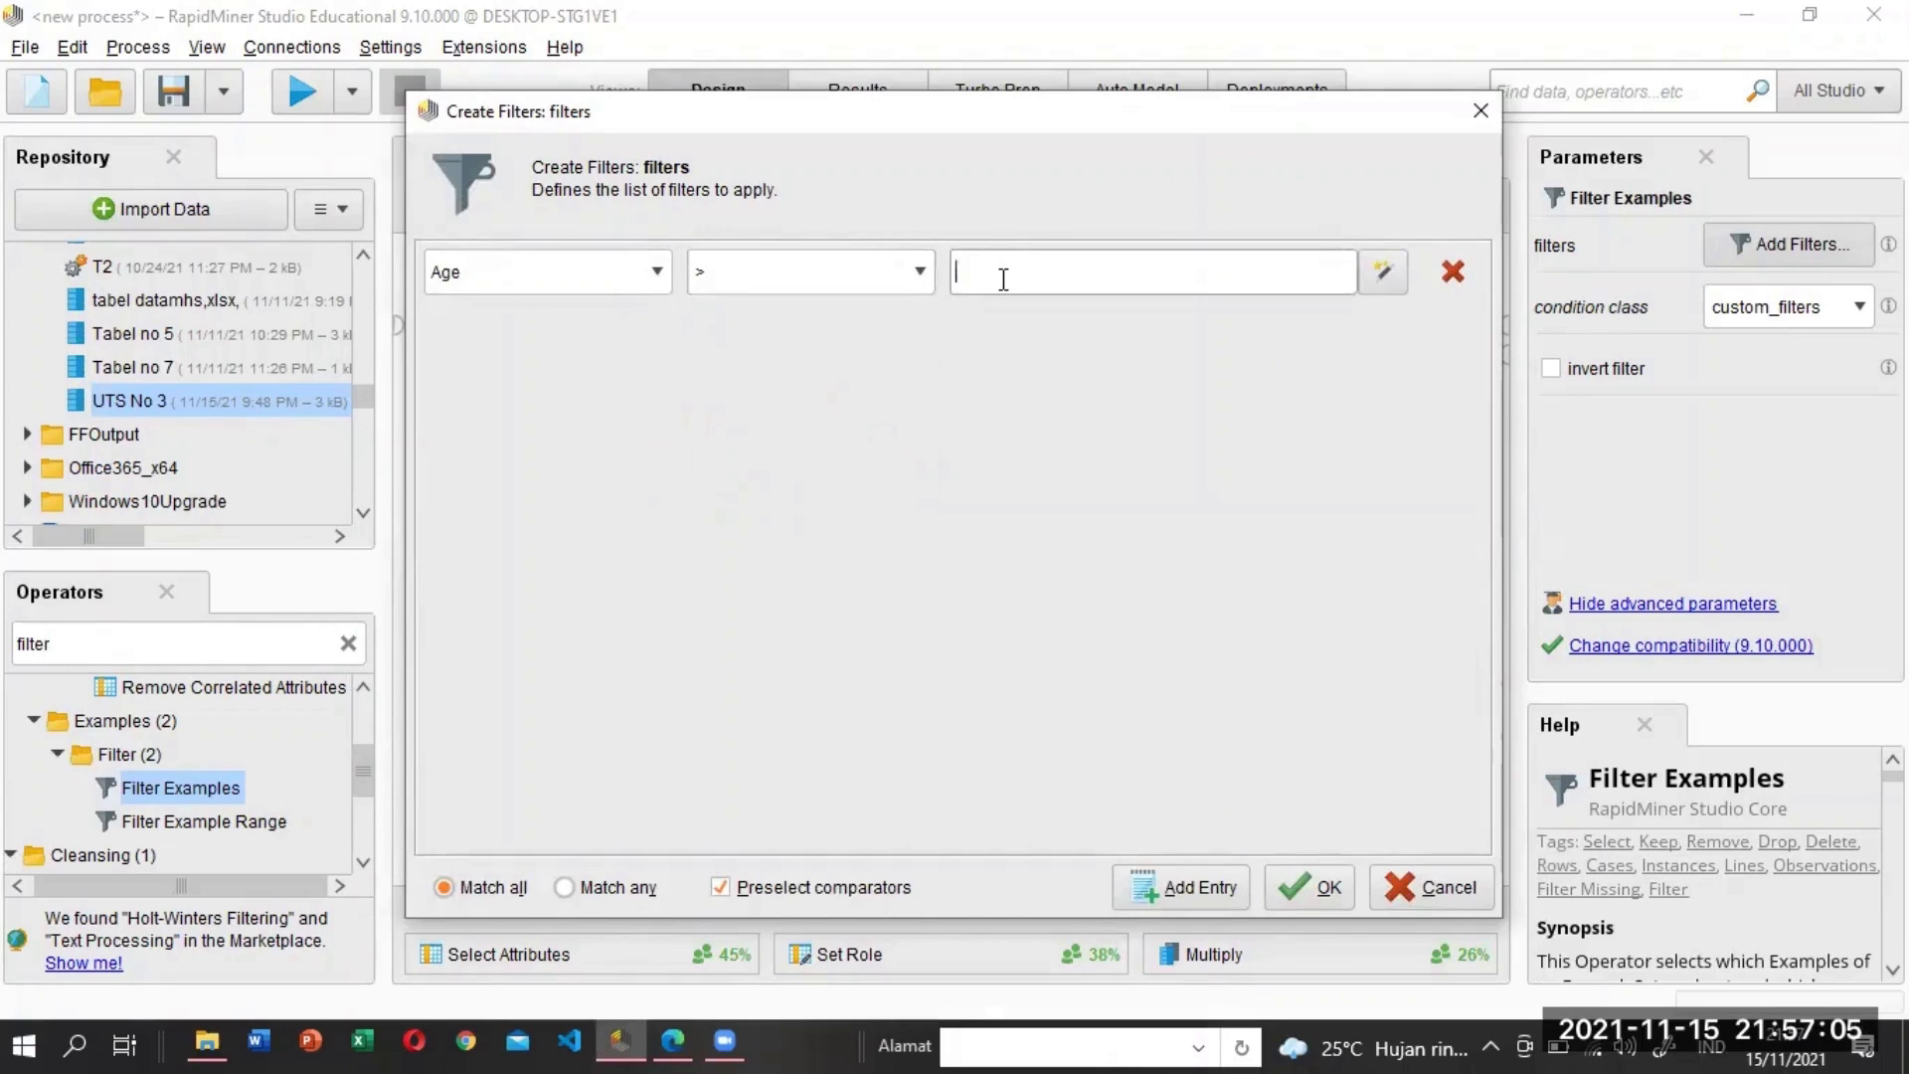
type("30")
left_click(1315, 884)
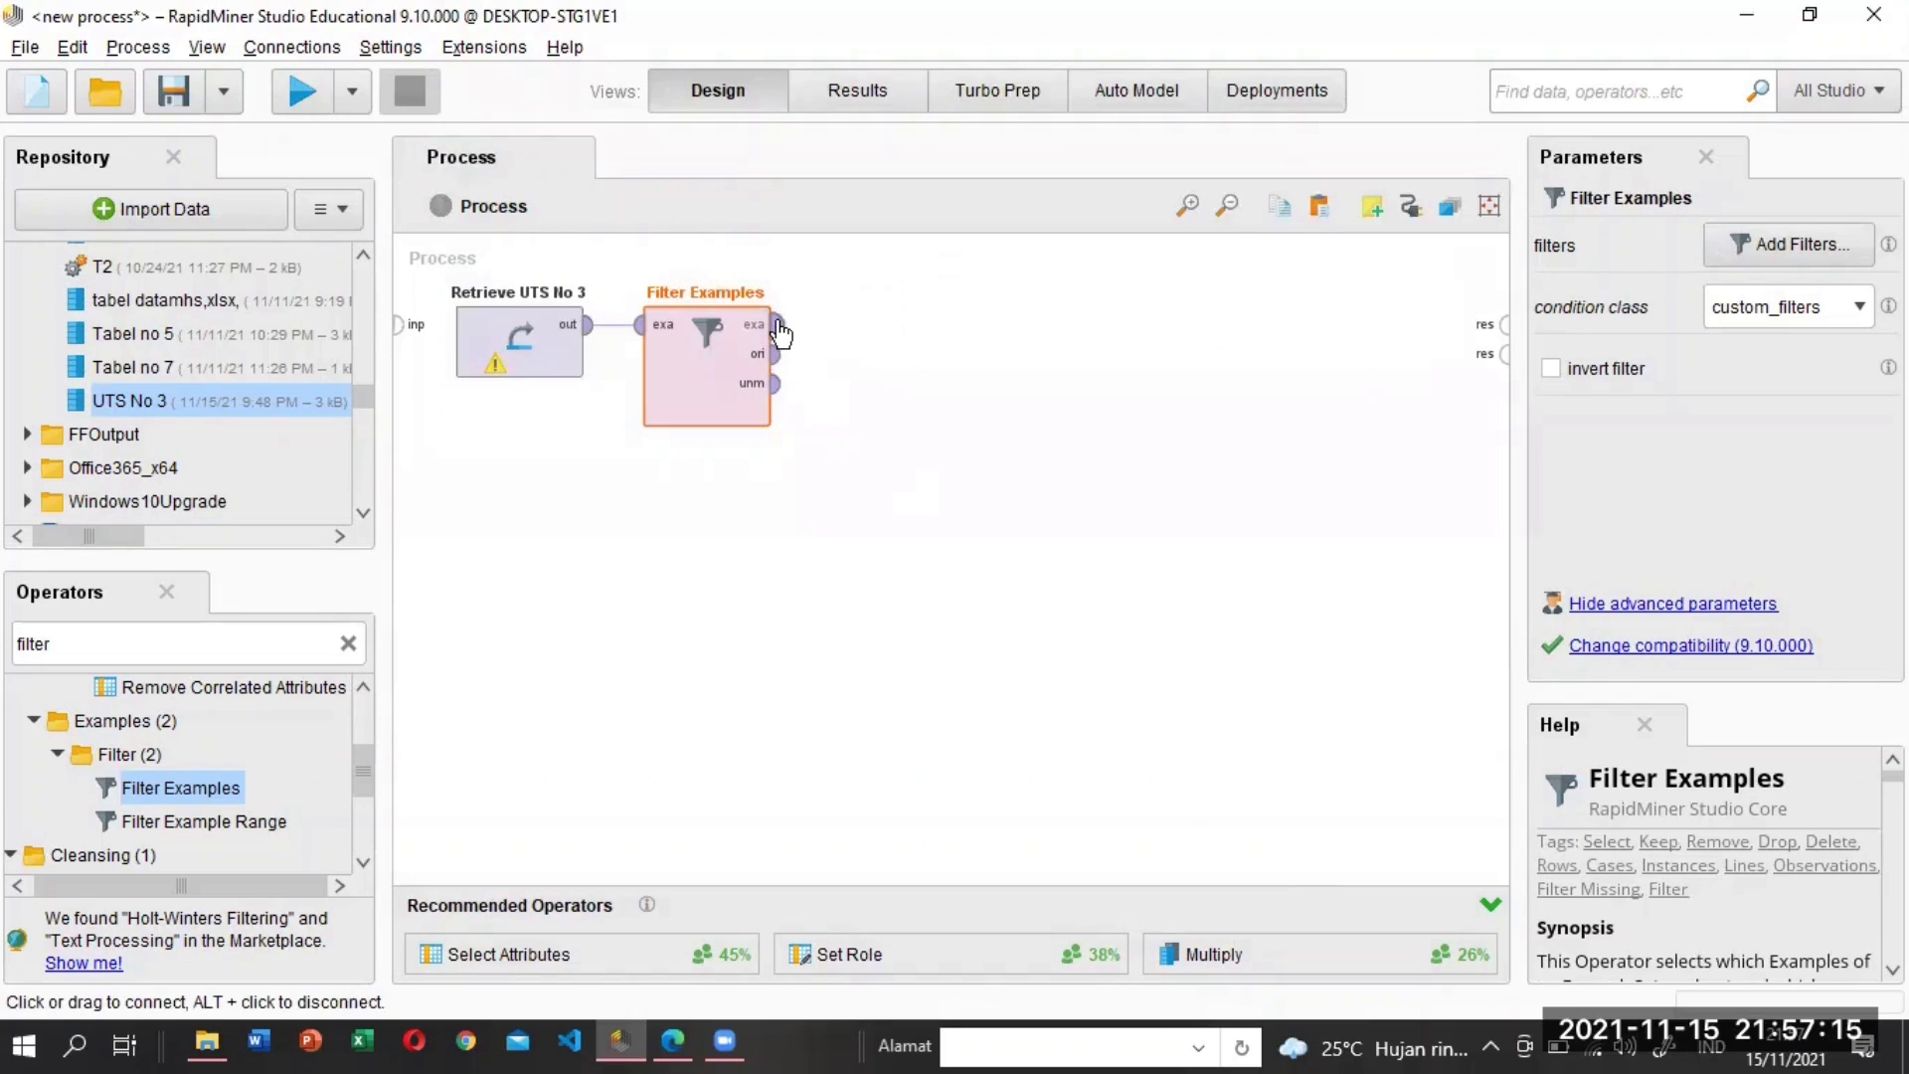
Connect the example output of Filter Examples to the first result port and run the process.
left_click_drag(780, 334, 1505, 324)
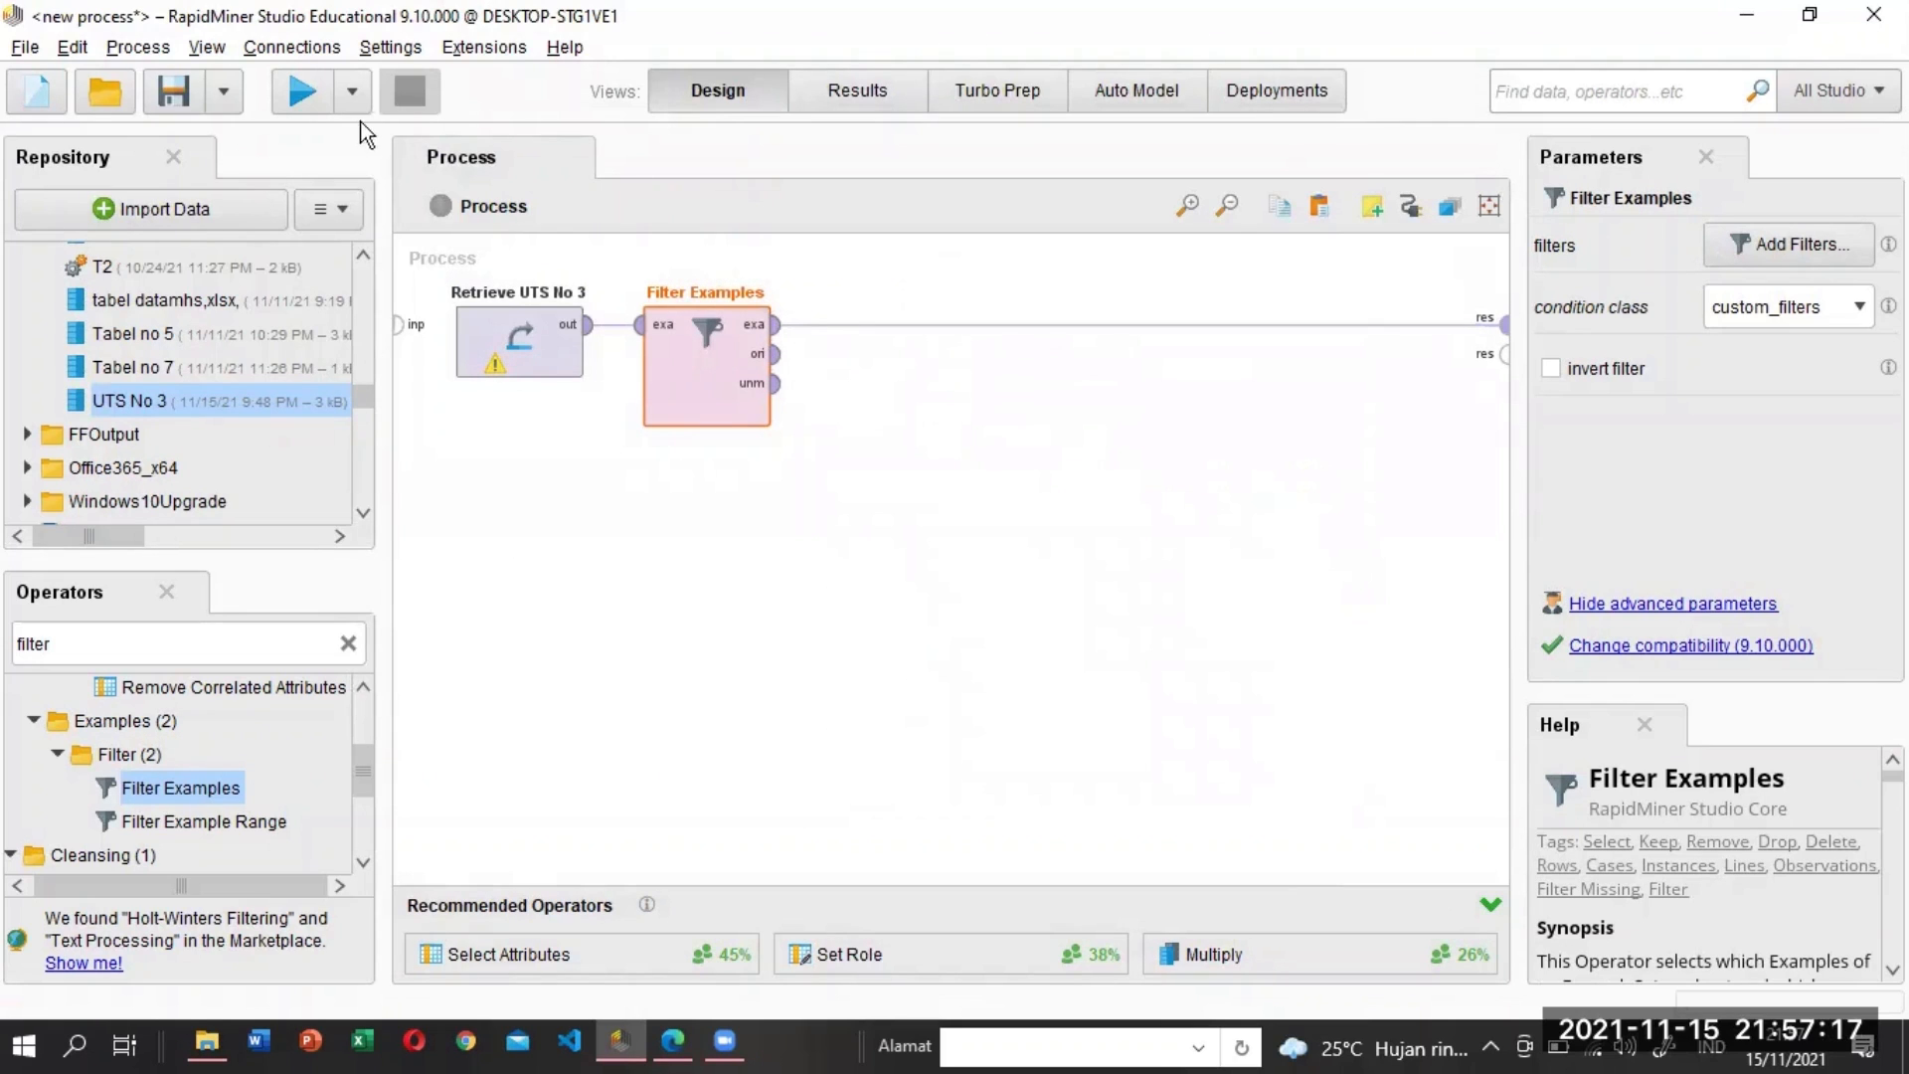
left_click(301, 91)
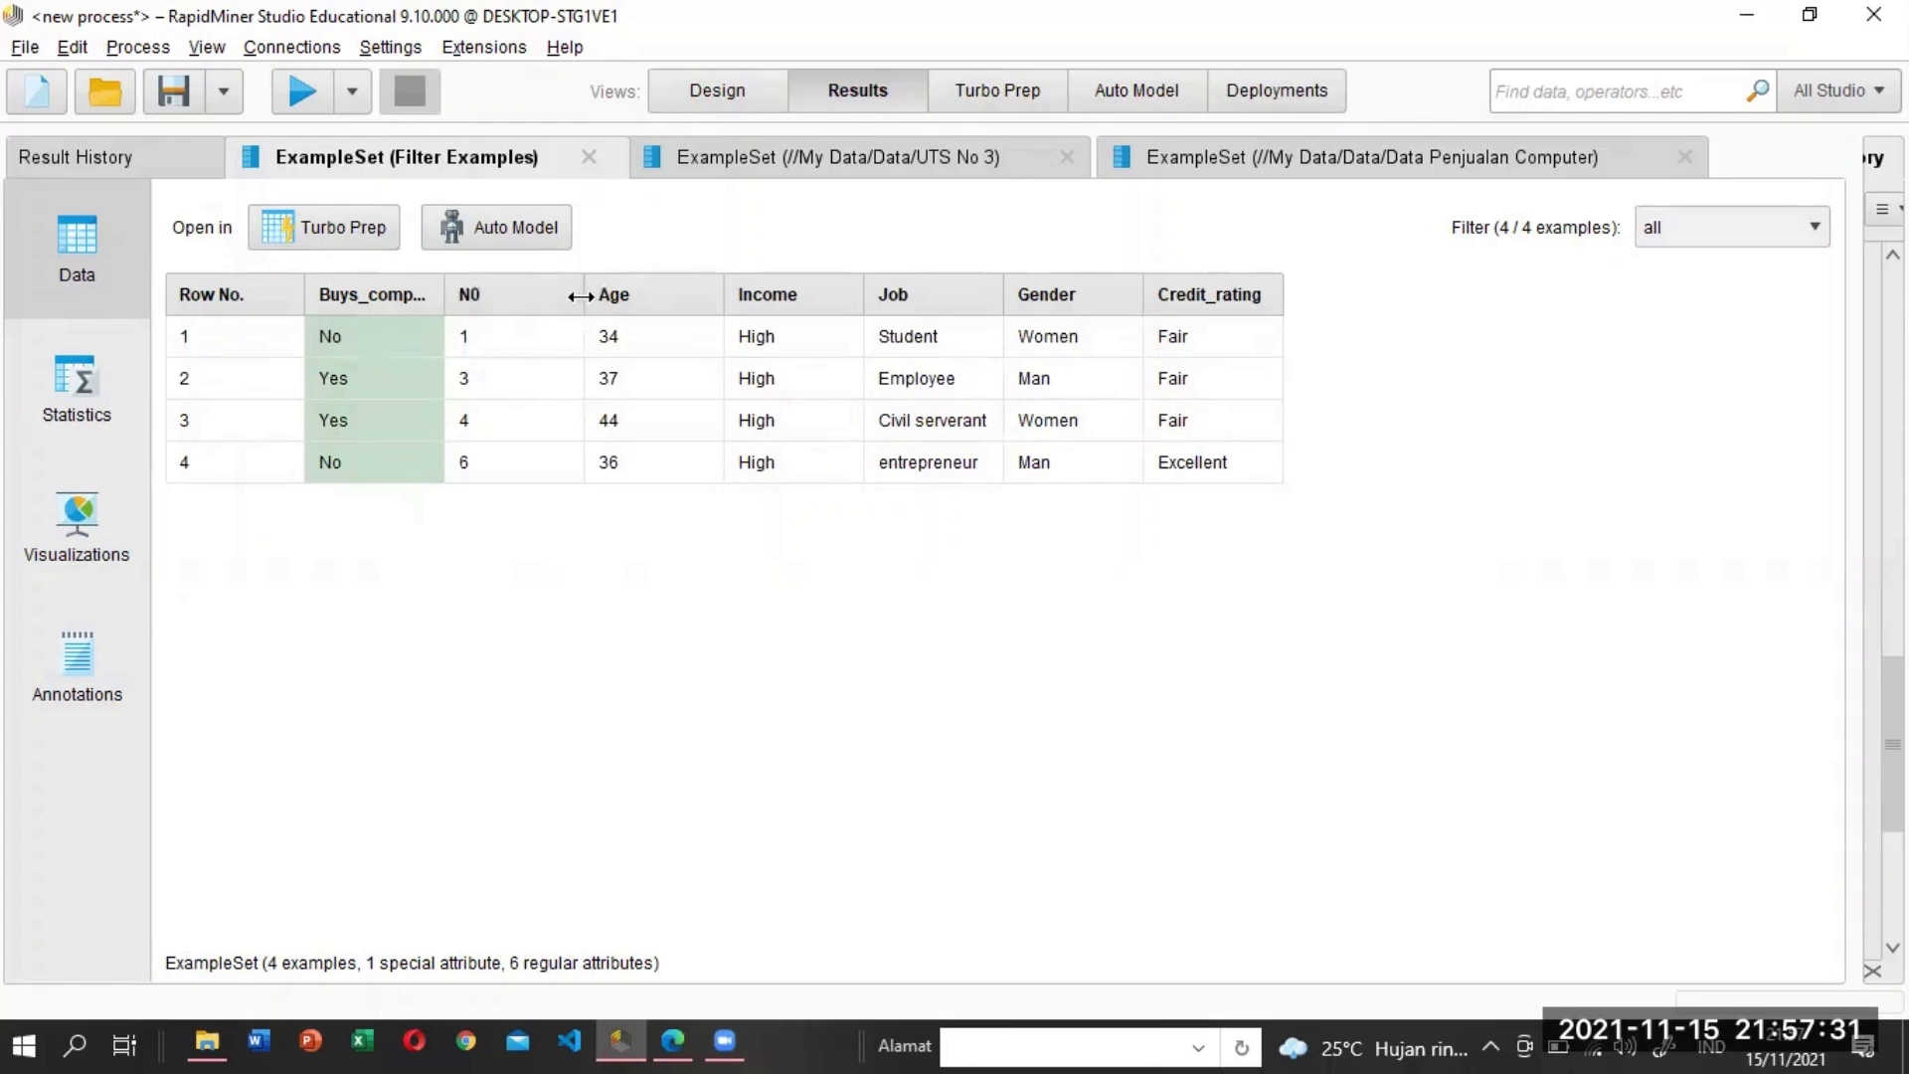
Narrow the N0 and Age columns in the filtered results table.
left_click_drag(581, 295, 520, 295)
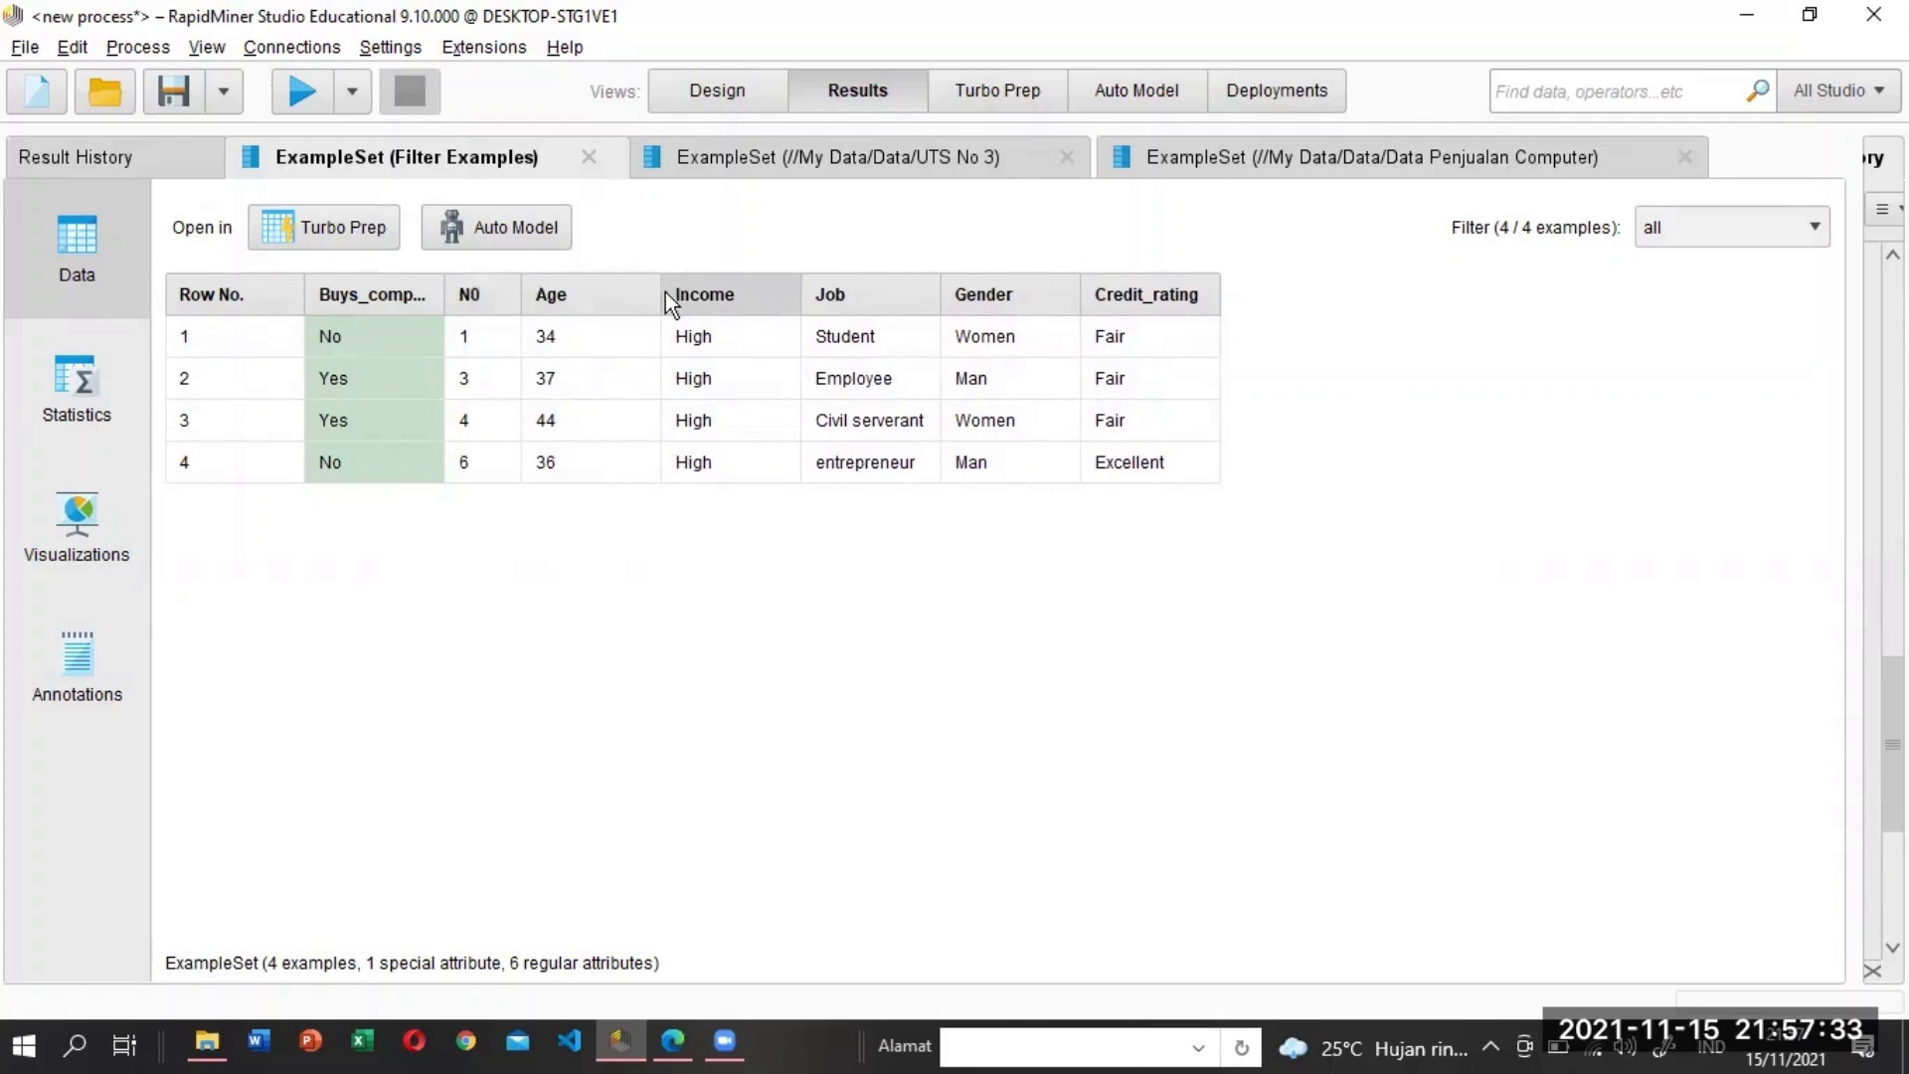
left_click_drag(663, 295, 590, 294)
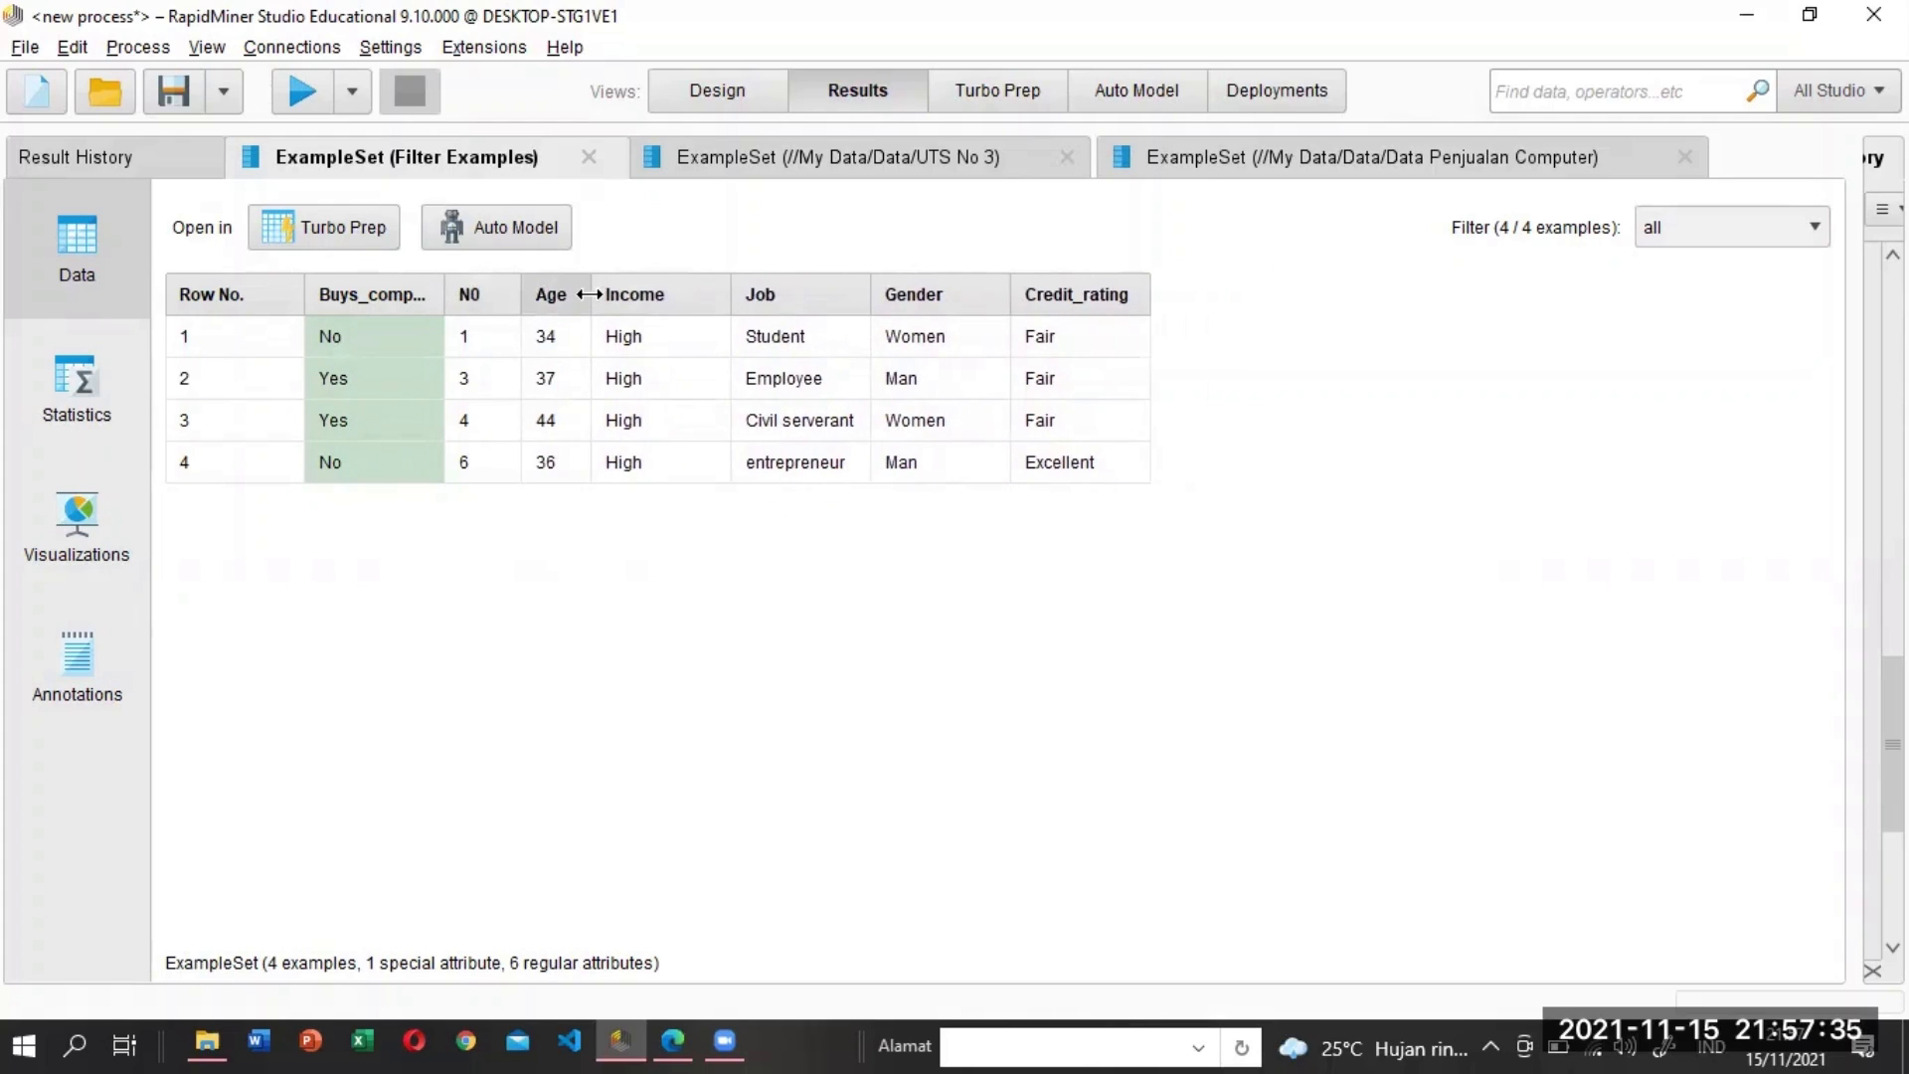